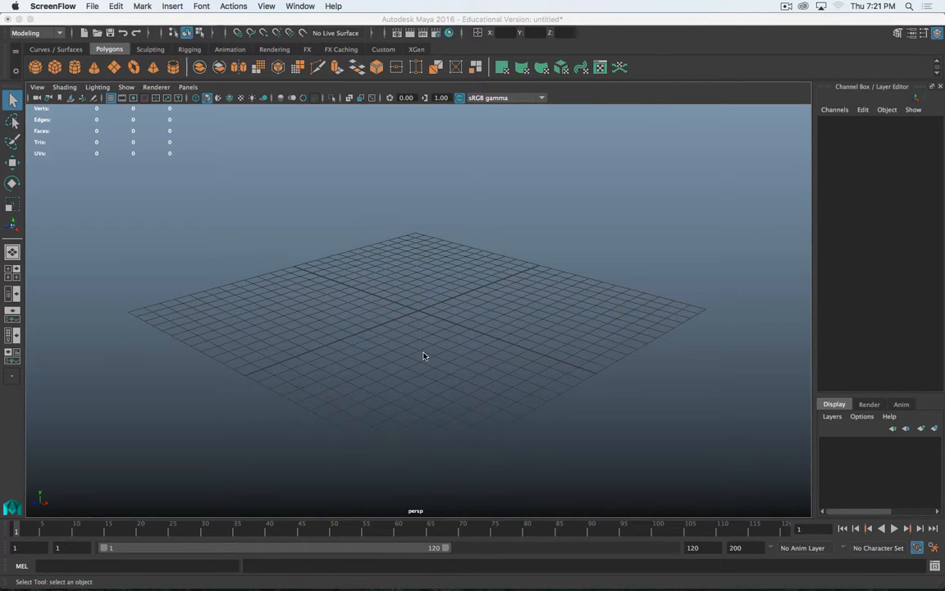
# - Turn off the Poly Count heads-up display in the perspective view
pyautogui.click(594, 22)
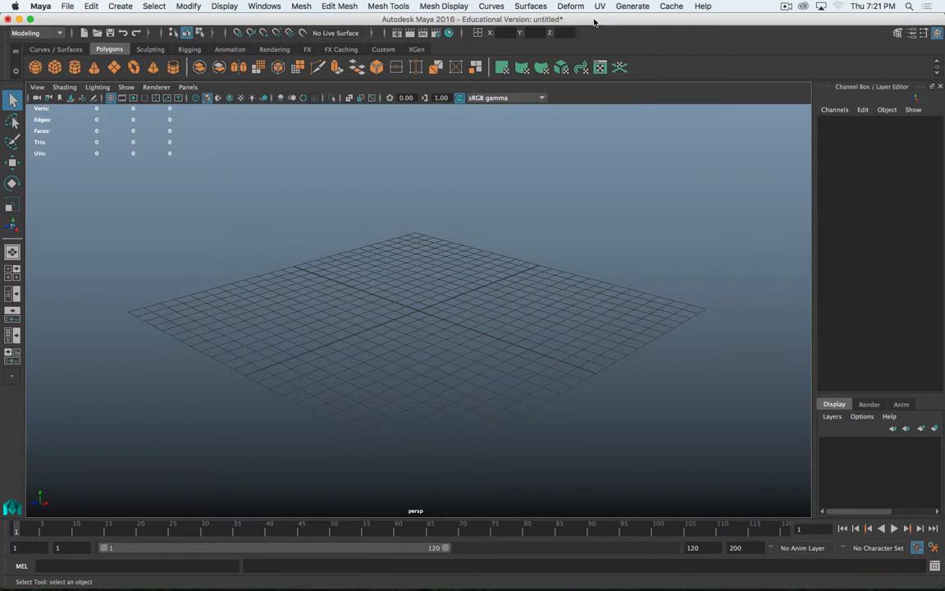
pyautogui.click(224, 6)
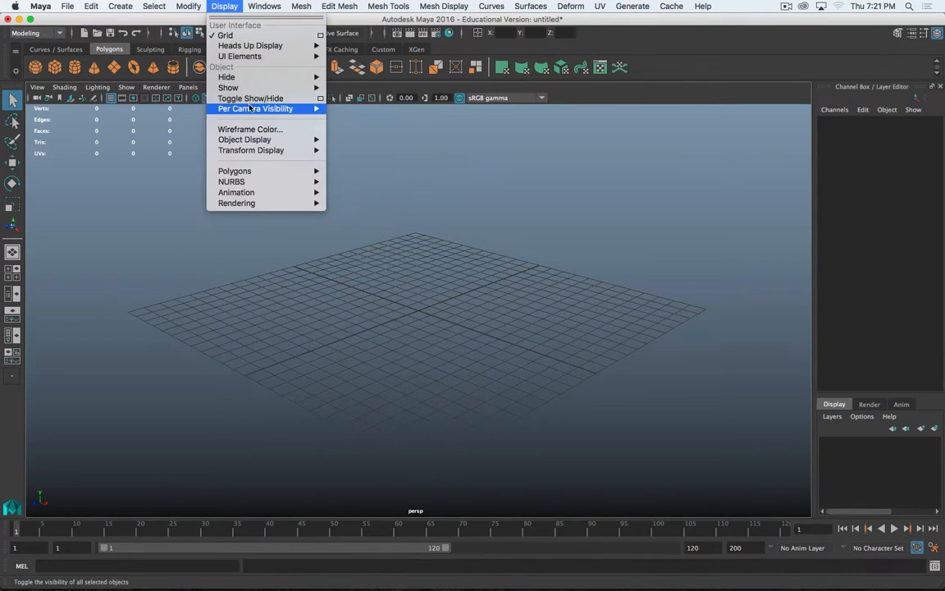
pyautogui.moveTo(280, 52)
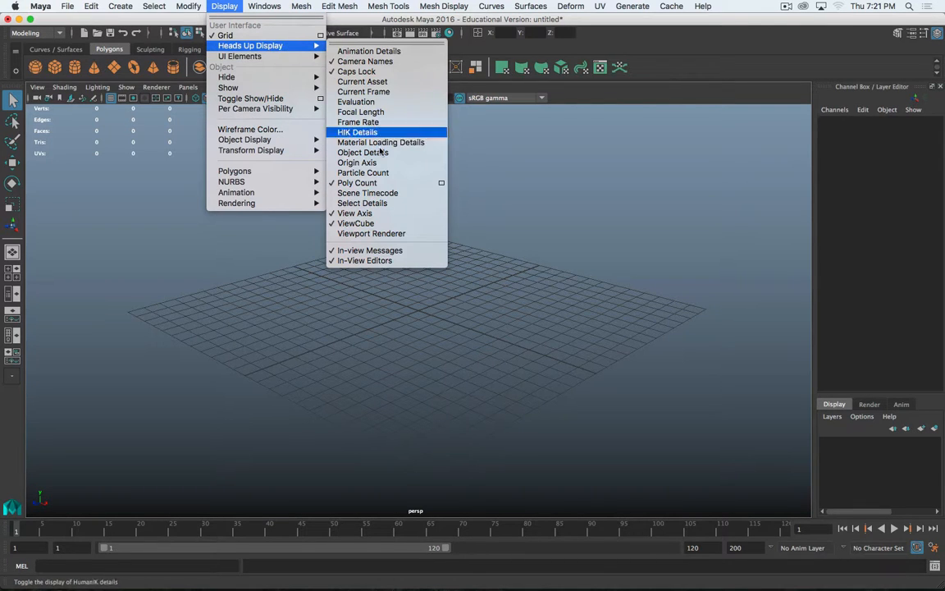
pyautogui.click(361, 182)
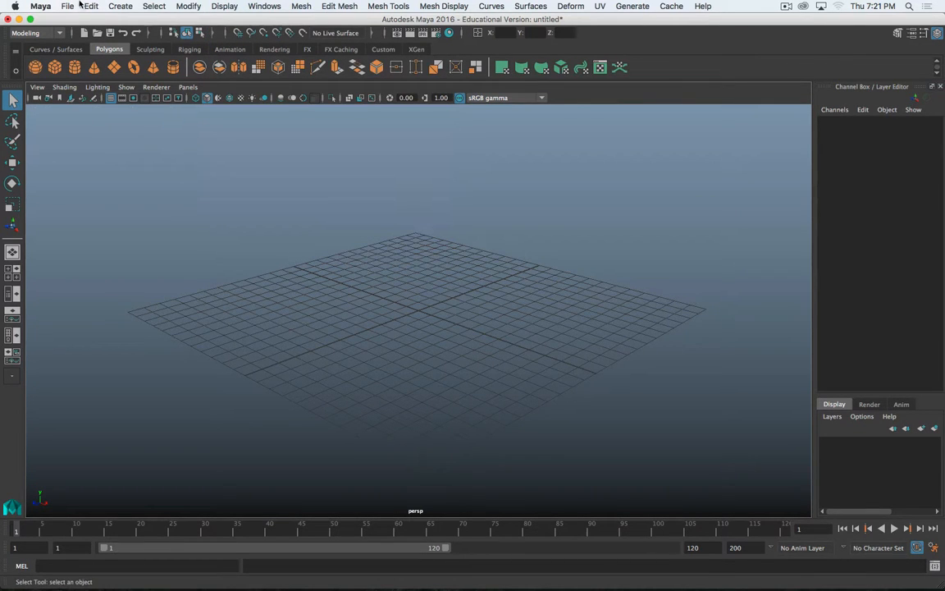
# - Set the current project to the Spring_2017_Class_Prep folder inside Documents
pyautogui.click(69, 6)
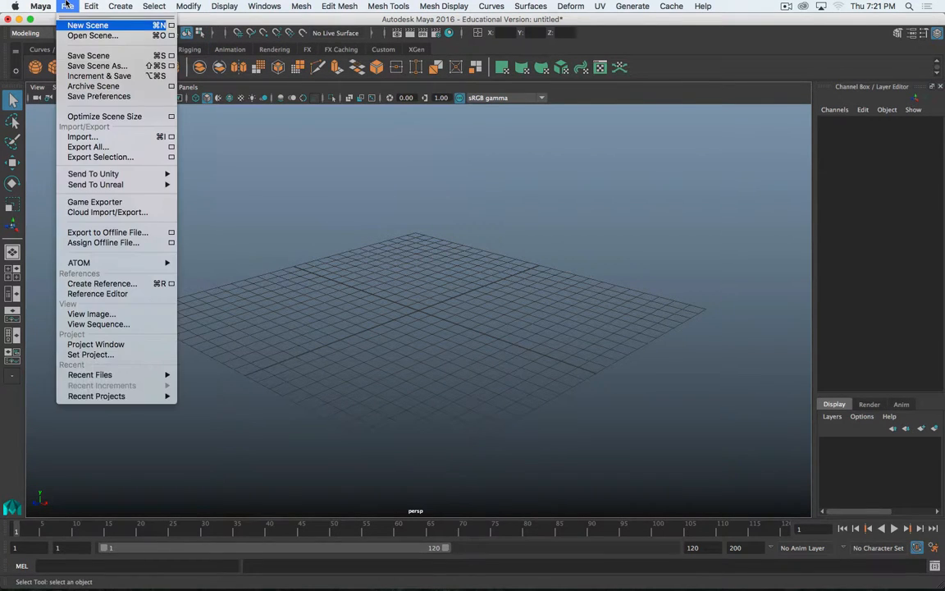
pyautogui.click(125, 355)
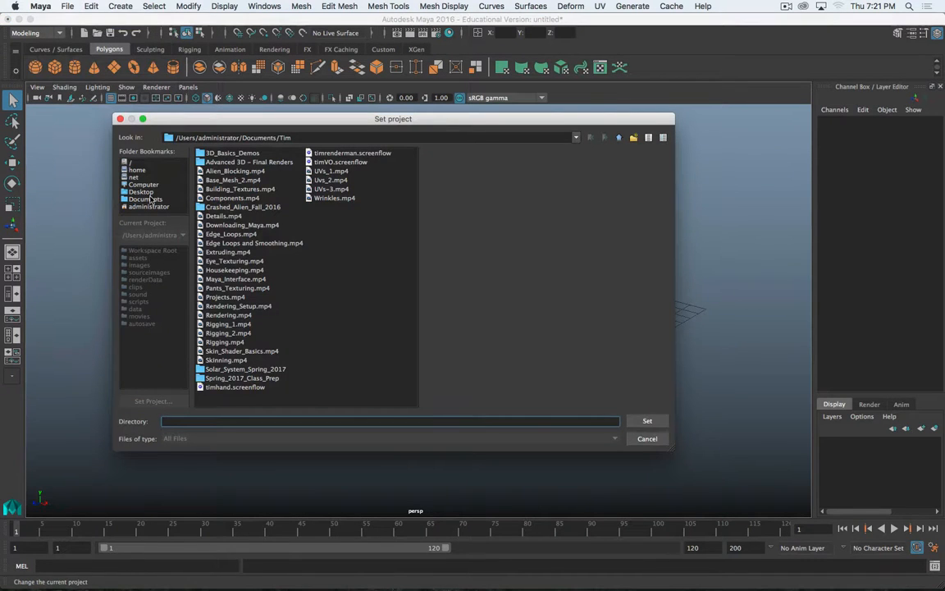
pyautogui.click(152, 199)
pyautogui.doubleClick(217, 209)
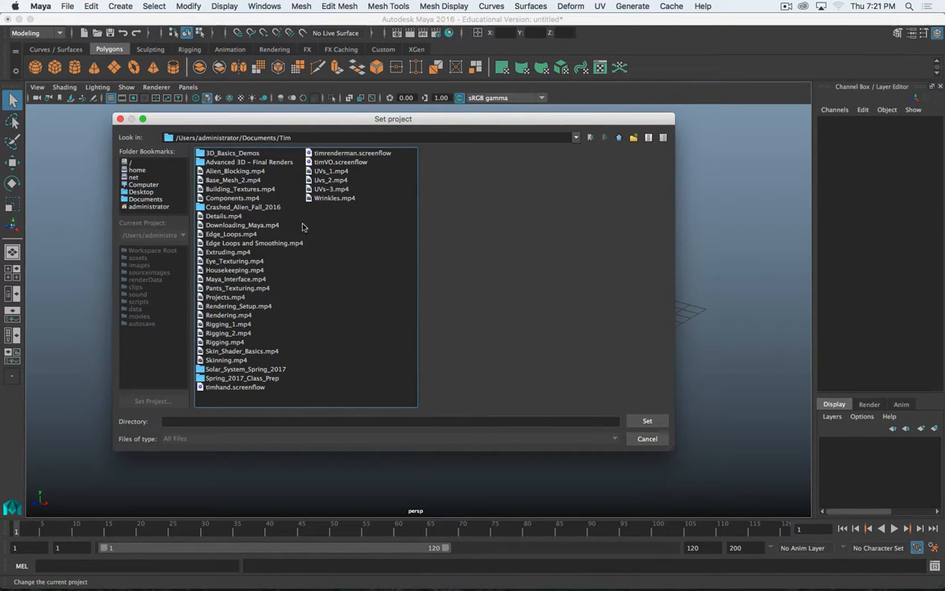
pyautogui.doubleClick(263, 379)
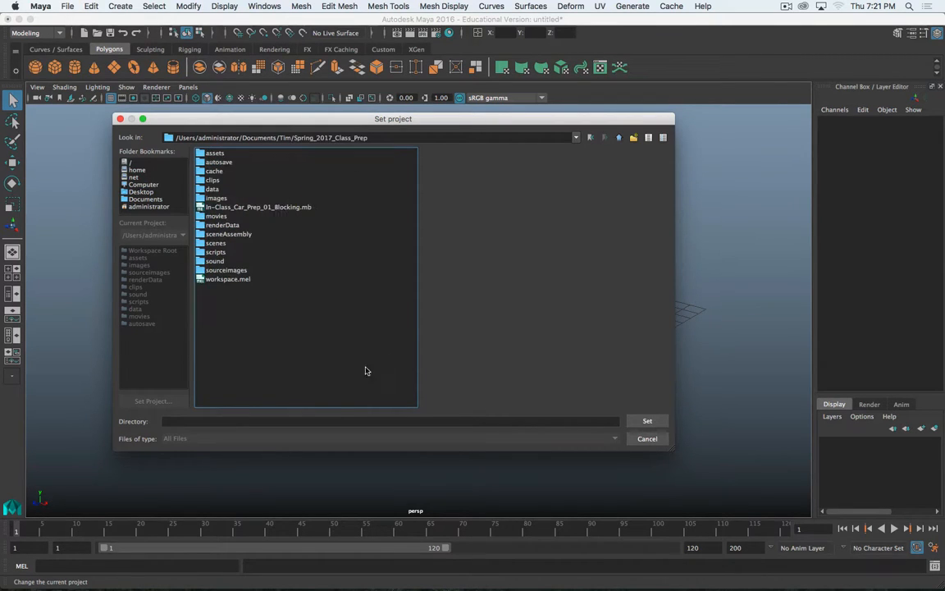
pyautogui.click(648, 421)
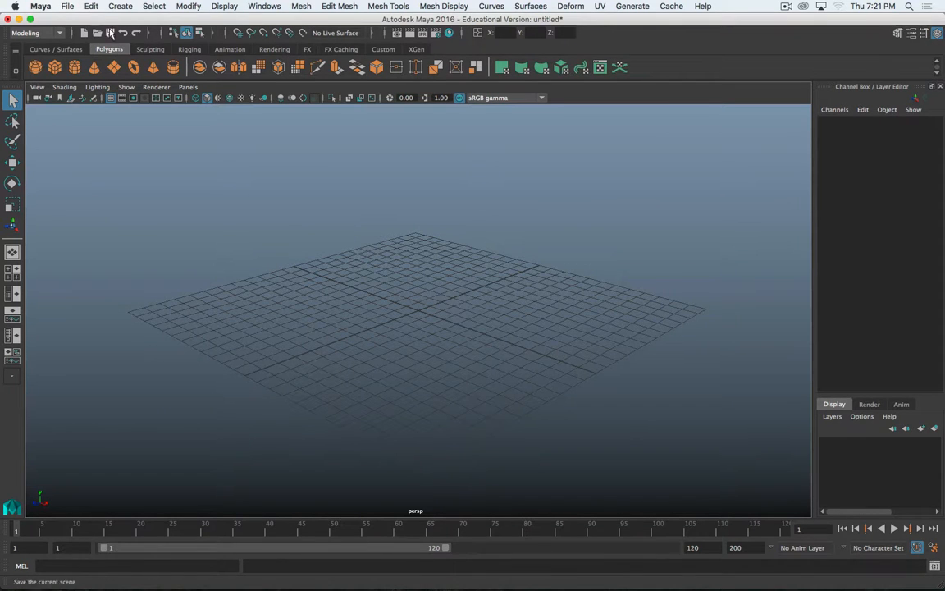
# - Save the scene as Greek_Temple_Prep.mb in the project's scenes folder, replacing the existing file
pyautogui.click(67, 6)
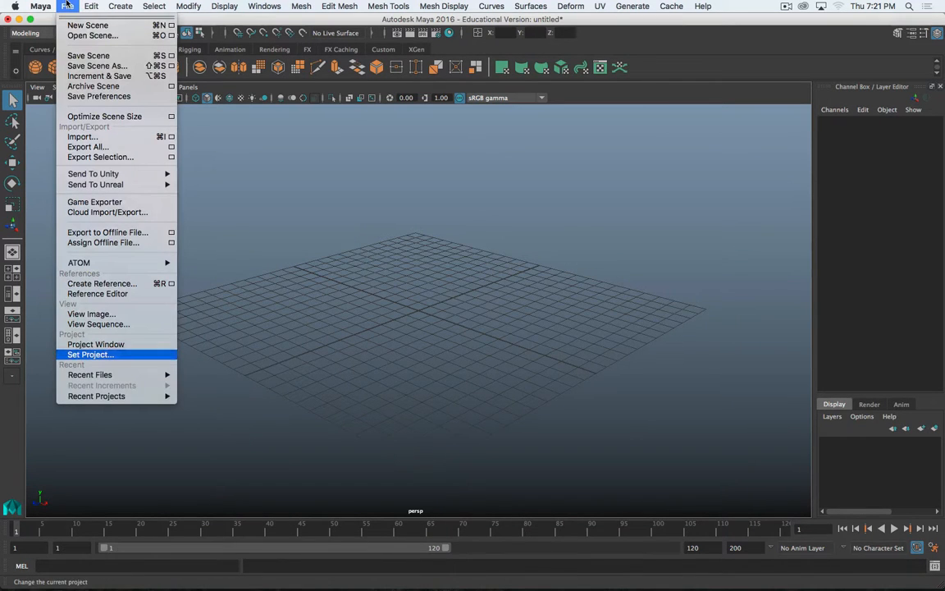
pyautogui.click(86, 56)
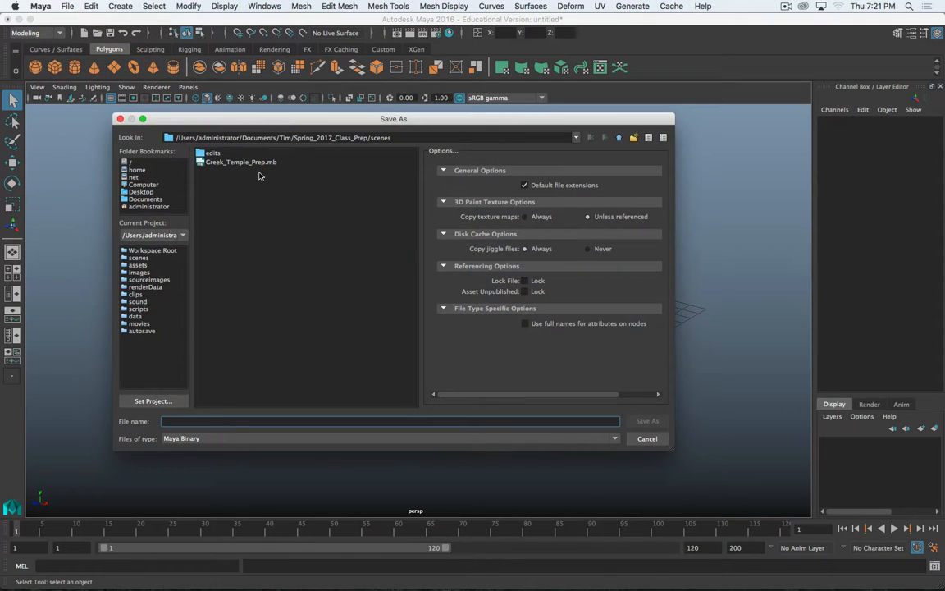
pyautogui.click(242, 163)
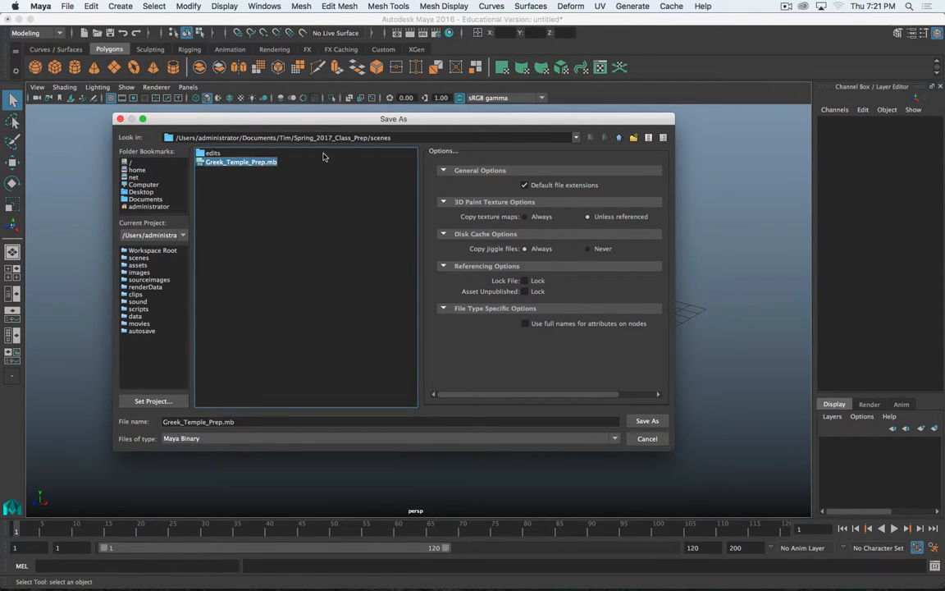
pyautogui.click(648, 421)
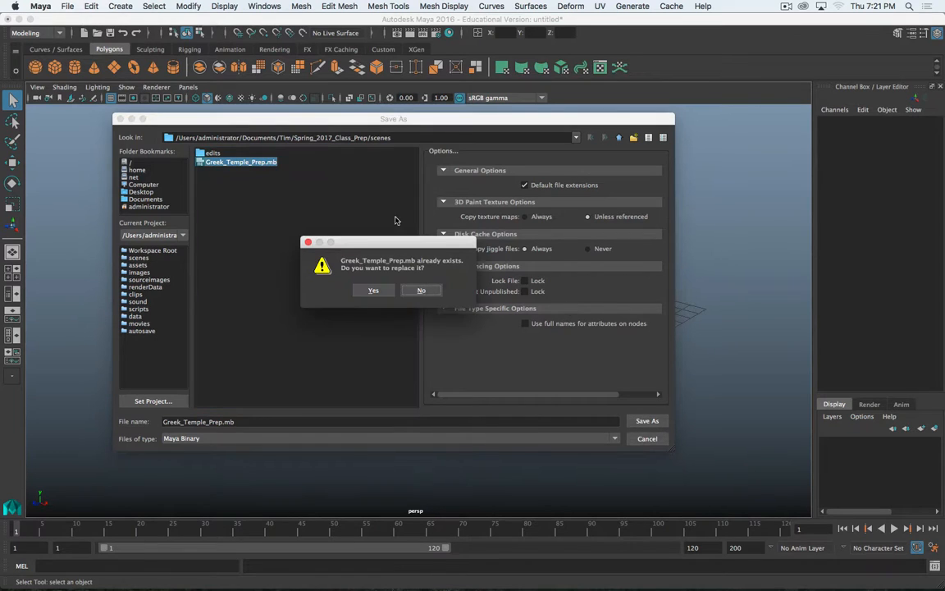
pyautogui.click(381, 293)
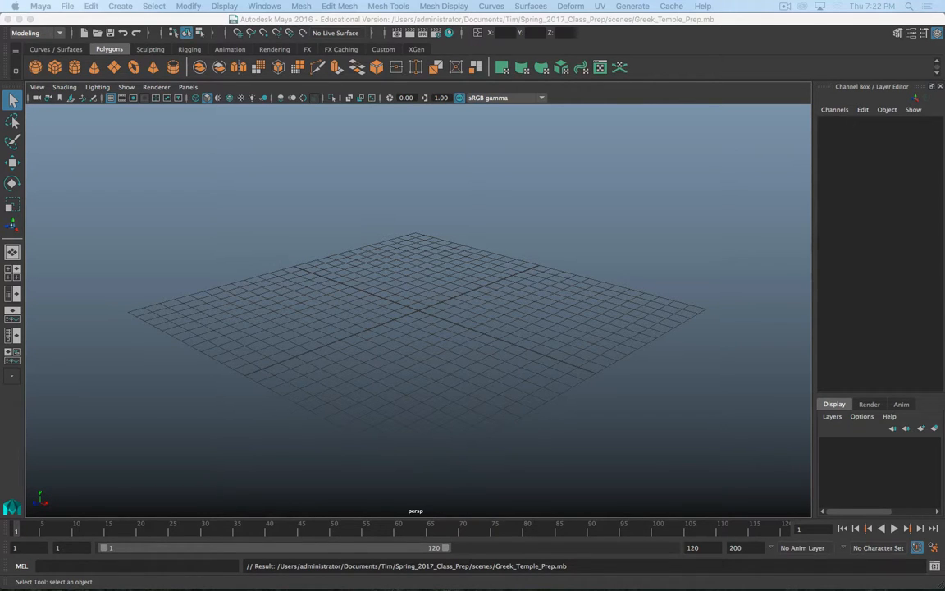
# - Switch to Chrome, search Google Images for greek temples and enlarge the Temple of Hephaestus photo
pyautogui.press('e')
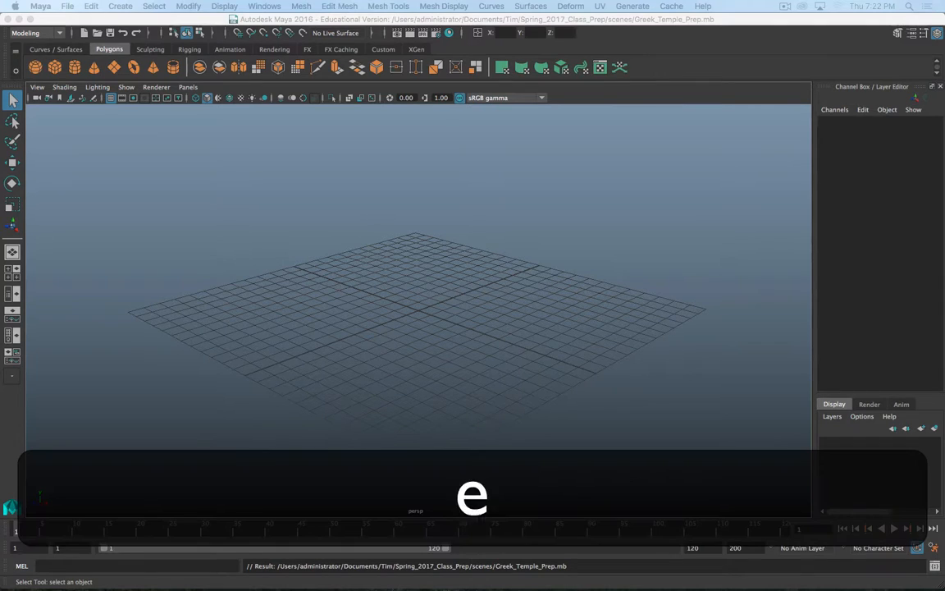
pyautogui.press('t')
pyautogui.press('l')
pyautogui.press('Return')
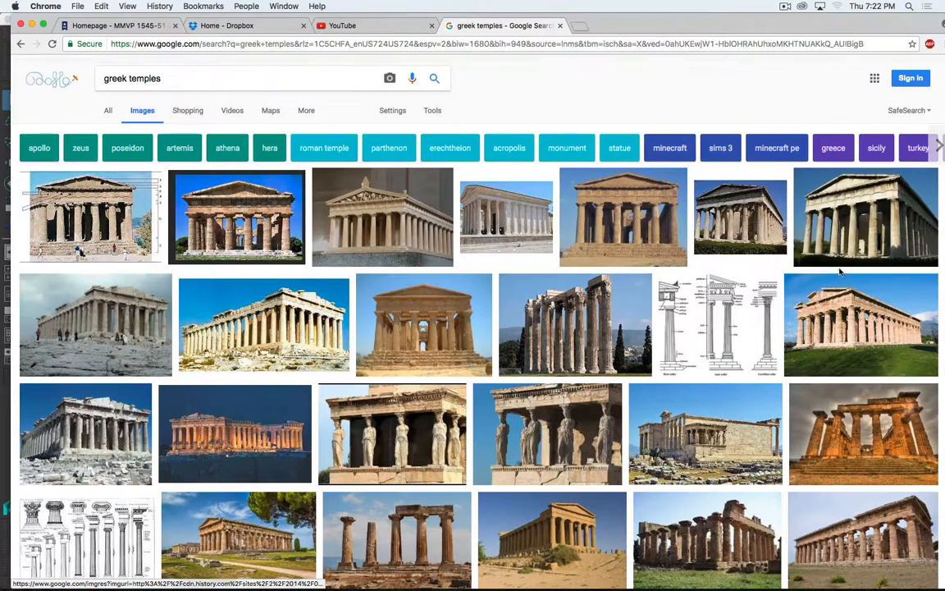
pyautogui.click(879, 218)
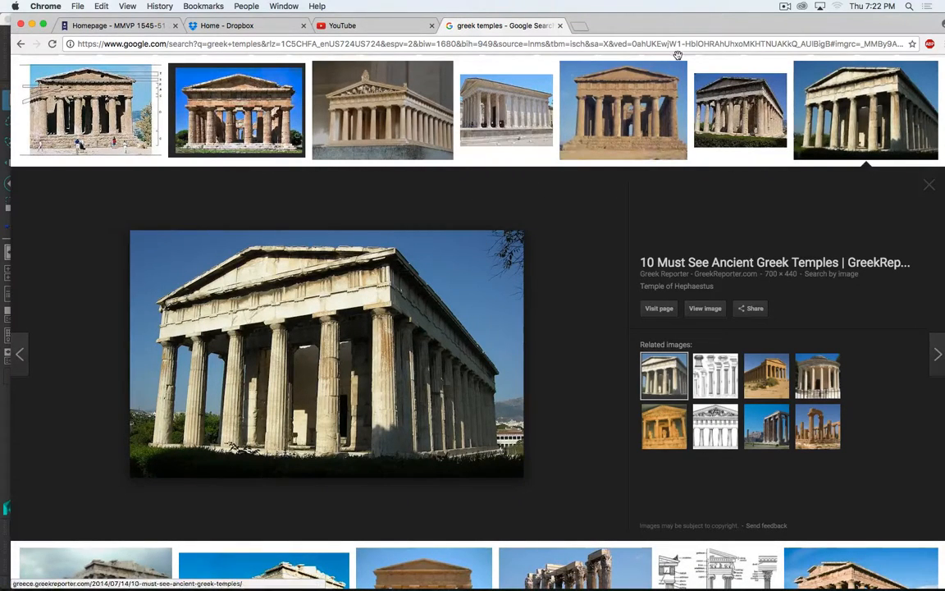
pyautogui.moveTo(729, 24); pyautogui.dragTo(0, 6)
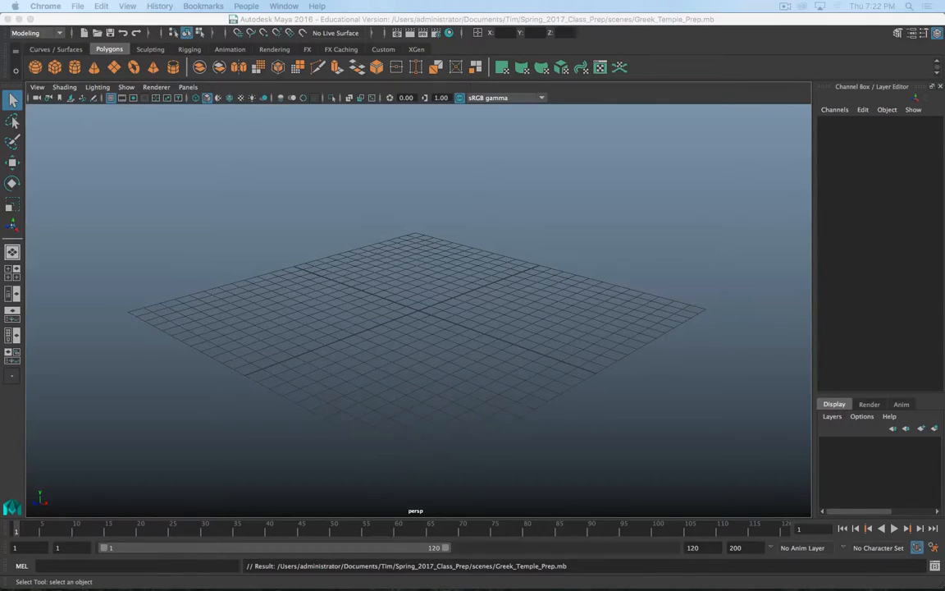
pyautogui.click(523, 20)
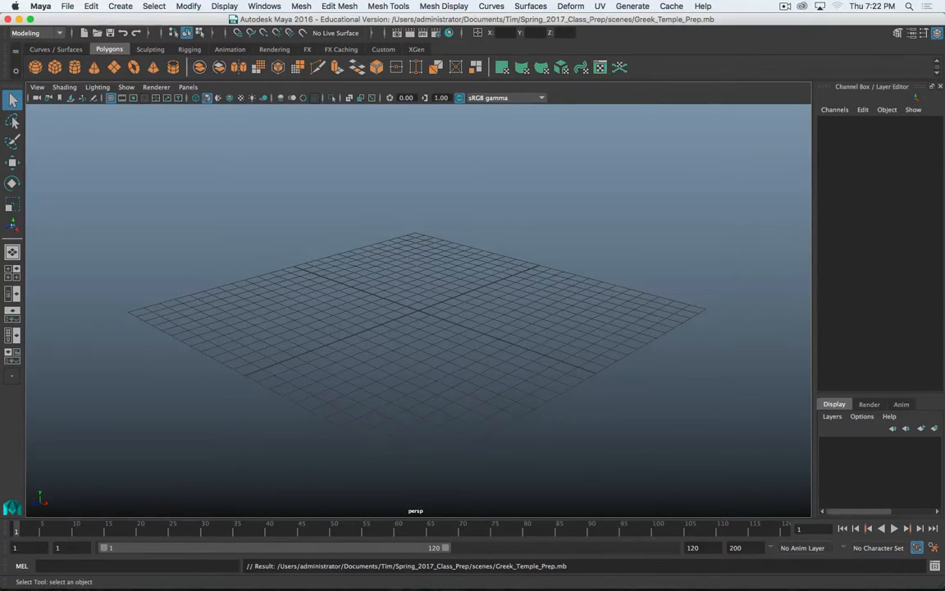
# - Examine more Greek temple photos and the Khan Academy floor-plan diagram in Chrome as modeling references, and return to Maya
pyautogui.moveTo(0, 5); pyautogui.dragTo(570, 5)
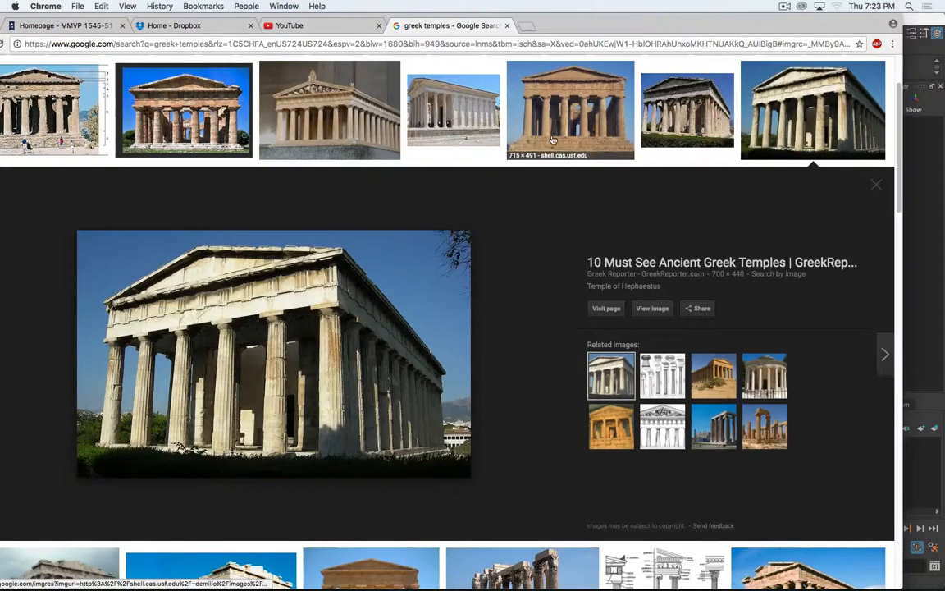
pyautogui.click(498, 125)
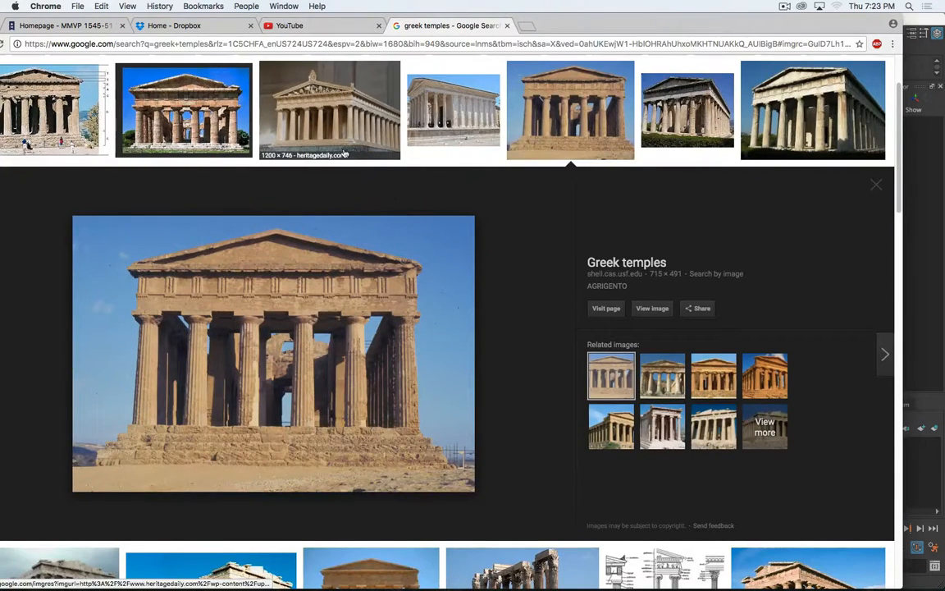
pyautogui.click(311, 131)
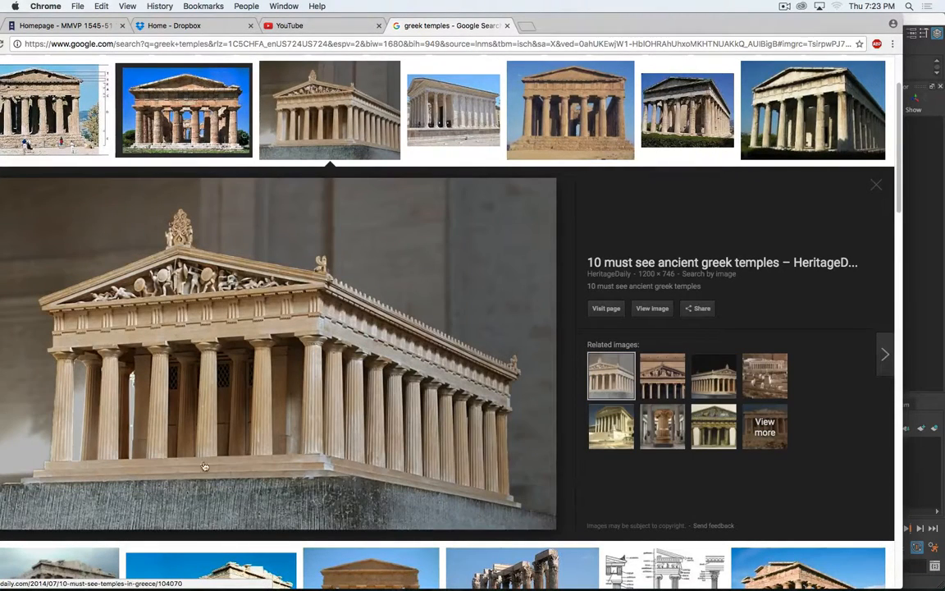
pyautogui.click(450, 131)
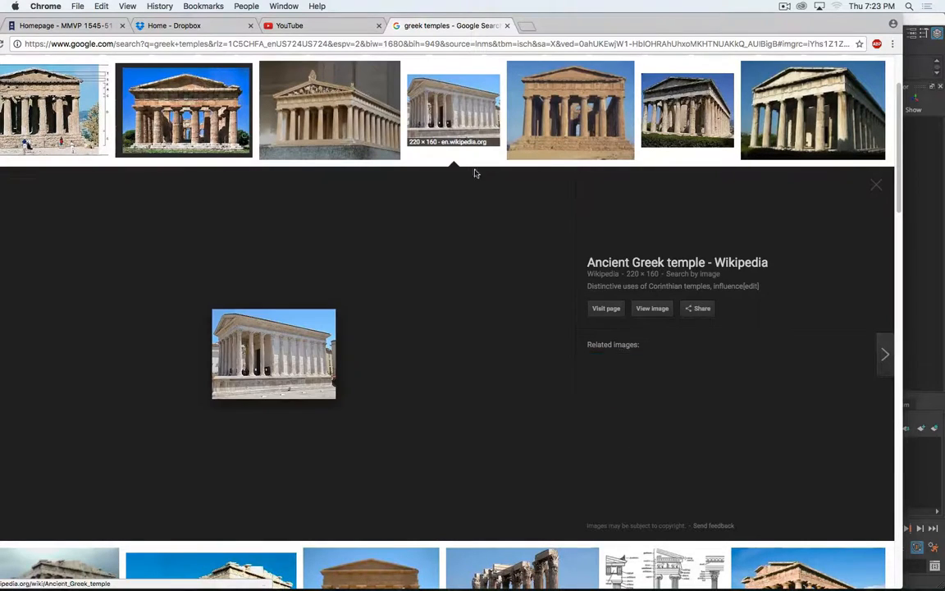
pyautogui.click(29, 140)
pyautogui.scroll(-10, 484, 455)
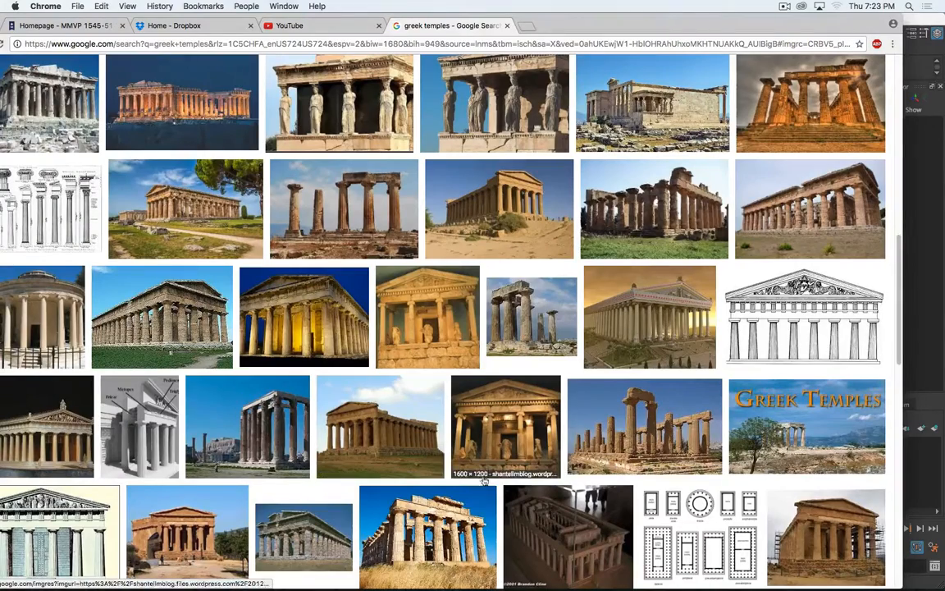
pyautogui.click(656, 513)
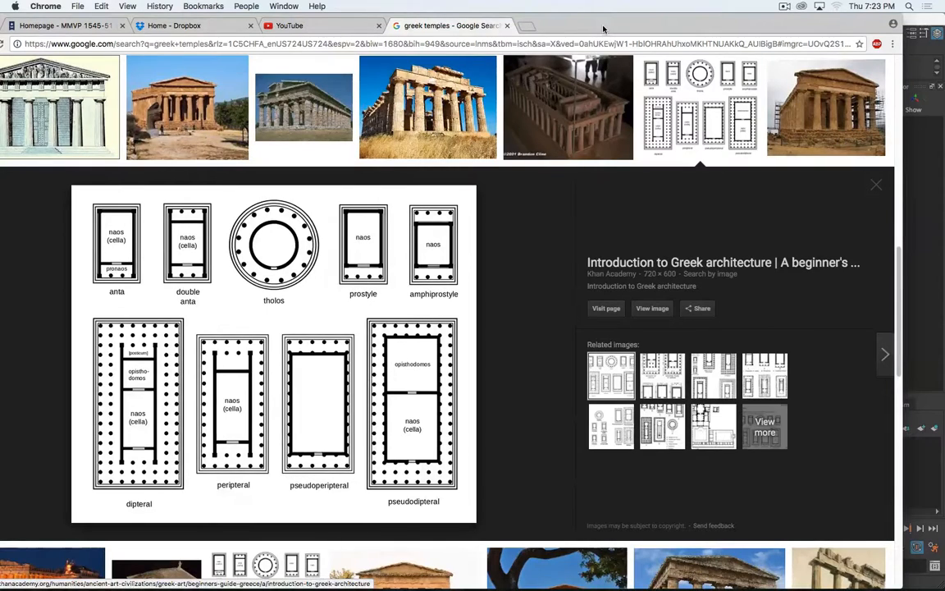
pyautogui.moveTo(603, 26); pyautogui.dragTo(0, 176)
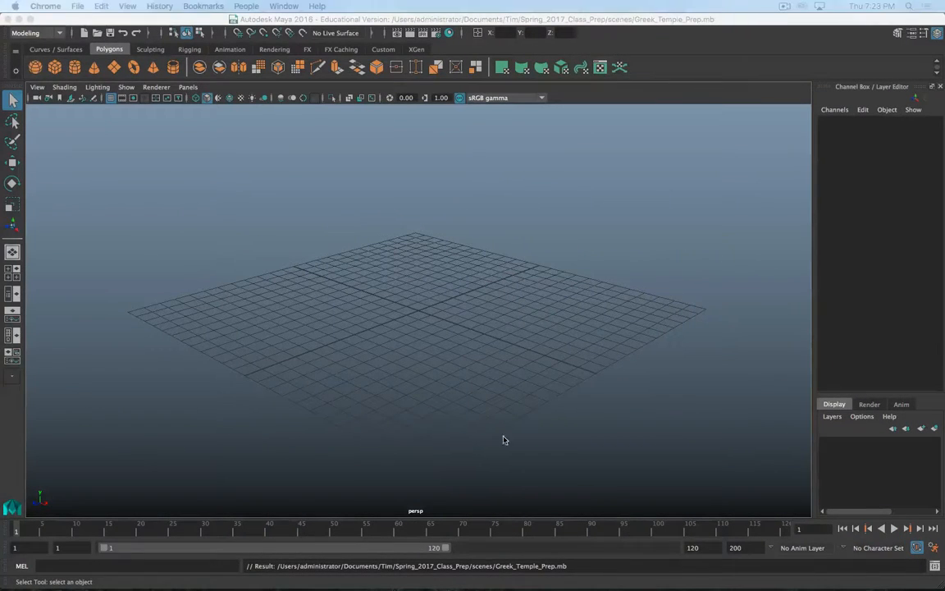
pyautogui.click(439, 321)
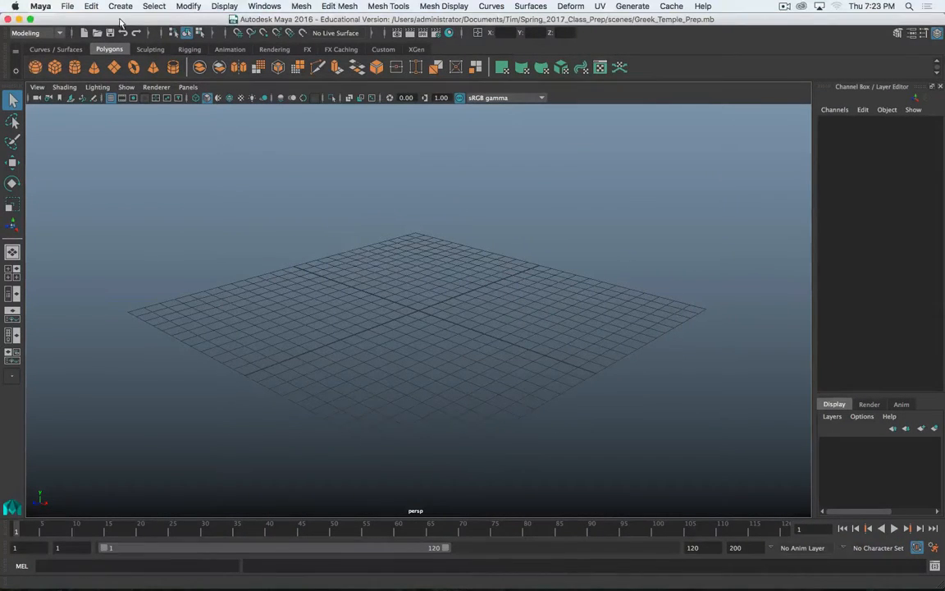
# - Create a polygon cube at the origin and rename it Temple_Base
pyautogui.click(54, 67)
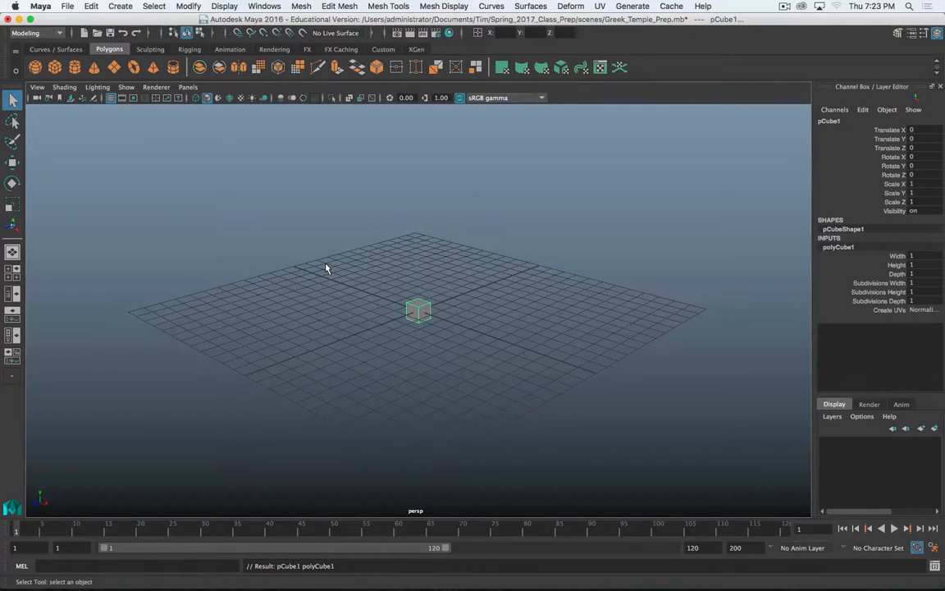
pyautogui.scroll(3, 388, 280)
pyautogui.doubleClick(831, 120)
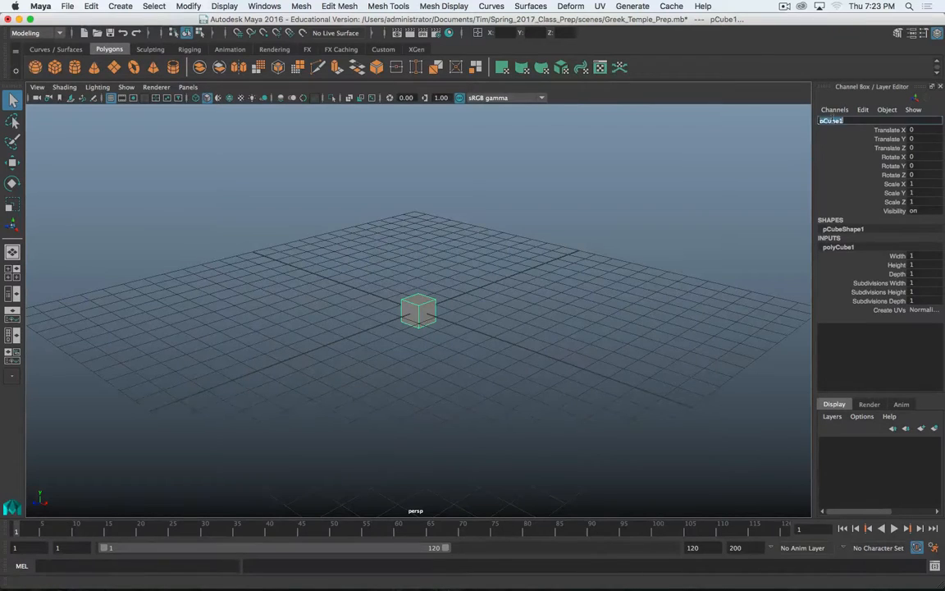
pyautogui.write('Temple')
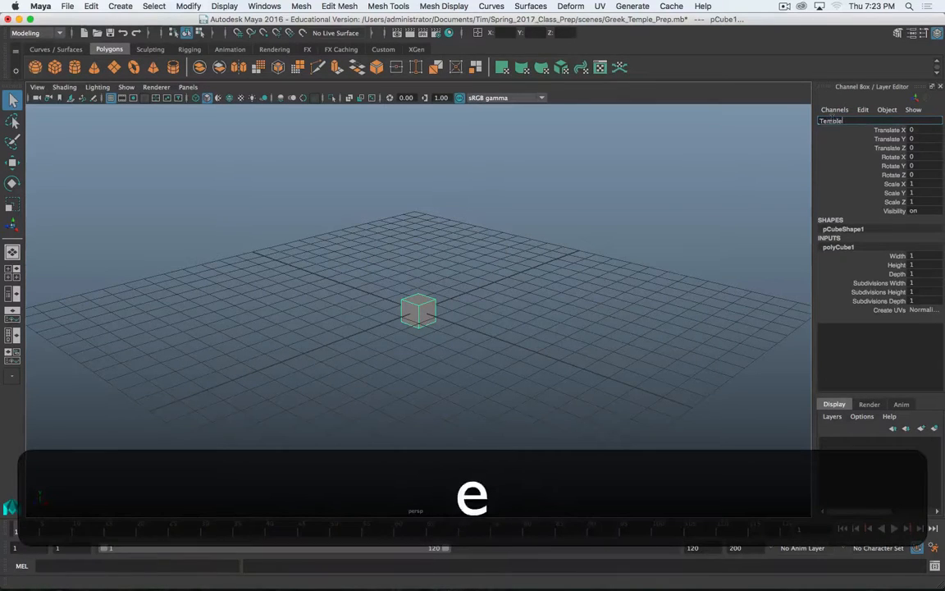
pyautogui.write('_Base')
pyautogui.press('Return')
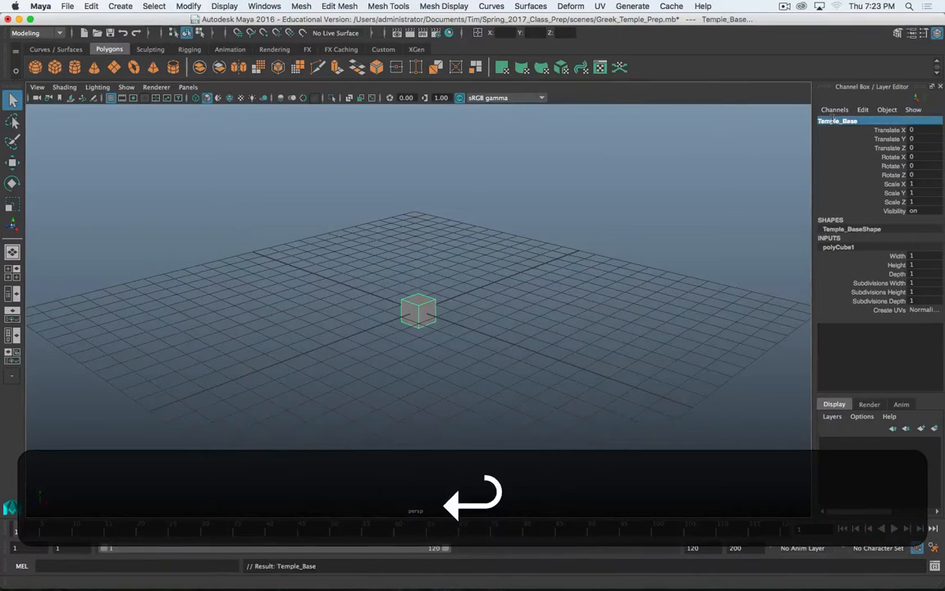
# - Set Temple_Base's width to 12, height to 0.5 and depth to 20
pyautogui.scroll(5, 443, 266)
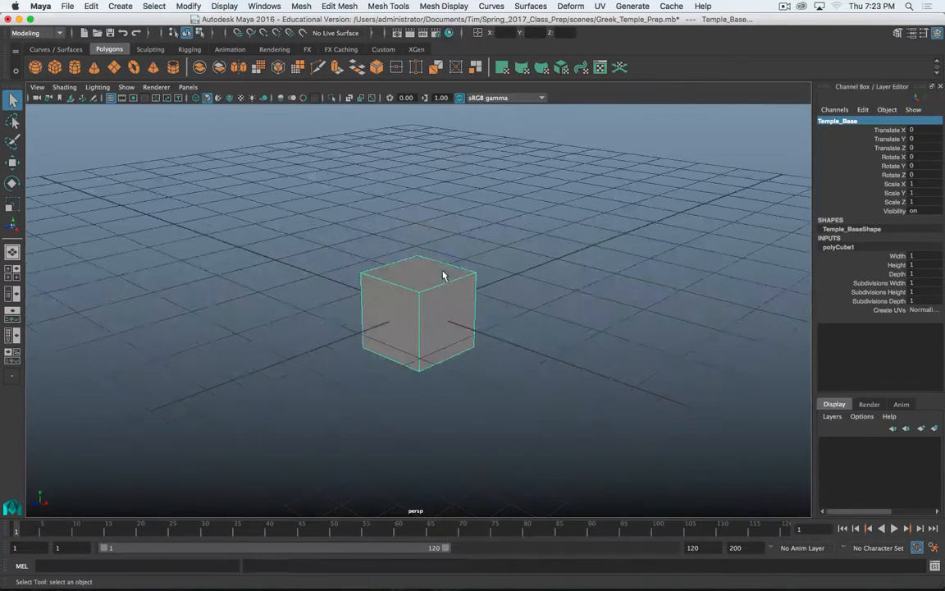
pyautogui.keyDown('alt'); pyautogui.moveTo(436, 297); pyautogui.dragTo(392, 375); pyautogui.keyUp('alt')
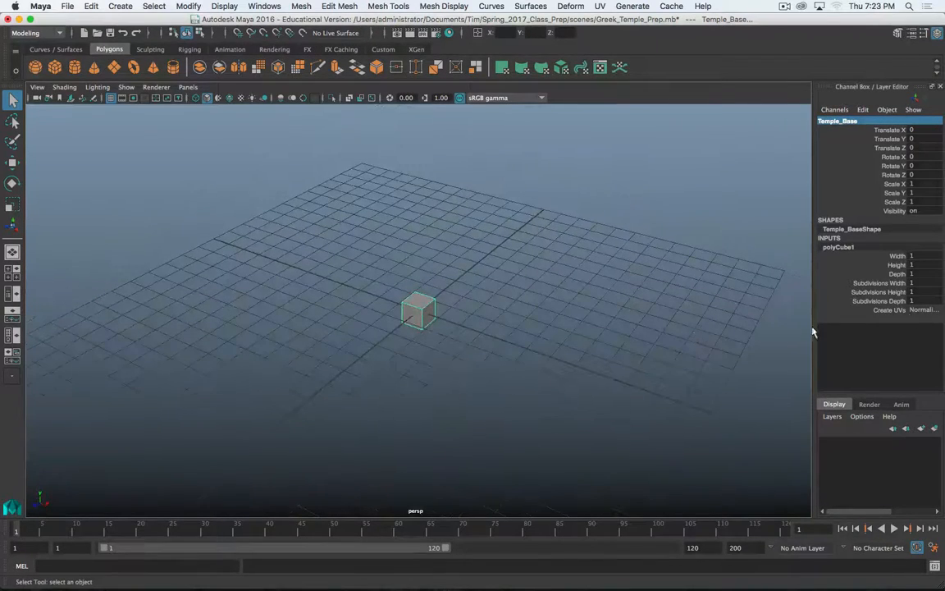
pyautogui.click(920, 256)
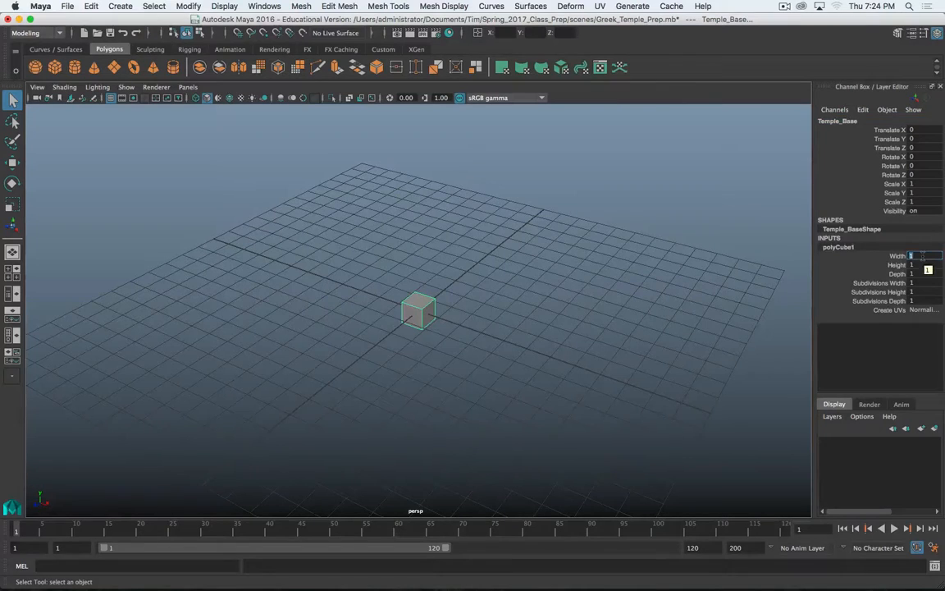
pyautogui.write('12')
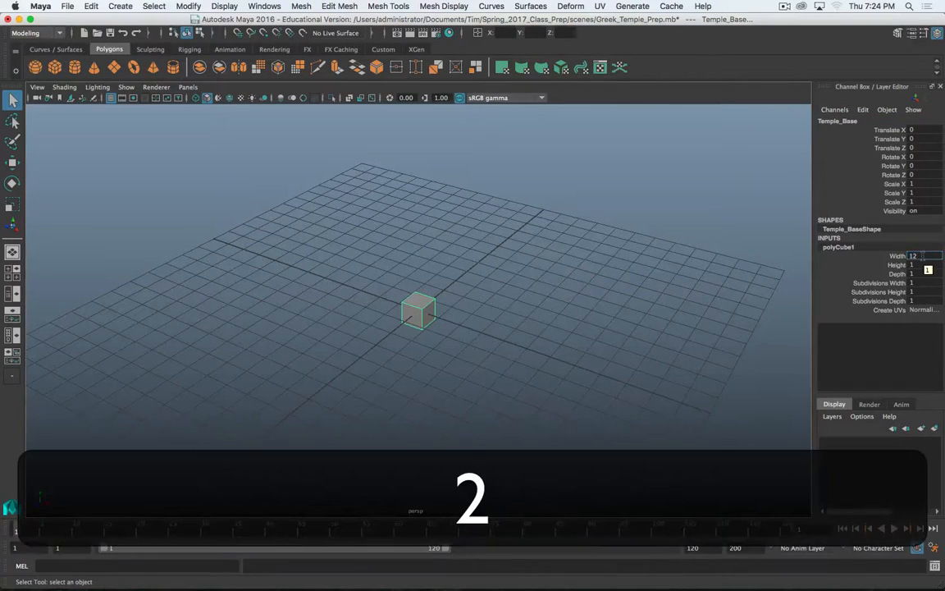
pyautogui.press('Tab')
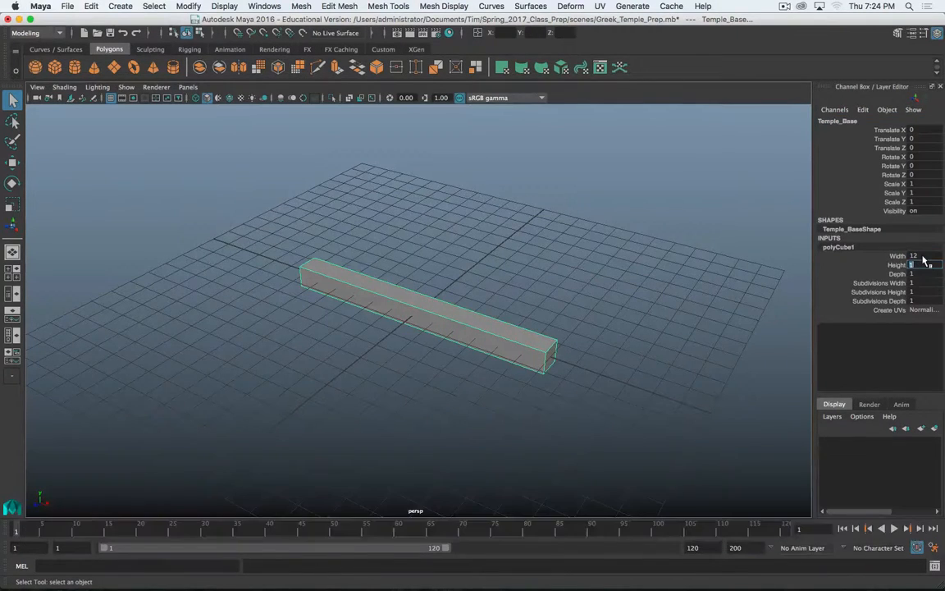
pyautogui.write('.5')
pyautogui.press('Tab')
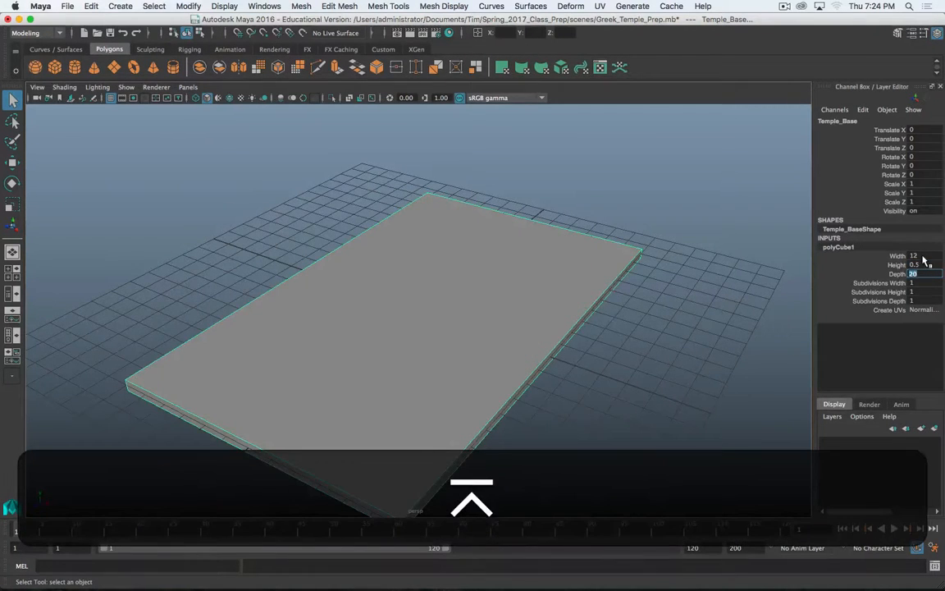
# - Raise Temple_Base onto the grid by setting its Translate Y to 0.25
pyautogui.keyDown('alt'); pyautogui.moveTo(402, 439); pyautogui.dragTo(440, 352); pyautogui.keyUp('alt')
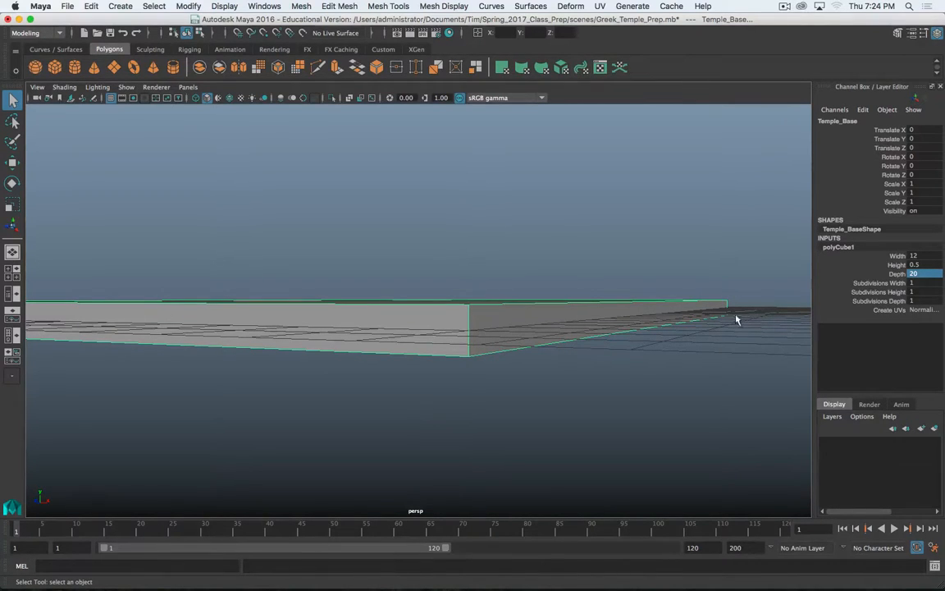
pyautogui.keyDown('alt'); pyautogui.moveTo(524, 325); pyautogui.dragTo(480, 331); pyautogui.keyUp('alt')
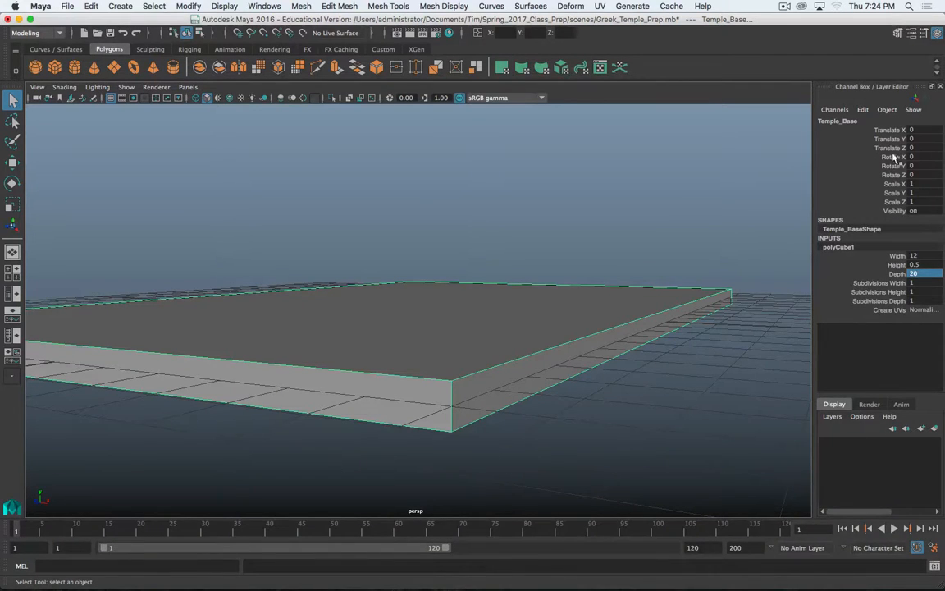
pyautogui.keyDown('alt'); pyautogui.moveTo(528, 380); pyautogui.dragTo(529, 312); pyautogui.keyUp('alt')
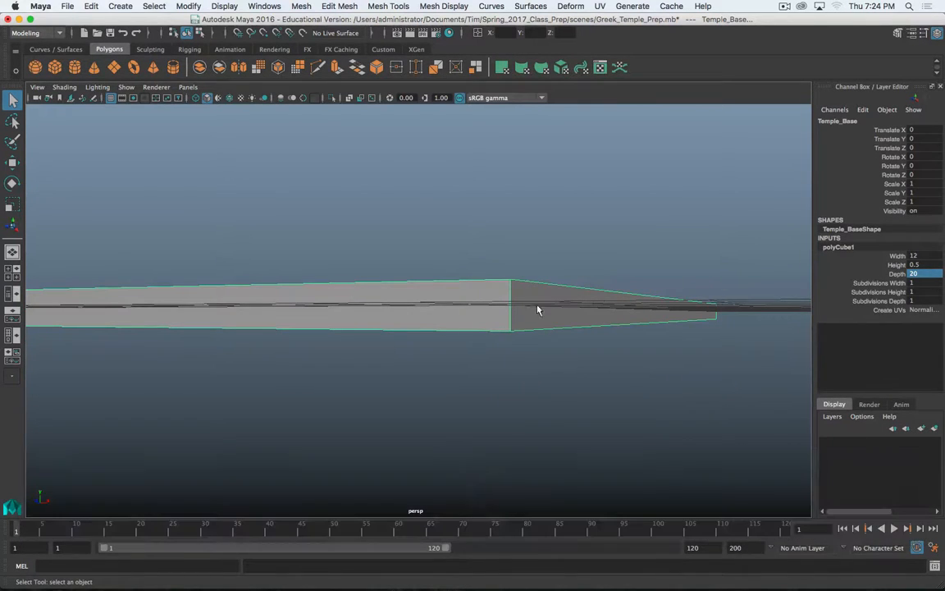
pyautogui.click(920, 140)
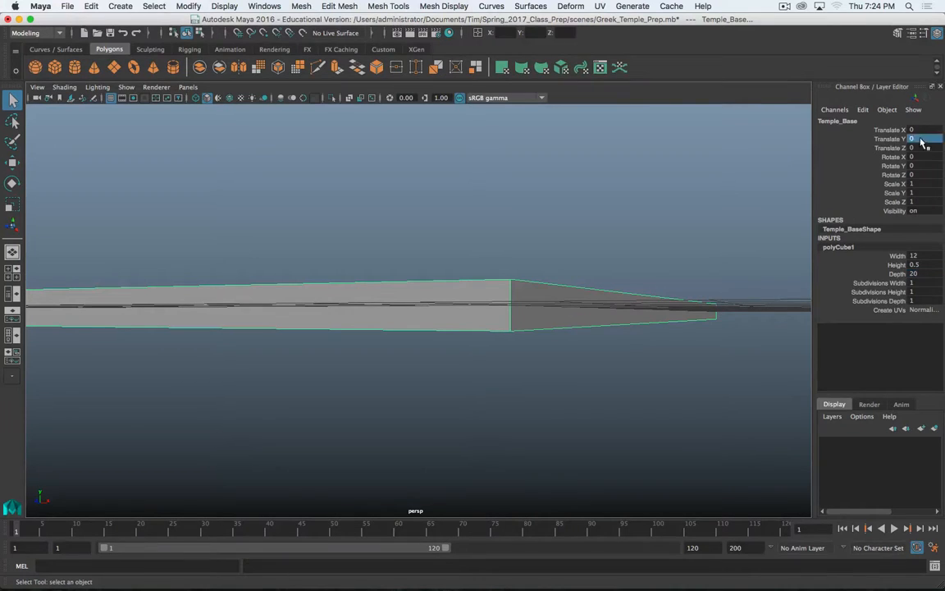
pyautogui.write('2')
pyautogui.press('Return')
pyautogui.keyDown('alt'); pyautogui.moveTo(721, 257); pyautogui.dragTo(592, 323); pyautogui.keyUp('alt')
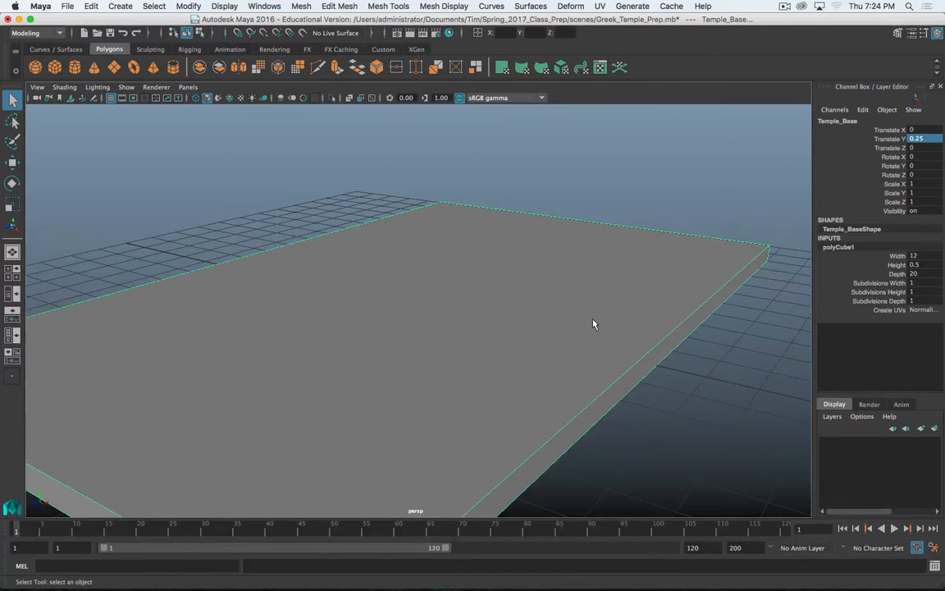
# - Insert two evenly spaced horizontal edge loops around Temple_Base's sides with the Insert Edge Loop Tool's Multiple edge loops option
pyautogui.press('super+period')
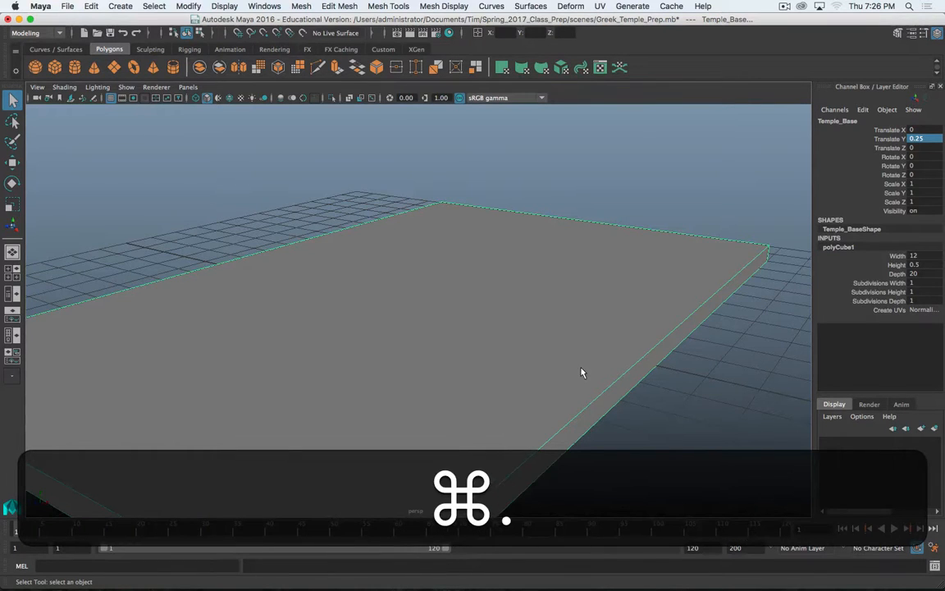
pyautogui.press('alt+super+period')
pyautogui.keyDown('alt'); pyautogui.moveTo(578, 382); pyautogui.dragTo(505, 279); pyautogui.keyUp('alt')
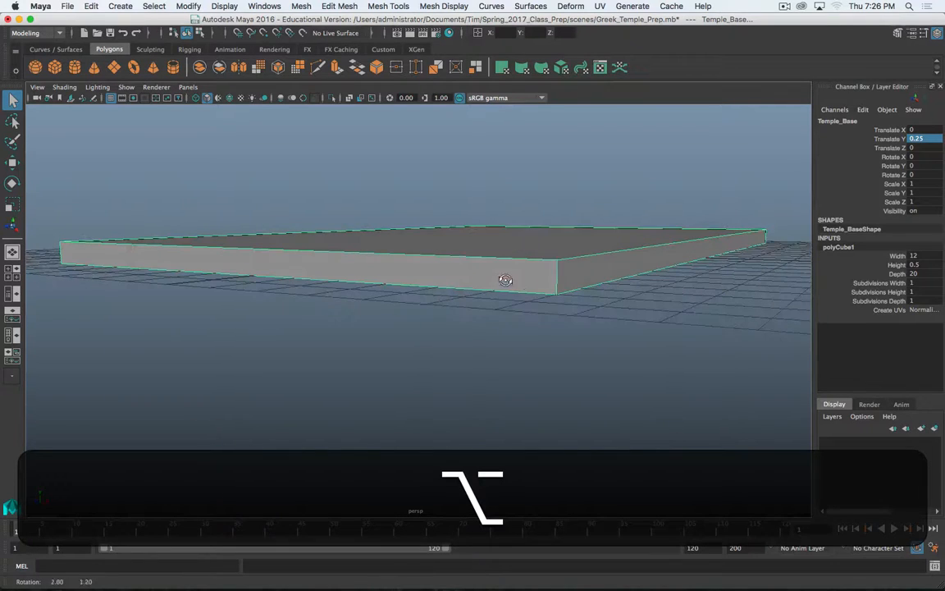
pyautogui.rightClick(556, 267)
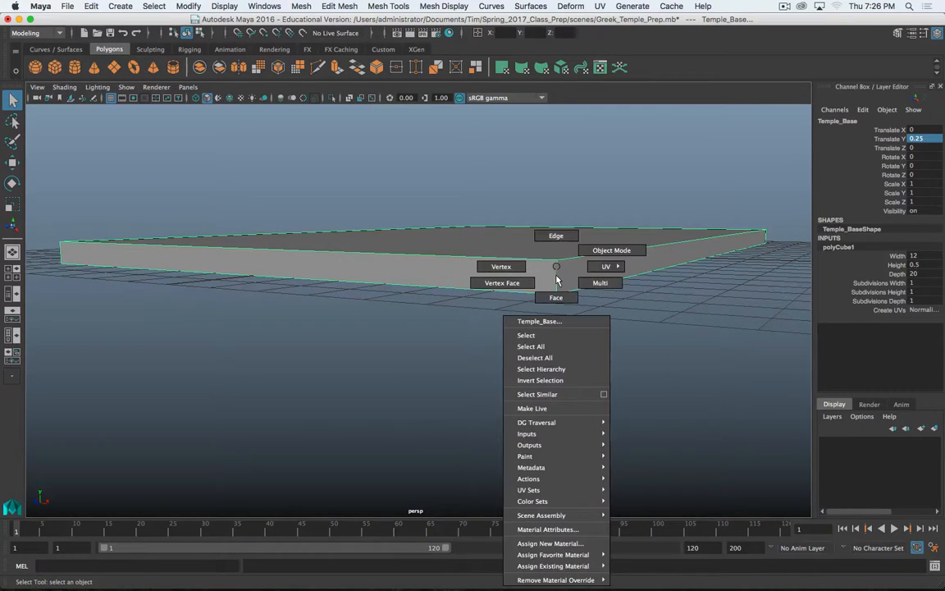
pyautogui.moveTo(556, 279); pyautogui.dragTo(545, 239, button='right')
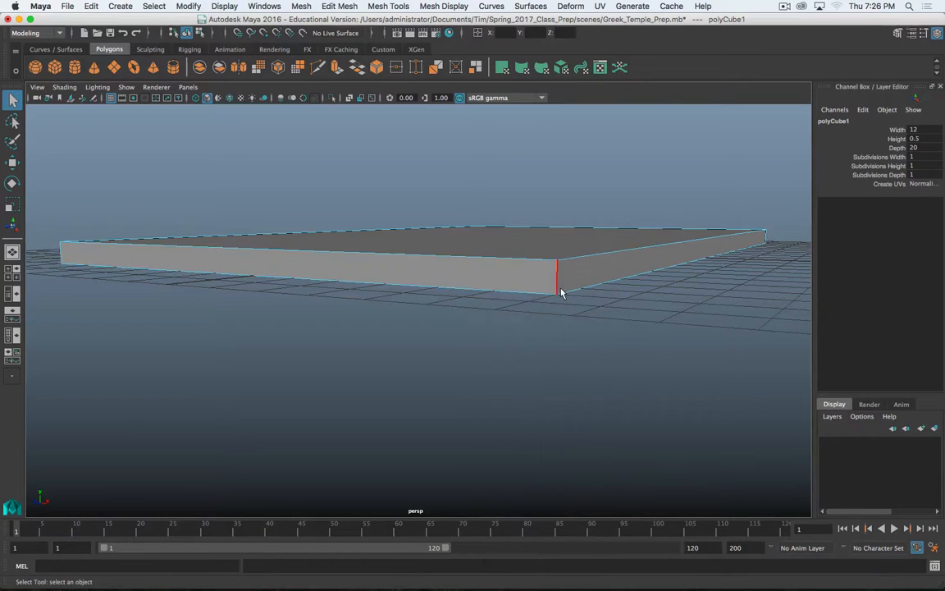
pyautogui.keyDown('shift'); pyautogui.rightClick(557, 284); pyautogui.keyUp('shift')
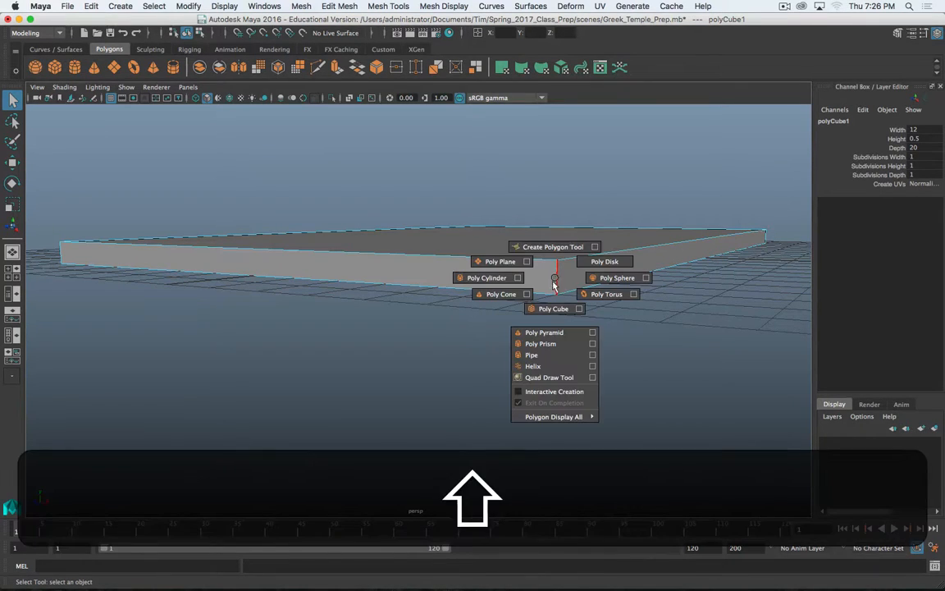
pyautogui.moveTo(557, 277); pyautogui.dragTo(600, 351, button='right')
pyautogui.click(558, 274)
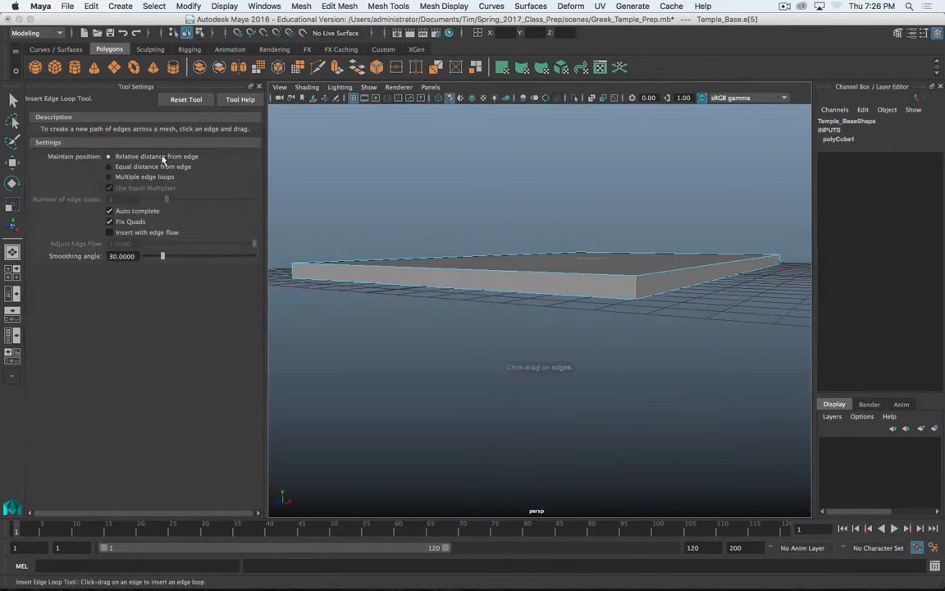
pyautogui.click(109, 176)
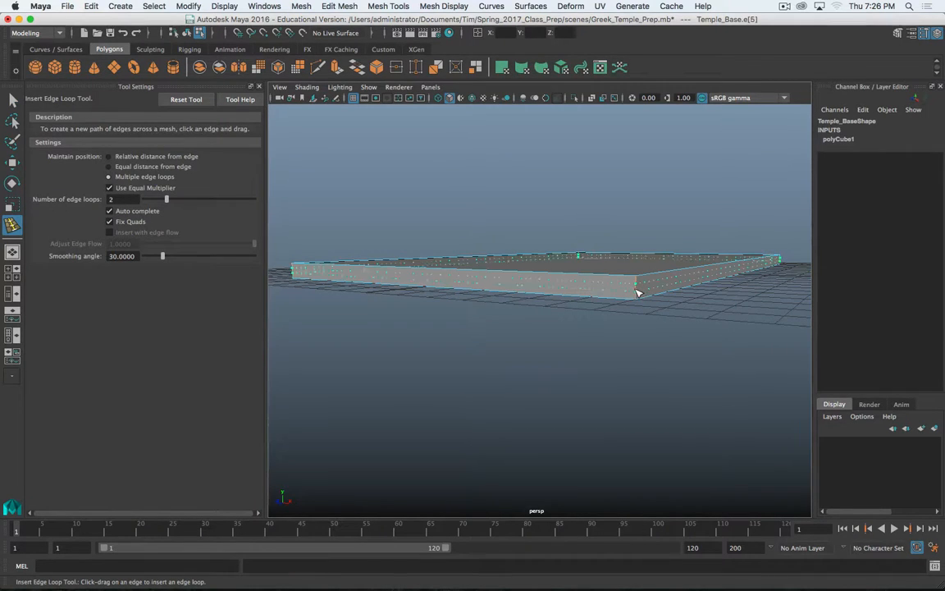
pyautogui.click(636, 291)
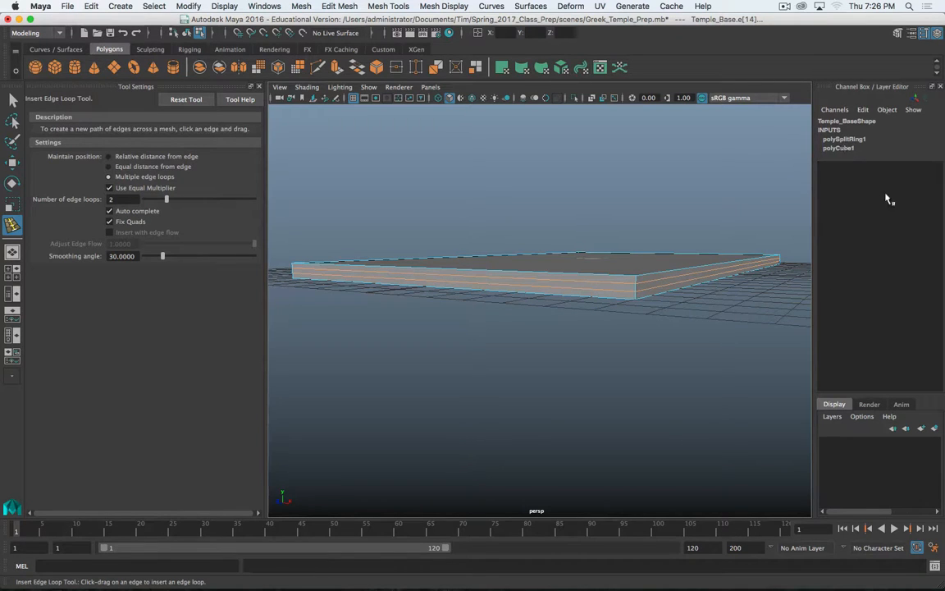
# - Undo the edge loop insertion, leaving Temple_Base selected in object mode
pyautogui.press('z')
pyautogui.press('q')
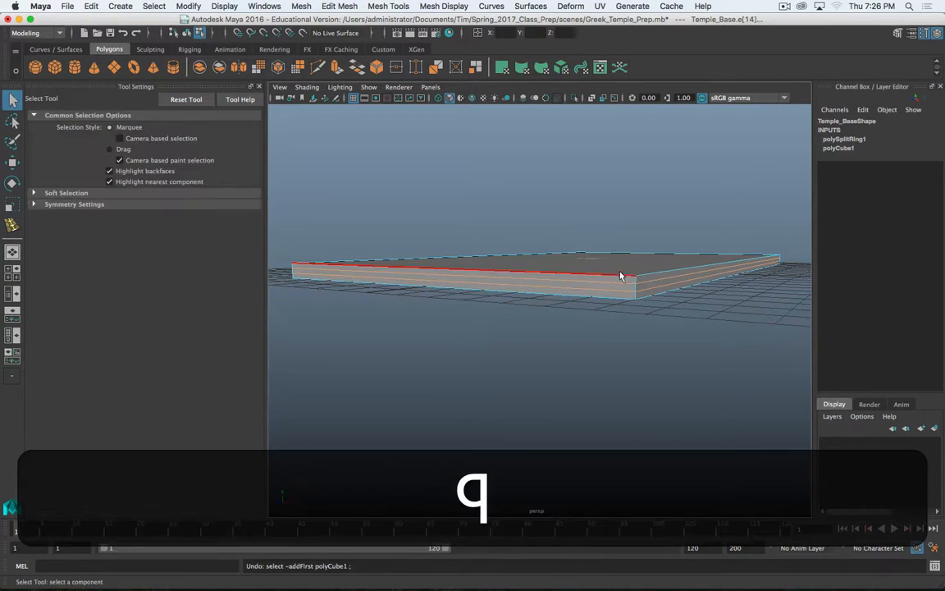
pyautogui.moveTo(629, 269); pyautogui.dragTo(672, 255, button='right')
pyautogui.click(666, 283)
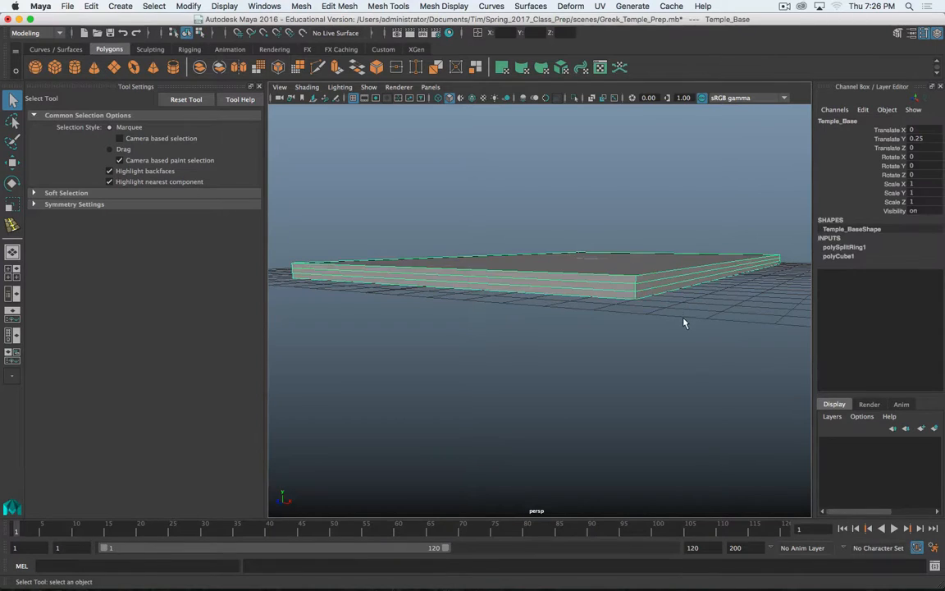
pyautogui.press('z')
pyautogui.press('z')
pyautogui.press('z')
pyautogui.press('z')
pyautogui.press('z')
pyautogui.press('z')
pyautogui.press('z')
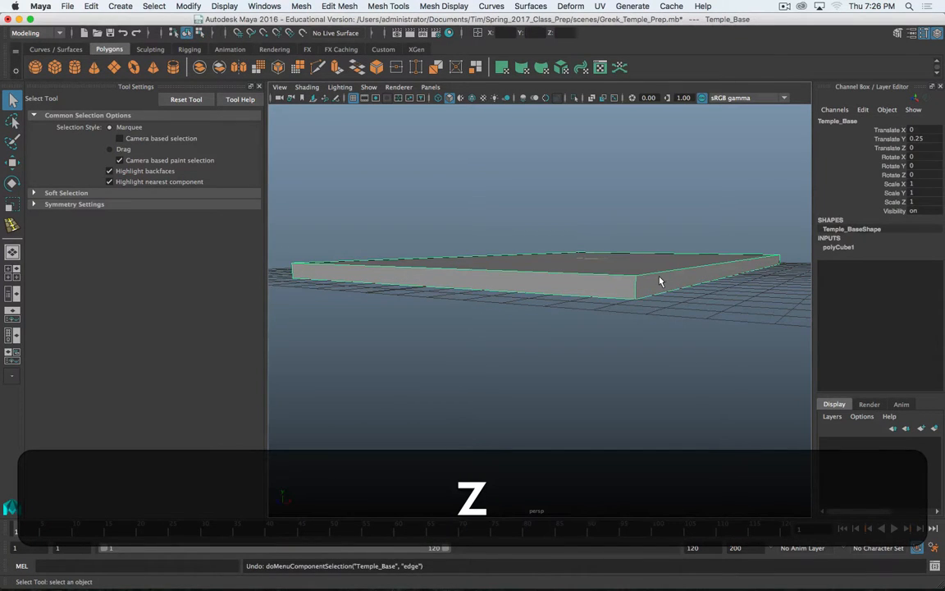
# - Set Temple_Base's Subdivisions Height to 3 and close the tool settings
pyautogui.click(838, 246)
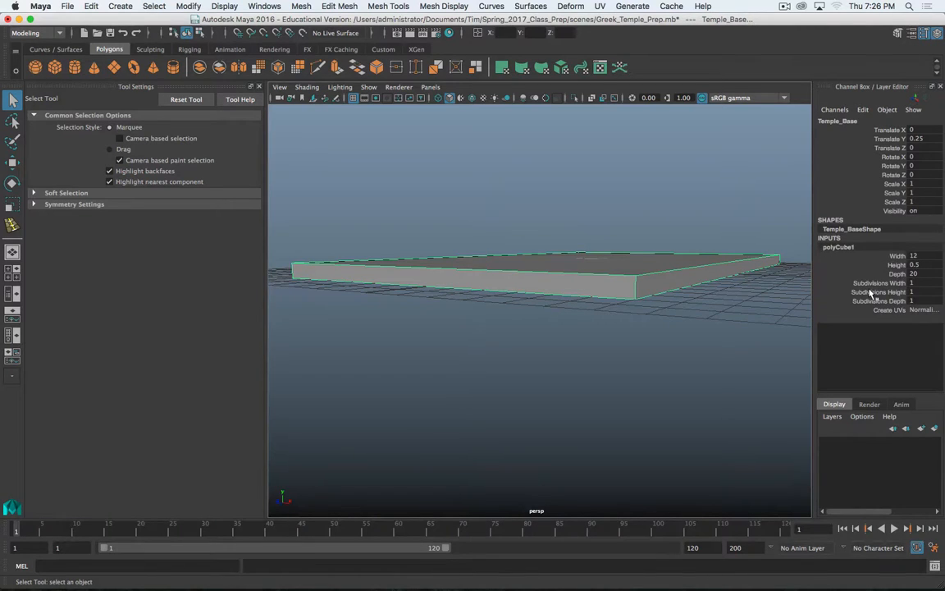
pyautogui.write('3')
pyautogui.press('Return')
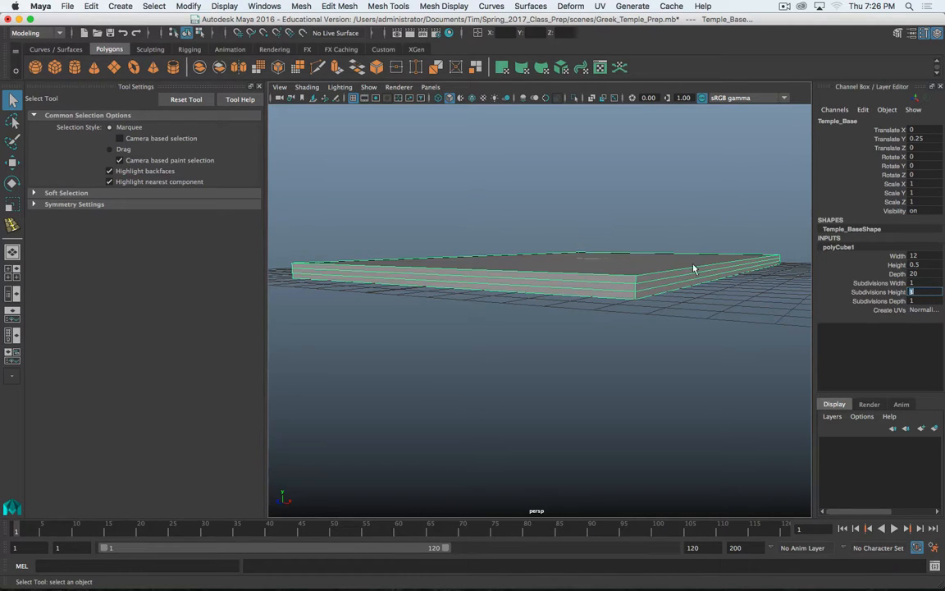
pyautogui.keyDown('alt'); pyautogui.moveTo(693, 268); pyautogui.dragTo(492, 309); pyautogui.keyUp('alt')
pyautogui.scroll(10, 542, 318)
pyautogui.moveTo(595, 201); pyautogui.dragTo(595, 249, button='right')
pyautogui.keyDown('alt'); pyautogui.moveTo(565, 260); pyautogui.dragTo(560, 267); pyautogui.keyUp('alt')
pyautogui.scroll(-10, 560, 267)
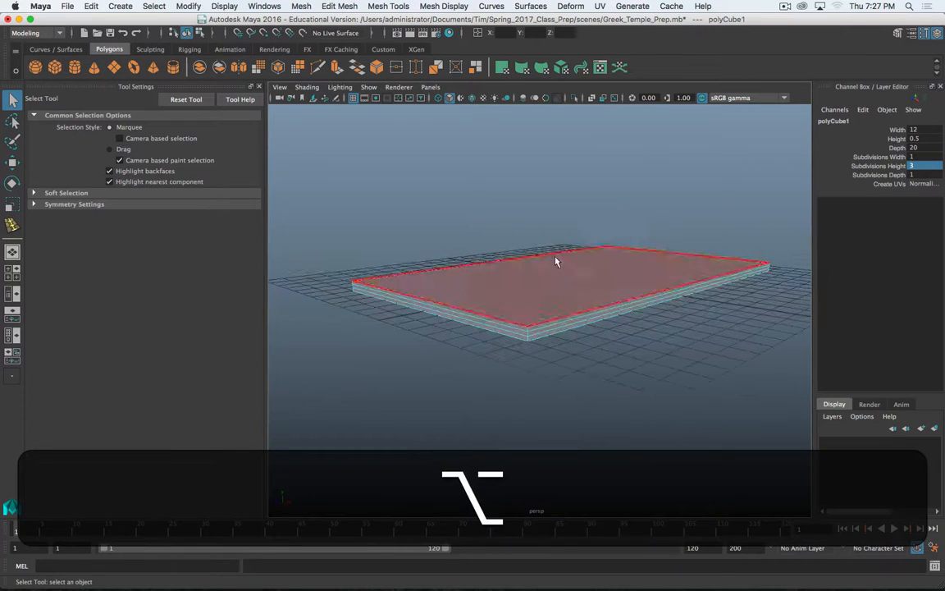
pyautogui.click(260, 86)
pyautogui.keyDown('alt'); pyautogui.moveTo(502, 274); pyautogui.dragTo(547, 220); pyautogui.keyUp('alt')
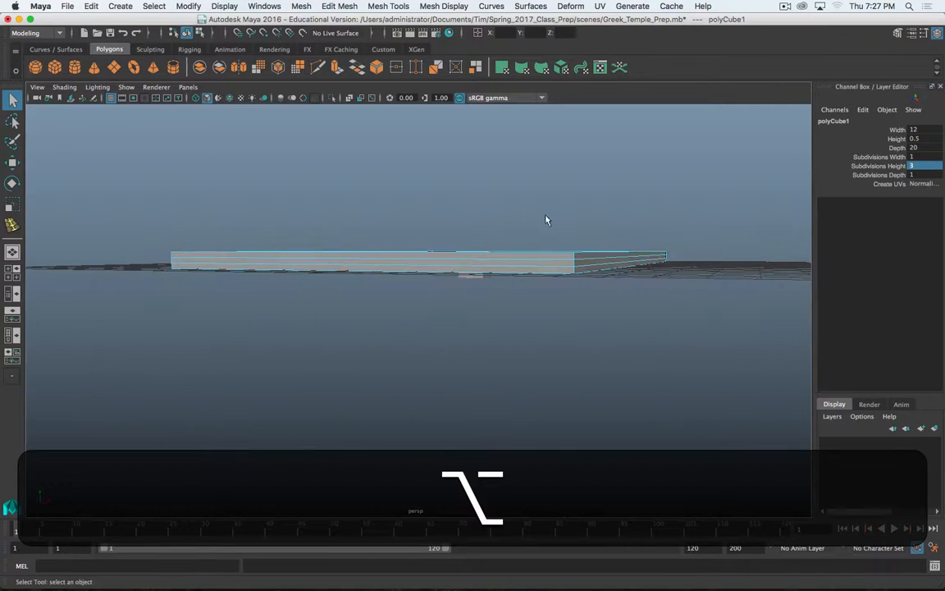
pyautogui.keyDown('alt'); pyautogui.moveTo(506, 293); pyautogui.dragTo(483, 258); pyautogui.keyUp('alt')
pyautogui.click(482, 280)
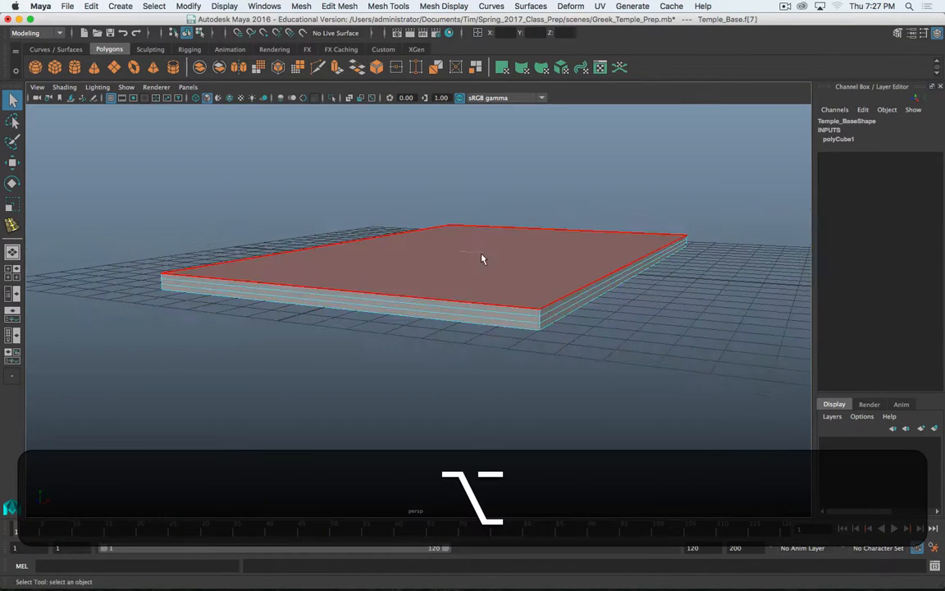
pyautogui.moveTo(479, 254); pyautogui.dragTo(543, 232, button='right')
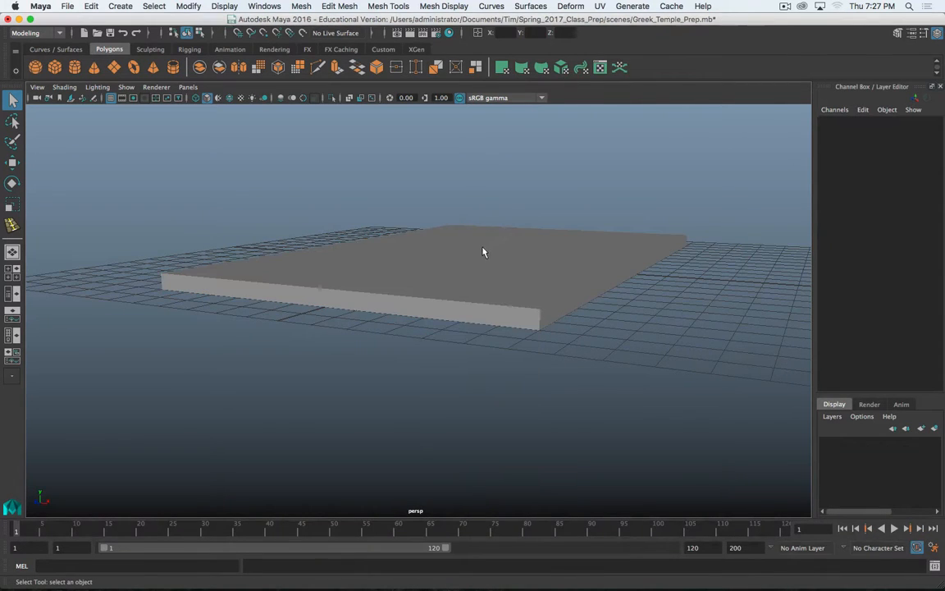
pyautogui.moveTo(503, 331)
pyautogui.keyDown('alt'); pyautogui.mouseDown()
pyautogui.moveTo(476, 280)
pyautogui.moveTo(515, 258)
pyautogui.moveTo(491, 267)
pyautogui.moveTo(491, 255)
pyautogui.moveTo(510, 344)
pyautogui.moveTo(509, 334)
pyautogui.mouseUp(); pyautogui.keyUp('alt')
pyautogui.click(482, 282)
pyautogui.hotkey('alt', 'Delete')
pyautogui.click(529, 363)
pyautogui.scroll(-5, 525, 361)
pyautogui.scroll(5, 509, 335)
pyautogui.keyDown('alt'); pyautogui.moveTo(614, 308); pyautogui.dragTo(551, 288); pyautogui.keyUp('alt')
# - Select the faces of Temple_Base's lower two tiers and its underside from the front view, and check the selection in perspective
pyautogui.moveTo(641, 256); pyautogui.dragTo(643, 282, button='right')
pyautogui.click(580, 192)
pyautogui.press('space')
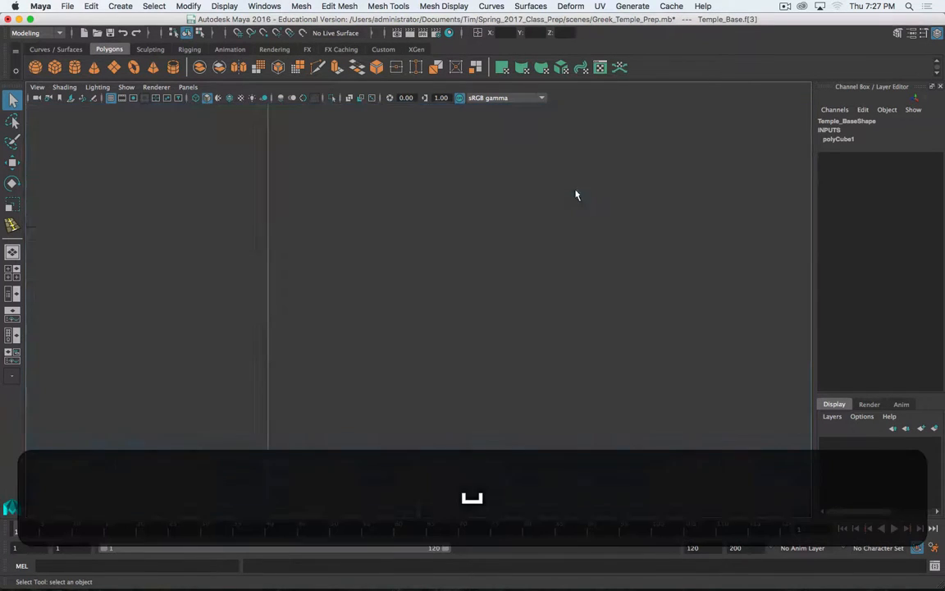
pyautogui.press('space')
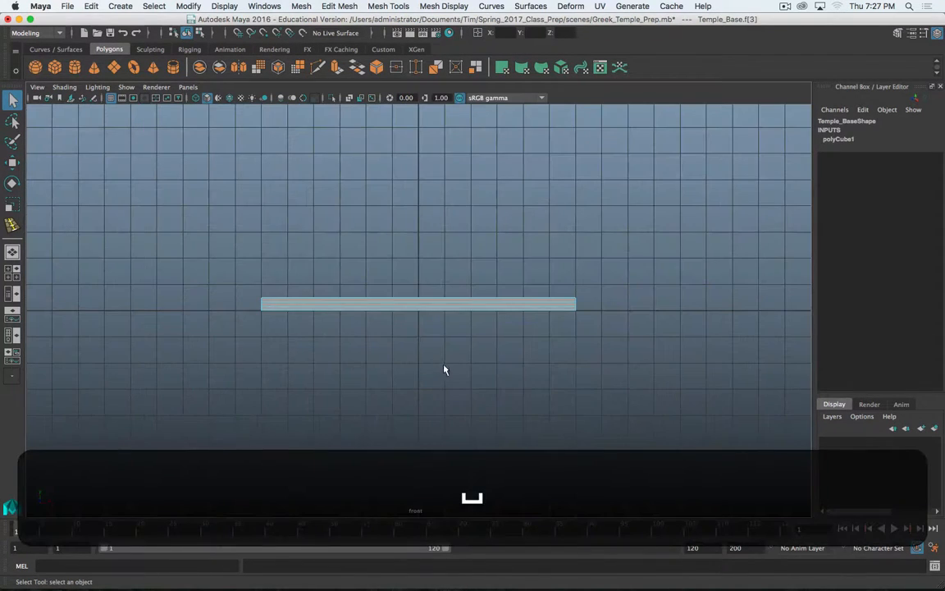
pyautogui.scroll(4, 365, 310)
pyautogui.scroll(1, 365, 310)
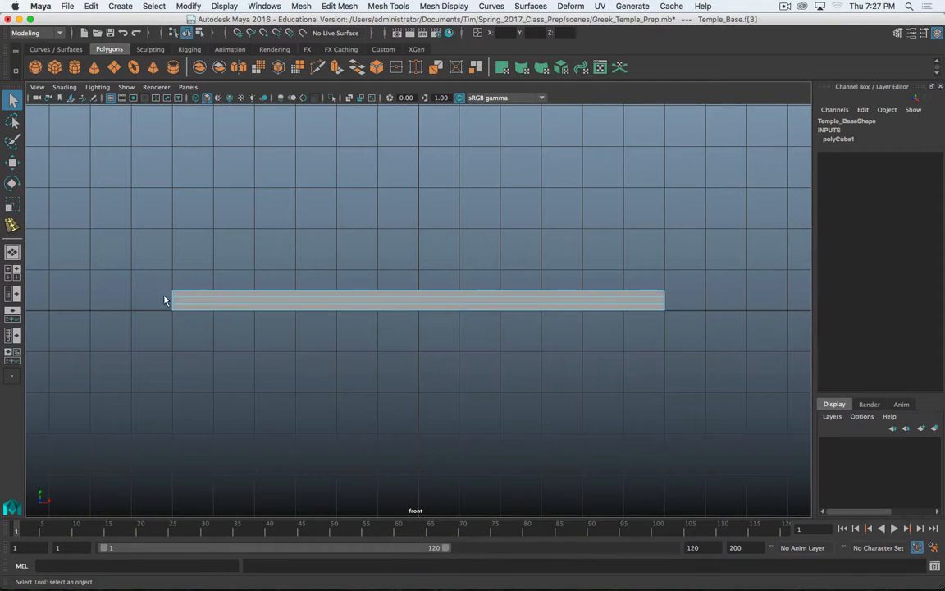
pyautogui.click(155, 300)
pyautogui.moveTo(154, 300); pyautogui.dragTo(692, 459)
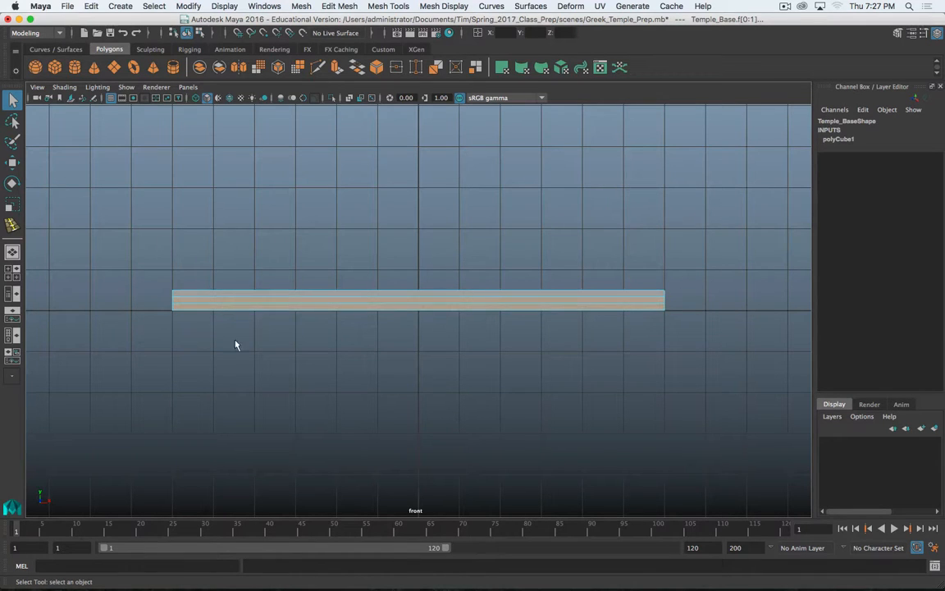
pyautogui.press('space')
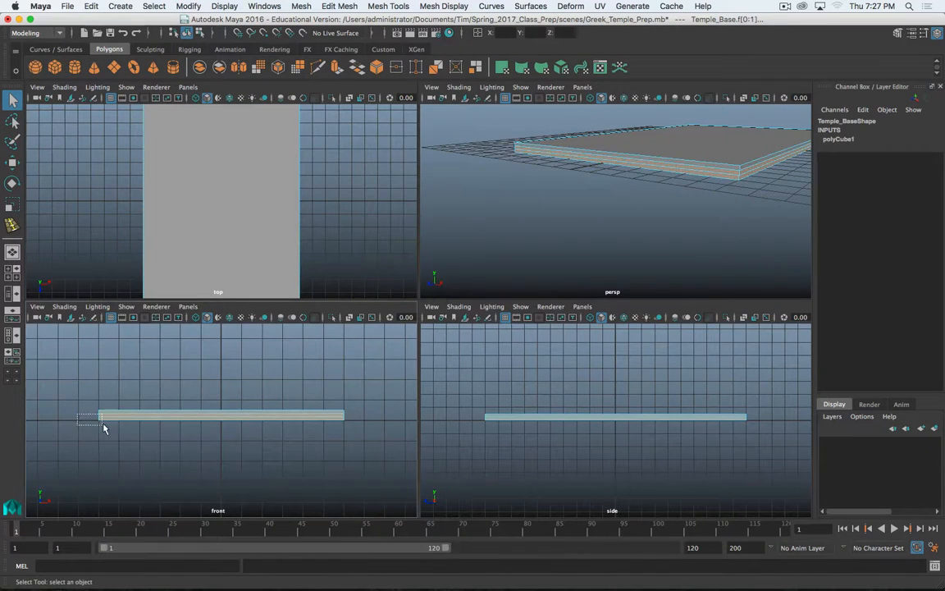
pyautogui.moveTo(104, 427); pyautogui.dragTo(359, 450)
pyautogui.keyDown('alt'); pyautogui.moveTo(623, 189); pyautogui.dragTo(656, 176); pyautogui.keyUp('alt')
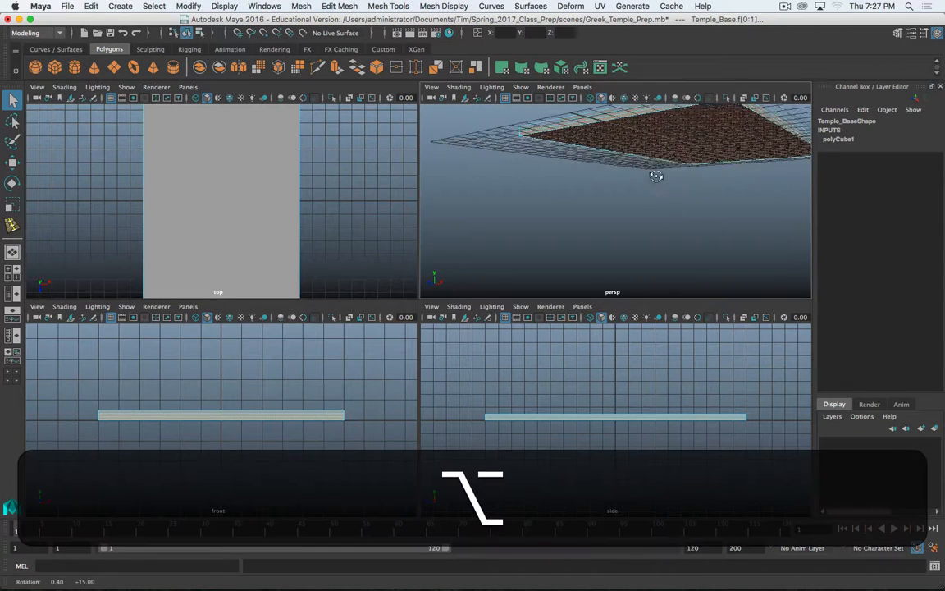
pyautogui.keyDown('alt'); pyautogui.moveTo(616, 204); pyautogui.dragTo(598, 271); pyautogui.keyUp('alt')
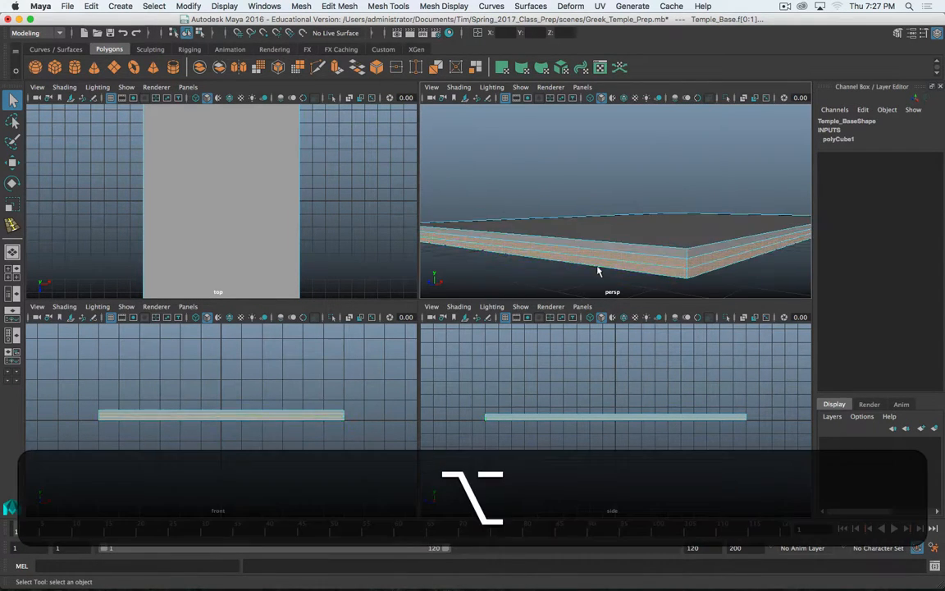
# - Deselect Temple_Base's underside face so only the lower two tiers' side faces stay selected, and check the selection from above and below
pyautogui.click(641, 261)
pyautogui.press('space')
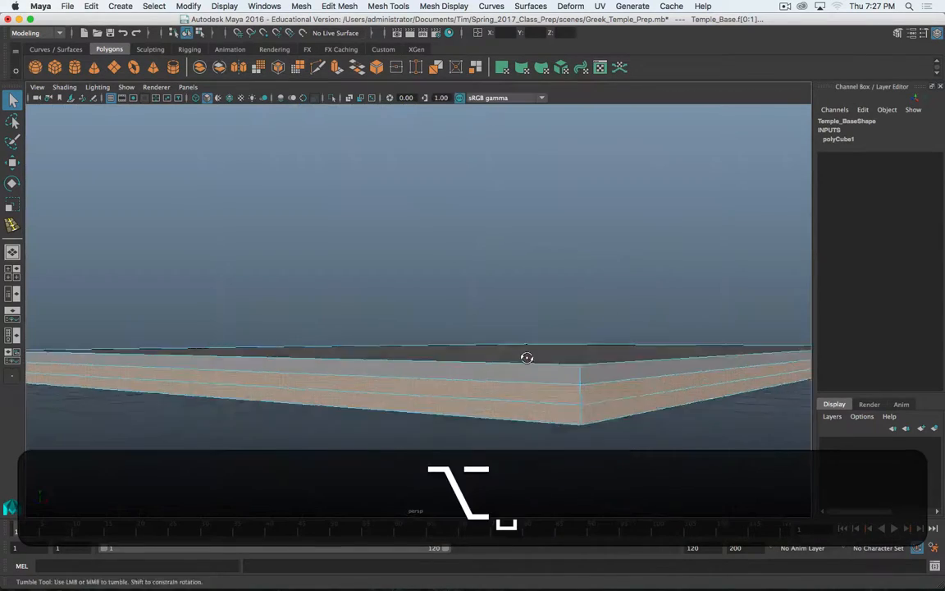
pyautogui.keyDown('alt'); pyautogui.moveTo(528, 358); pyautogui.dragTo(542, 237); pyautogui.keyUp('alt')
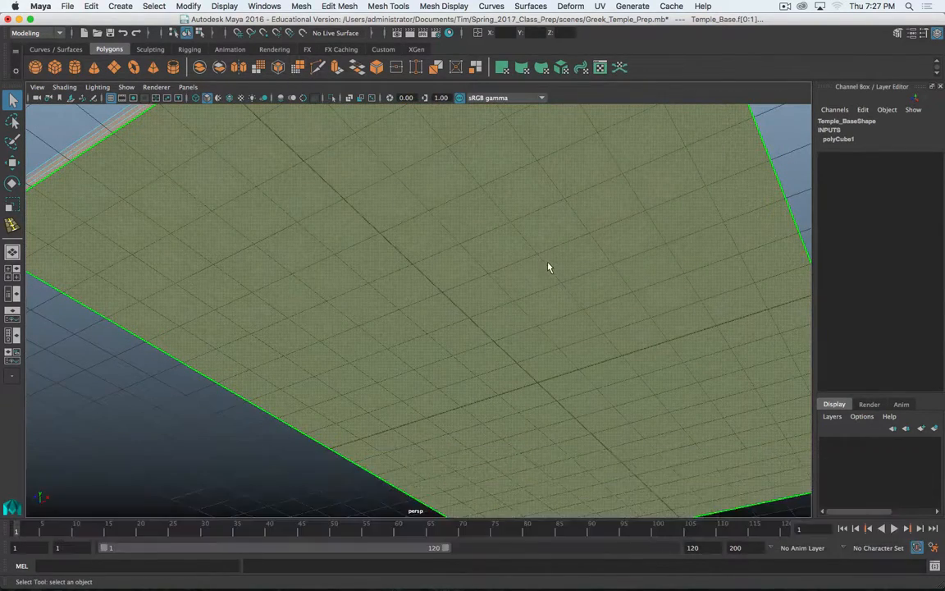
pyautogui.keyDown('shift'); pyautogui.click(542, 226); pyautogui.keyUp('shift')
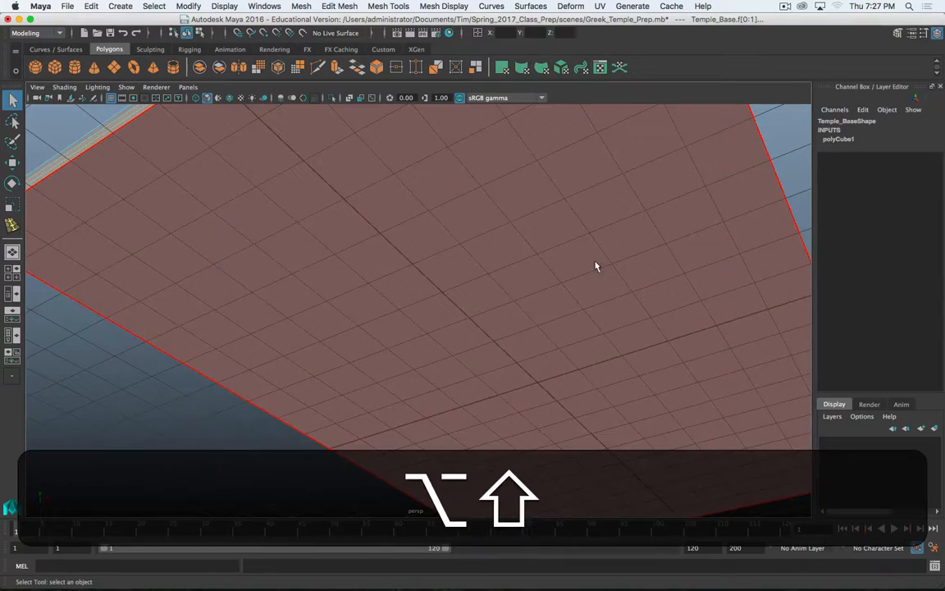
pyautogui.keyDown('alt'); pyautogui.keyDown('shift'); pyautogui.moveTo(595, 265); pyautogui.dragTo(536, 287); pyautogui.keyUp('shift'); pyautogui.keyUp('alt')
pyautogui.keyDown('alt'); pyautogui.scroll(-5, 536, 287); pyautogui.keyUp('alt')
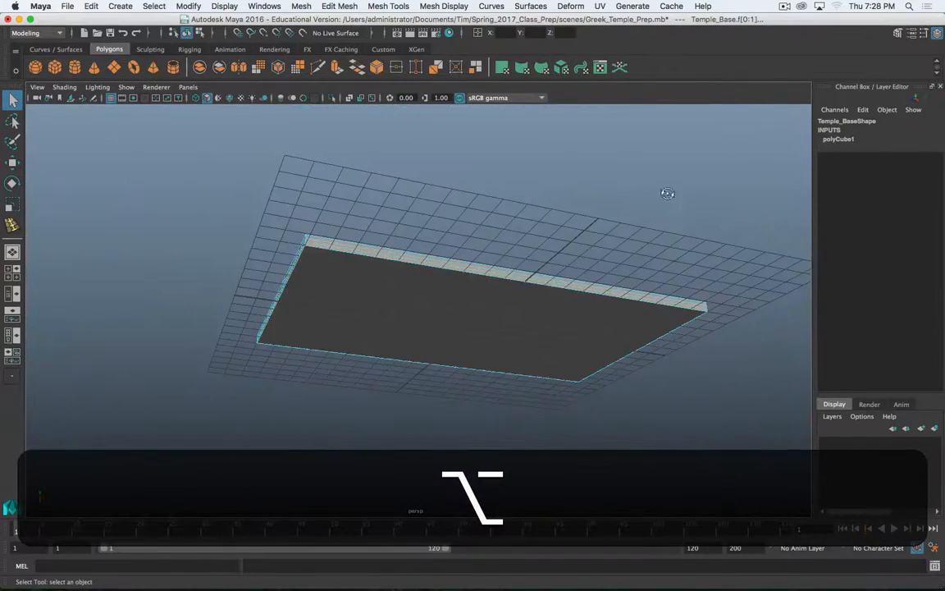
pyautogui.keyDown('alt'); pyautogui.moveTo(668, 194); pyautogui.dragTo(606, 221); pyautogui.keyUp('alt')
pyautogui.press('alt+super+period')
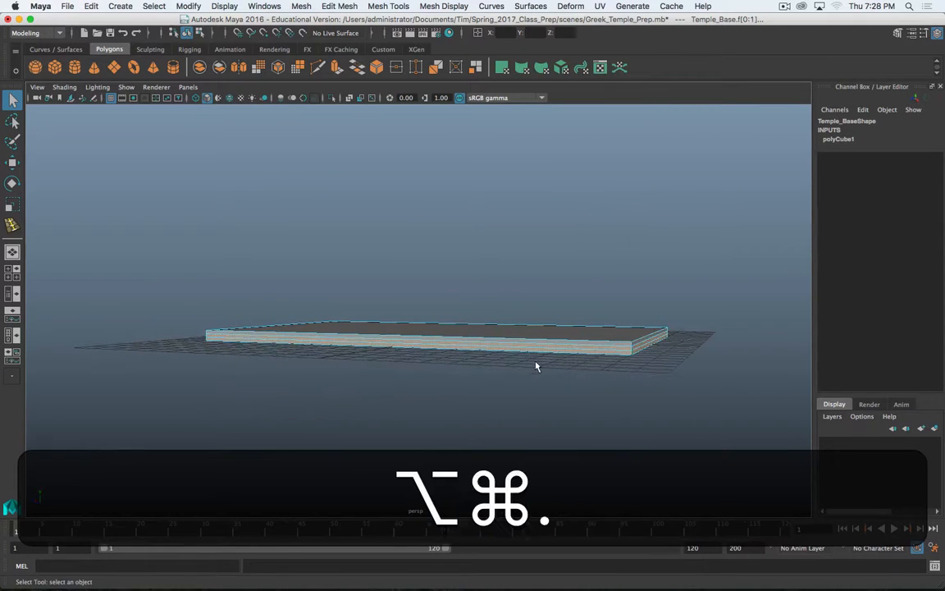
pyautogui.keyDown('alt'); pyautogui.moveTo(626, 363); pyautogui.dragTo(743, 312); pyautogui.keyUp('alt')
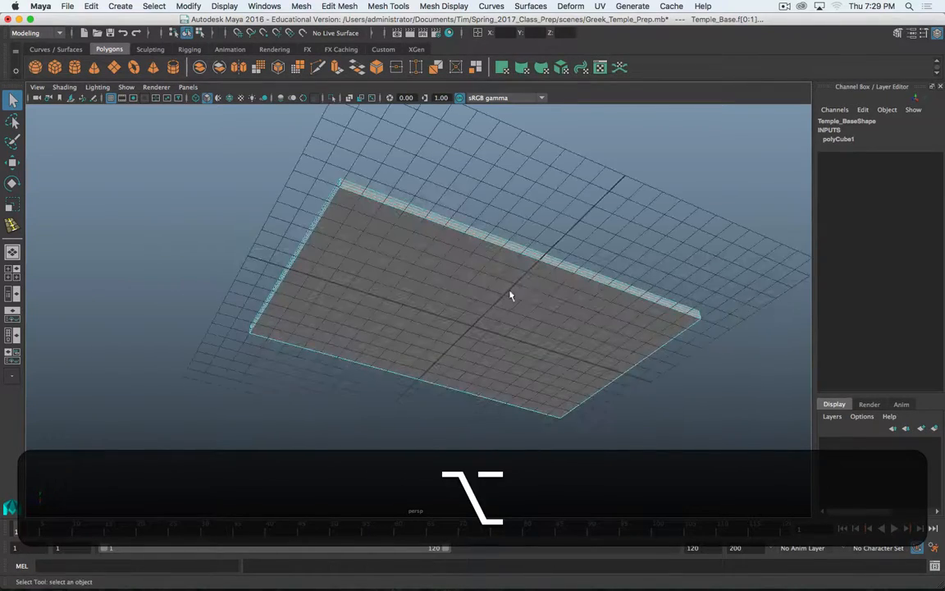
pyautogui.keyDown('alt'); pyautogui.moveTo(511, 295); pyautogui.dragTo(460, 370); pyautogui.keyUp('alt')
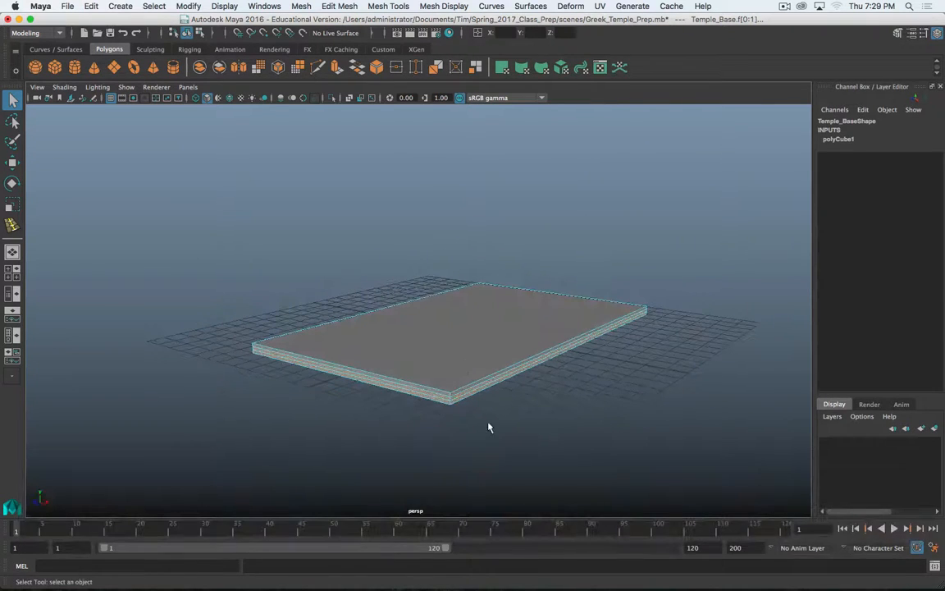
# - Extrude the selected side faces of Temple_Base's lower two tiers outward with a Thickness of 1
pyautogui.keyDown('alt'); pyautogui.moveTo(489, 401); pyautogui.dragTo(485, 337, button='middle'); pyautogui.keyUp('alt')
pyautogui.keyDown('alt'); pyautogui.scroll(5, 486, 337); pyautogui.keyUp('alt')
pyautogui.keyDown('alt'); pyautogui.moveTo(583, 384); pyautogui.dragTo(554, 331, button='middle'); pyautogui.keyUp('alt')
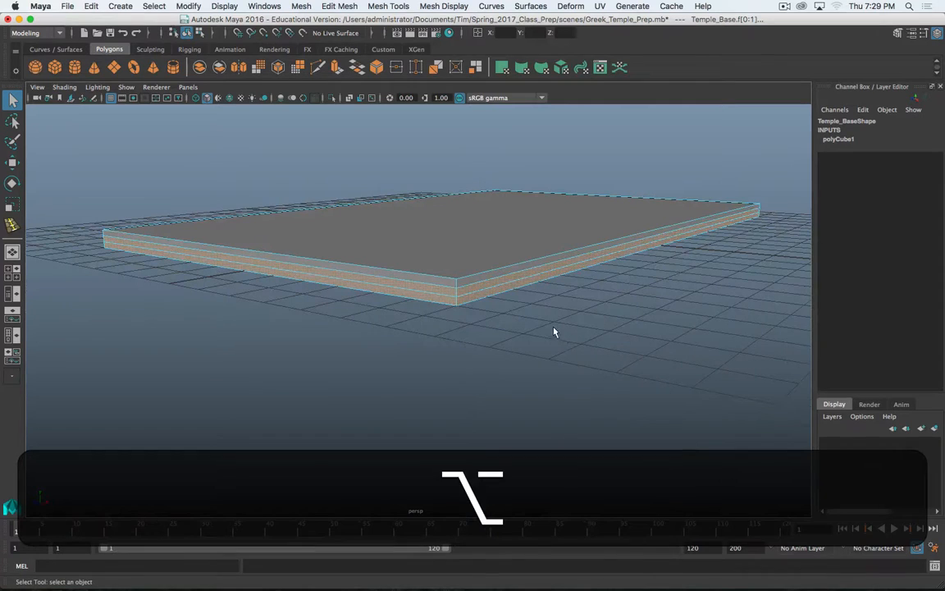
pyautogui.keyDown('shift'); pyautogui.rightClick(498, 289); pyautogui.keyUp('shift')
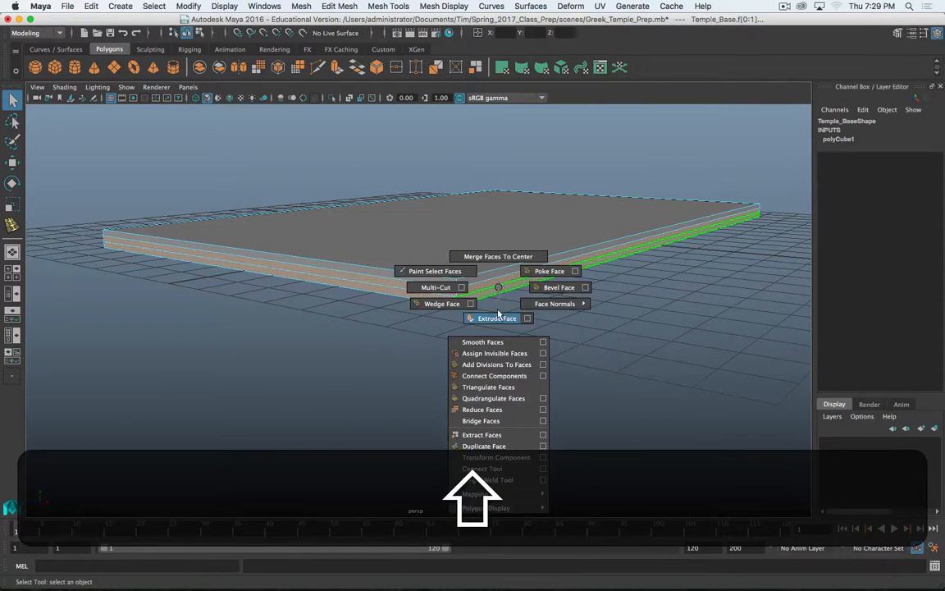
pyautogui.click(498, 318)
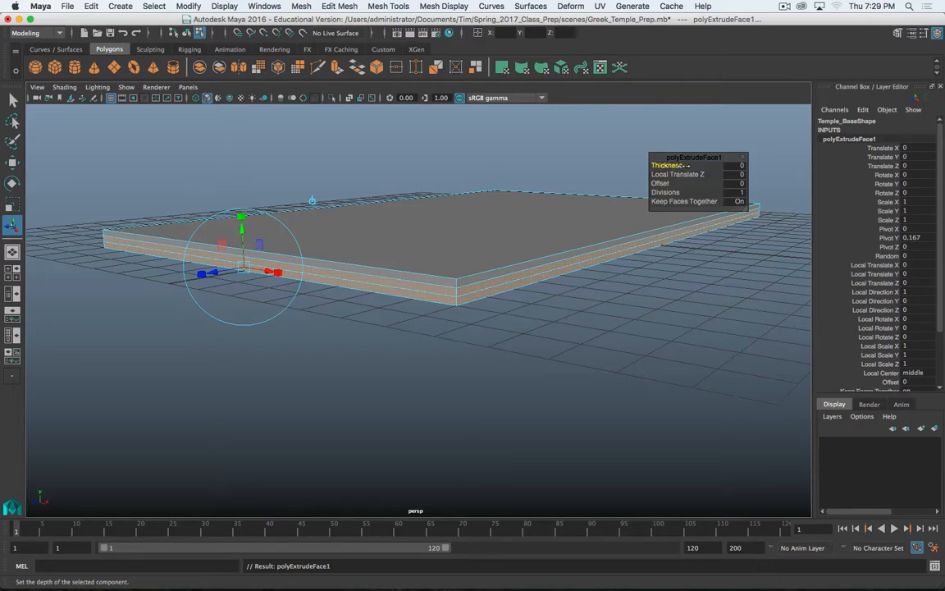
pyautogui.click(736, 166)
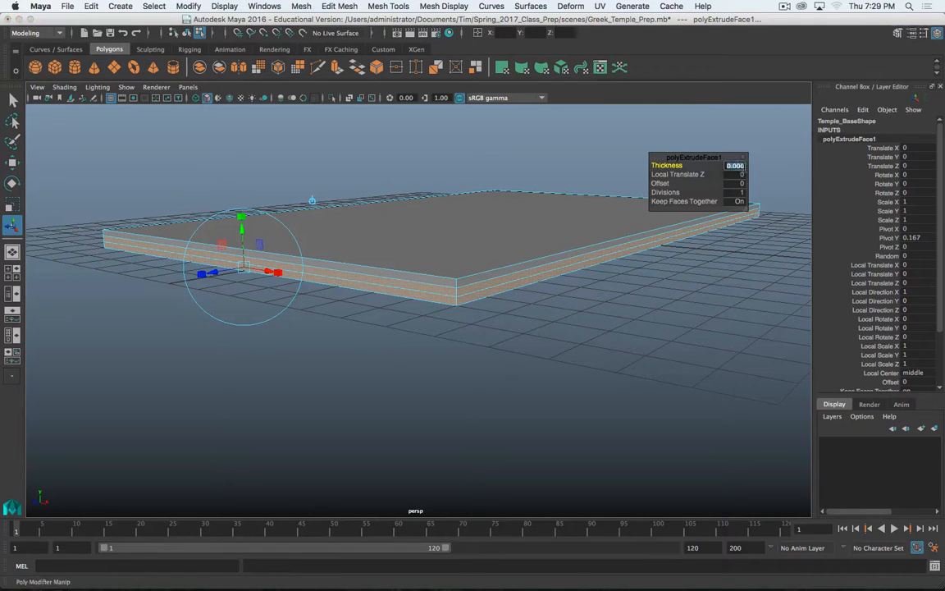
pyautogui.write('1')
pyautogui.press('Return')
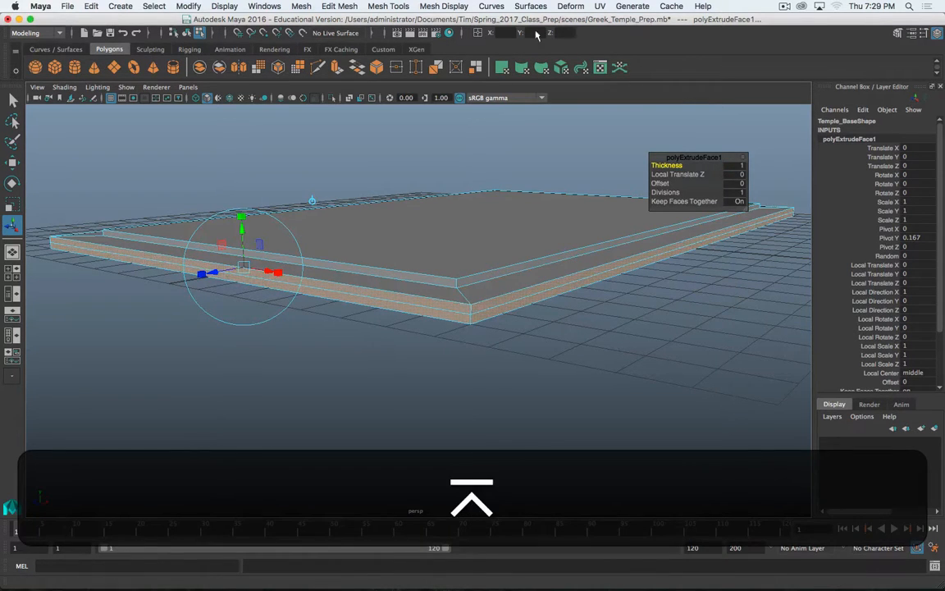
# - Select the ring of side faces around Temple_Base's lowest tier and check it around the corners
pyautogui.scroll(-3, 502, 310)
pyautogui.keyDown('alt'); pyautogui.moveTo(502, 310); pyautogui.dragTo(310, 328); pyautogui.keyUp('alt')
pyautogui.scroll(5, 428, 332)
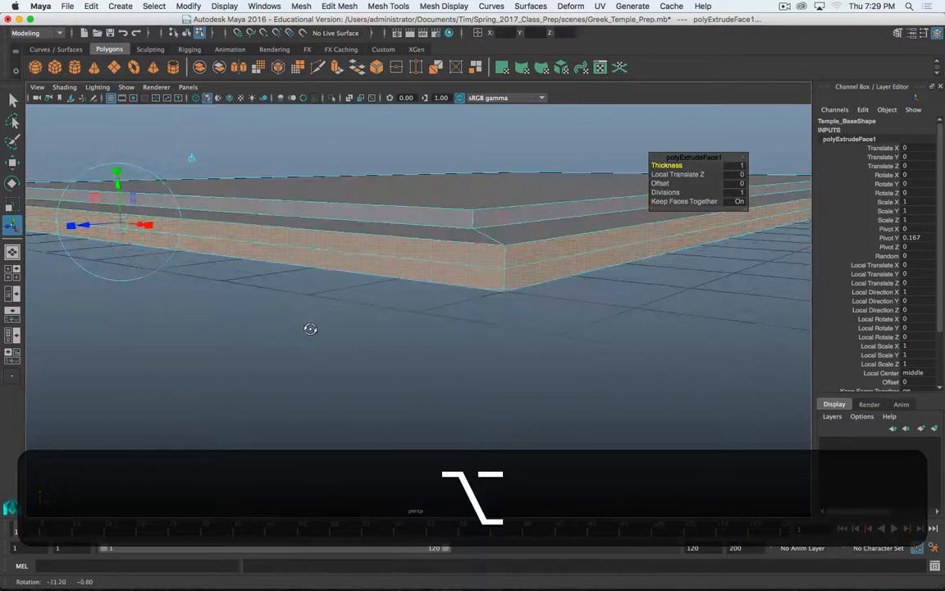
pyautogui.keyDown('alt'); pyautogui.moveTo(426, 345); pyautogui.dragTo(418, 323); pyautogui.keyUp('alt')
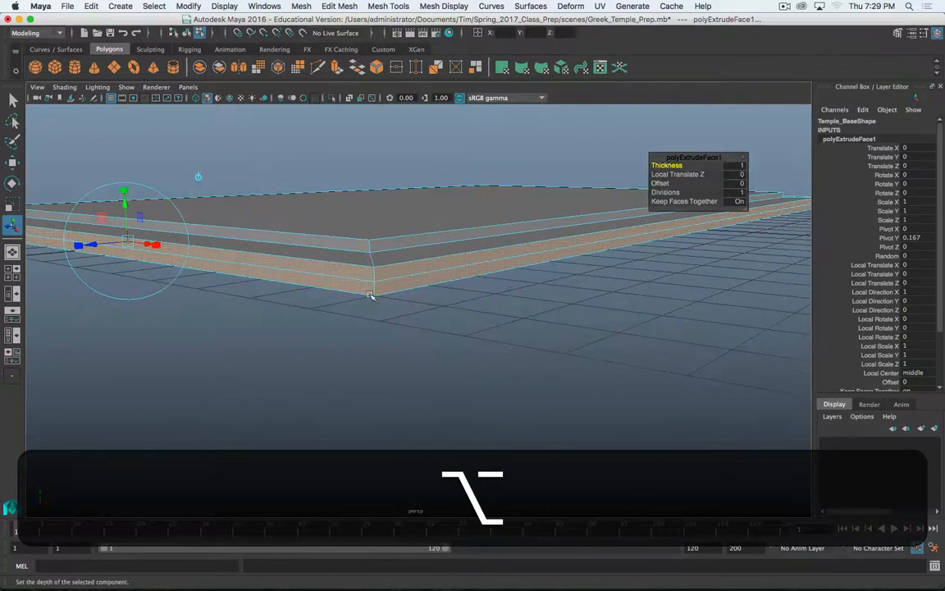
pyautogui.keyDown('alt'); pyautogui.moveTo(396, 292); pyautogui.dragTo(381, 308); pyautogui.keyUp('alt')
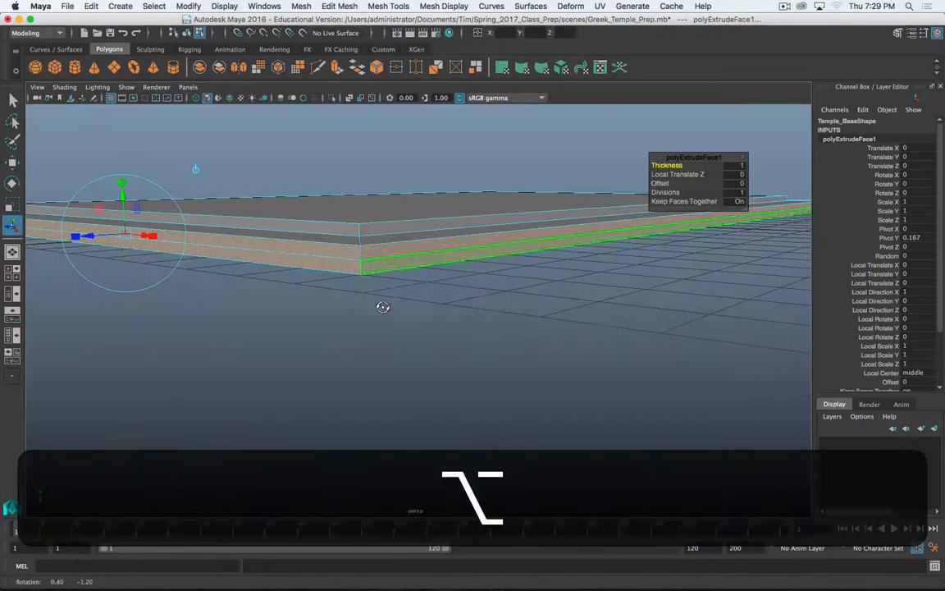
pyautogui.click(387, 272)
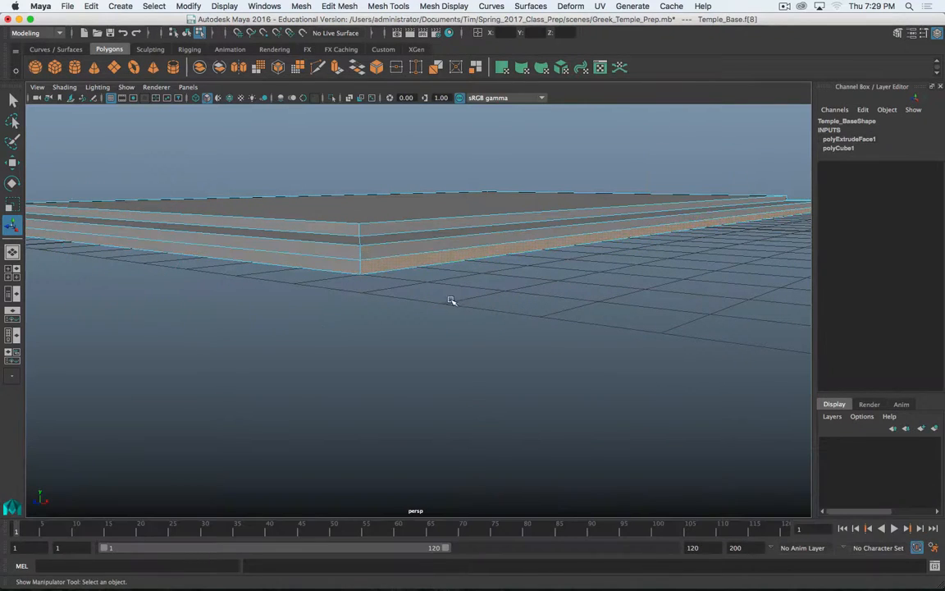
pyautogui.scroll(3, 447, 297)
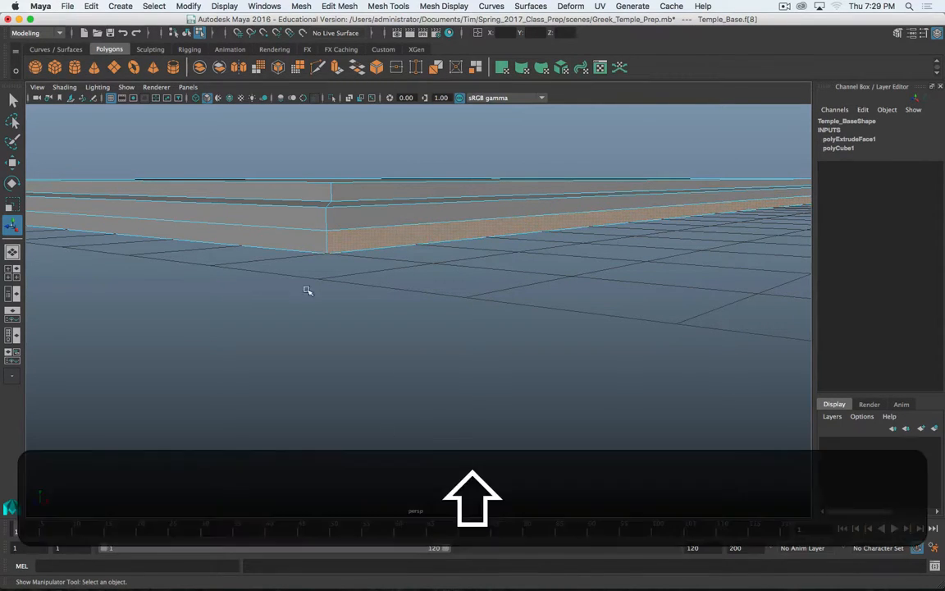
pyautogui.keyDown('shift'); pyautogui.click(293, 243); pyautogui.keyUp('shift')
pyautogui.keyDown('shift'); pyautogui.scroll(-5, 294, 391); pyautogui.keyUp('shift')
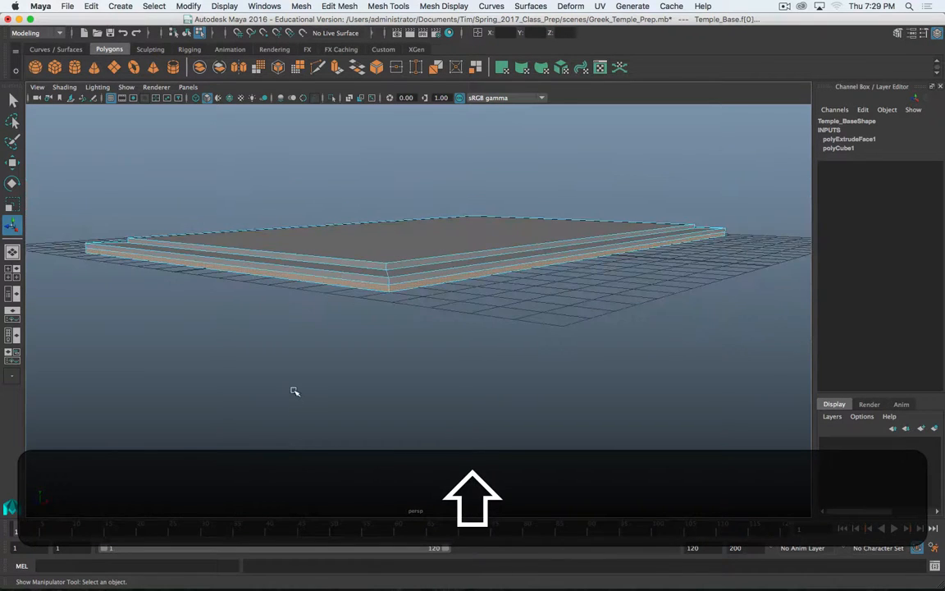
pyautogui.moveTo(570, 352)
pyautogui.keyDown('alt'); pyautogui.mouseDown()
pyautogui.moveTo(415, 364)
pyautogui.moveTo(397, 352)
pyautogui.moveTo(322, 350)
pyautogui.moveTo(435, 353)
pyautogui.mouseUp(); pyautogui.keyUp('alt')
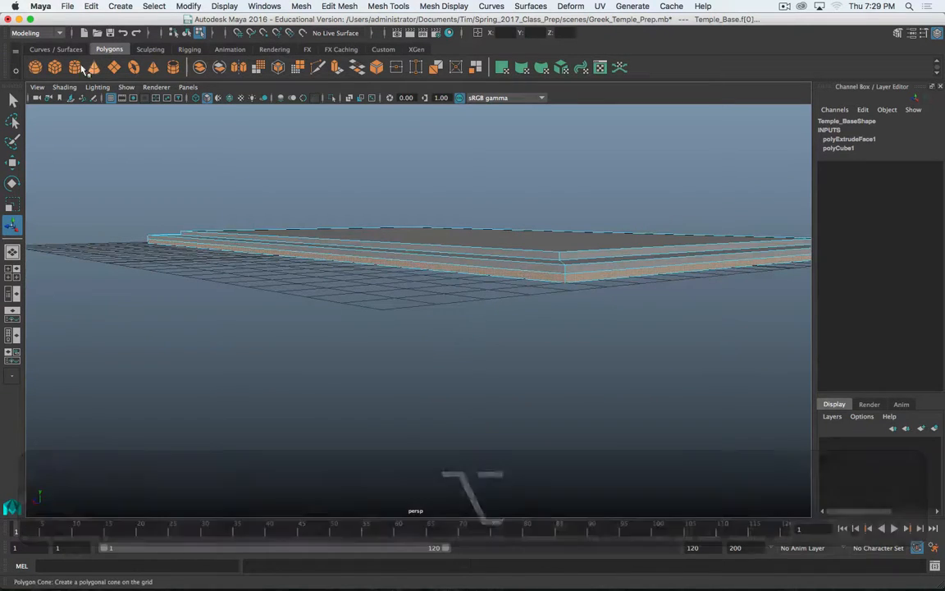
# - Create a polygon cylinder and raise it above the temple base to a Translate Y of about 3.8
pyautogui.click(75, 67)
pyautogui.keyDown('alt'); pyautogui.moveTo(410, 246); pyautogui.dragTo(423, 271); pyautogui.keyUp('alt')
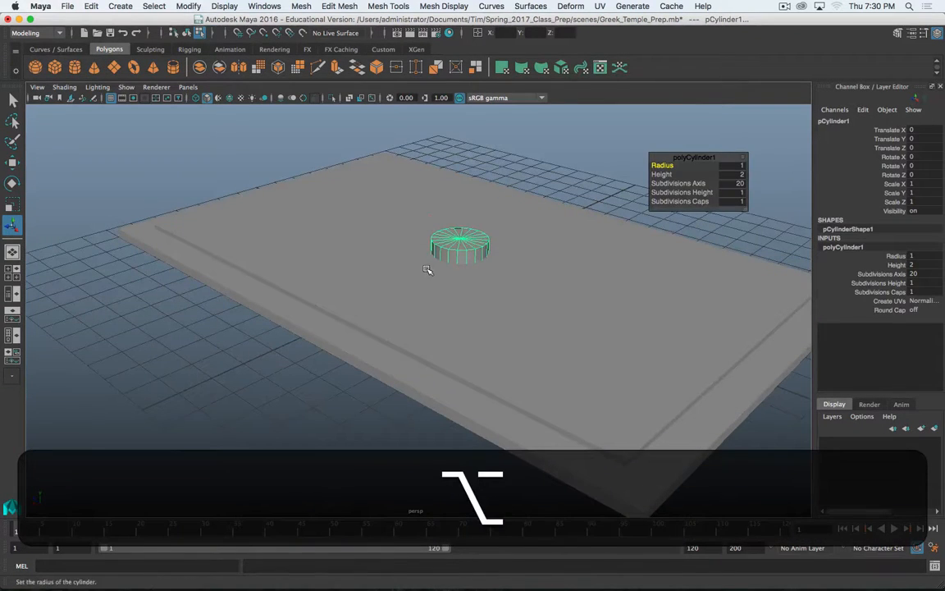
pyautogui.press('w')
pyautogui.moveTo(460, 215); pyautogui.dragTo(464, 140)
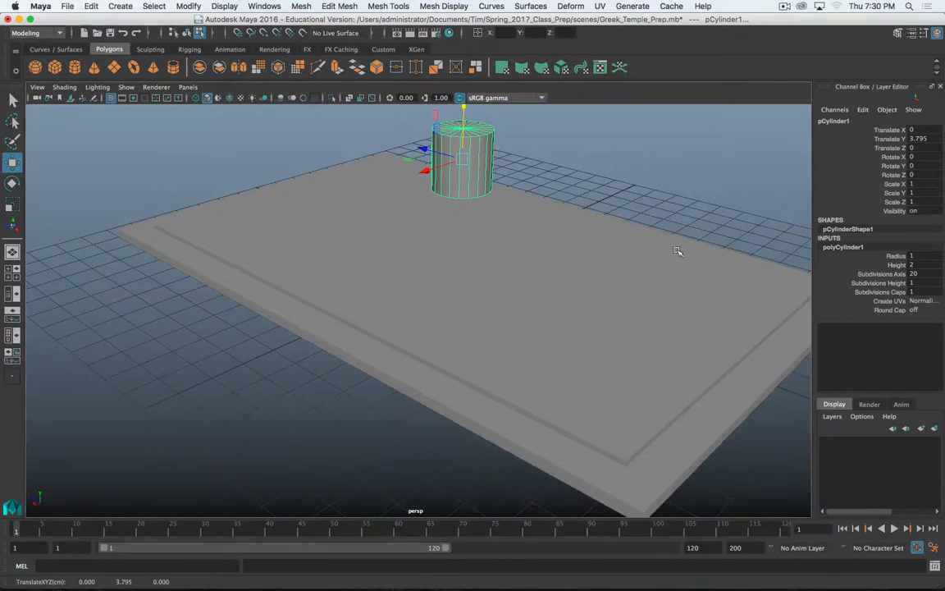
# - Set the cylinder's Subdivisions Height to 10 and switch it to face selection
pyautogui.click(917, 283)
pyautogui.write('10')
pyautogui.press('Return')
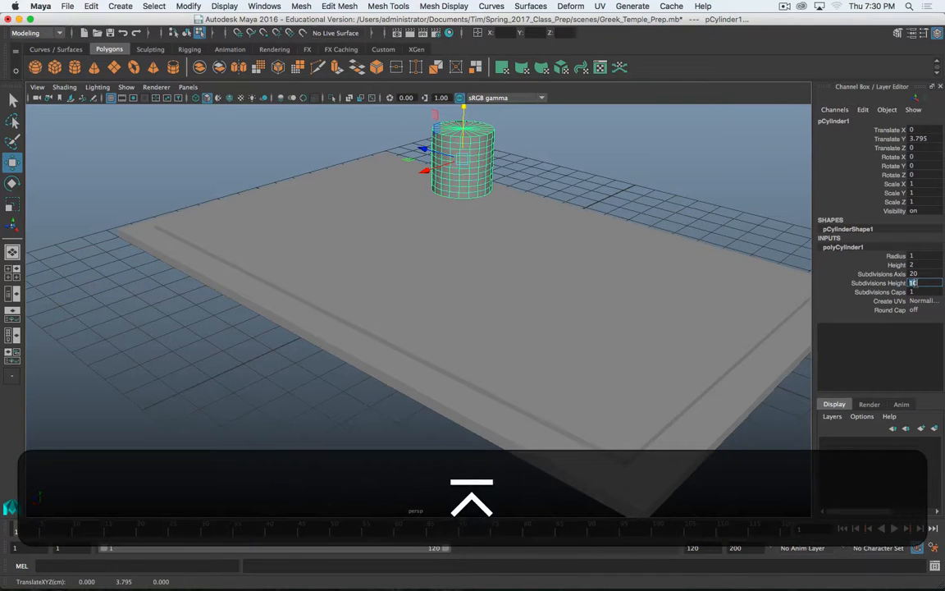
pyautogui.keyDown('alt'); pyautogui.moveTo(462, 155); pyautogui.dragTo(500, 167, button='right'); pyautogui.keyUp('alt')
pyautogui.keyDown('alt'); pyautogui.moveTo(500, 167); pyautogui.dragTo(496, 316, button='middle'); pyautogui.keyUp('alt')
pyautogui.keyDown('alt'); pyautogui.moveTo(495, 316); pyautogui.dragTo(531, 351, button='right'); pyautogui.keyUp('alt')
pyautogui.moveTo(535, 301)
pyautogui.mouseDown(button='right')
pyautogui.moveTo(543, 288)
pyautogui.moveTo(542, 297)
pyautogui.mouseUp(button='right')
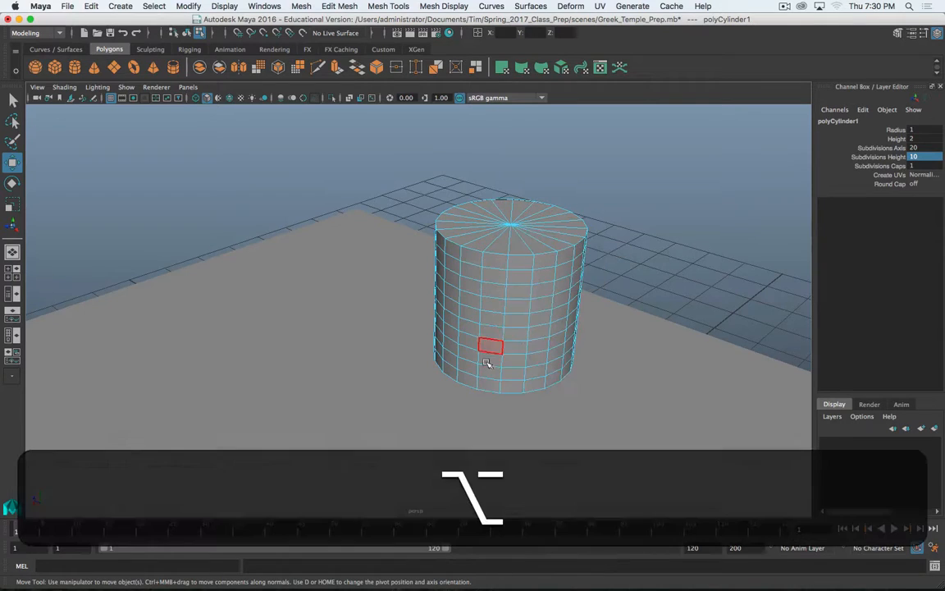
# - Try to select a horizontal face loop around the cylinder's middle, starting from a single face
pyautogui.keyDown('alt'); pyautogui.moveTo(488, 363); pyautogui.dragTo(487, 357); pyautogui.keyUp('alt')
pyautogui.click(514, 282)
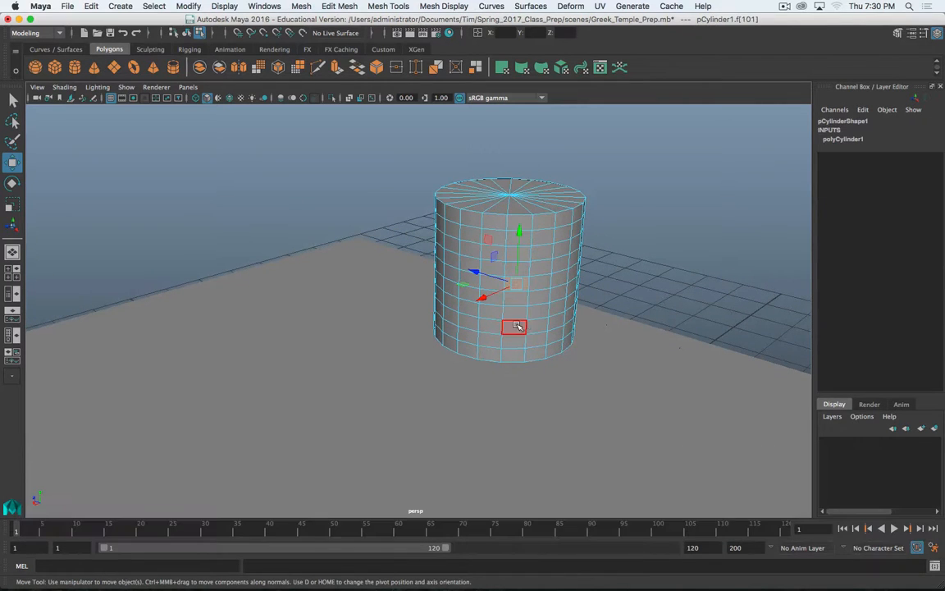
pyautogui.press('q')
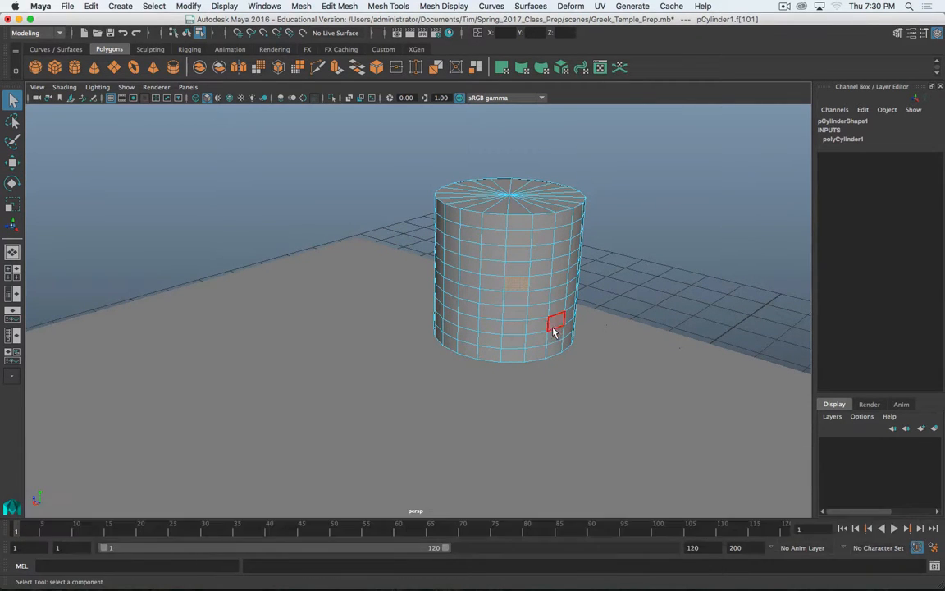
pyautogui.keyDown('shift'); pyautogui.doubleClick(540, 285); pyautogui.keyUp('shift')
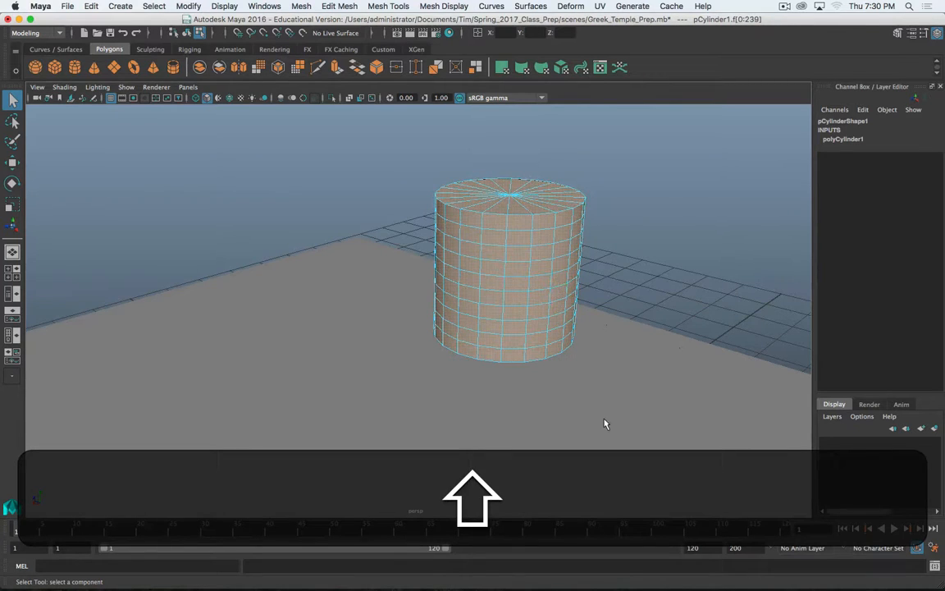
pyautogui.click(524, 285)
pyautogui.keyDown('shift'); pyautogui.doubleClick(553, 284); pyautogui.keyUp('shift')
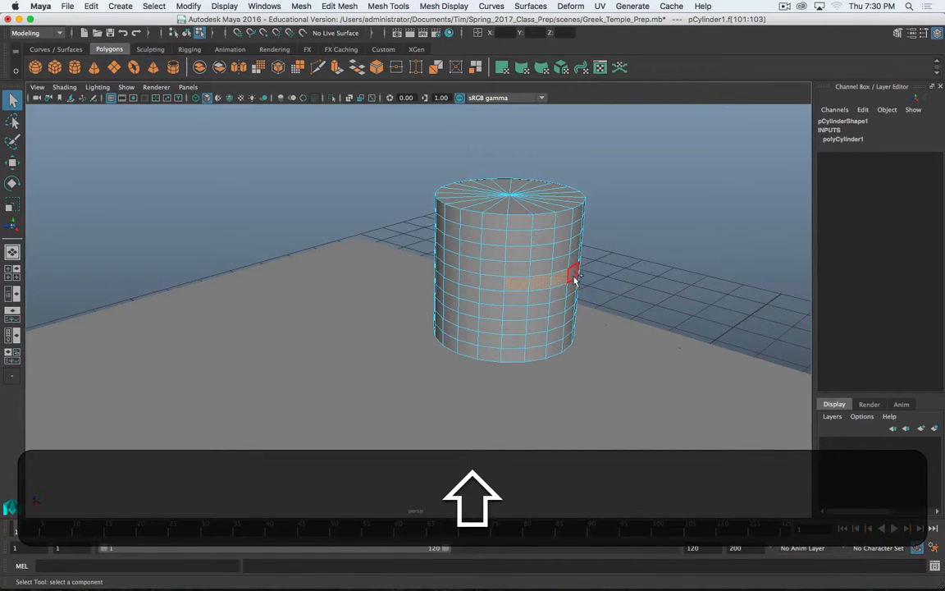
pyautogui.keyDown('shift'); pyautogui.click(574, 279); pyautogui.keyUp('shift')
# - Select a full horizontal face loop just below the cylinder's middle, and replace it with the loop one row lower
pyautogui.keyDown('alt'); pyautogui.keyDown('shift'); pyautogui.moveTo(586, 306); pyautogui.dragTo(417, 283); pyautogui.keyUp('shift'); pyautogui.keyUp('alt')
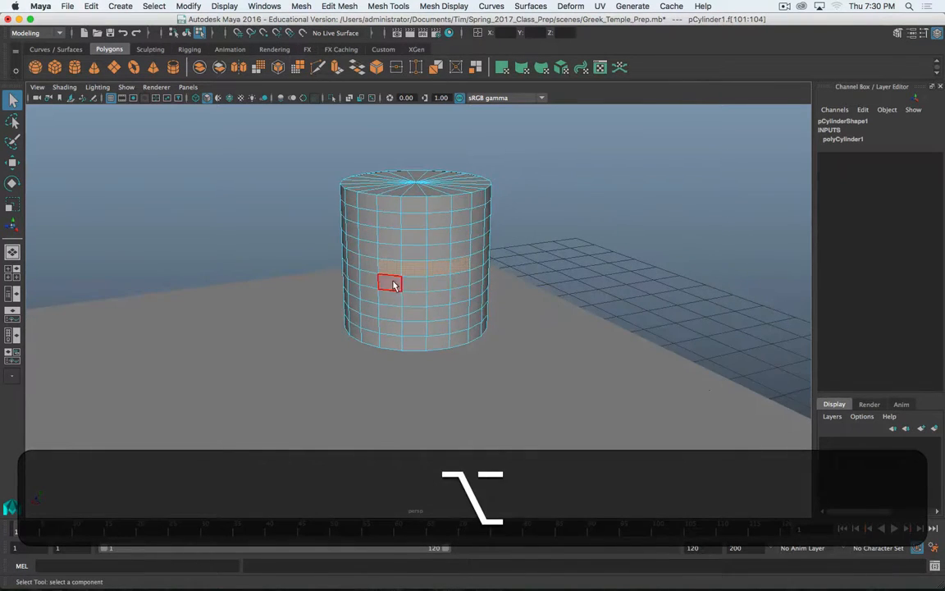
pyautogui.click(394, 285)
pyautogui.keyDown('shift'); pyautogui.doubleClick(416, 284); pyautogui.keyUp('shift')
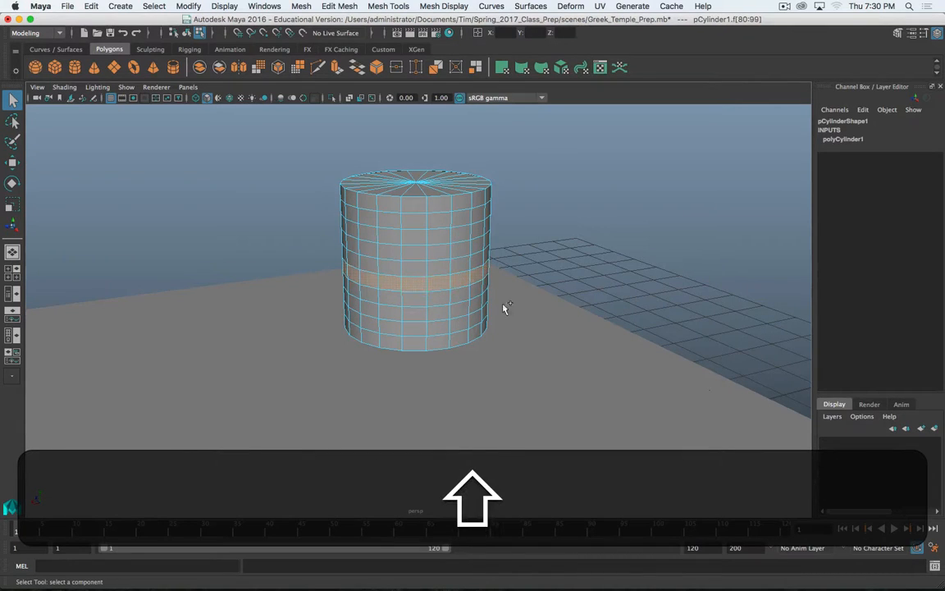
pyautogui.click(390, 304)
pyautogui.keyDown('shift'); pyautogui.doubleClick(416, 304); pyautogui.keyUp('shift')
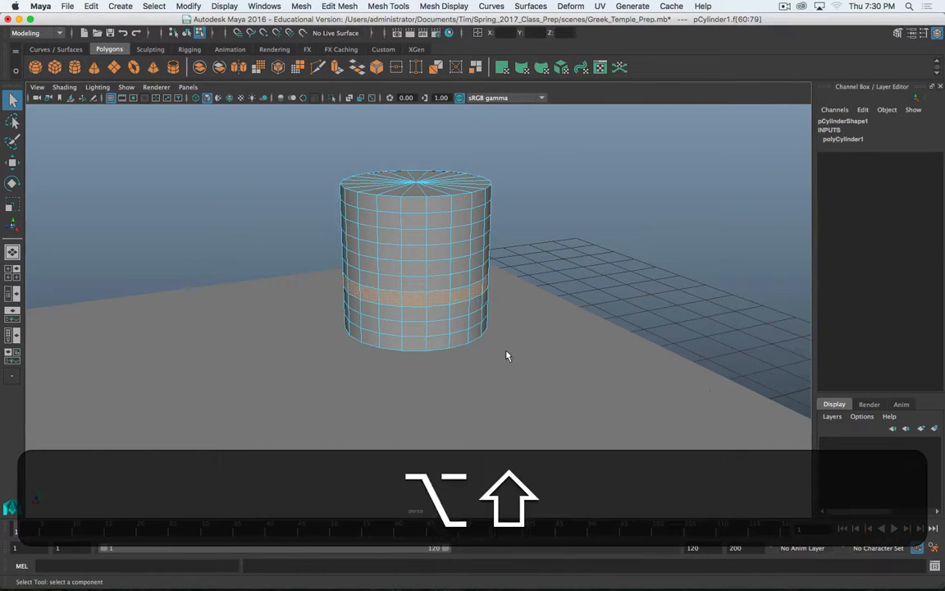
# - Select a horizontal run of five adjacent faces in the cylinder's middle row
pyautogui.keyDown('alt'); pyautogui.keyDown('shift'); pyautogui.moveTo(507, 355); pyautogui.dragTo(481, 318); pyautogui.keyUp('shift'); pyautogui.keyUp('alt')
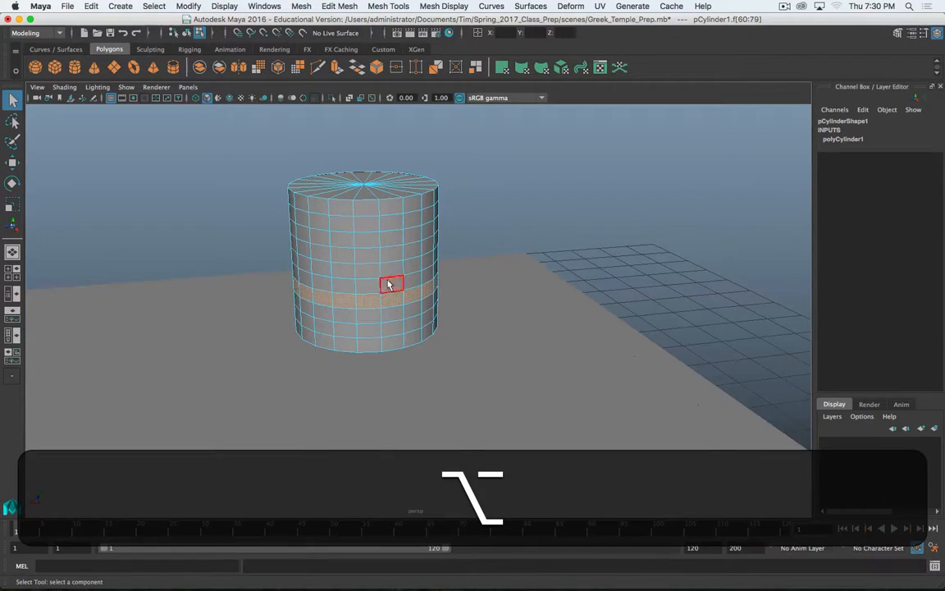
pyautogui.keyDown('alt'); pyautogui.moveTo(339, 341); pyautogui.dragTo(365, 417); pyautogui.keyUp('alt')
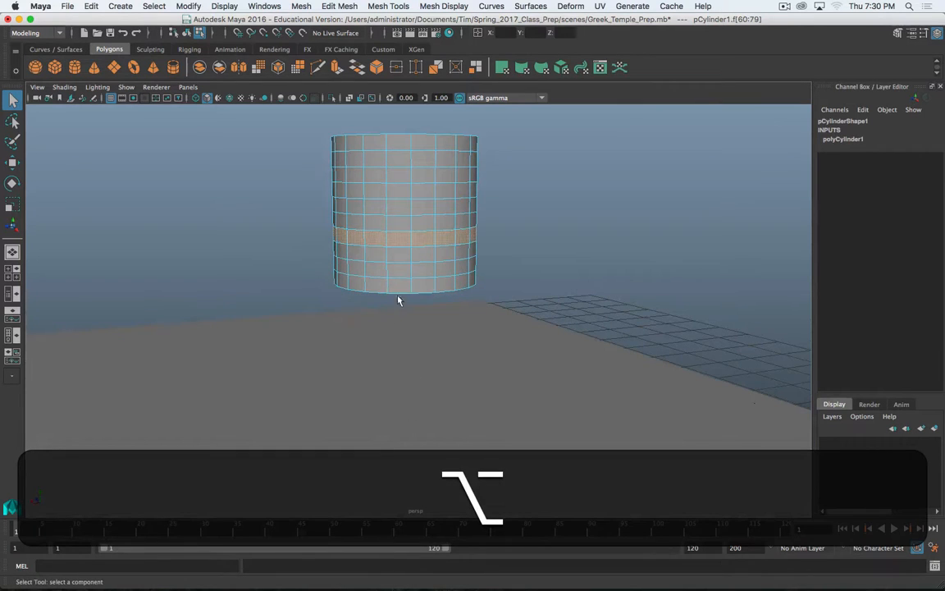
pyautogui.keyDown('alt'); pyautogui.moveTo(399, 300); pyautogui.dragTo(428, 268); pyautogui.keyUp('alt')
pyautogui.click(426, 223)
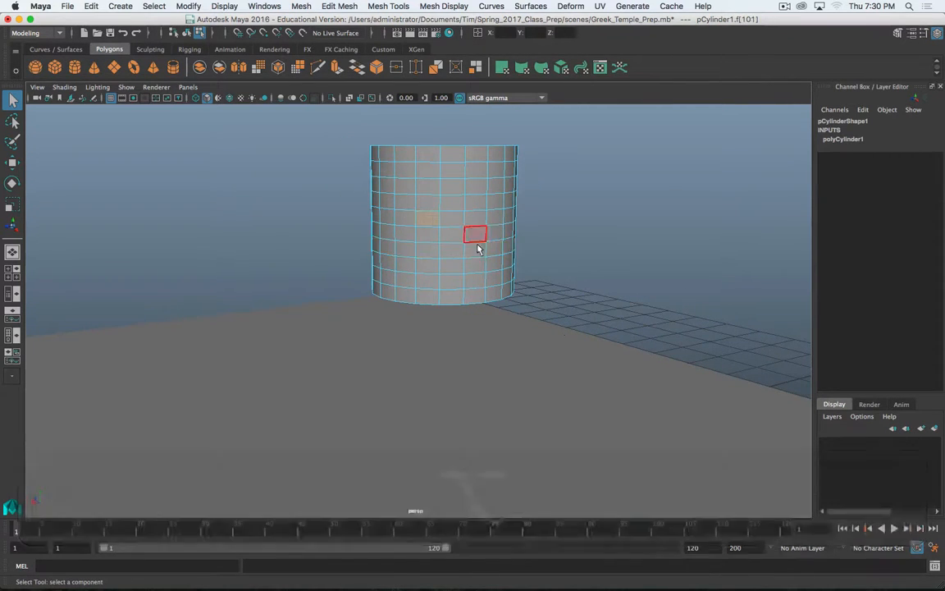
pyautogui.keyDown('alt'); pyautogui.moveTo(499, 253); pyautogui.dragTo(456, 261); pyautogui.keyUp('alt')
pyautogui.keyDown('alt'); pyautogui.moveTo(397, 242); pyautogui.dragTo(494, 257, button='middle'); pyautogui.keyUp('alt')
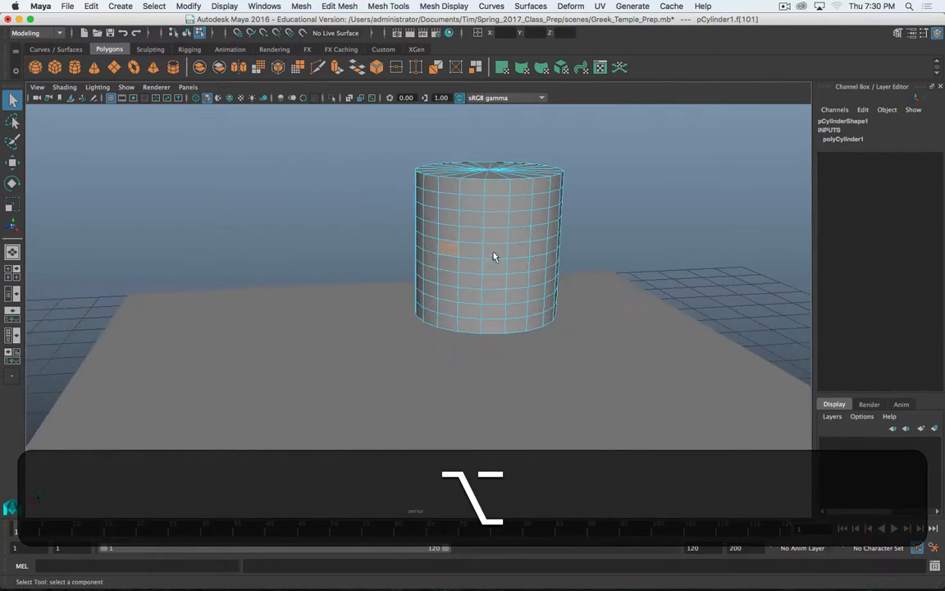
pyautogui.keyDown('shift'); pyautogui.doubleClick(539, 250); pyautogui.keyUp('shift')
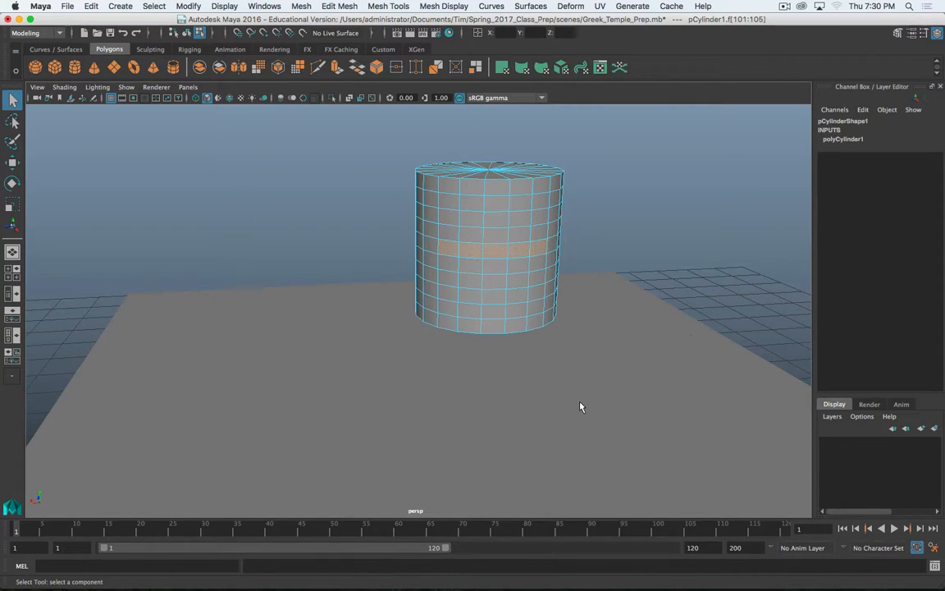
# - Select a full horizontal edge loop above the cylinder's middle, and replace it with a run of five adjacent edges below the middle
pyautogui.moveTo(474, 217); pyautogui.dragTo(480, 182, button='right')
pyautogui.doubleClick(469, 227)
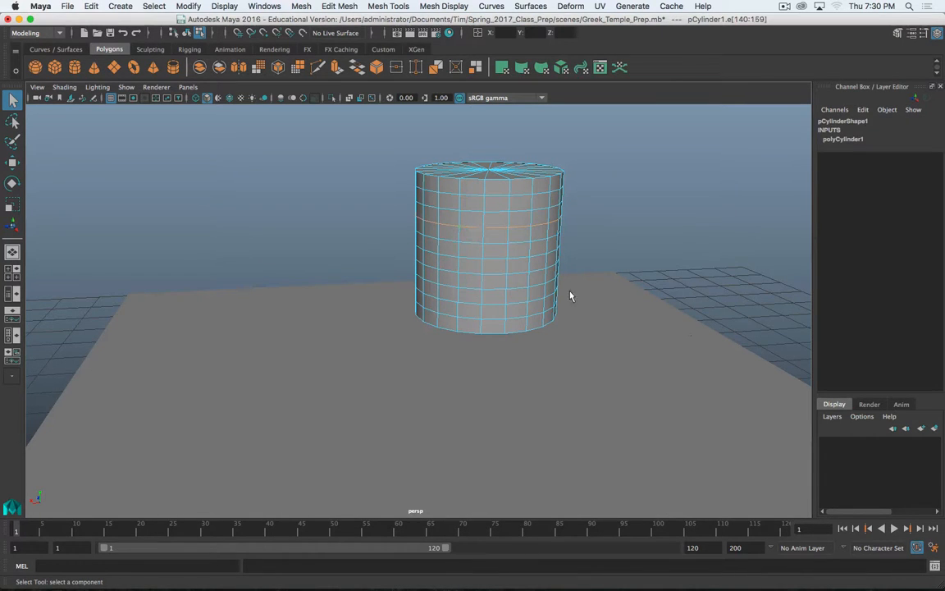
pyautogui.click(443, 271)
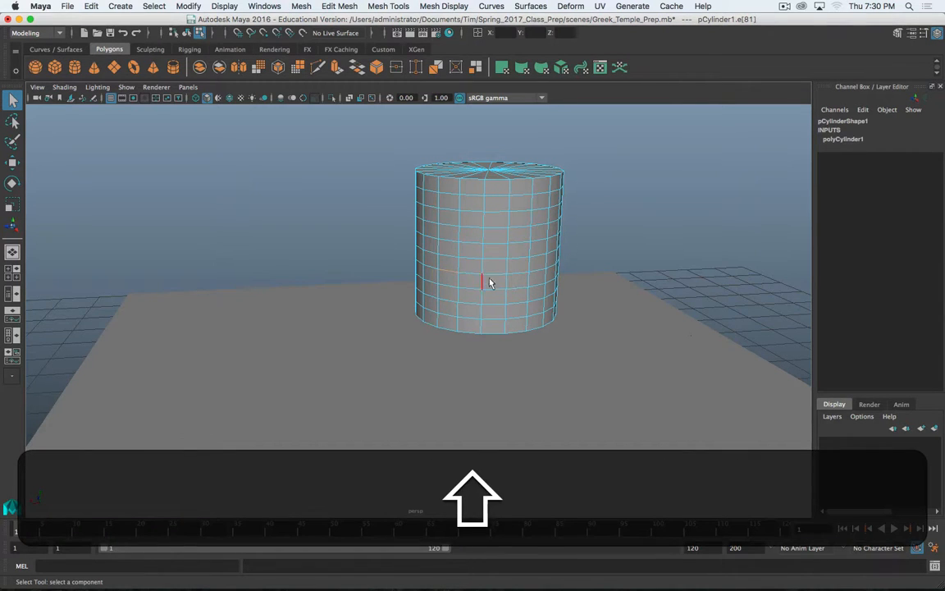
pyautogui.keyDown('shift'); pyautogui.doubleClick(536, 270); pyautogui.keyUp('shift')
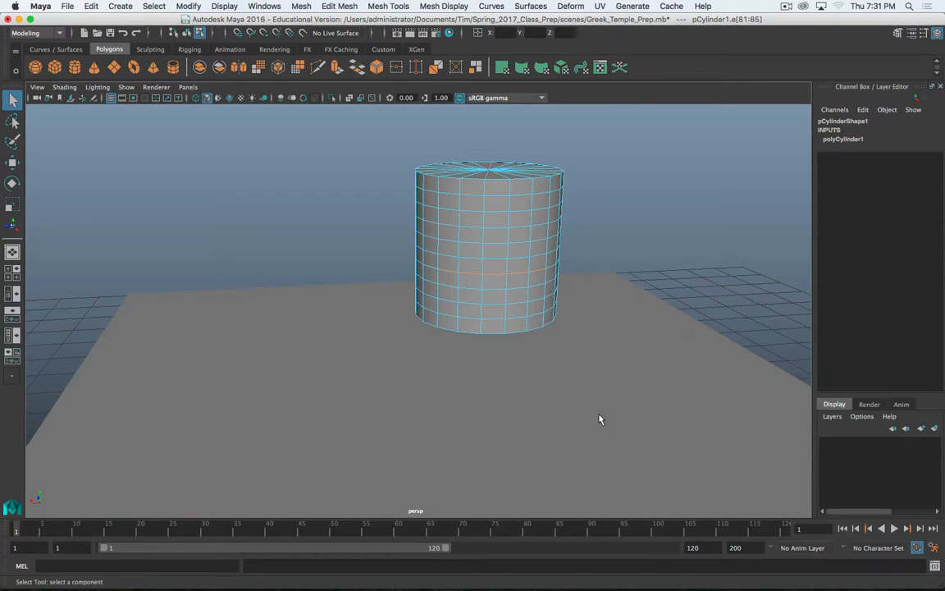
# - Return the test cylinder to object selection and delete it from the scene
pyautogui.moveTo(494, 228); pyautogui.dragTo(519, 211, button='right')
pyautogui.press('Delete')
pyautogui.keyDown('alt'); pyautogui.moveTo(519, 211); pyautogui.dragTo(453, 405); pyautogui.keyUp('alt')
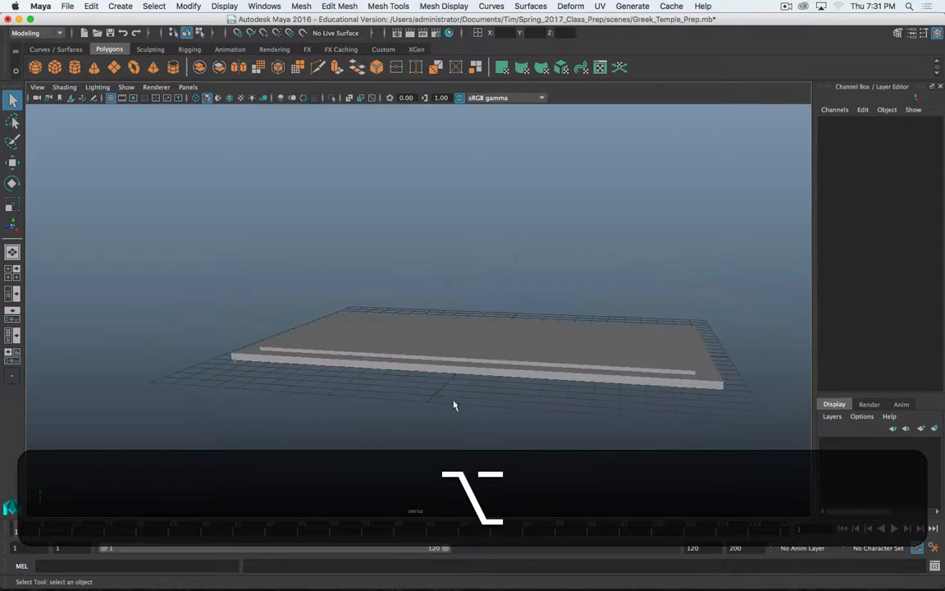
# - Switch the temple base to face selection and select the loop of side faces around its lowest tier
pyautogui.click(480, 345)
pyautogui.keyDown('alt'); pyautogui.moveTo(363, 379); pyautogui.dragTo(427, 369); pyautogui.keyUp('alt')
pyautogui.moveTo(428, 367); pyautogui.dragTo(426, 296, button='right')
pyautogui.keyDown('alt'); pyautogui.moveTo(432, 302); pyautogui.dragTo(499, 422); pyautogui.keyUp('alt')
pyautogui.scroll(4, 441, 430)
pyautogui.keyDown('alt'); pyautogui.moveTo(440, 429); pyautogui.dragTo(476, 331, button='middle'); pyautogui.keyUp('alt')
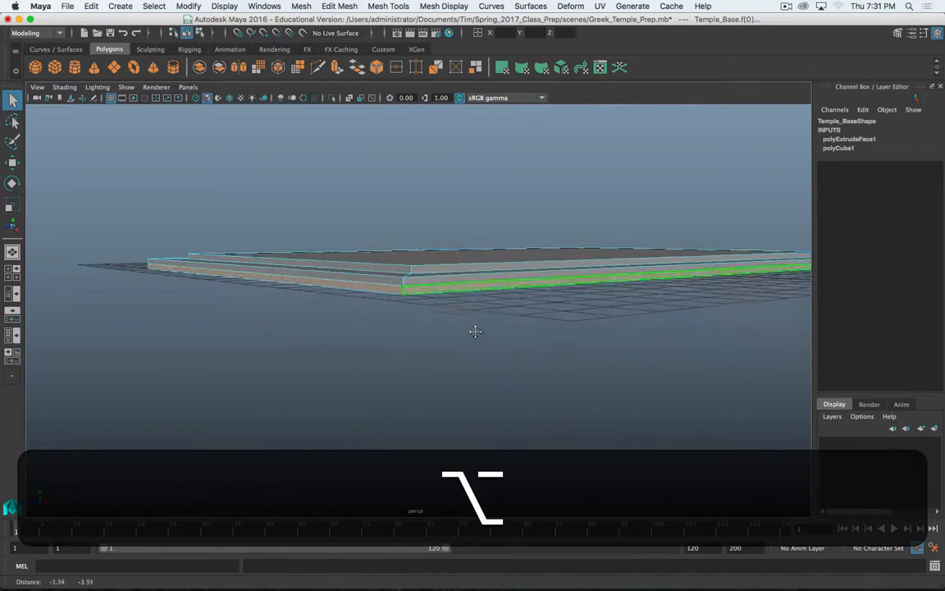
pyautogui.keyDown('alt'); pyautogui.moveTo(476, 332); pyautogui.dragTo(442, 326); pyautogui.keyUp('alt')
# - Extrude the selected side faces outward with a thickness of 1 to form the third tier, and return to object selection
pyautogui.keyDown('shift'); pyautogui.moveTo(446, 293); pyautogui.dragTo(462, 326, button='right'); pyautogui.keyUp('shift')
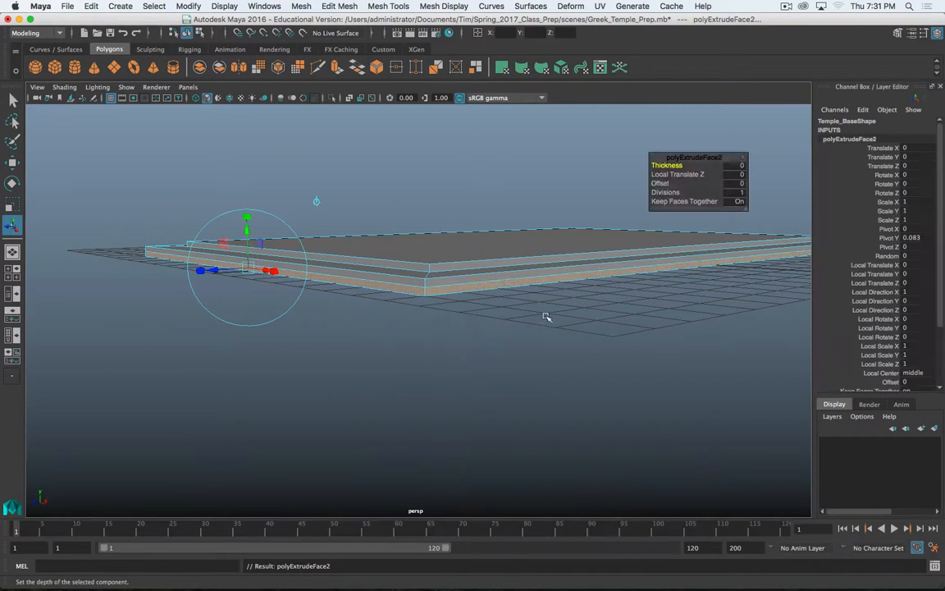
pyautogui.click(741, 165)
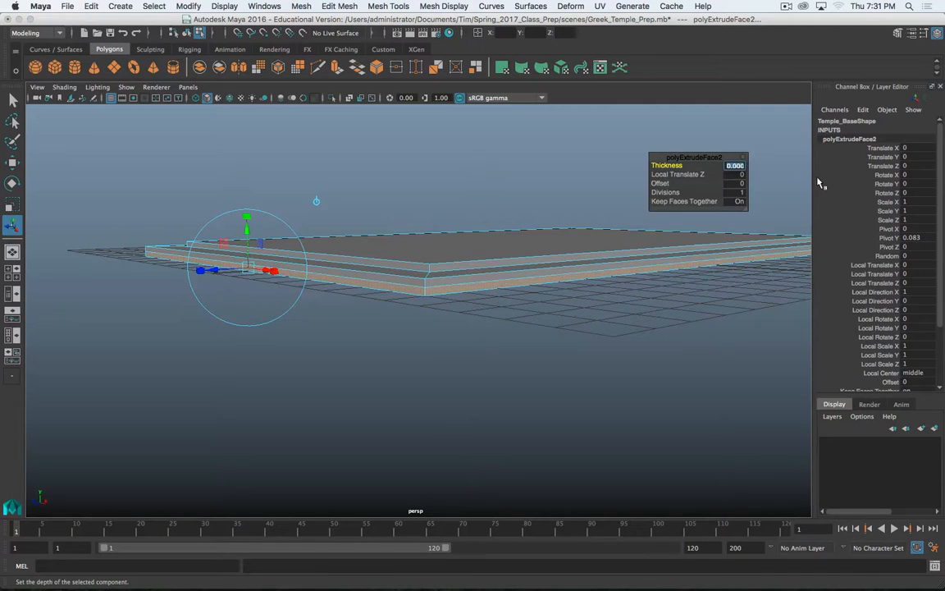
pyautogui.write('1')
pyautogui.press('Return')
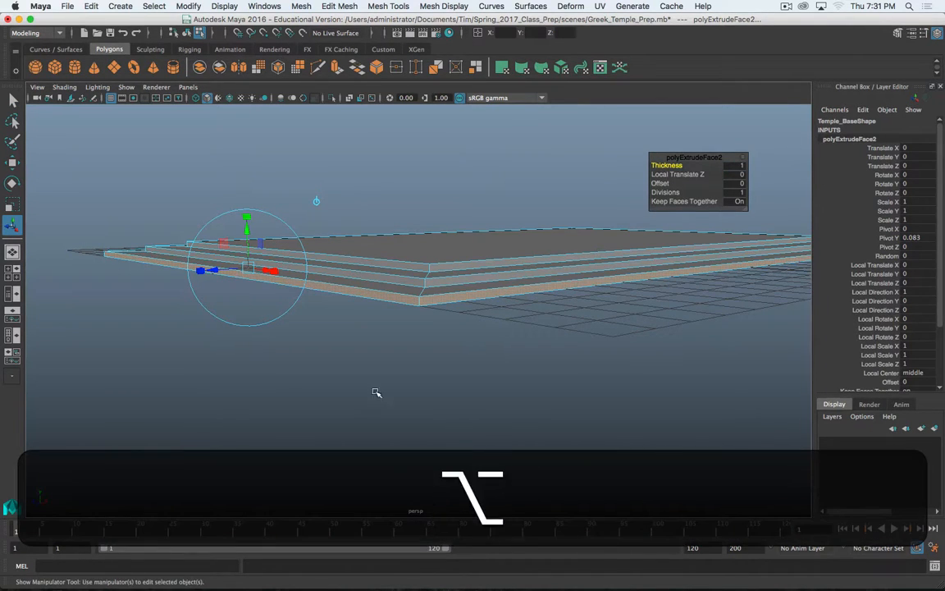
pyautogui.moveTo(375, 392)
pyautogui.keyDown('alt'); pyautogui.mouseDown()
pyautogui.moveTo(443, 390)
pyautogui.moveTo(392, 391)
pyautogui.mouseUp(); pyautogui.keyUp('alt')
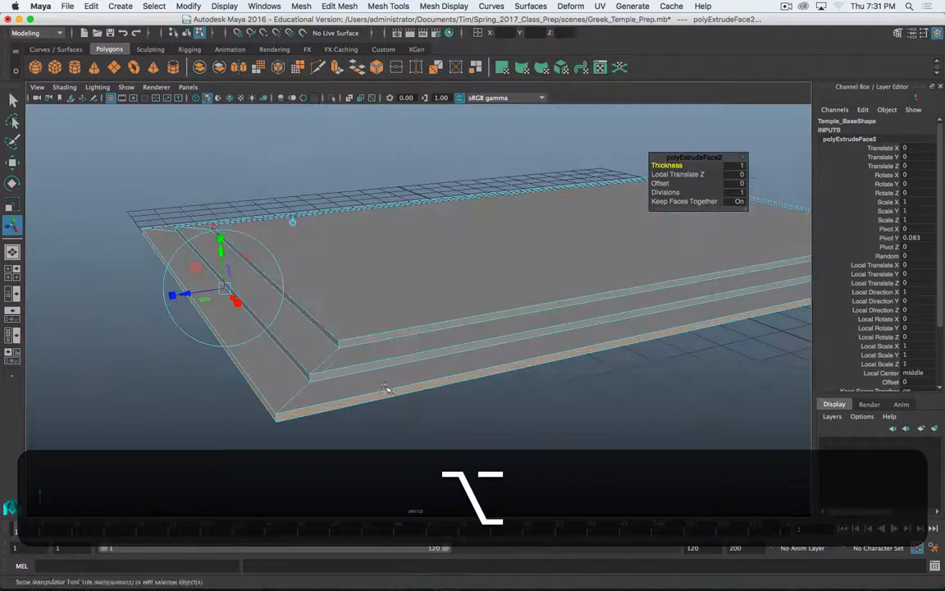
pyautogui.moveTo(466, 248); pyautogui.dragTo(509, 232, button='right')
pyautogui.scroll(-3, 581, 402)
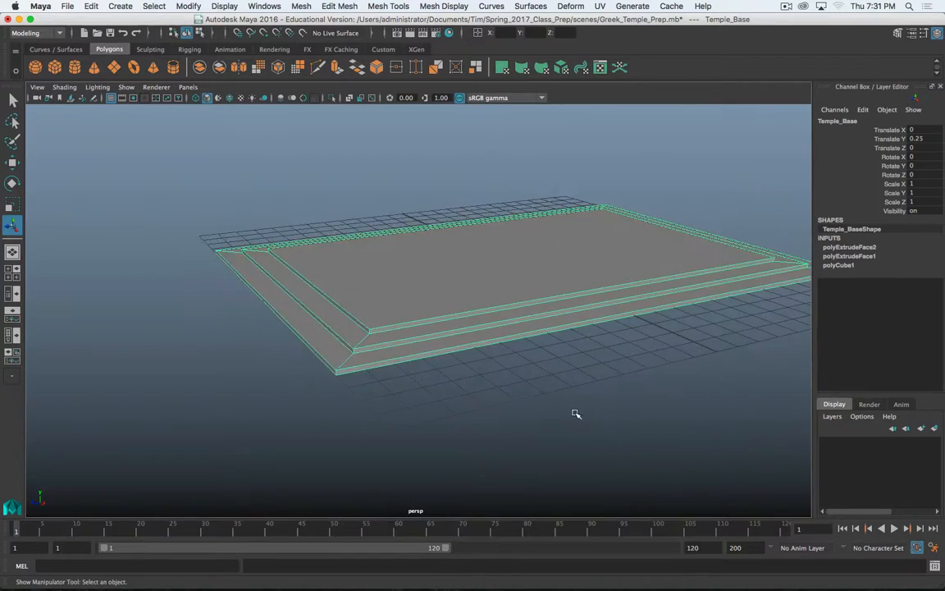
pyautogui.keyDown('alt'); pyautogui.moveTo(576, 411); pyautogui.dragTo(550, 389); pyautogui.keyUp('alt')
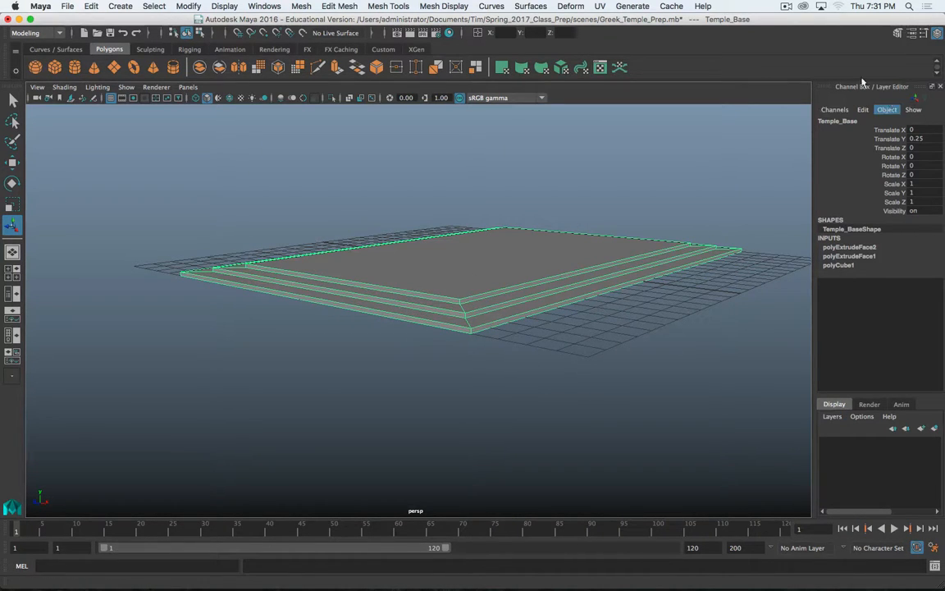
# - Create a display layer from the selected temple base and name it Base
pyautogui.click(833, 417)
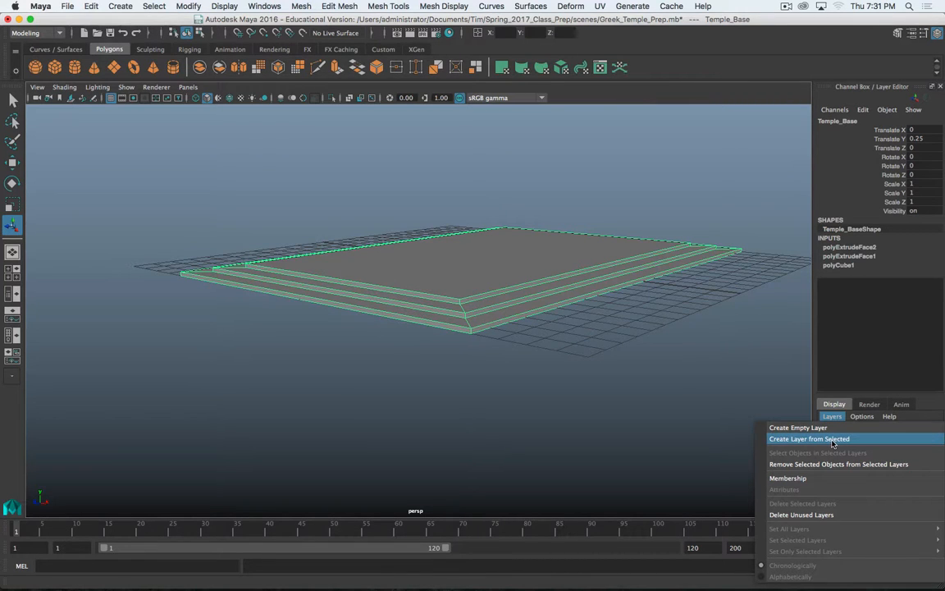
pyautogui.click(834, 440)
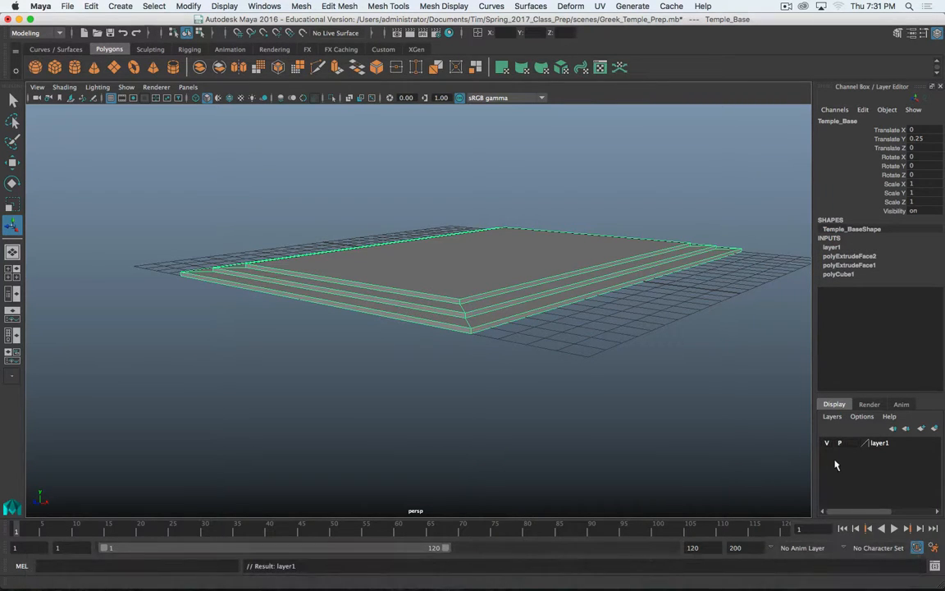
pyautogui.doubleClick(880, 445)
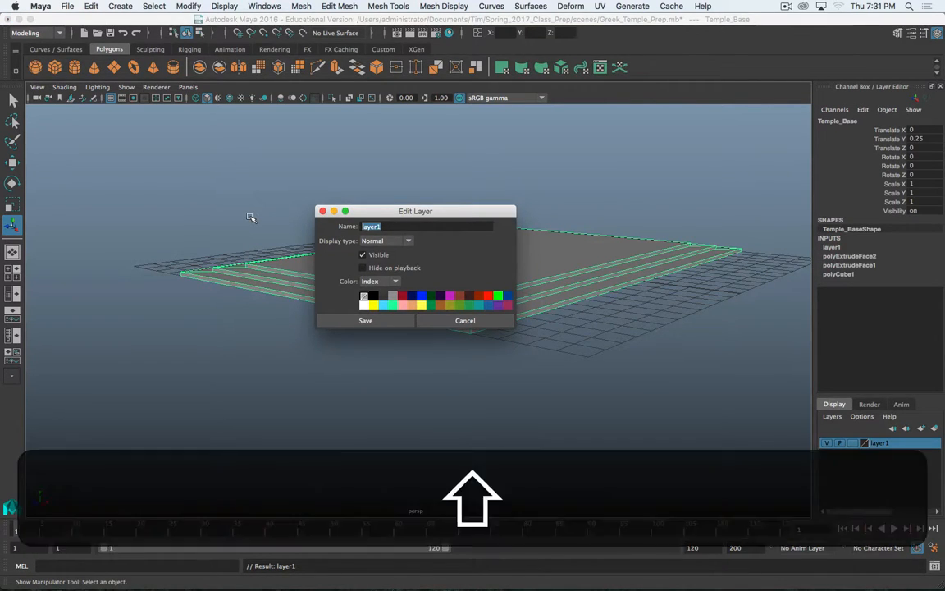
pyautogui.write('Base')
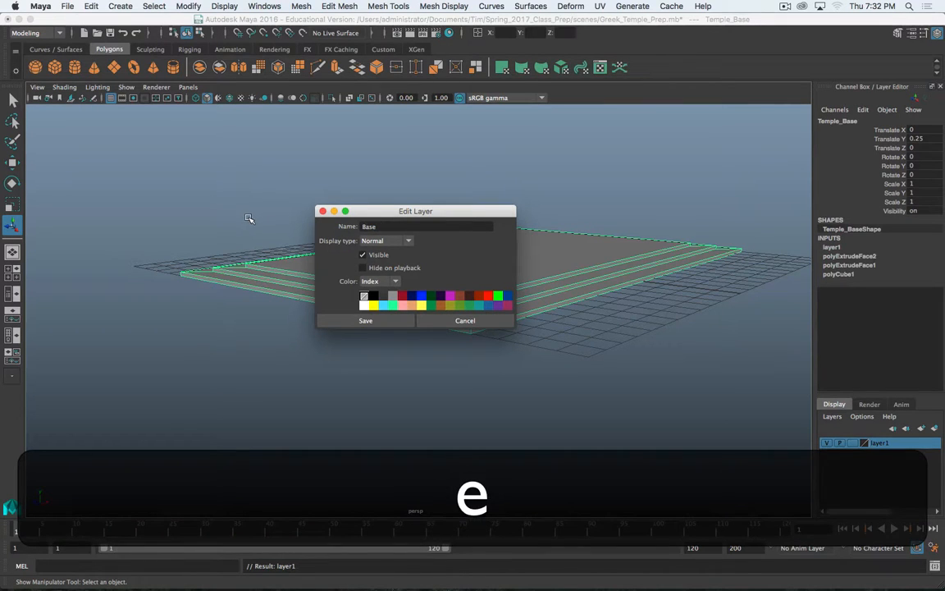
pyautogui.click(365, 320)
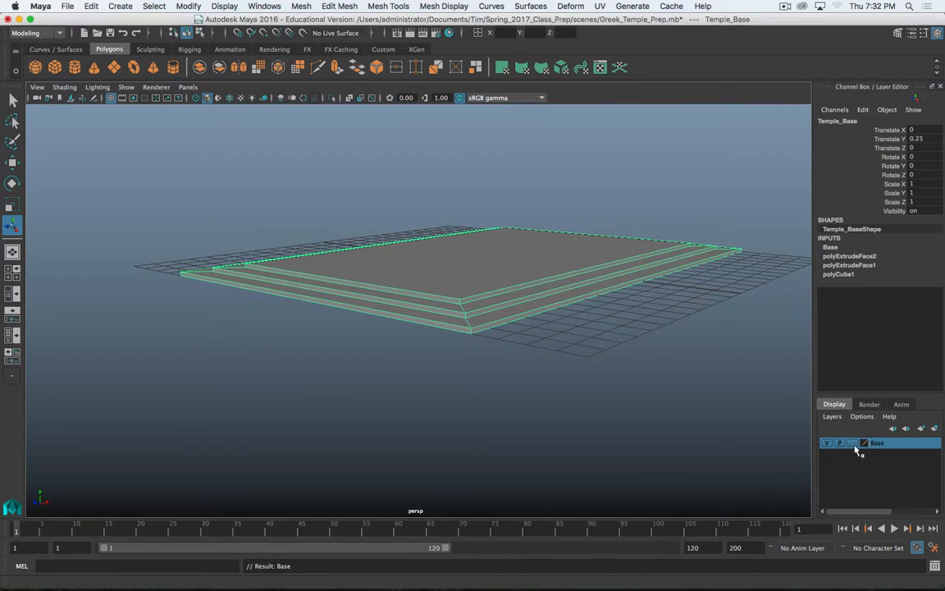
# - Turn the Base layer's visibility off and back on twice
pyautogui.click(827, 443)
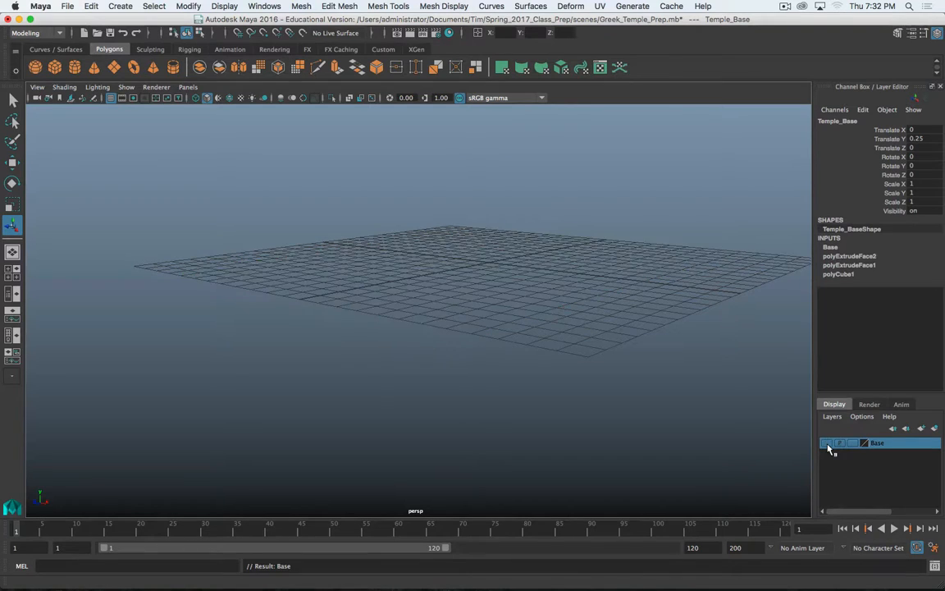
pyautogui.click(827, 443)
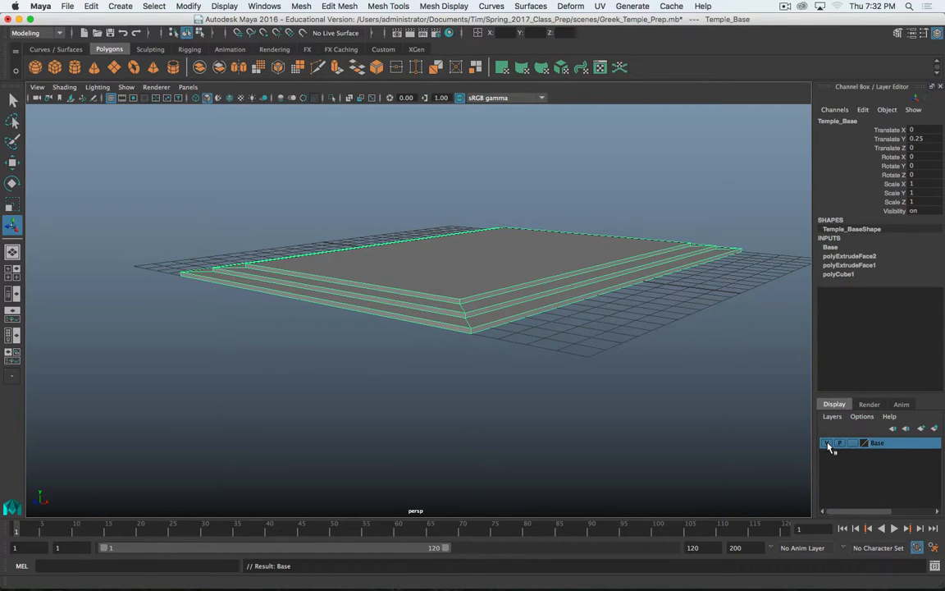
pyautogui.click(827, 443)
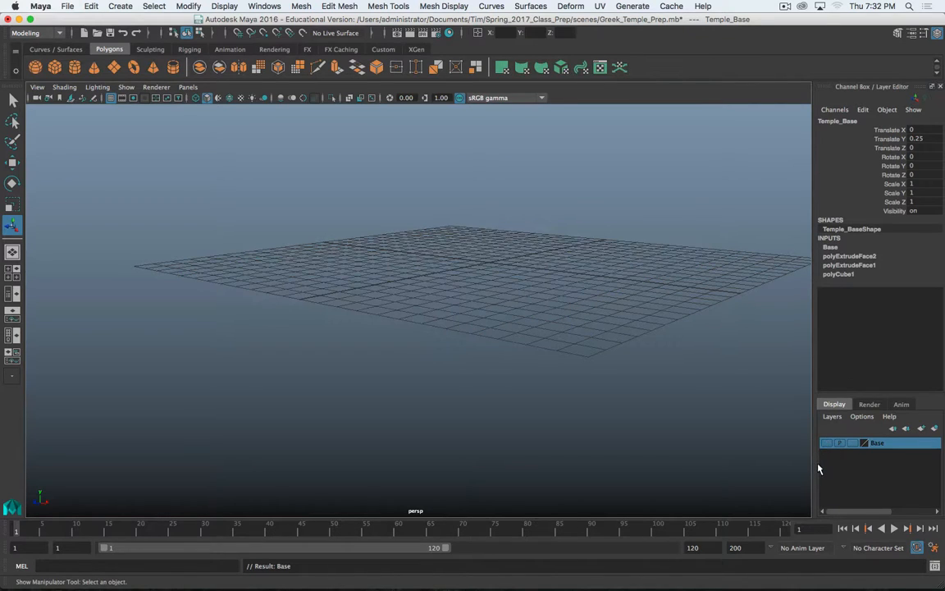
pyautogui.click(827, 443)
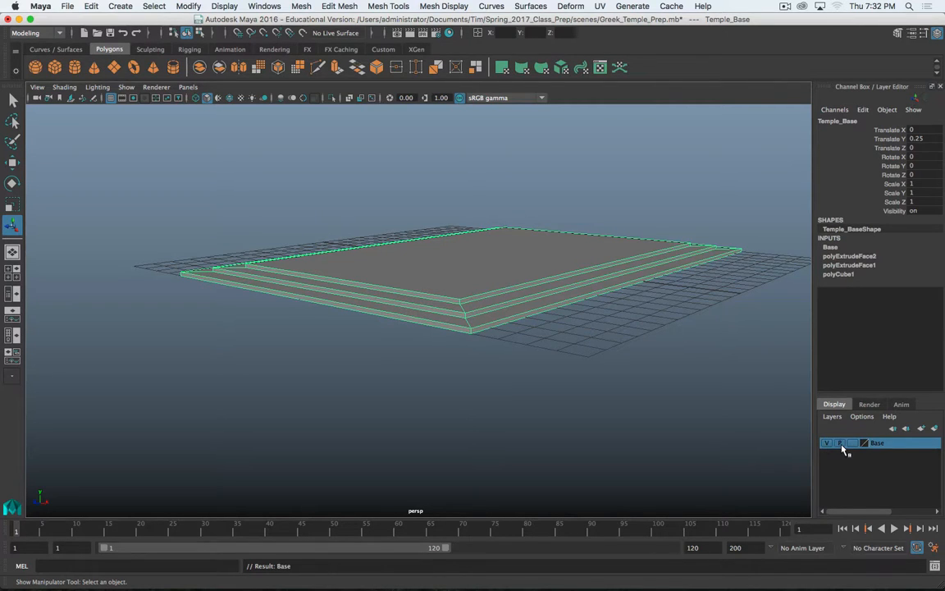
# - Switch the Base layer's display type between Template and Reference, leaving it on Reference
pyautogui.click(853, 443)
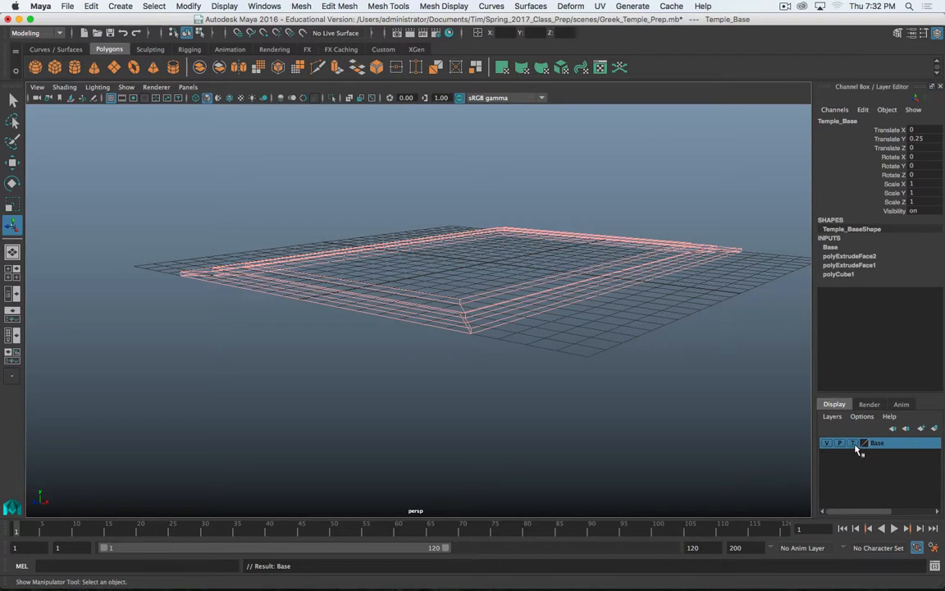
pyautogui.click(853, 443)
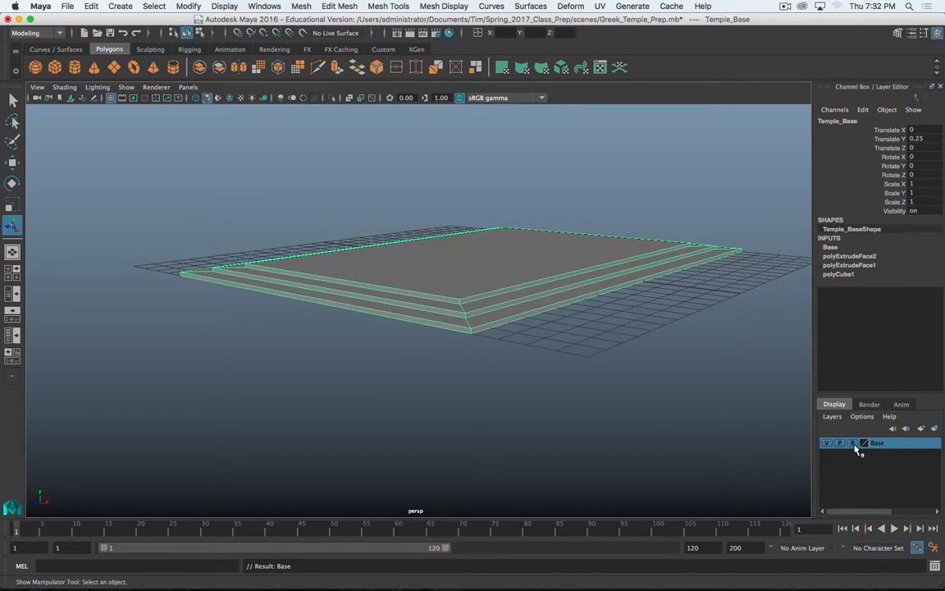
pyautogui.click(853, 443)
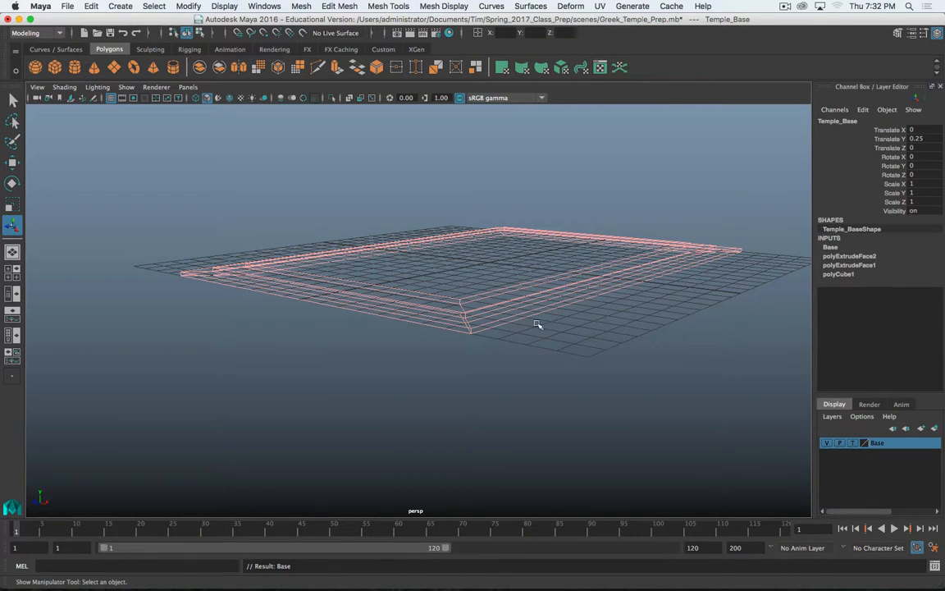
pyautogui.click(853, 444)
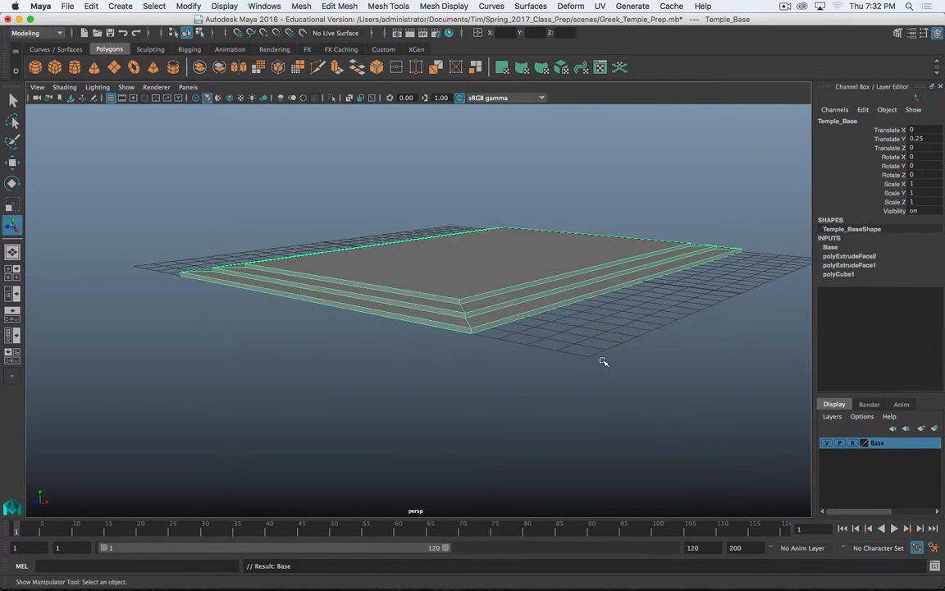
# - Test selecting the temple base as a reference, set the Base layer back to Normal, and select the base again
pyautogui.click(541, 328)
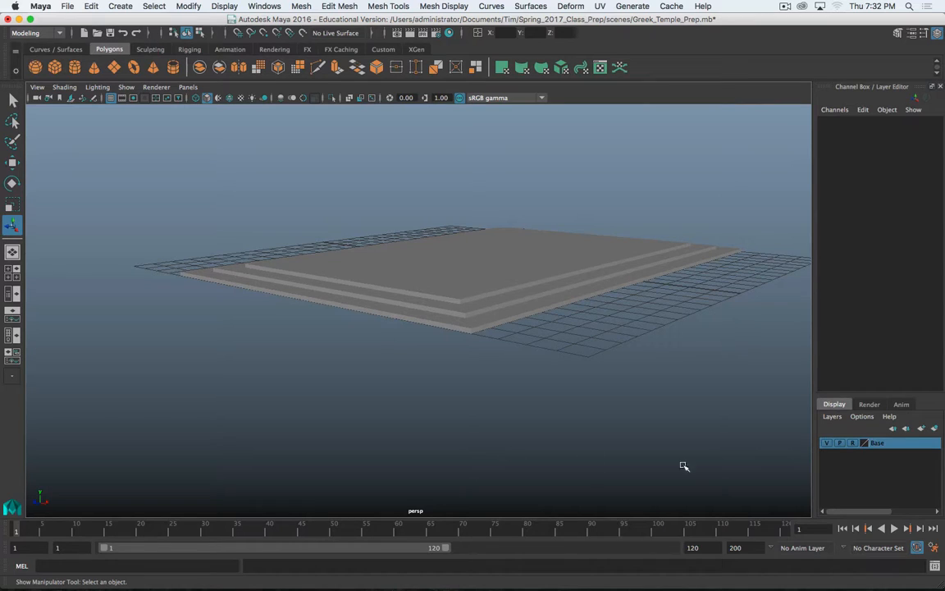
pyautogui.click(853, 448)
pyautogui.click(515, 281)
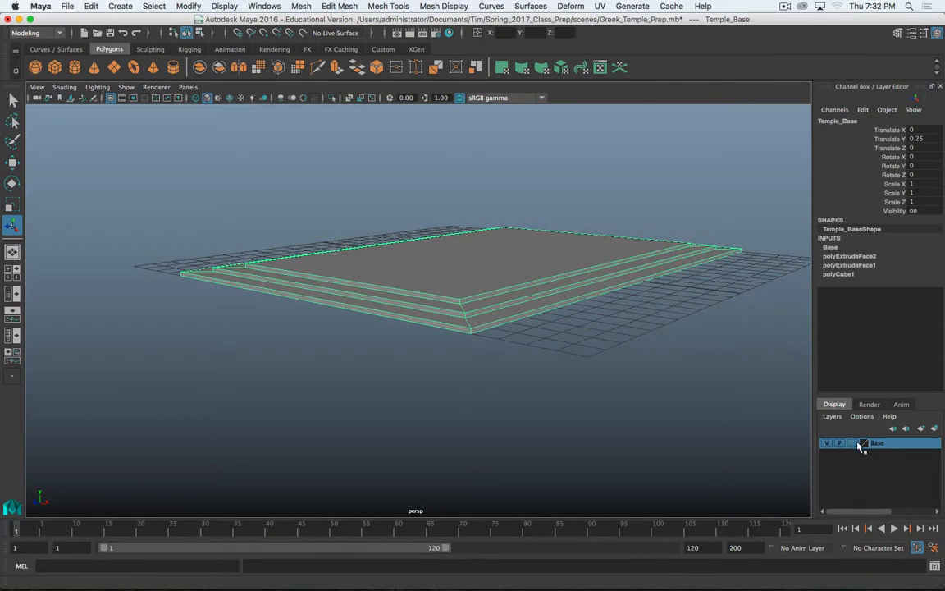
pyautogui.click(549, 318)
pyautogui.click(503, 247)
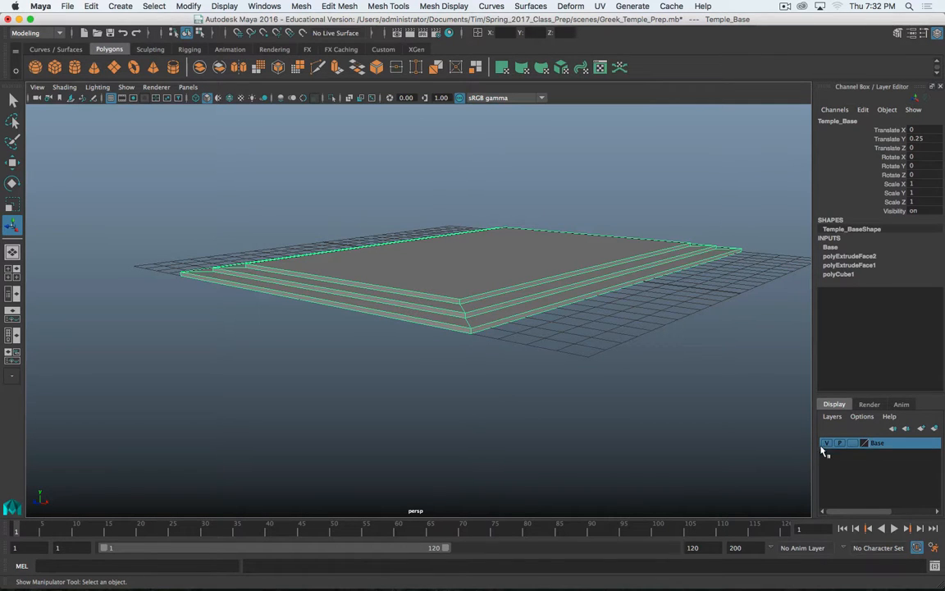
# - Hide the Base layer so that only the empty grid is shown
pyautogui.scroll(6, 502, 325)
pyautogui.scroll(-2, 542, 339)
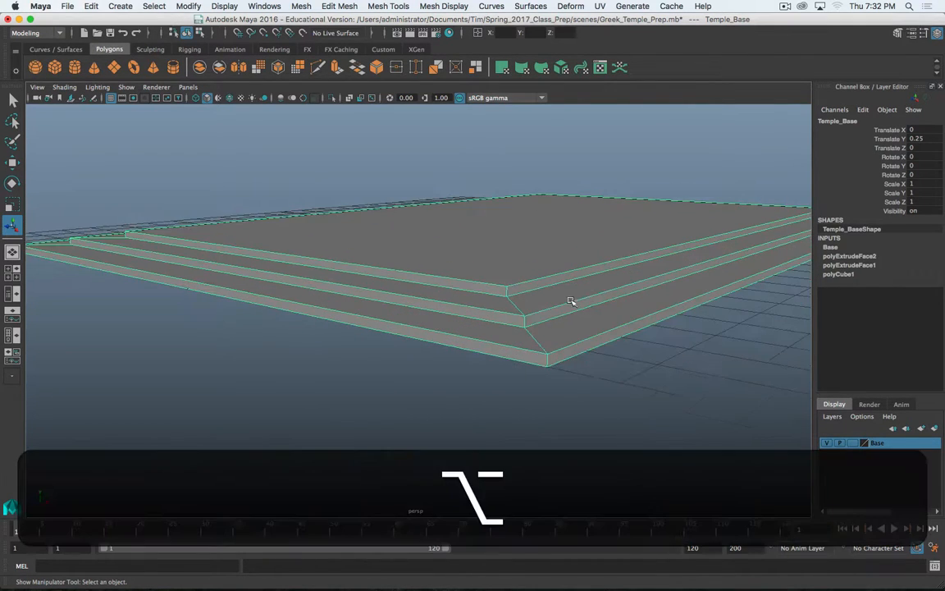
pyautogui.keyDown('alt'); pyautogui.moveTo(572, 302); pyautogui.dragTo(725, 461); pyautogui.keyUp('alt')
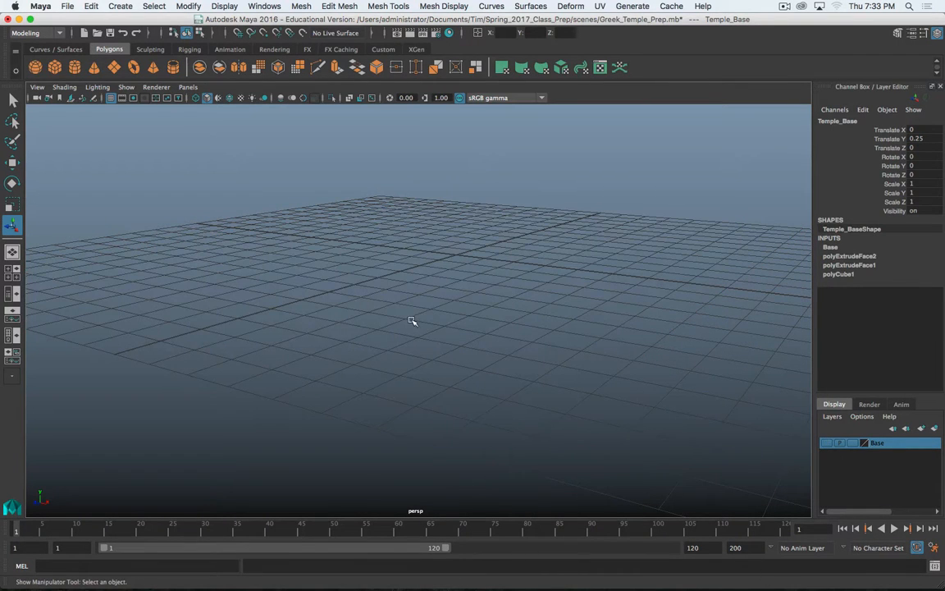
pyautogui.keyDown('alt'); pyautogui.moveTo(479, 307); pyautogui.dragTo(523, 310, button='right'); pyautogui.keyUp('alt')
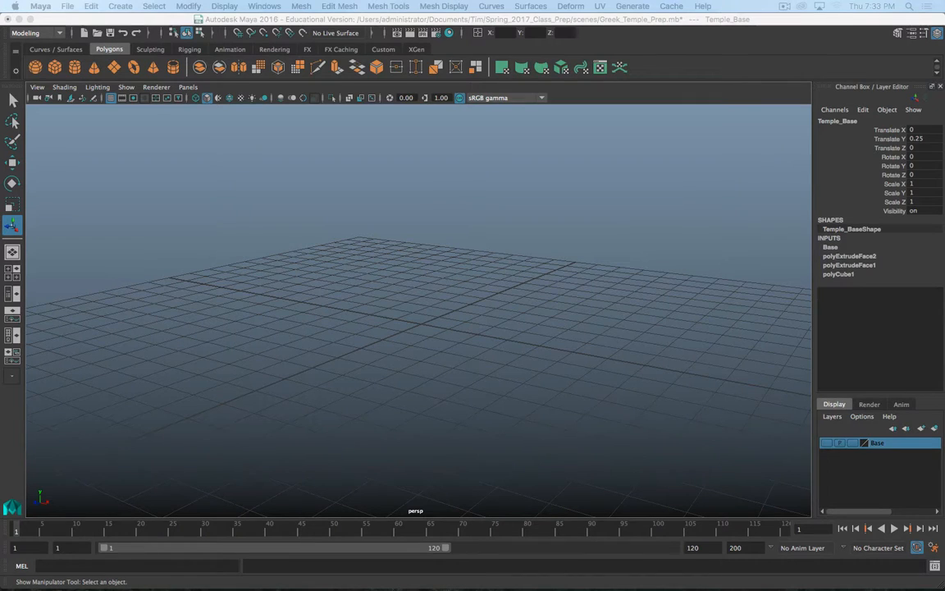
# - Search Google Images for "greek columns" in the web browser, and preview the Greek orders chart and the plain Doric column drawing
pyautogui.press('g')
pyautogui.press('e')
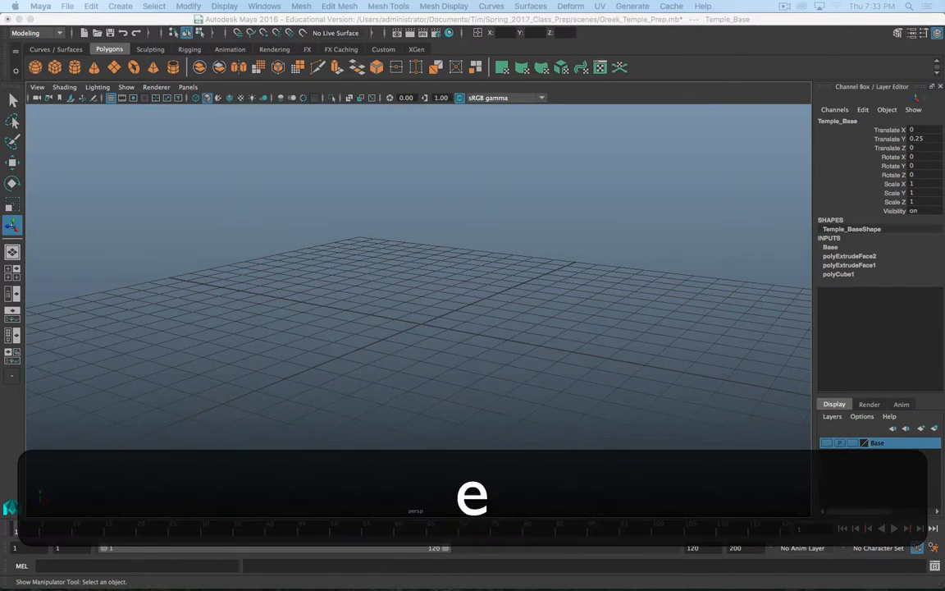
pyautogui.press('k')
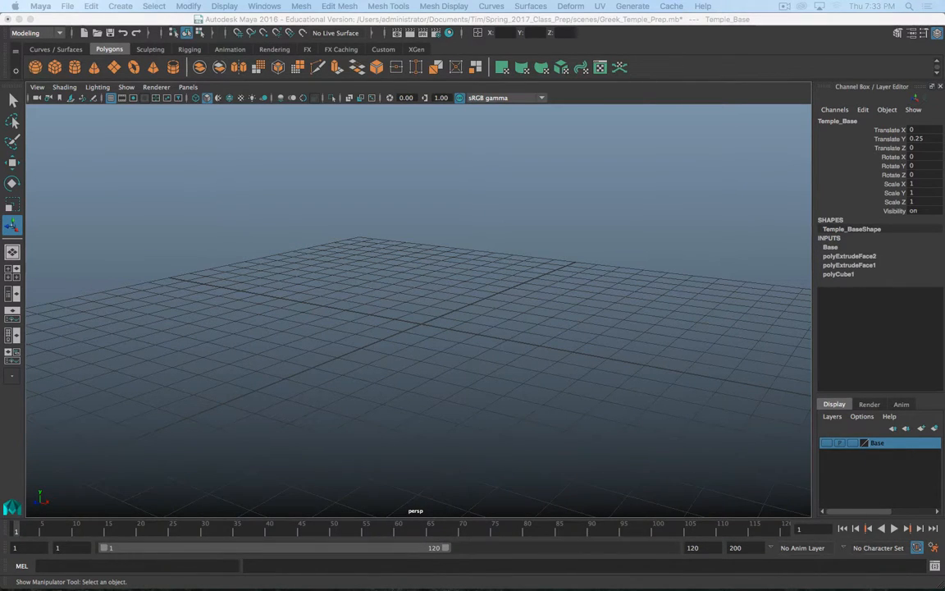
pyautogui.press('space')
pyautogui.press('l')
pyautogui.press('n')
pyautogui.press('Return')
pyautogui.moveTo(624, 127); pyautogui.dragTo(791, 62)
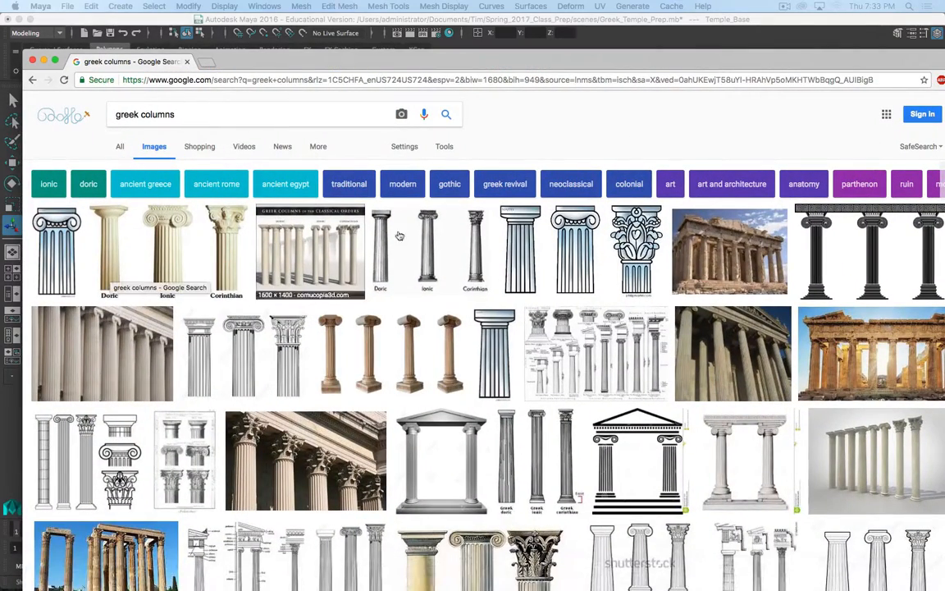
pyautogui.click(574, 352)
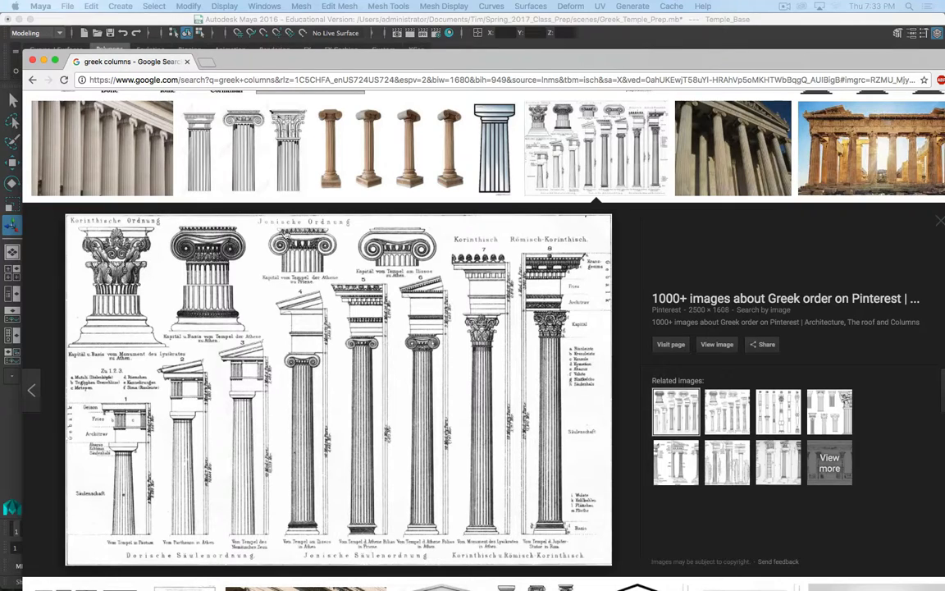
pyautogui.click(476, 159)
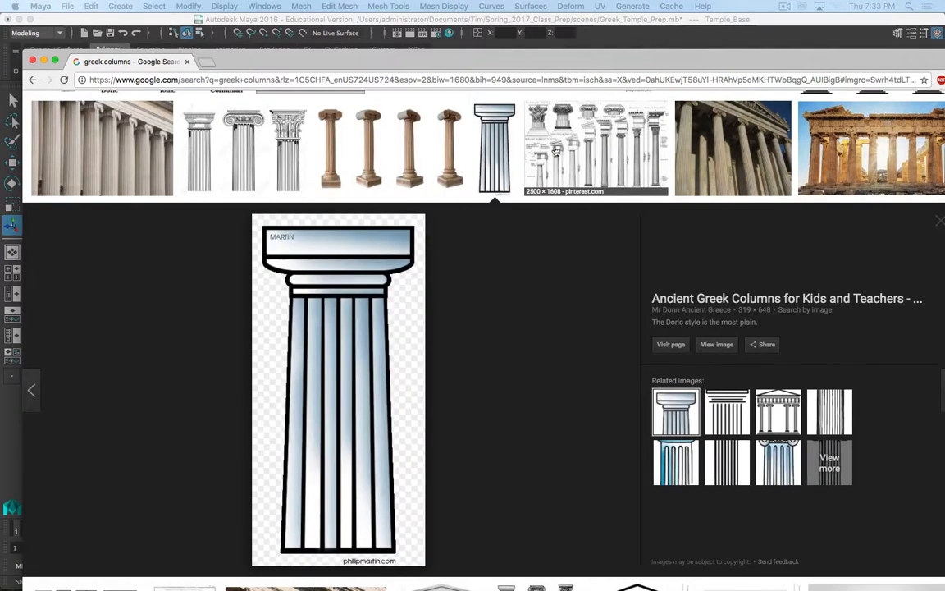
# - Preview the Greek orders chart, the four Ionic column photos and the plain Doric column drawing, and switch back to Maya
pyautogui.click(555, 151)
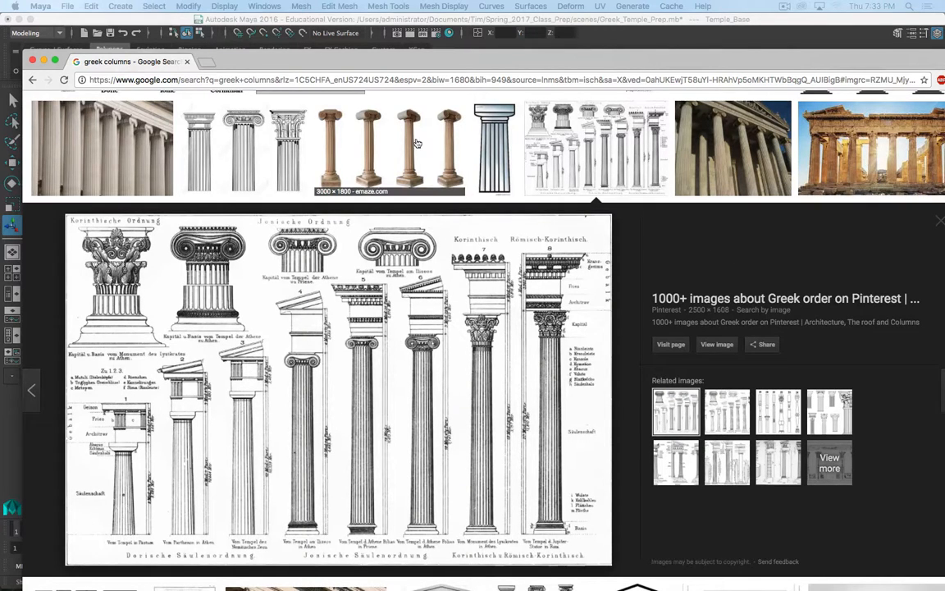
pyautogui.click(366, 184)
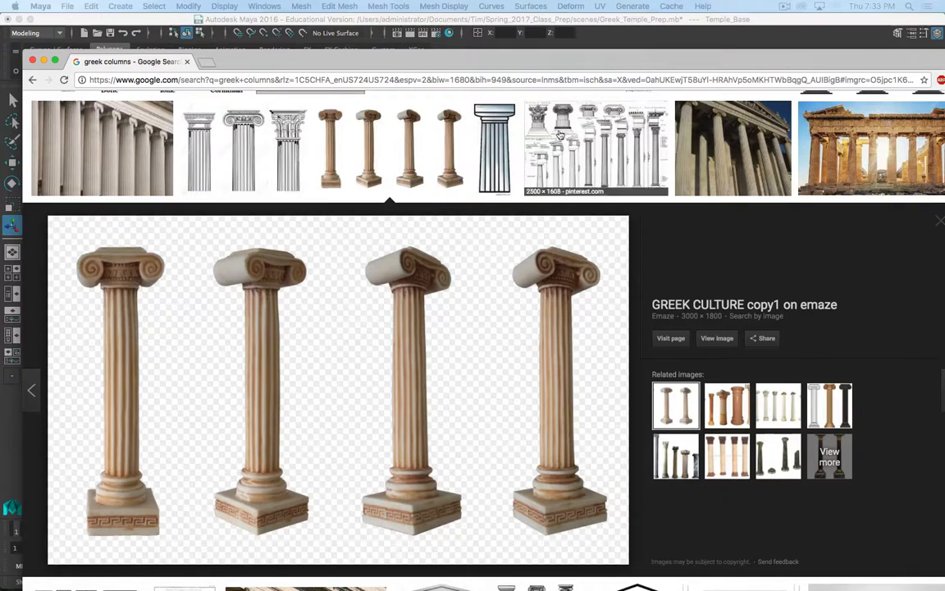
pyautogui.click(502, 123)
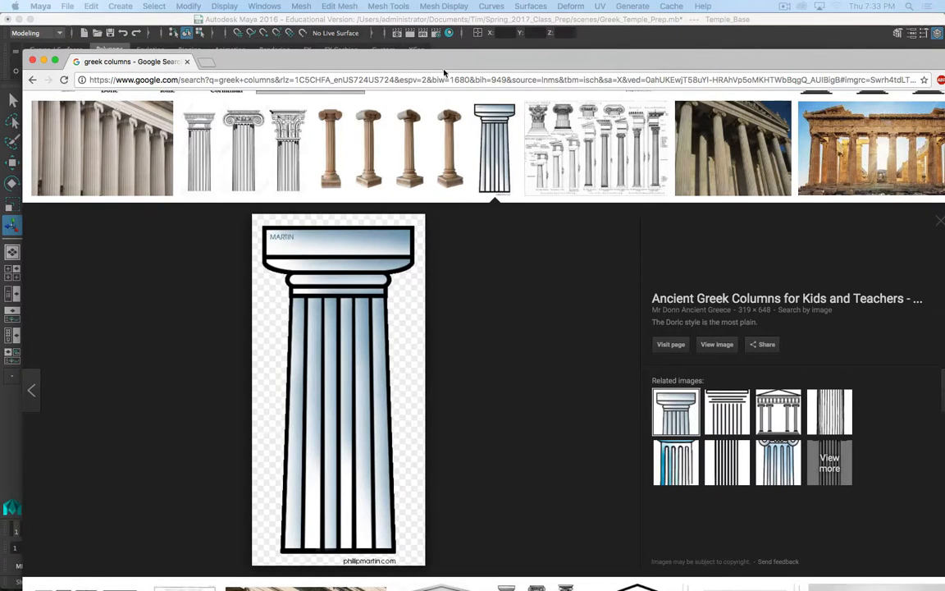
pyautogui.moveTo(463, 65); pyautogui.dragTo(0, 29)
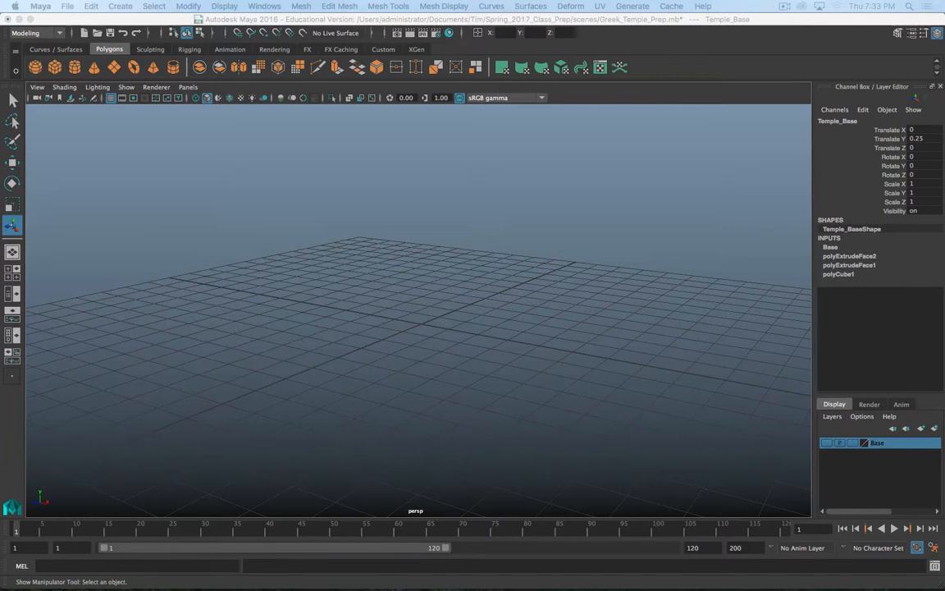
# - Create a polygon cube at the centre of the grid and rename it Column_Base
pyautogui.scroll(5, 509, 378)
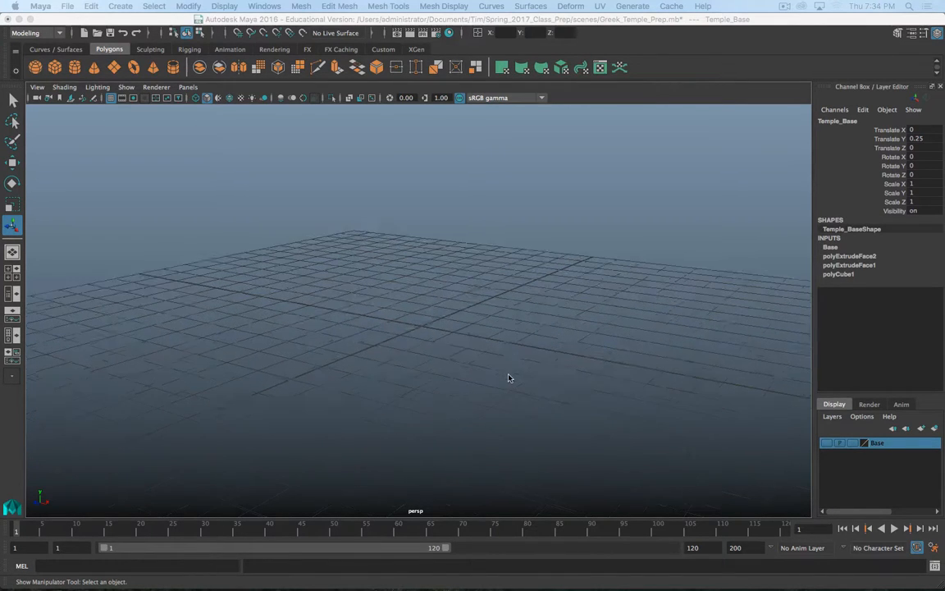
pyautogui.scroll(-5, 505, 378)
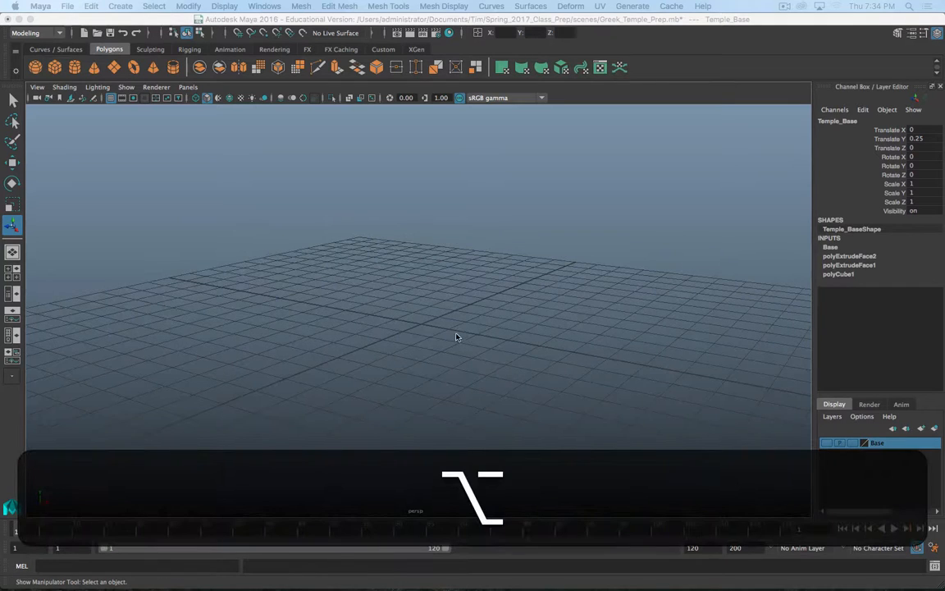
pyautogui.scroll(2, 461, 338)
pyautogui.click(425, 326)
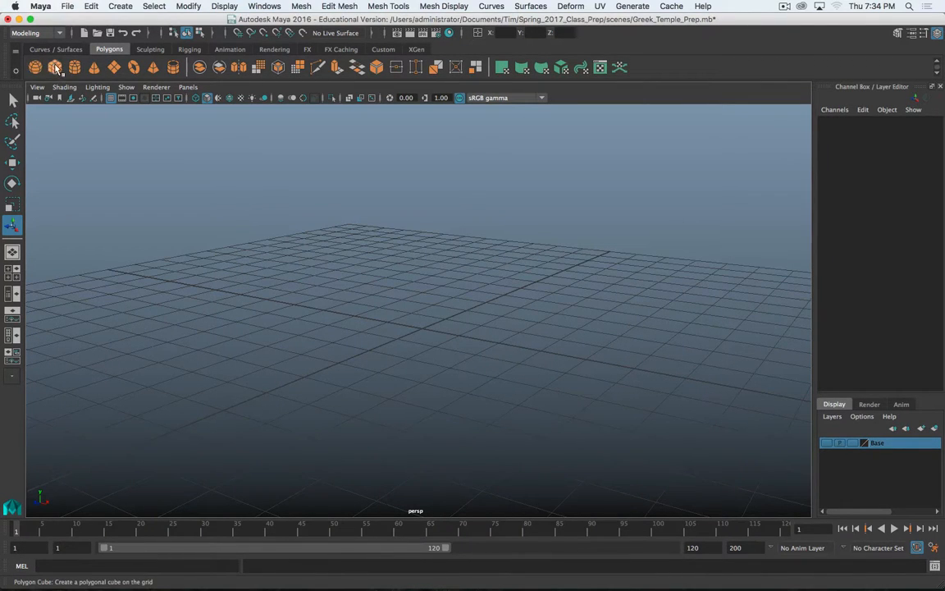
pyautogui.click(55, 69)
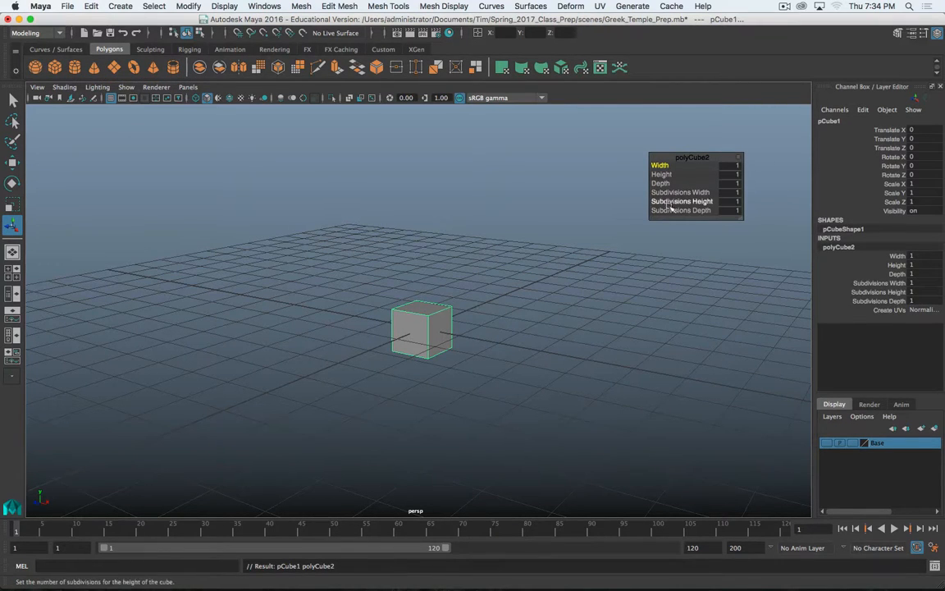
pyautogui.click(828, 121)
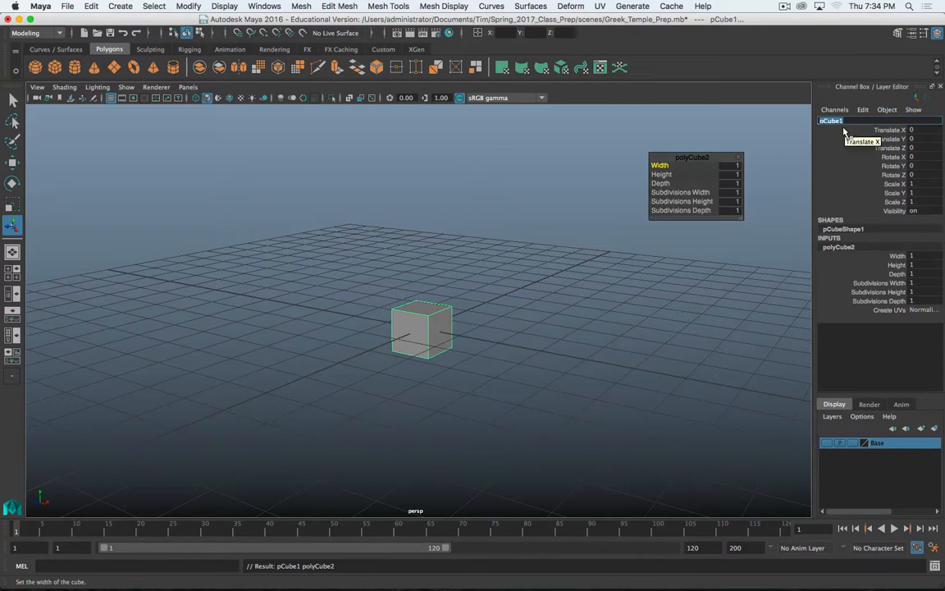
pyautogui.write('Co')
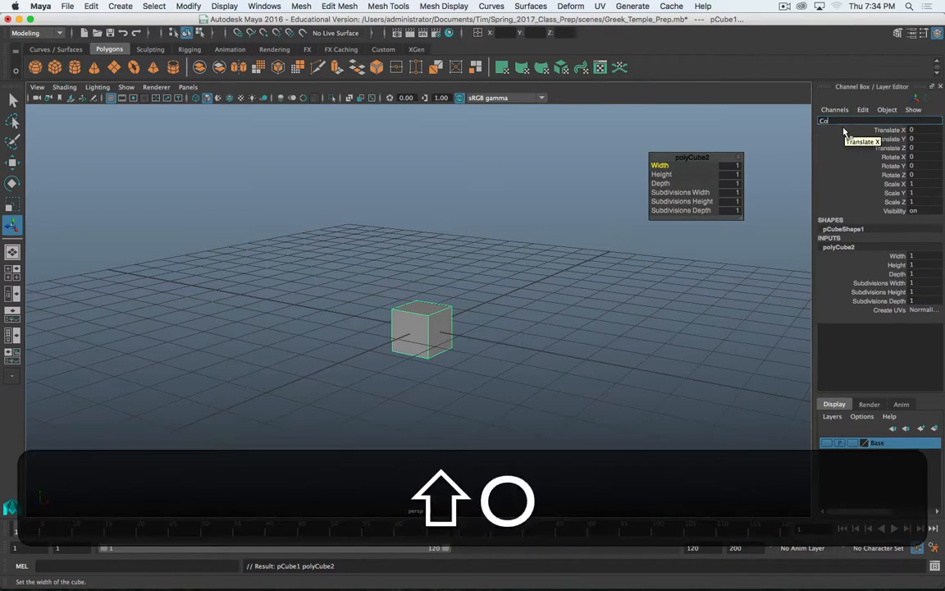
pyautogui.write('lumn_Base')
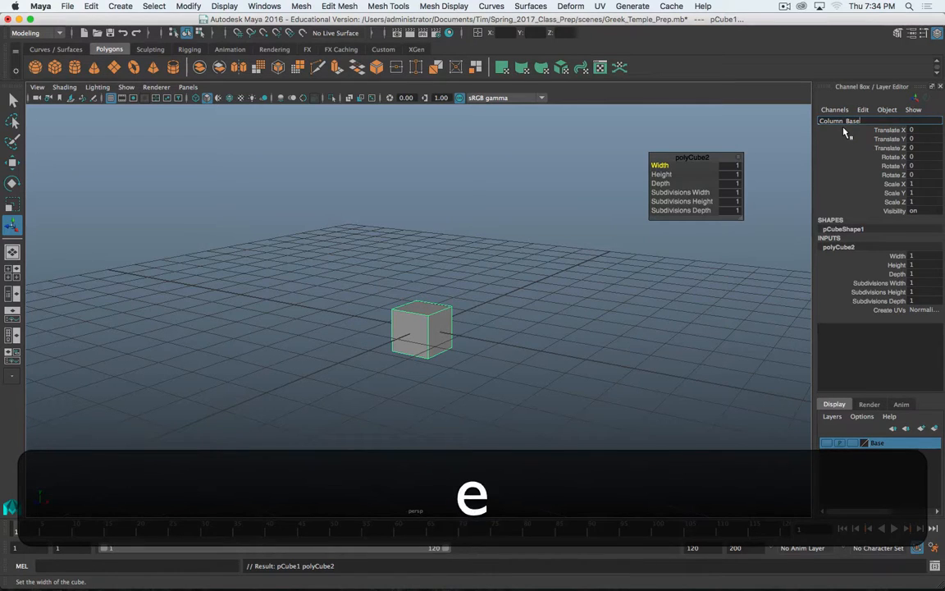
pyautogui.press('Return')
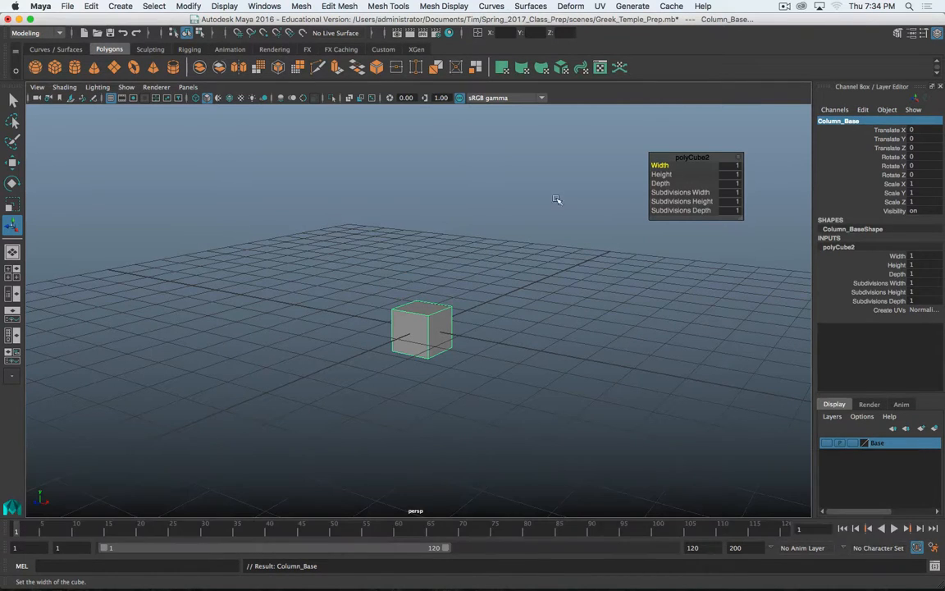
# - Set the Column_Base cube's height to 0.2, frame it in the view, and dismiss the in-view creation settings
pyautogui.doubleClick(912, 265)
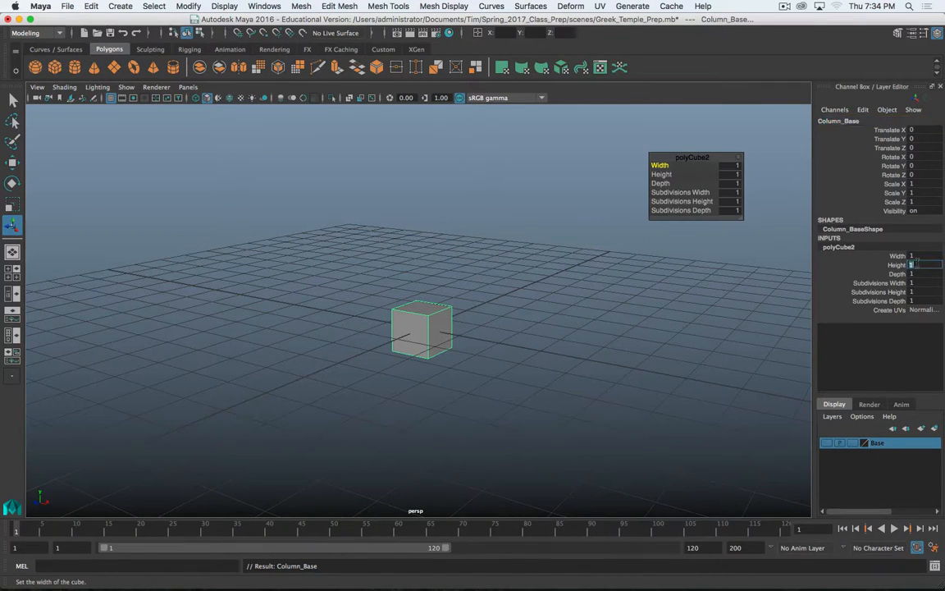
pyautogui.write('.2')
pyautogui.press('Return')
pyautogui.scroll(10, 440, 303)
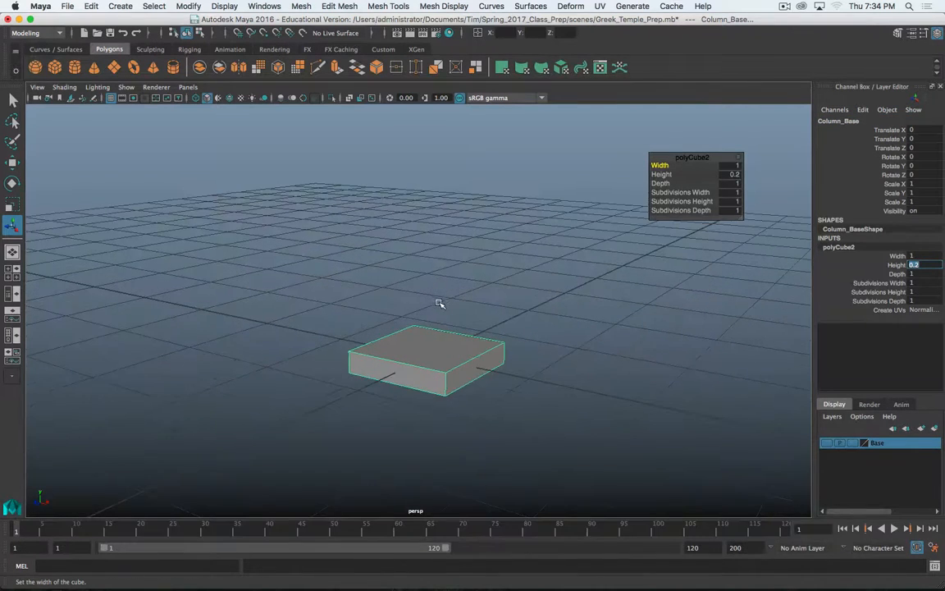
pyautogui.keyDown('alt'); pyautogui.moveTo(506, 385); pyautogui.dragTo(493, 333, button='middle'); pyautogui.keyUp('alt')
pyautogui.keyDown('alt'); pyautogui.moveTo(499, 358); pyautogui.dragTo(483, 337); pyautogui.keyUp('alt')
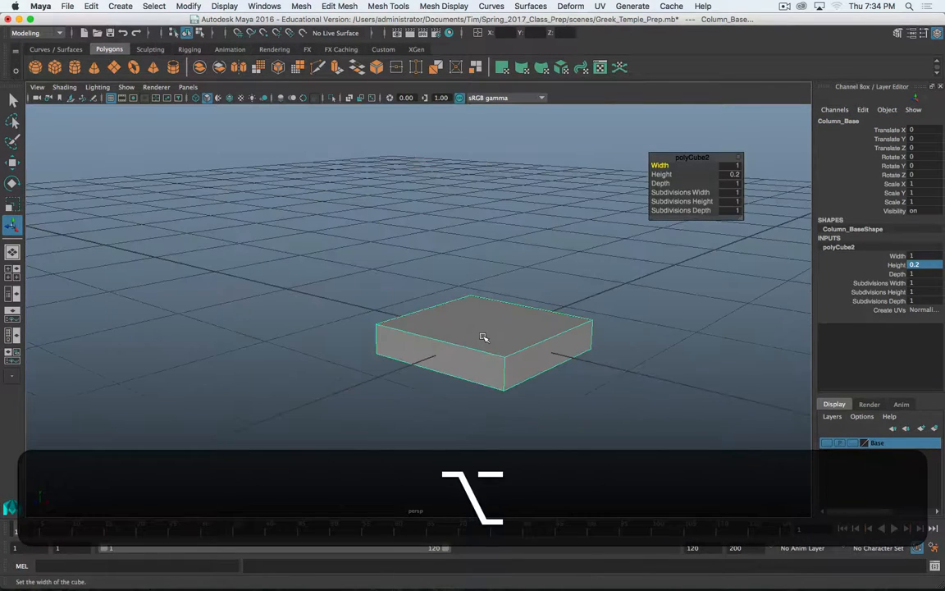
pyautogui.keyDown('alt'); pyautogui.moveTo(507, 409); pyautogui.dragTo(476, 367); pyautogui.keyUp('alt')
pyautogui.hotkey('alt', 'f')
pyautogui.click(738, 157)
pyautogui.click(731, 156)
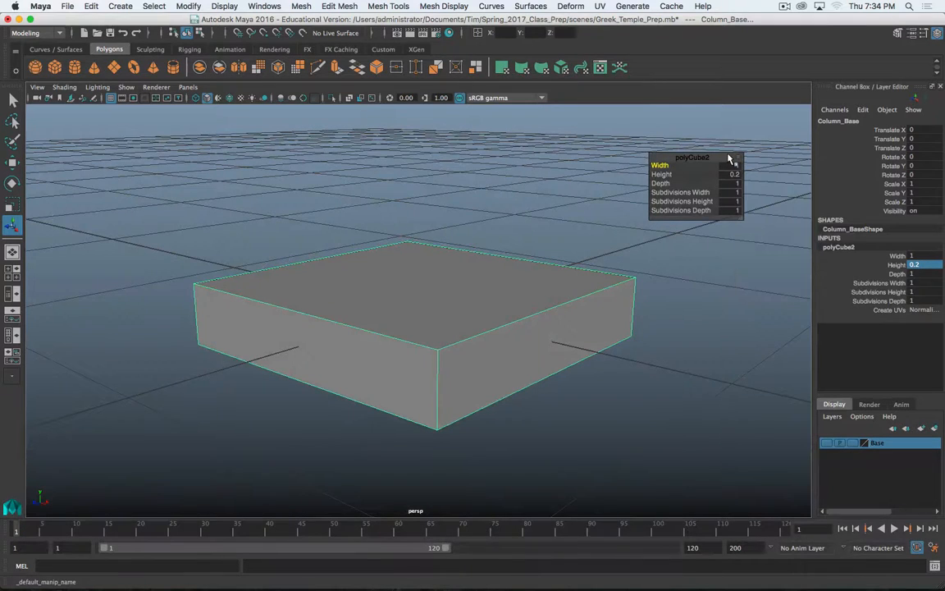
pyautogui.press('q')
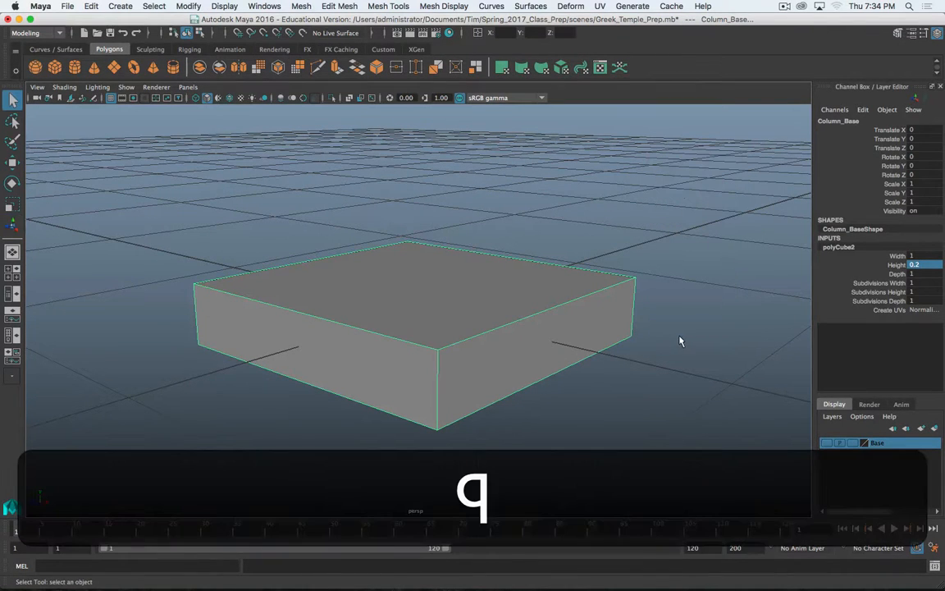
# - Expand the slab's polyCube2 inputs, preview the slab in smooth mesh display, and return it to unsmoothed display
pyautogui.scroll(-2, 519, 389)
pyautogui.press('alt')
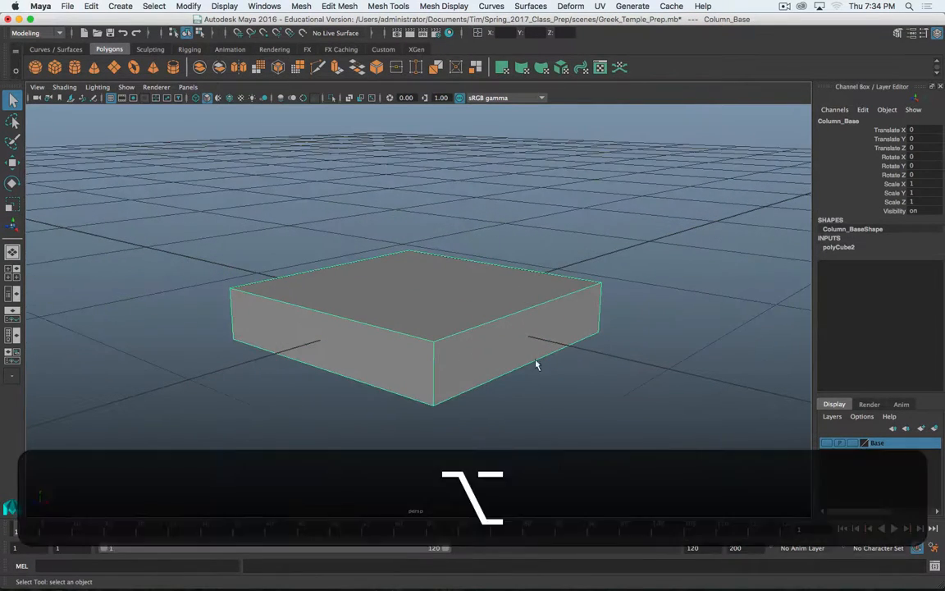
pyautogui.click(854, 248)
pyautogui.keyDown('alt'); pyautogui.moveTo(516, 386); pyautogui.dragTo(493, 391); pyautogui.keyUp('alt')
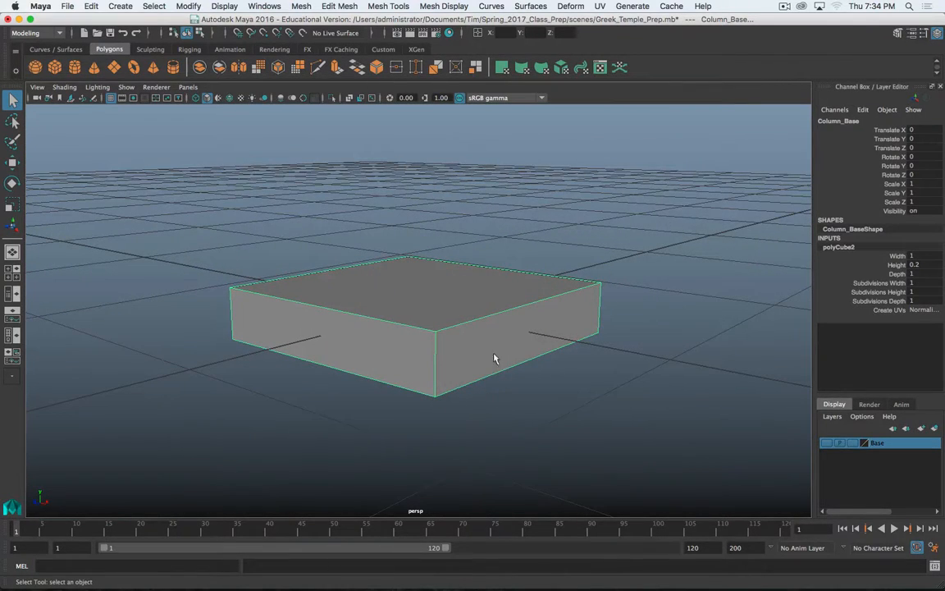
pyautogui.press('3')
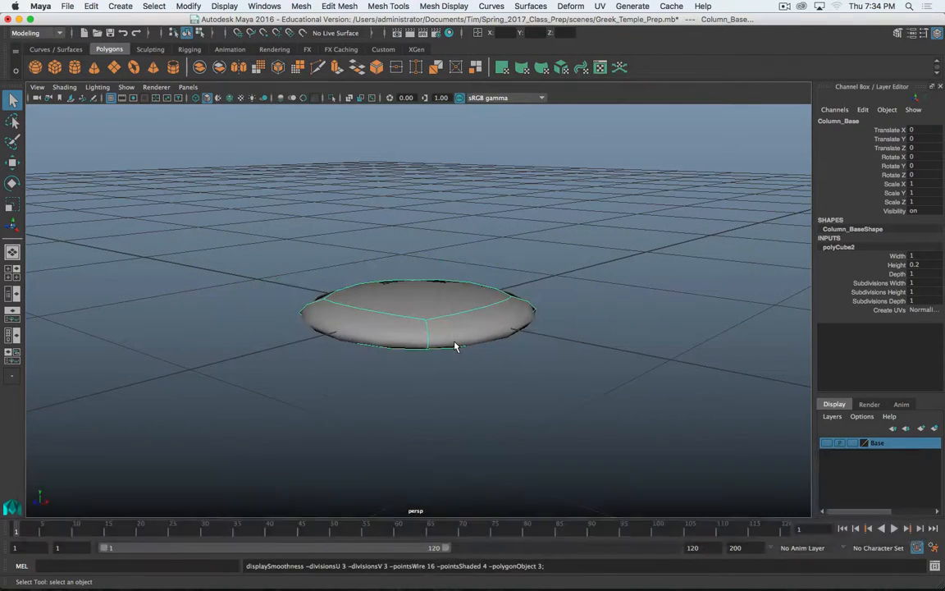
pyautogui.keyDown('alt'); pyautogui.moveTo(455, 345); pyautogui.dragTo(459, 372); pyautogui.keyUp('alt')
pyautogui.hotkey('alt', '1')
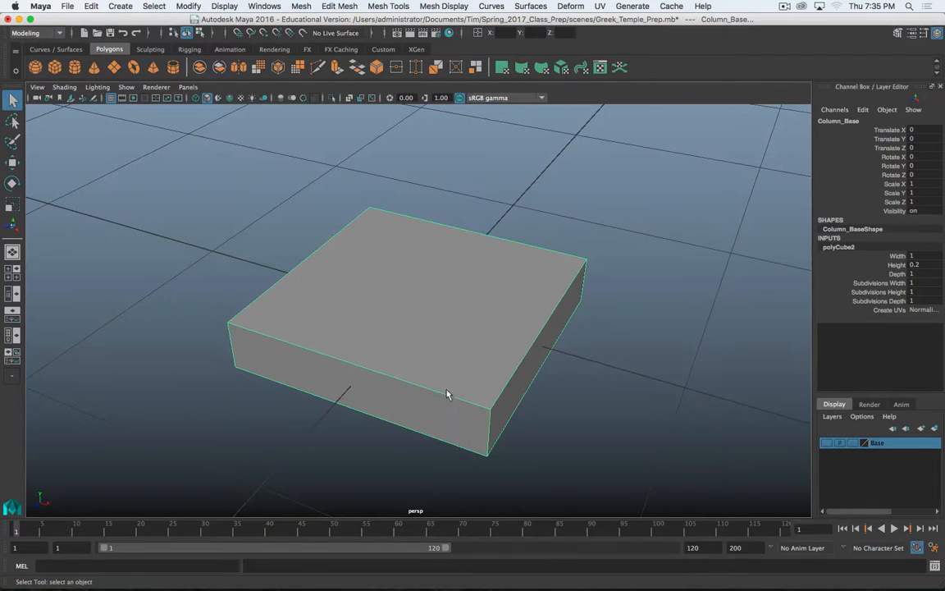
pyautogui.keyDown('alt'); pyautogui.moveTo(433, 404); pyautogui.dragTo(447, 380); pyautogui.keyUp('alt')
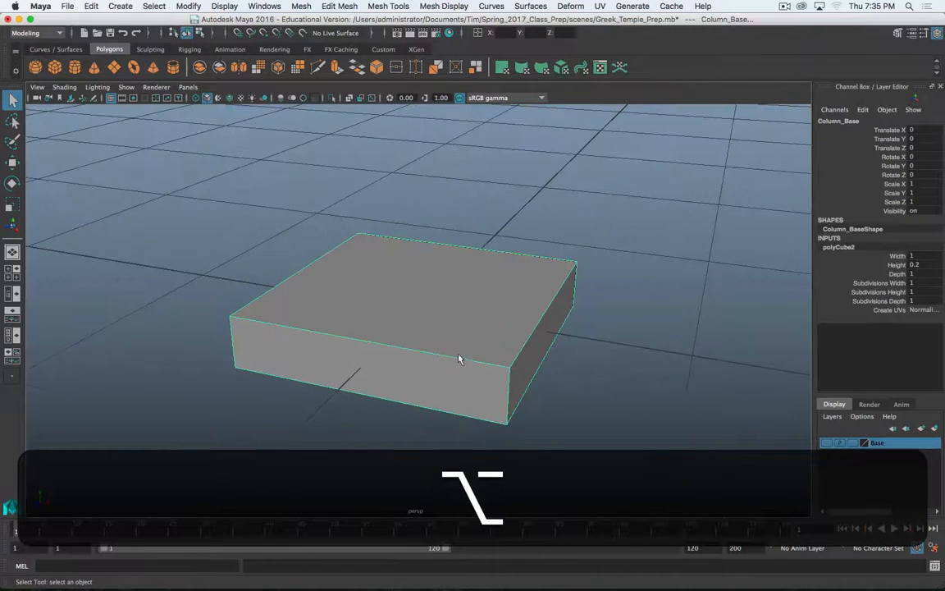
# - Insert two evenly spaced edge loops across the slab's width with the Insert Edge Loop Tool
pyautogui.rightClick(458, 266)
pyautogui.click(456, 238)
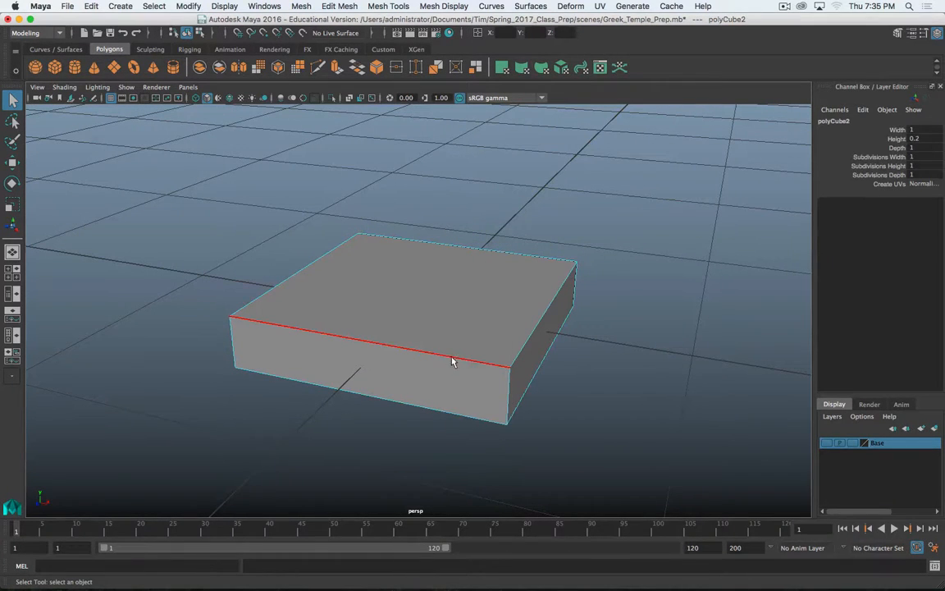
pyautogui.keyDown('shift'); pyautogui.rightClick(458, 361); pyautogui.keyUp('shift')
pyautogui.click(460, 361)
pyautogui.keyDown('shift'); pyautogui.moveTo(462, 361); pyautogui.dragTo(507, 437, button='right'); pyautogui.keyUp('shift')
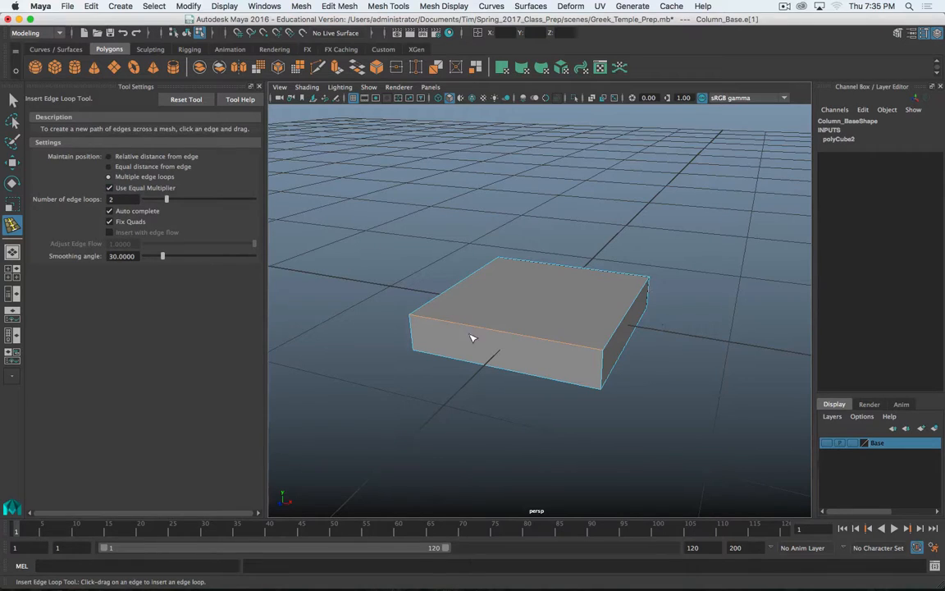
pyautogui.click(501, 333)
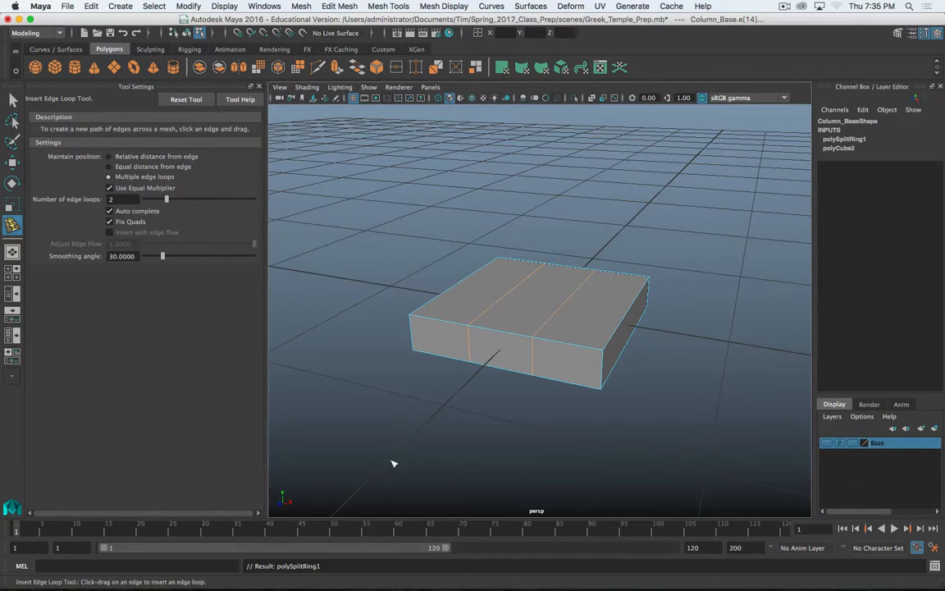
# - Scale the two edge loops apart along X until they sit just inside the slab's ends, checking the effect in smooth preview
pyautogui.press('3')
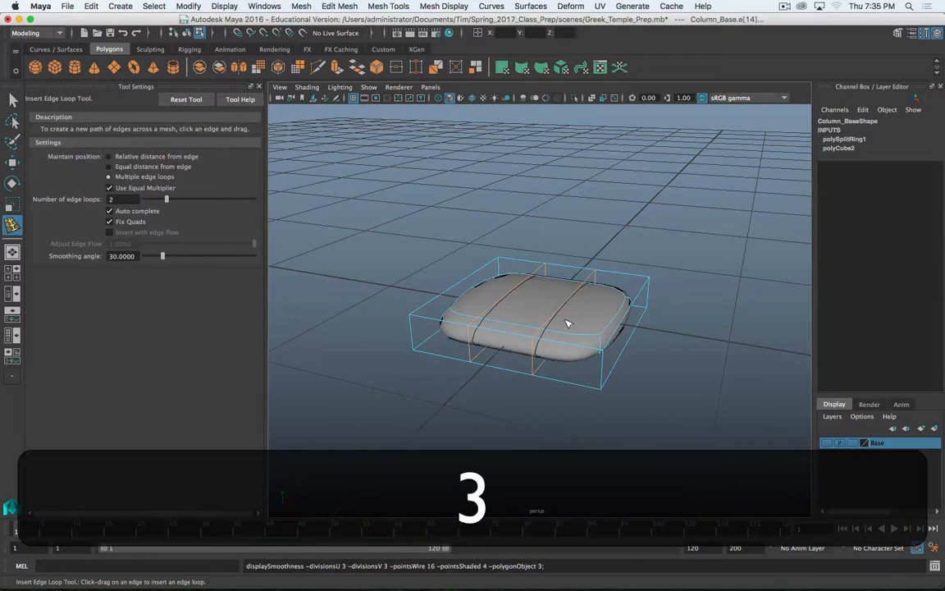
pyautogui.press('r')
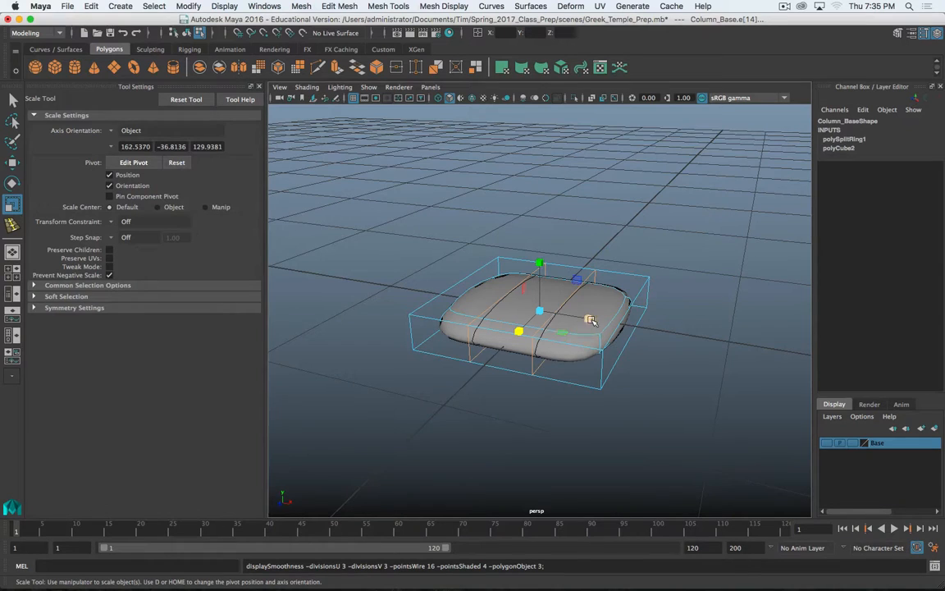
pyautogui.moveTo(588, 318); pyautogui.dragTo(739, 368, button='middle')
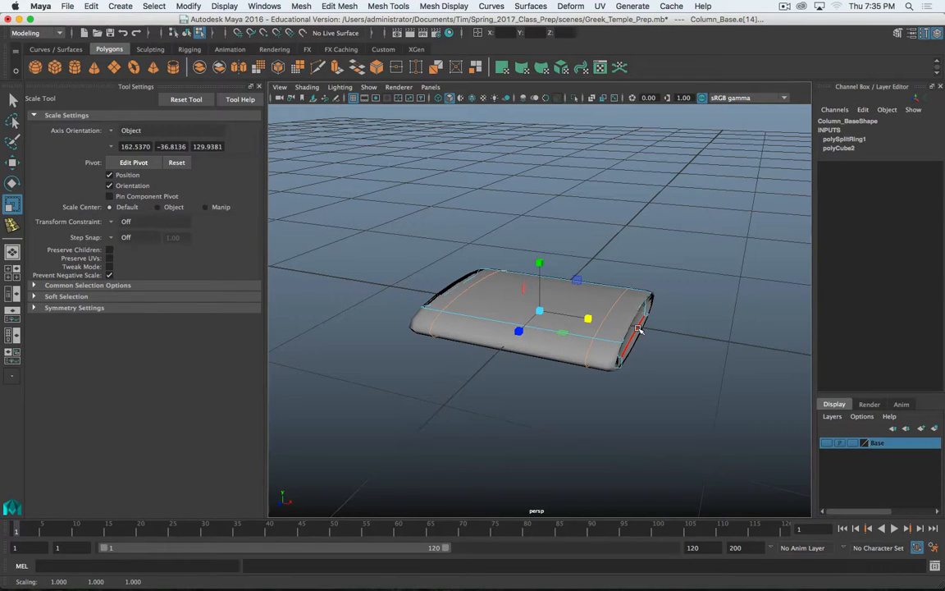
pyautogui.press('1')
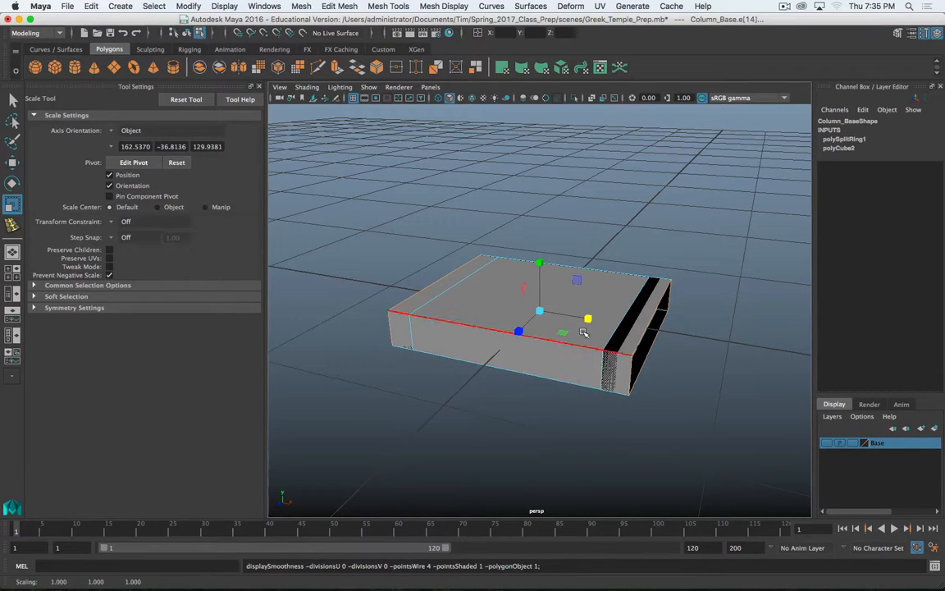
pyautogui.moveTo(587, 318); pyautogui.dragTo(577, 319)
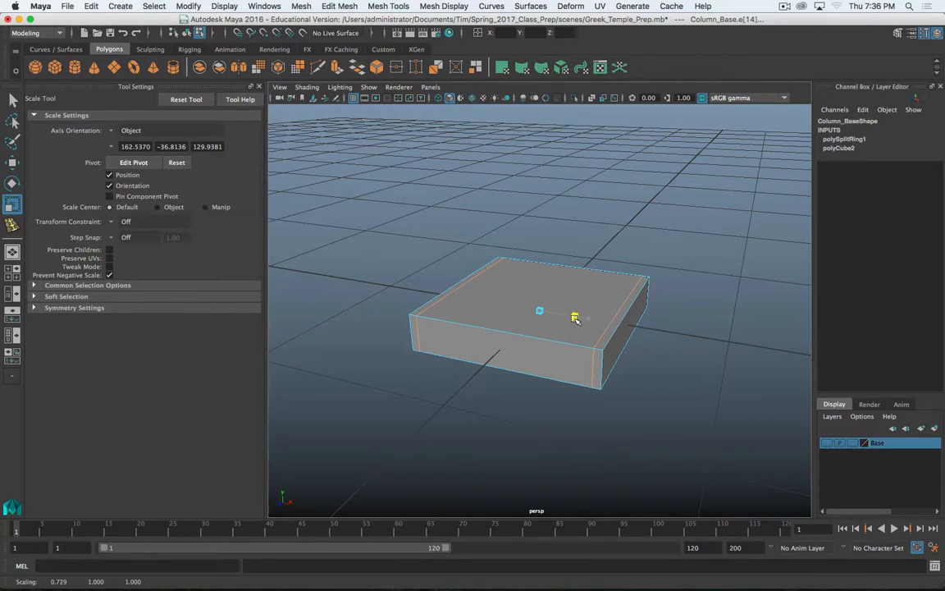
pyautogui.moveTo(575, 319); pyautogui.dragTo(572, 317)
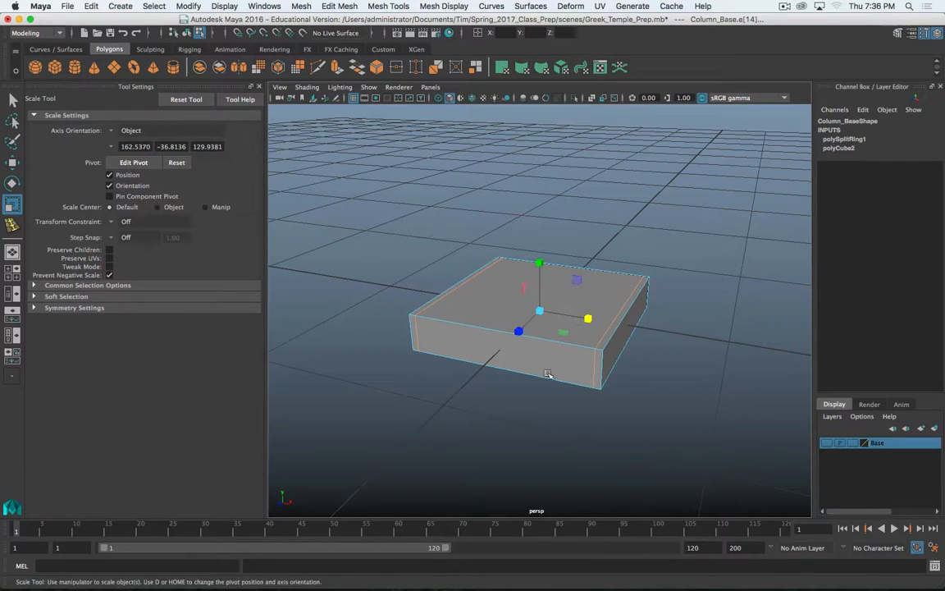
# - Insert two edge loops across the slab's depth and scale them apart along Z to sit near its front and back edges
pyautogui.click(12, 223)
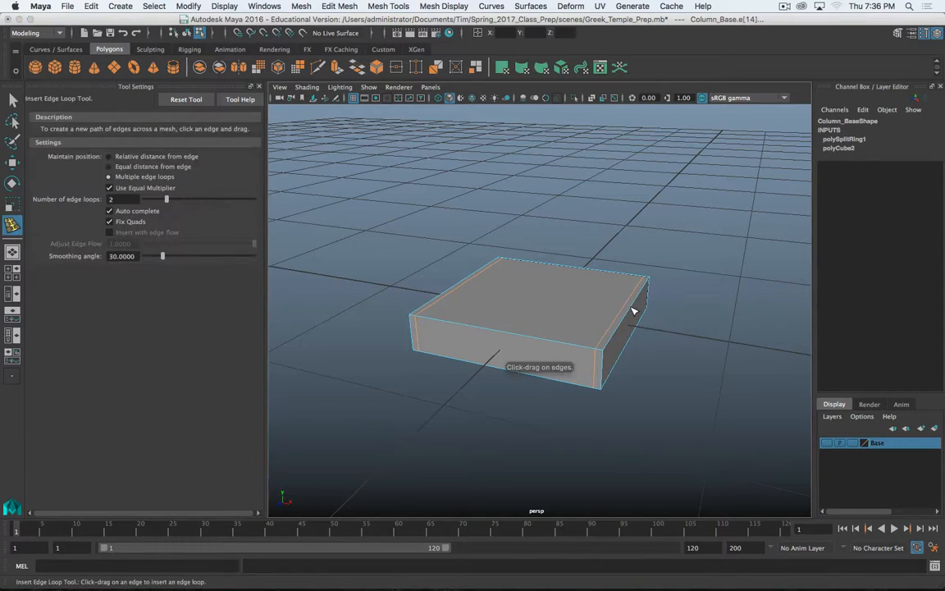
pyautogui.click(629, 316)
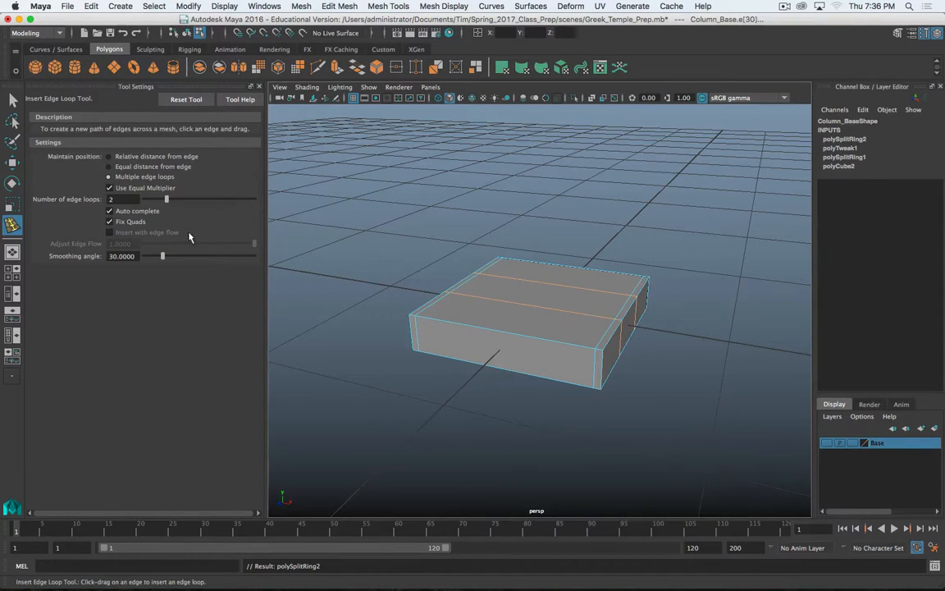
pyautogui.press('r')
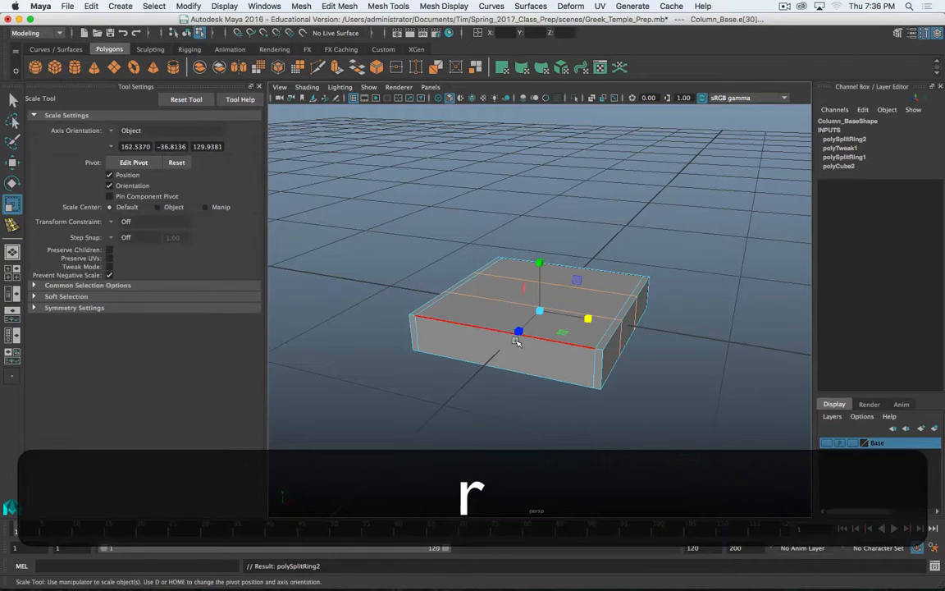
# - Insert two evenly spaced horizontal edge loops around the slab's sides
pyautogui.keyDown('alt'); pyautogui.moveTo(591, 363); pyautogui.dragTo(394, 341); pyautogui.keyUp('alt')
pyautogui.keyDown('alt'); pyautogui.moveTo(422, 402); pyautogui.dragTo(497, 374); pyautogui.keyUp('alt')
pyautogui.keyDown('alt'); pyautogui.moveTo(500, 368); pyautogui.dragTo(603, 344); pyautogui.keyUp('alt')
pyautogui.click(12, 225)
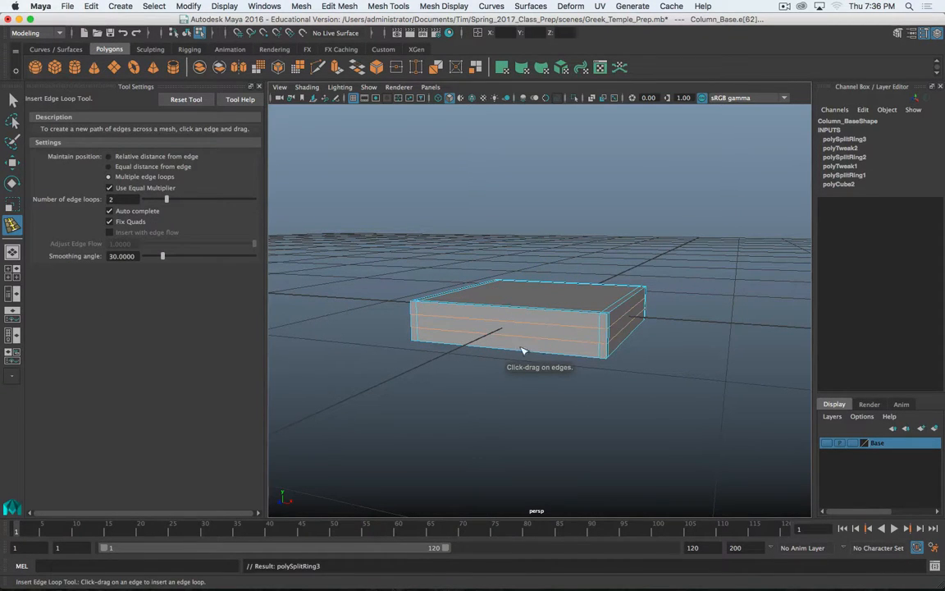
# - Scale the two horizontal edge loops apart along Y to sit near the slab's top and bottom edges, checking the effect in smooth preview
pyautogui.press('r')
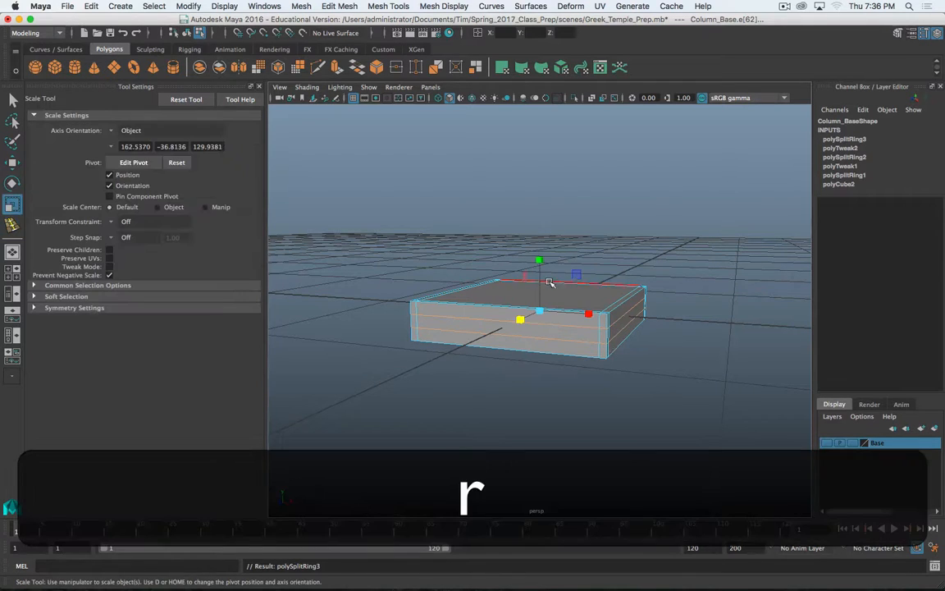
pyautogui.moveTo(539, 261); pyautogui.dragTo(555, 182)
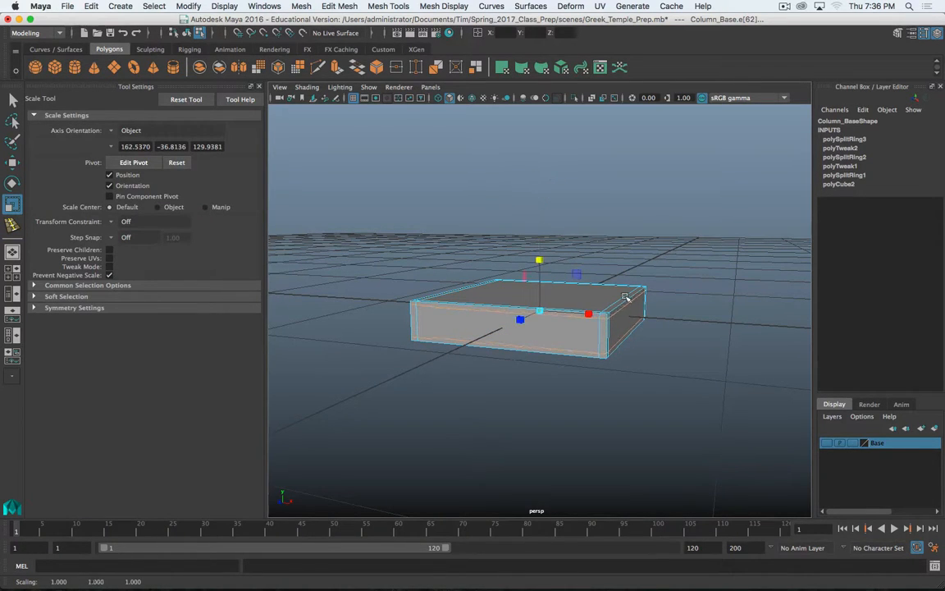
pyautogui.keyDown('alt'); pyautogui.moveTo(590, 328); pyautogui.dragTo(604, 348); pyautogui.keyUp('alt')
pyautogui.keyDown('alt'); pyautogui.moveTo(603, 348); pyautogui.dragTo(592, 409, button='right'); pyautogui.keyUp('alt')
pyautogui.keyDown('alt'); pyautogui.moveTo(592, 410); pyautogui.dragTo(589, 323, button='middle'); pyautogui.keyUp('alt')
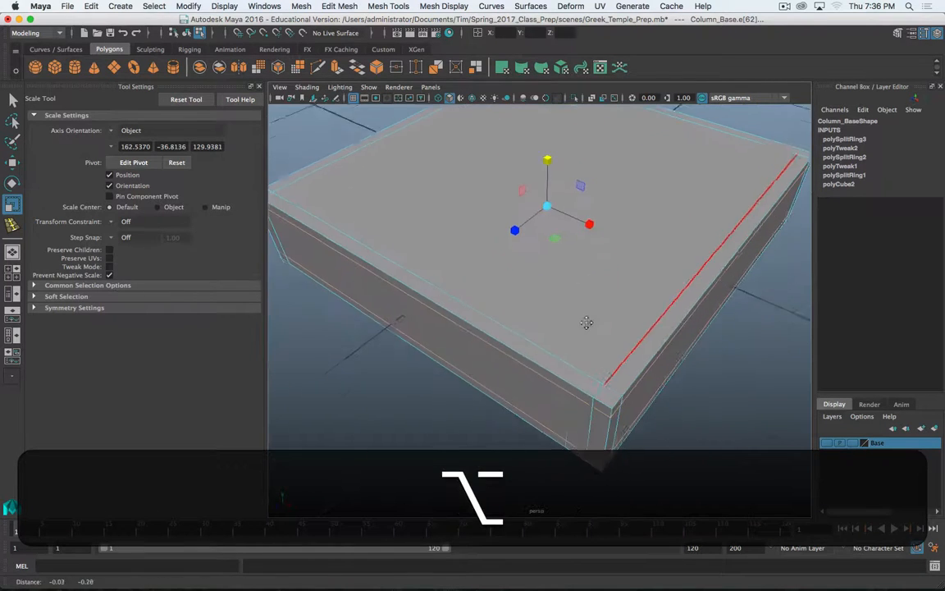
pyautogui.keyDown('alt'); pyautogui.moveTo(588, 323); pyautogui.dragTo(589, 289); pyautogui.keyUp('alt')
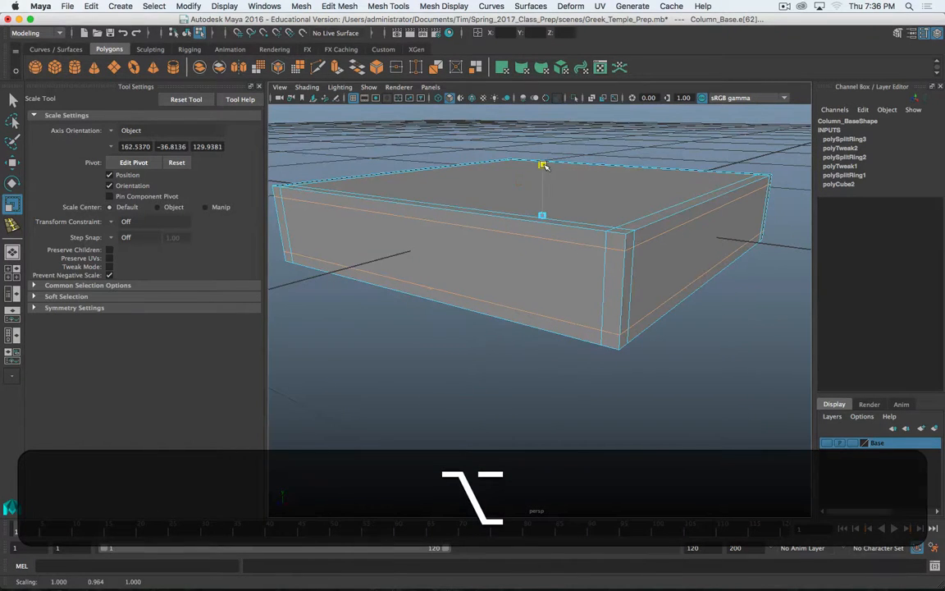
pyautogui.press('3')
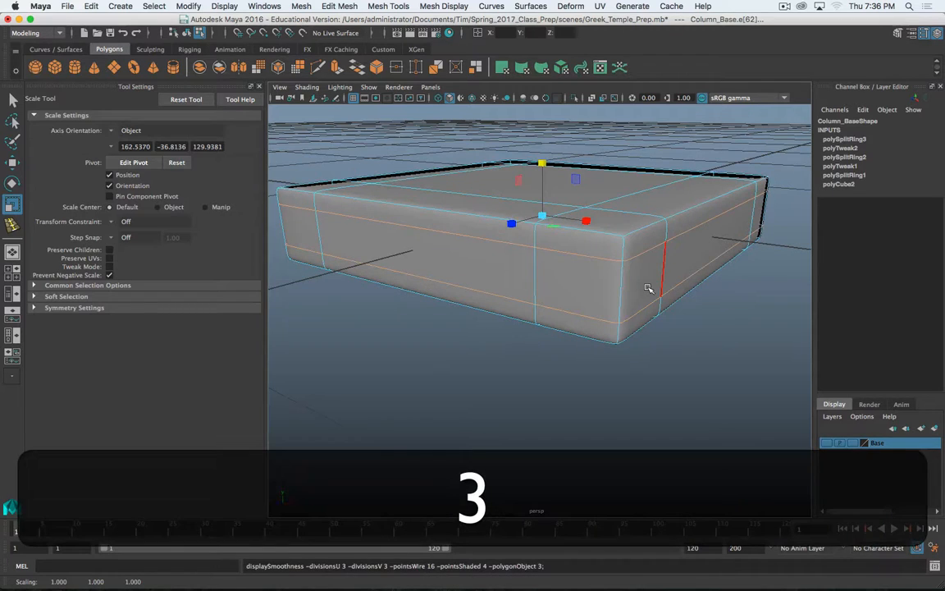
# - Return to object mode with nothing selected and view the smoothed slab against the grid
pyautogui.press('q')
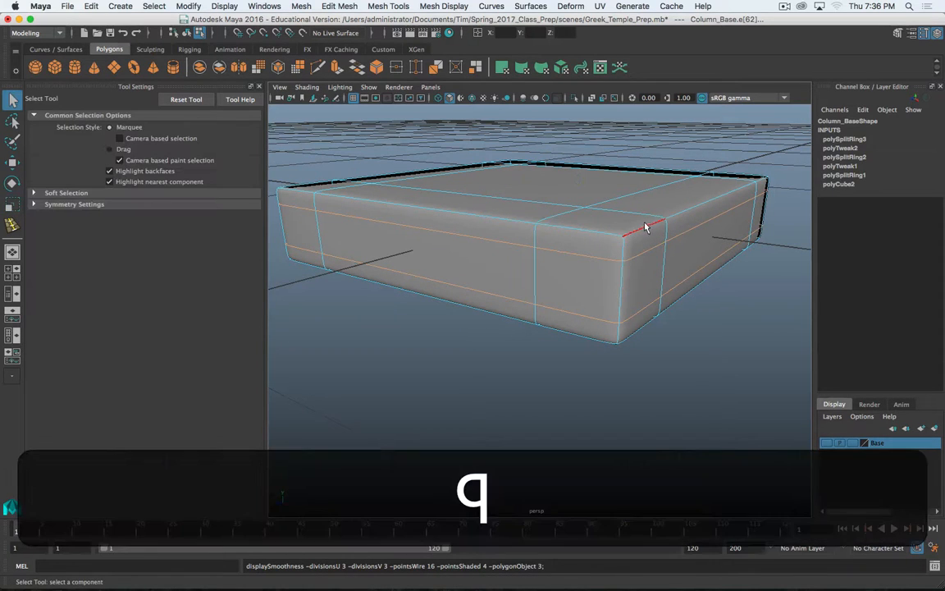
pyautogui.moveTo(645, 227); pyautogui.dragTo(696, 204, button='right')
pyautogui.click(687, 344)
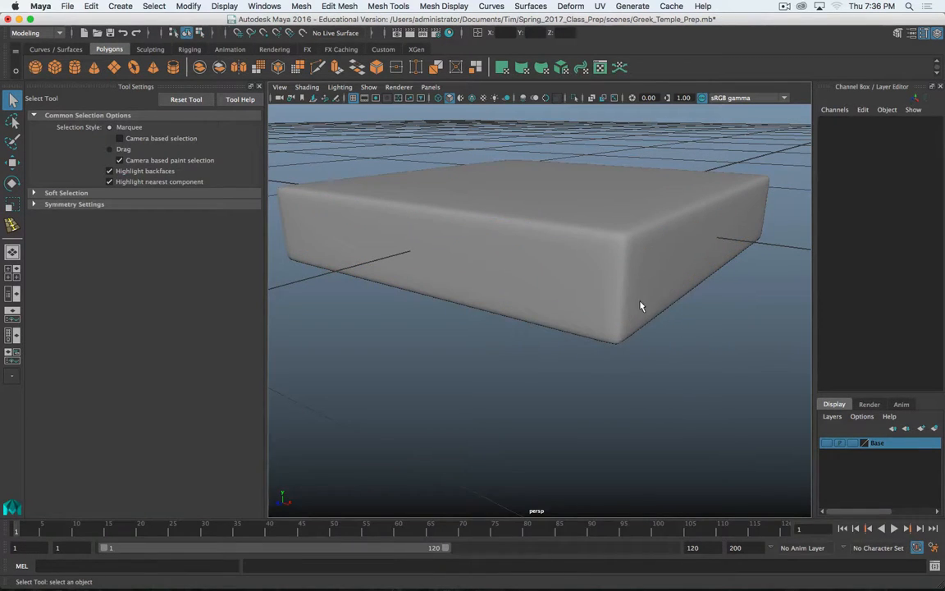
pyautogui.keyDown('alt'); pyautogui.moveTo(641, 305); pyautogui.dragTo(550, 303); pyautogui.keyUp('alt')
pyautogui.scroll(-10, 629, 312)
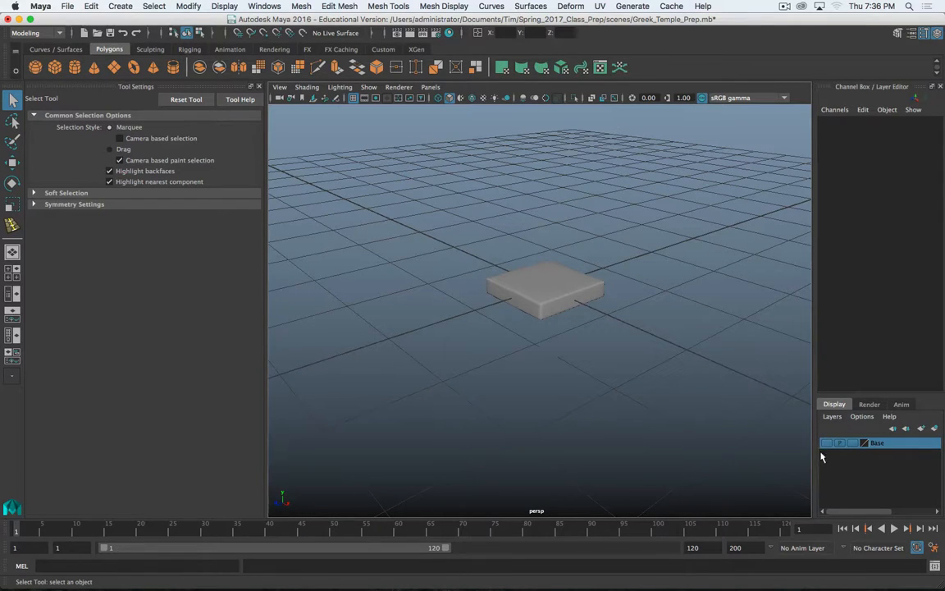
# - Select the column base slab and examine its smoothed shape from several angles
pyautogui.click(552, 290)
pyautogui.keyDown('alt'); pyautogui.moveTo(492, 337); pyautogui.dragTo(587, 339); pyautogui.keyUp('alt')
pyautogui.scroll(-4, 527, 340)
pyautogui.scroll(10, 528, 341)
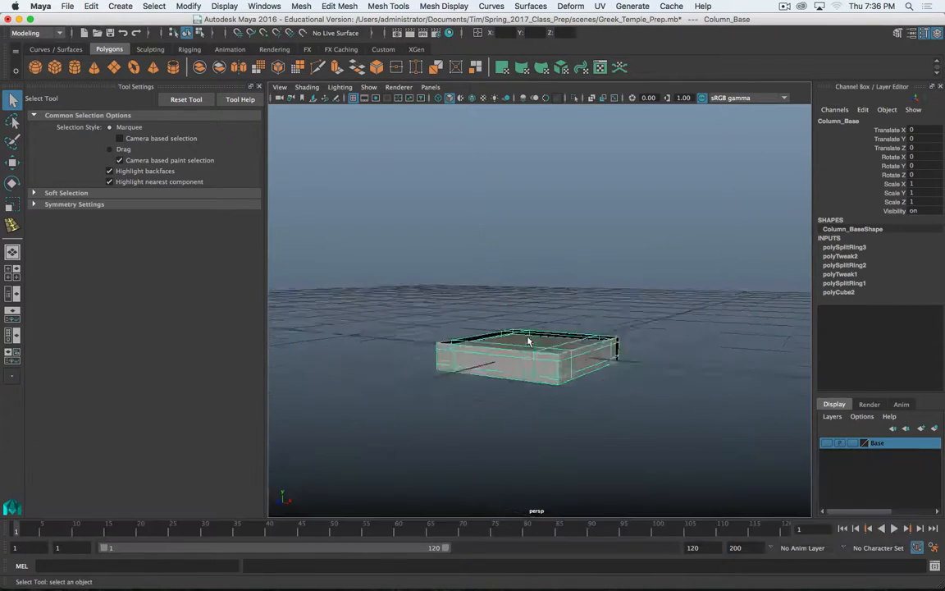
pyautogui.keyDown('alt'); pyautogui.moveTo(546, 340); pyautogui.dragTo(548, 340, button='middle'); pyautogui.keyUp('alt')
pyautogui.keyDown('alt'); pyautogui.moveTo(548, 338); pyautogui.dragTo(542, 362); pyautogui.keyUp('alt')
pyautogui.scroll(-4, 488, 325)
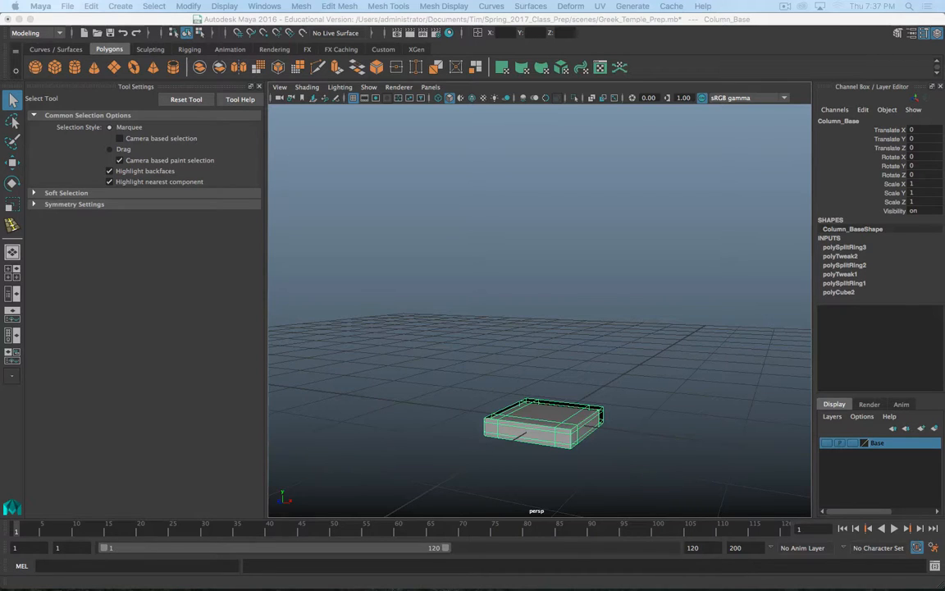
pyautogui.scroll(5, 523, 369)
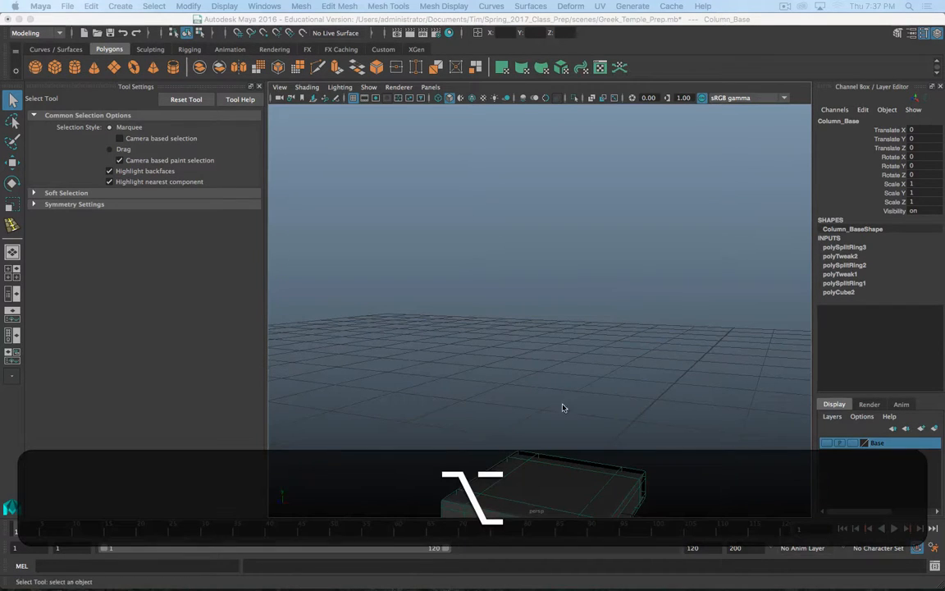
pyautogui.keyDown('alt'); pyautogui.moveTo(554, 408); pyautogui.dragTo(498, 365); pyautogui.keyUp('alt')
pyautogui.keyDown('alt'); pyautogui.moveTo(512, 261); pyautogui.dragTo(517, 289); pyautogui.keyUp('alt')
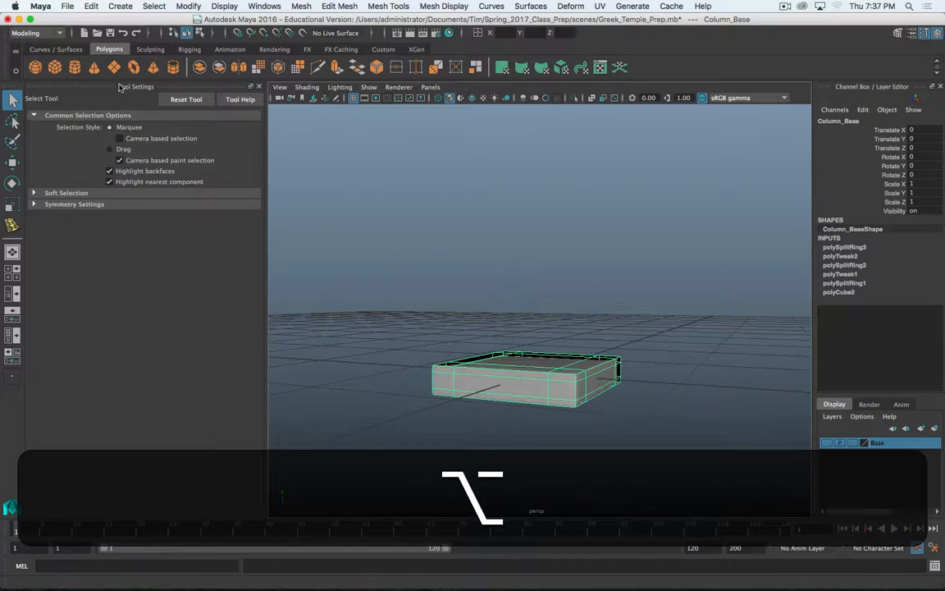
# - Create a polygon cylinder for the column shaft and set its height to 8
pyautogui.click(74, 67)
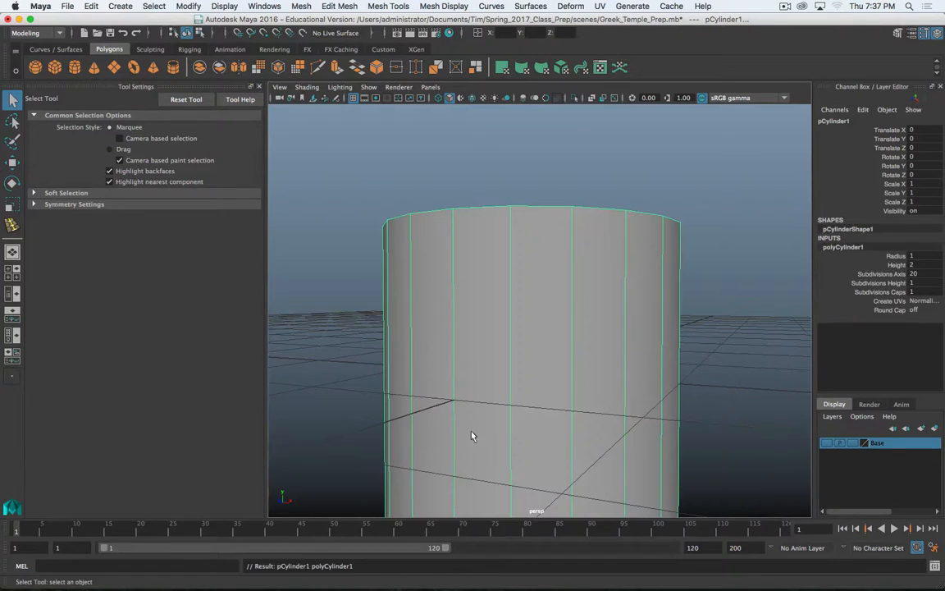
pyautogui.scroll(-5, 666, 370)
pyautogui.keyDown('alt'); pyautogui.moveTo(545, 303); pyautogui.dragTo(456, 327); pyautogui.keyUp('alt')
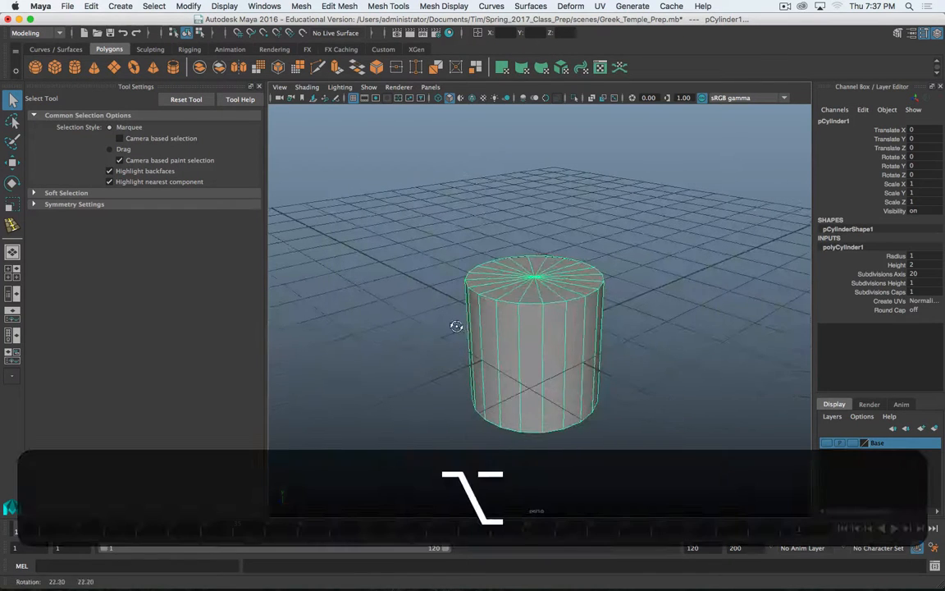
pyautogui.click(913, 265)
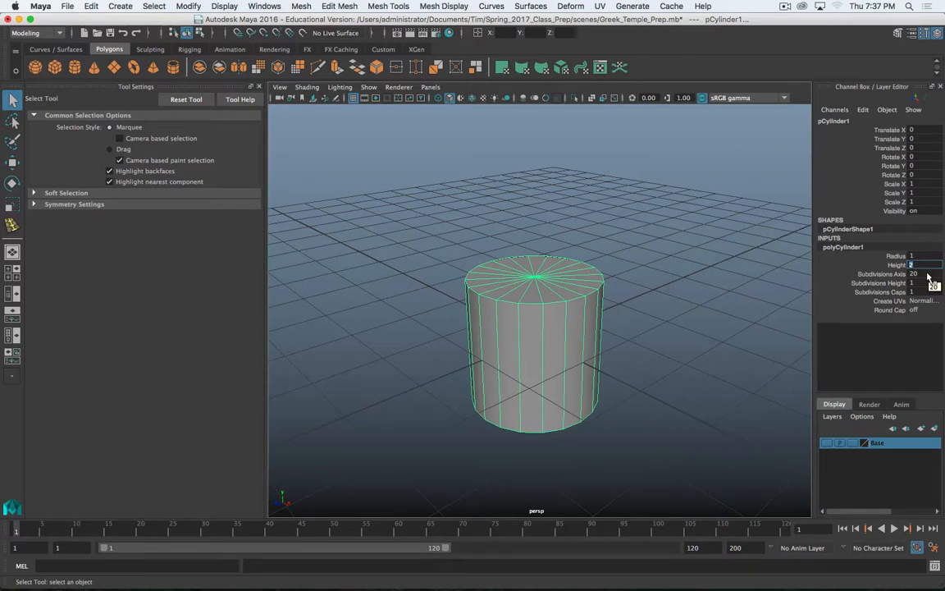
pyautogui.write('8')
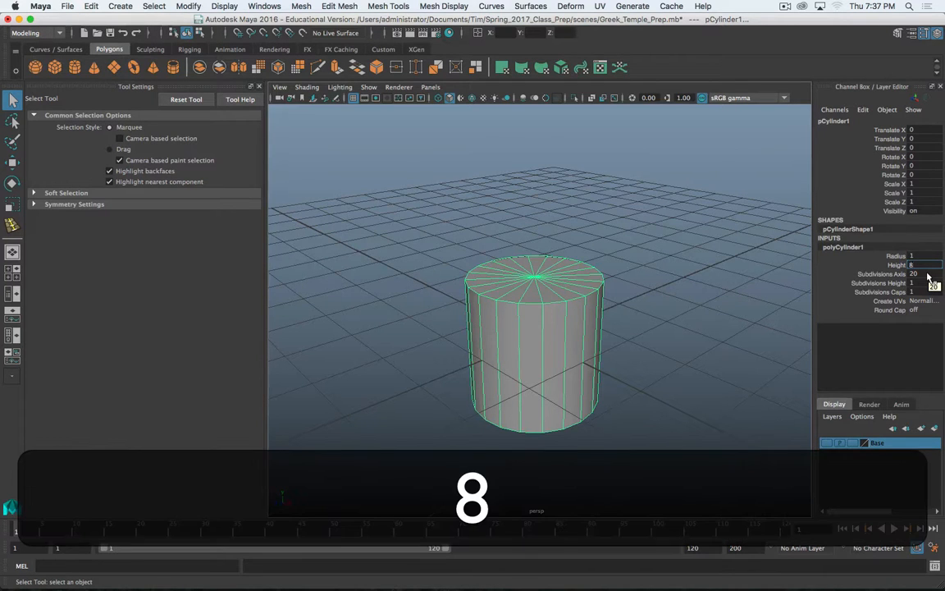
pyautogui.press('Return')
pyautogui.scroll(-5, 527, 289)
pyautogui.keyDown('alt'); pyautogui.moveTo(528, 289); pyautogui.dragTo(535, 375); pyautogui.keyUp('alt')
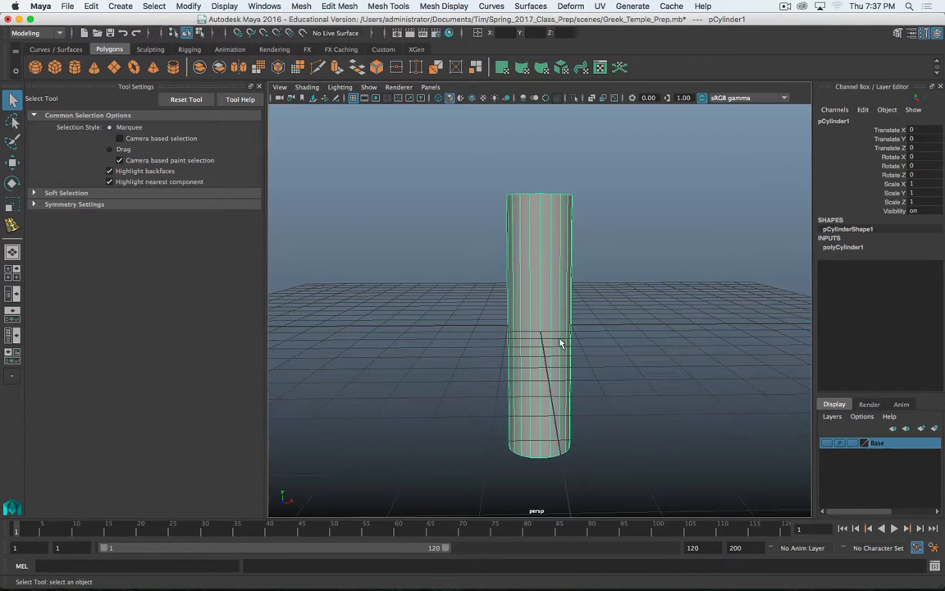
pyautogui.keyDown('alt'); pyautogui.moveTo(465, 406); pyautogui.dragTo(460, 361); pyautogui.keyUp('alt')
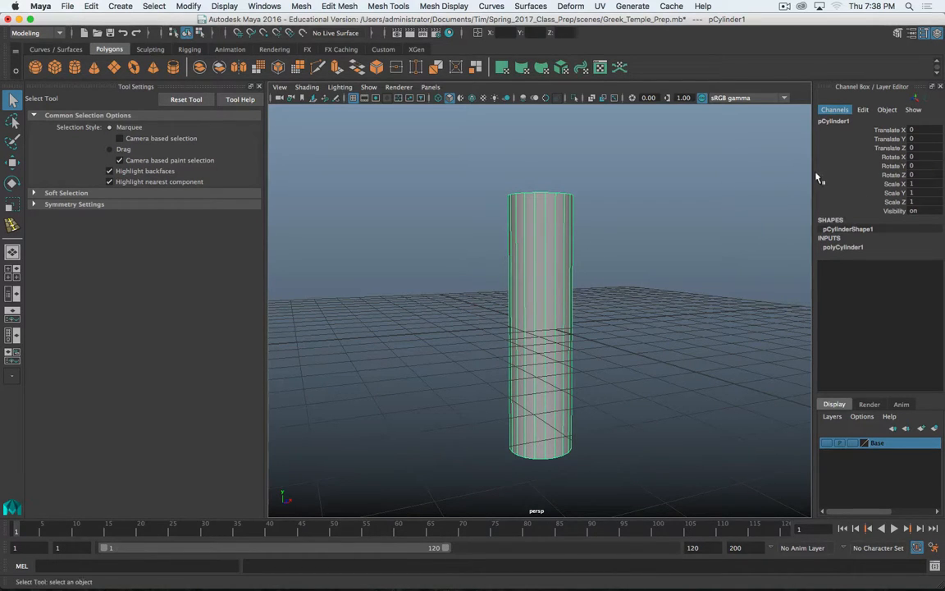
# - Set the cylinder's Translate Y to 4.2 and check its position relative to the base slab
pyautogui.click(914, 139)
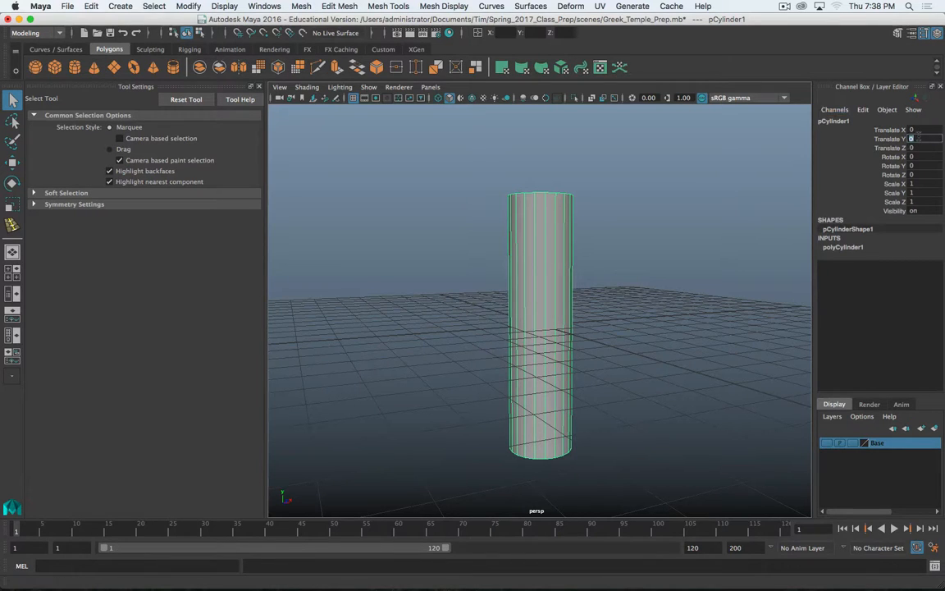
pyautogui.write('4.2')
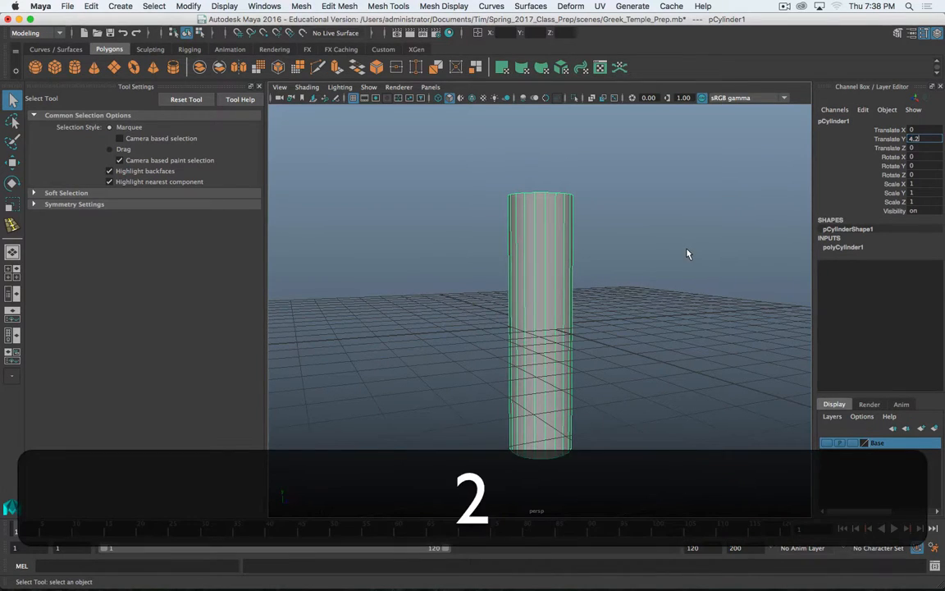
pyautogui.press('Return')
pyautogui.scroll(10, 556, 302)
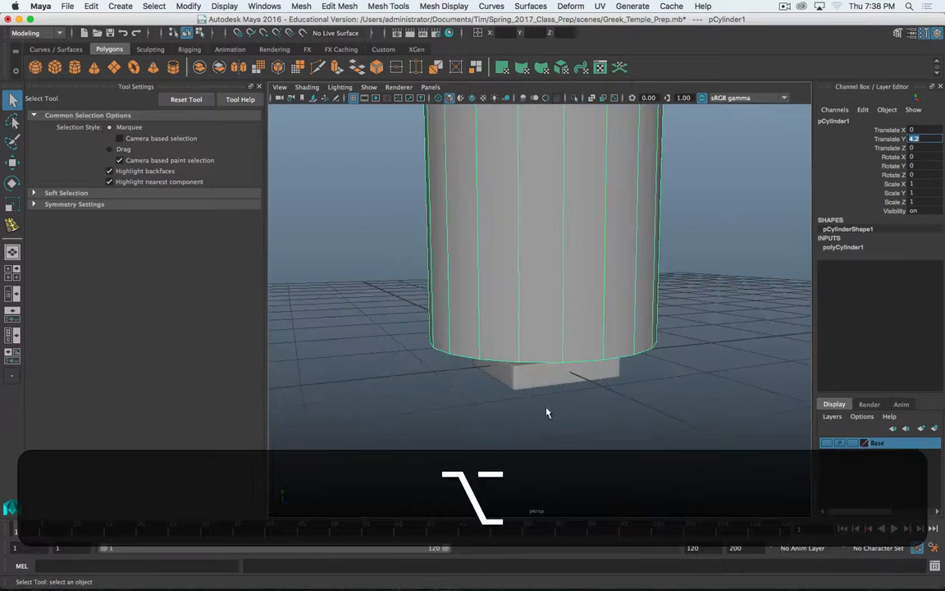
pyautogui.keyDown('alt'); pyautogui.moveTo(547, 410); pyautogui.dragTo(558, 382); pyautogui.keyUp('alt')
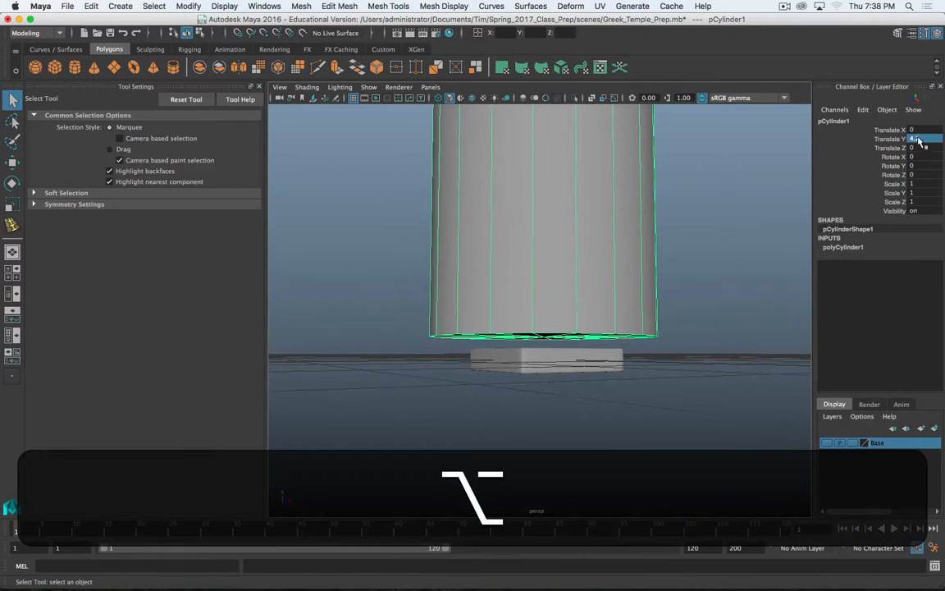
pyautogui.click(927, 139)
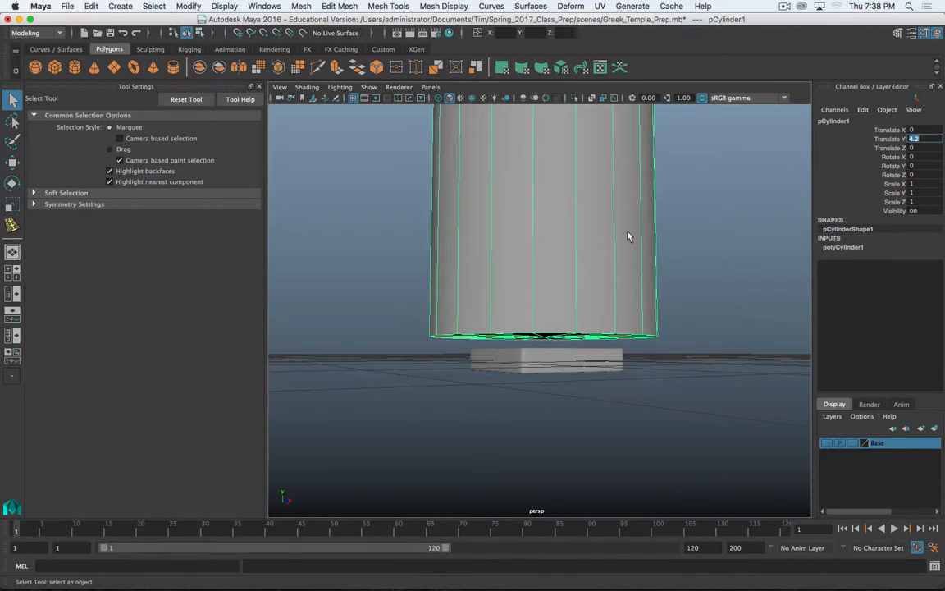
# - Select the column base slab and set its Translate Y to 0.1
pyautogui.click(562, 359)
pyautogui.click(917, 138)
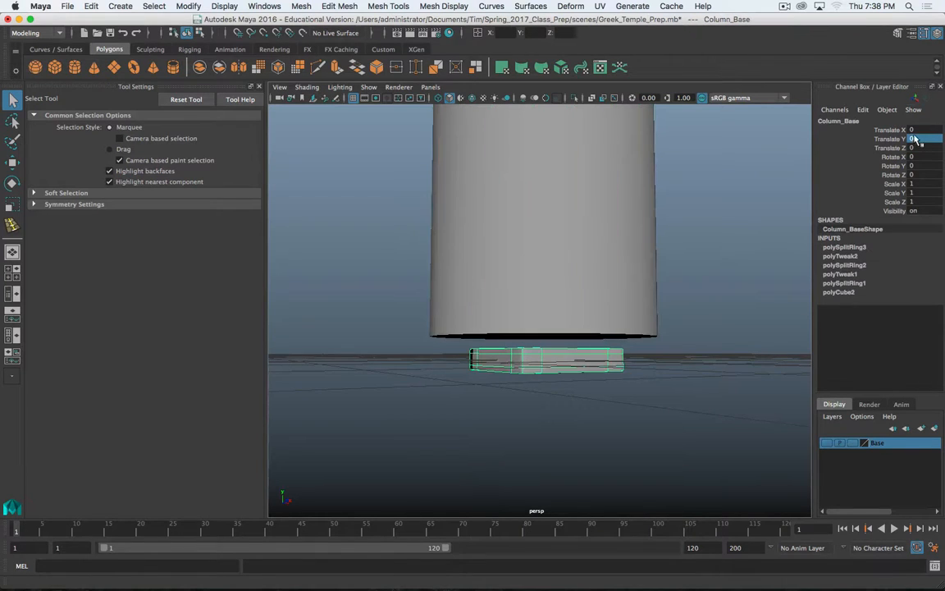
pyautogui.click(917, 139)
pyautogui.write('.1')
pyautogui.press('Return')
pyautogui.keyDown('alt'); pyautogui.moveTo(648, 327); pyautogui.dragTo(569, 312); pyautogui.keyUp('alt')
# - Undo the vertical moves of the base slab and the cylinder
pyautogui.press('z')
pyautogui.press('z')
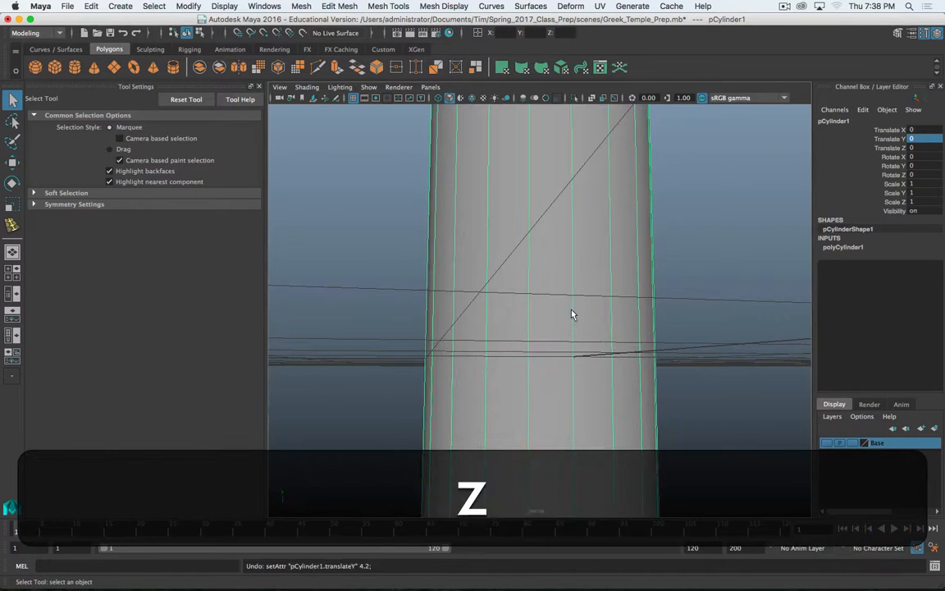
pyautogui.scroll(-8, 526, 367)
pyautogui.keyDown('alt'); pyautogui.moveTo(524, 347); pyautogui.dragTo(571, 345); pyautogui.keyUp('alt')
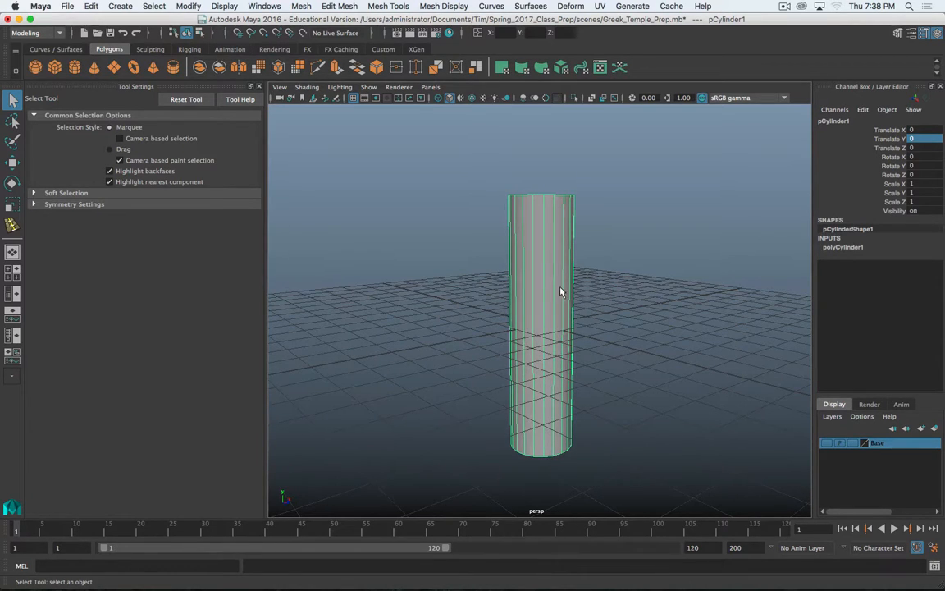
# - Raise the cylinder along Y to about 4.19, above the base slab, and switch to the front view
pyautogui.press('w')
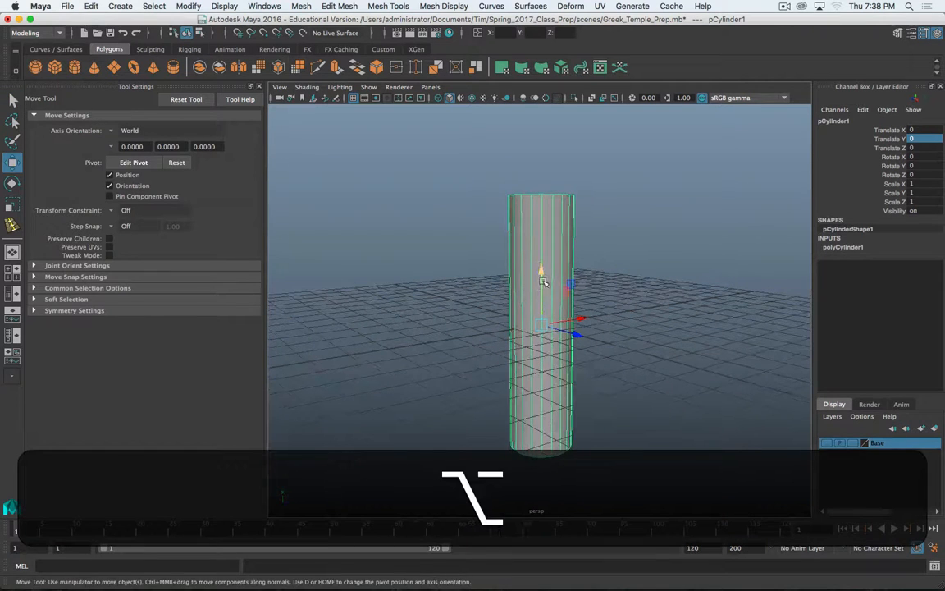
pyautogui.moveTo(543, 281); pyautogui.dragTo(543, 128)
pyautogui.press('space')
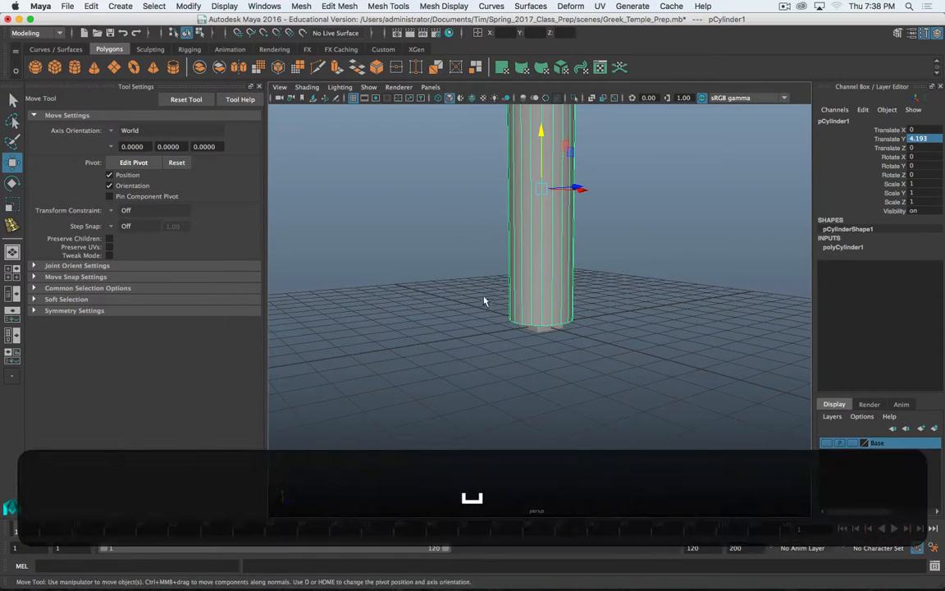
pyautogui.press('space')
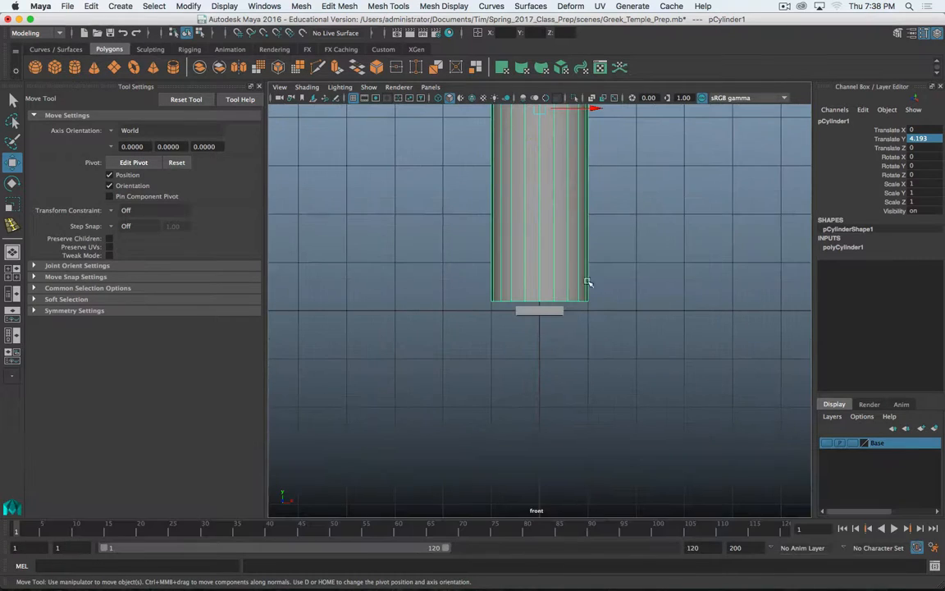
# - In the front view, show wireframe and fine-tune the cylinder's height to about 4.10 so its bottom meets the slab's top
pyautogui.keyDown('alt'); pyautogui.moveTo(606, 243); pyautogui.dragTo(609, 302, button='middle'); pyautogui.keyUp('alt')
pyautogui.moveTo(639, 266); pyautogui.dragTo(639, 271, button='middle')
pyautogui.scroll(6, 627, 310)
pyautogui.keyDown('alt'); pyautogui.moveTo(622, 345); pyautogui.dragTo(596, 231, button='middle'); pyautogui.keyUp('alt')
pyautogui.scroll(5, 584, 272)
pyautogui.press('4')
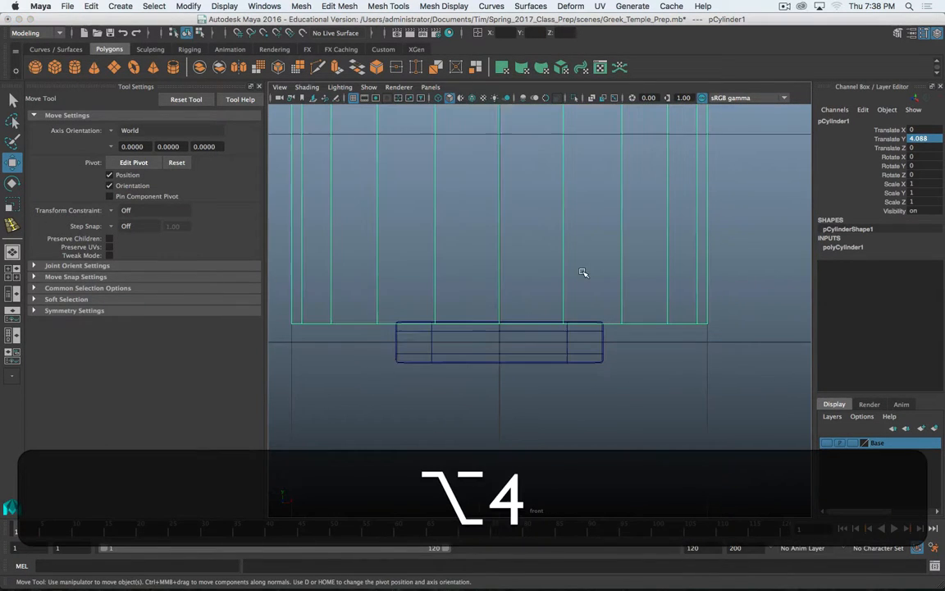
pyautogui.scroll(5, 599, 272)
pyautogui.moveTo(614, 274); pyautogui.dragTo(655, 286, button='middle')
pyautogui.scroll(-15, 656, 263)
pyautogui.scroll(5, 654, 261)
pyautogui.scroll(5, 639, 300)
pyautogui.keyDown('alt'); pyautogui.moveTo(654, 287); pyautogui.dragTo(628, 289); pyautogui.keyUp('alt')
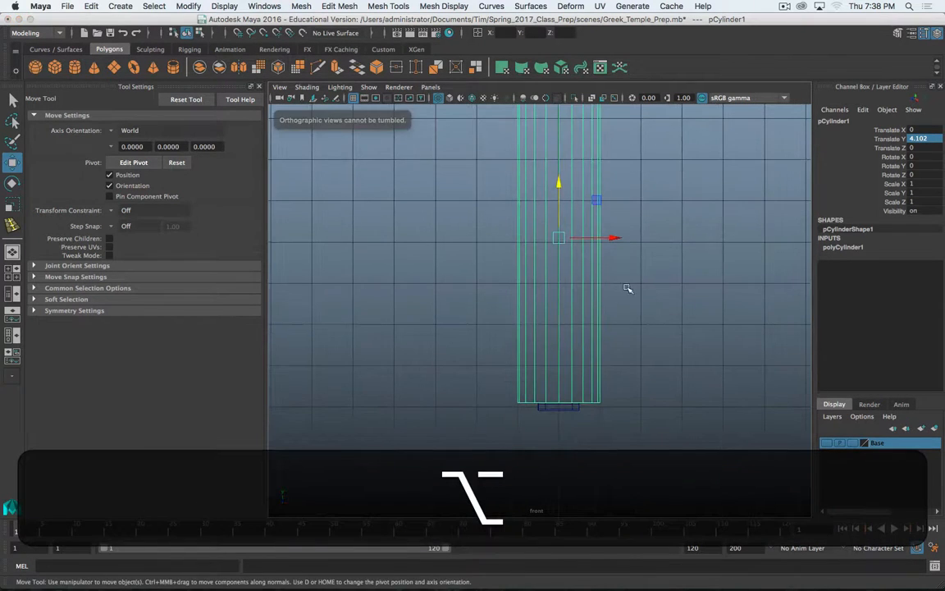
# - Return to the perspective view and inspect how the cylinder sits on the base slab from below and the side
pyautogui.hotkey('alt', 'space')
pyautogui.press('space')
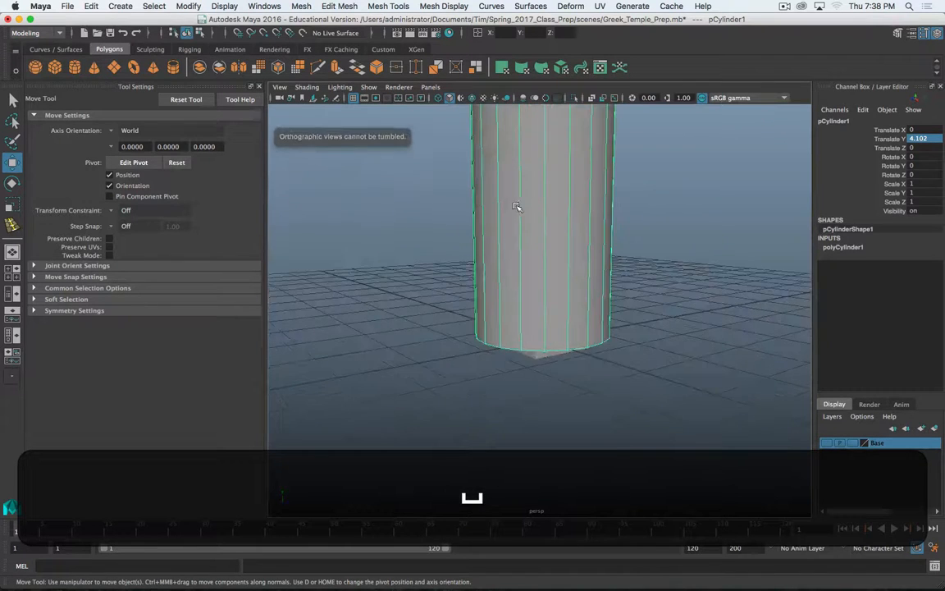
pyautogui.keyDown('alt'); pyautogui.moveTo(516, 206); pyautogui.dragTo(567, 366); pyautogui.keyUp('alt')
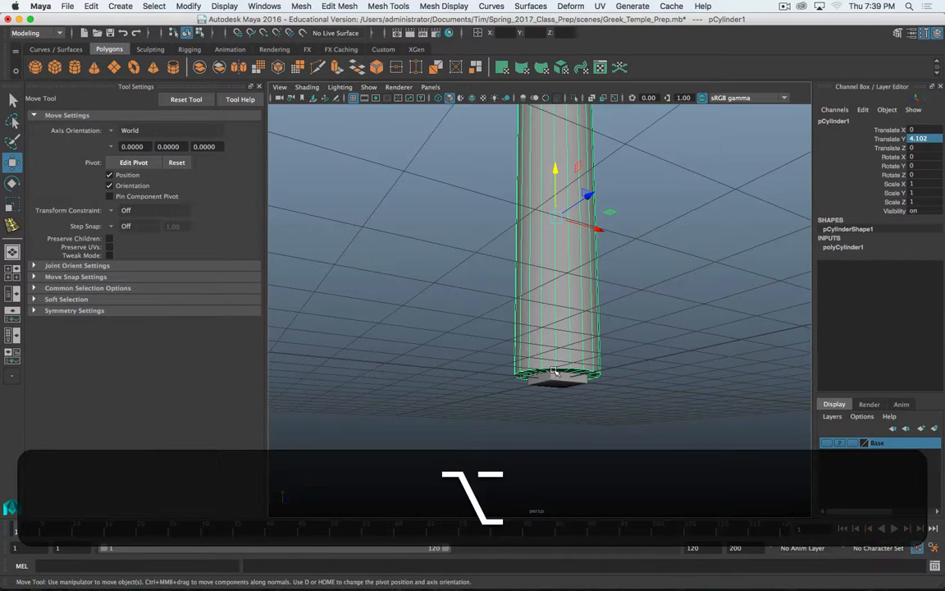
pyautogui.keyDown('alt'); pyautogui.moveTo(554, 374); pyautogui.dragTo(496, 316); pyautogui.keyUp('alt')
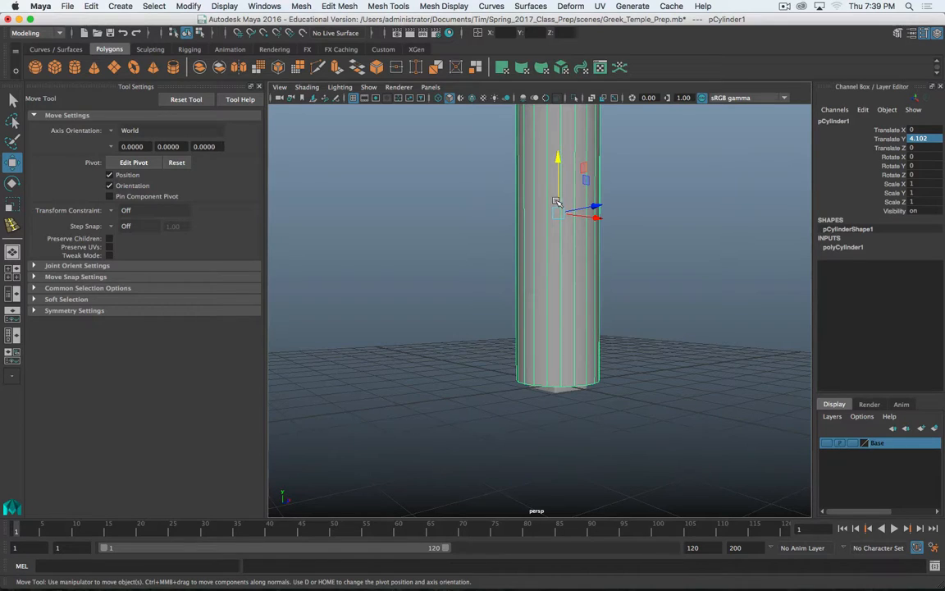
pyautogui.click(263, 34)
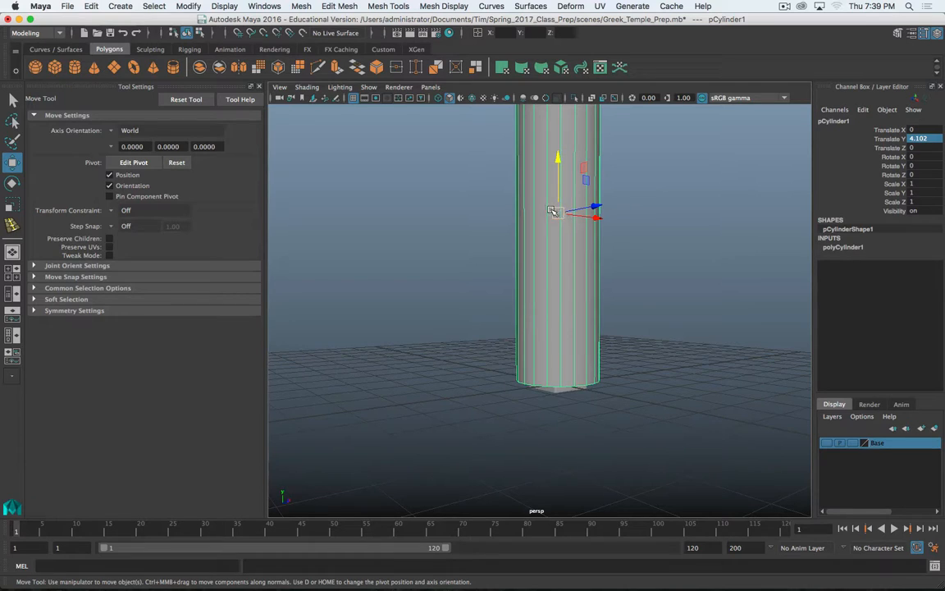
# - Turn on point snapping and move the cylinder's pivot down to the centre of its bottom cap
pyautogui.click(264, 34)
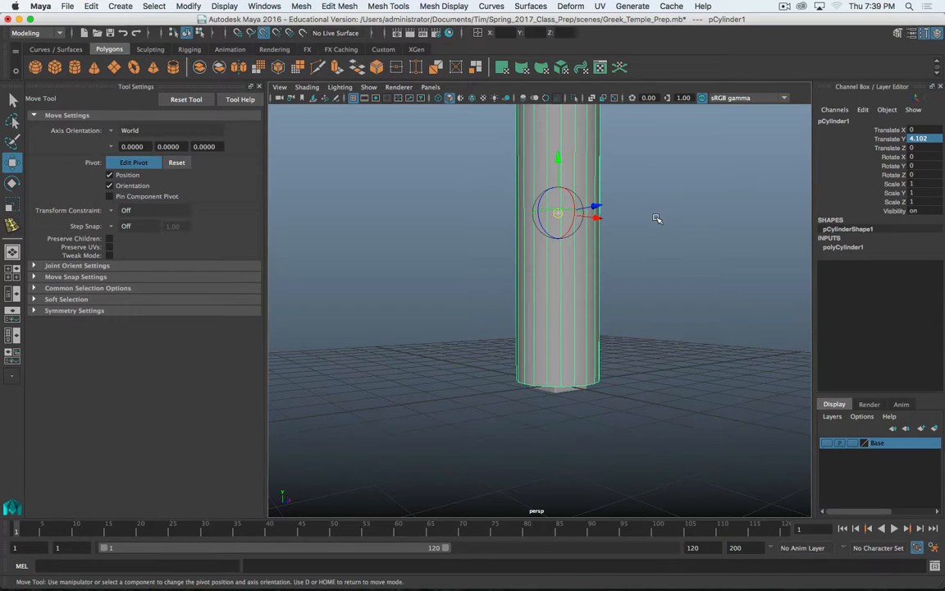
pyautogui.press('d')
pyautogui.moveTo(557, 164); pyautogui.dragTo(555, 381)
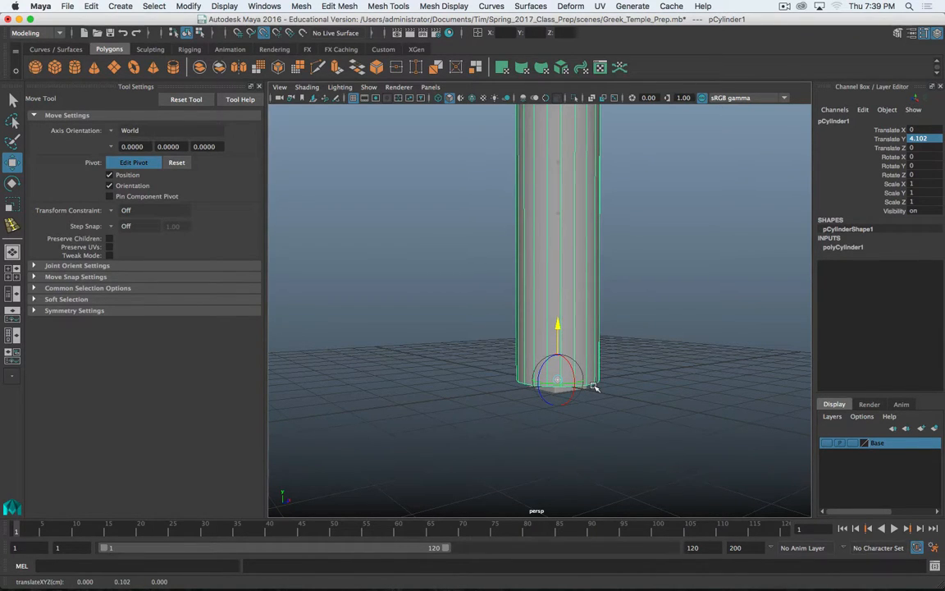
pyautogui.scroll(-5, 605, 403)
pyautogui.scroll(12, 606, 406)
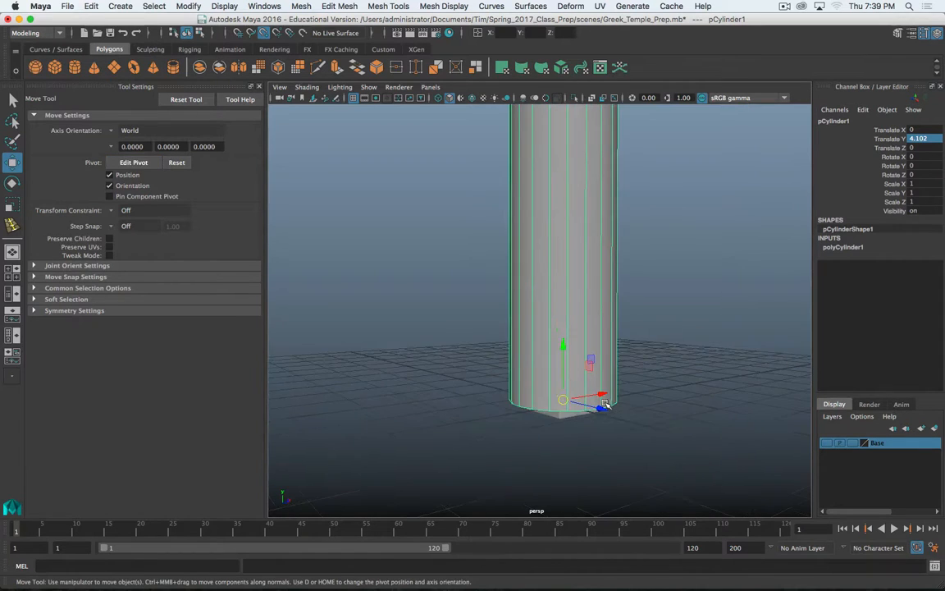
# - Inspect the contact between the cylinder's bottom and the base slab from below and close up in the front view
pyautogui.keyDown('alt'); pyautogui.moveTo(599, 417); pyautogui.dragTo(519, 249, button='middle'); pyautogui.keyUp('alt')
pyautogui.scroll(-3, 519, 249)
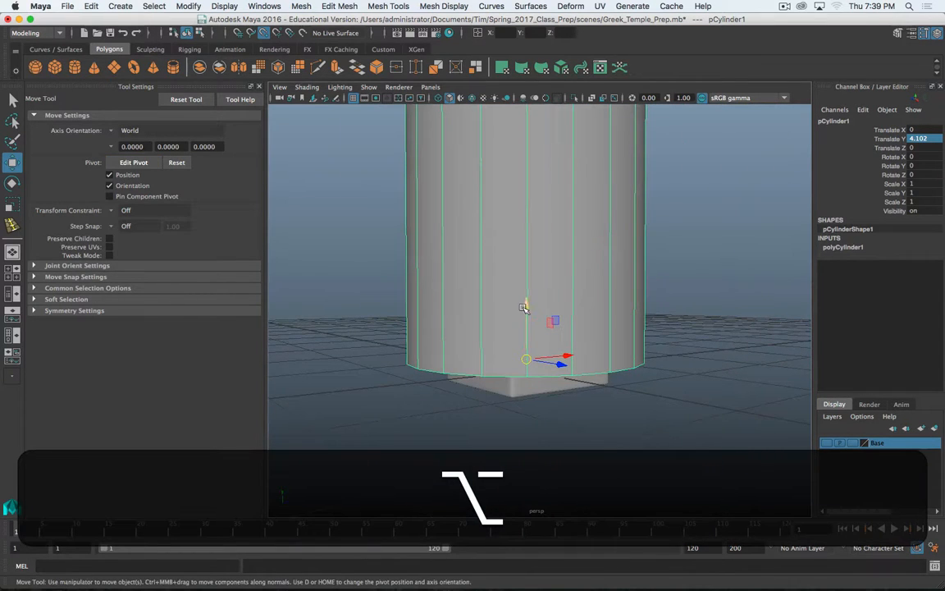
pyautogui.keyDown('alt'); pyautogui.moveTo(520, 324); pyautogui.dragTo(669, 280); pyautogui.keyUp('alt')
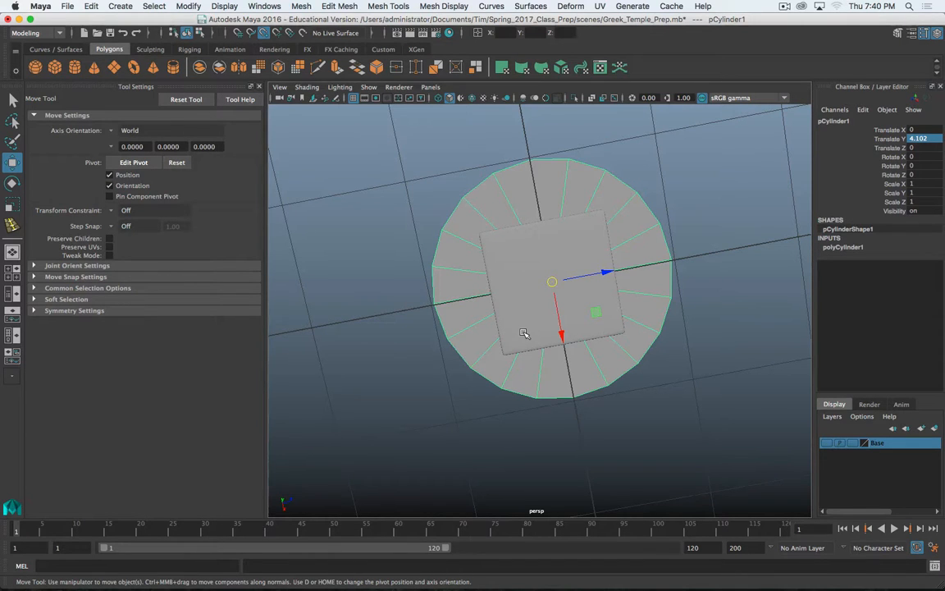
pyautogui.keyDown('alt'); pyautogui.moveTo(524, 332); pyautogui.dragTo(550, 332); pyautogui.keyUp('alt')
pyautogui.press('space')
pyautogui.press('space')
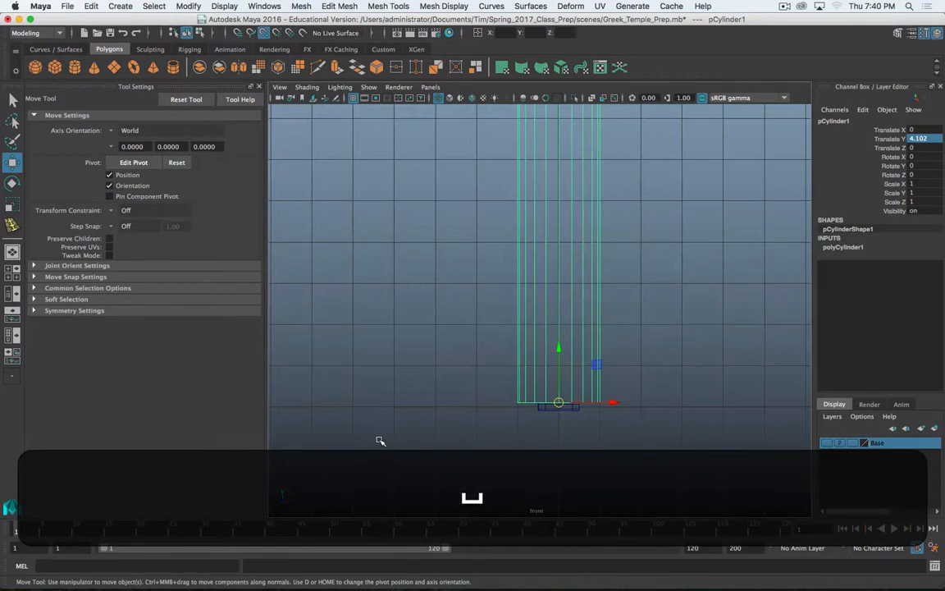
pyautogui.scroll(5, 480, 432)
pyautogui.keyDown('alt'); pyautogui.moveTo(588, 427); pyautogui.dragTo(559, 123, button='middle'); pyautogui.keyUp('alt')
pyautogui.scroll(5, 546, 218)
pyautogui.keyDown('alt'); pyautogui.moveTo(603, 412); pyautogui.dragTo(588, 327, button='middle'); pyautogui.keyUp('alt')
pyautogui.scroll(4, 572, 262)
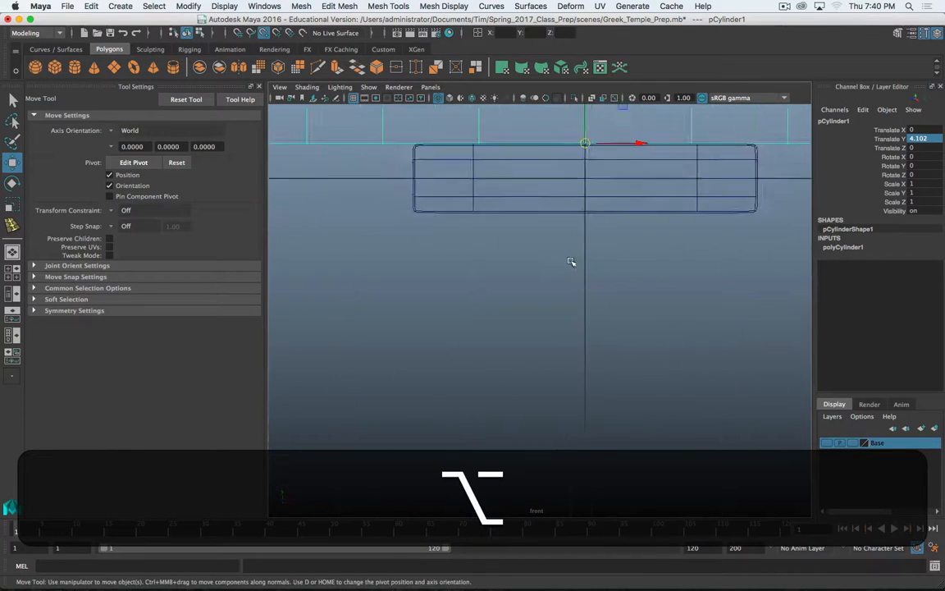
pyautogui.keyDown('alt'); pyautogui.moveTo(592, 209); pyautogui.dragTo(568, 284, button='middle'); pyautogui.keyUp('alt')
pyautogui.scroll(5, 572, 222)
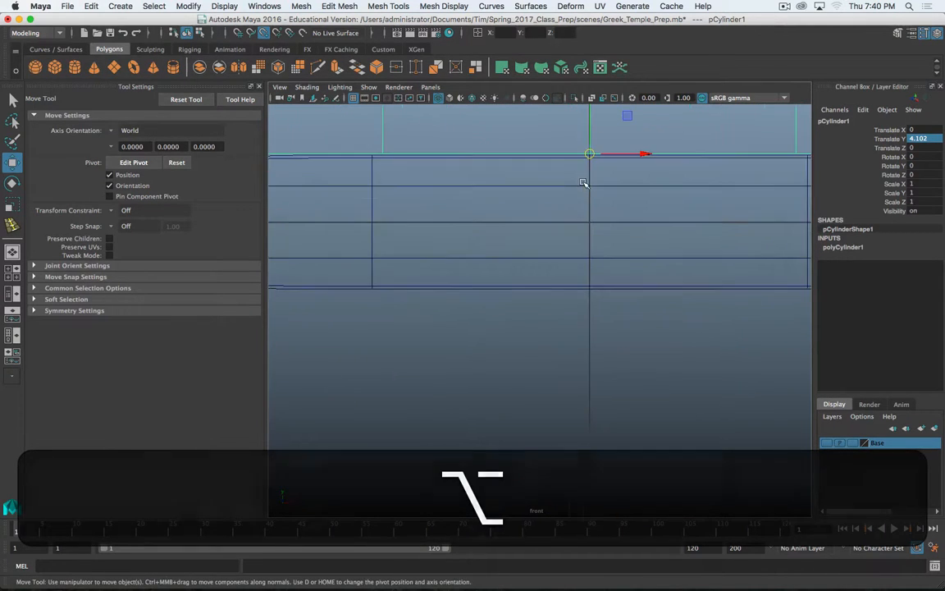
pyautogui.keyDown('alt'); pyautogui.moveTo(586, 182); pyautogui.dragTo(554, 273, button='middle'); pyautogui.keyUp('alt')
pyautogui.scroll(4, 557, 266)
pyautogui.scroll(-6, 542, 237)
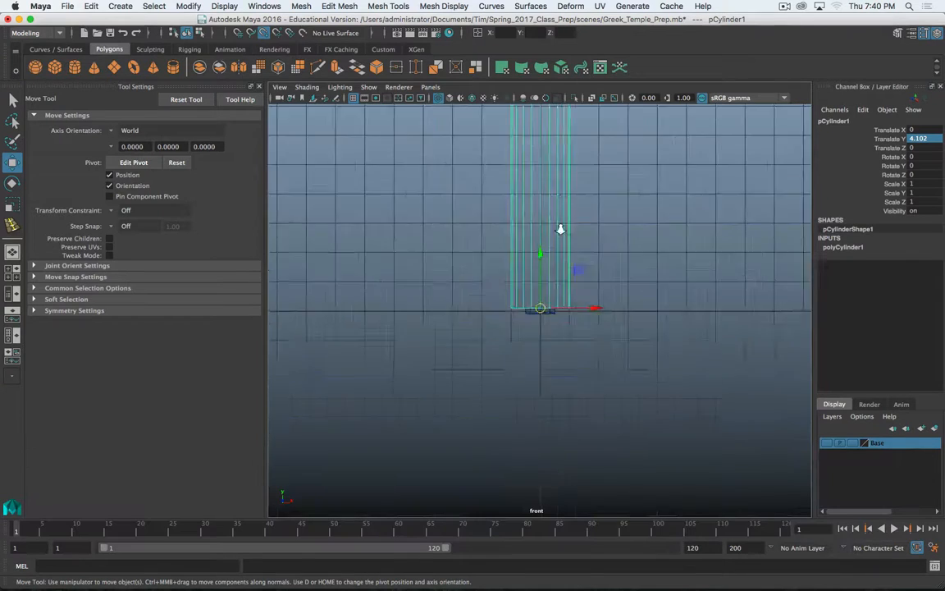
pyautogui.scroll(4, 559, 287)
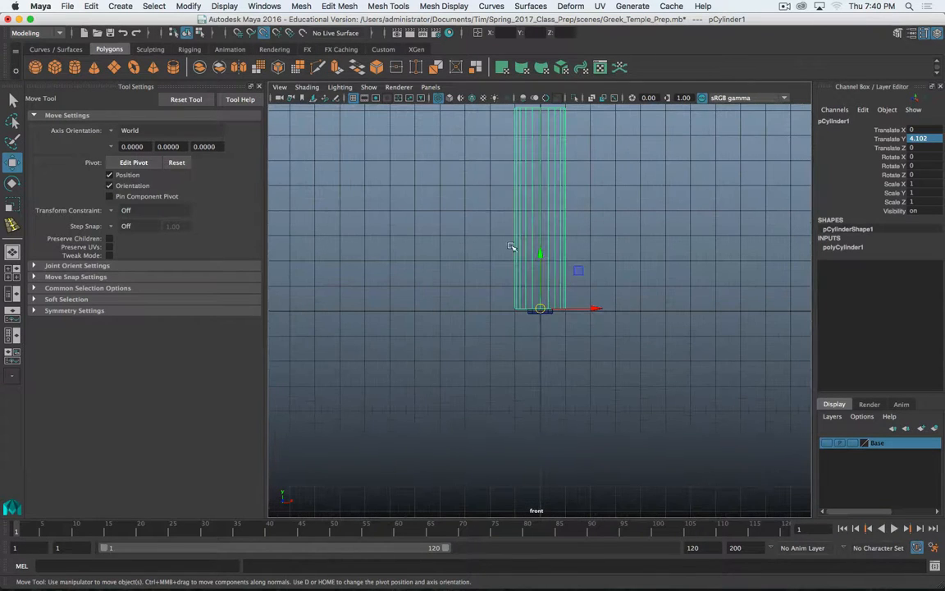
# - Turn off point snapping, raise the cylinder clear of the slab to Translate Y 5.27, and return to the perspective view
pyautogui.click(262, 35)
pyautogui.moveTo(541, 255); pyautogui.dragTo(543, 226)
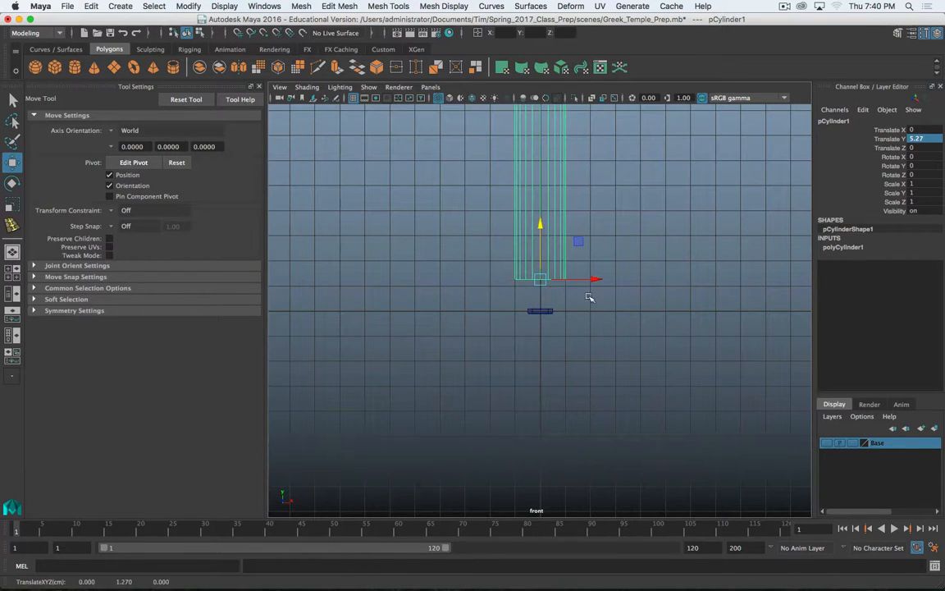
pyautogui.keyDown('alt'); pyautogui.moveTo(582, 333); pyautogui.dragTo(550, 333); pyautogui.keyUp('alt')
pyautogui.press('space')
pyautogui.press('space')
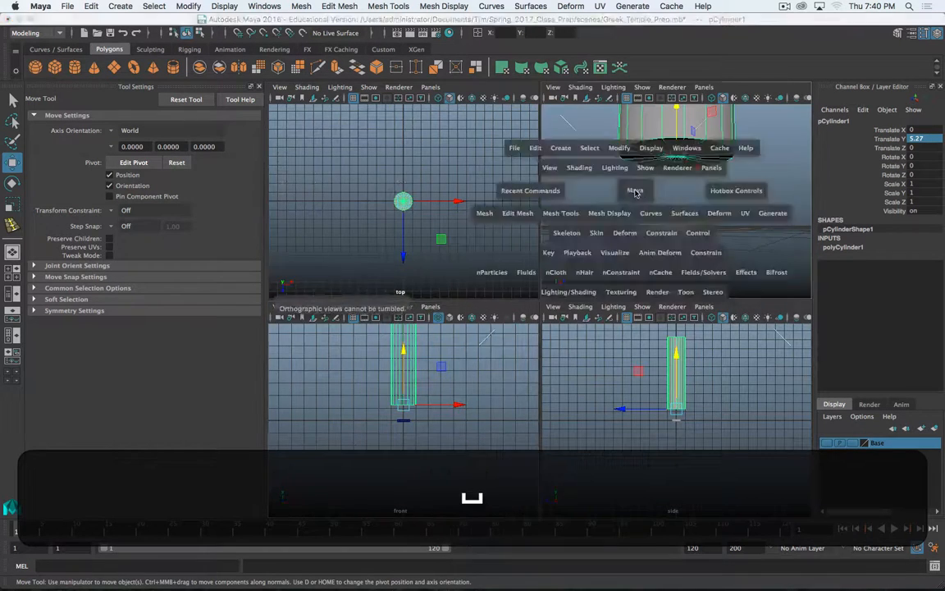
pyautogui.keyDown('alt'); pyautogui.moveTo(601, 224); pyautogui.dragTo(594, 241); pyautogui.keyUp('alt')
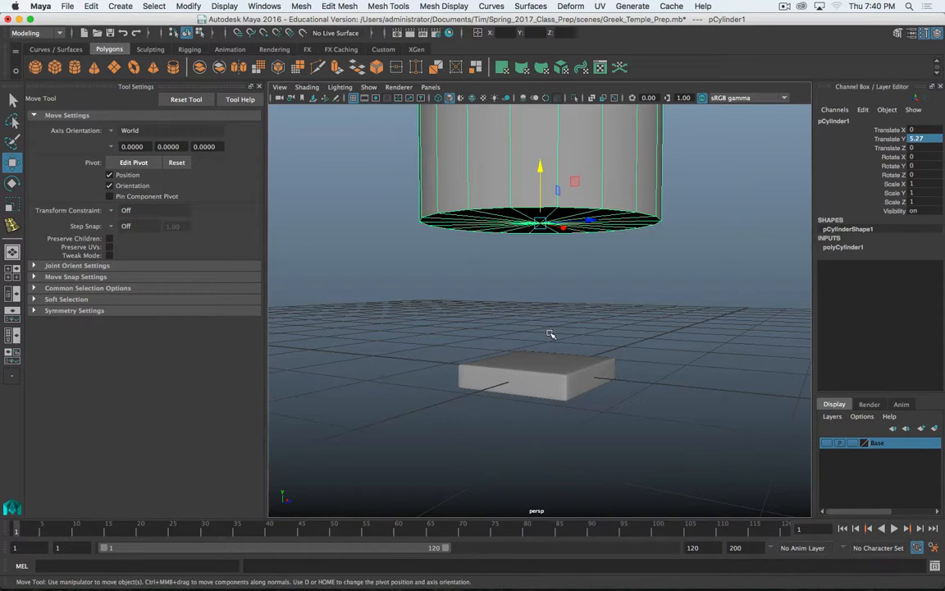
# - Turn off the base slab's smooth preview and point-snap the cylinder down onto the slab at Translate Y 4.072
pyautogui.click(545, 378)
pyautogui.press('1')
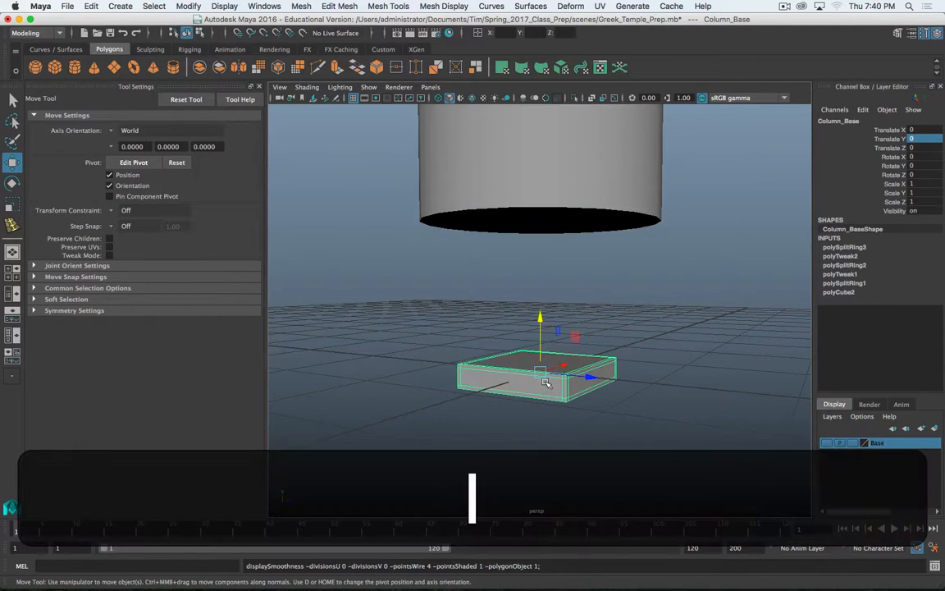
pyautogui.click(554, 173)
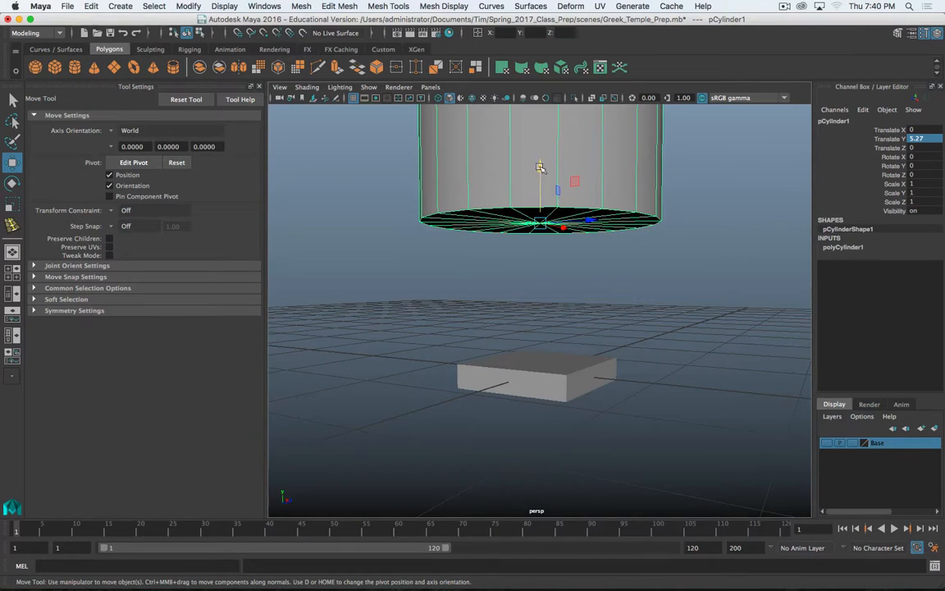
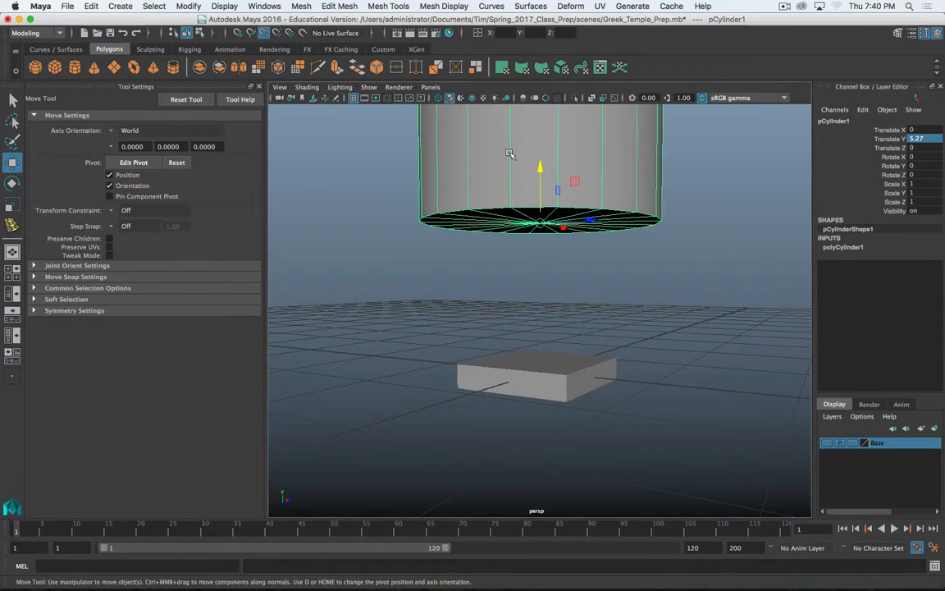
pyautogui.click(541, 169)
pyautogui.moveTo(541, 169); pyautogui.dragTo(563, 385)
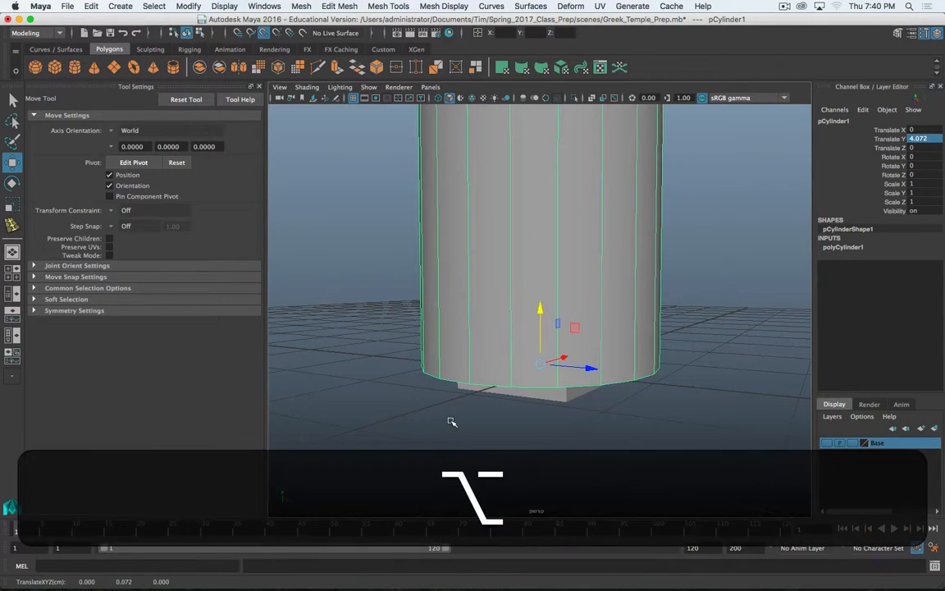
# - Show the model in wireframe to check the cylinder's bottom against the slab, and open the cylinder's creation attributes
pyautogui.hotkey('alt', '4')
pyautogui.scroll(10, 599, 351)
pyautogui.keyDown('alt'); pyautogui.moveTo(588, 388); pyautogui.dragTo(578, 308, button='middle'); pyautogui.keyUp('alt')
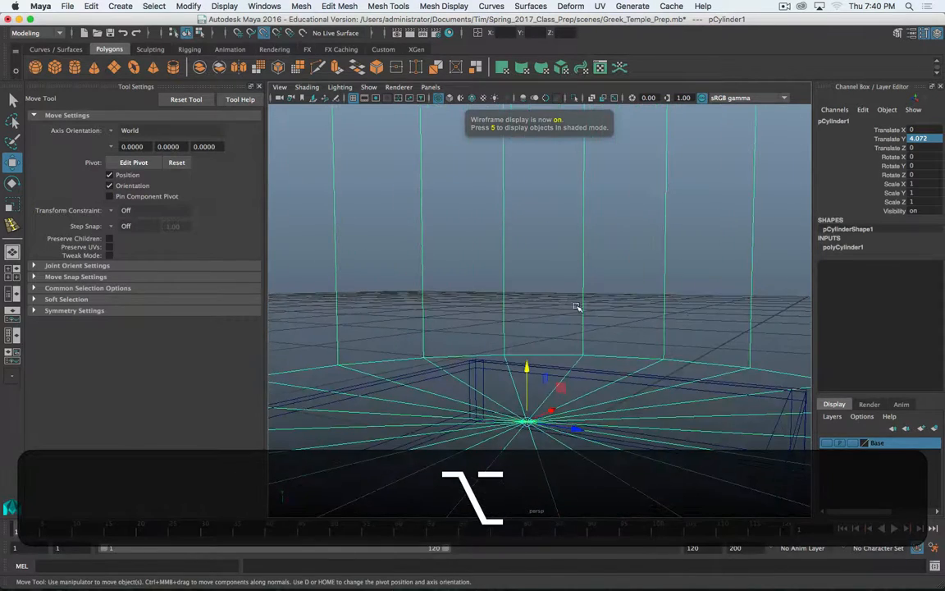
pyautogui.scroll(-3, 566, 436)
pyautogui.scroll(-6, 567, 435)
pyautogui.scroll(4, 566, 434)
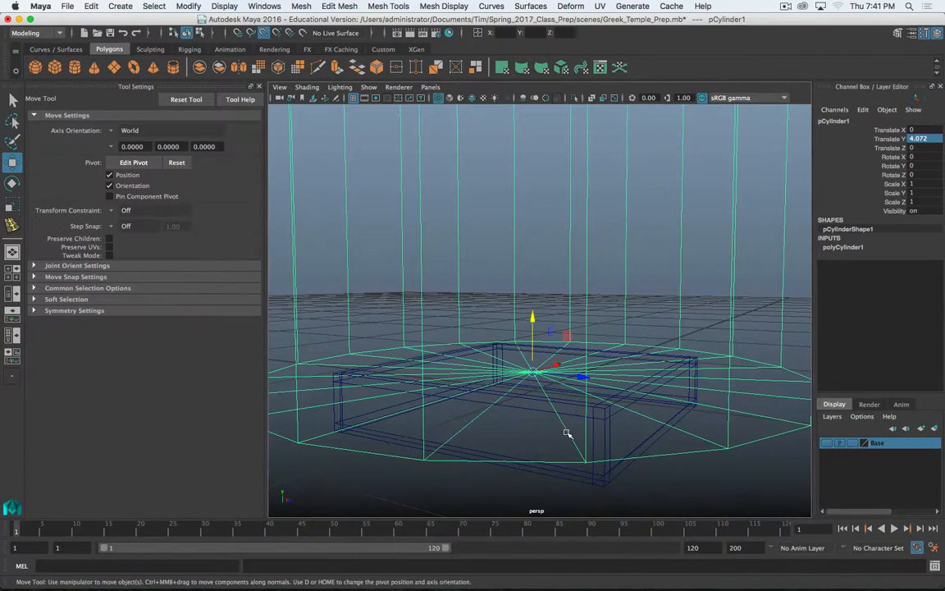
pyautogui.click(842, 247)
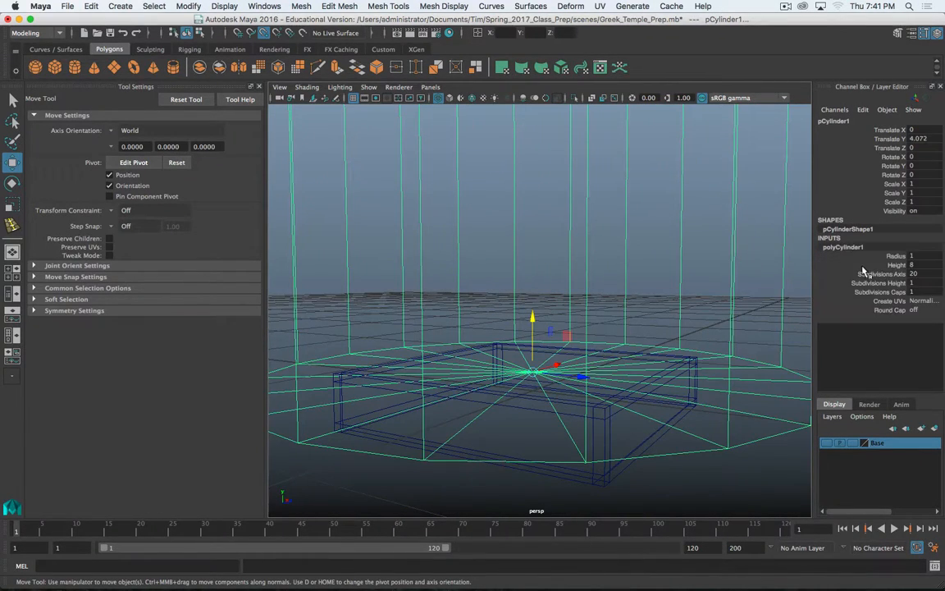
pyautogui.doubleClick(913, 265)
pyautogui.write('0.4')
pyautogui.press('Return')
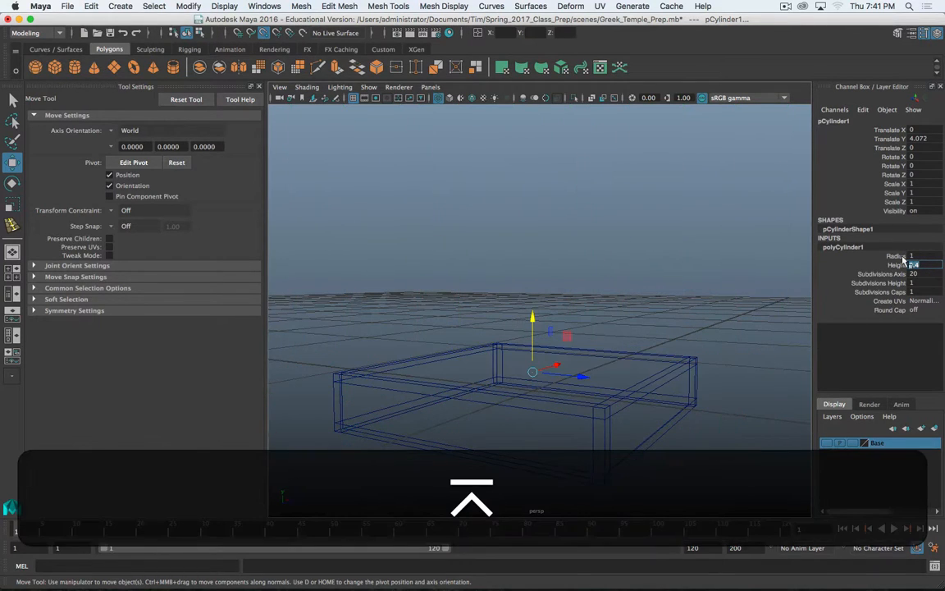
pyautogui.scroll(-5, 664, 294)
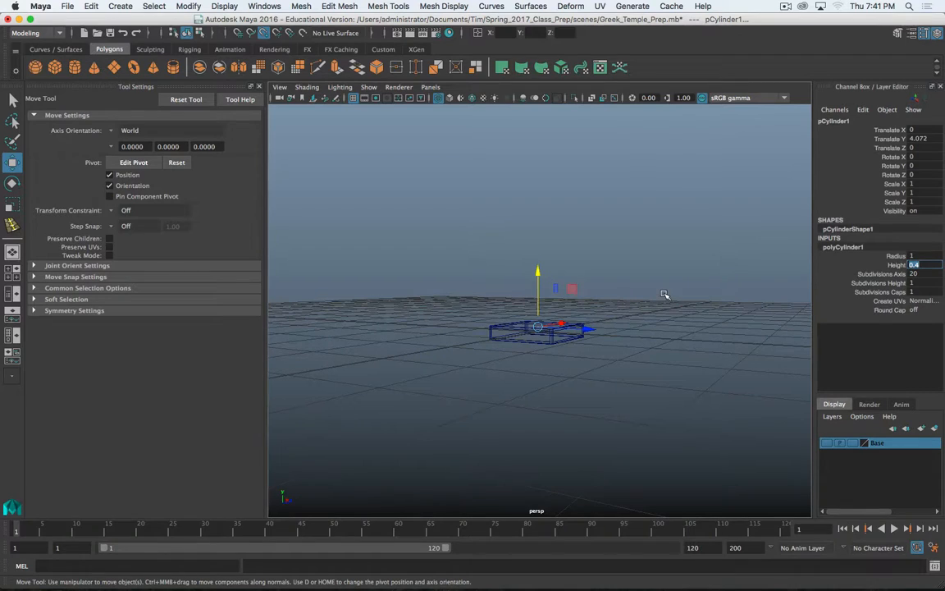
pyautogui.press('z')
pyautogui.press('z')
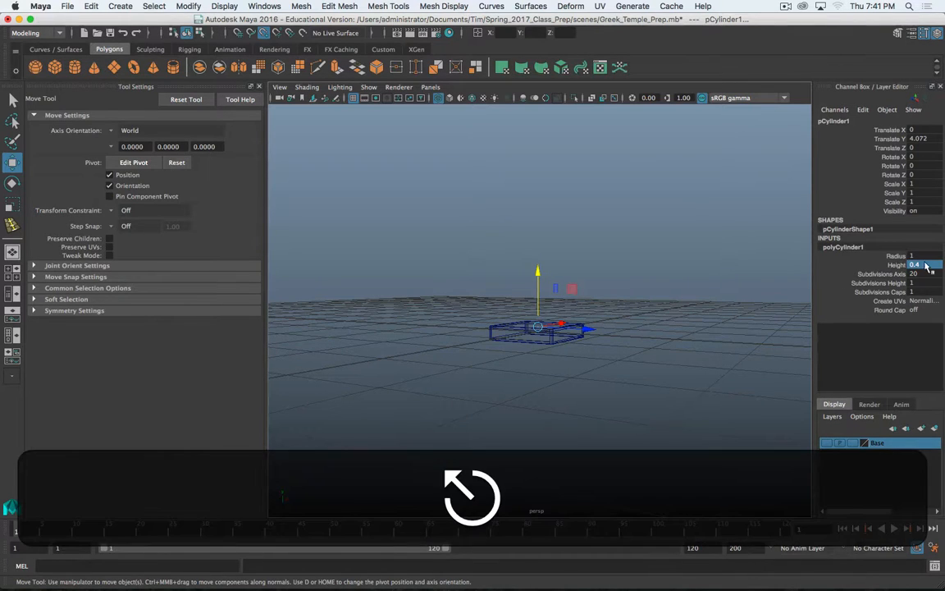
pyautogui.write('8')
pyautogui.press('Return')
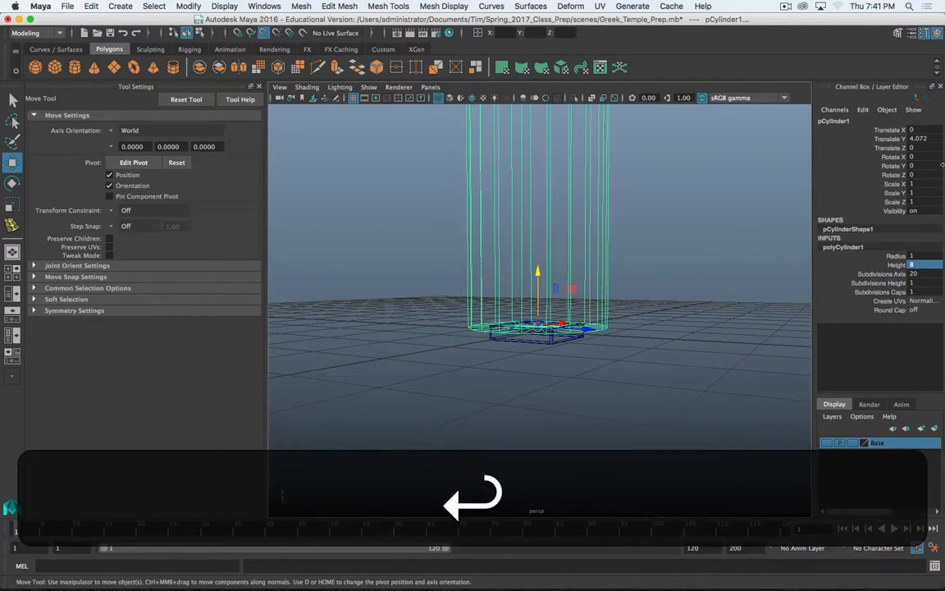
# - Set the cylinder's radius to 0.4 and switch the view back to shaded display
pyautogui.click(914, 255)
pyautogui.write('0.4')
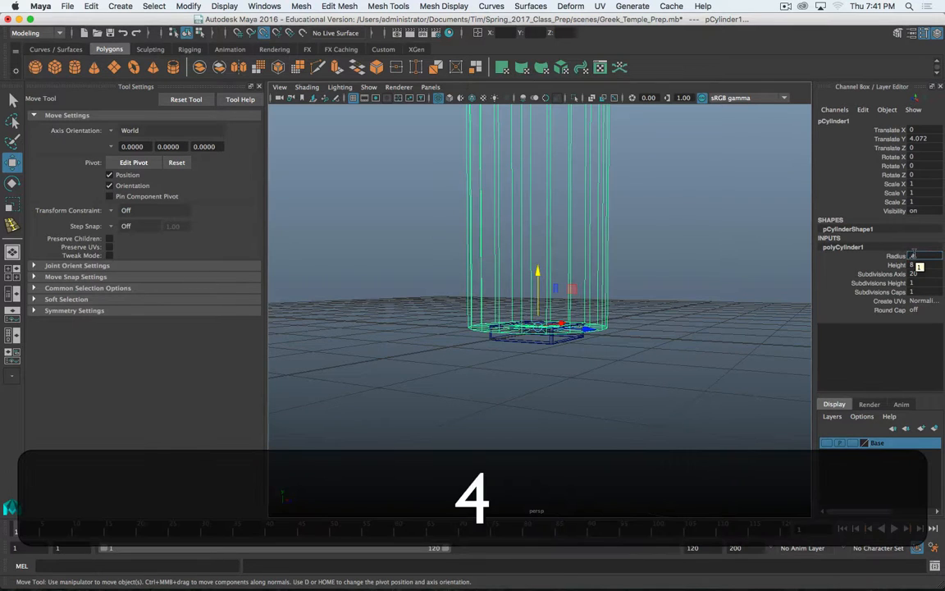
pyautogui.press('Return')
pyautogui.scroll(5, 542, 410)
pyautogui.scroll(-5, 545, 402)
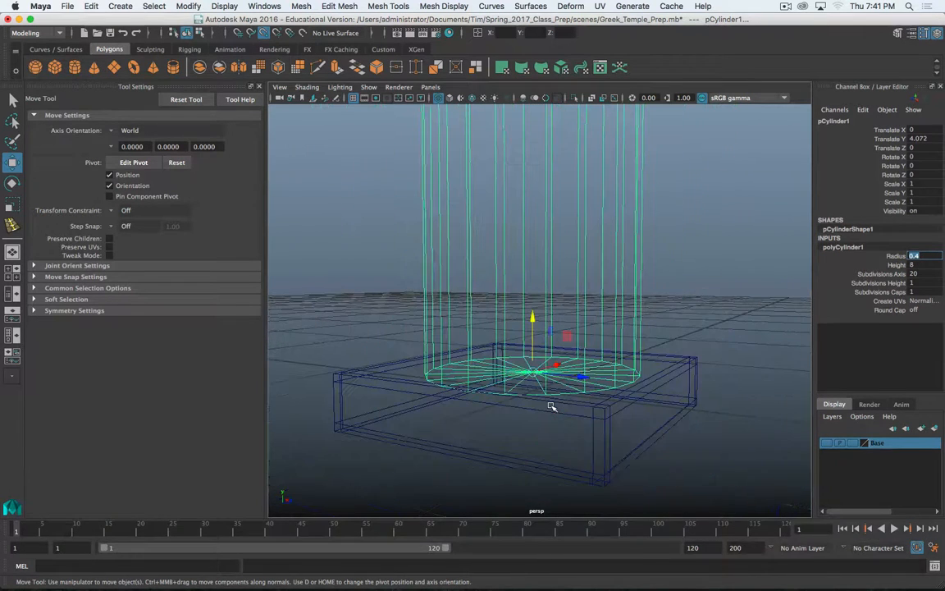
pyautogui.write('5')
pyautogui.press('Escape')
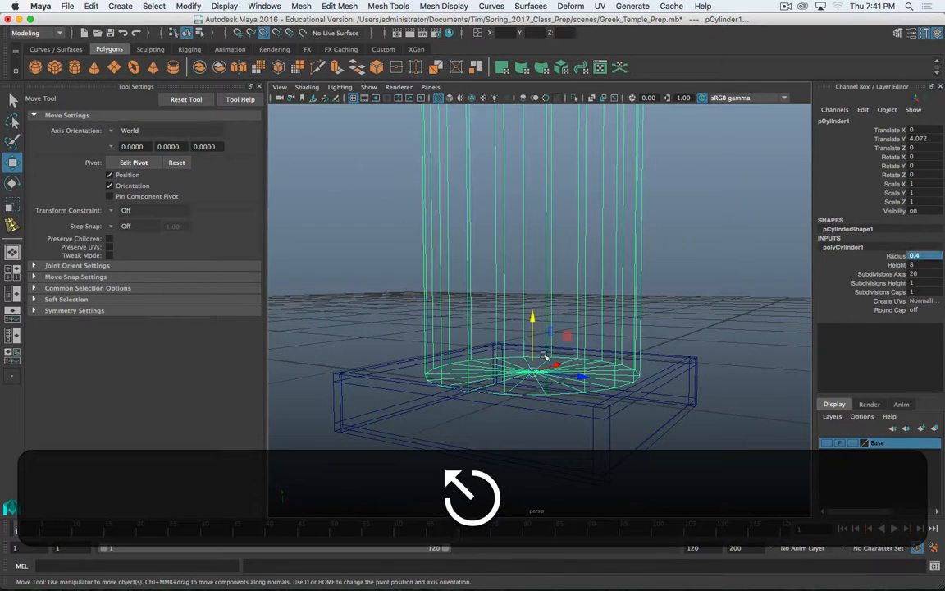
pyautogui.press('5')
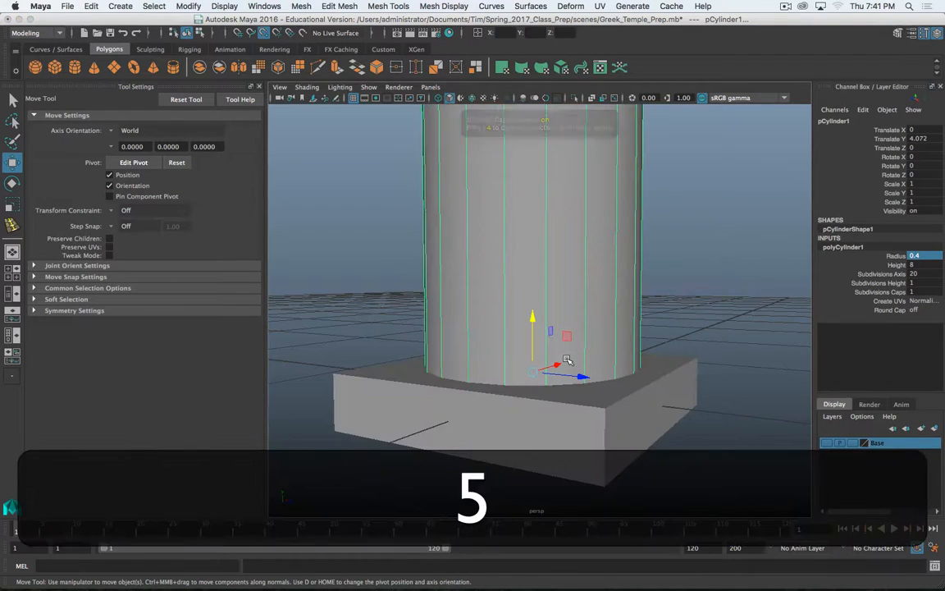
# - Snap the cylinder's bottom to the slab's top surface at Translate Y 4.1 and check the fit around the base
pyautogui.keyDown('alt'); pyautogui.moveTo(579, 376); pyautogui.dragTo(575, 327); pyautogui.keyUp('alt')
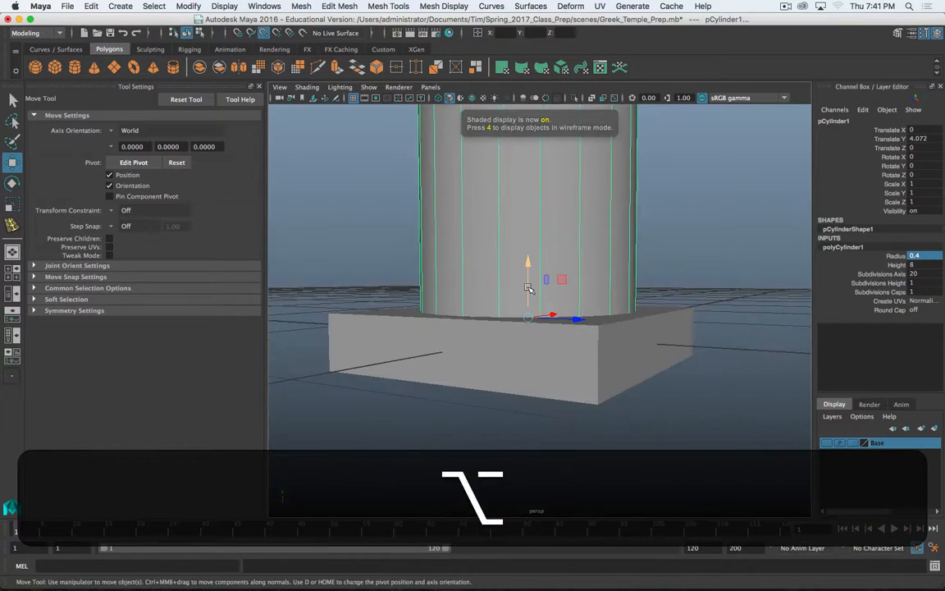
pyautogui.moveTo(529, 288); pyautogui.dragTo(587, 345)
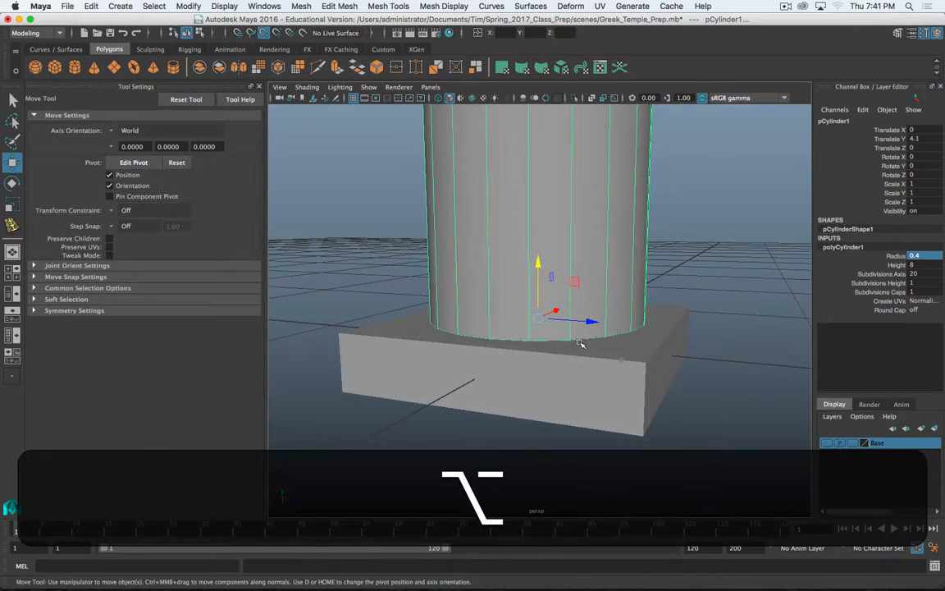
pyautogui.scroll(3, 579, 345)
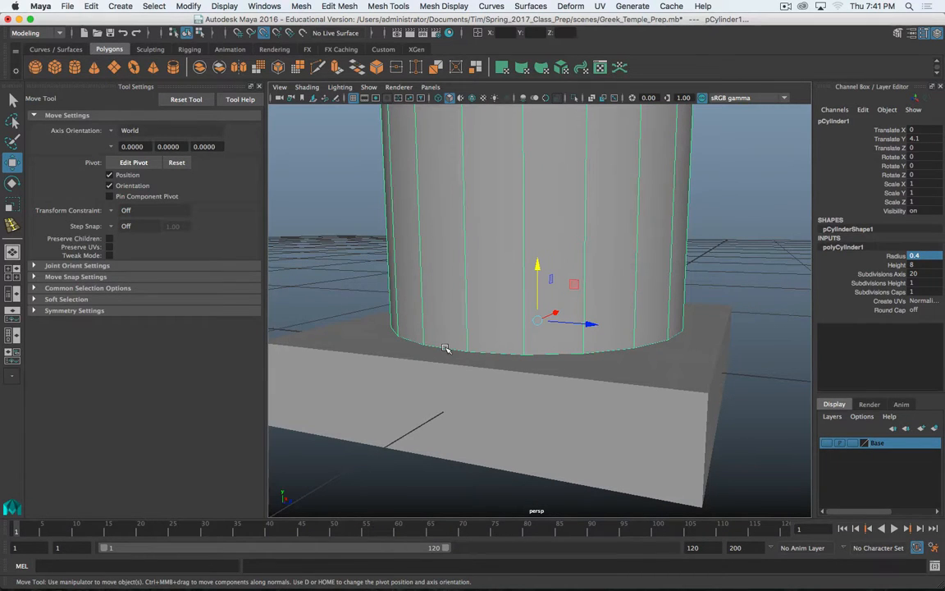
pyautogui.keyDown('alt'); pyautogui.moveTo(445, 348); pyautogui.dragTo(519, 356); pyautogui.keyUp('alt')
pyautogui.scroll(-8, 538, 357)
pyautogui.scroll(6, 538, 358)
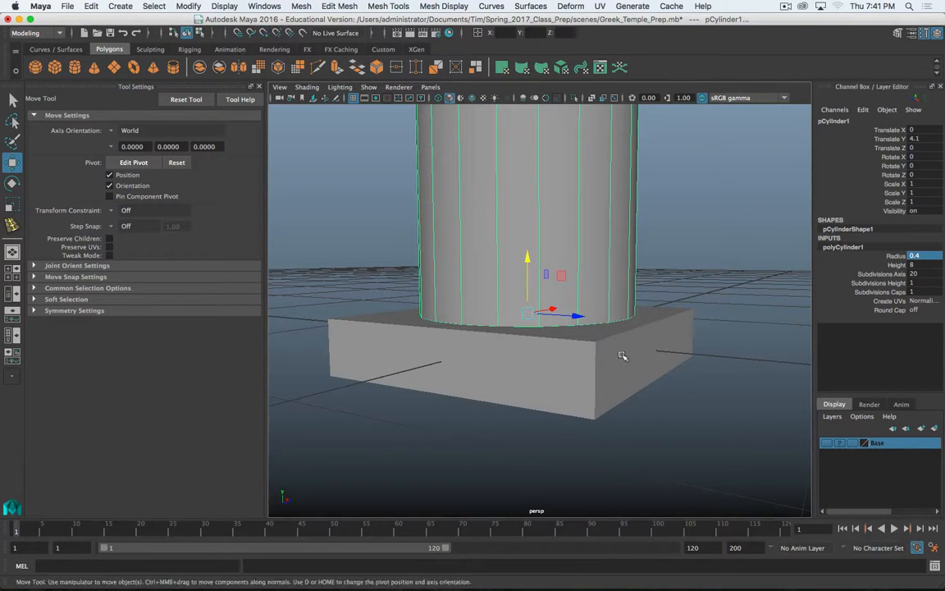
# - Raise the cylinder to Translate Y 4.6 and view its bottom cap from below
pyautogui.moveTo(526, 261); pyautogui.dragTo(527, 186)
pyautogui.keyDown('alt'); pyautogui.moveTo(544, 243); pyautogui.dragTo(589, 312); pyautogui.keyUp('alt')
pyautogui.keyDown('alt'); pyautogui.scroll(3, 589, 310); pyautogui.keyUp('alt')
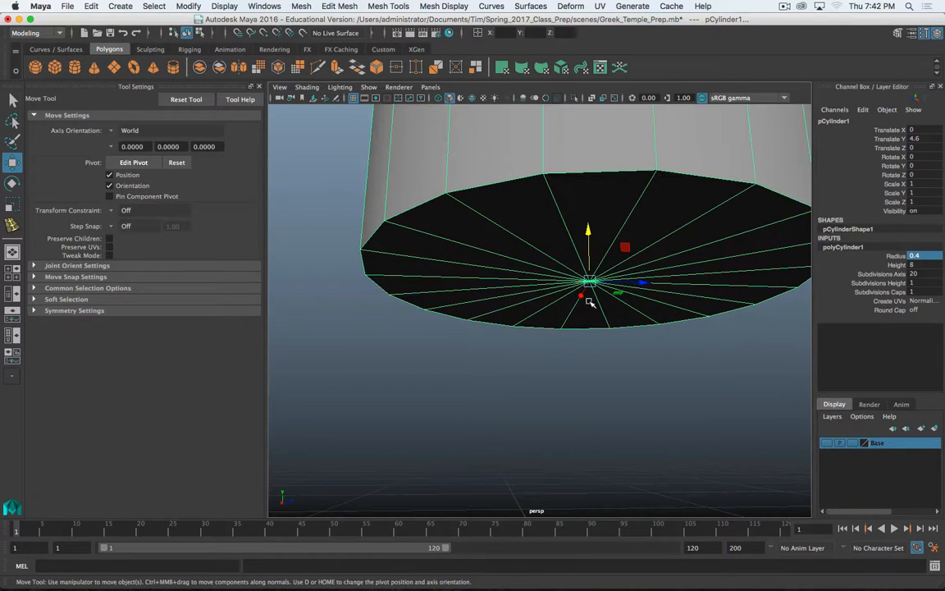
pyautogui.moveTo(541, 245); pyautogui.dragTo(549, 278, button='right')
pyautogui.click(610, 226)
pyautogui.keyDown('shift'); pyautogui.click(667, 223); pyautogui.keyUp('shift')
pyautogui.keyDown('shift'); pyautogui.click(720, 234); pyautogui.keyUp('shift')
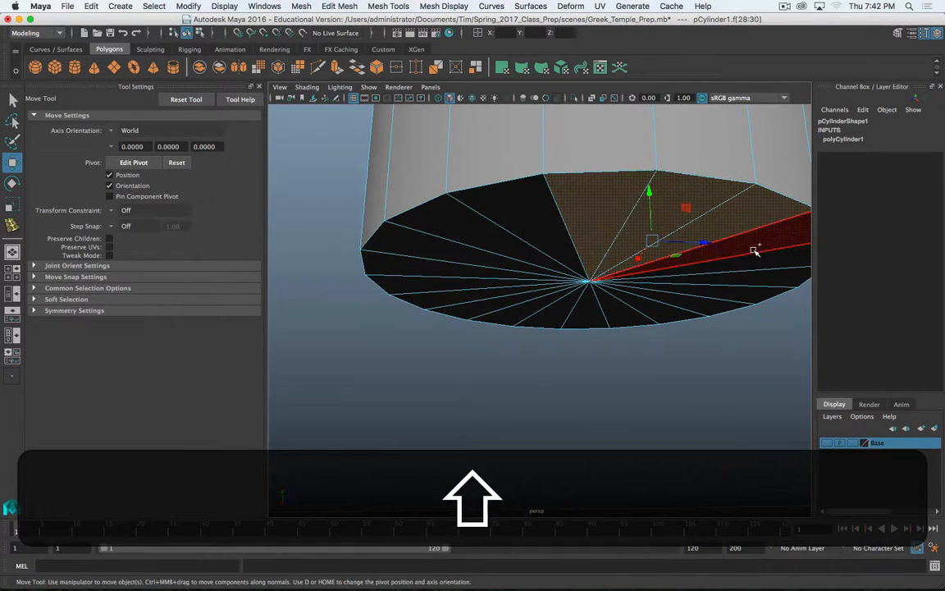
pyautogui.keyDown('shift'); pyautogui.click(753, 250); pyautogui.keyUp('shift')
pyautogui.keyDown('shift'); pyautogui.click(756, 264); pyautogui.keyUp('shift')
pyautogui.keyDown('shift'); pyautogui.click(754, 279); pyautogui.keyUp('shift')
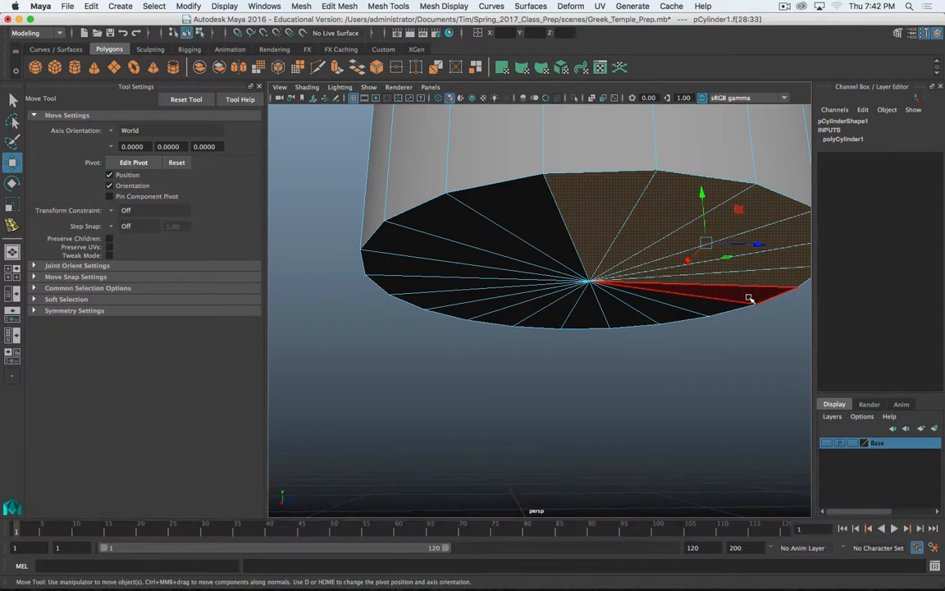
pyautogui.press('z')
pyautogui.press('z')
pyautogui.press('z')
pyautogui.press('z')
pyautogui.press('z')
pyautogui.press('z')
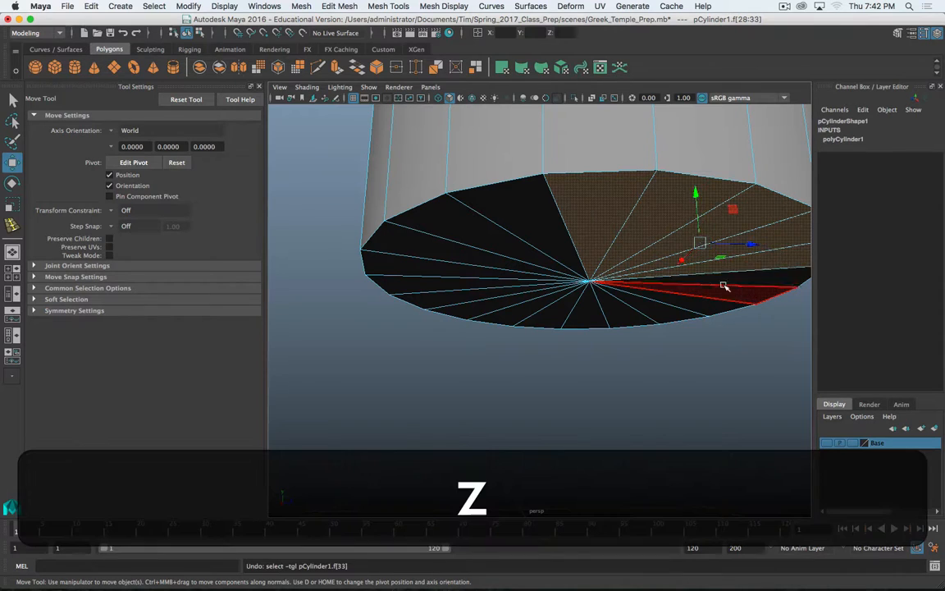
pyautogui.scroll(-10, 626, 326)
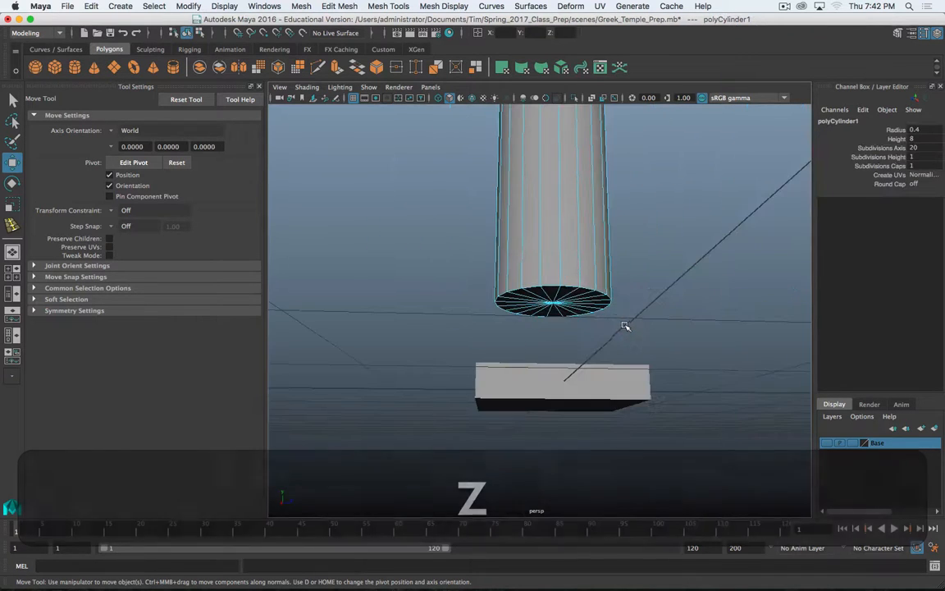
pyautogui.keyDown('alt'); pyautogui.moveTo(569, 225); pyautogui.dragTo(575, 398); pyautogui.keyUp('alt')
pyautogui.scroll(-3, 533, 291)
pyautogui.moveTo(495, 413); pyautogui.dragTo(631, 352)
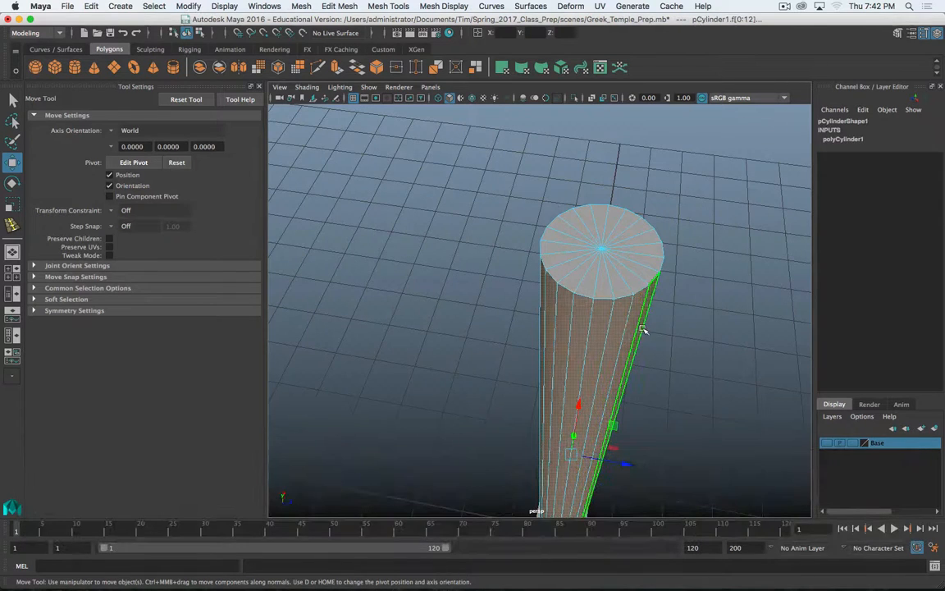
pyautogui.moveTo(591, 267); pyautogui.dragTo(638, 249, button='right')
# - Select the cylinder shaft, set its axis subdivisions to 32 and check the denser mesh
pyautogui.click(615, 364)
pyautogui.press('f')
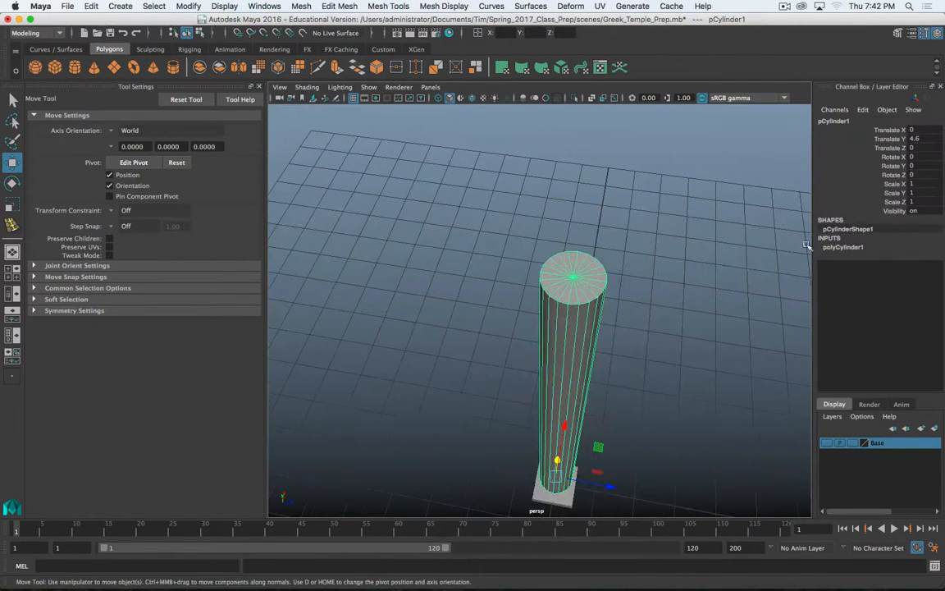
pyautogui.click(830, 249)
pyautogui.keyDown('alt'); pyautogui.moveTo(557, 394); pyautogui.dragTo(562, 358); pyautogui.keyUp('alt')
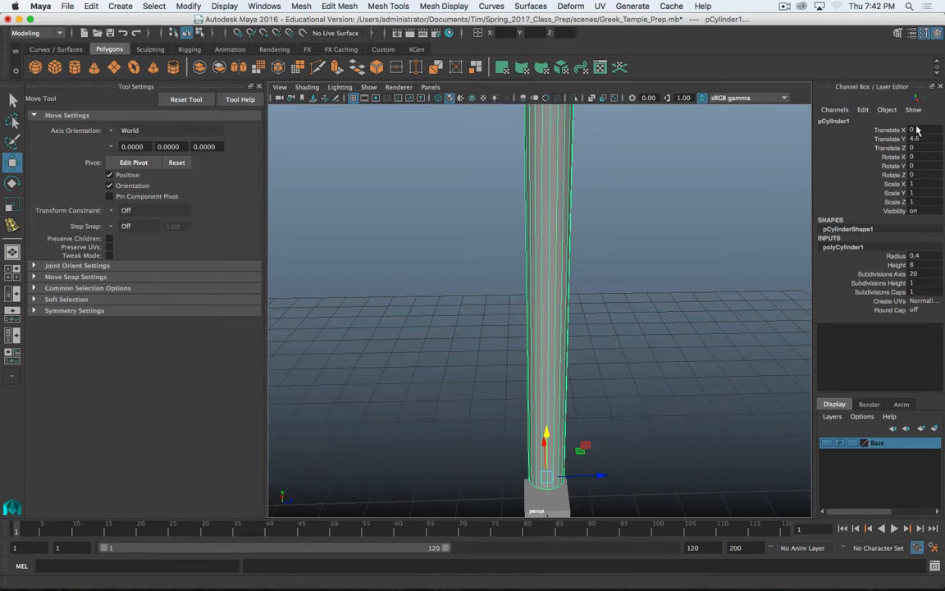
pyautogui.doubleClick(915, 273)
pyautogui.write('32')
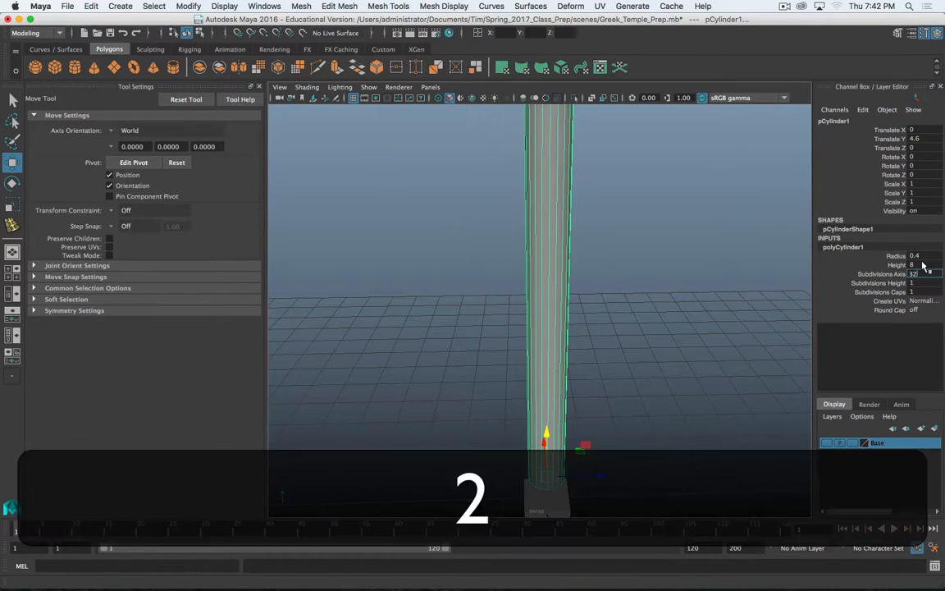
pyautogui.press('Return')
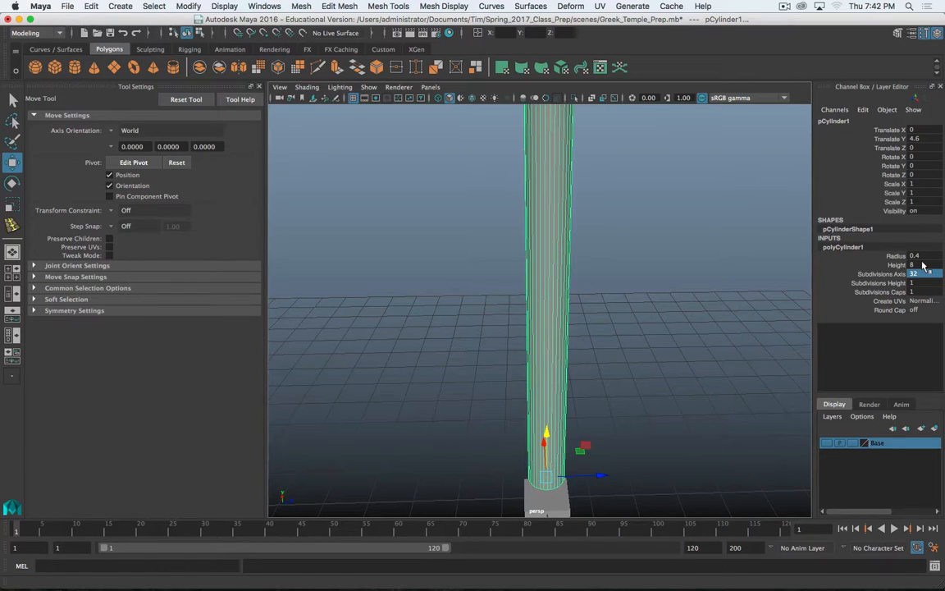
pyautogui.scroll(-3, 645, 313)
pyautogui.scroll(5, 646, 314)
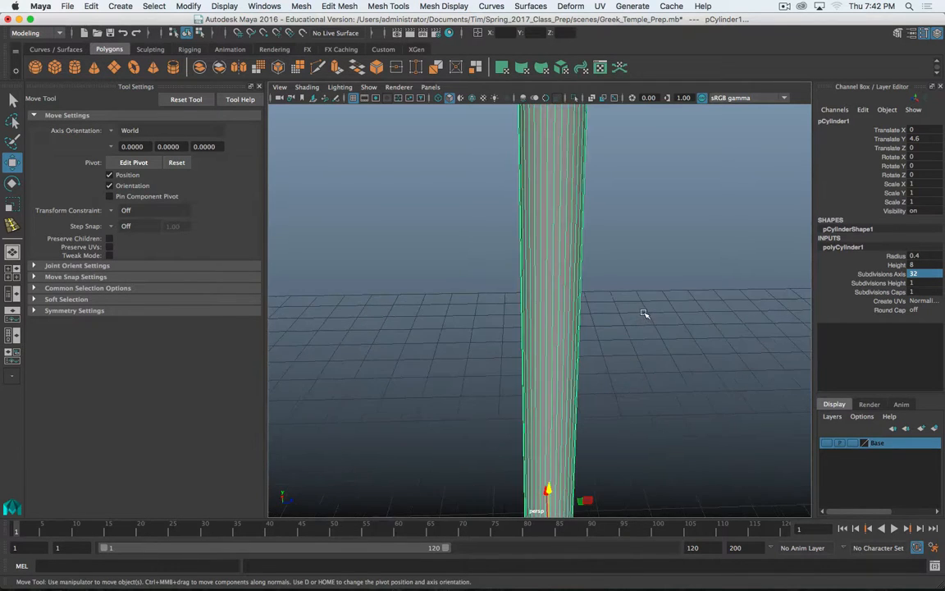
pyautogui.scroll(-2, 646, 313)
pyautogui.press('alt')
pyautogui.scroll(-2, 615, 302)
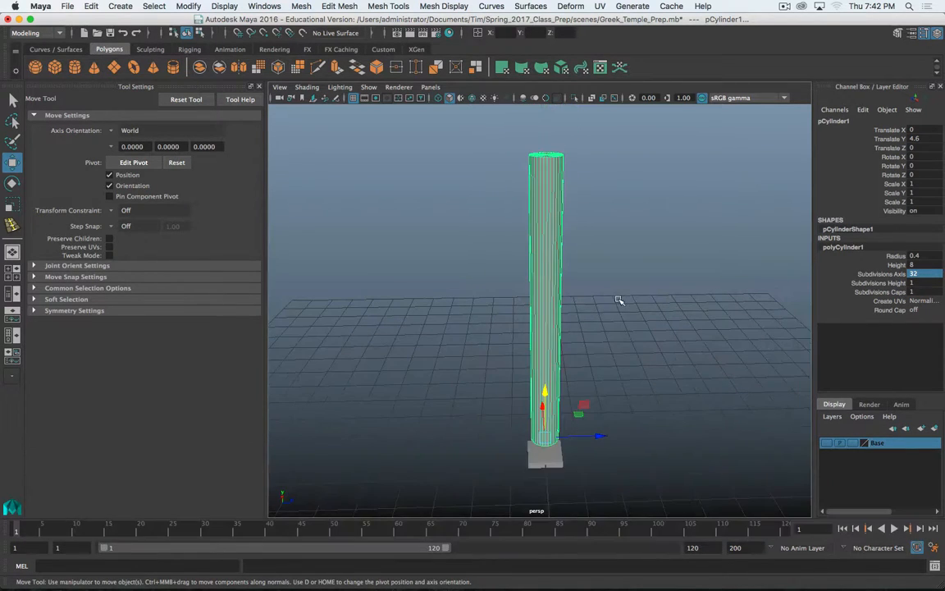
pyautogui.keyDown('alt'); pyautogui.moveTo(627, 270); pyautogui.dragTo(575, 261); pyautogui.keyUp('alt')
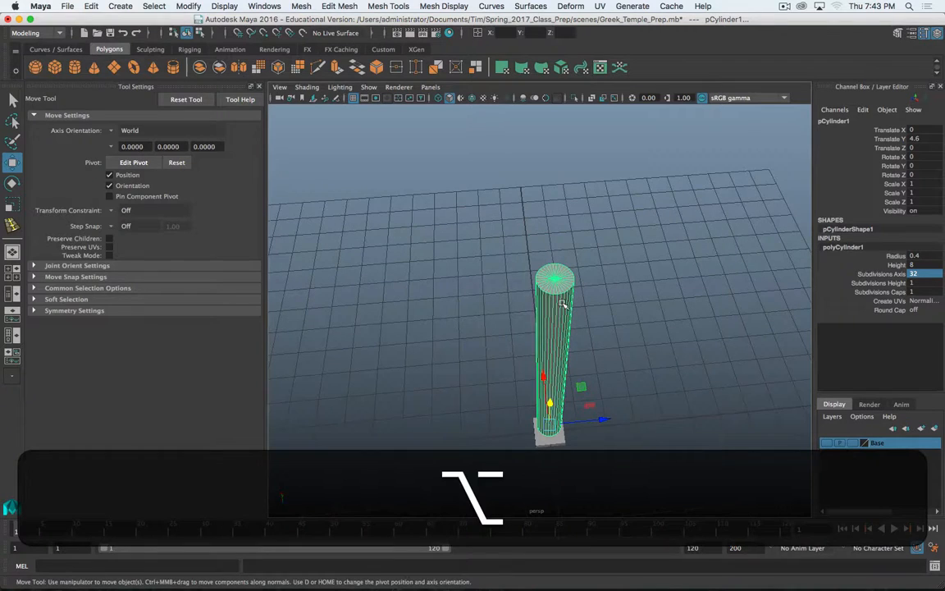
# - In the top view, select only the faces of the cylinder's two end caps through their shared centre and delete them
pyautogui.press('space')
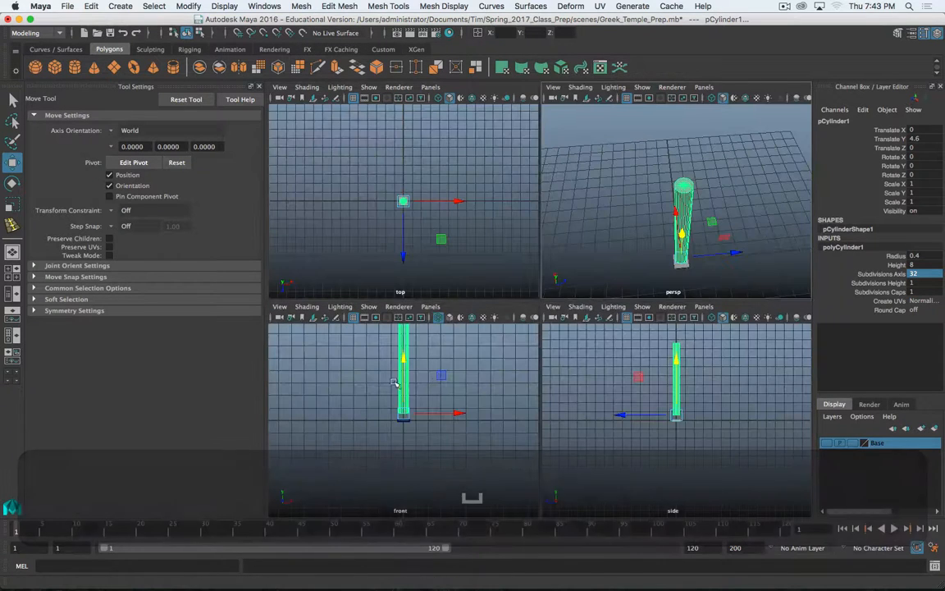
pyautogui.press('space')
pyautogui.scroll(6, 578, 328)
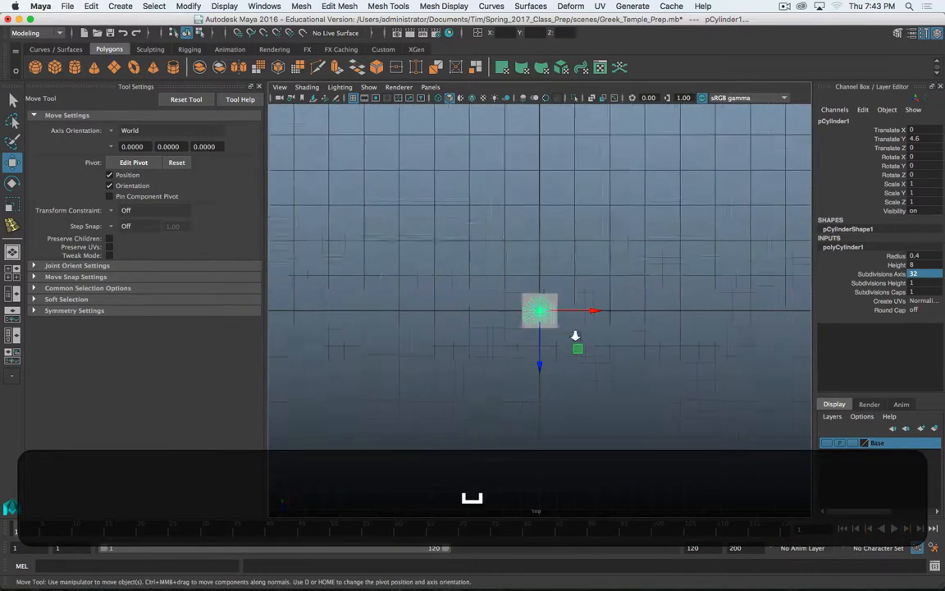
pyautogui.moveTo(581, 322); pyautogui.dragTo(582, 298, button='right')
pyautogui.moveTo(559, 310); pyautogui.dragTo(544, 334)
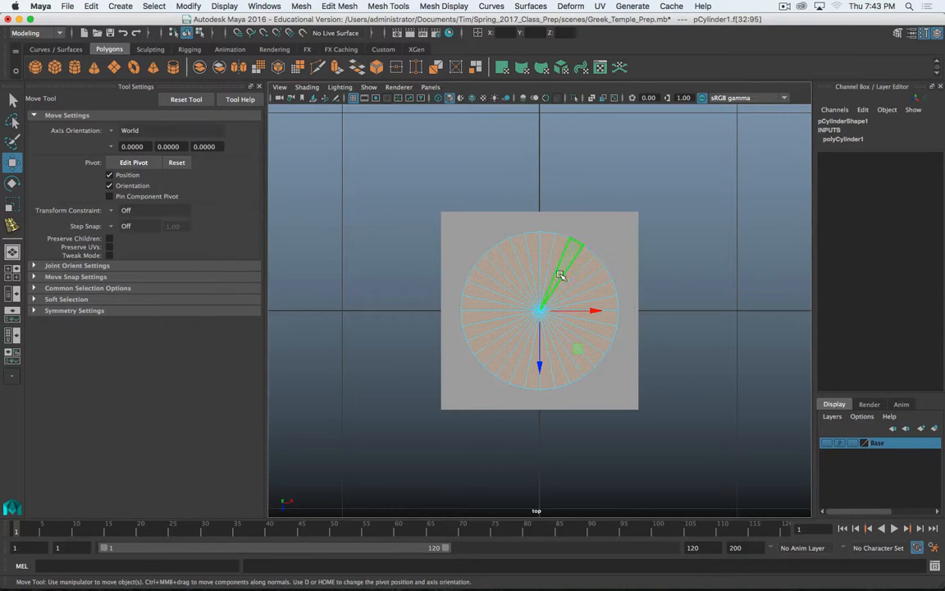
pyautogui.press('space')
pyautogui.press('space')
pyautogui.keyDown('alt'); pyautogui.moveTo(721, 243); pyautogui.dragTo(533, 411); pyautogui.keyUp('alt')
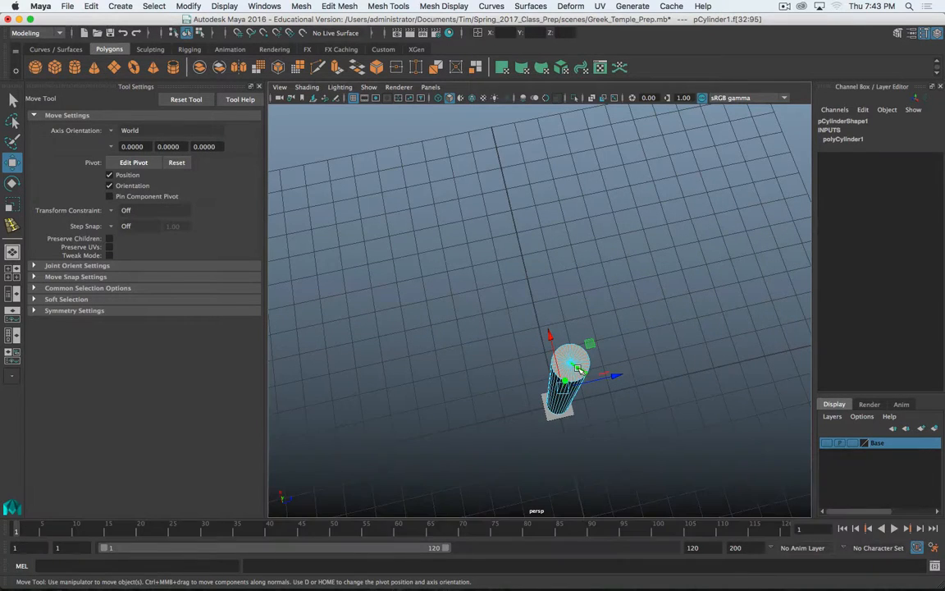
pyautogui.scroll(5, 579, 370)
pyautogui.scroll(-5, 603, 394)
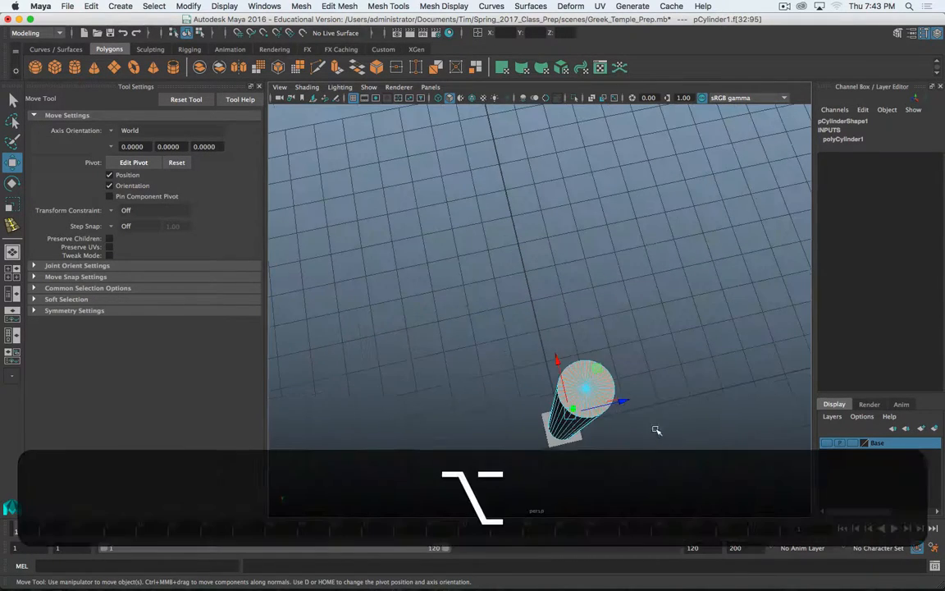
pyautogui.keyDown('alt'); pyautogui.moveTo(656, 430); pyautogui.dragTo(650, 325, button='middle'); pyautogui.keyUp('alt')
pyautogui.keyDown('alt'); pyautogui.moveTo(651, 325); pyautogui.dragTo(593, 323); pyautogui.keyUp('alt')
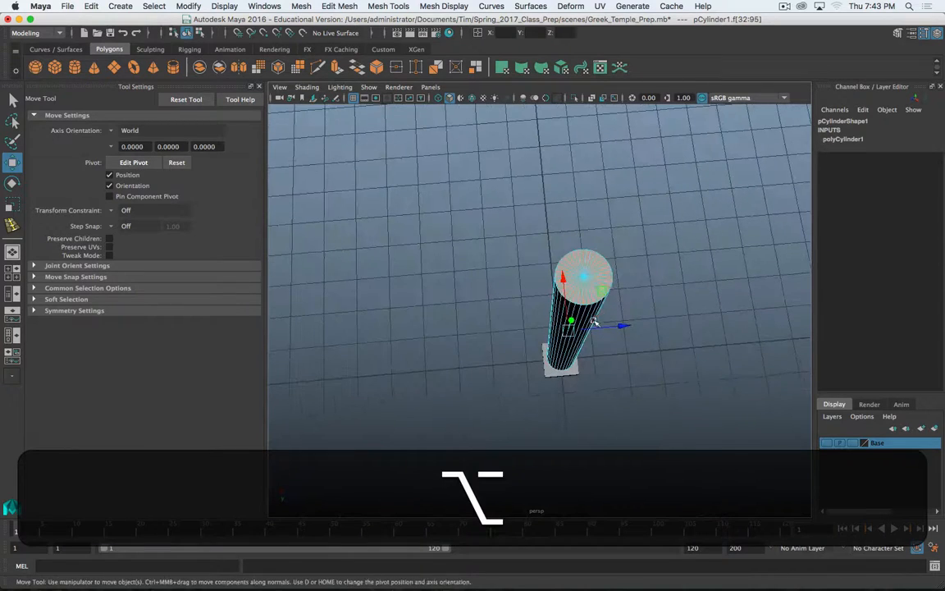
pyautogui.press('Delete')
# - Return the cylinder to object mode and snap it down onto the slab's top surface at Translate Y 4.1
pyautogui.keyDown('alt'); pyautogui.moveTo(575, 377); pyautogui.dragTo(504, 303); pyautogui.keyUp('alt')
pyautogui.moveTo(531, 244); pyautogui.dragTo(546, 380, button='right')
pyautogui.keyDown('alt'); pyautogui.moveTo(546, 380); pyautogui.dragTo(558, 300, button='middle'); pyautogui.keyUp('alt')
pyautogui.click(559, 304)
pyautogui.keyDown('alt'); pyautogui.moveTo(555, 402); pyautogui.dragTo(564, 266, button='middle'); pyautogui.keyUp('alt')
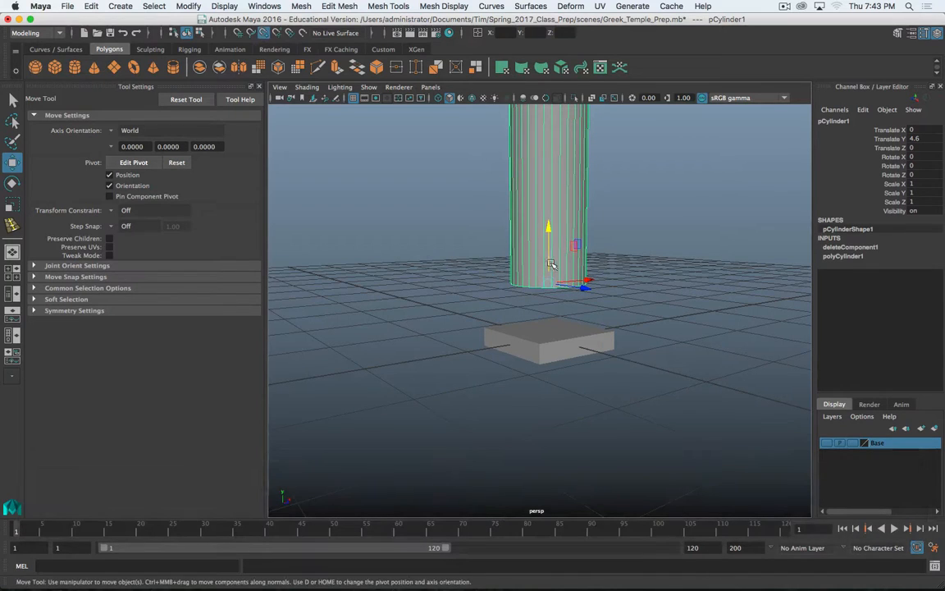
pyautogui.moveTo(548, 228); pyautogui.dragTo(548, 273)
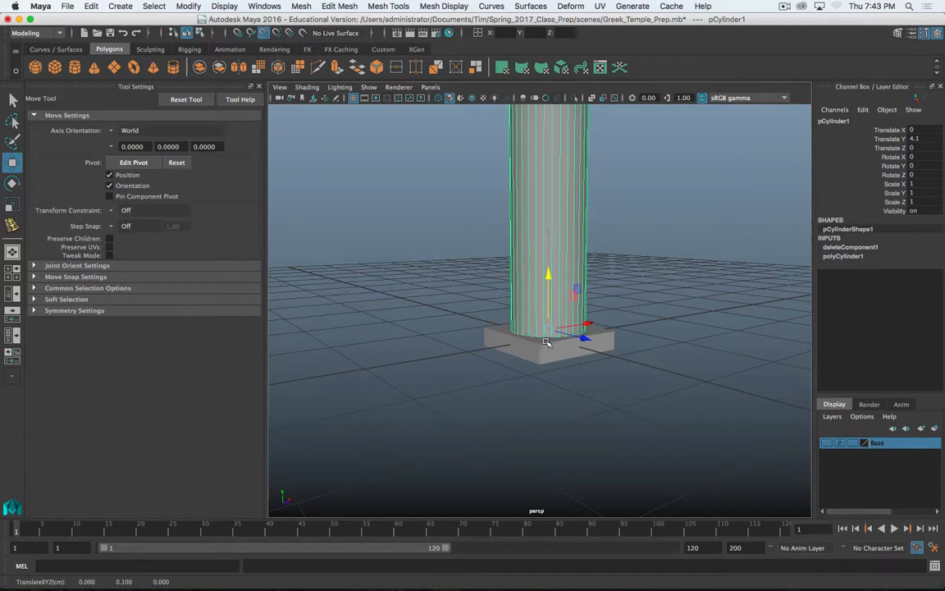
pyautogui.scroll(6, 547, 344)
pyautogui.scroll(-10, 548, 345)
# - Select the shaft's top ring of vertices and lower it by about two grid units in the side view
pyautogui.keyDown('alt'); pyautogui.moveTo(562, 252); pyautogui.dragTo(569, 380, button='middle'); pyautogui.keyUp('alt')
pyautogui.scroll(-6, 570, 380)
pyautogui.keyDown('alt'); pyautogui.moveTo(569, 379); pyautogui.dragTo(532, 379); pyautogui.keyUp('alt')
pyautogui.scroll(6, 537, 379)
pyautogui.scroll(-3, 551, 368)
pyautogui.keyDown('alt'); pyautogui.moveTo(594, 325); pyautogui.dragTo(594, 353, button='middle'); pyautogui.keyUp('alt')
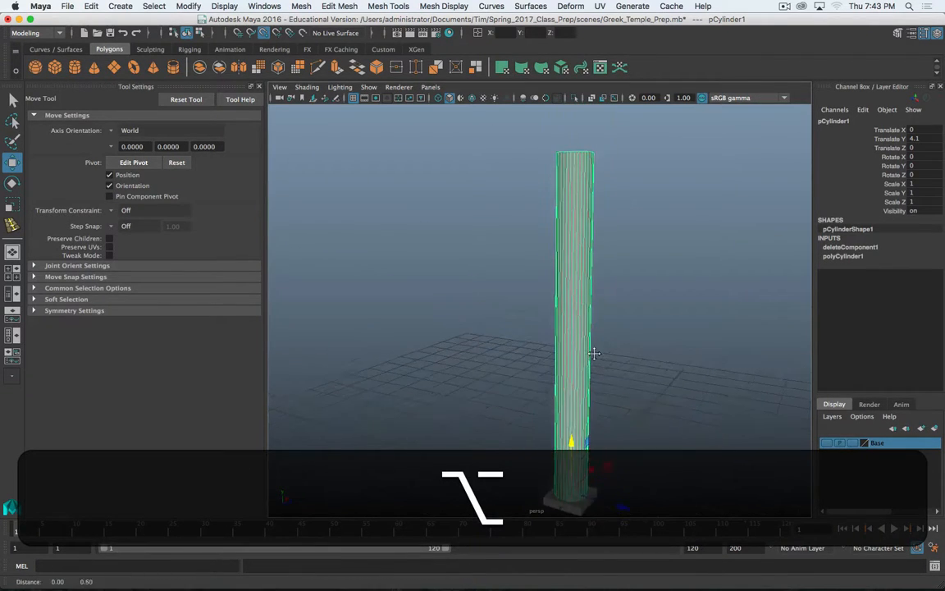
pyautogui.rightClick(580, 167)
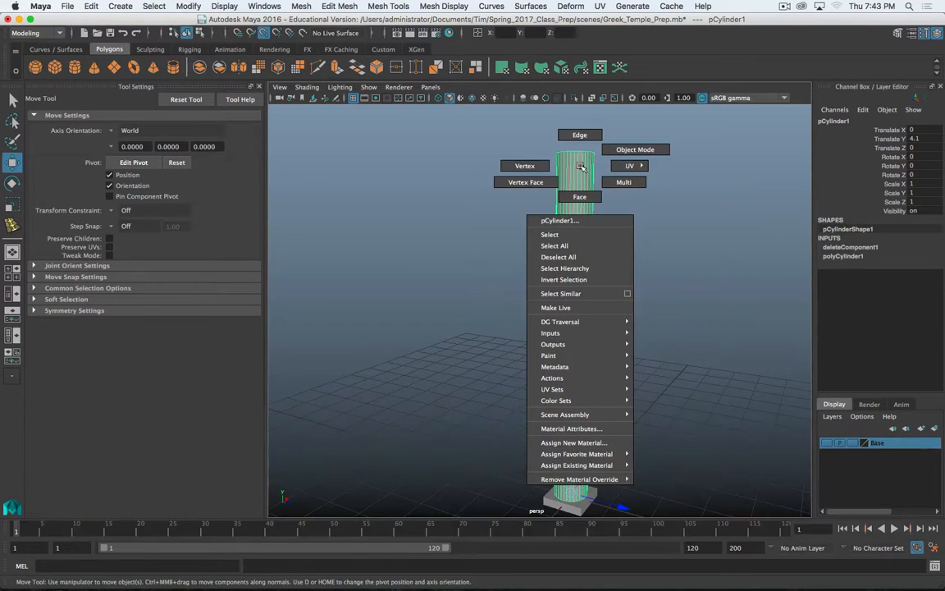
pyautogui.click(525, 166)
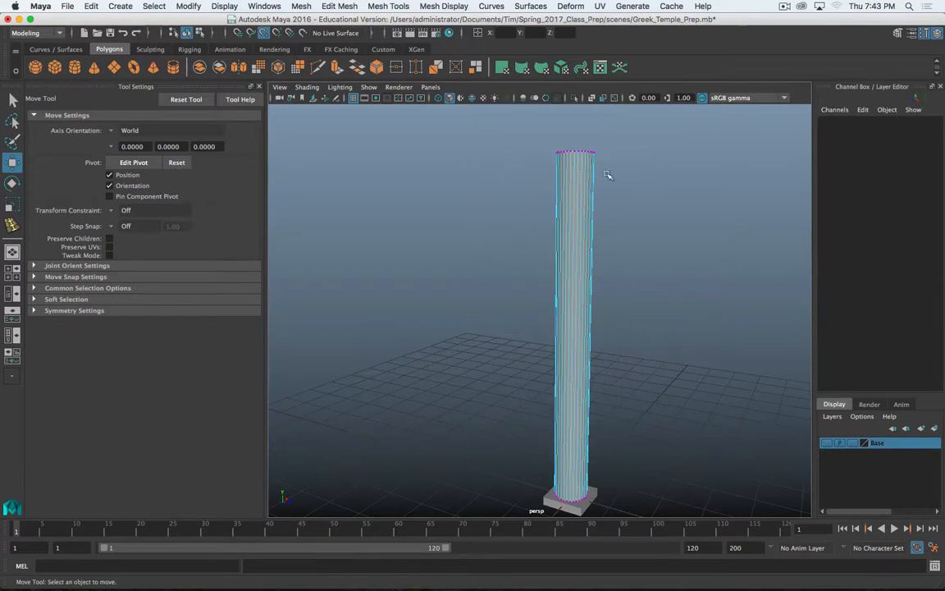
pyautogui.moveTo(635, 125); pyautogui.dragTo(494, 201)
pyautogui.press('space')
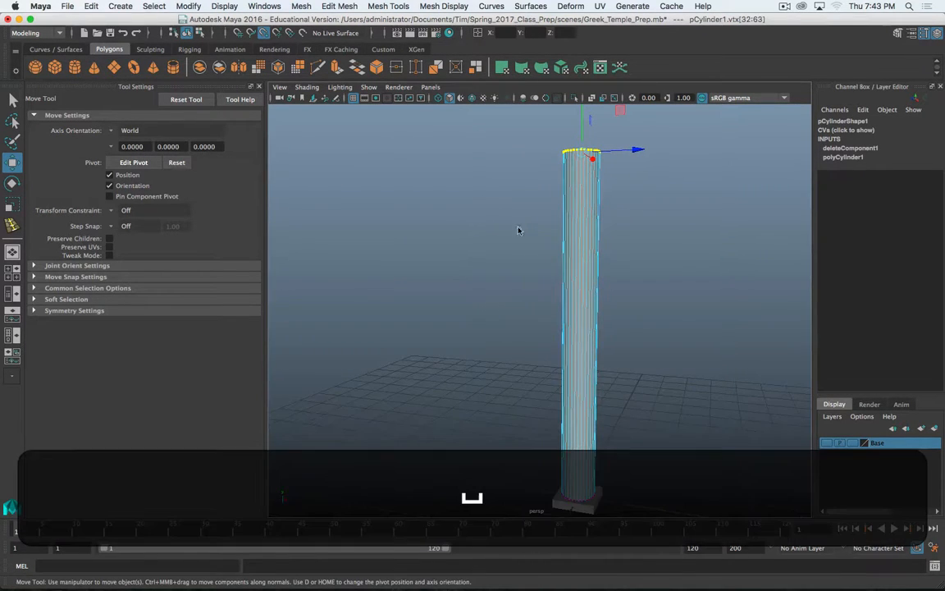
pyautogui.press('space')
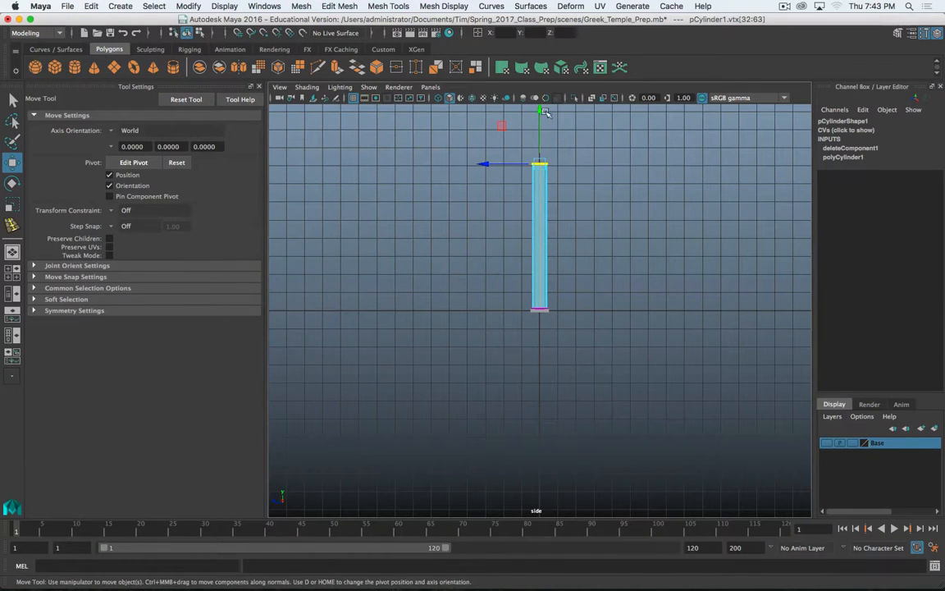
pyautogui.moveTo(542, 110); pyautogui.dragTo(547, 199)
pyautogui.click(237, 34)
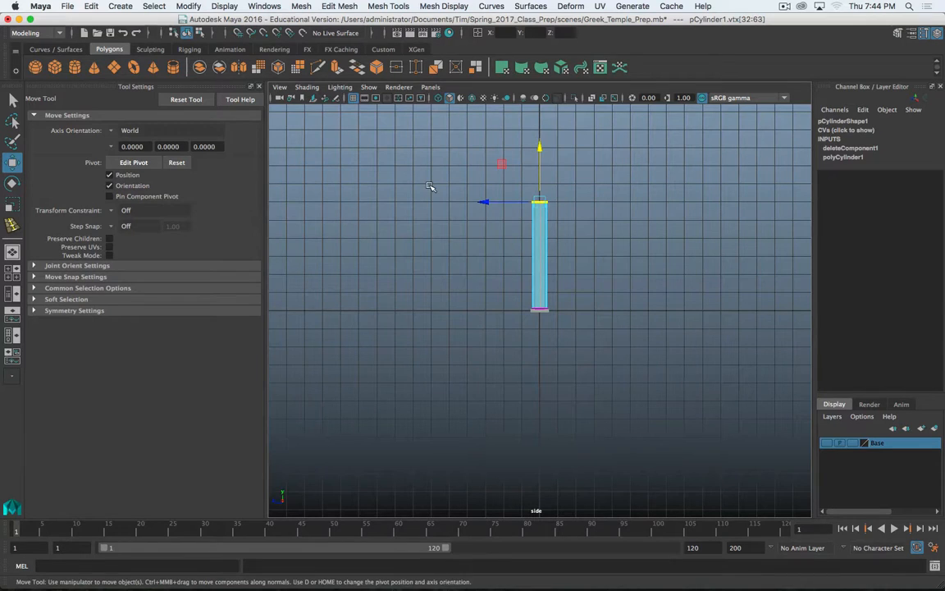
# - Inspect the shortened shaft in the perspective view, return it to object mode and select the column's base slab
pyautogui.press('space')
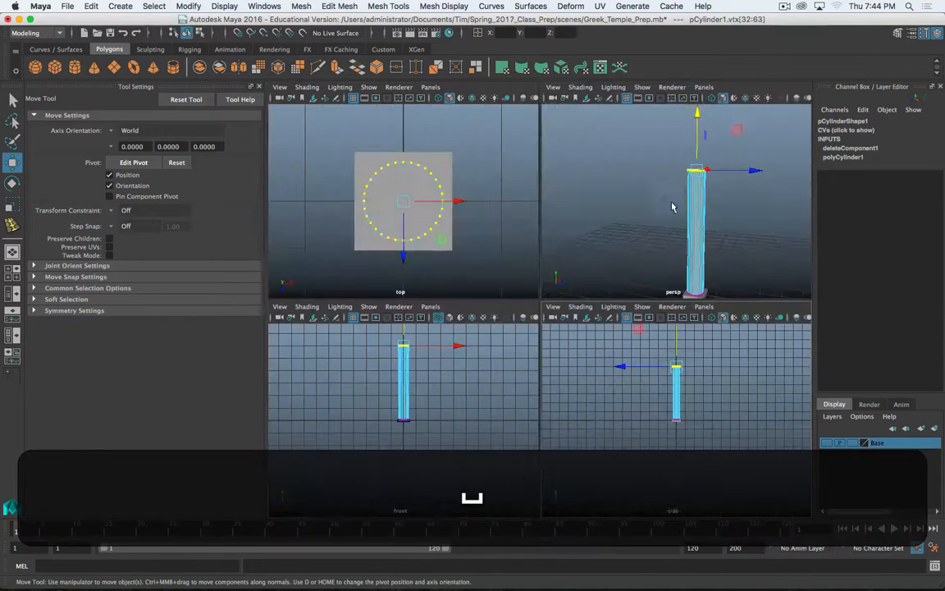
pyautogui.press('space')
pyautogui.keyDown('alt'); pyautogui.moveTo(668, 268); pyautogui.dragTo(652, 190, button='middle'); pyautogui.keyUp('alt')
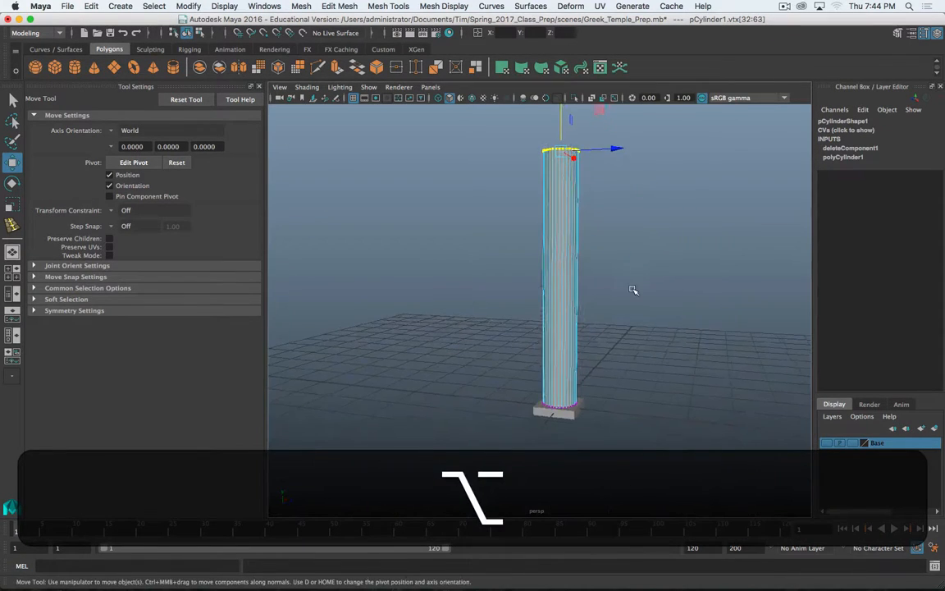
pyautogui.scroll(5, 634, 292)
pyautogui.scroll(-3, 651, 271)
pyautogui.keyDown('alt'); pyautogui.moveTo(652, 271); pyautogui.dragTo(629, 271); pyautogui.keyUp('alt')
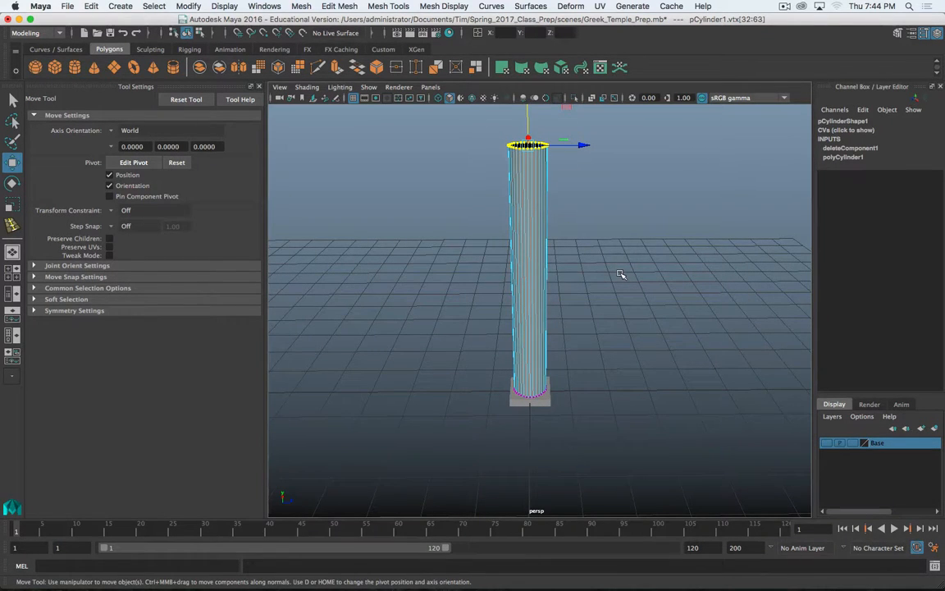
pyautogui.moveTo(532, 220); pyautogui.dragTo(594, 202, button='right')
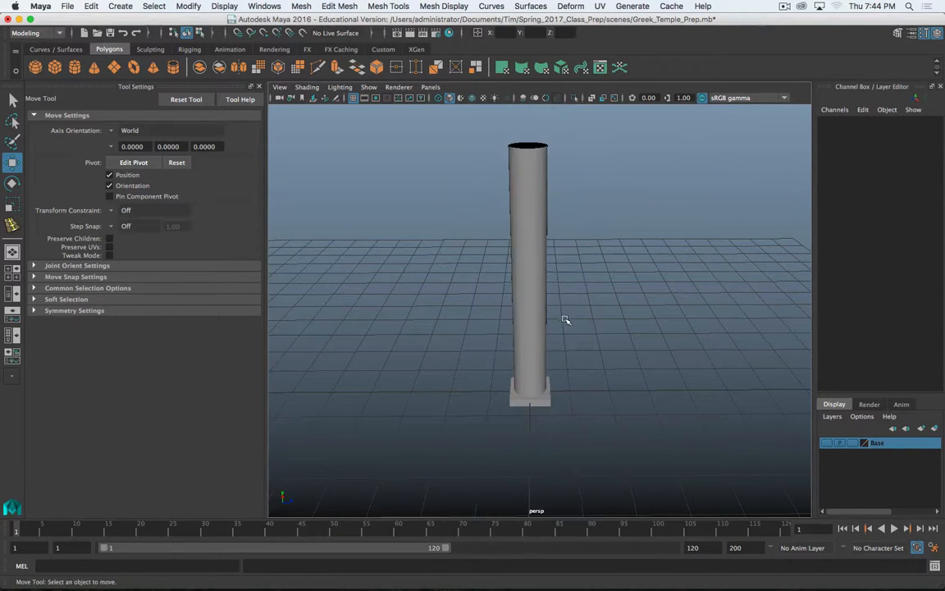
pyautogui.scroll(2, 558, 316)
pyautogui.scroll(-3, 558, 315)
pyautogui.keyDown('alt'); pyautogui.moveTo(563, 318); pyautogui.dragTo(631, 373); pyautogui.keyUp('alt')
pyautogui.click(558, 456)
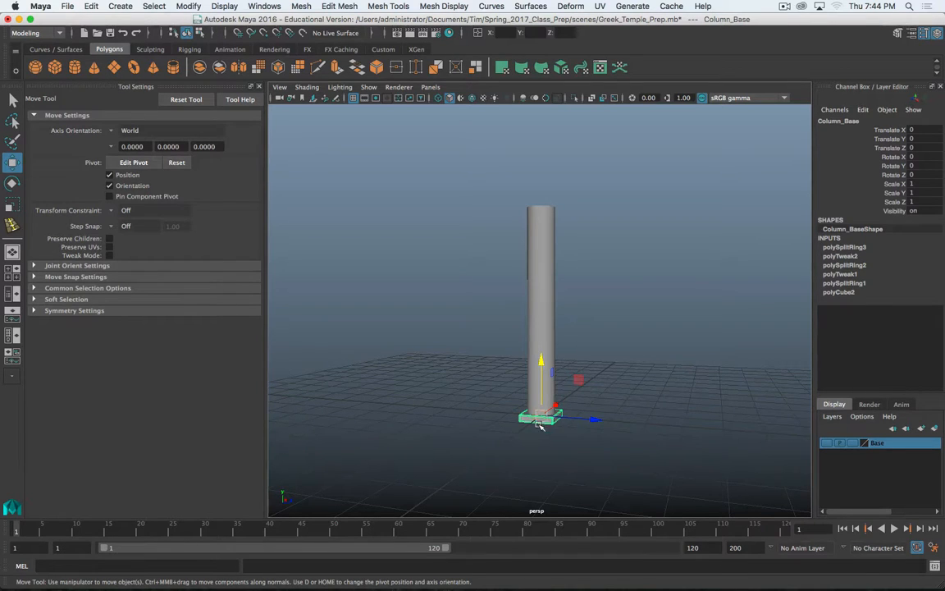
# - Duplicate the column base and raise the copy to about 6.15 in Y, just above the column shaft
pyautogui.press('q')
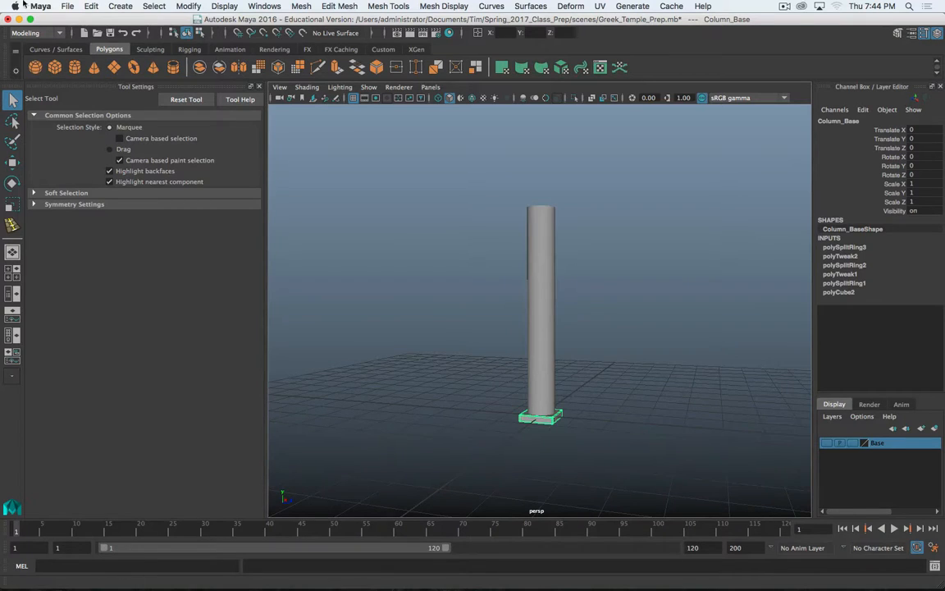
pyautogui.click(123, 6)
pyautogui.moveTo(91, 6)
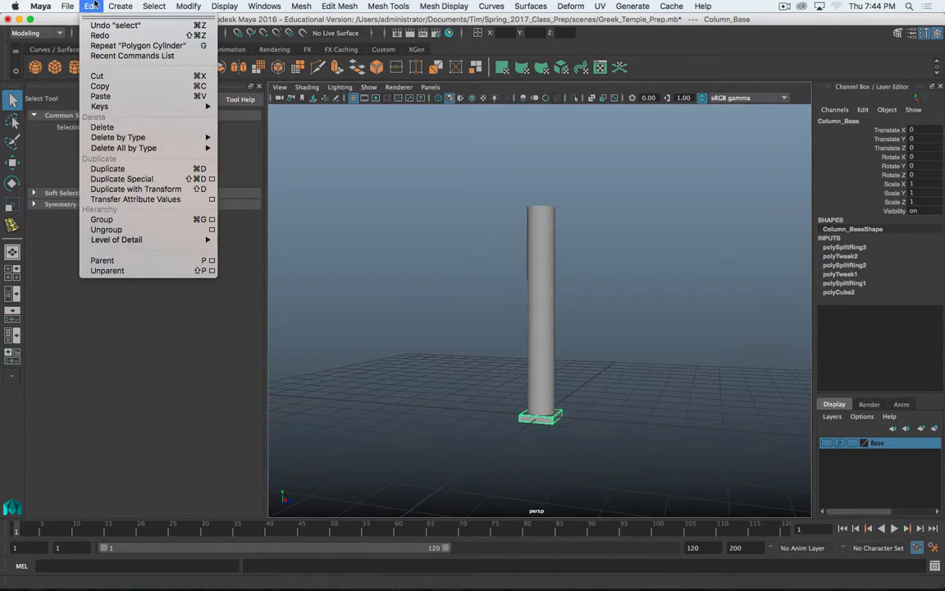
pyautogui.click(128, 170)
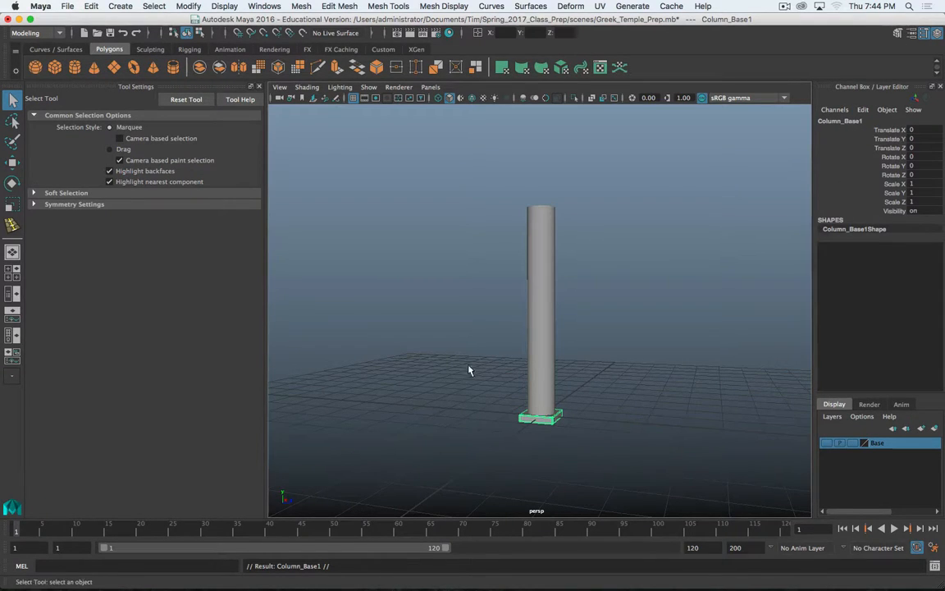
pyautogui.press('w')
pyautogui.moveTo(542, 358); pyautogui.dragTo(542, 147)
pyautogui.scroll(5, 557, 196)
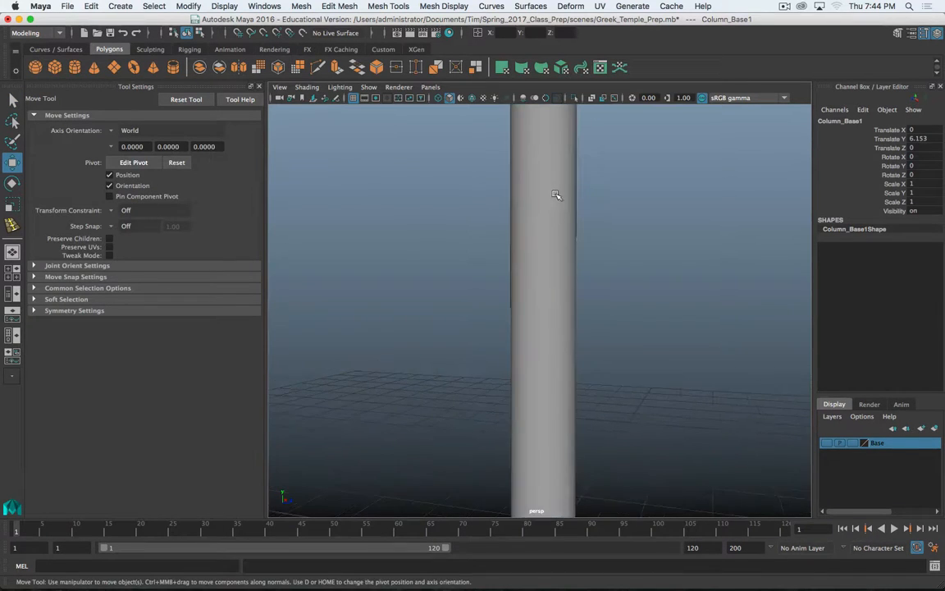
pyautogui.keyDown('alt'); pyautogui.moveTo(558, 188); pyautogui.dragTo(527, 327, button='middle'); pyautogui.keyUp('alt')
pyautogui.scroll(3, 523, 259)
pyautogui.keyDown('alt'); pyautogui.moveTo(523, 259); pyautogui.dragTo(618, 210); pyautogui.keyUp('alt')
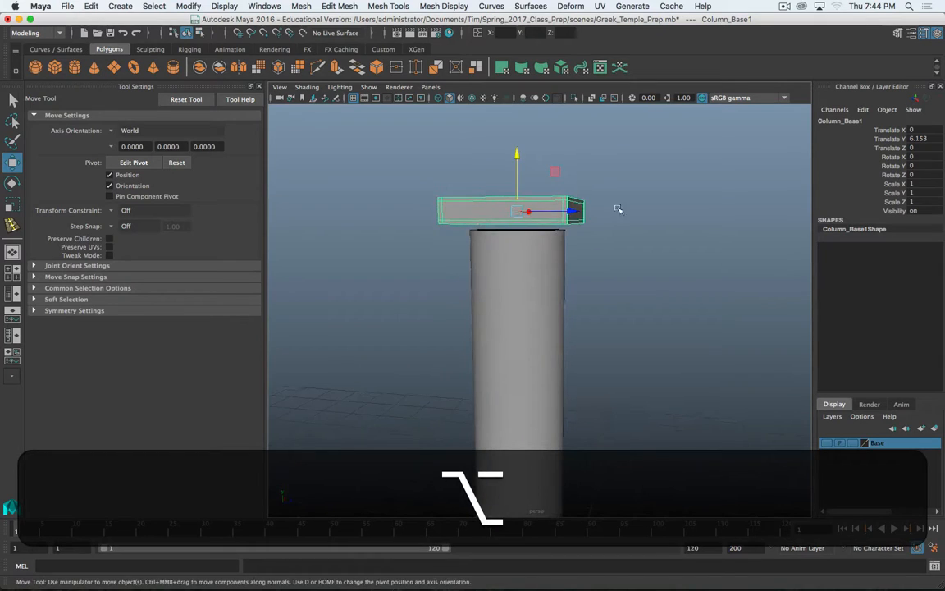
# - Rename the duplicated base block as Column_Cap
pyautogui.doubleClick(856, 123)
pyautogui.press('Right')
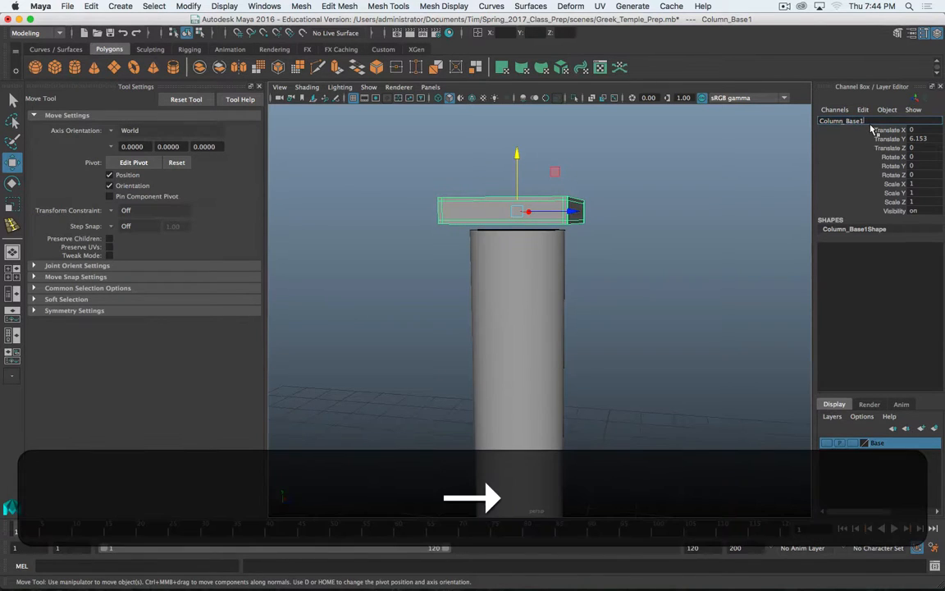
pyautogui.press('BackSpace')
pyautogui.press('BackSpace')
pyautogui.press('BackSpace')
pyautogui.write('Cap')
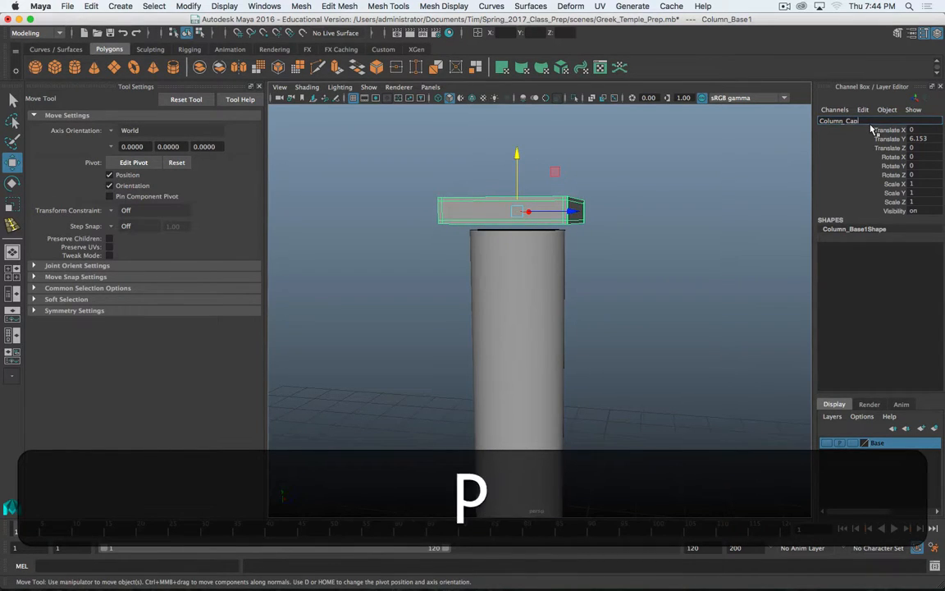
pyautogui.press('Return')
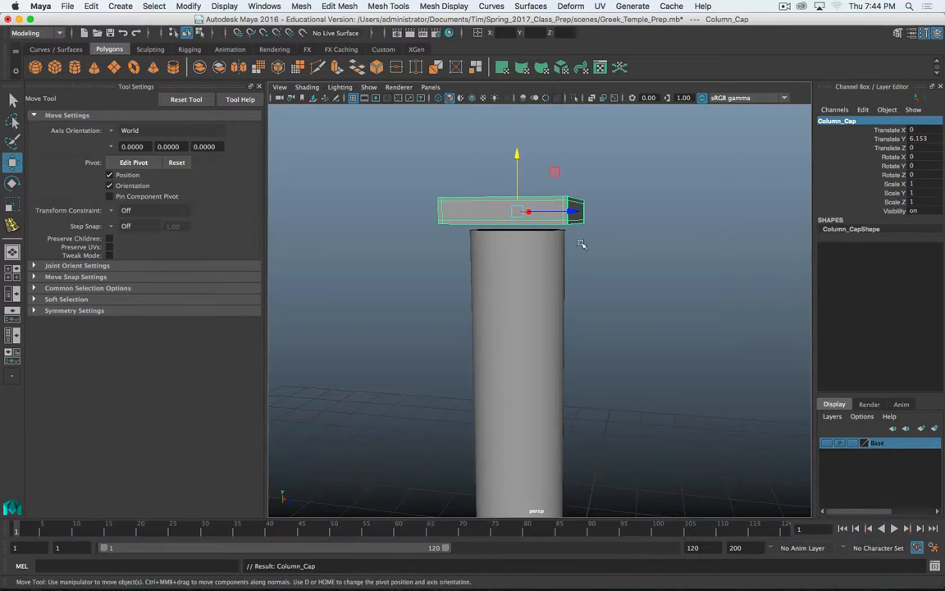
# - Snap the cap's pivot point down to the level of its bottom face
pyautogui.moveTo(553, 244)
pyautogui.keyDown('alt'); pyautogui.mouseDown(button='right')
pyautogui.moveTo(565, 236)
pyautogui.moveTo(545, 242)
pyautogui.mouseUp(button='right'); pyautogui.keyUp('alt')
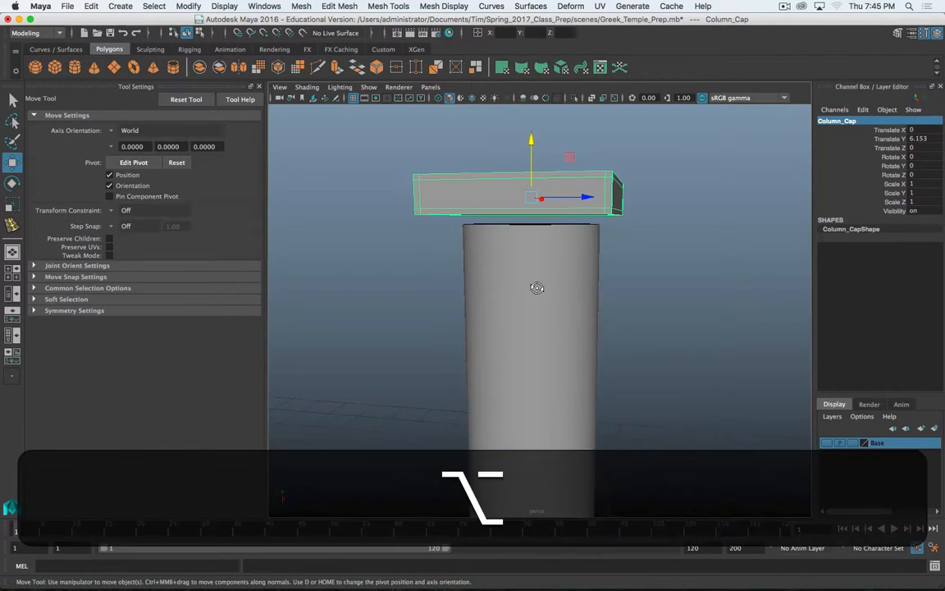
pyautogui.keyDown('alt'); pyautogui.moveTo(536, 285); pyautogui.dragTo(534, 279); pyautogui.keyUp('alt')
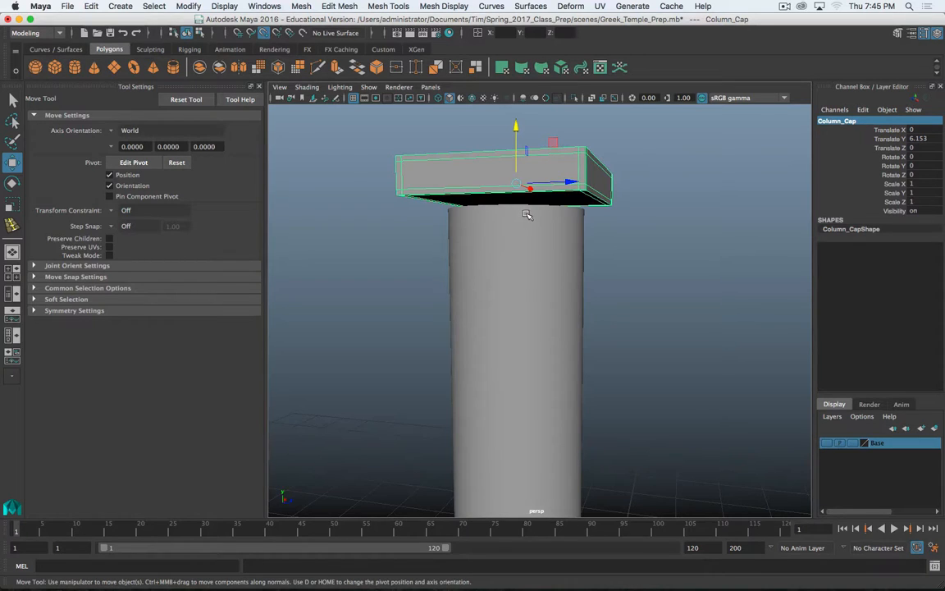
pyautogui.press('d')
pyautogui.moveTo(517, 146); pyautogui.dragTo(589, 192)
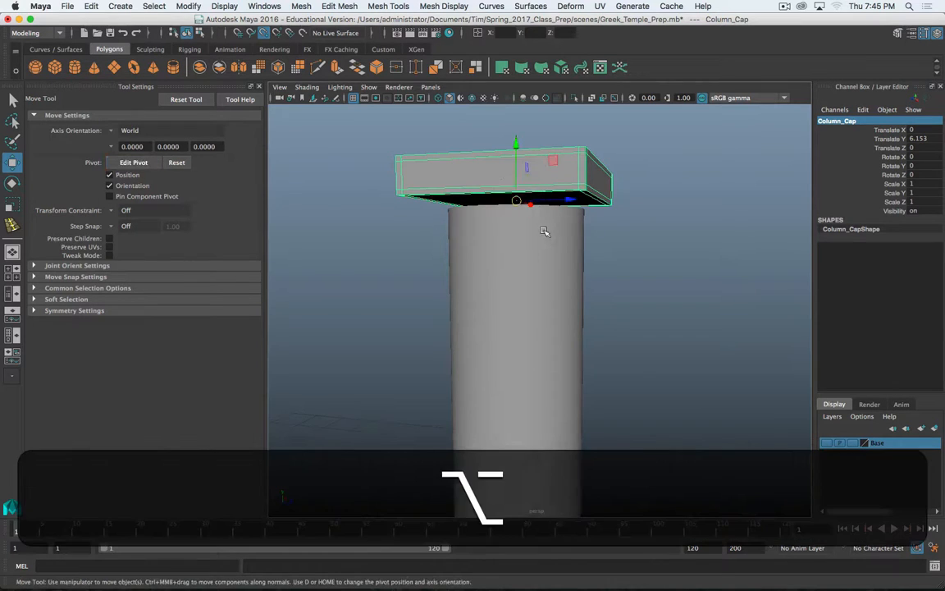
# - Snap the cap vertically down onto the top of the column shaft, at Translate Y 6.1
pyautogui.keyDown('alt'); pyautogui.moveTo(544, 226); pyautogui.dragTo(541, 232); pyautogui.keyUp('alt')
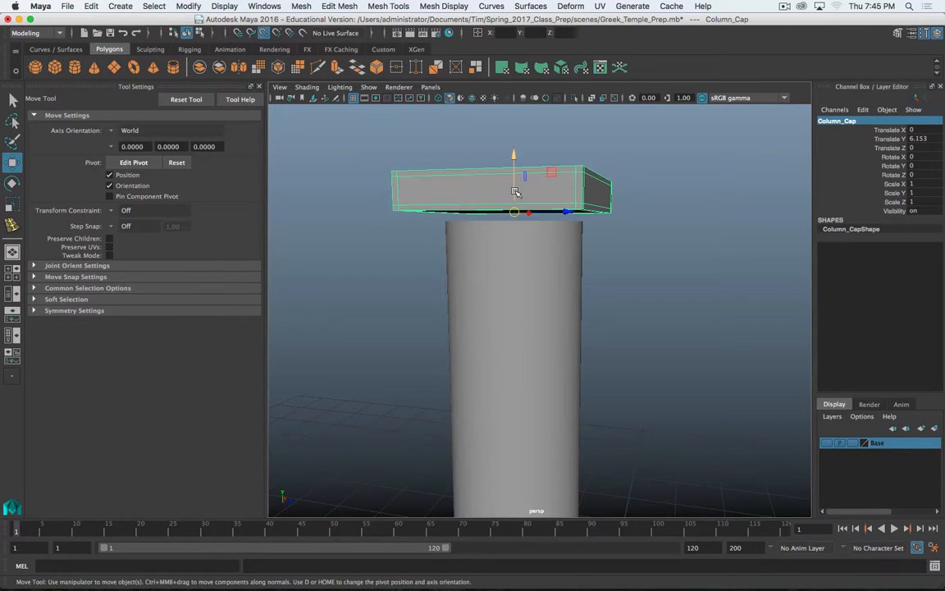
pyautogui.moveTo(515, 192); pyautogui.dragTo(518, 216)
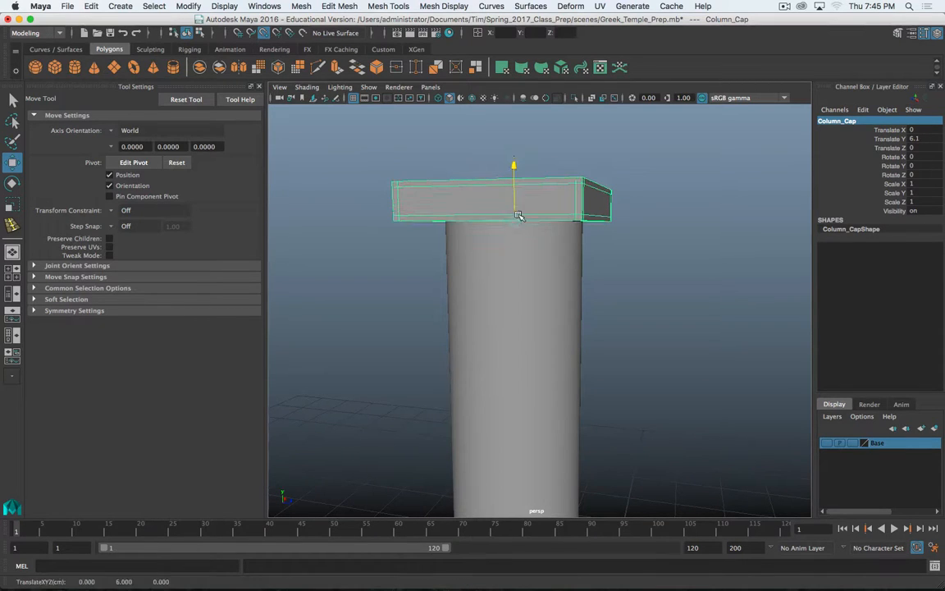
pyautogui.moveTo(576, 224); pyautogui.dragTo(576, 223)
pyautogui.scroll(-10, 550, 285)
pyautogui.keyDown('alt'); pyautogui.moveTo(555, 443); pyautogui.dragTo(556, 348, button='middle'); pyautogui.keyUp('alt')
pyautogui.keyDown('alt'); pyautogui.moveTo(557, 347); pyautogui.dragTo(508, 405); pyautogui.keyUp('alt')
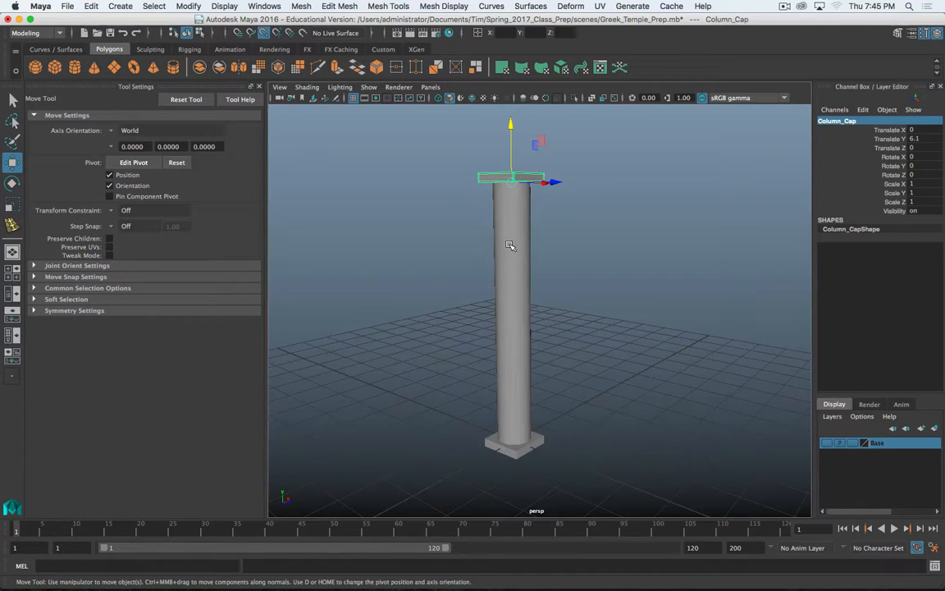
# - Select the column's cylindrical shaft beneath the cap
pyautogui.scroll(5, 567, 227)
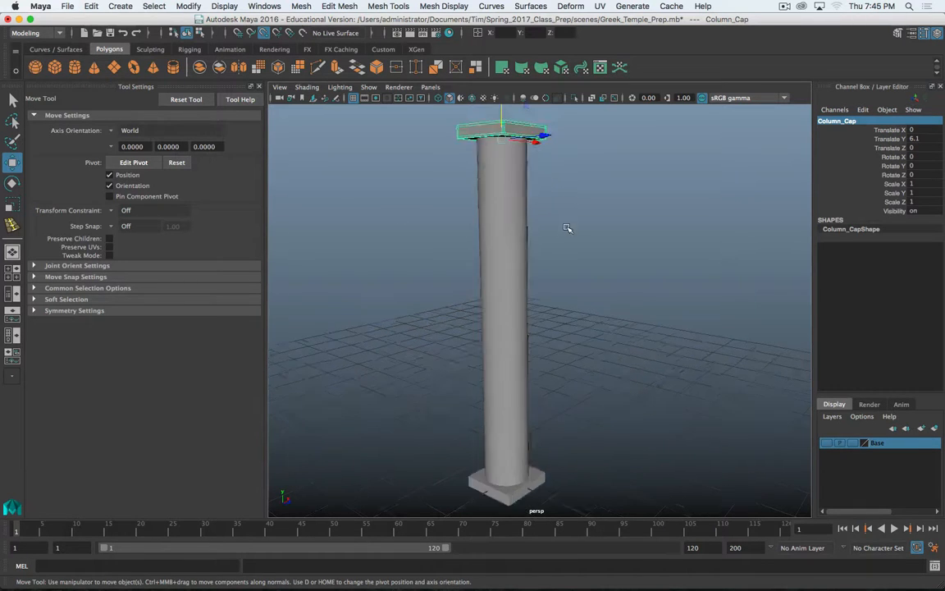
pyautogui.keyDown('alt'); pyautogui.moveTo(514, 181); pyautogui.dragTo(525, 221, button='middle'); pyautogui.keyUp('alt')
pyautogui.click(521, 198)
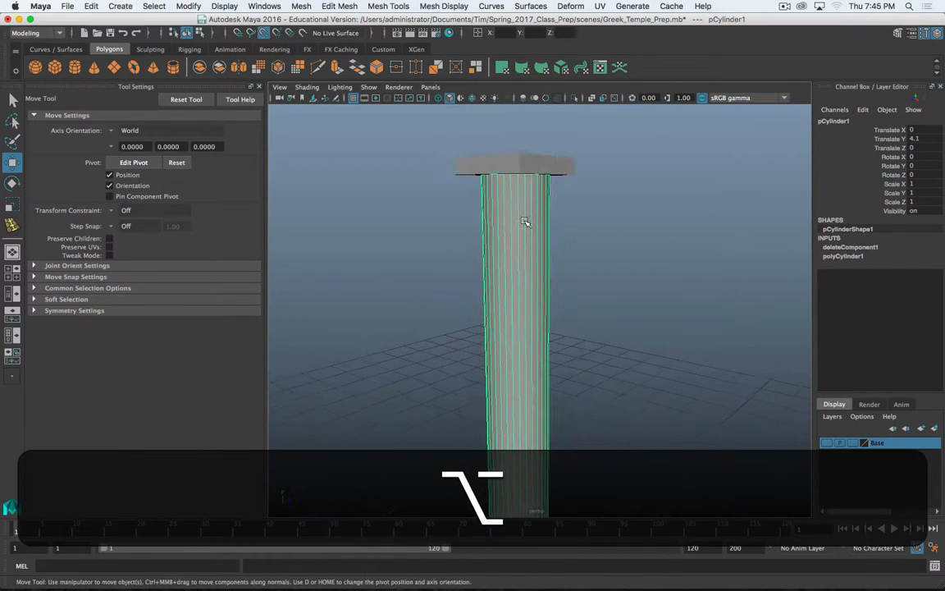
pyautogui.scroll(-2, 523, 220)
pyautogui.keyDown('alt'); pyautogui.moveTo(528, 229); pyautogui.dragTo(546, 226); pyautogui.keyUp('alt')
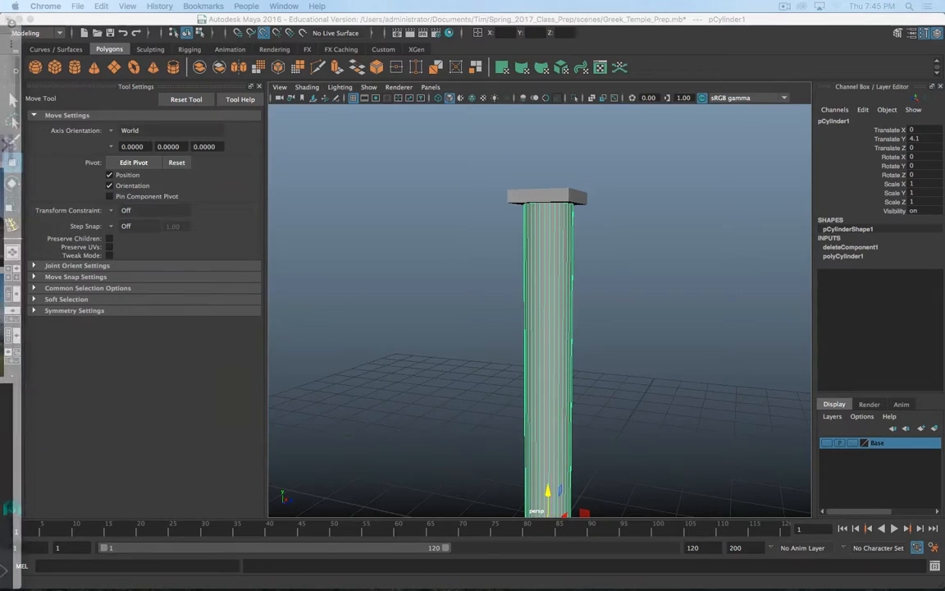
# - Switch to Chrome and change the image search to "greek columns" for reference pictures
pyautogui.moveTo(0, 4); pyautogui.dragTo(600, 14)
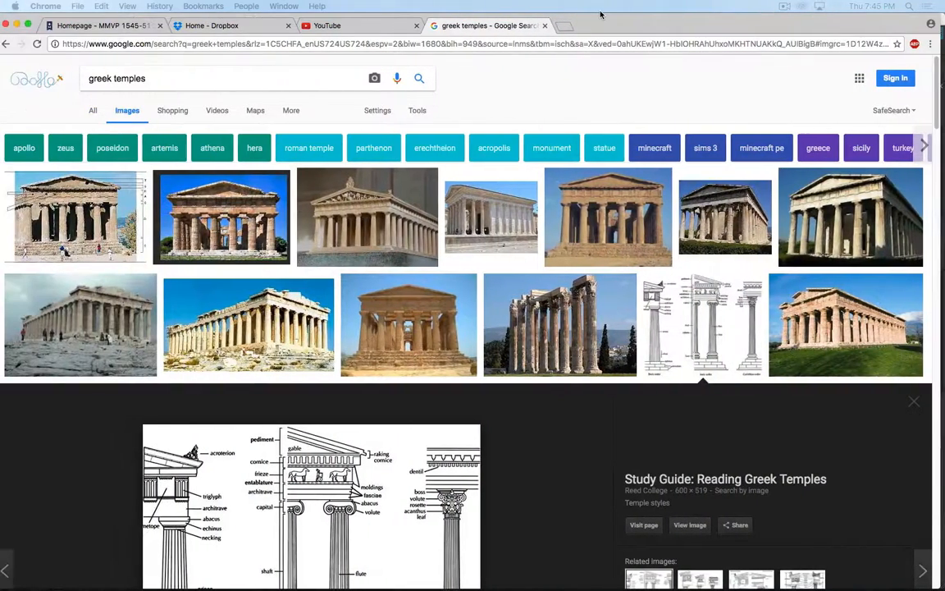
pyautogui.doubleClick(129, 78)
pyautogui.write('columns')
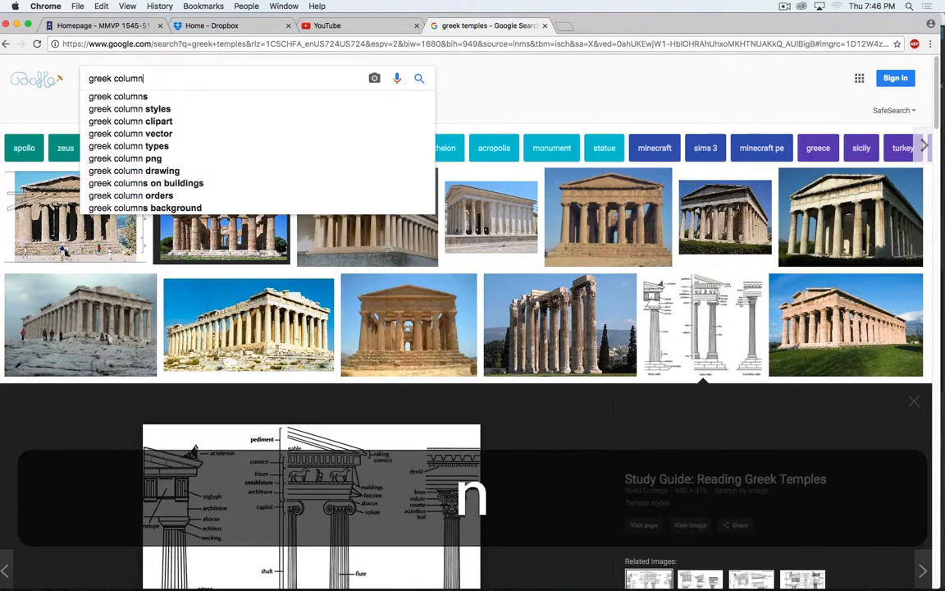
pyautogui.press('Return')
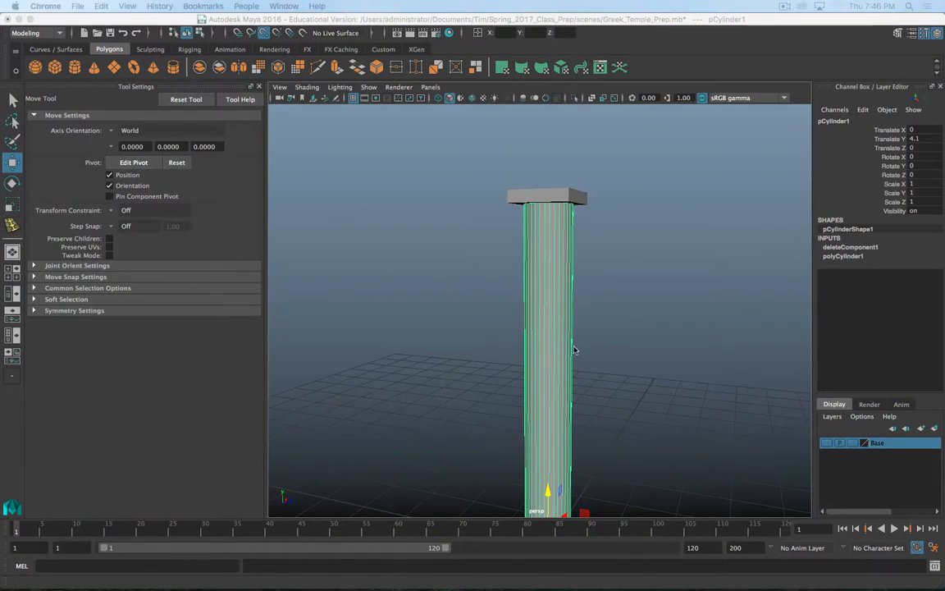
pyautogui.scroll(3, 557, 377)
pyautogui.scroll(-3, 556, 378)
pyautogui.scroll(5, 556, 378)
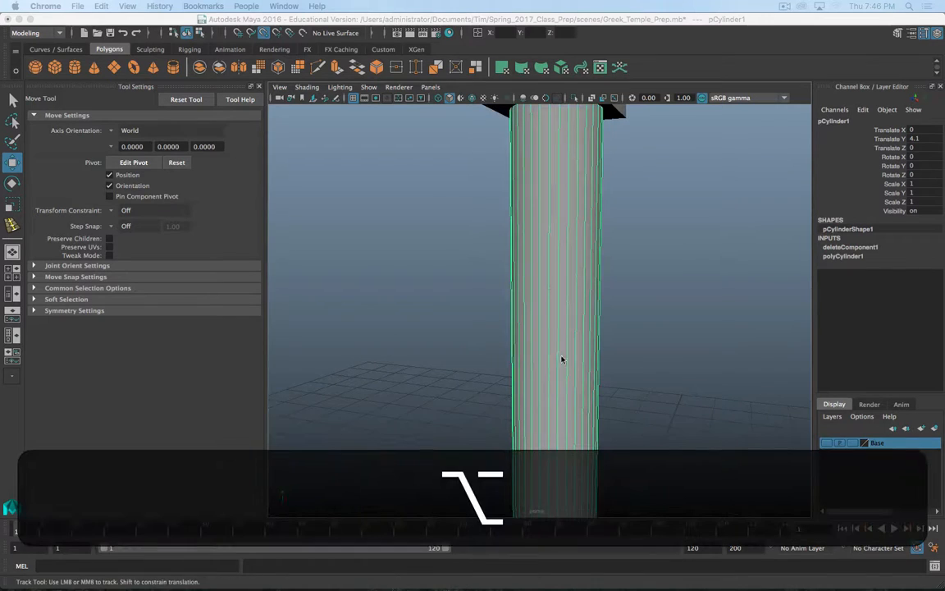
pyautogui.scroll(-2, 562, 351)
pyautogui.scroll(-4, 572, 379)
pyautogui.scroll(3, 564, 379)
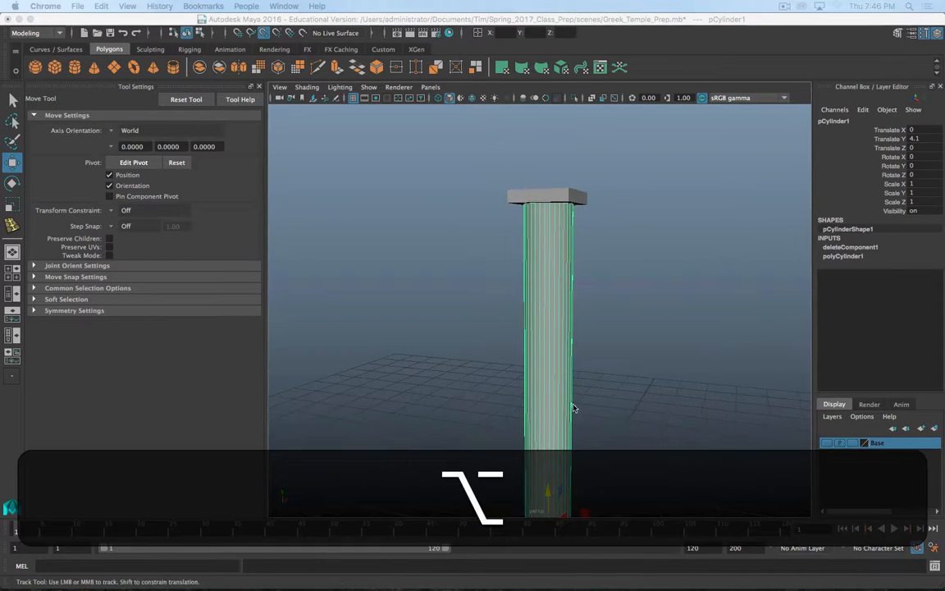
# - Put the shaft in edge selection mode and select the first pair of adjacent vertical edges
pyautogui.scroll(2, 507, 340)
pyautogui.keyDown('alt'); pyautogui.moveTo(507, 341); pyautogui.dragTo(528, 348); pyautogui.keyUp('alt')
pyautogui.scroll(4, 527, 320)
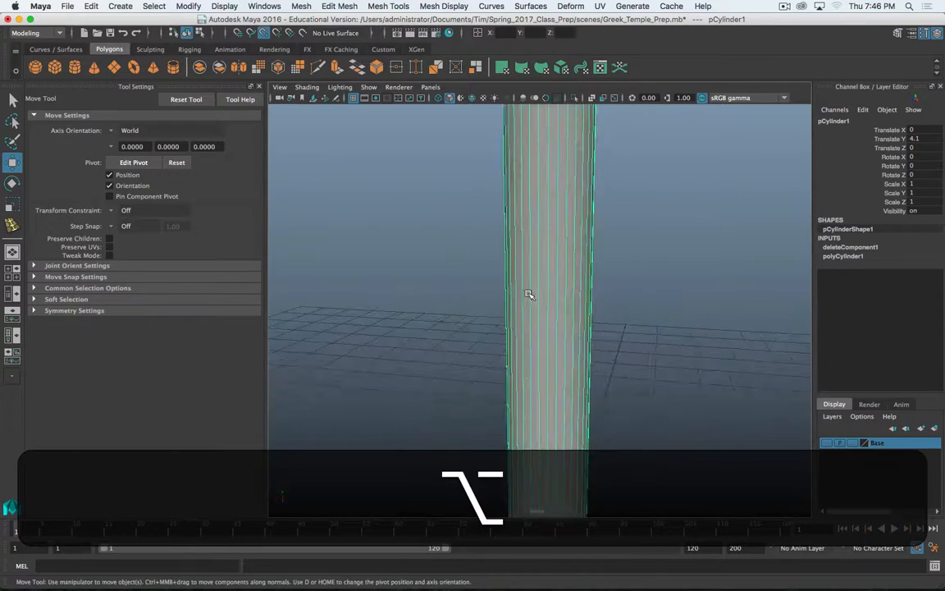
pyautogui.rightClick(558, 254)
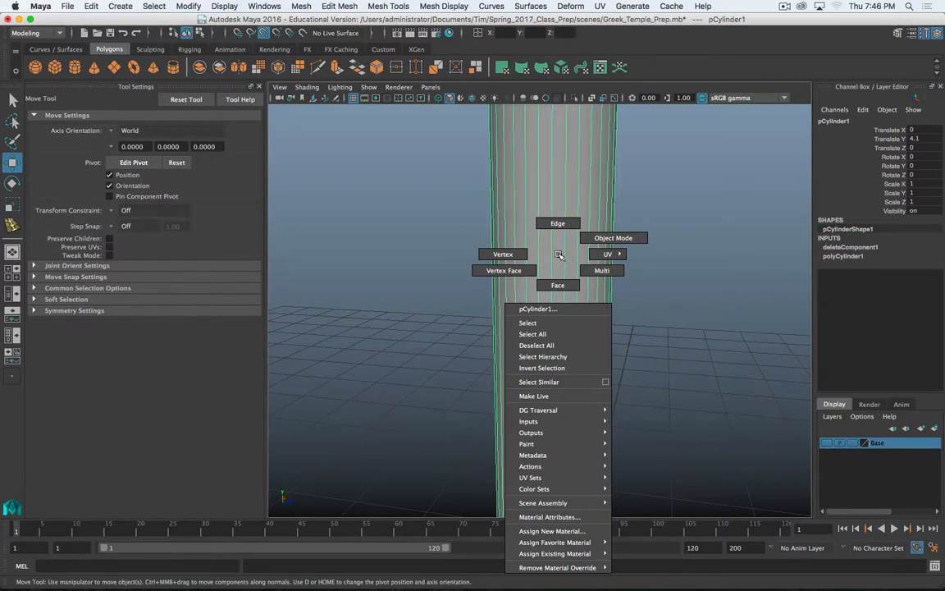
pyautogui.moveTo(558, 255); pyautogui.dragTo(556, 223, button='right')
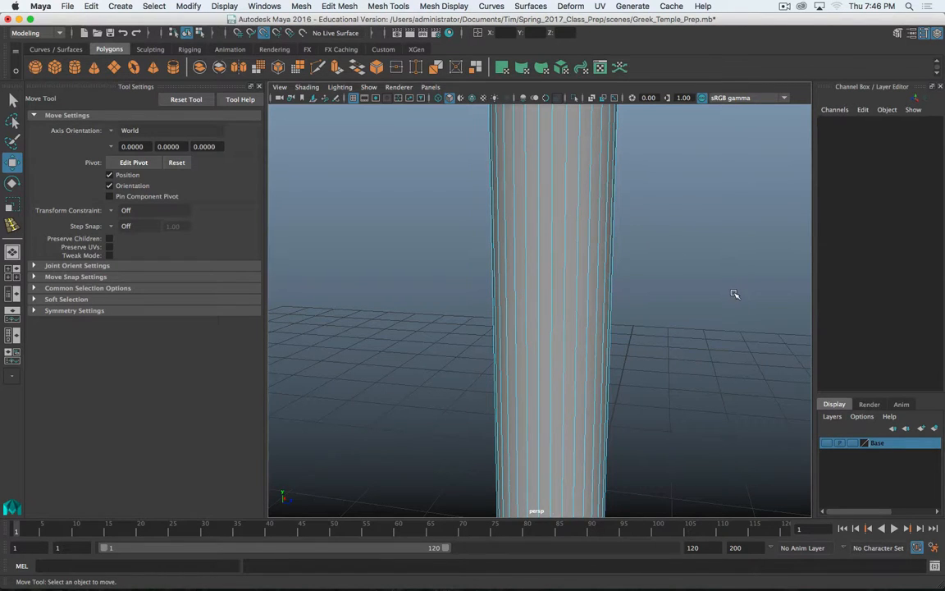
pyautogui.keyDown('alt'); pyautogui.moveTo(588, 255); pyautogui.dragTo(542, 289); pyautogui.keyUp('alt')
pyautogui.click(561, 277)
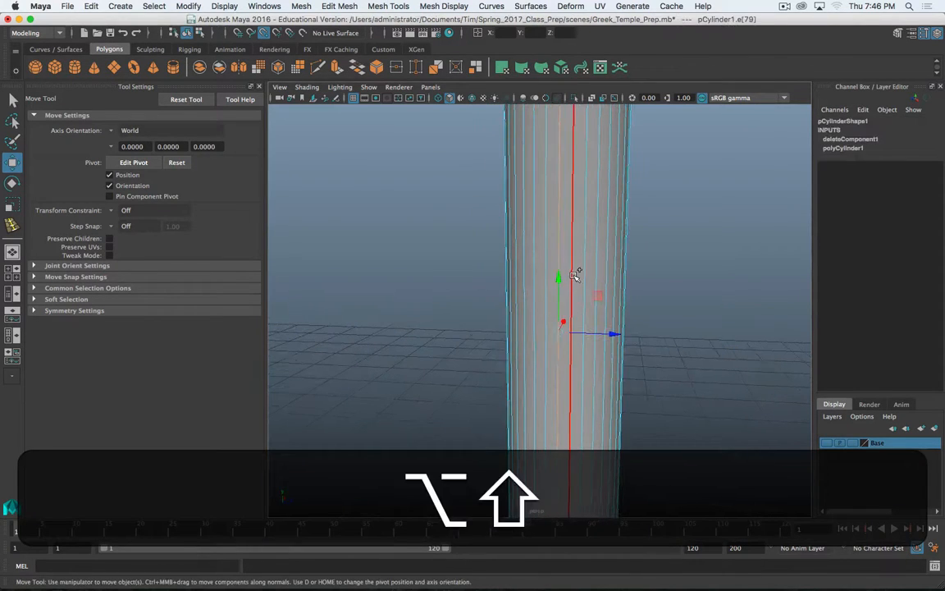
pyautogui.keyDown('shift'); pyautogui.click(574, 275); pyautogui.keyUp('shift')
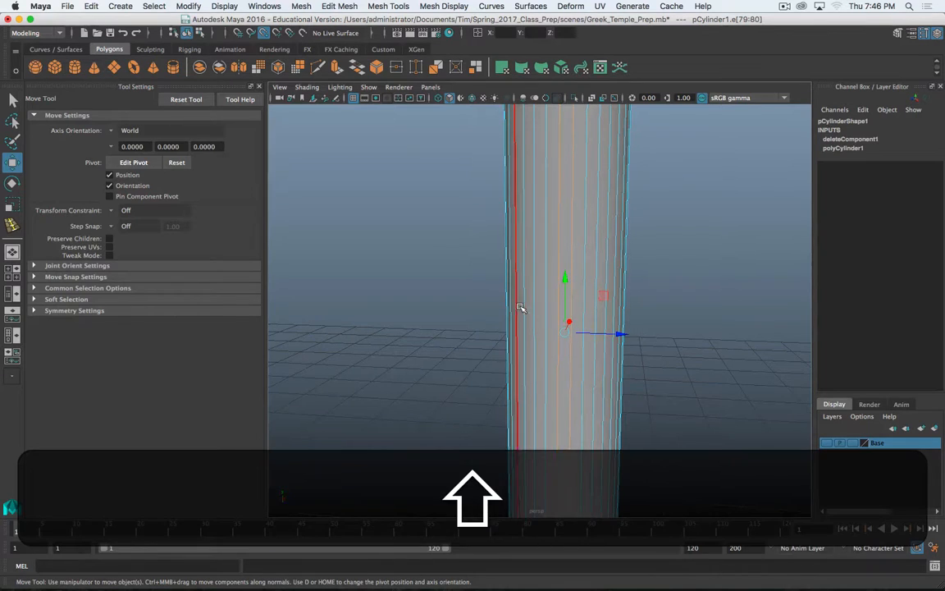
# - Add further pairs of adjacent vertical edges around the shaft to the selection, skipping two edges between pairs
pyautogui.press('q')
pyautogui.keyDown('alt'); pyautogui.moveTo(602, 328); pyautogui.dragTo(572, 325); pyautogui.keyUp('alt')
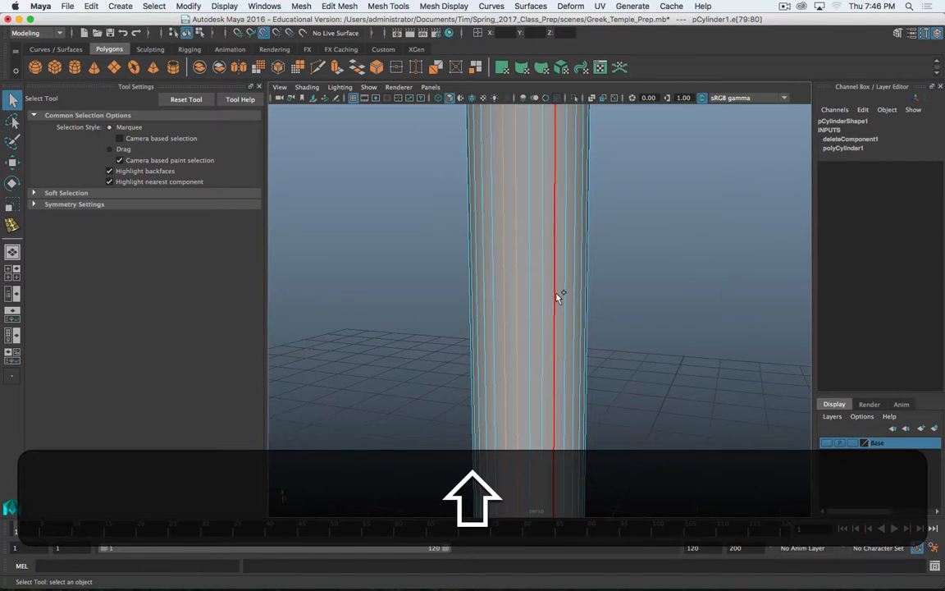
pyautogui.moveTo(625, 321)
pyautogui.keyDown('alt'); pyautogui.keyDown('shift'); pyautogui.mouseDown()
pyautogui.moveTo(572, 323)
pyautogui.moveTo(642, 322)
pyautogui.mouseUp(); pyautogui.keyUp('shift'); pyautogui.keyUp('alt')
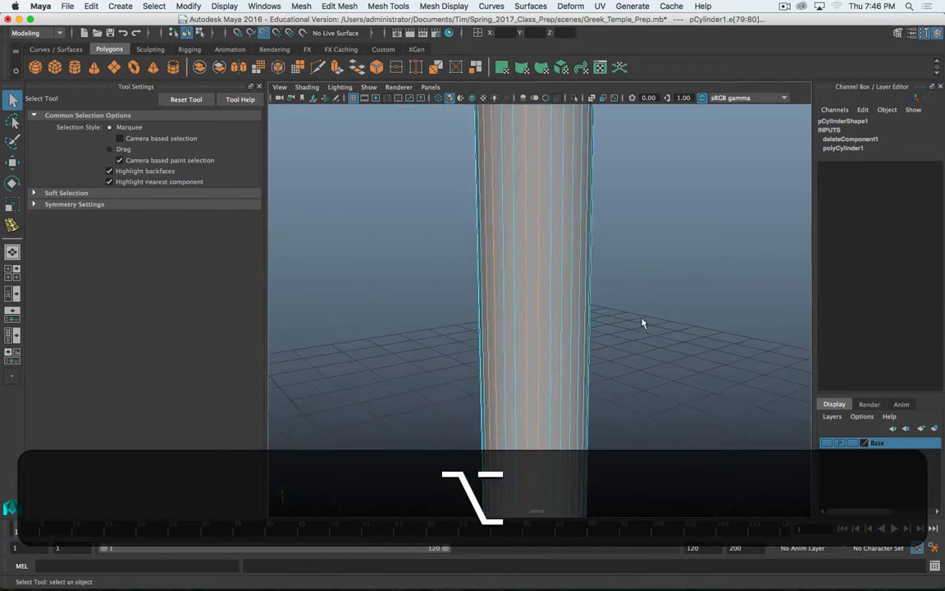
pyautogui.keyDown('alt'); pyautogui.keyDown('shift'); pyautogui.moveTo(568, 307); pyautogui.dragTo(435, 328); pyautogui.keyUp('shift'); pyautogui.keyUp('alt')
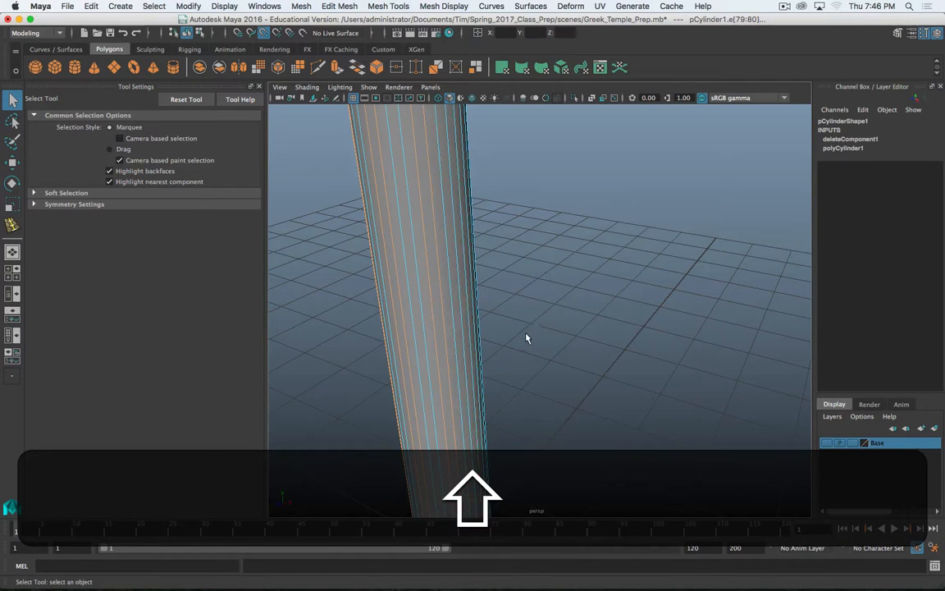
pyautogui.keyDown('alt'); pyautogui.keyDown('shift'); pyautogui.moveTo(525, 337); pyautogui.dragTo(455, 331); pyautogui.keyUp('shift'); pyautogui.keyUp('alt')
pyautogui.keyDown('alt'); pyautogui.scroll(3, 450, 331); pyautogui.keyUp('alt')
pyautogui.keyDown('alt'); pyautogui.moveTo(446, 331); pyautogui.dragTo(629, 330, button='middle'); pyautogui.keyUp('alt')
pyautogui.keyDown('shift'); pyautogui.click(552, 323); pyautogui.keyUp('shift')
pyautogui.keyDown('shift'); pyautogui.click(567, 318); pyautogui.keyUp('shift')
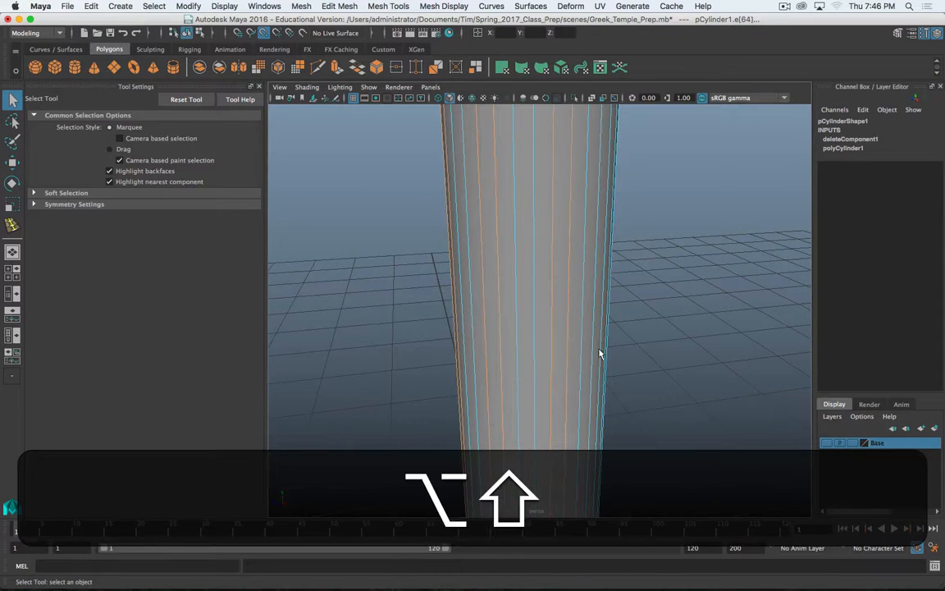
# - Continue selecting every alternate pair of vertical edges until the shaft's full circumference is covered
pyautogui.keyDown('alt'); pyautogui.keyDown('shift'); pyautogui.moveTo(599, 355); pyautogui.dragTo(538, 342); pyautogui.keyUp('shift'); pyautogui.keyUp('alt')
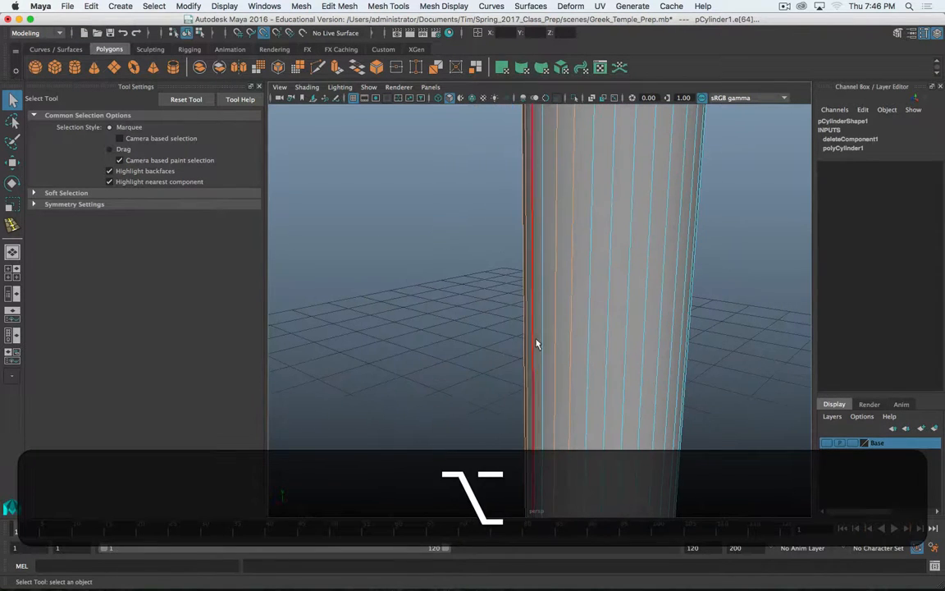
pyautogui.keyDown('shift'); pyautogui.click(648, 335); pyautogui.keyUp('shift')
pyautogui.keyDown('alt'); pyautogui.keyDown('shift'); pyautogui.moveTo(686, 348); pyautogui.dragTo(619, 357); pyautogui.keyUp('shift'); pyautogui.keyUp('alt')
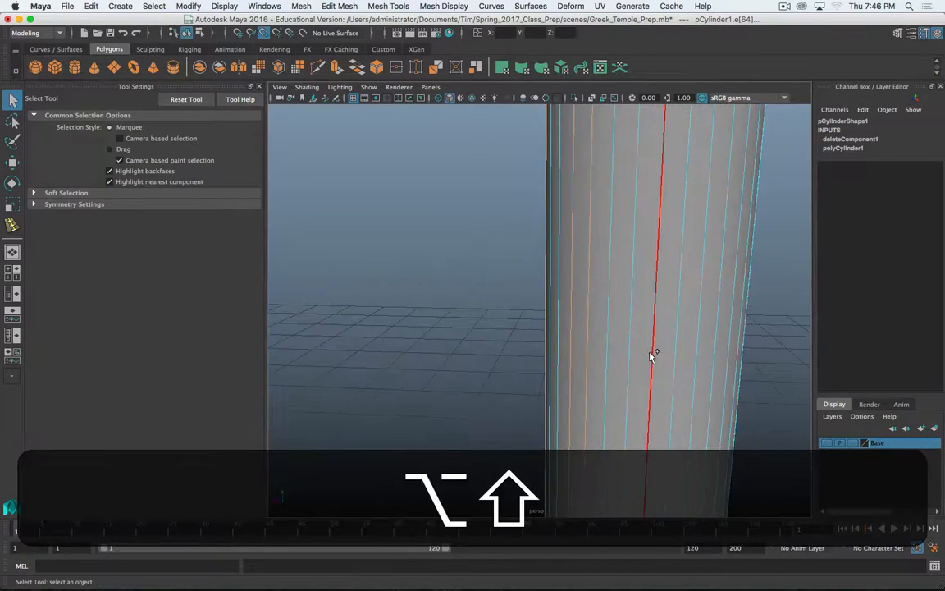
pyautogui.keyDown('shift'); pyautogui.click(652, 354); pyautogui.keyUp('shift')
pyautogui.keyDown('alt'); pyautogui.keyDown('shift'); pyautogui.moveTo(680, 354); pyautogui.dragTo(615, 363); pyautogui.keyUp('shift'); pyautogui.keyUp('alt')
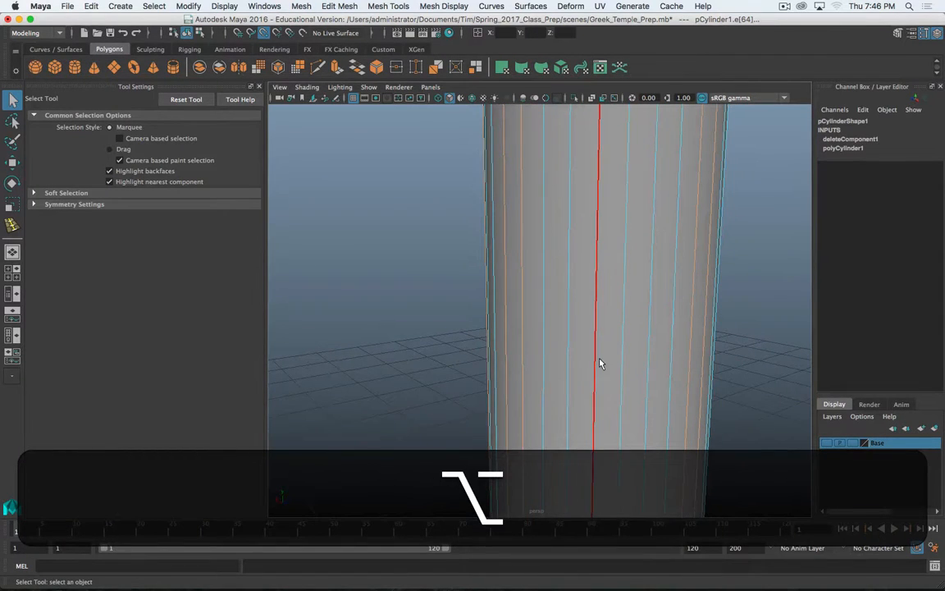
pyautogui.keyDown('shift'); pyautogui.click(597, 373); pyautogui.keyUp('shift')
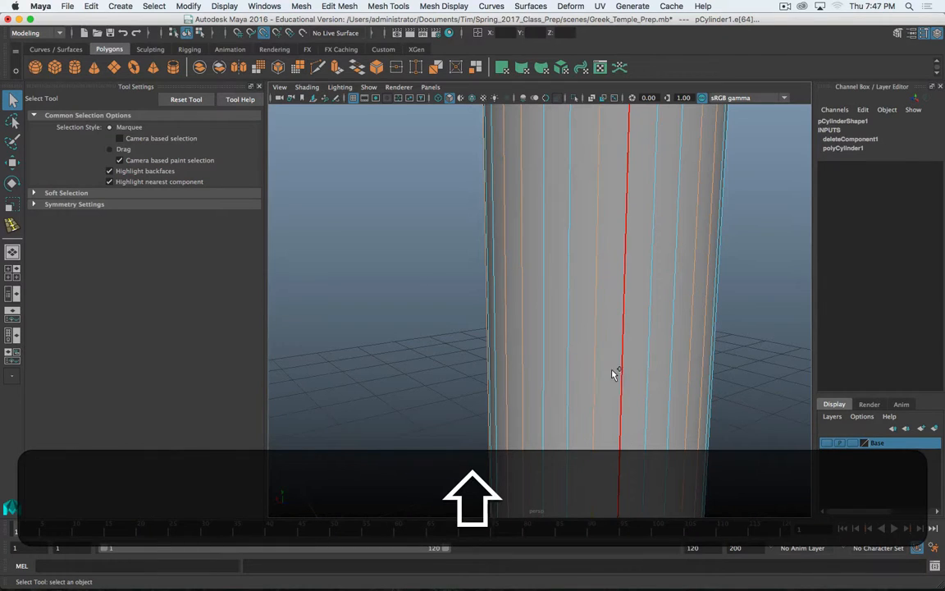
pyautogui.keyDown('shift'); pyautogui.click(621, 373); pyautogui.keyUp('shift')
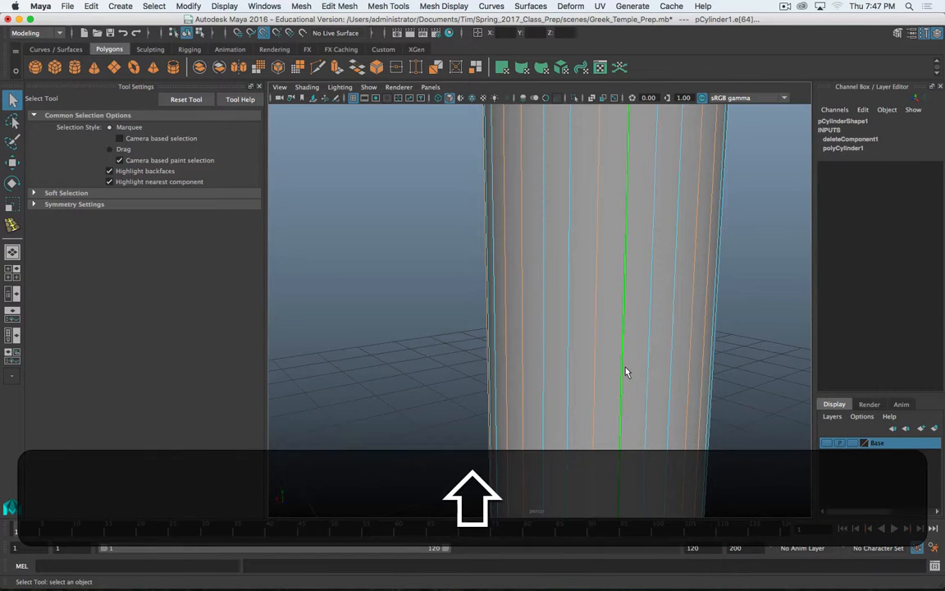
pyautogui.keyDown('alt'); pyautogui.moveTo(749, 359); pyautogui.dragTo(702, 351); pyautogui.keyUp('alt')
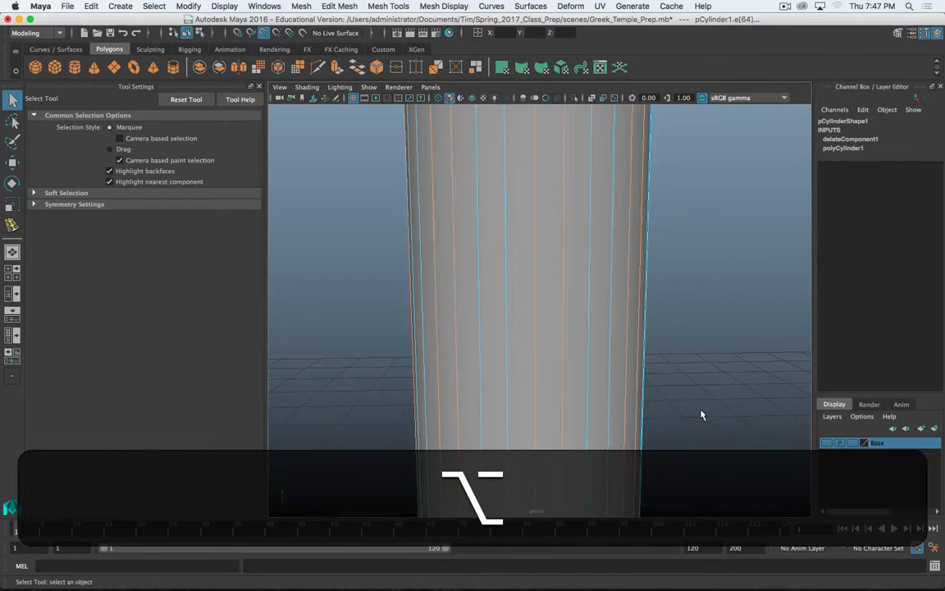
# - In a wireframe top view, scale the selected shaft edges outward horizontally by about 1.143 in X and Z
pyautogui.scroll(-6, 613, 361)
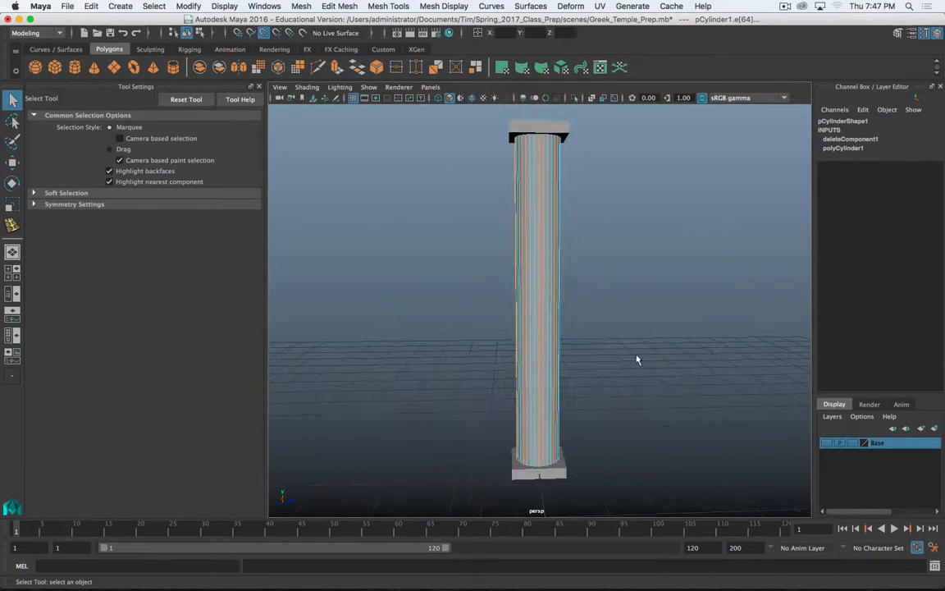
pyautogui.press('super+period')
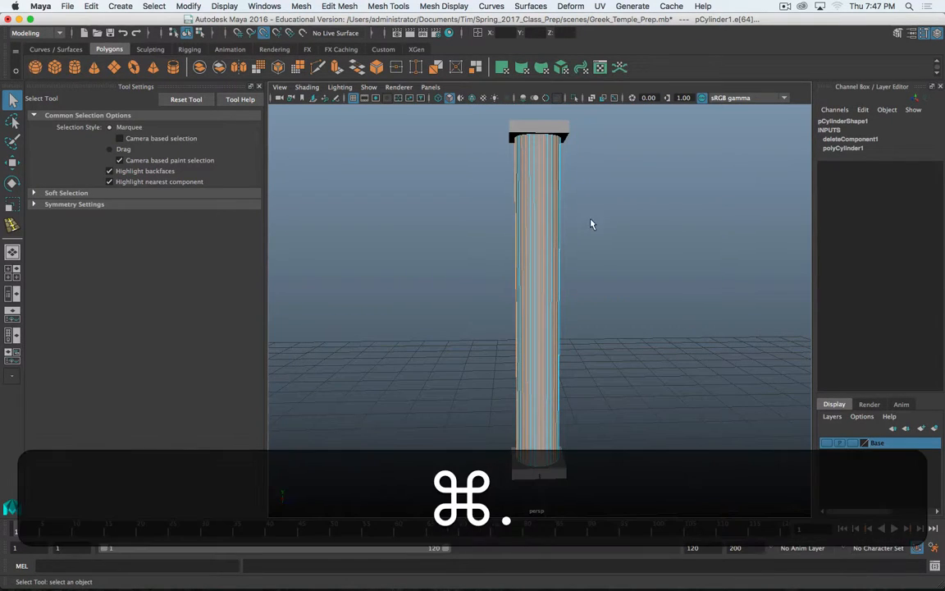
pyautogui.keyDown('alt'); pyautogui.moveTo(616, 209); pyautogui.dragTo(592, 225); pyautogui.keyUp('alt')
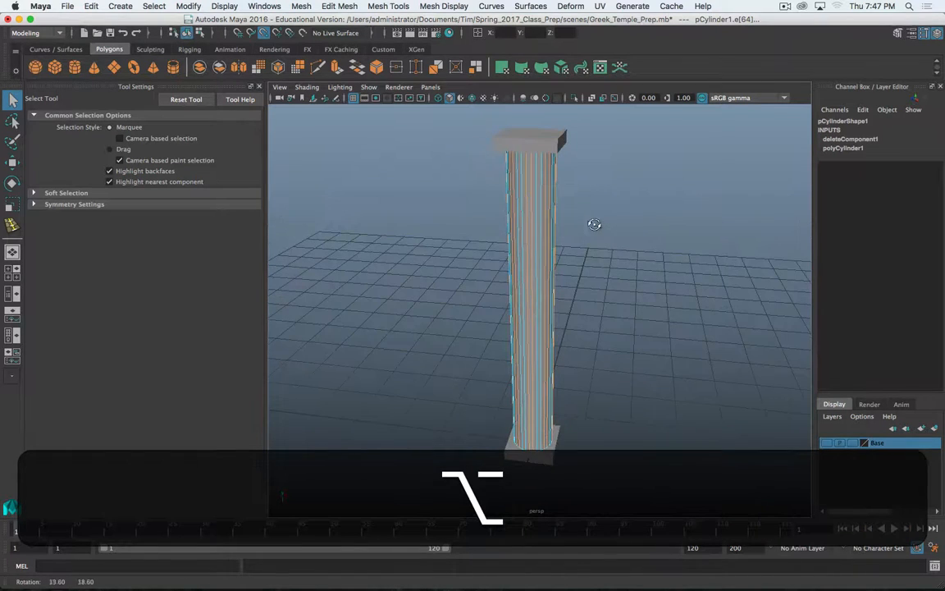
pyautogui.hotkey('alt', 'space')
pyautogui.press('space')
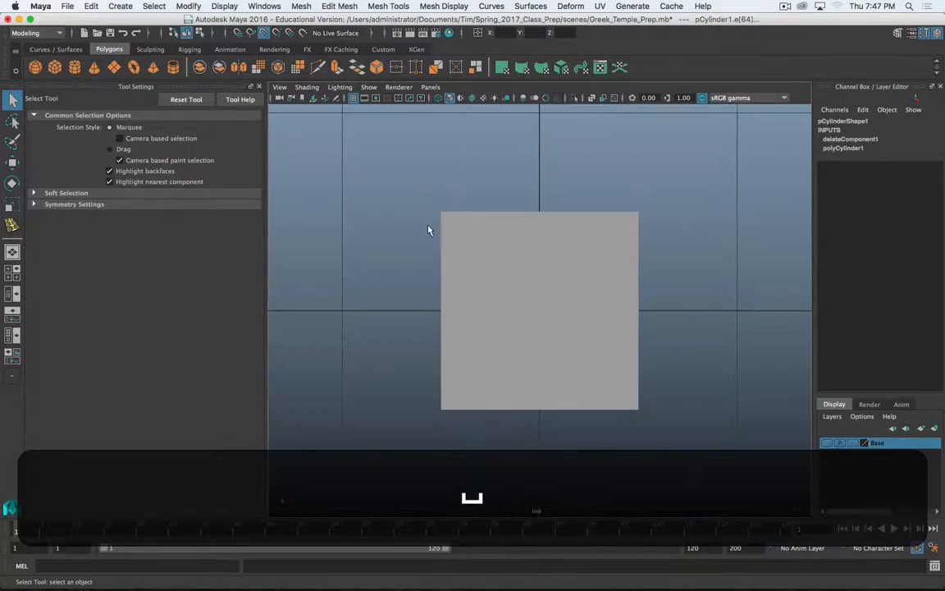
pyautogui.press('4')
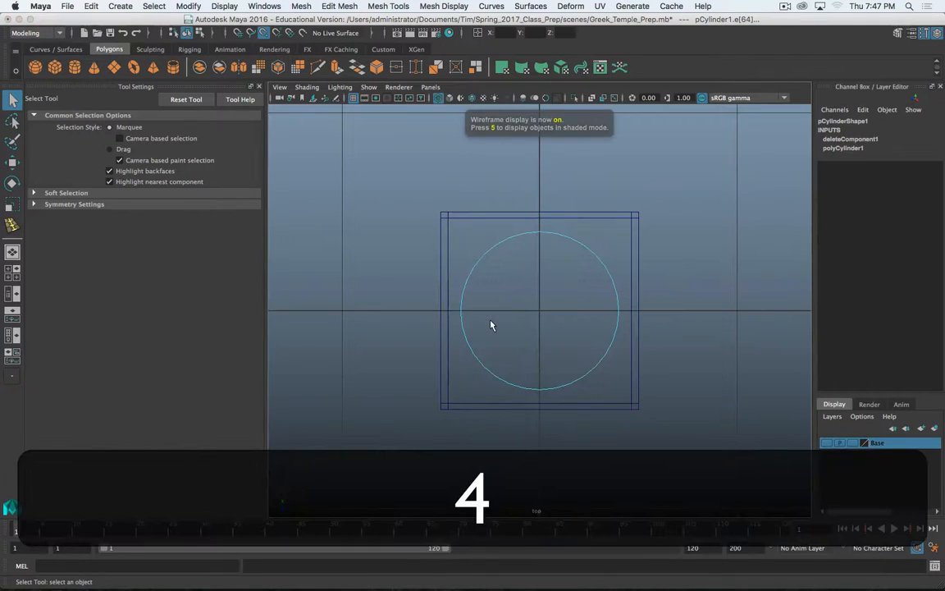
pyautogui.press('r')
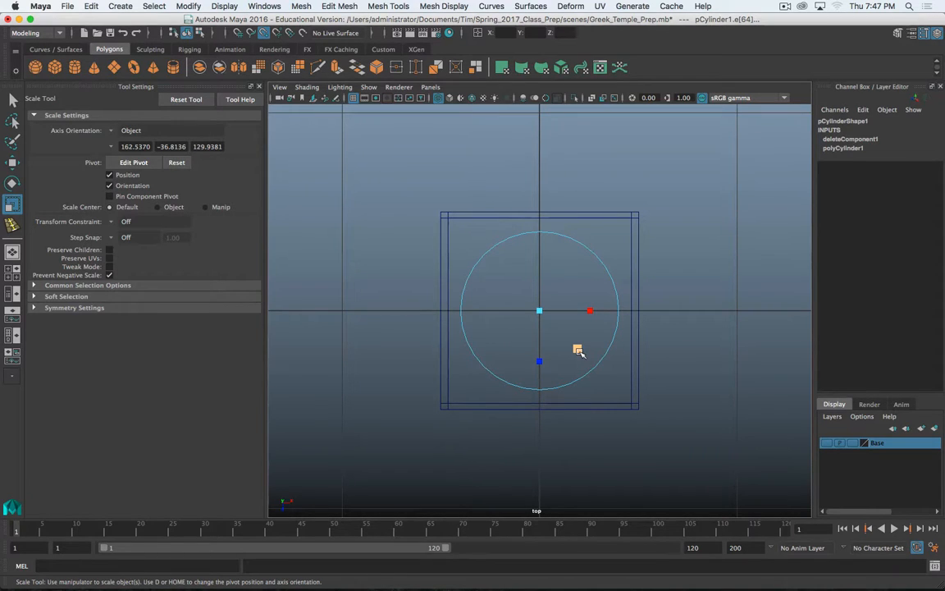
pyautogui.moveTo(577, 351); pyautogui.dragTo(583, 355)
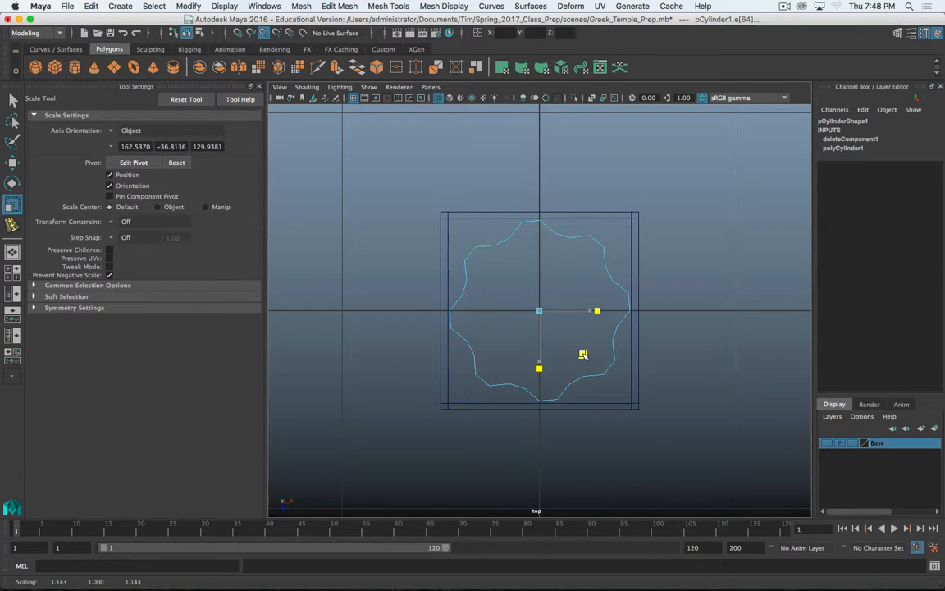
pyautogui.moveTo(583, 355); pyautogui.dragTo(584, 354)
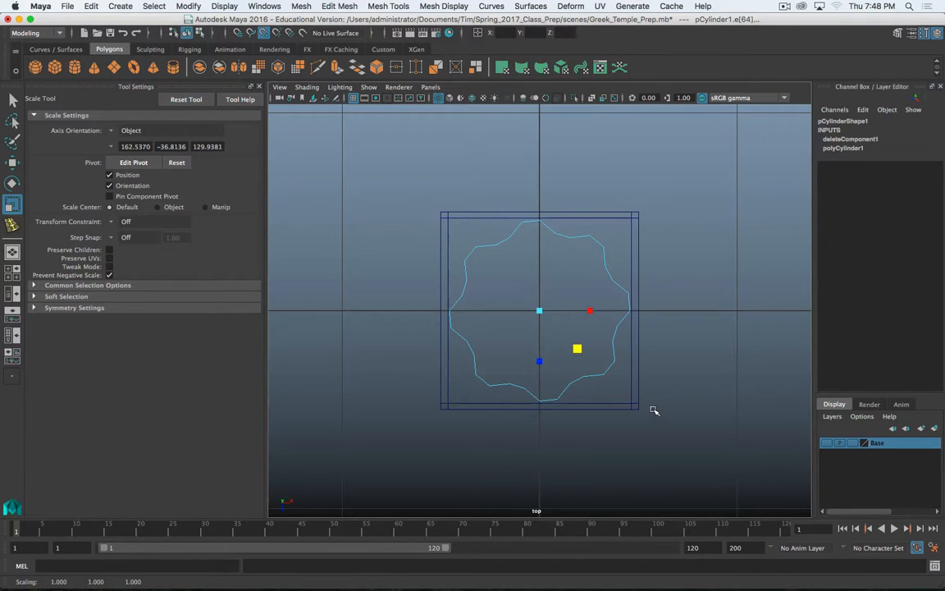
# - Return to the perspective view and turn on smooth mesh preview for the shaft
pyautogui.press('space')
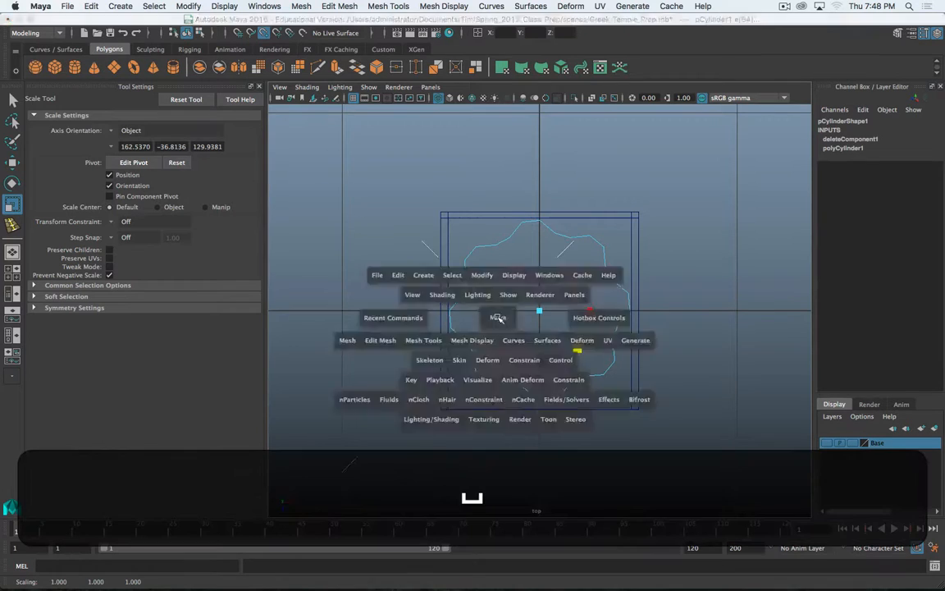
pyautogui.press('space')
pyautogui.keyDown('alt'); pyautogui.moveTo(585, 243); pyautogui.dragTo(593, 294); pyautogui.keyUp('alt')
pyautogui.hotkey('alt', '3')
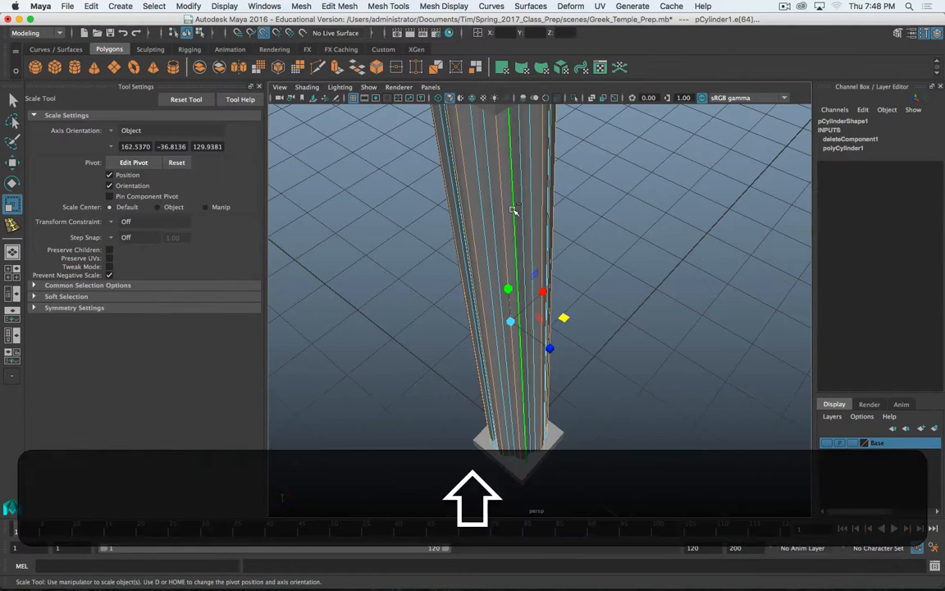
# - Crease the selected vertical edges of the shaft to a value of about 3.18 with the Crease Tool
pyautogui.keyDown('shift'); pyautogui.rightClick(512, 212); pyautogui.keyUp('shift')
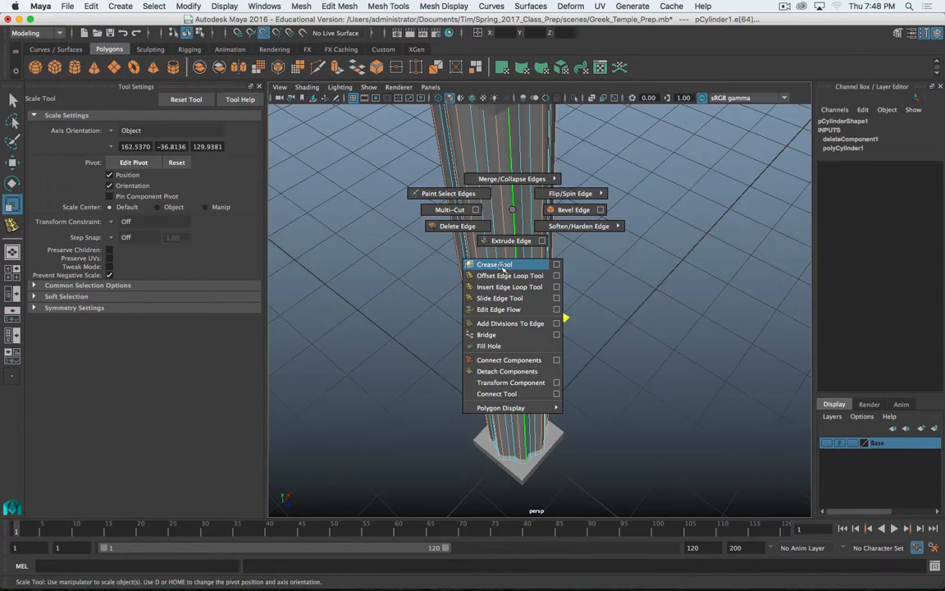
pyautogui.click(496, 264)
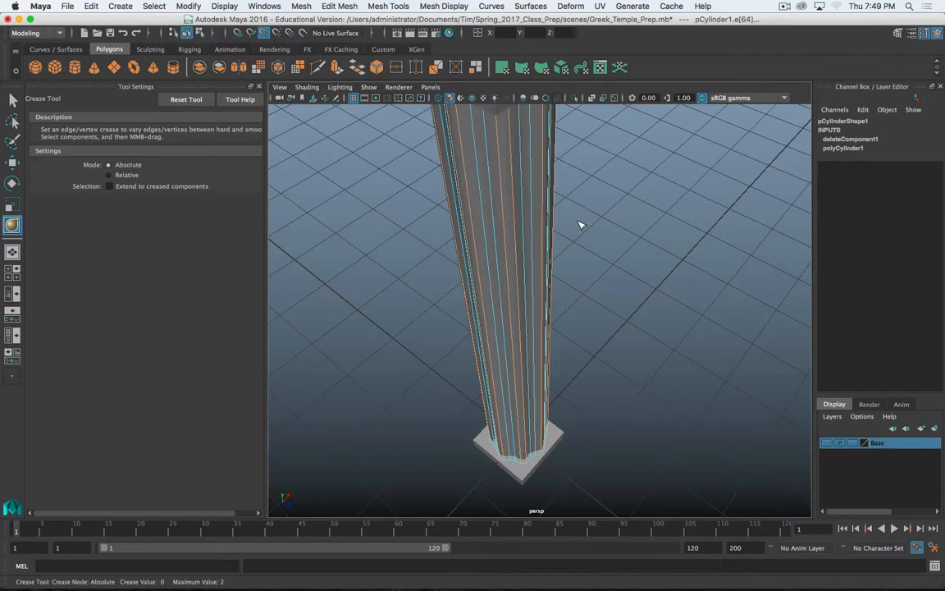
pyautogui.moveTo(580, 224); pyautogui.dragTo(720, 231, button='middle')
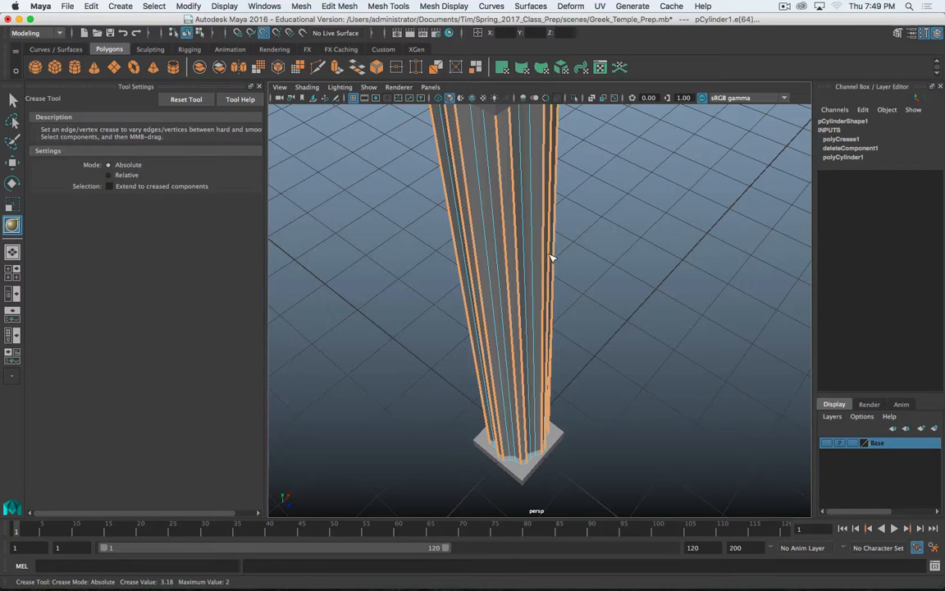
# - Leave the Crease Tool, put the shaft in object mode and examine the creased fluting along the column
pyautogui.press('q')
pyautogui.moveTo(525, 253); pyautogui.dragTo(580, 233, button='right')
pyautogui.click(616, 281)
pyautogui.keyDown('alt'); pyautogui.moveTo(595, 361); pyautogui.dragTo(544, 296); pyautogui.keyUp('alt')
pyautogui.scroll(-8, 609, 345)
pyautogui.scroll(5, 535, 371)
pyautogui.click(563, 341)
# - Undo the crease and the outward scaling of the shaft's selected edges
pyautogui.press('z')
pyautogui.press('z')
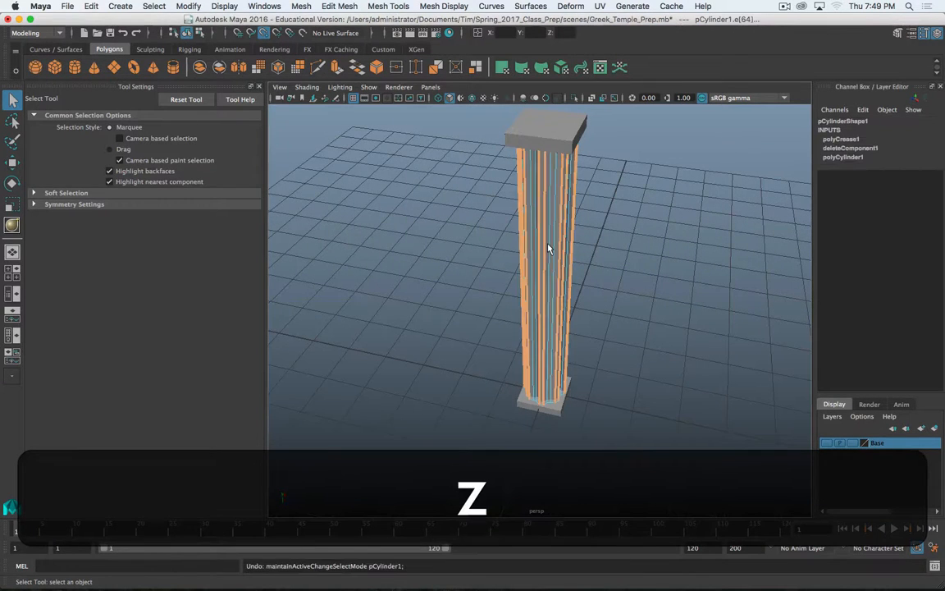
pyautogui.keyDown('alt'); pyautogui.moveTo(550, 269); pyautogui.dragTo(551, 280); pyautogui.keyUp('alt')
pyautogui.press('z')
pyautogui.press('z')
pyautogui.press('z')
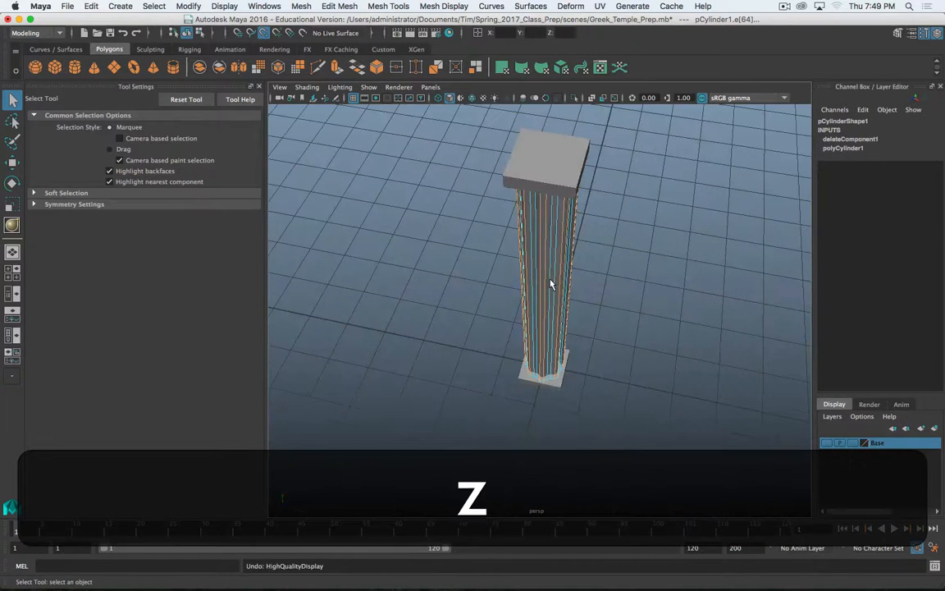
# - Scale the selected vertical edges inward horizontally to about 0.784 in X and Z to recess the flutes
pyautogui.press('r')
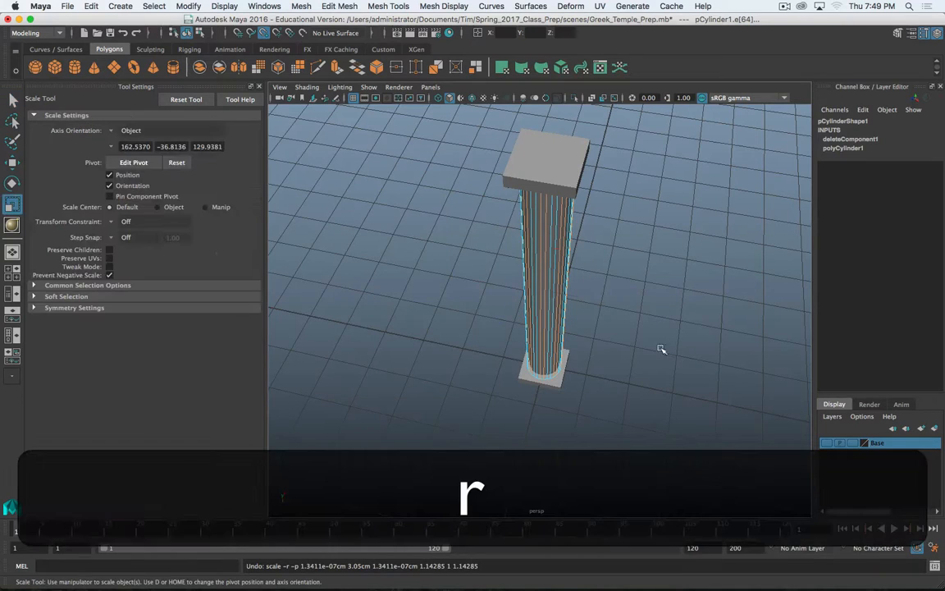
pyautogui.moveTo(695, 302); pyautogui.dragTo(685, 302, button='middle')
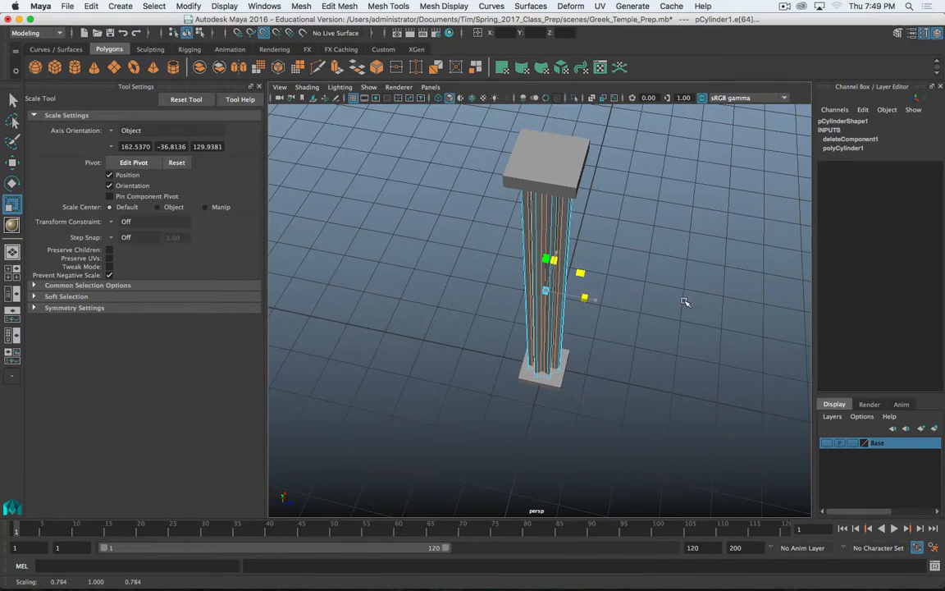
pyautogui.scroll(3, 655, 324)
pyautogui.keyDown('alt'); pyautogui.moveTo(655, 324); pyautogui.dragTo(635, 347); pyautogui.keyUp('alt')
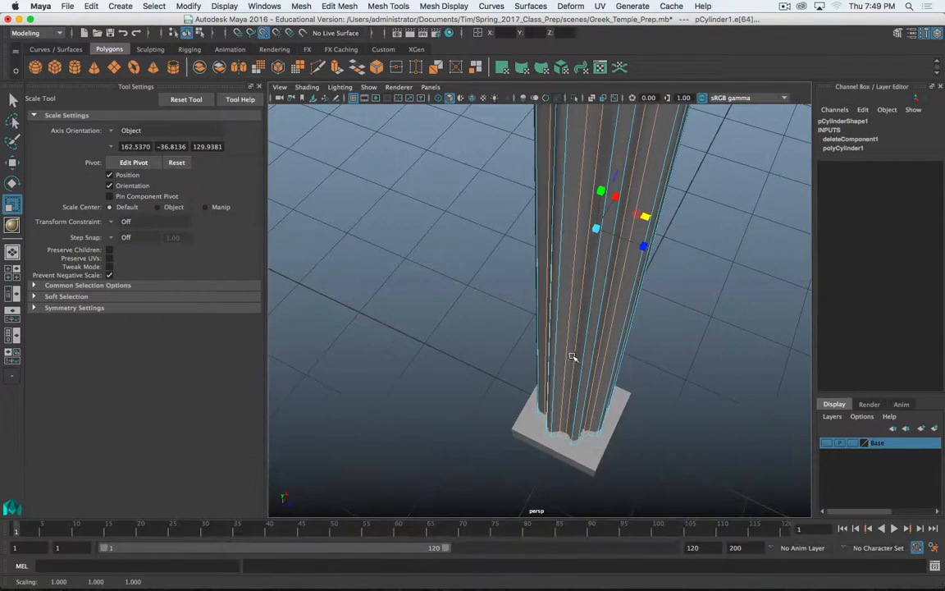
pyautogui.moveTo(576, 355)
pyautogui.keyDown('alt'); pyautogui.mouseDown()
pyautogui.moveTo(568, 342)
pyautogui.moveTo(586, 344)
pyautogui.mouseUp(); pyautogui.keyUp('alt')
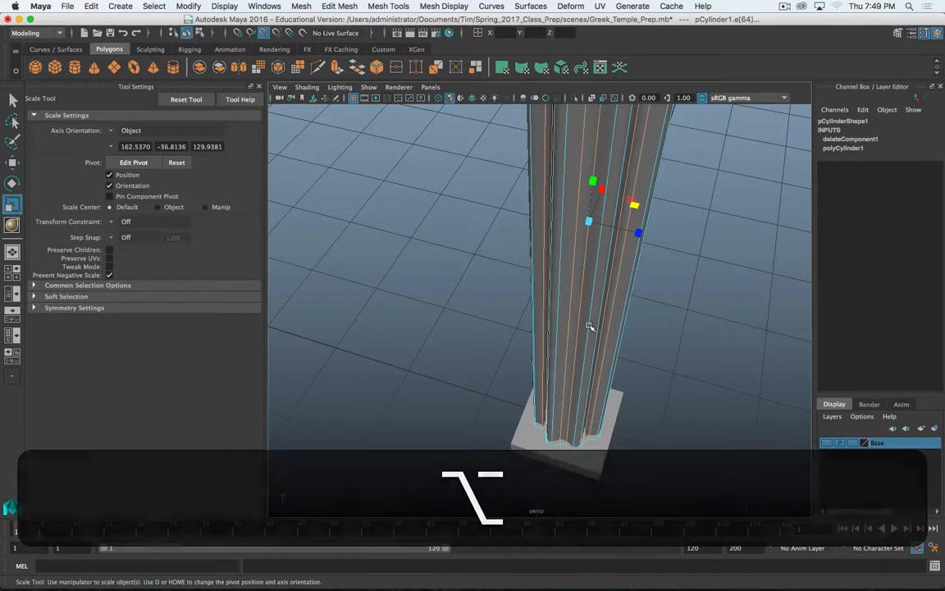
# - Replace the edge selection with the raised vertical edge pairs between the recessed flutes around the shaft
pyautogui.moveTo(590, 327); pyautogui.dragTo(596, 319, button='right')
pyautogui.moveTo(597, 269); pyautogui.dragTo(592, 232, button='right')
pyautogui.click(601, 263)
pyautogui.keyDown('alt'); pyautogui.moveTo(591, 384); pyautogui.dragTo(544, 328); pyautogui.keyUp('alt')
pyautogui.keyDown('shift'); pyautogui.click(593, 360); pyautogui.keyUp('shift')
pyautogui.keyDown('shift'); pyautogui.click(494, 340); pyautogui.keyUp('shift')
pyautogui.keyDown('alt'); pyautogui.keyDown('shift'); pyautogui.moveTo(627, 327); pyautogui.dragTo(595, 312); pyautogui.keyUp('shift'); pyautogui.keyUp('alt')
# - Crease the selected raised edges to a value of about 5.52 with the Crease Tool
pyautogui.keyDown('shift'); pyautogui.moveTo(597, 311); pyautogui.dragTo(604, 366, button='right'); pyautogui.keyUp('shift')
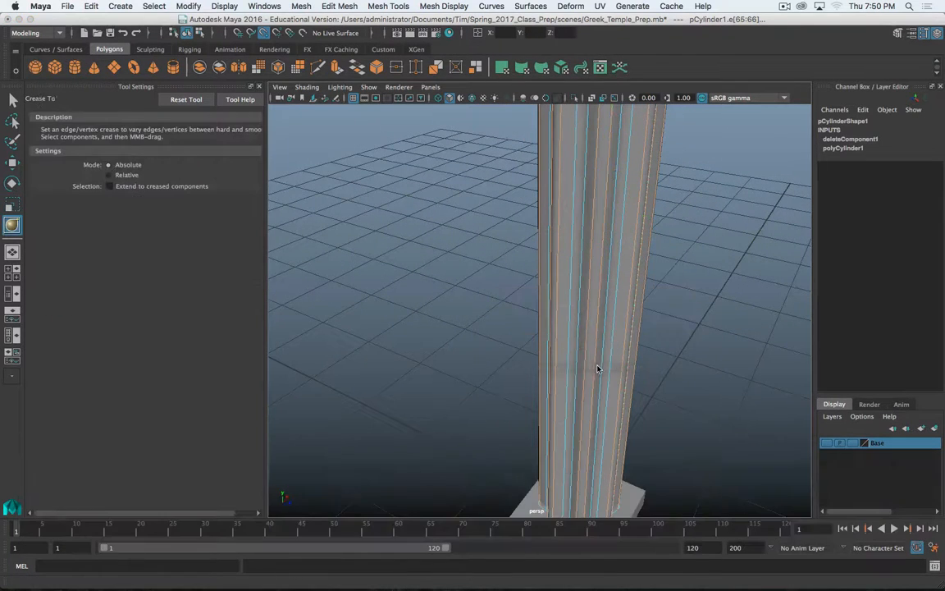
pyautogui.moveTo(365, 228); pyautogui.dragTo(688, 262, button='middle')
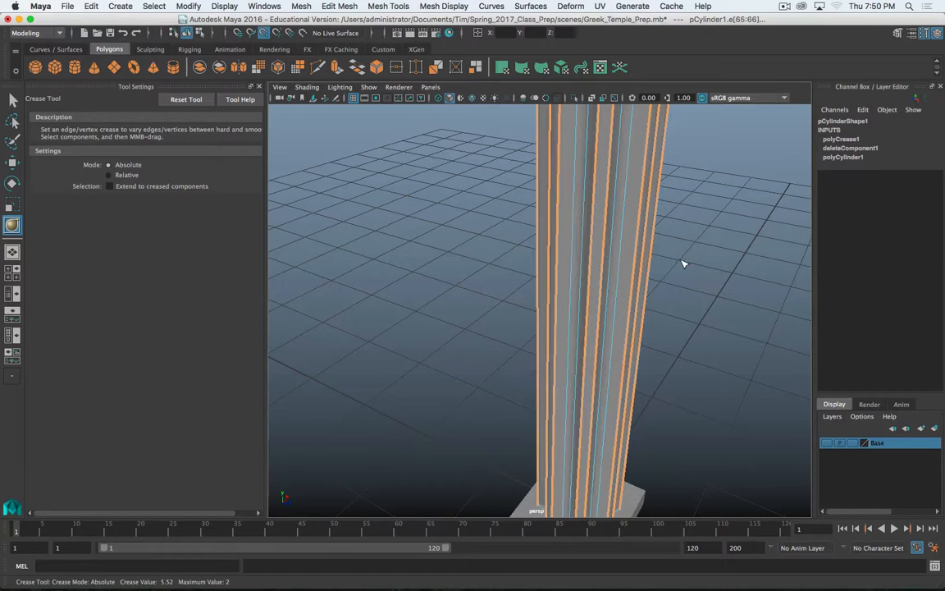
pyautogui.press('q')
# - Return the shaft to object mode, deselect it and inspect the fluted column with its base and cap
pyautogui.moveTo(632, 261); pyautogui.dragTo(685, 255, button='right')
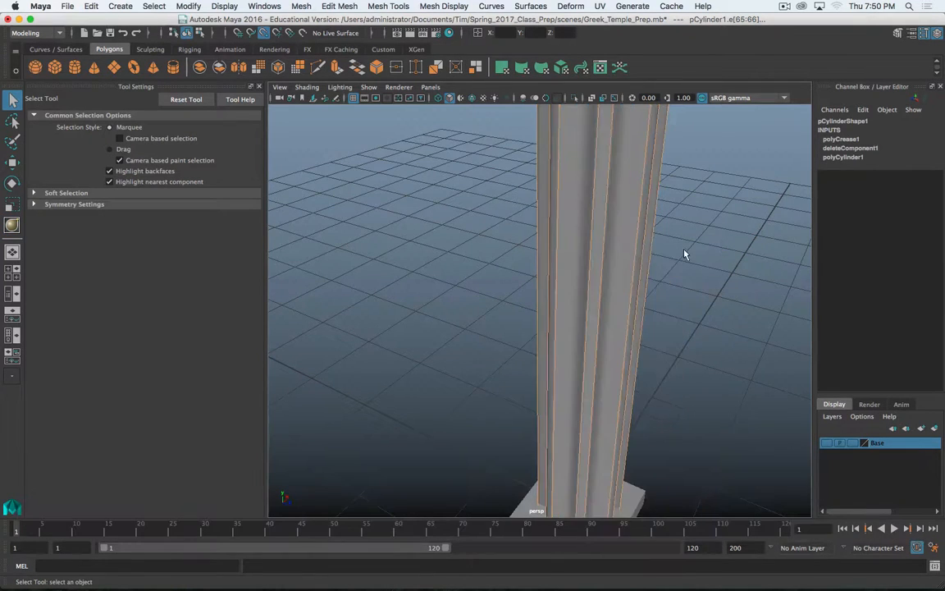
pyautogui.click(685, 255)
pyautogui.scroll(-5, 698, 271)
pyautogui.keyDown('alt'); pyautogui.moveTo(710, 292); pyautogui.dragTo(645, 287); pyautogui.keyUp('alt')
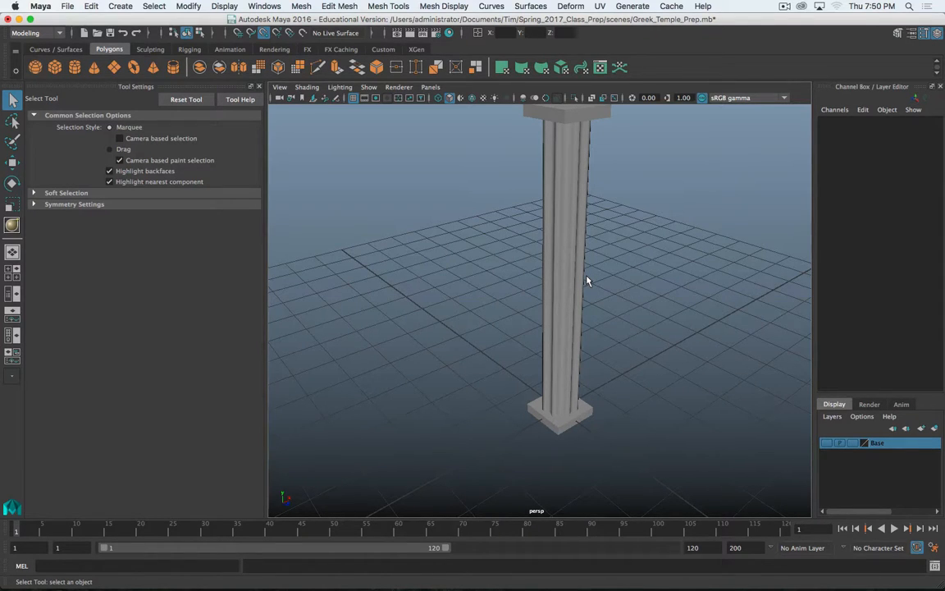
pyautogui.scroll(-5, 481, 228)
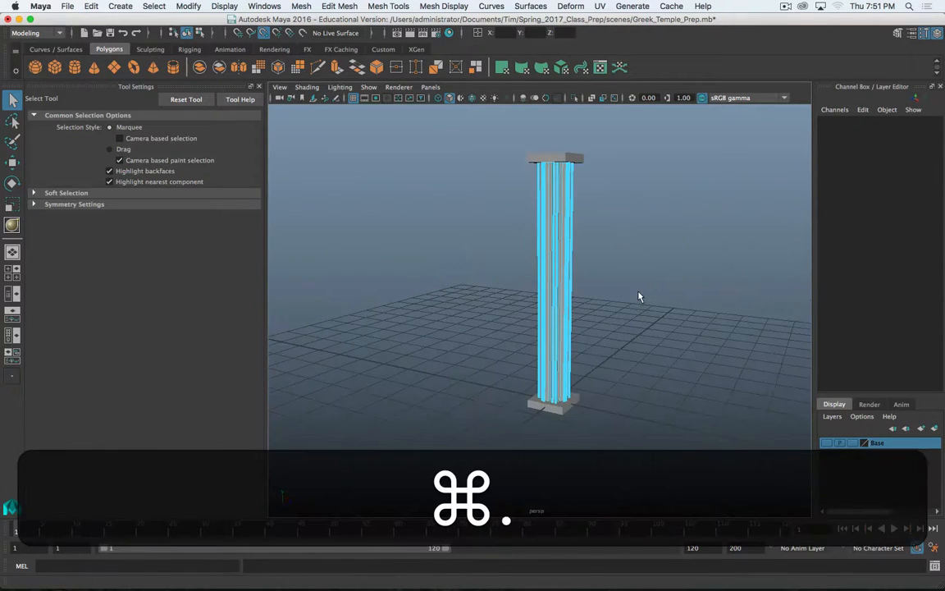
pyautogui.moveTo(566, 259); pyautogui.dragTo(598, 244, button='right')
pyautogui.keyDown('alt'); pyautogui.moveTo(624, 270); pyautogui.dragTo(544, 362); pyautogui.keyUp('alt')
pyautogui.keyDown('alt'); pyautogui.moveTo(544, 363); pyautogui.dragTo(602, 358, button='right'); pyautogui.keyUp('alt')
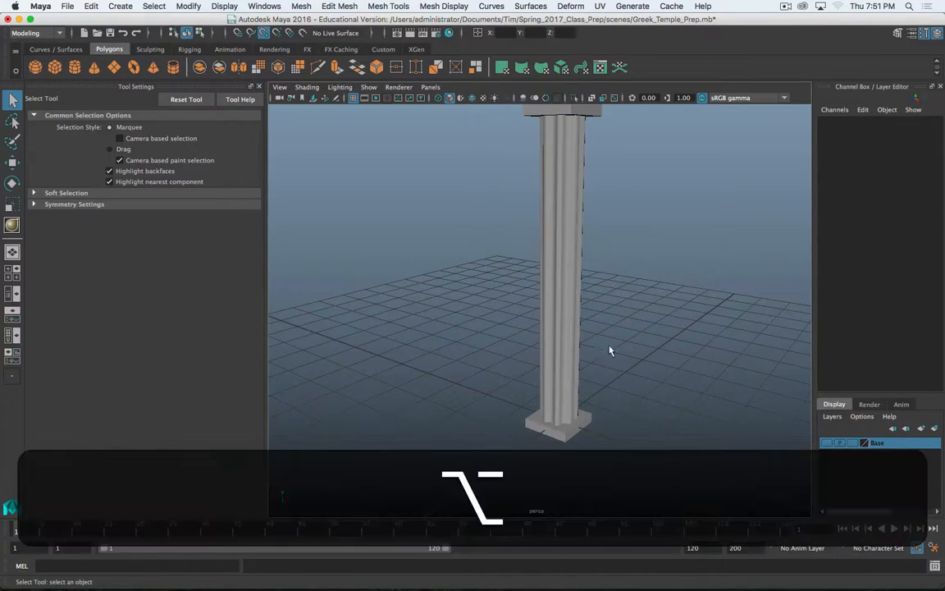
# - Inspect the whole column from several angles and close the tool settings to widen the viewport
pyautogui.keyDown('alt'); pyautogui.moveTo(609, 351); pyautogui.dragTo(623, 375); pyautogui.keyUp('alt')
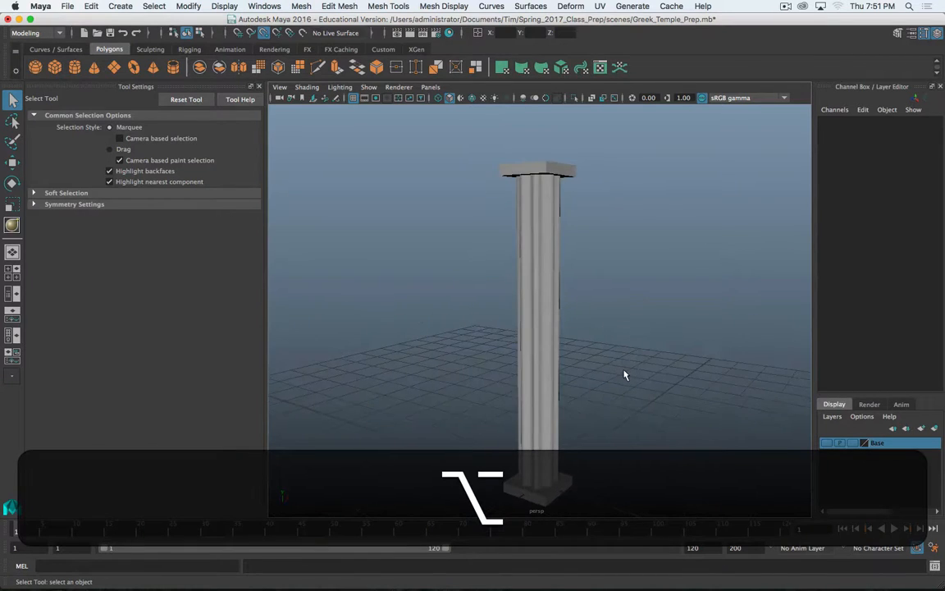
pyautogui.keyDown('alt'); pyautogui.scroll(-5, 623, 370); pyautogui.keyUp('alt')
pyautogui.keyDown('alt'); pyautogui.moveTo(622, 370); pyautogui.dragTo(619, 323, button='middle'); pyautogui.keyUp('alt')
pyautogui.keyDown('alt'); pyautogui.moveTo(620, 322); pyautogui.dragTo(585, 332); pyautogui.keyUp('alt')
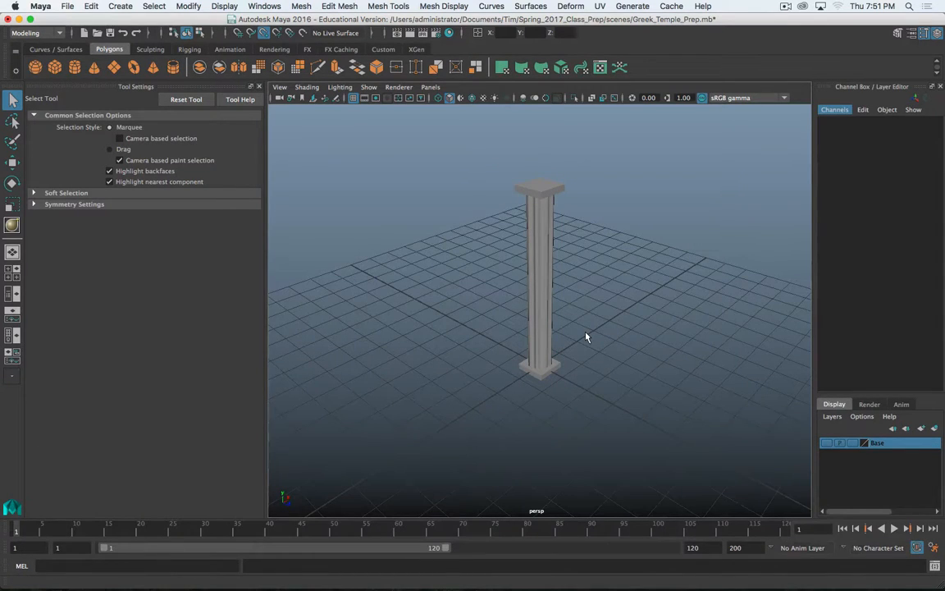
pyautogui.keyDown('alt'); pyautogui.moveTo(553, 259); pyautogui.dragTo(602, 267); pyautogui.keyUp('alt')
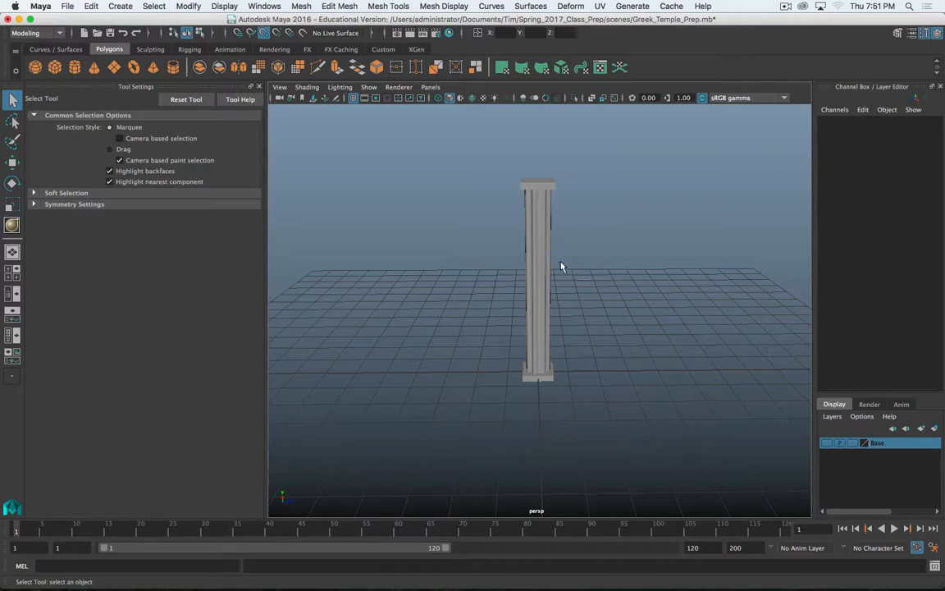
pyautogui.keyDown('alt'); pyautogui.moveTo(557, 276); pyautogui.dragTo(312, 248); pyautogui.keyUp('alt')
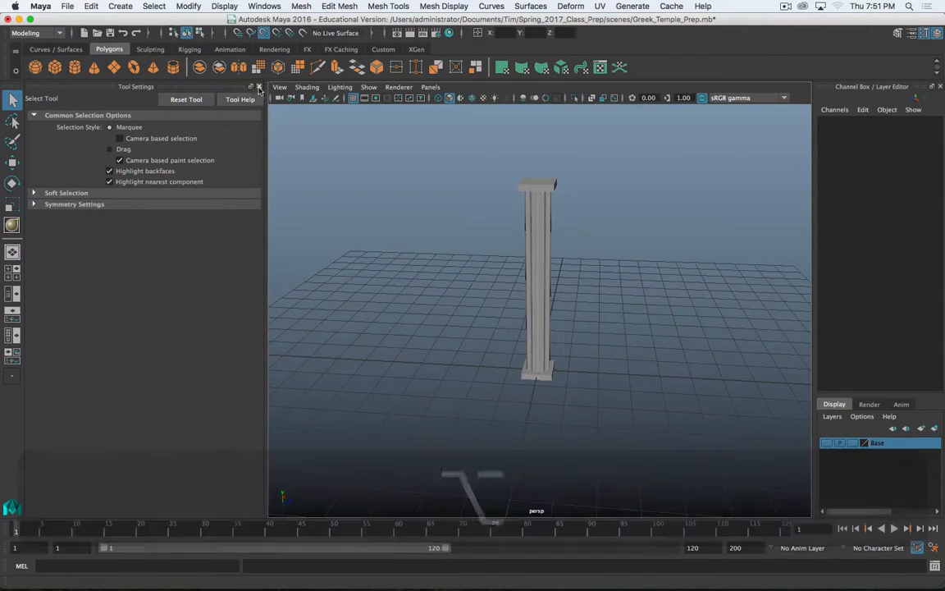
pyautogui.click(259, 86)
pyautogui.keyDown('alt'); pyautogui.moveTo(420, 308); pyautogui.dragTo(499, 213); pyautogui.keyUp('alt')
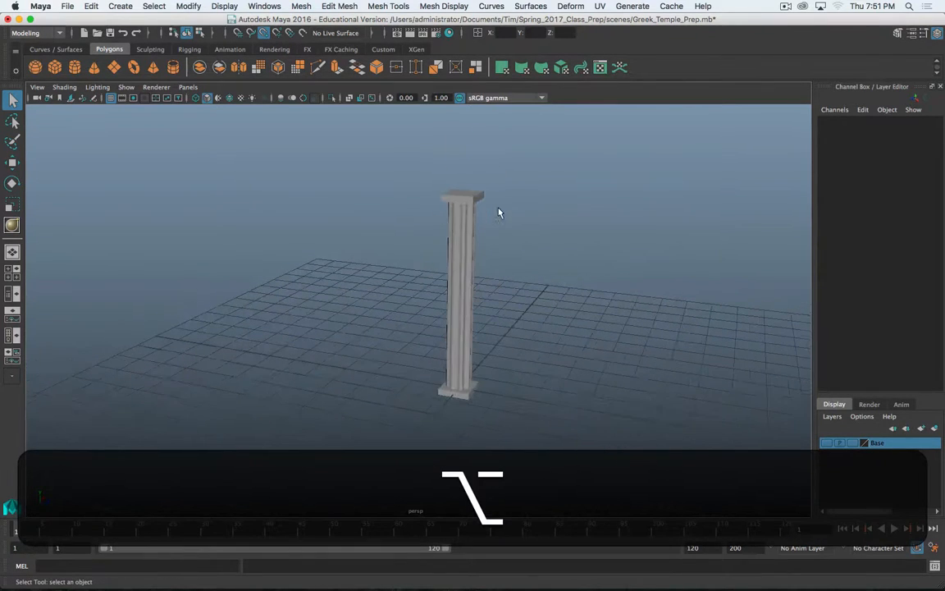
# - Group the column's base, shaft and cap together and rename the group Column
pyautogui.moveTo(531, 149); pyautogui.dragTo(421, 462)
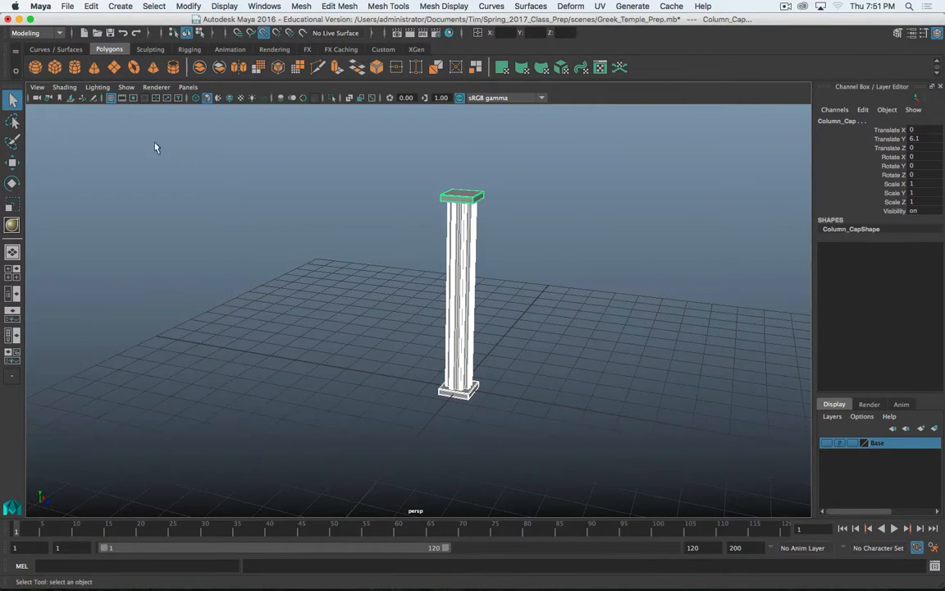
pyautogui.click(89, 6)
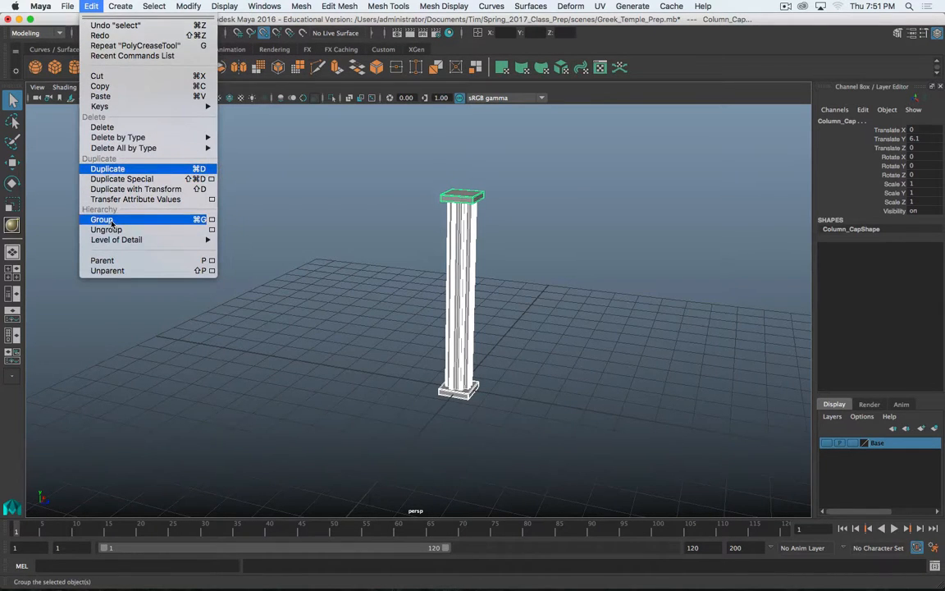
pyautogui.click(674, 397)
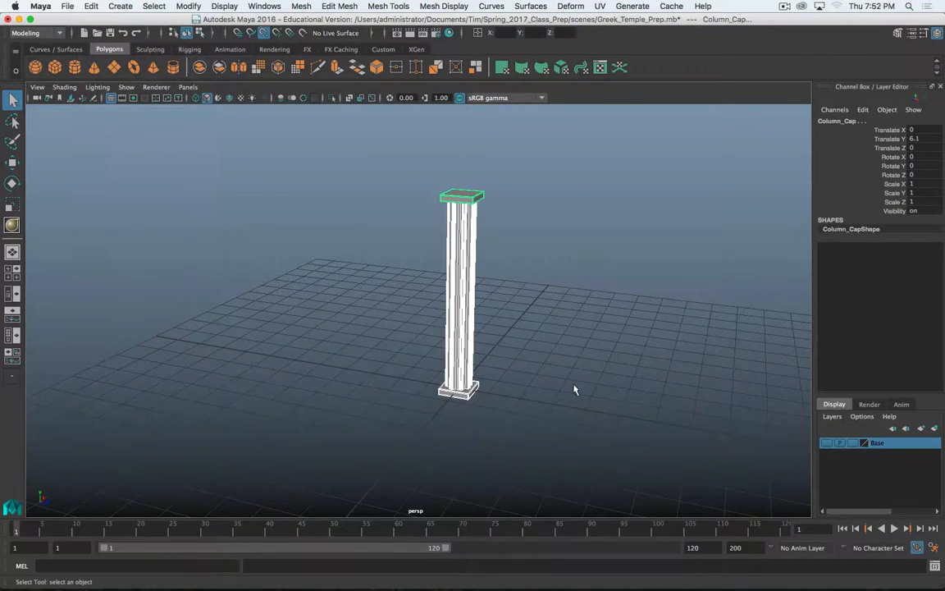
pyautogui.press('super')
pyautogui.press('super+g')
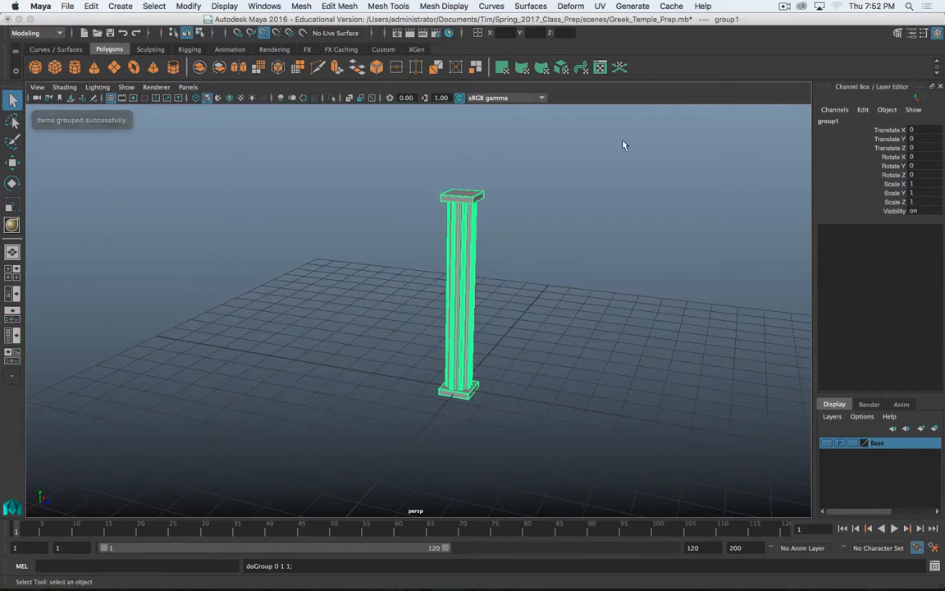
pyautogui.click(828, 121)
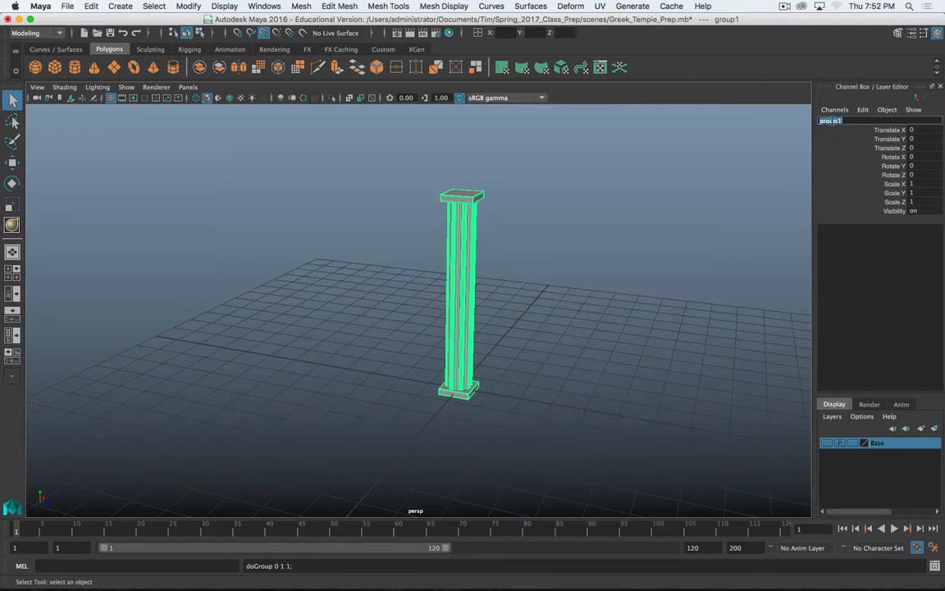
pyautogui.write('Column')
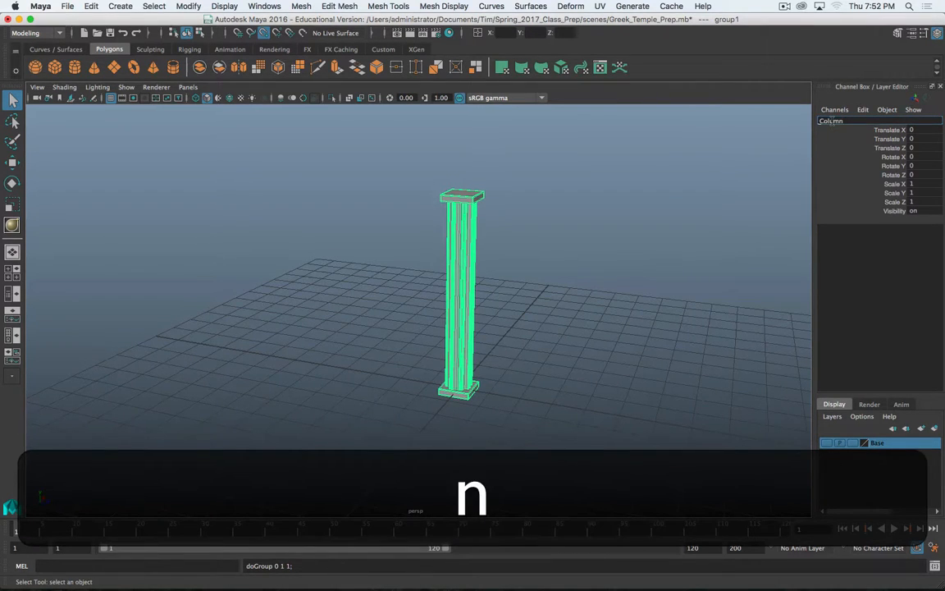
pyautogui.press('Return')
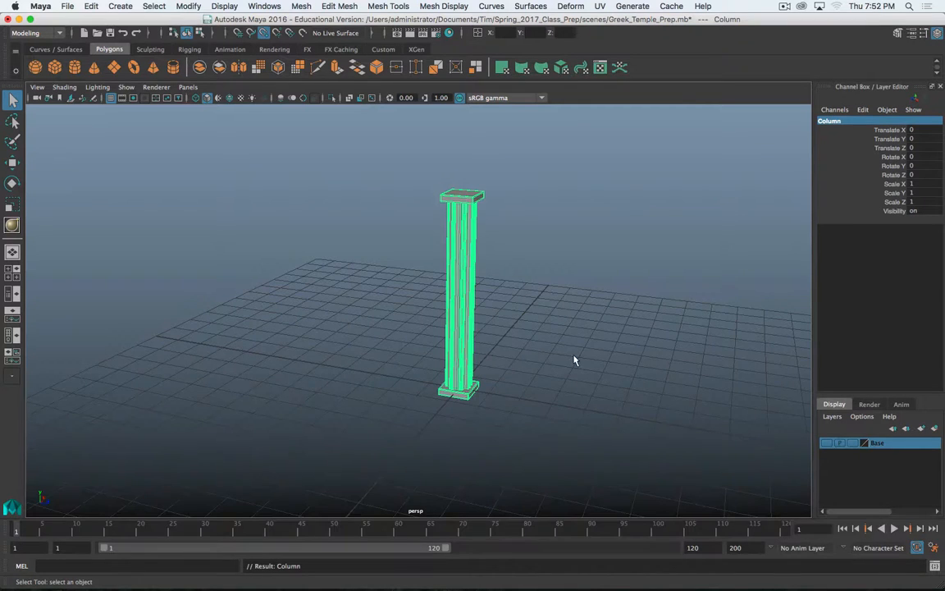
# - Check the column standing on the temple base from a low angle, and hide the Base layer again
pyautogui.keyDown('alt'); pyautogui.moveTo(574, 360); pyautogui.dragTo(685, 461); pyautogui.keyUp('alt')
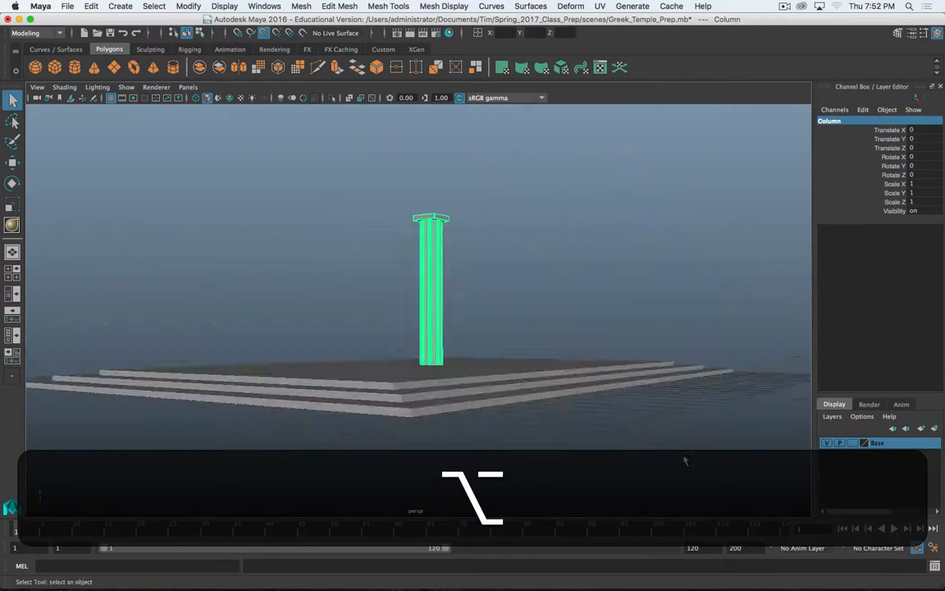
pyautogui.click(826, 443)
pyautogui.keyDown('alt'); pyautogui.moveTo(738, 400); pyautogui.dragTo(535, 336); pyautogui.keyUp('alt')
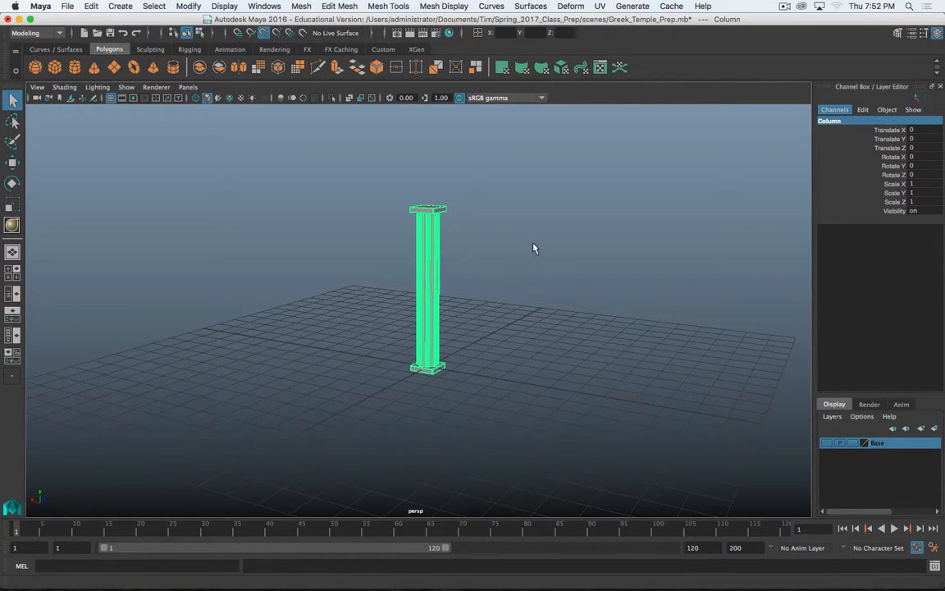
# - Select only the fluted shaft inside the group and rename it Column_Post
pyautogui.click(561, 233)
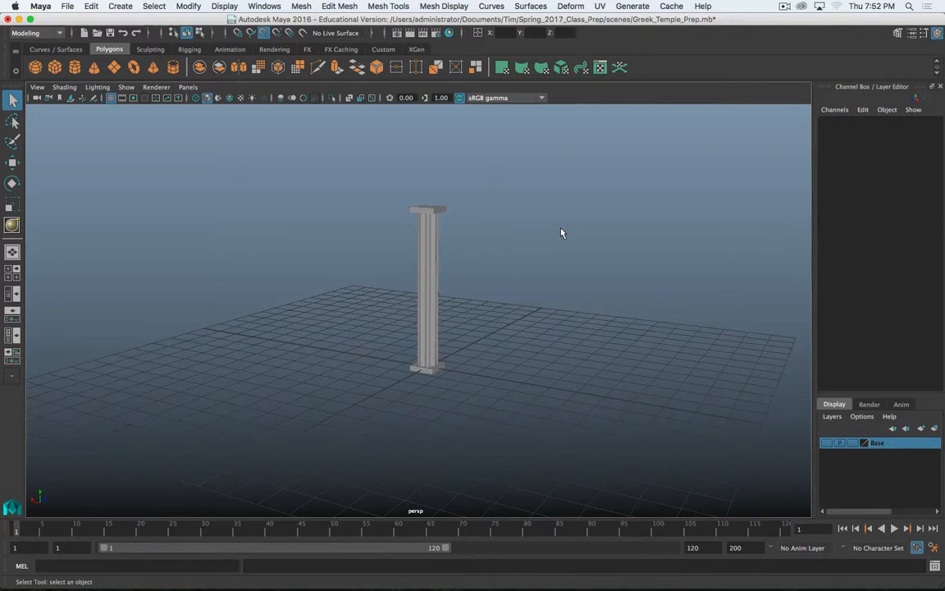
pyautogui.click(429, 283)
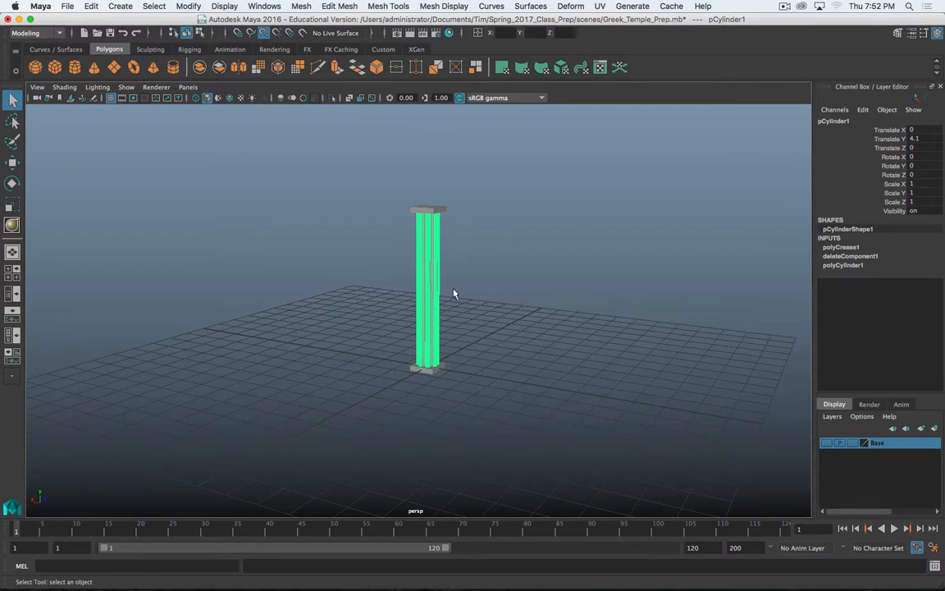
pyautogui.doubleClick(833, 120)
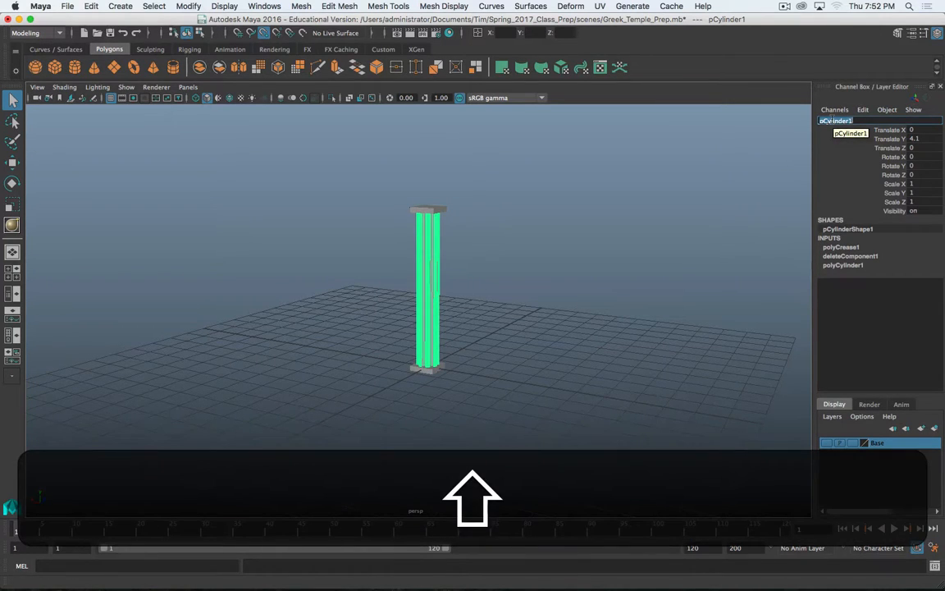
pyautogui.write('Colu')
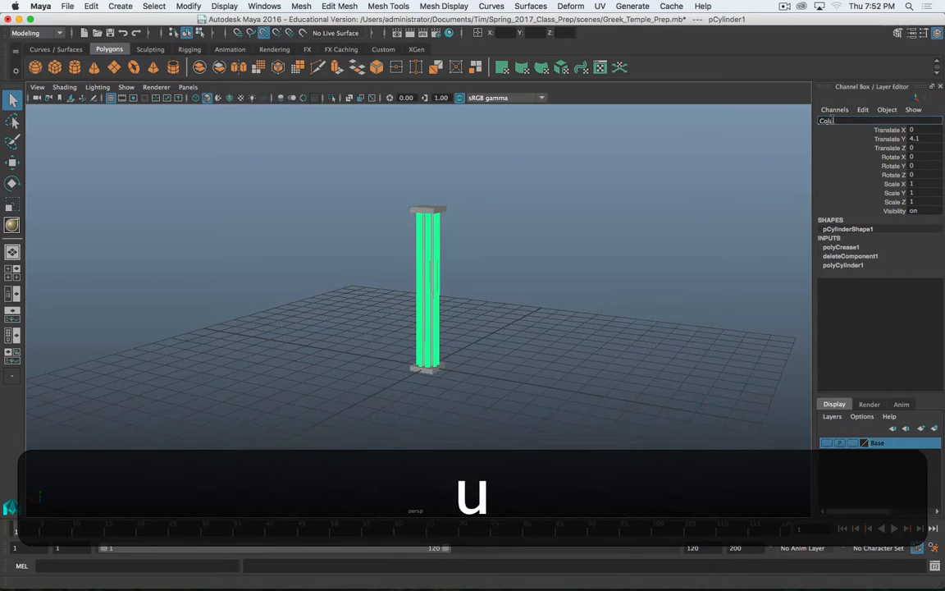
pyautogui.write('mn Post')
pyautogui.press('Return')
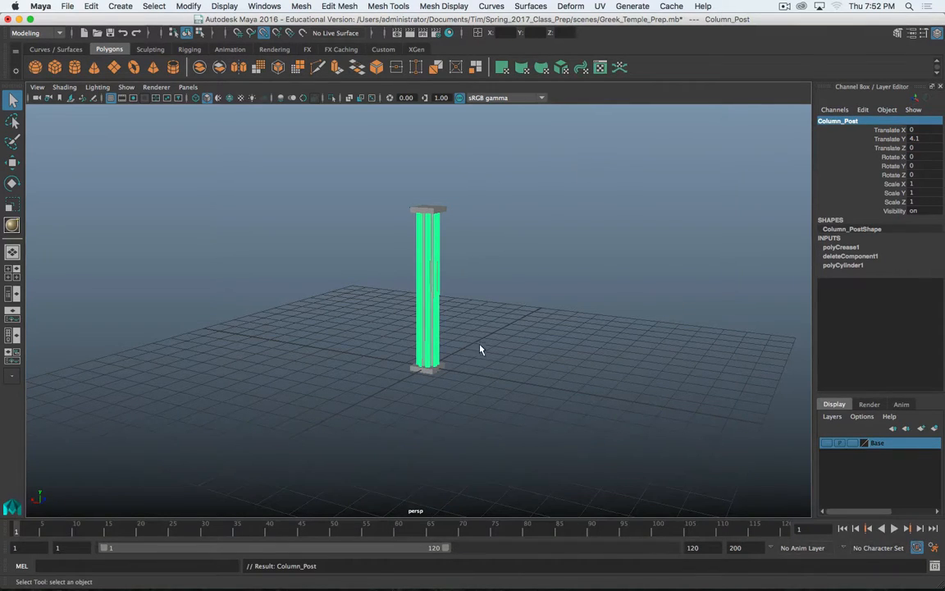
# - Select the shaft, cap and base individually in the viewport to check each part within the group
pyautogui.click(673, 301)
pyautogui.click(428, 264)
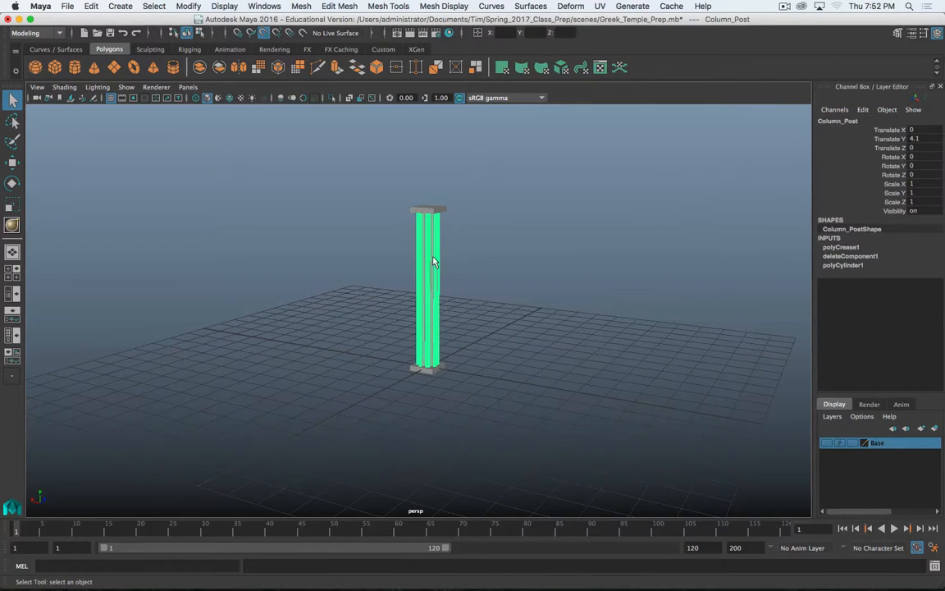
pyautogui.click(449, 215)
pyautogui.click(434, 210)
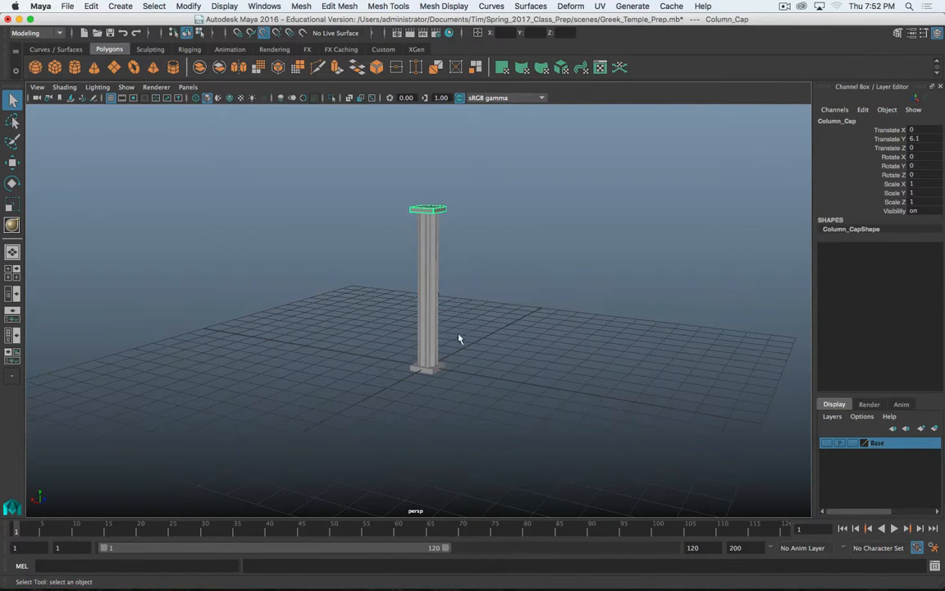
pyautogui.click(436, 370)
pyautogui.click(433, 317)
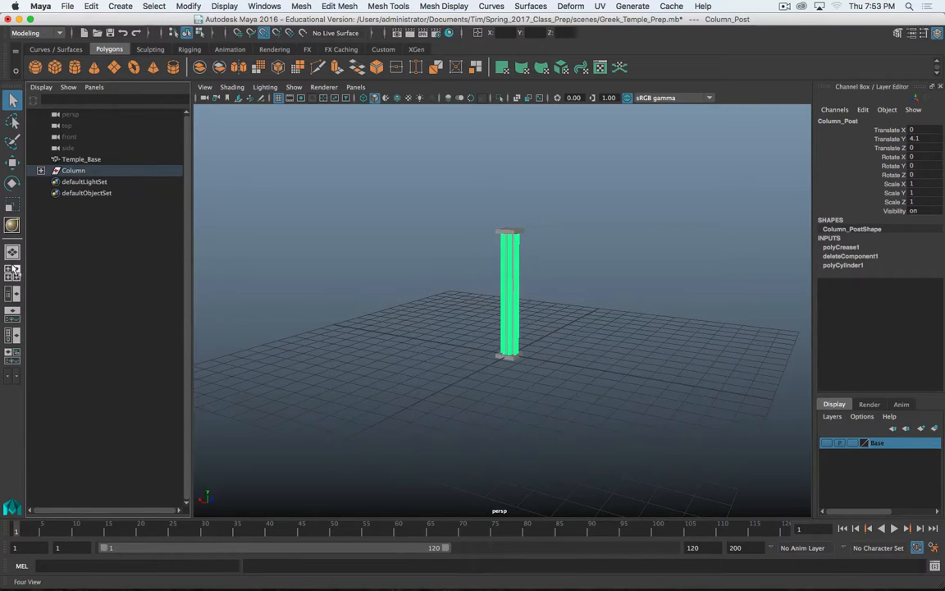
# - Restore the single perspective view and open the Outliner as a separate, taller window beside the column
pyautogui.click(14, 272)
pyautogui.click(13, 255)
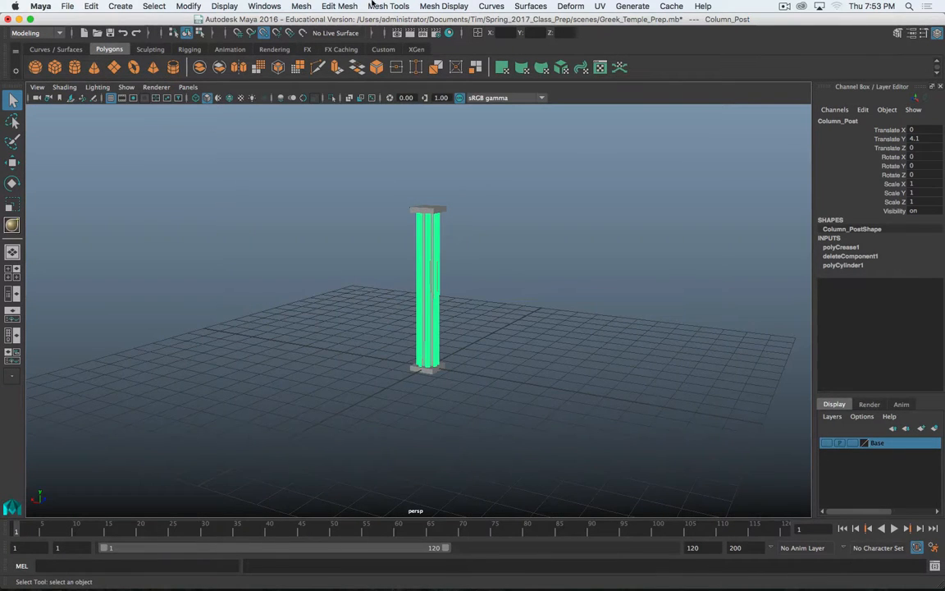
pyautogui.click(261, 6)
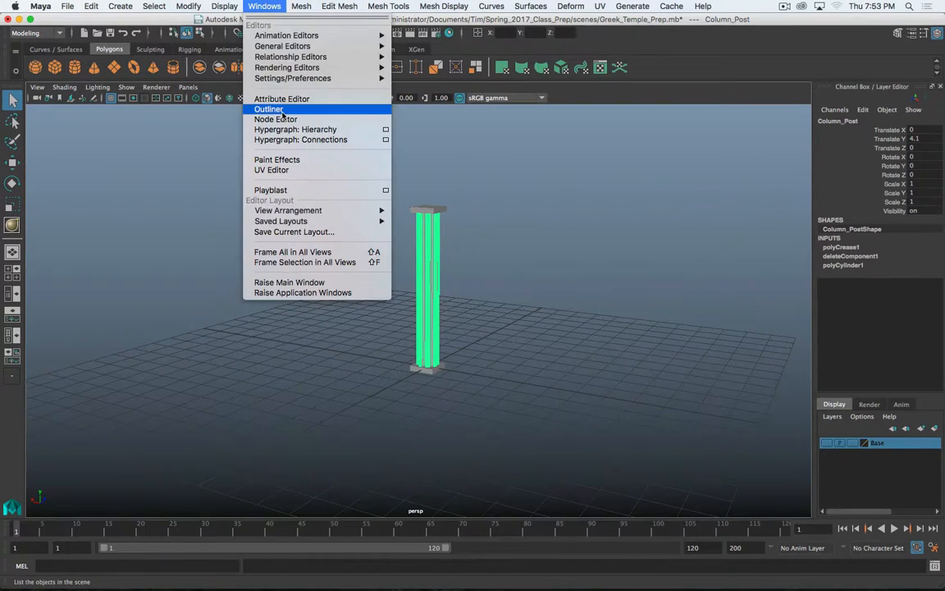
pyautogui.click(271, 109)
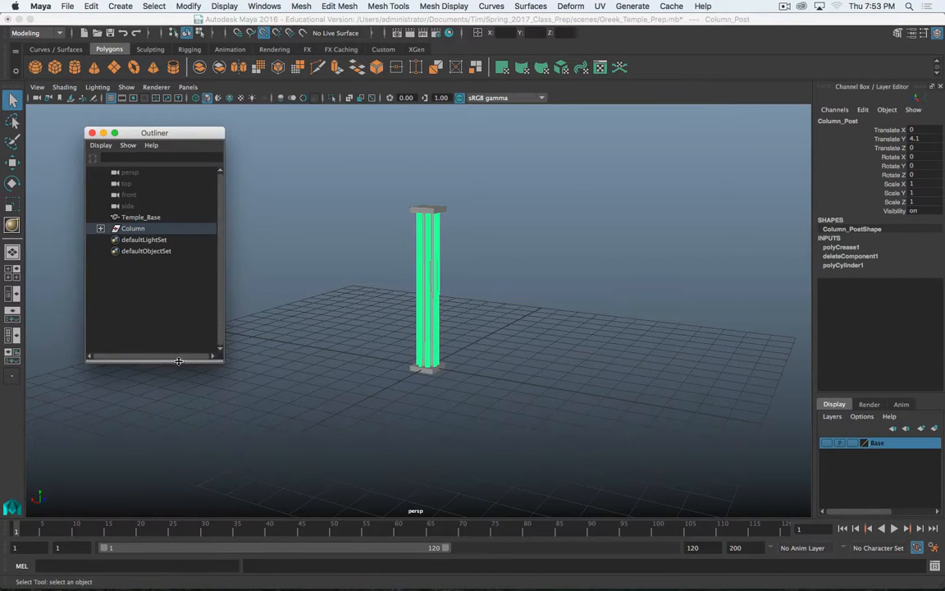
pyautogui.moveTo(180, 361); pyautogui.dragTo(181, 502)
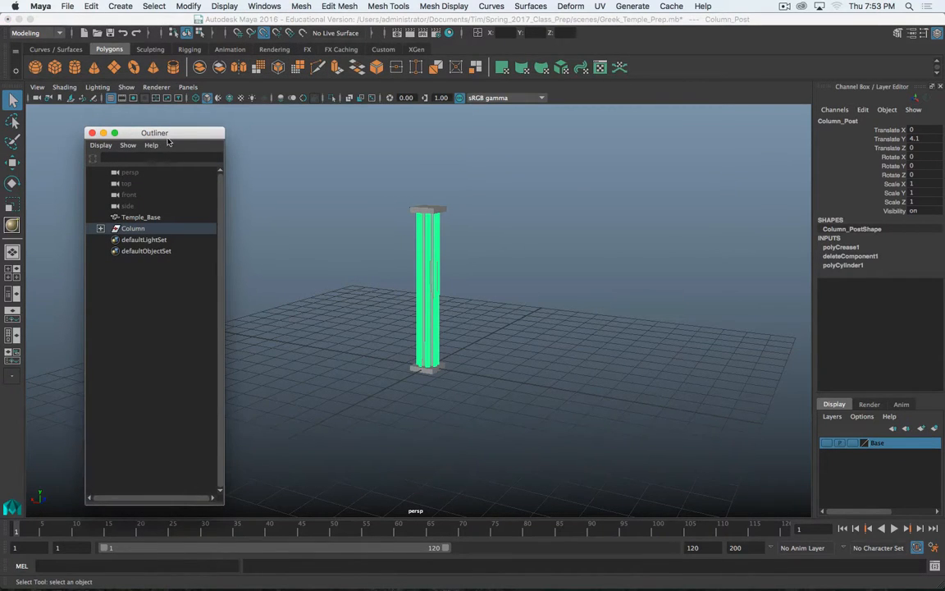
pyautogui.moveTo(154, 132); pyautogui.dragTo(152, 75)
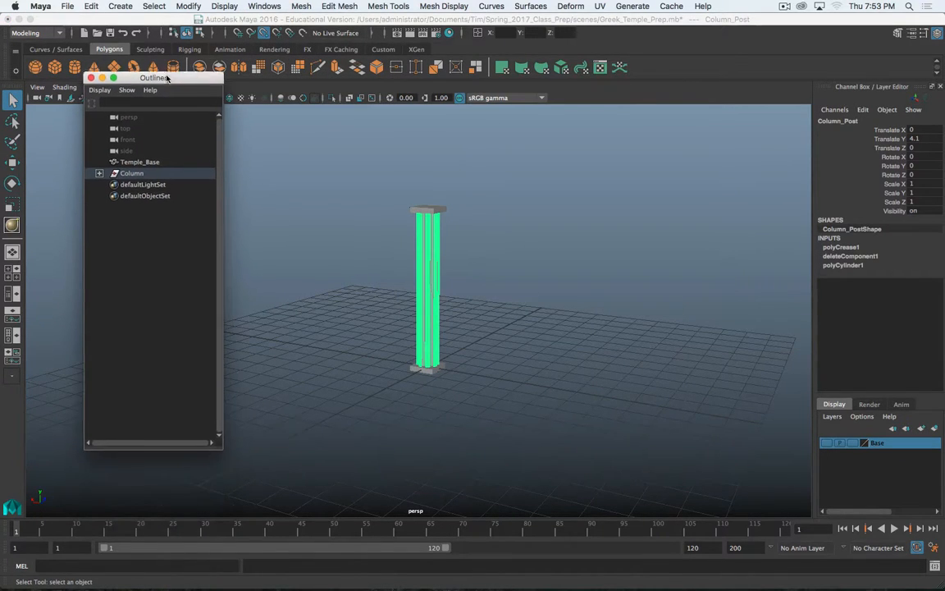
# - Expand the Column group in the Outliner and check its Column_Base, Column_Post and Column_Cap parts by selecting each
pyautogui.click(139, 171)
pyautogui.click(99, 170)
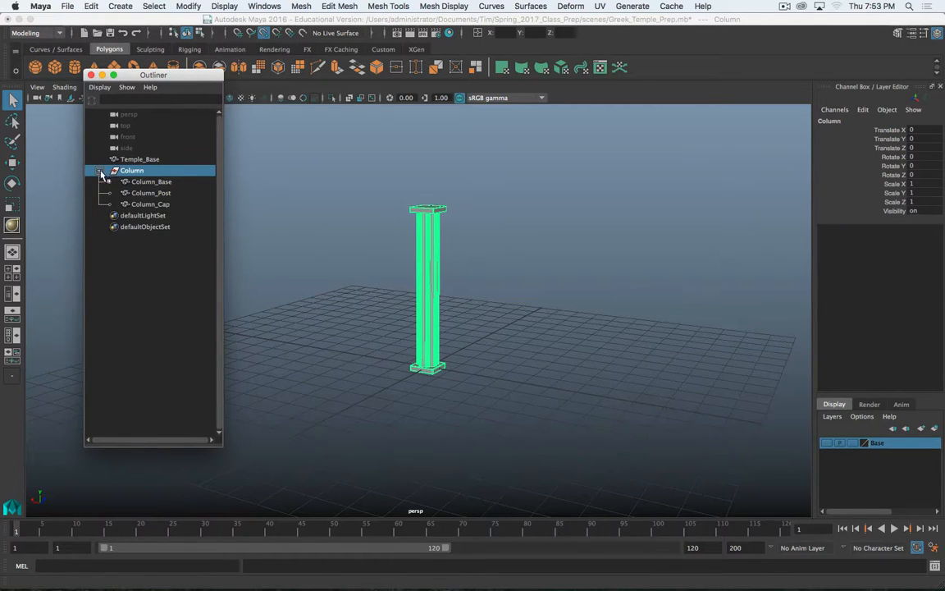
pyautogui.click(146, 181)
pyautogui.click(151, 193)
pyautogui.click(143, 204)
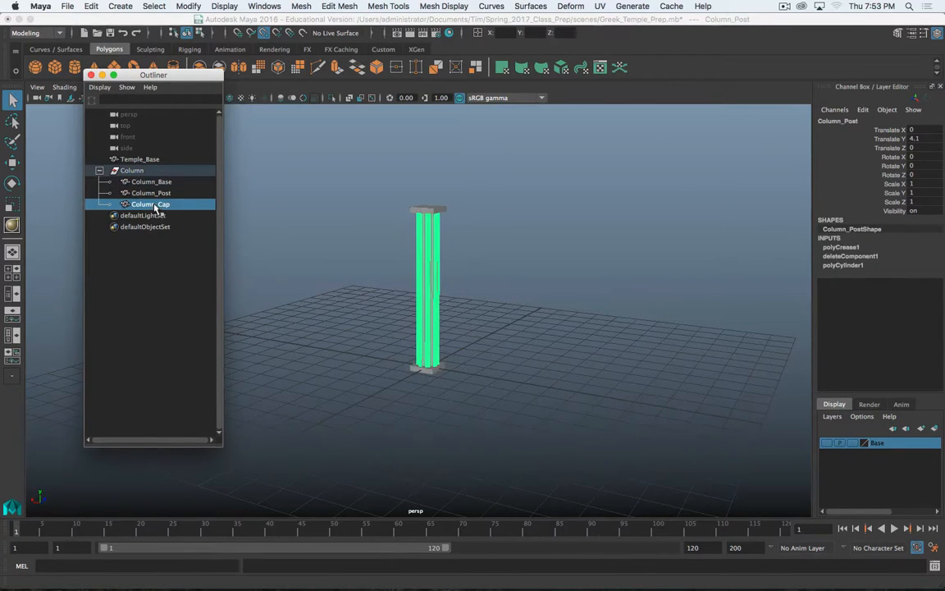
pyautogui.click(160, 192)
pyautogui.click(156, 181)
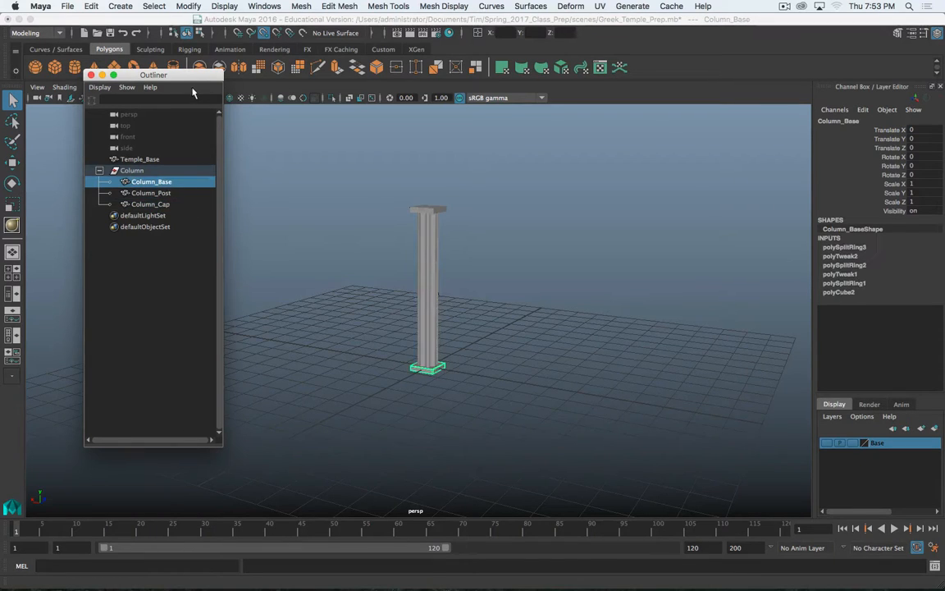
# - Select the whole Column group in the Outliner and move the Outliner window out of the workspace
pyautogui.moveTo(172, 79); pyautogui.dragTo(154, 122)
pyautogui.click(126, 214)
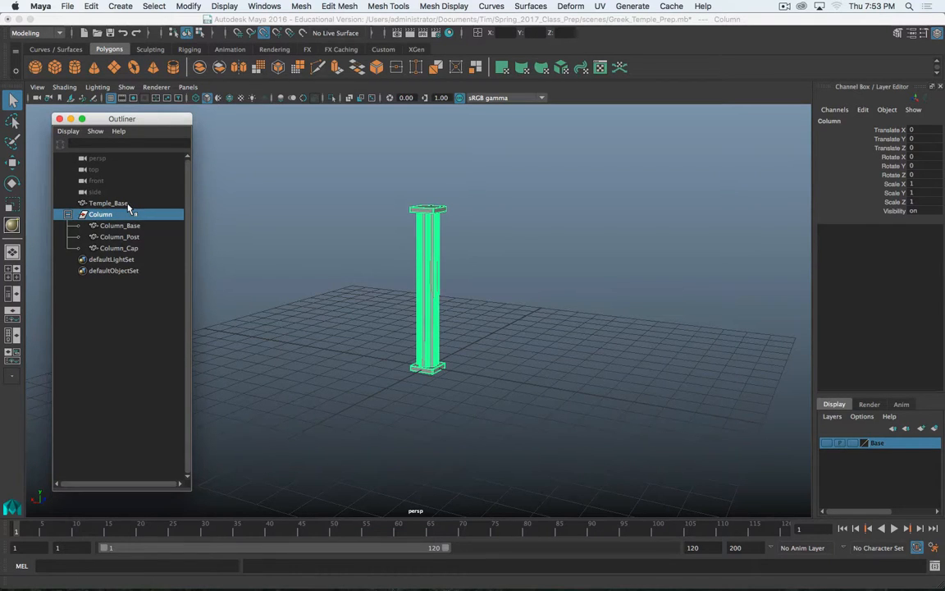
pyautogui.moveTo(155, 123); pyautogui.dragTo(0, 119)
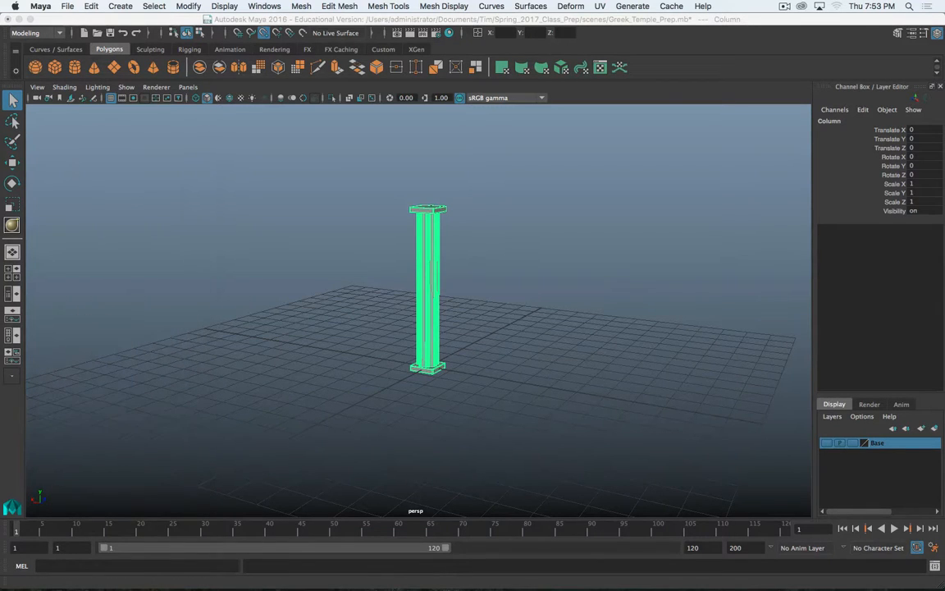
# - Select only the column's shaft in the viewport and switch the selection mode to component type
pyautogui.click(316, 18)
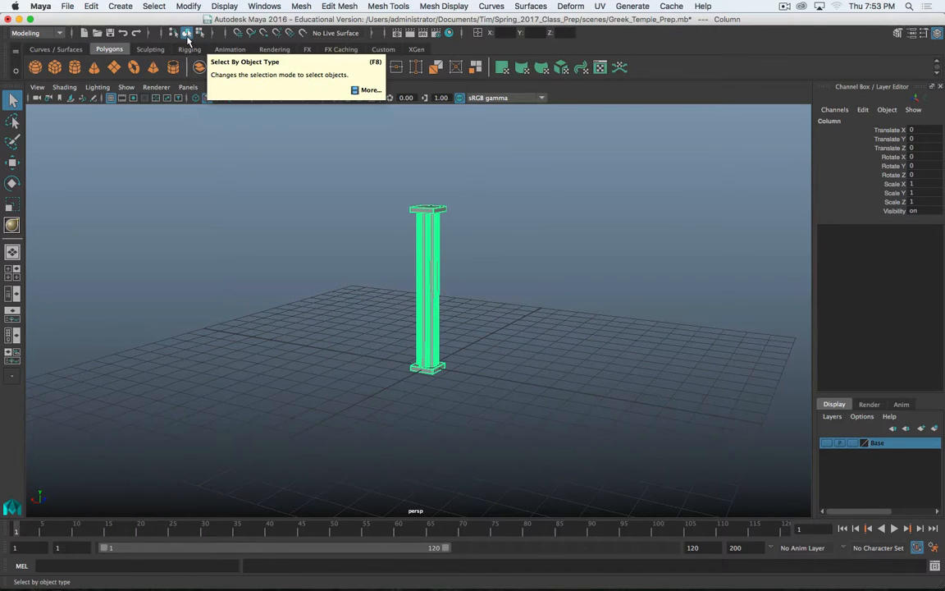
pyautogui.click(584, 288)
pyautogui.click(426, 240)
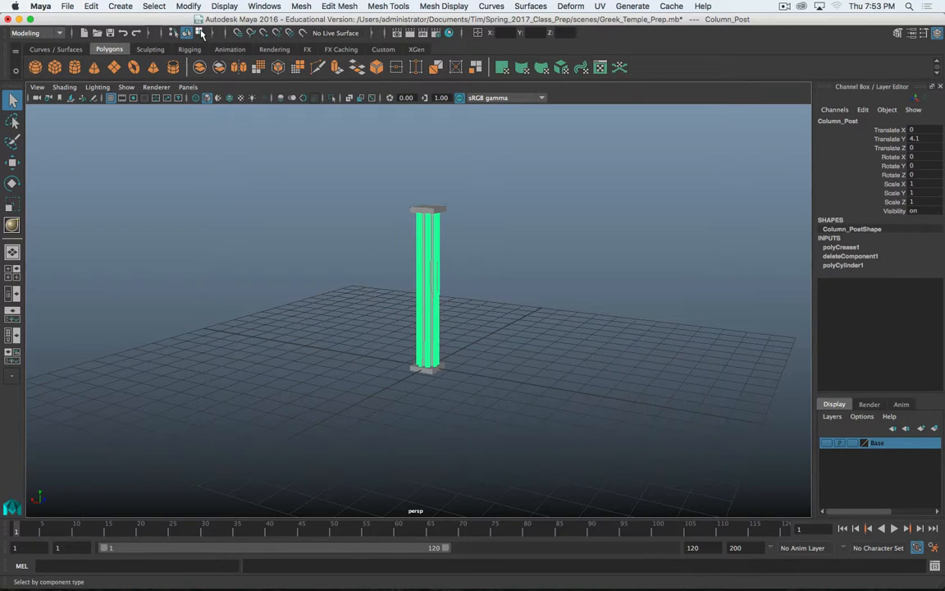
pyautogui.click(199, 33)
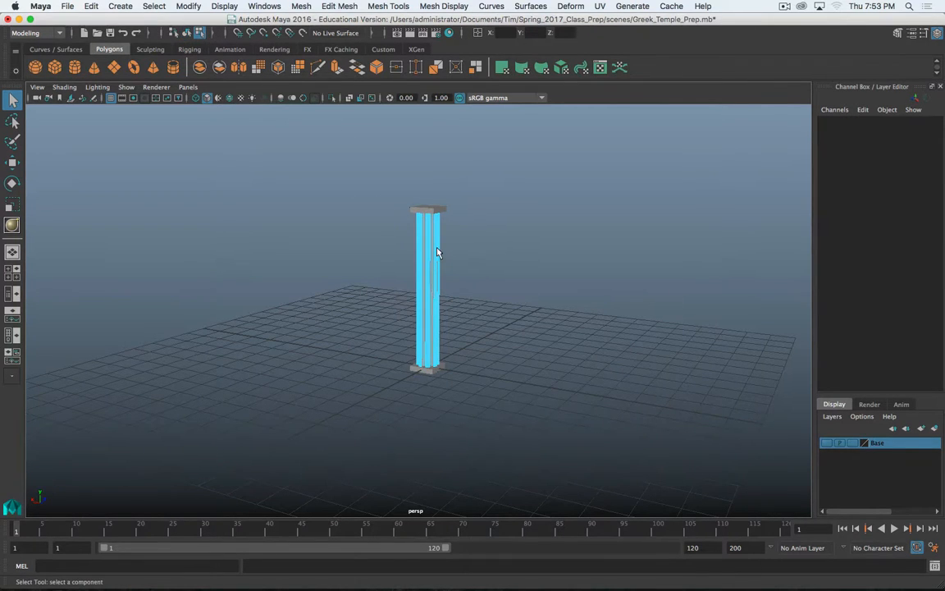
# - Select the whole column using hierarchy selection mode, return to object selection mode and clear the selection
pyautogui.click(175, 35)
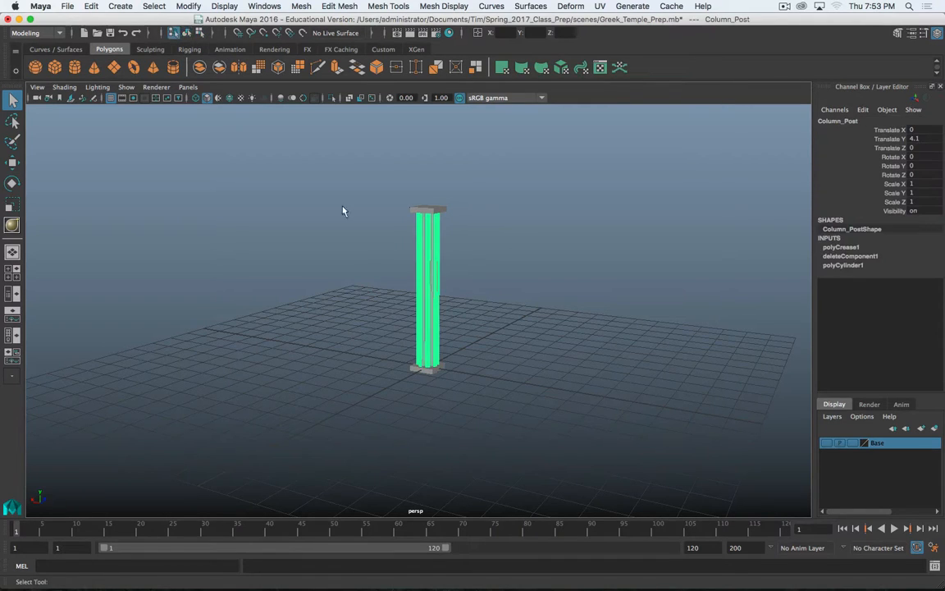
pyautogui.click(483, 245)
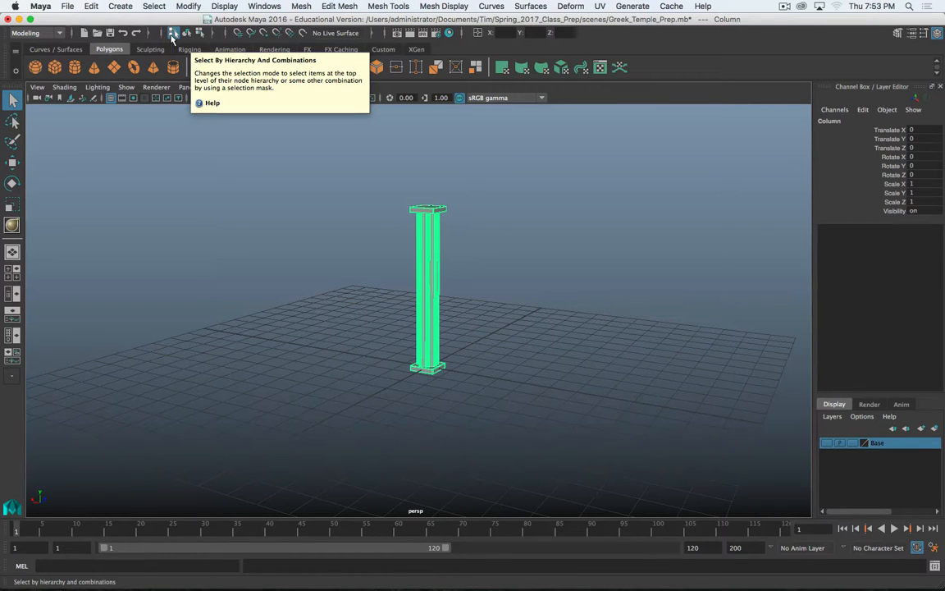
pyautogui.click(385, 214)
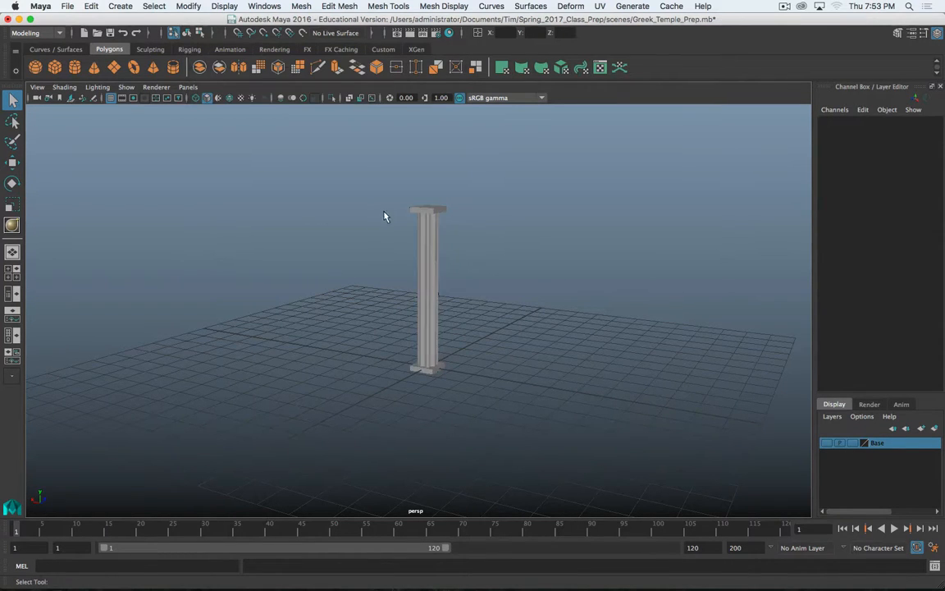
pyautogui.click(420, 234)
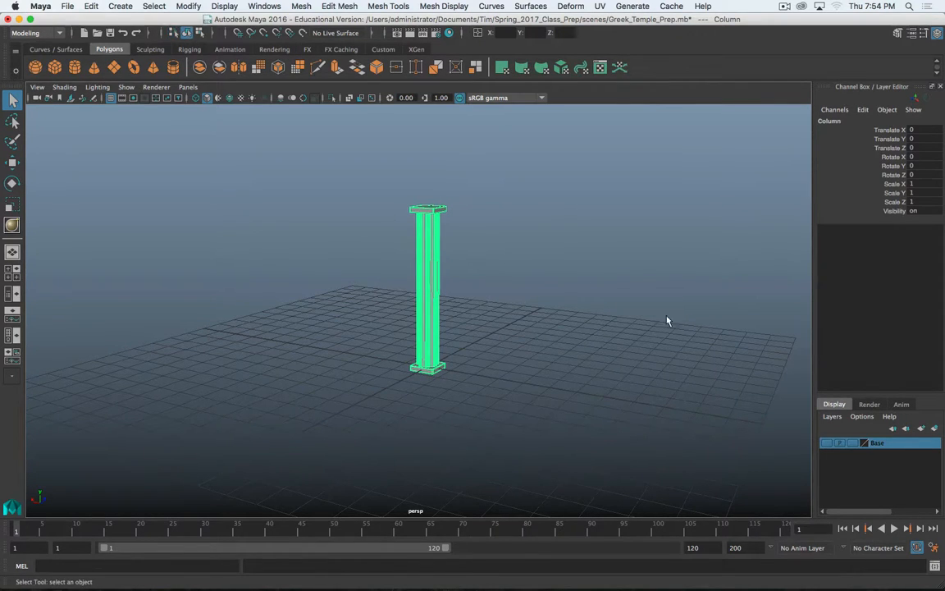
pyautogui.click(578, 306)
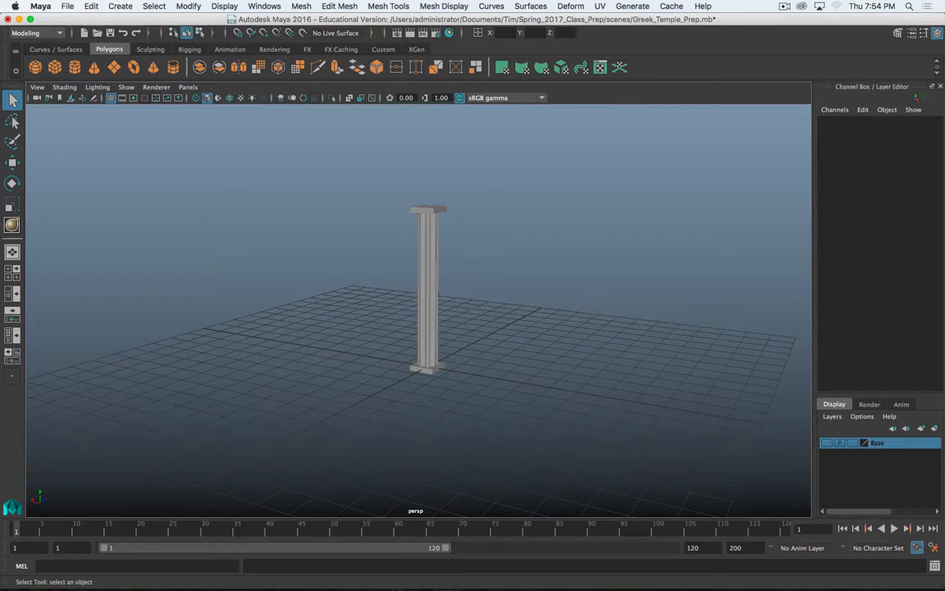
# - Bring the Outliner back beside the column, select Column_Post, and walk up to the Column group and down to Column_Base's shape node
pyautogui.moveTo(1, 118); pyautogui.dragTo(210, 121)
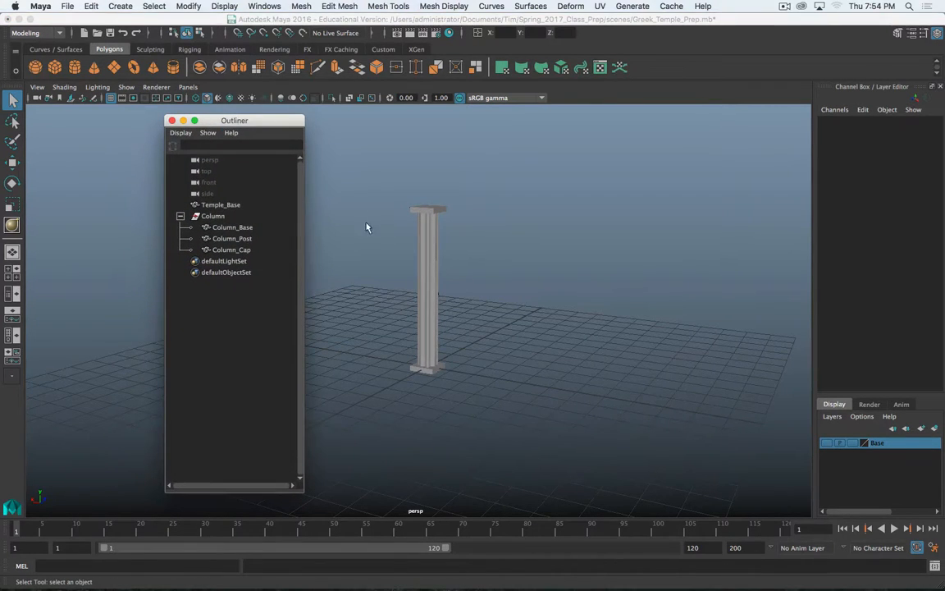
pyautogui.click(431, 259)
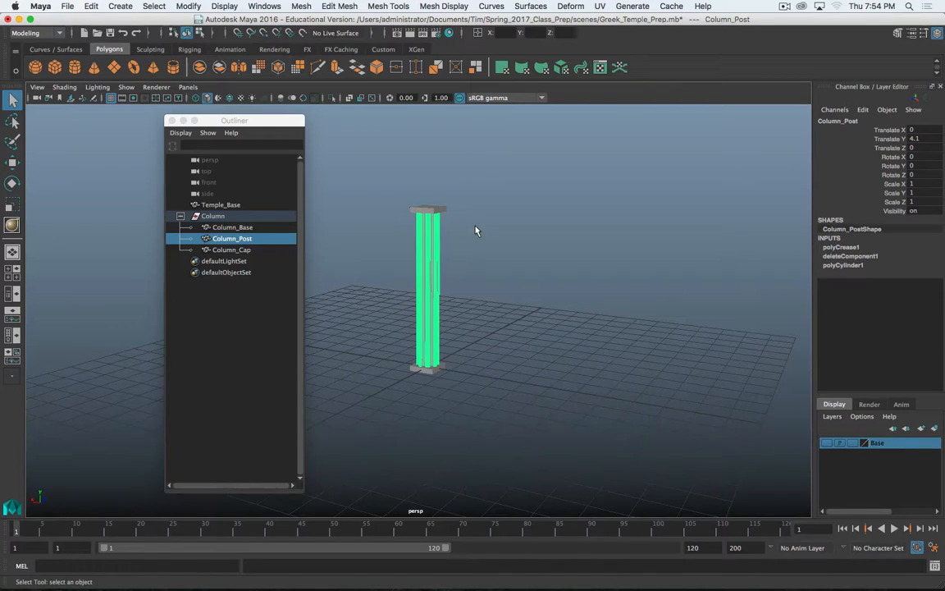
pyautogui.press('Up')
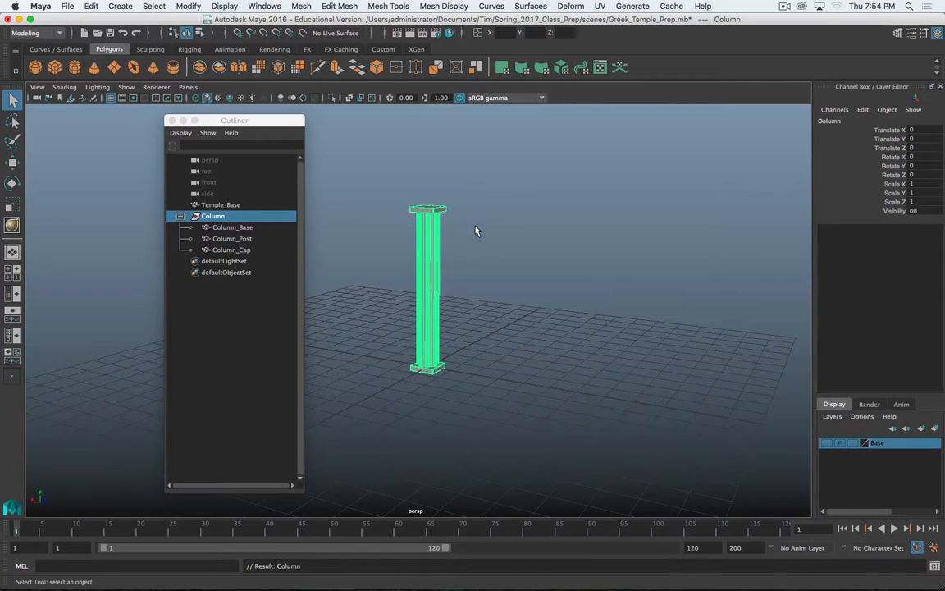
pyautogui.press('Down')
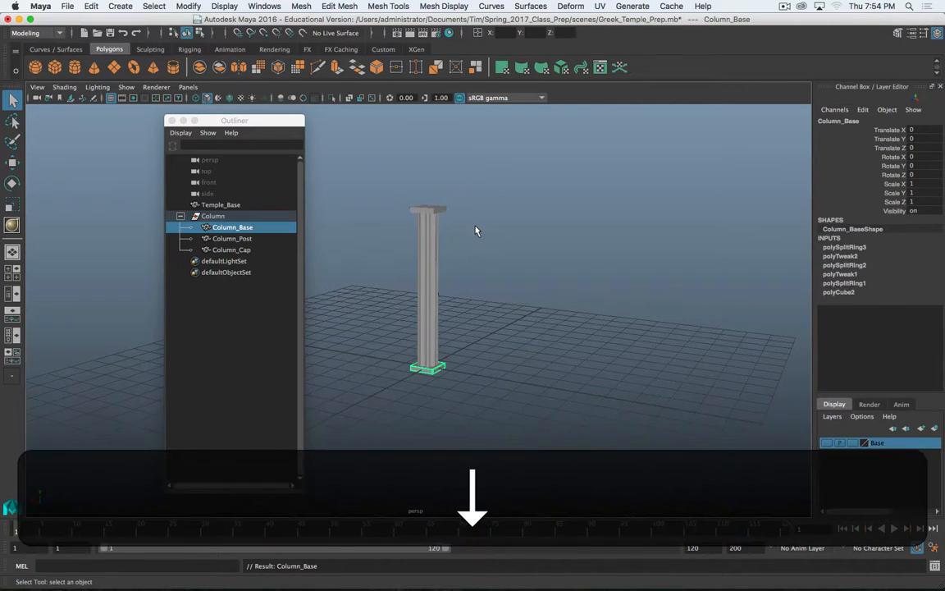
pyautogui.press('Down')
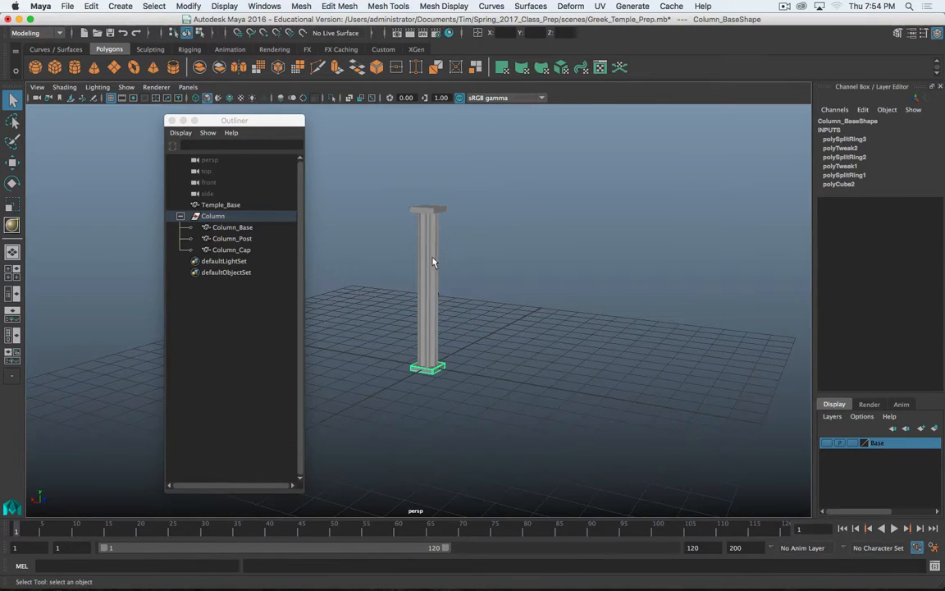
# - Select the Column group by going up the hierarchy from the base and from the shaft, and move the Outliner out of the workspace
pyautogui.click(433, 261)
pyautogui.click(433, 367)
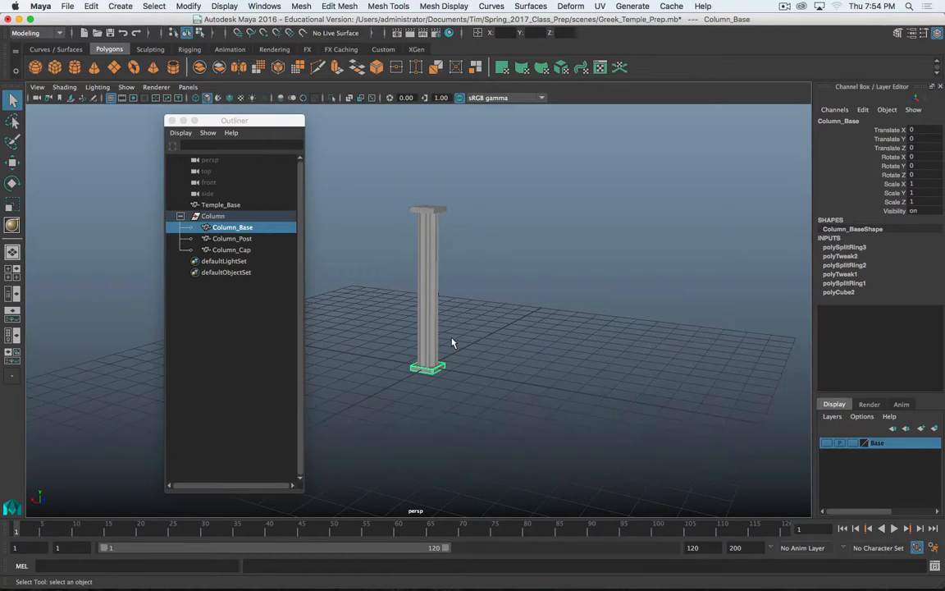
pyautogui.press('Up')
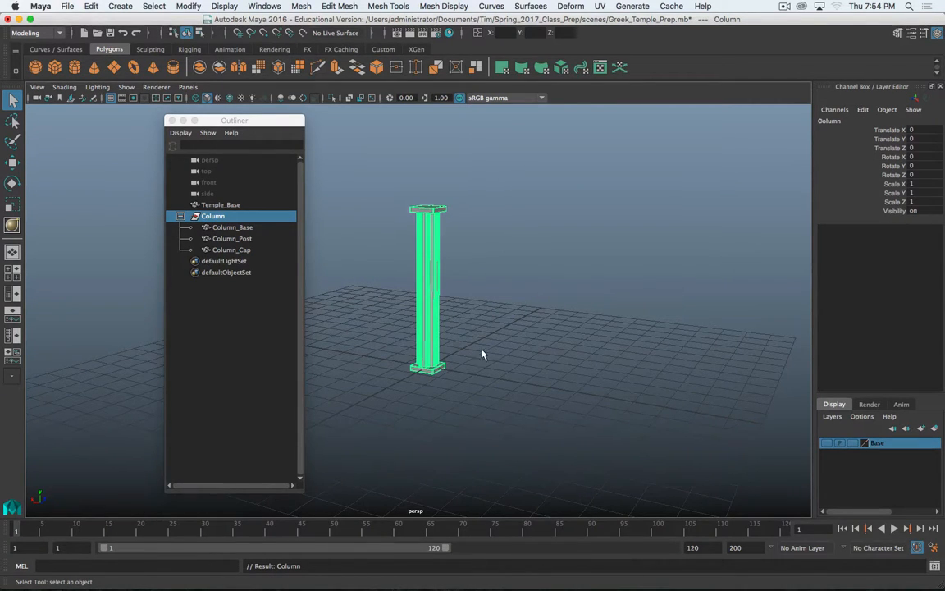
pyautogui.click(449, 332)
pyautogui.click(437, 334)
pyautogui.press('Up')
pyautogui.moveTo(268, 120); pyautogui.dragTo(146, 114)
pyautogui.click(50, 114)
# - Activate the Move tool on the Column group and examine from below where its pivot sits in the base
pyautogui.scroll(8, 539, 327)
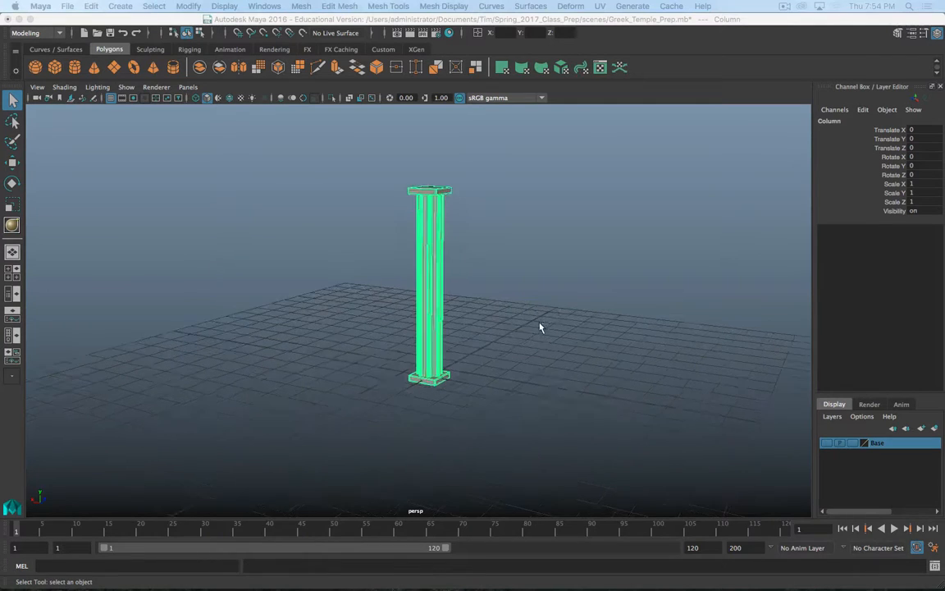
pyautogui.keyDown('alt'); pyautogui.moveTo(517, 331); pyautogui.dragTo(450, 333); pyautogui.keyUp('alt')
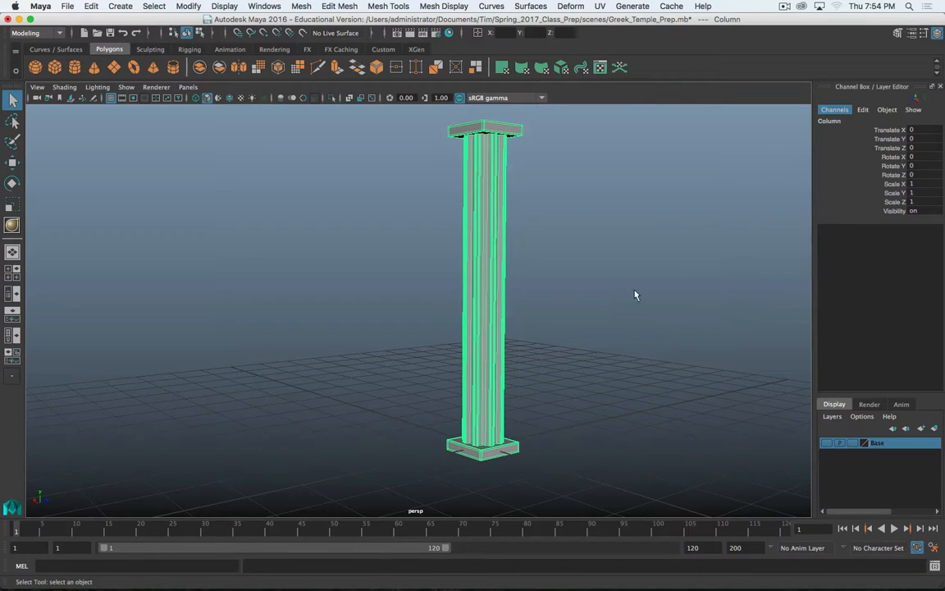
pyautogui.keyDown('alt'); pyautogui.moveTo(563, 302); pyautogui.dragTo(412, 284); pyautogui.keyUp('alt')
pyautogui.press('w')
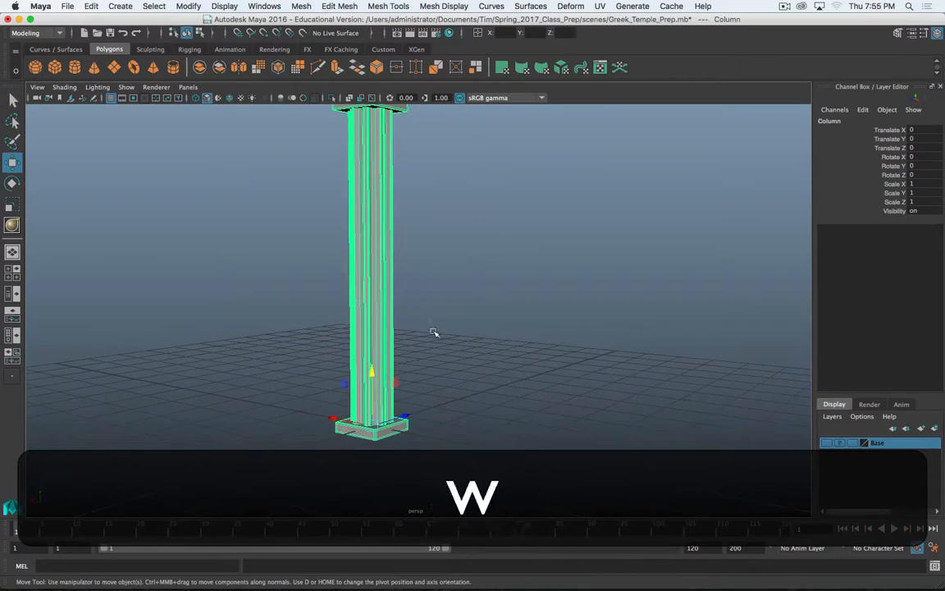
pyautogui.keyDown('alt'); pyautogui.moveTo(433, 331); pyautogui.dragTo(492, 348); pyautogui.keyUp('alt')
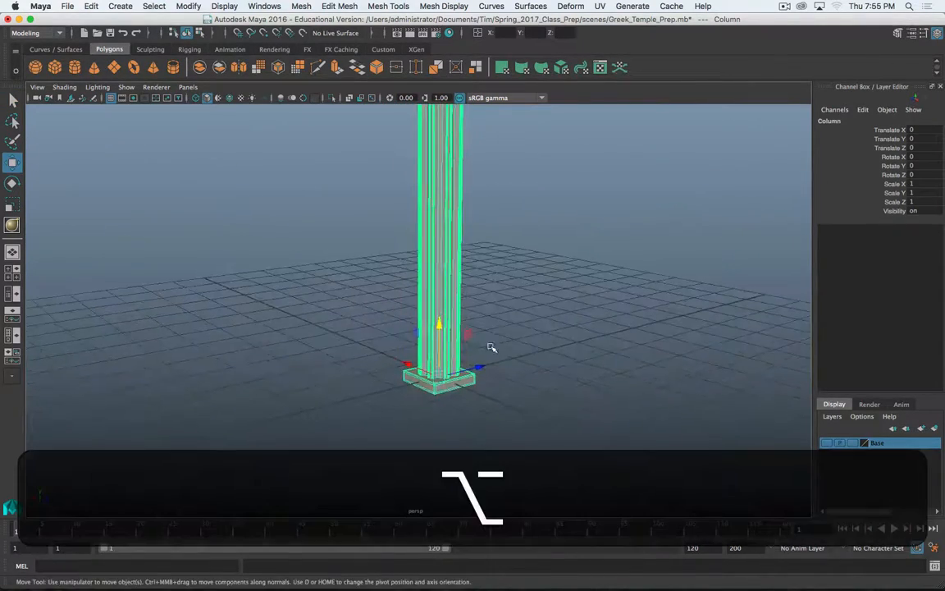
pyautogui.keyDown('alt'); pyautogui.moveTo(492, 348); pyautogui.dragTo(532, 314, button='middle'); pyautogui.keyUp('alt')
pyautogui.scroll(5, 532, 314)
pyautogui.keyDown('alt'); pyautogui.moveTo(549, 354); pyautogui.dragTo(527, 401); pyautogui.keyUp('alt')
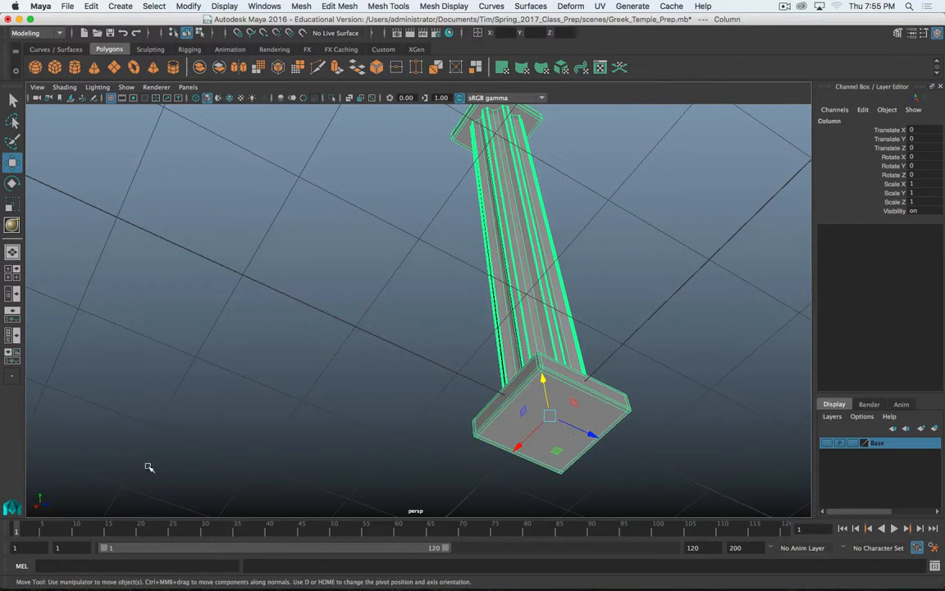
pyautogui.moveTo(542, 380)
pyautogui.keyDown('alt'); pyautogui.mouseDown()
pyautogui.moveTo(512, 445)
pyautogui.moveTo(450, 422)
pyautogui.moveTo(419, 437)
pyautogui.moveTo(567, 457)
pyautogui.moveTo(555, 424)
pyautogui.moveTo(517, 432)
pyautogui.moveTo(506, 456)
pyautogui.moveTo(499, 396)
pyautogui.moveTo(517, 377)
pyautogui.moveTo(554, 389)
pyautogui.mouseUp(); pyautogui.keyUp('alt')
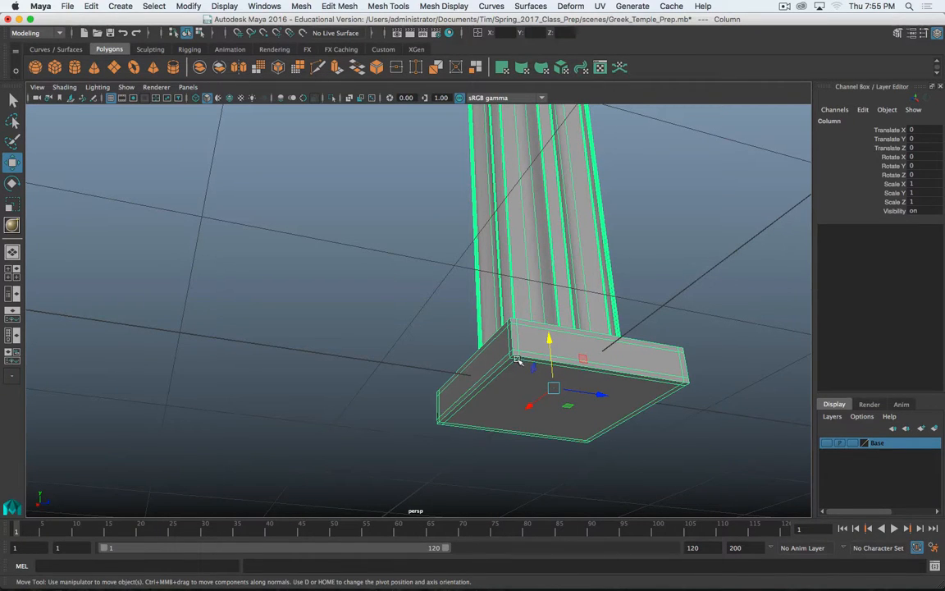
pyautogui.keyDown('alt'); pyautogui.moveTo(520, 359); pyautogui.dragTo(539, 369); pyautogui.keyUp('alt')
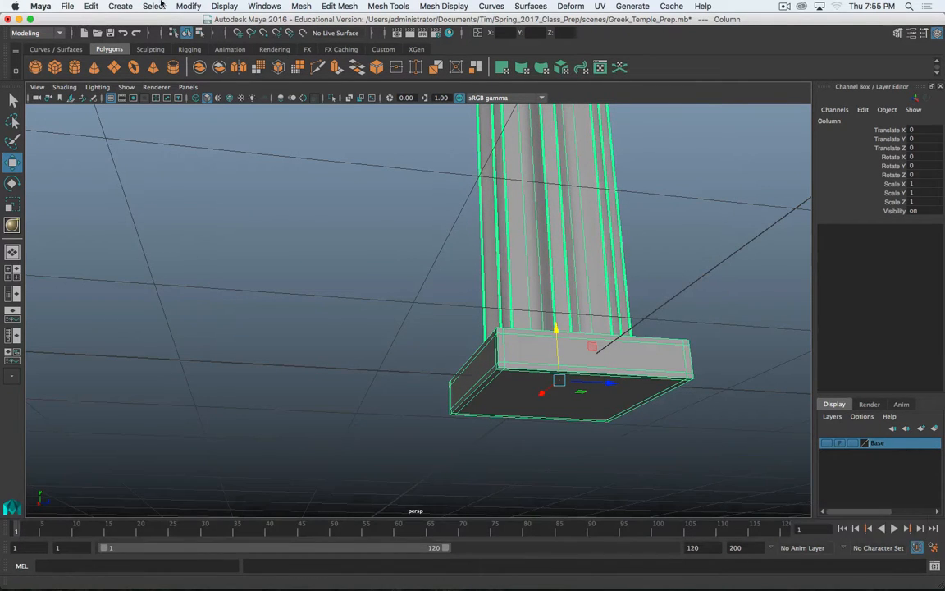
# - Enable point snapping, snap the Column group's pivot to the underside of the column base, and check its position in the side view
pyautogui.click(264, 33)
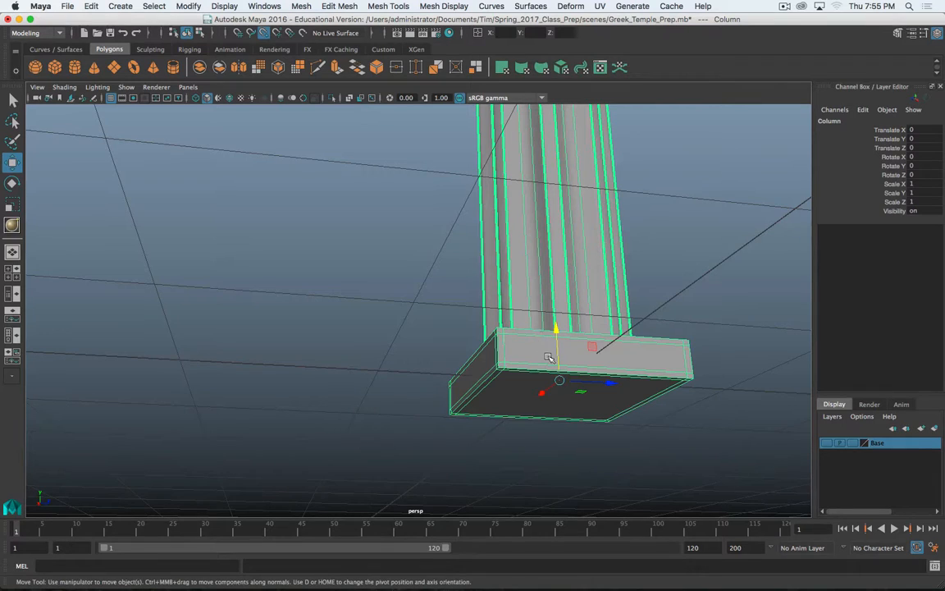
pyautogui.press('d')
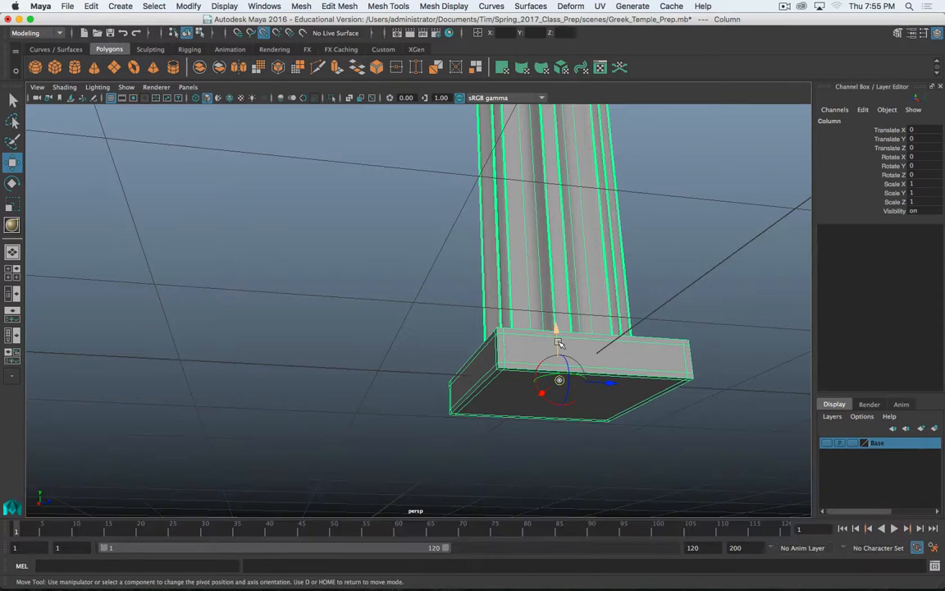
pyautogui.moveTo(557, 340); pyautogui.dragTo(559, 353)
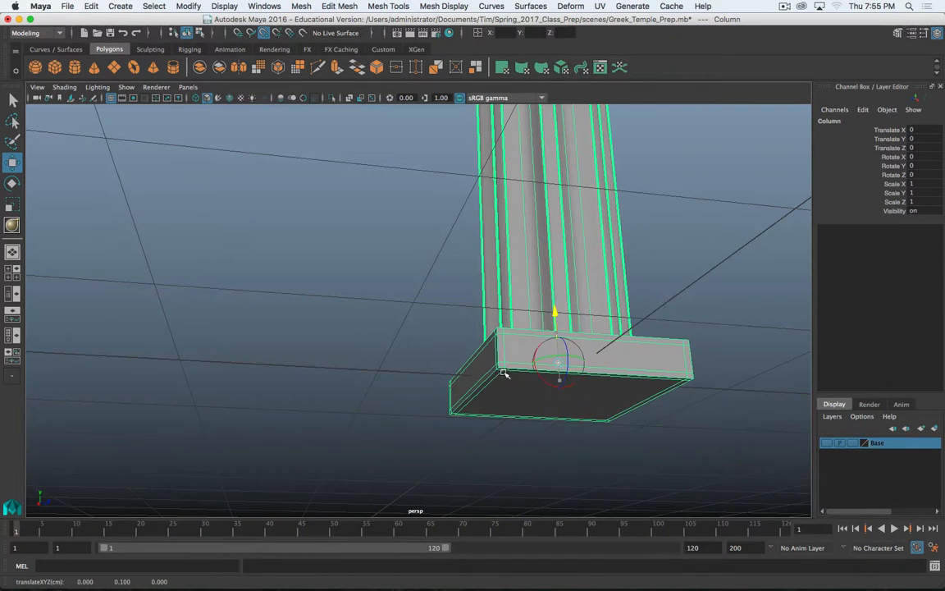
pyautogui.moveTo(508, 370); pyautogui.dragTo(544, 338)
pyautogui.press('space')
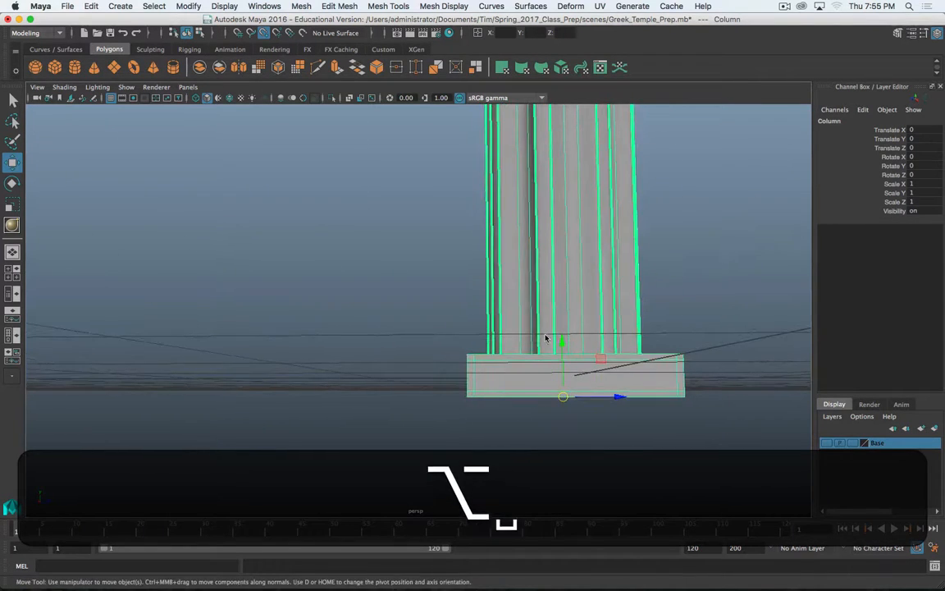
pyautogui.press('space')
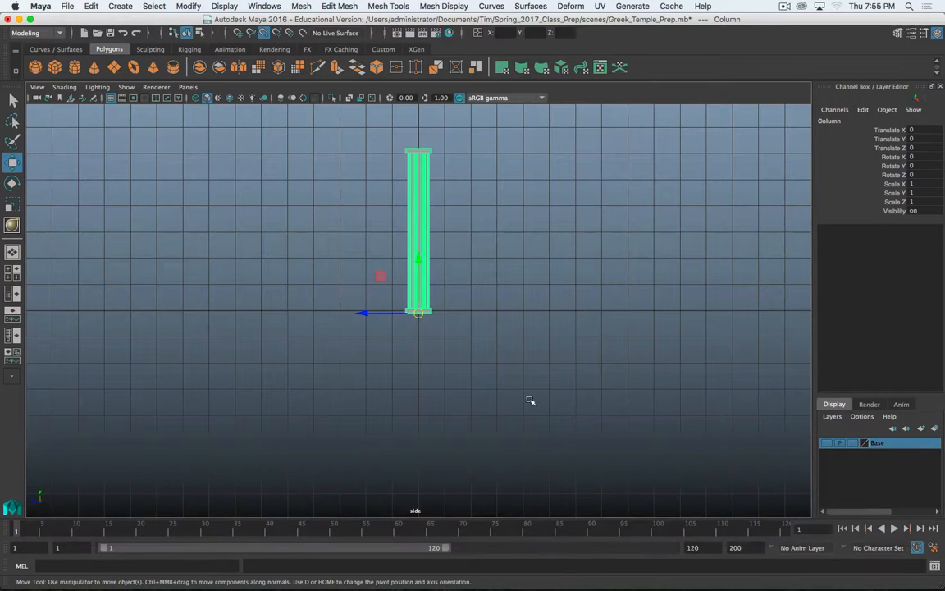
pyautogui.scroll(15, 420, 311)
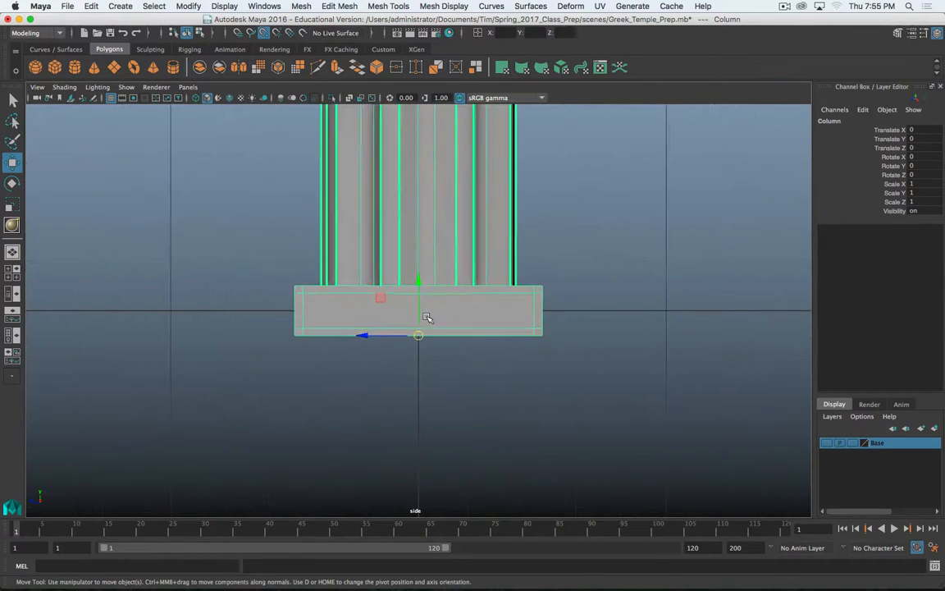
pyautogui.scroll(2, 433, 300)
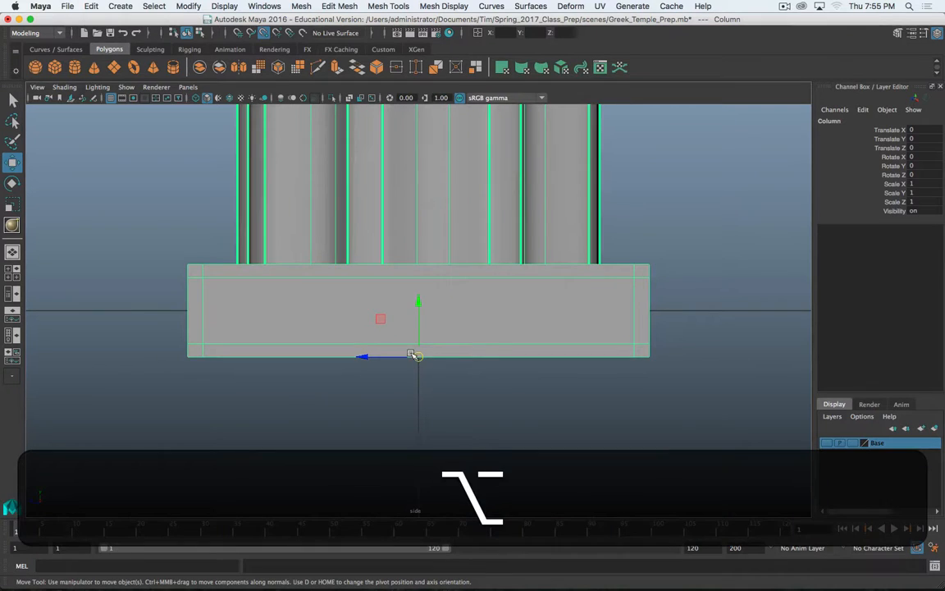
pyautogui.scroll(-15, 411, 354)
pyautogui.scroll(5, 411, 354)
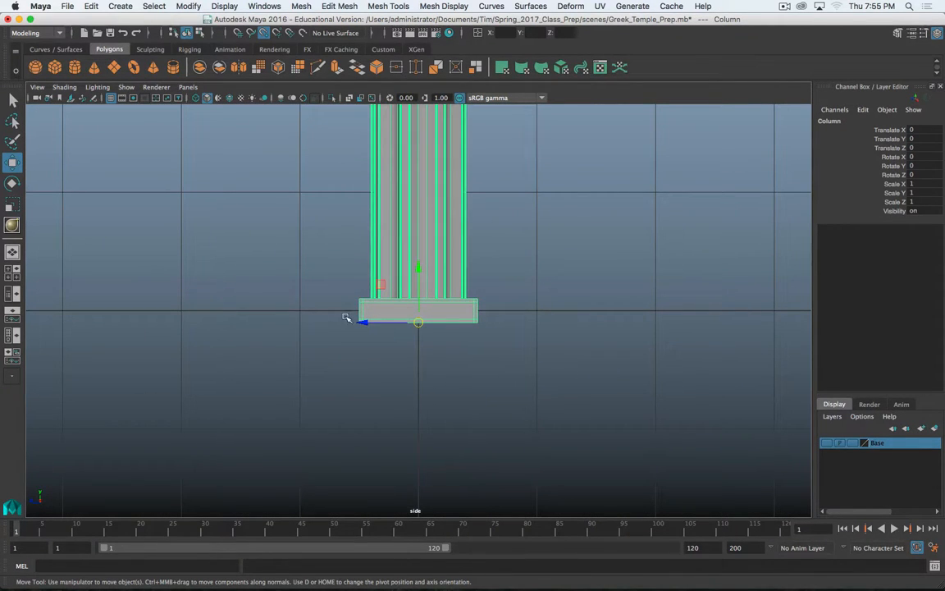
# - Show the Base layer and raise the Column group onto the temple base's top surface, at Translate Y 0.6
pyautogui.click(827, 443)
pyautogui.scroll(-5, 369, 258)
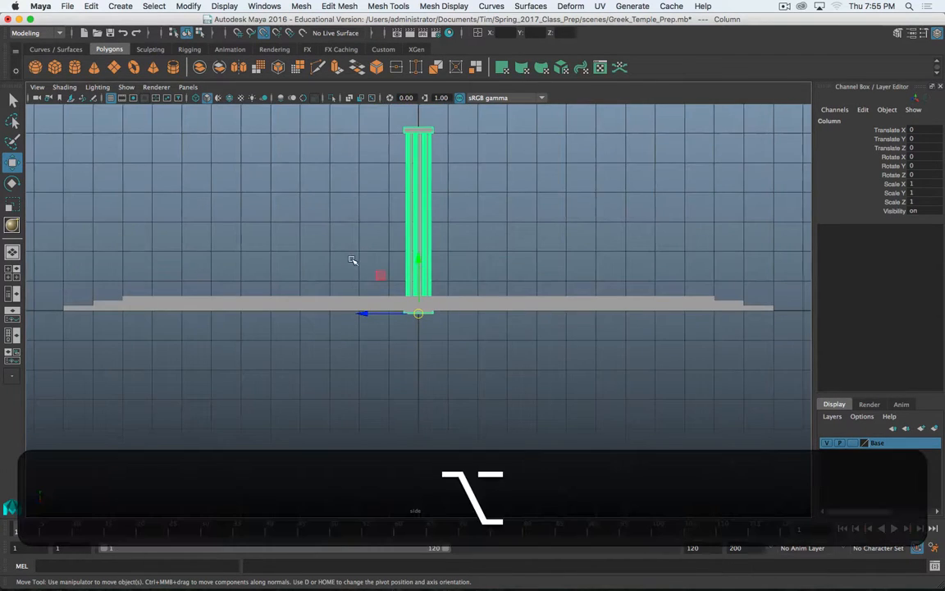
pyautogui.keyDown('alt'); pyautogui.moveTo(352, 260); pyautogui.dragTo(345, 280, button='middle'); pyautogui.keyUp('alt')
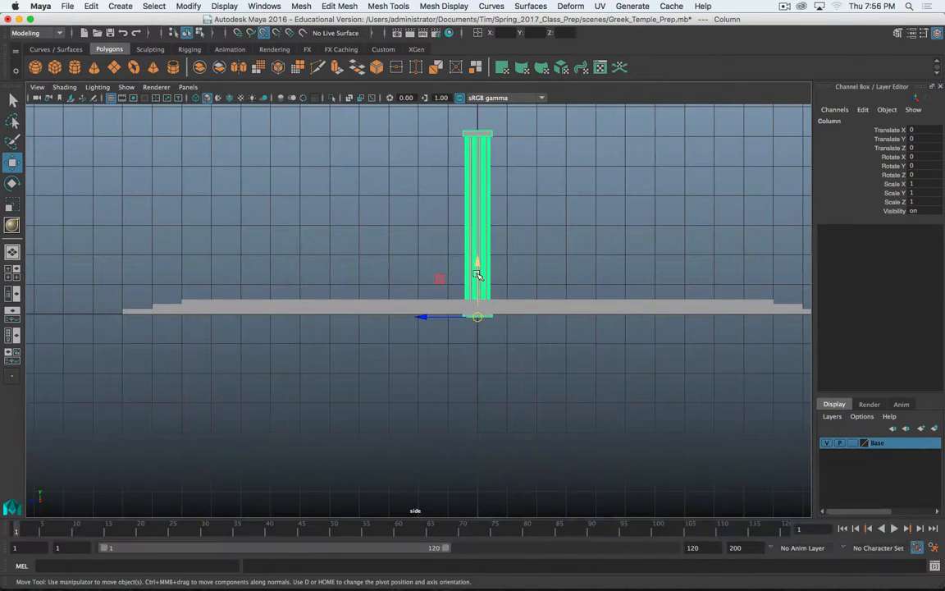
pyautogui.moveTo(477, 273); pyautogui.dragTo(477, 251)
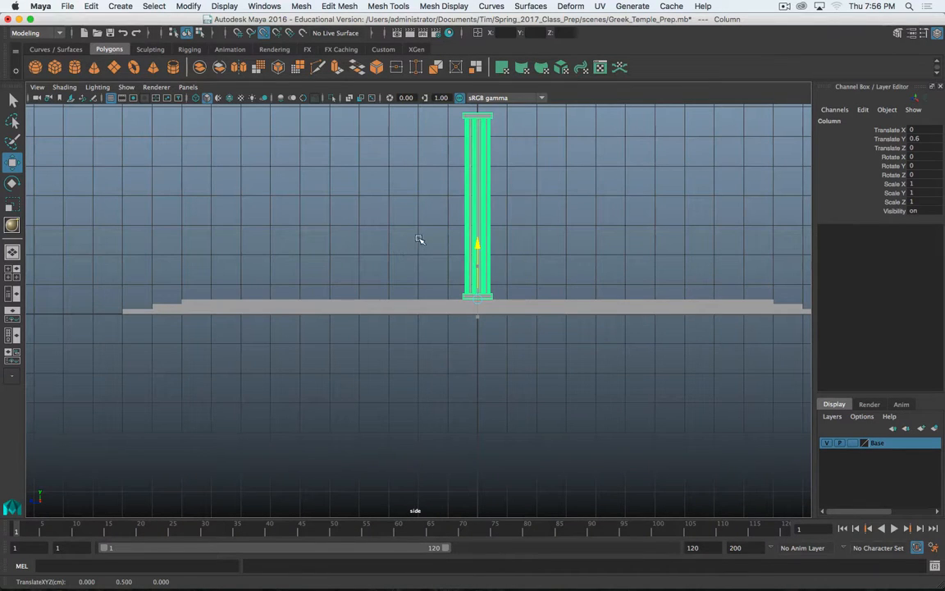
pyautogui.scroll(3, 484, 306)
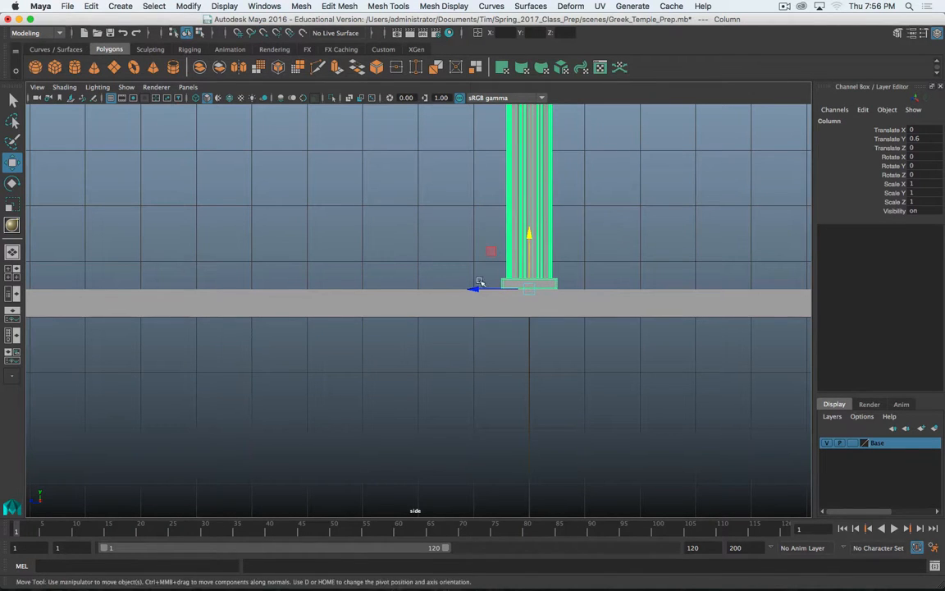
pyautogui.keyDown('alt'); pyautogui.click(493, 301); pyautogui.keyUp('alt')
# - Return to the single perspective view and check how the column stands on the temple base
pyautogui.press('space')
pyautogui.press('space')
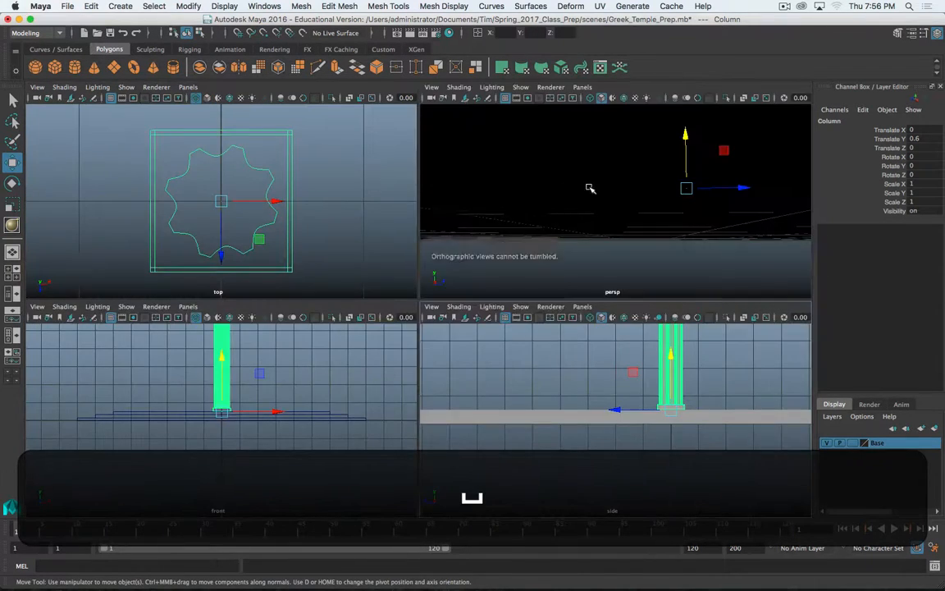
pyautogui.press('super+period')
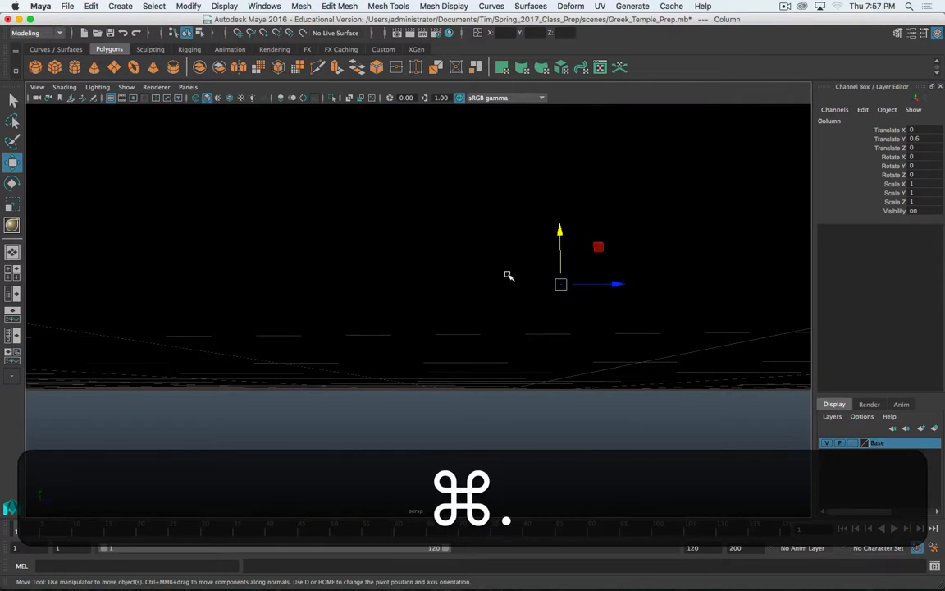
pyautogui.keyDown('alt'); pyautogui.keyDown('super'); pyautogui.moveTo(508, 274); pyautogui.dragTo(551, 325); pyautogui.keyUp('super'); pyautogui.keyUp('alt')
pyautogui.scroll(-10, 550, 325)
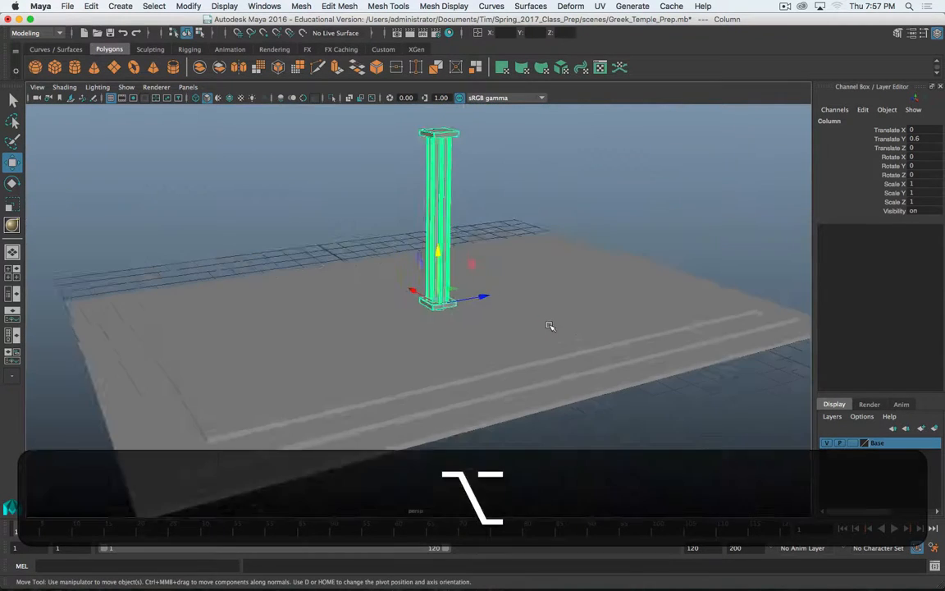
pyautogui.keyDown('alt'); pyautogui.moveTo(426, 329); pyautogui.dragTo(517, 321); pyautogui.keyUp('alt')
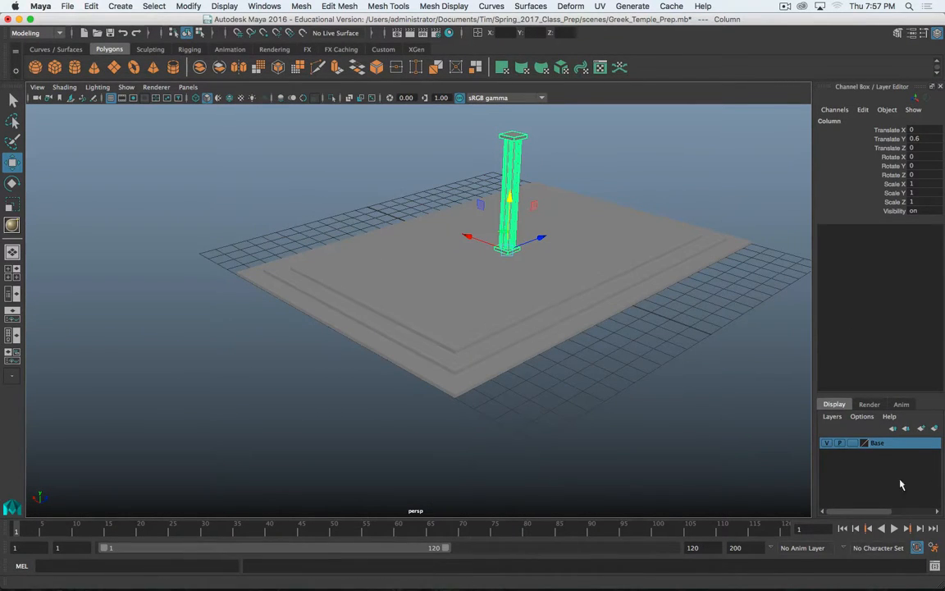
# - Create a display layer from the selected Column group and name it Columns
pyautogui.click(833, 416)
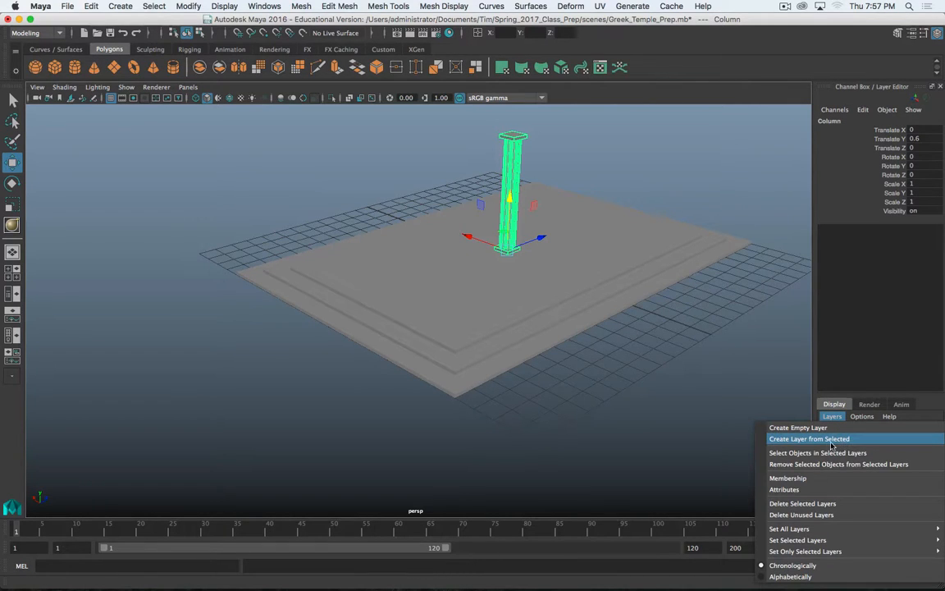
pyautogui.click(827, 441)
pyautogui.doubleClick(871, 443)
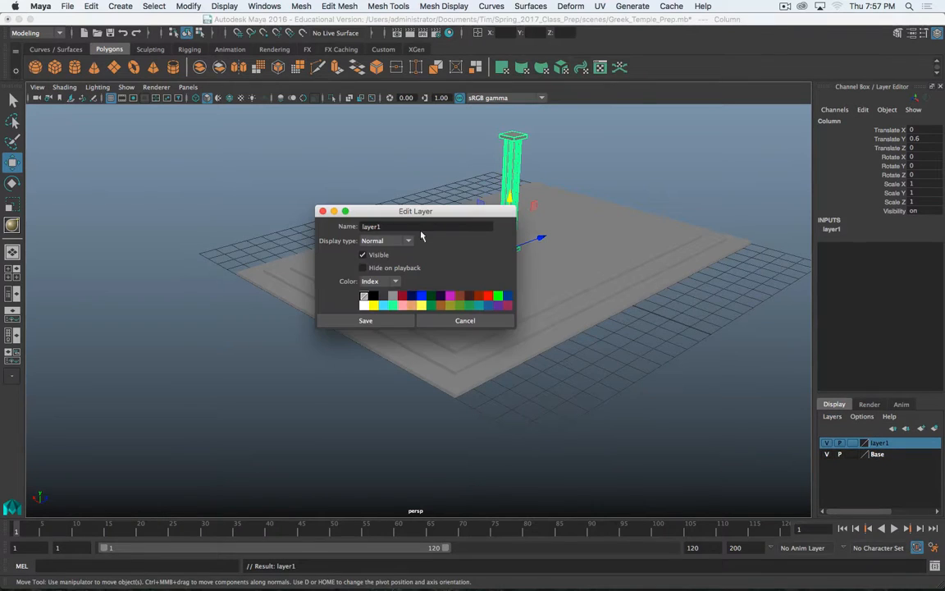
pyautogui.write('Col')
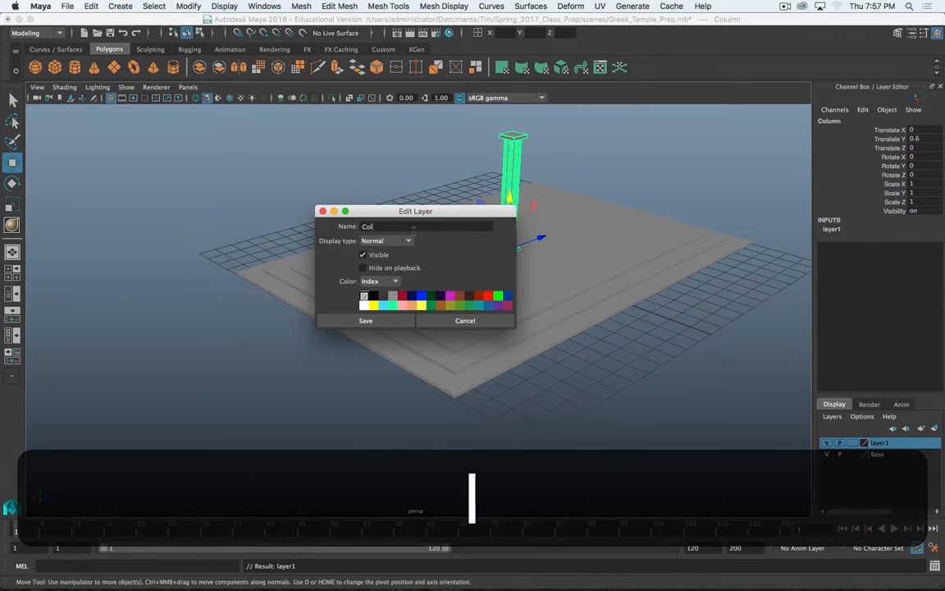
pyautogui.write('umns')
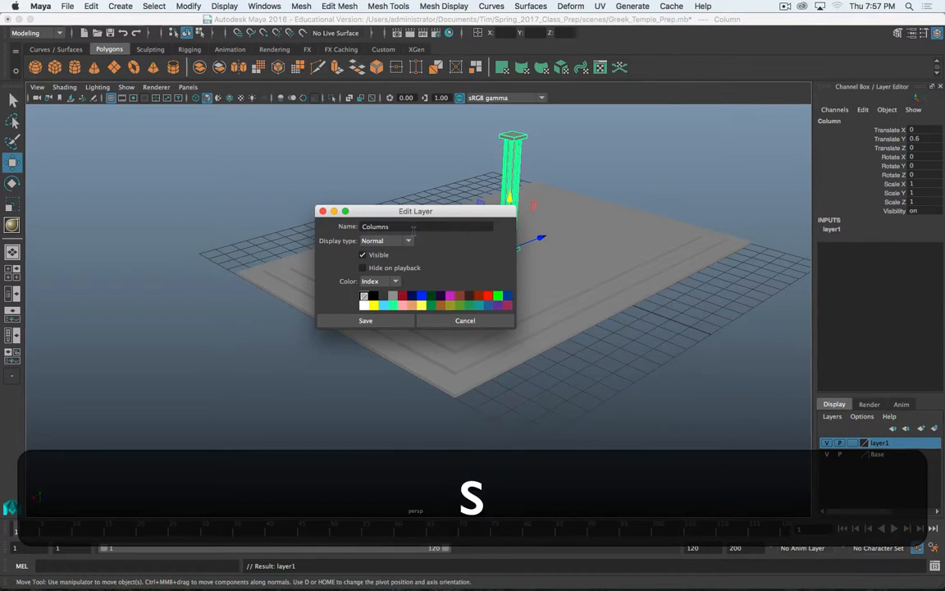
pyautogui.click(386, 320)
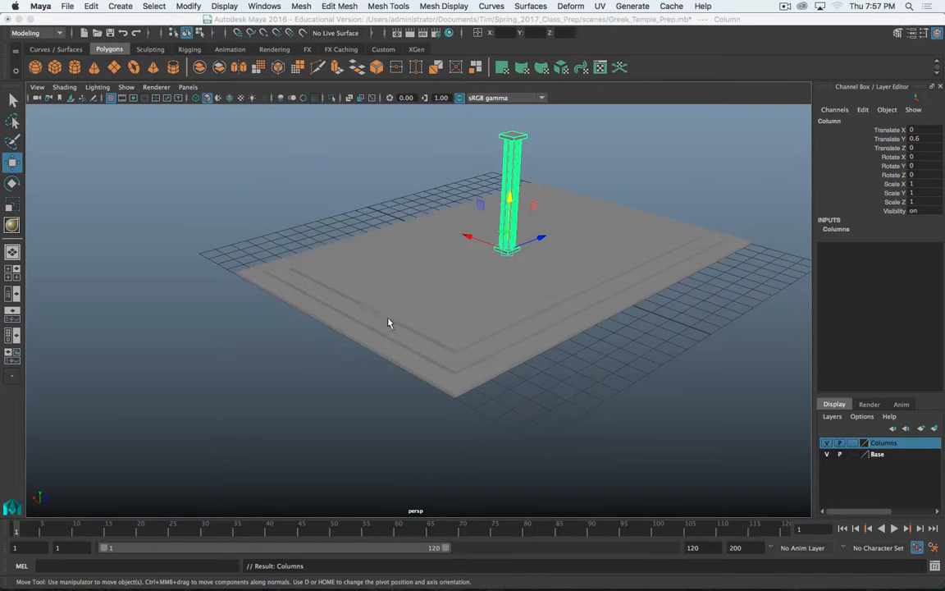
# - Hide the Base and Columns layers and clear the selection to leave an empty grid
pyautogui.click(826, 453)
pyautogui.click(826, 442)
pyautogui.keyDown('alt'); pyautogui.moveTo(721, 399); pyautogui.dragTo(542, 291); pyautogui.keyUp('alt')
pyautogui.click(451, 291)
pyautogui.keyDown('alt'); pyautogui.moveTo(451, 292); pyautogui.dragTo(529, 278); pyautogui.keyUp('alt')
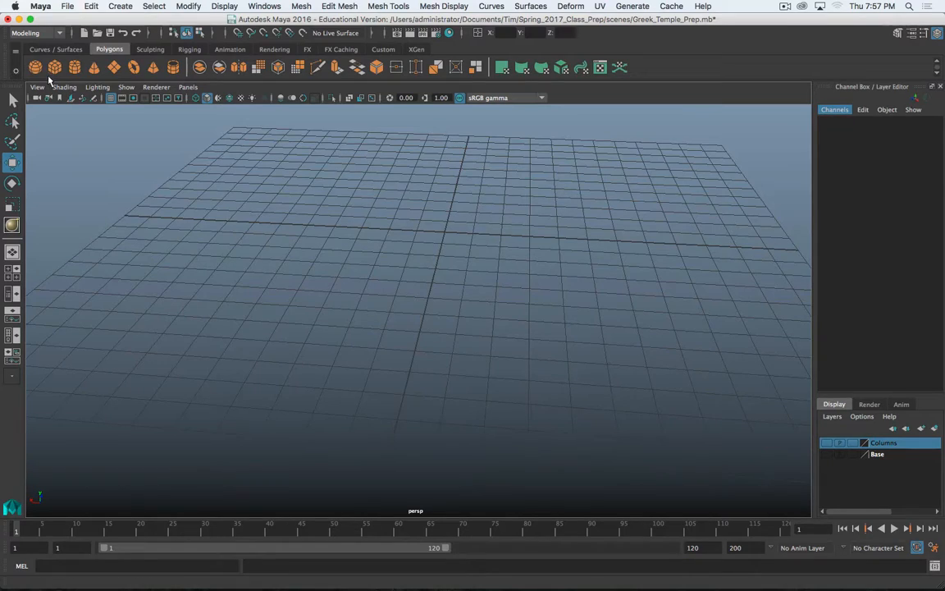
# - Create a polygon sphere of radius 1 at the origin and frame it with free grid space beside it
pyautogui.click(35, 67)
pyautogui.scroll(3, 520, 223)
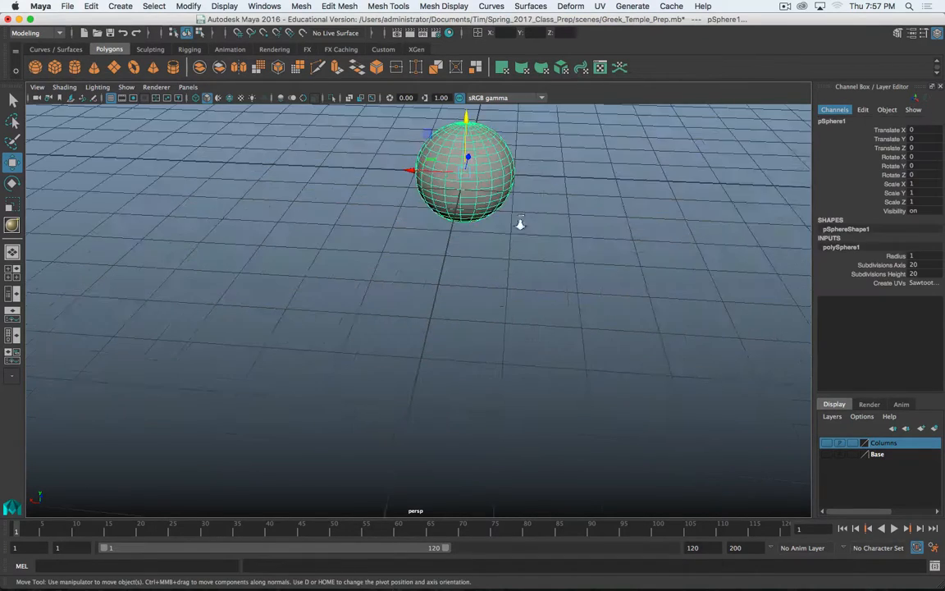
pyautogui.keyDown('alt'); pyautogui.moveTo(548, 175); pyautogui.dragTo(472, 321, button='middle'); pyautogui.keyUp('alt')
pyautogui.scroll(3, 440, 287)
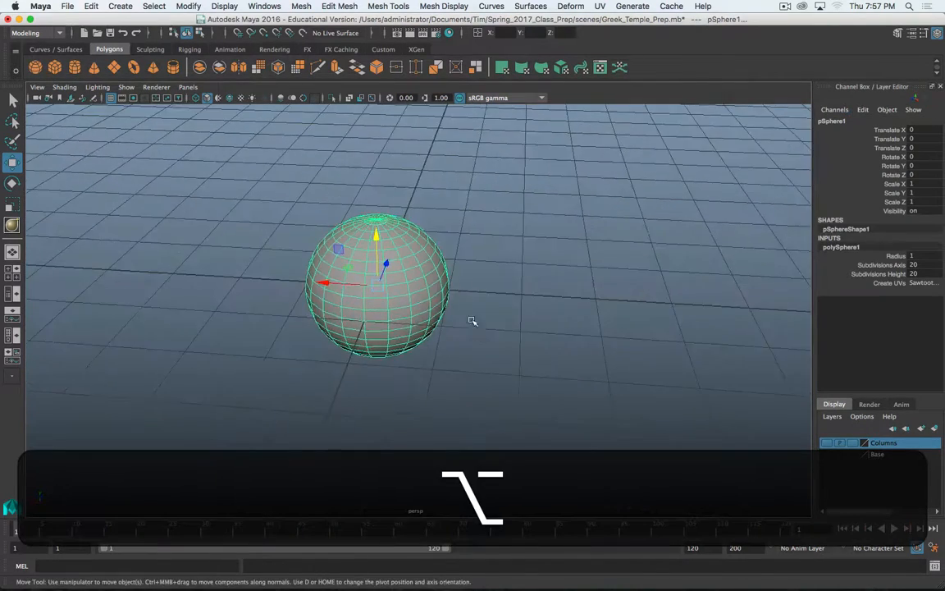
pyautogui.moveTo(471, 321)
pyautogui.keyDown('alt'); pyautogui.mouseDown()
pyautogui.moveTo(475, 302)
pyautogui.moveTo(484, 306)
pyautogui.mouseUp(); pyautogui.keyUp('alt')
pyautogui.keyDown('alt'); pyautogui.moveTo(483, 306); pyautogui.dragTo(384, 279, button='middle'); pyautogui.keyUp('alt')
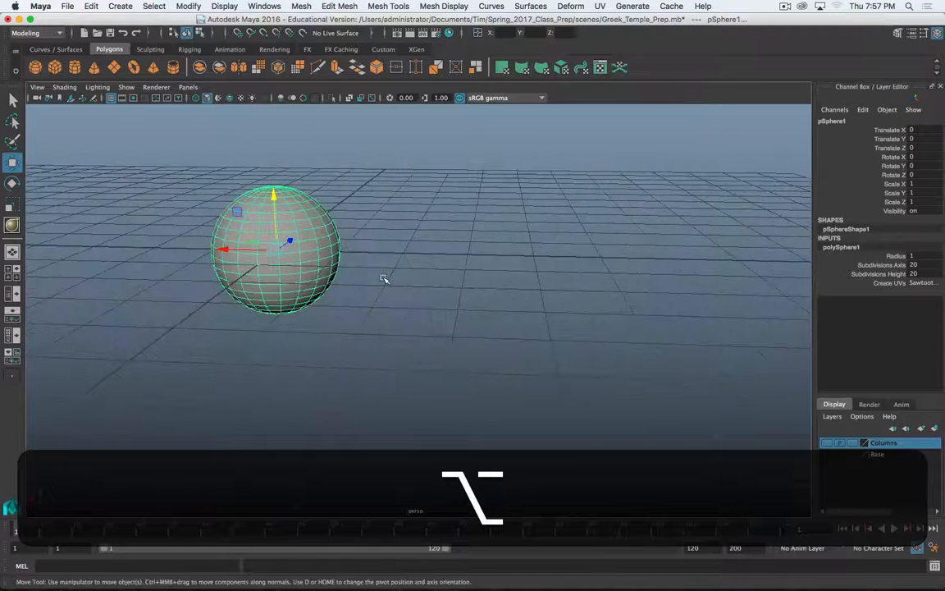
pyautogui.scroll(-2, 384, 279)
pyautogui.keyDown('alt'); pyautogui.moveTo(591, 314); pyautogui.dragTo(428, 303, button='middle'); pyautogui.keyUp('alt')
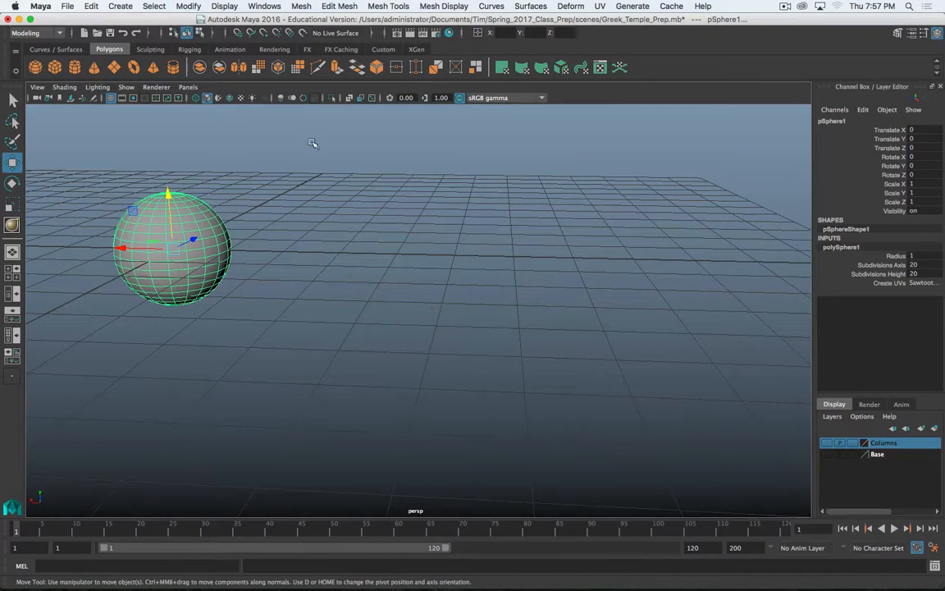
# - Duplicate the sphere and move the copy along X to about -2.87
pyautogui.click(118, 5)
pyautogui.moveTo(92, 4)
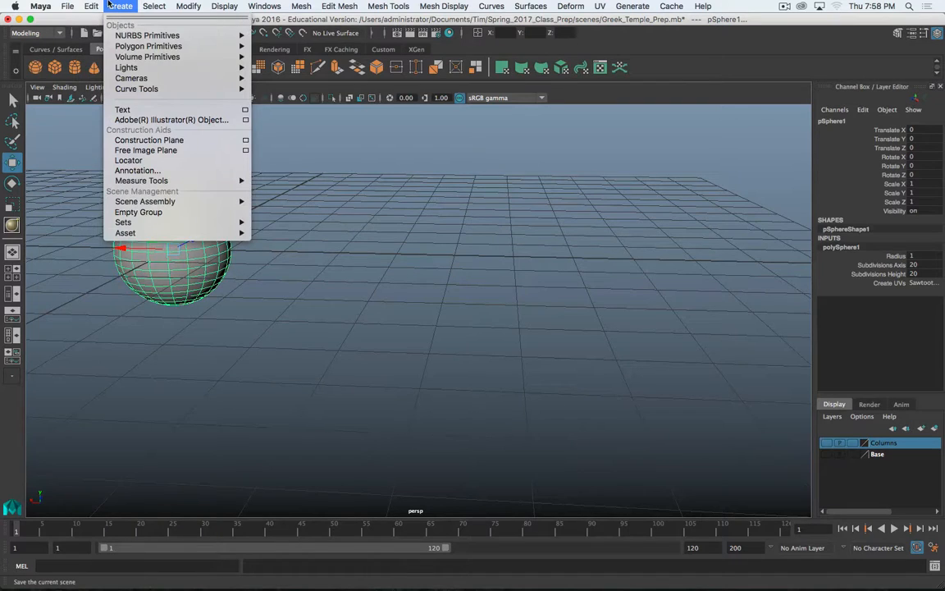
pyautogui.moveTo(91, 6)
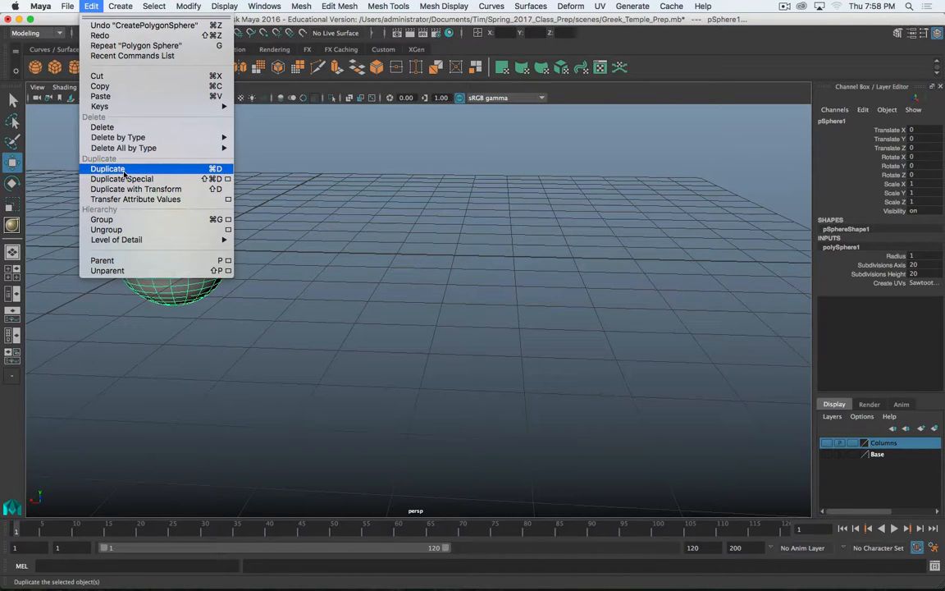
pyautogui.click(108, 169)
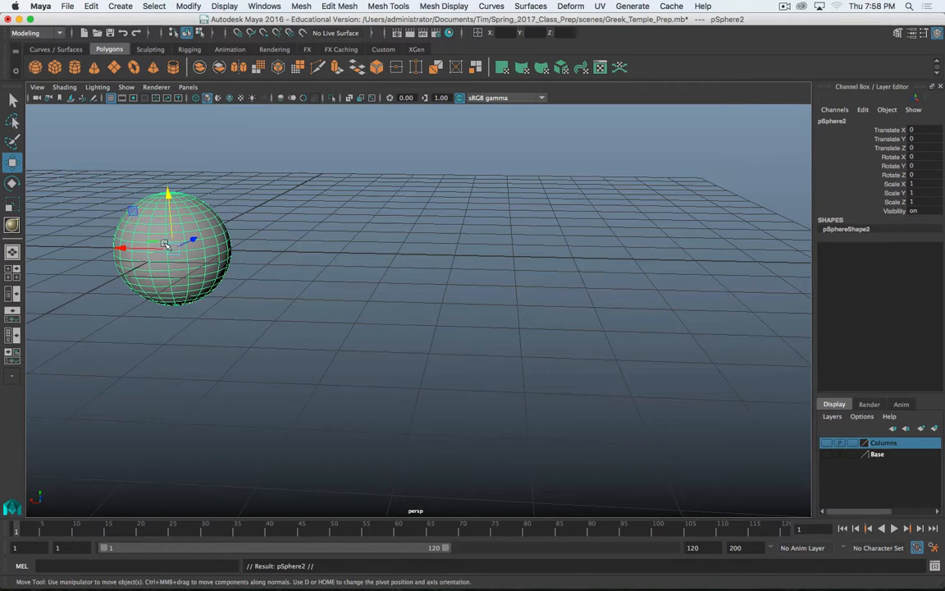
pyautogui.moveTo(164, 247); pyautogui.dragTo(326, 249)
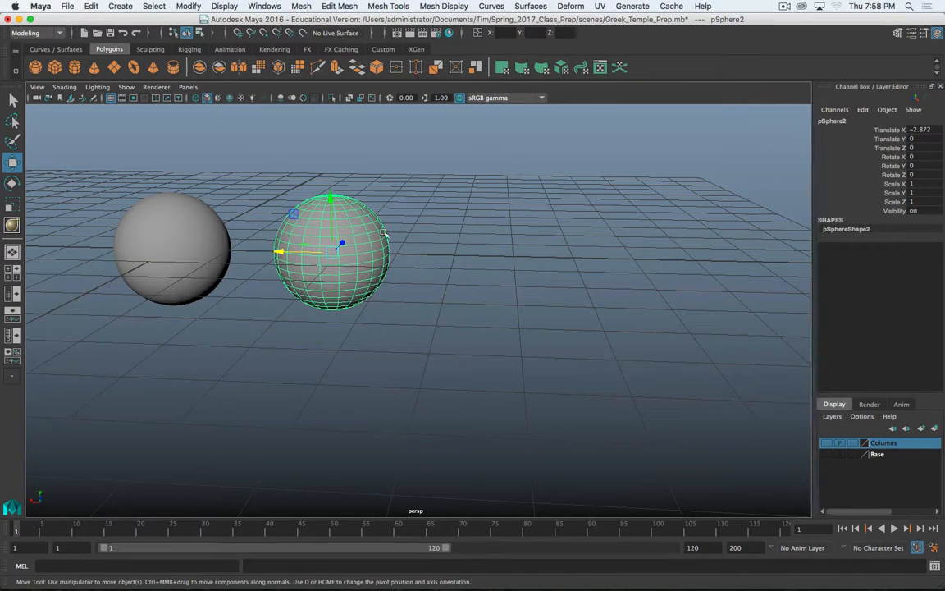
# - Stretch the duplicated sphere to about 1.78 in Scale Y and rotate it freely
pyautogui.press('r')
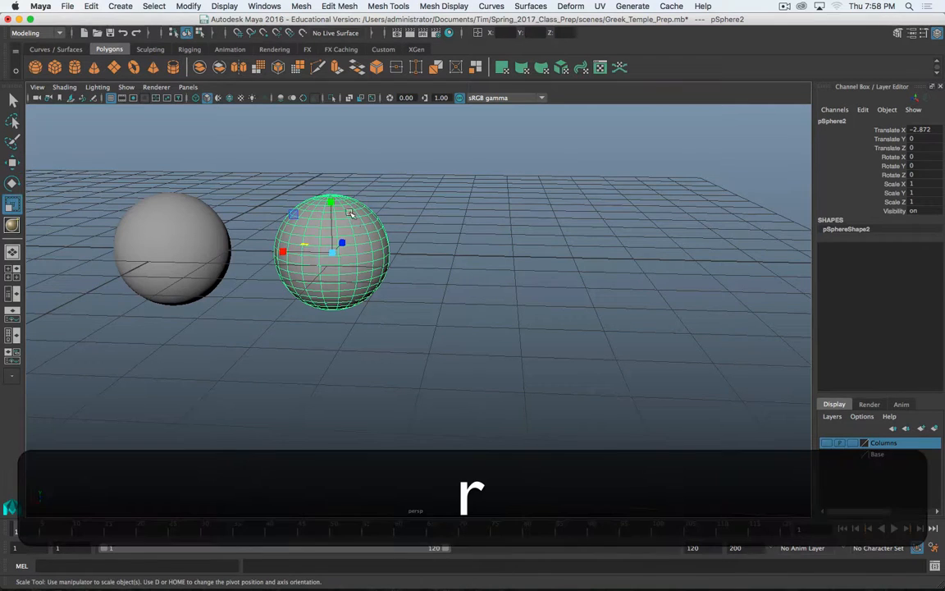
pyautogui.moveTo(330, 202); pyautogui.dragTo(330, 162)
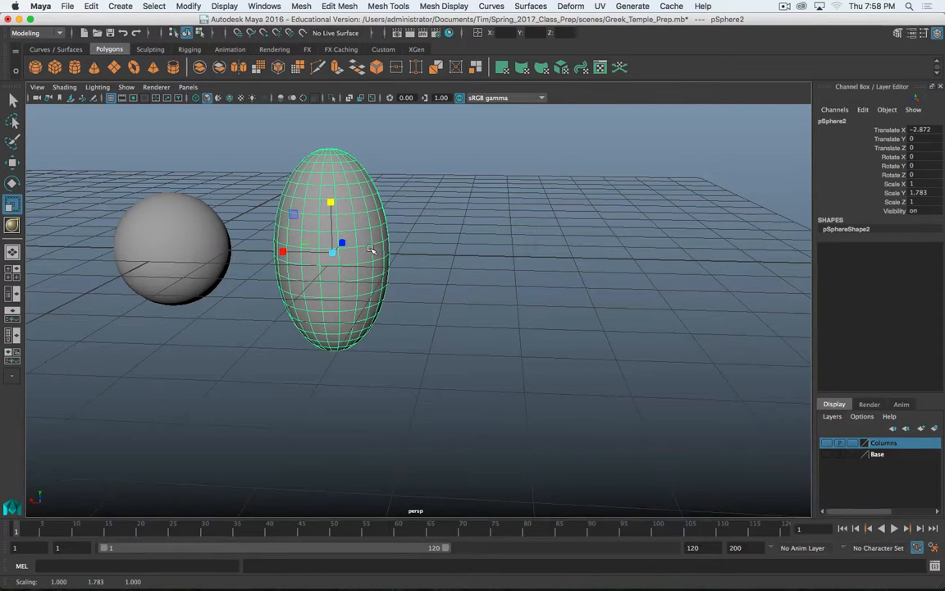
pyautogui.press('e')
pyautogui.moveTo(458, 218)
pyautogui.mouseDown(button='middle')
pyautogui.moveTo(478, 307)
pyautogui.moveTo(485, 227)
pyautogui.moveTo(468, 223)
pyautogui.mouseUp(button='middle')
pyautogui.press('z')
pyautogui.moveTo(369, 230); pyautogui.dragTo(529, 366)
pyautogui.moveTo(415, 287); pyautogui.dragTo(397, 276)
# - Undo the copy's rotation, scaling, move and duplication, keeping only the original sphere
pyautogui.press('z')
pyautogui.press('z')
pyautogui.press('z')
pyautogui.press('z')
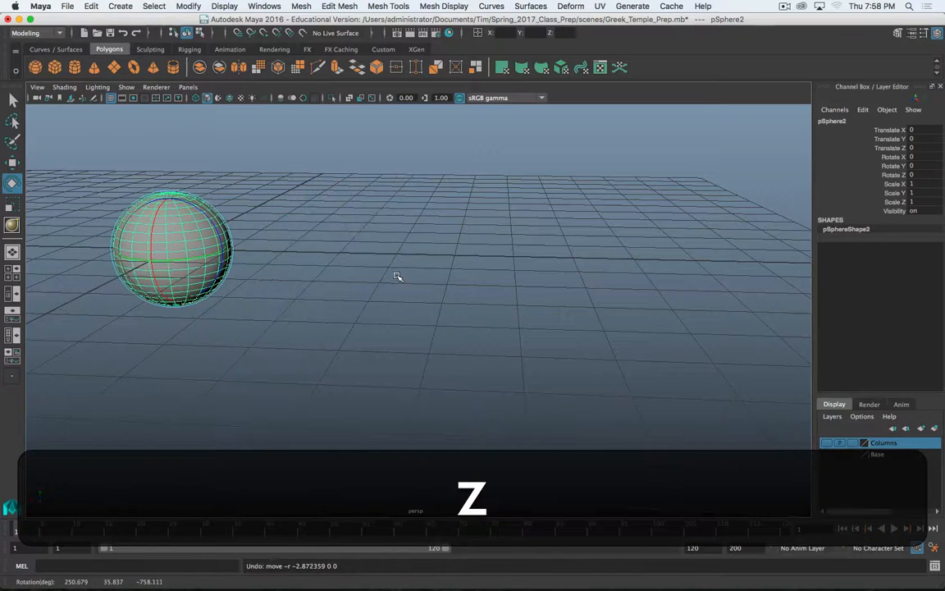
pyautogui.press('z')
pyautogui.hotkey('shift', 'z')
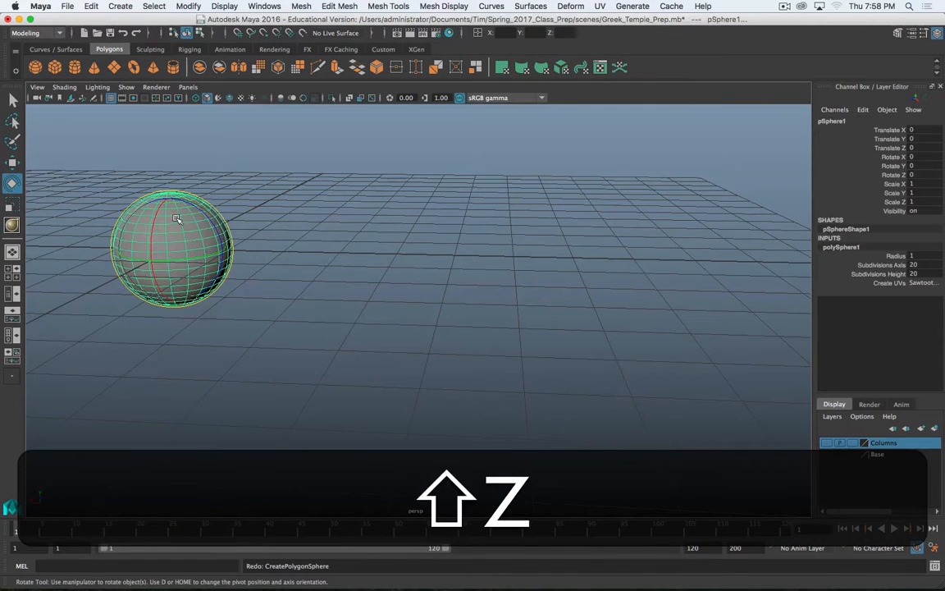
# - Look up the Duplicate with Transform command and examine the space beside the original sphere
pyautogui.press('q')
pyautogui.keyDown('alt'); pyautogui.moveTo(192, 228); pyautogui.dragTo(307, 199, button='middle'); pyautogui.keyUp('alt')
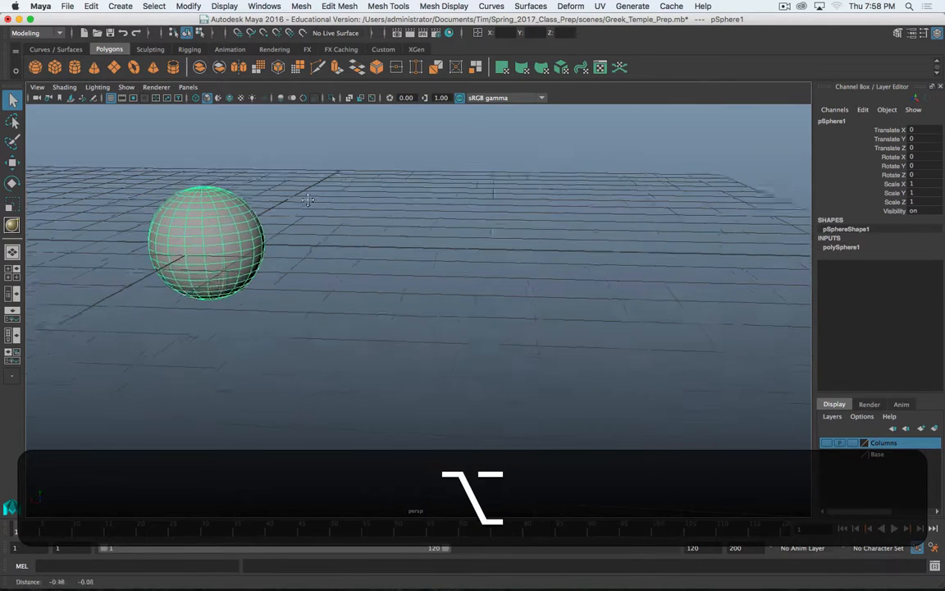
pyautogui.keyDown('alt'); pyautogui.moveTo(308, 199); pyautogui.dragTo(283, 263); pyautogui.keyUp('alt')
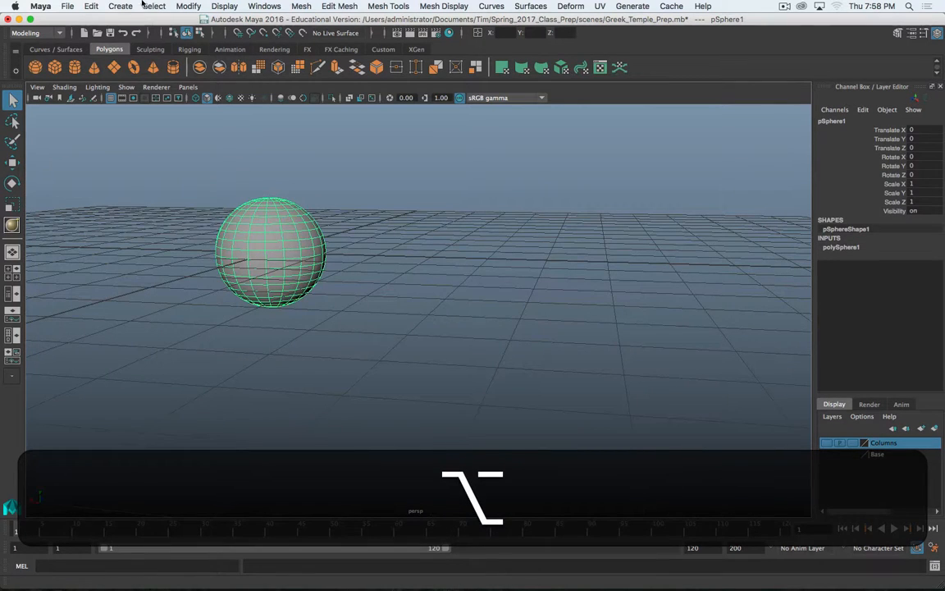
pyautogui.click(123, 5)
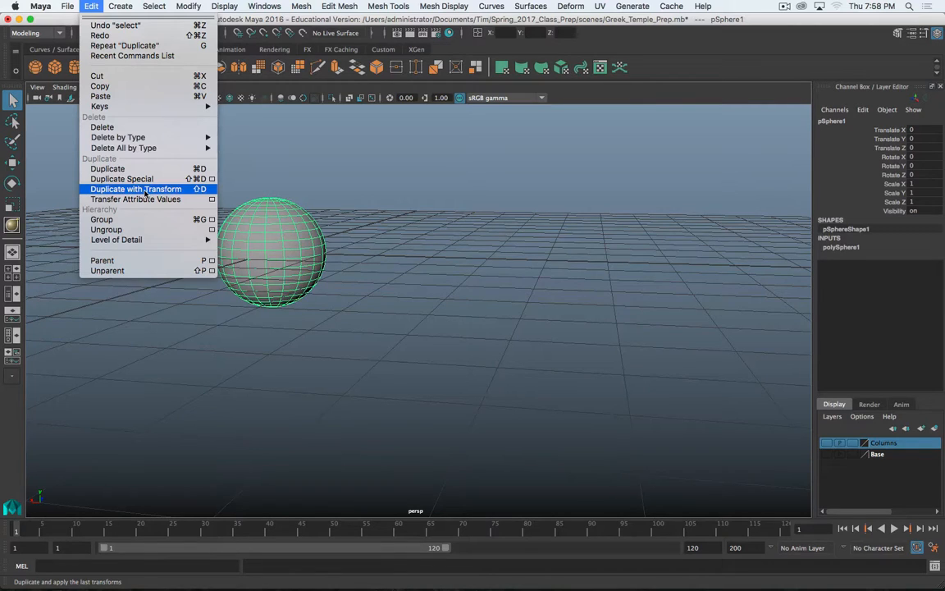
pyautogui.click(290, 212)
pyautogui.scroll(4, 363, 304)
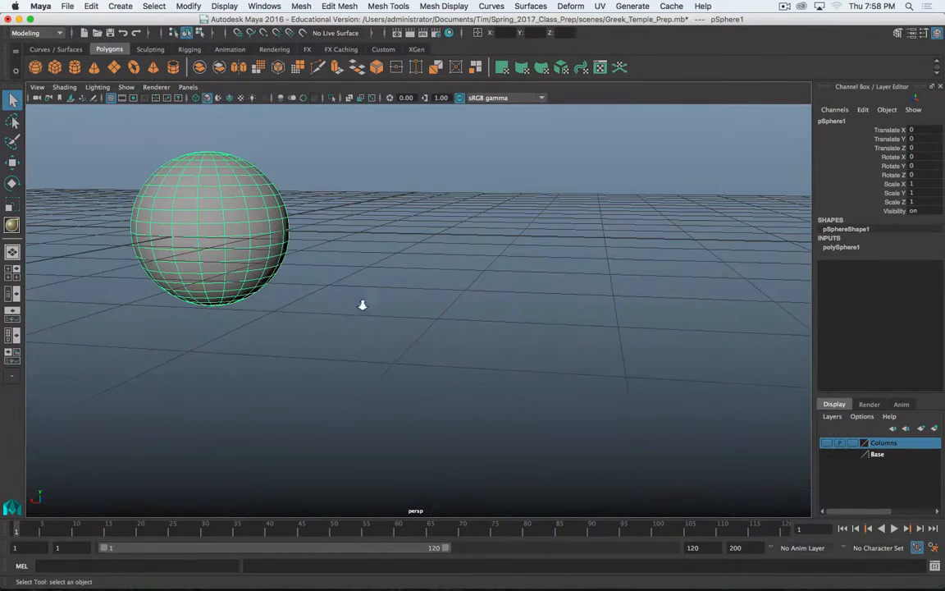
pyautogui.keyDown('alt'); pyautogui.moveTo(363, 304); pyautogui.dragTo(362, 244); pyautogui.keyUp('alt')
pyautogui.keyDown('alt'); pyautogui.moveTo(465, 312); pyautogui.dragTo(456, 289); pyautogui.keyUp('alt')
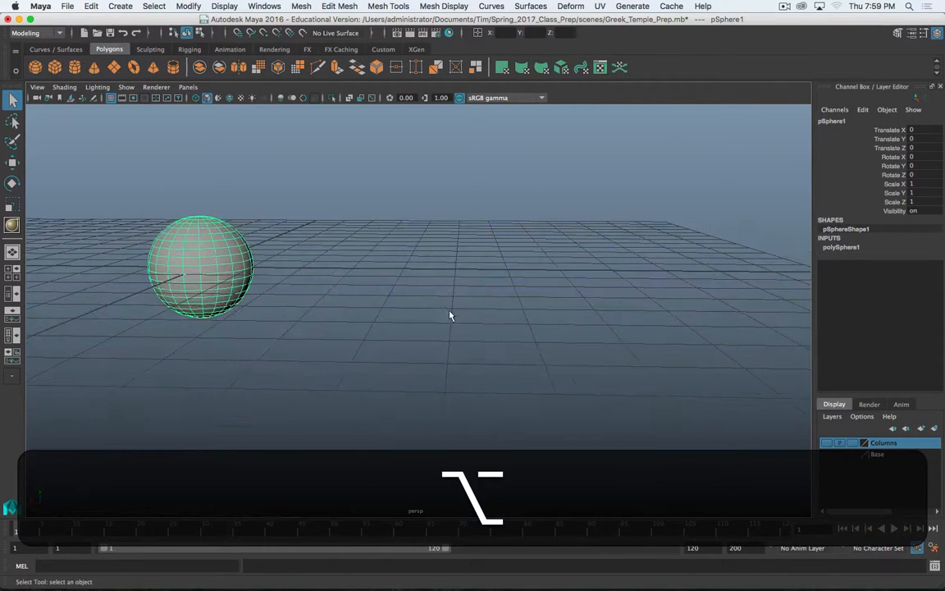
pyautogui.keyDown('alt'); pyautogui.moveTo(378, 296); pyautogui.dragTo(404, 273); pyautogui.keyUp('alt')
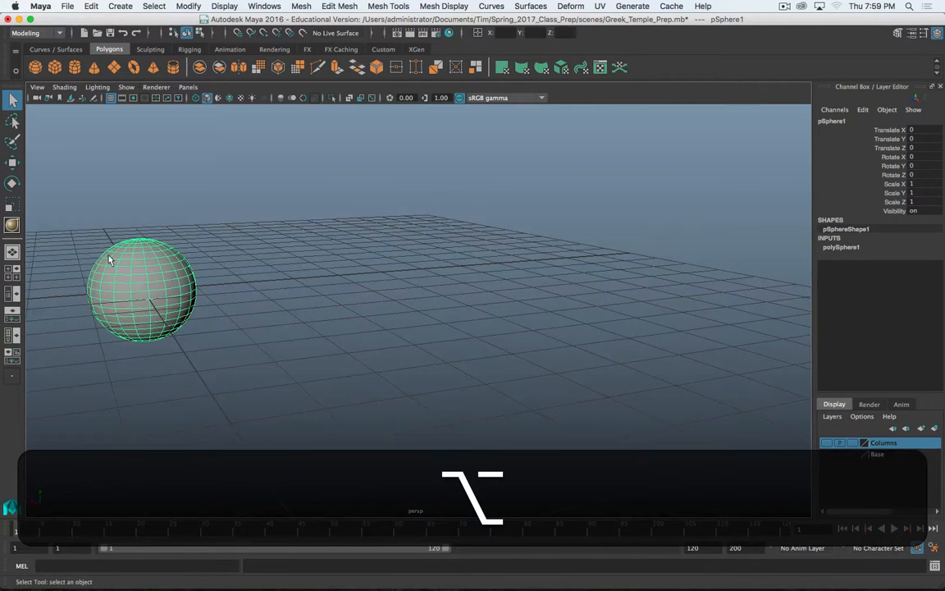
pyautogui.keyDown('alt'); pyautogui.moveTo(109, 259); pyautogui.dragTo(299, 268); pyautogui.keyUp('alt')
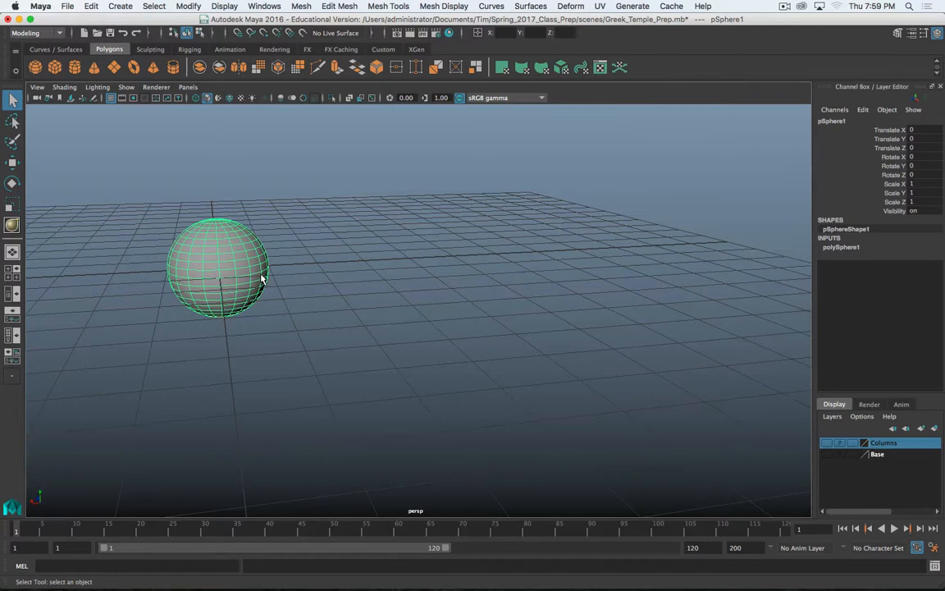
# - Duplicate the original sphere and move the copy along X to about -2.33
pyautogui.press('super+d')
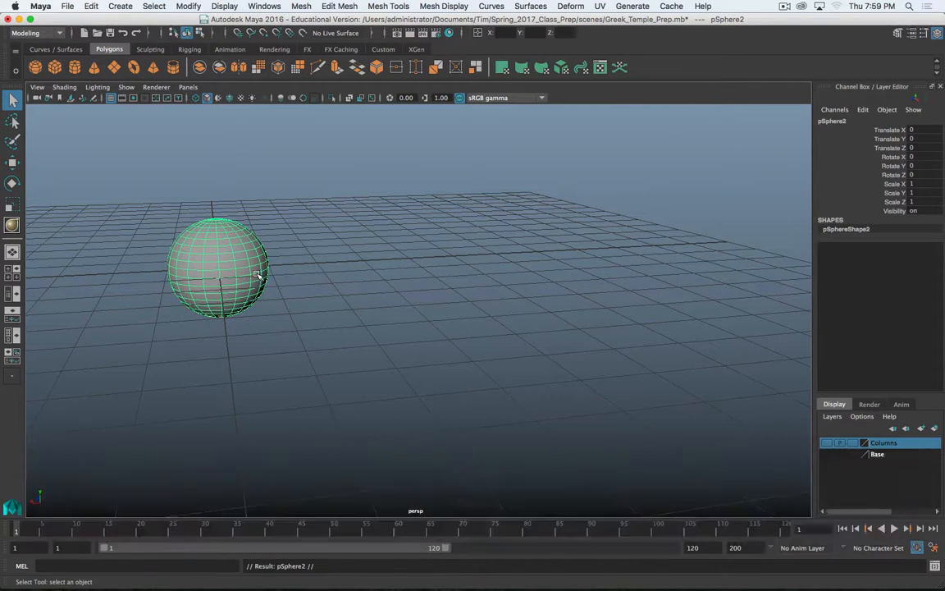
pyautogui.press('w')
pyautogui.moveTo(160, 270); pyautogui.dragTo(281, 274)
# - Repeat Duplicate with Transform to extend the evenly spaced row along X to 31 spheres
pyautogui.hotkey('shift', 'd')
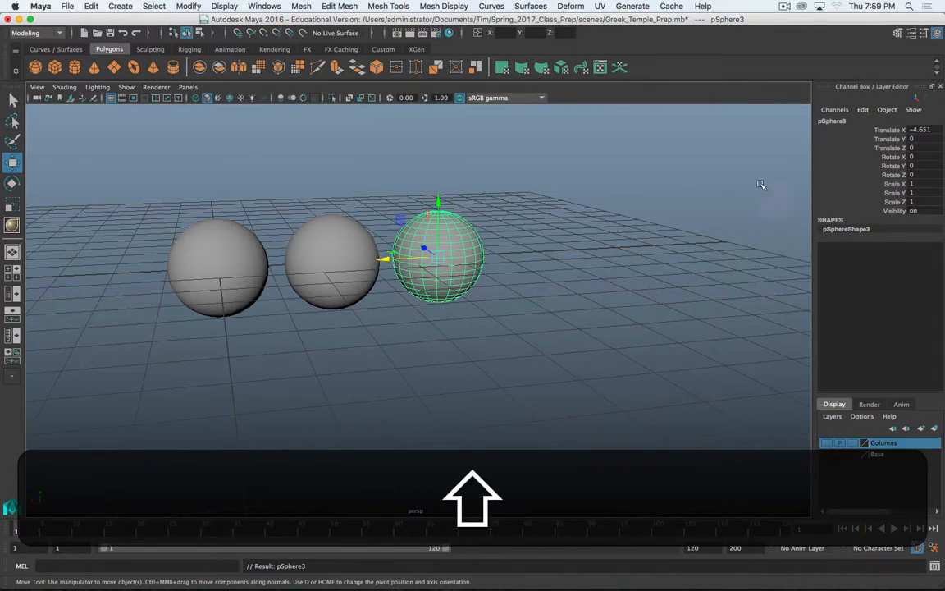
pyautogui.hotkey('shift', 'd')
pyautogui.scroll(-5, 544, 298)
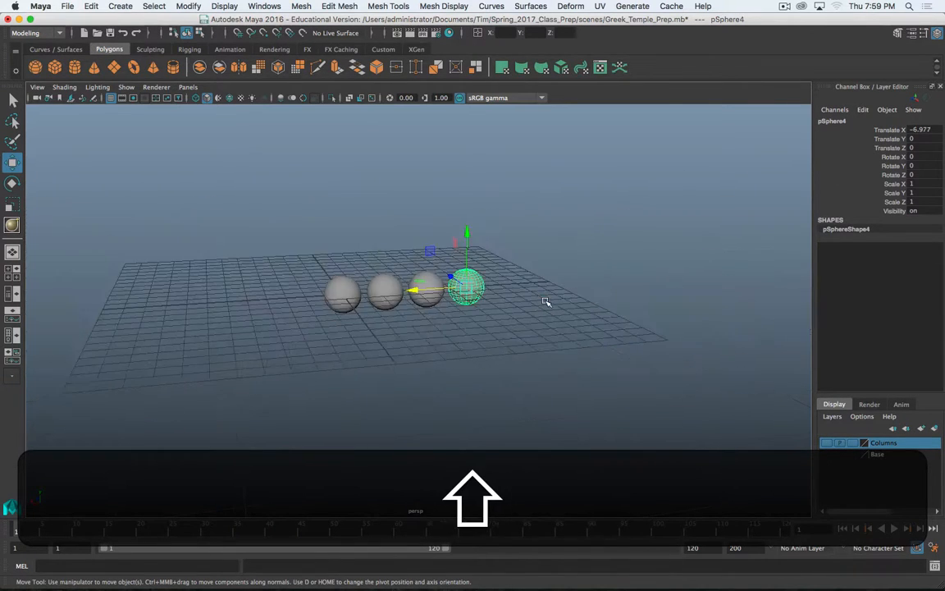
pyautogui.hotkey('shift', 'd')
pyautogui.hotkey('shift', 'd')
pyautogui.hotkey('shift', 'd')
pyautogui.hotkey('shift', 'd')
pyautogui.hotkey('shift', 'd')
pyautogui.hotkey('shift', 'd')
pyautogui.hotkey('shift', 'd')
pyautogui.hotkey('shift', 'd')
pyautogui.hotkey('shift', 'd')
pyautogui.hotkey('shift', 'd')
pyautogui.hotkey('shift', 'd')
pyautogui.hotkey('shift', 'd')
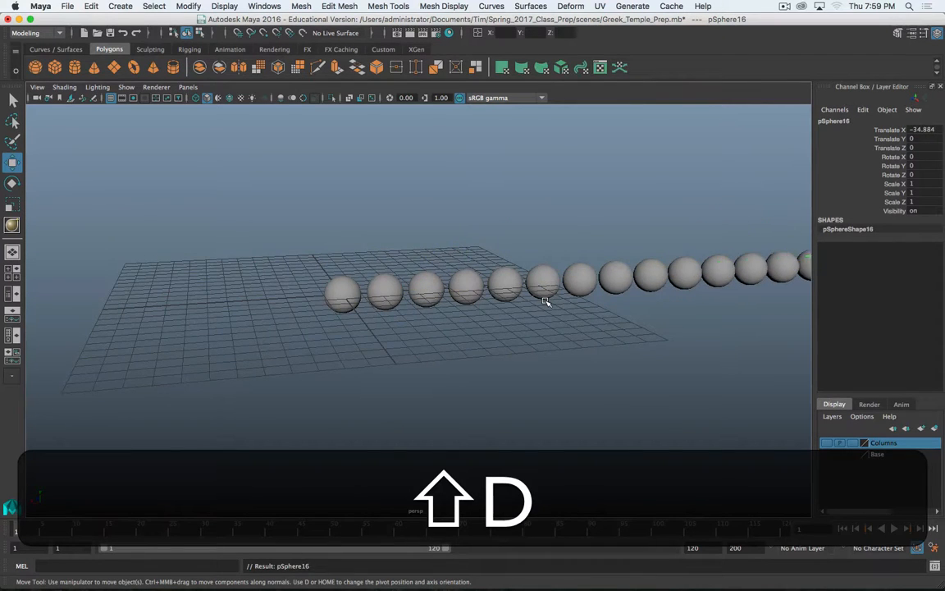
pyautogui.scroll(-5, 545, 302)
pyautogui.hotkey('shift', 'd')
pyautogui.hotkey('shift', 'd')
pyautogui.hotkey('shift', 'd')
pyautogui.hotkey('shift', 'd')
pyautogui.hotkey('shift', 'd')
pyautogui.hotkey('shift', 'd')
pyautogui.hotkey('shift', 'd')
pyautogui.hotkey('shift', 'd')
pyautogui.hotkey('shift', 'd')
pyautogui.hotkey('shift', 'd')
pyautogui.hotkey('shift', 'd')
pyautogui.hotkey('shift', 'd')
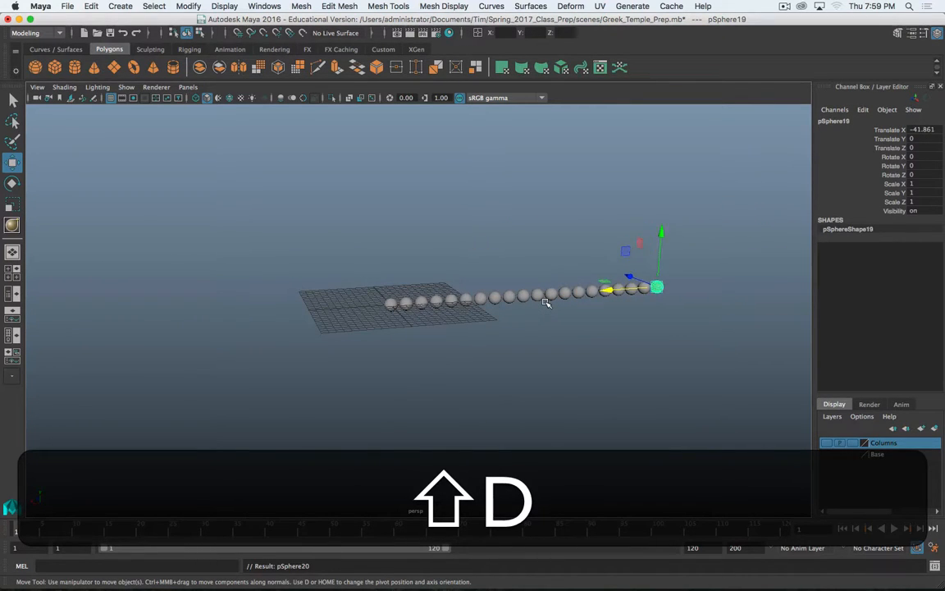
pyautogui.hotkey('shift', 'd')
pyautogui.hotkey('shift', 'd')
pyautogui.hotkey('shift', 'd')
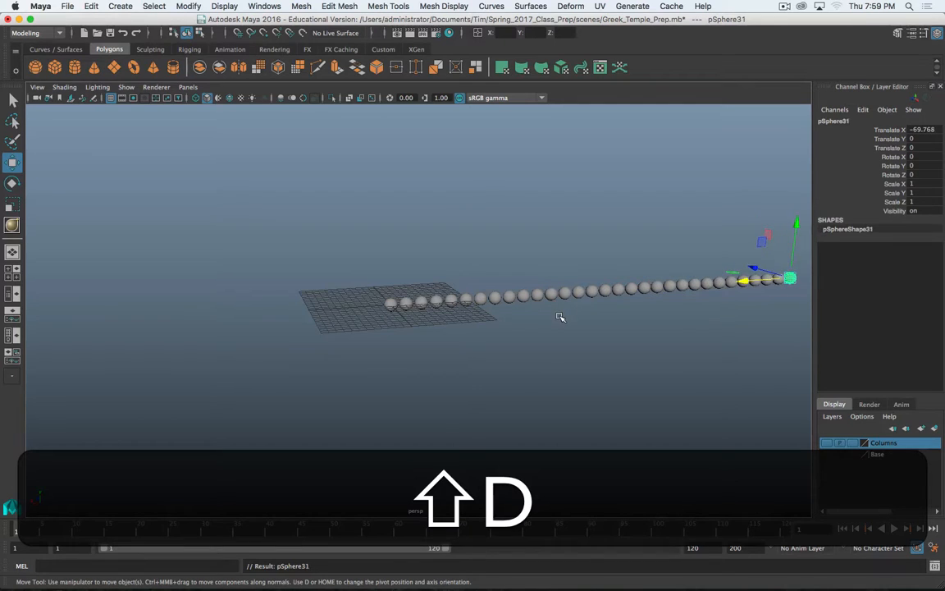
# - Undo all the transformed duplicates and the second sphere's move, back to its position at the origin
pyautogui.scroll(-4, 559, 317)
pyautogui.scroll(2, 559, 317)
pyautogui.press('z')
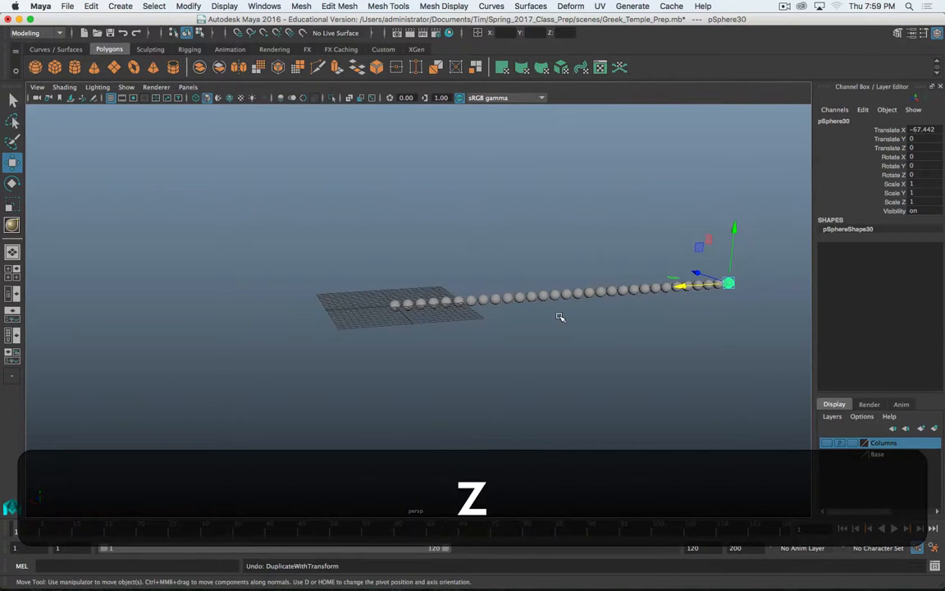
pyautogui.press('z')
pyautogui.press('z')
pyautogui.press('z')
pyautogui.press('z')
pyautogui.press('z')
pyautogui.press('z')
pyautogui.press('z')
pyautogui.press('z')
pyautogui.press('z')
pyautogui.press('z')
pyautogui.press('z')
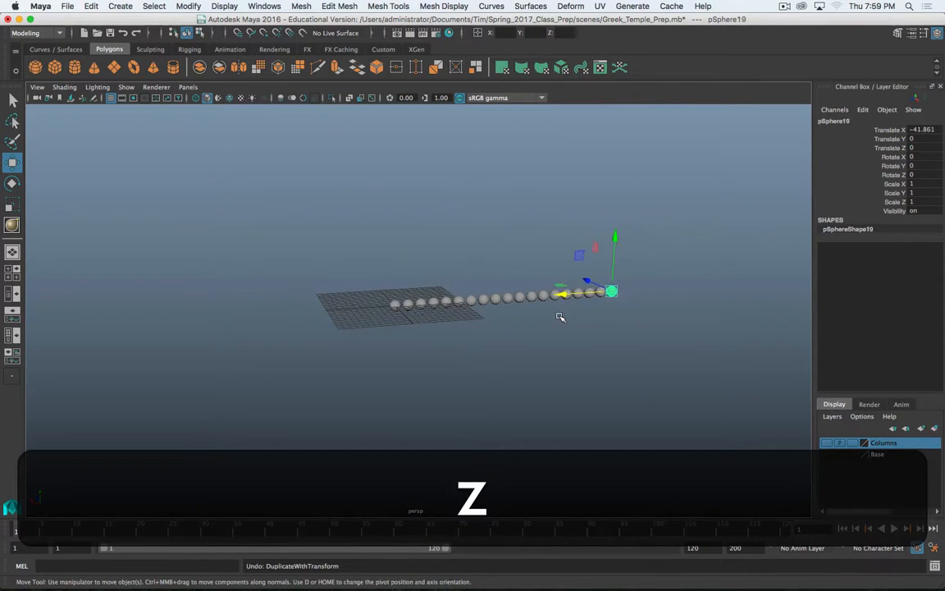
pyautogui.press('z')
pyautogui.press('z')
pyautogui.press('z')
pyautogui.press('z')
pyautogui.press('z')
pyautogui.press('z')
pyautogui.press('z')
pyautogui.press('z')
pyautogui.press('z')
pyautogui.press('z')
pyautogui.press('z')
pyautogui.press('z')
pyautogui.press('z')
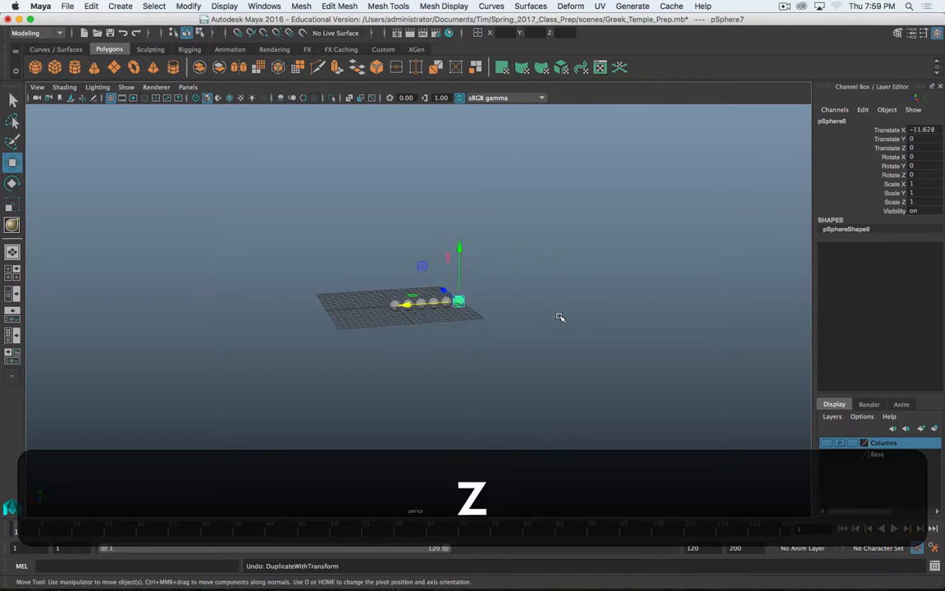
pyautogui.press('z')
pyautogui.press('z')
pyautogui.press('z')
pyautogui.press('z')
pyautogui.press('z')
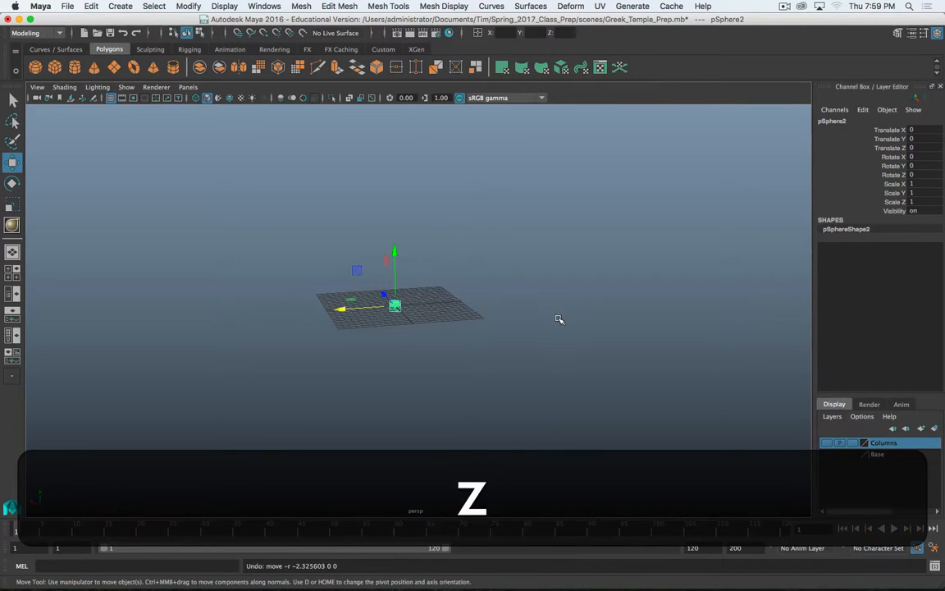
# - Move the second sphere along X to about -2.34 and stretch it to a Y scale of about 2.2
pyautogui.scroll(6, 414, 345)
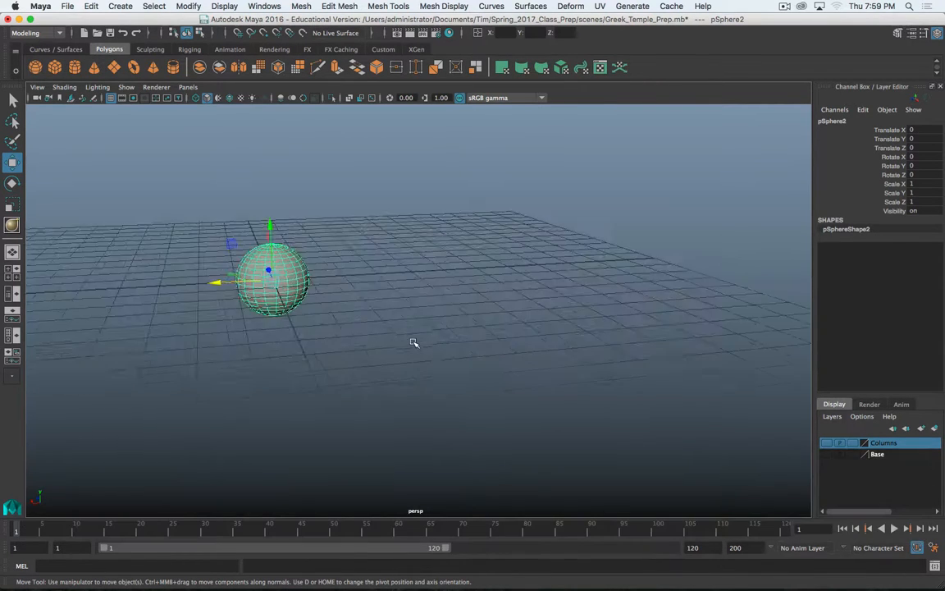
pyautogui.moveTo(416, 315)
pyautogui.keyDown('alt'); pyautogui.mouseDown()
pyautogui.moveTo(503, 314)
pyautogui.moveTo(424, 329)
pyautogui.mouseUp(); pyautogui.keyUp('alt')
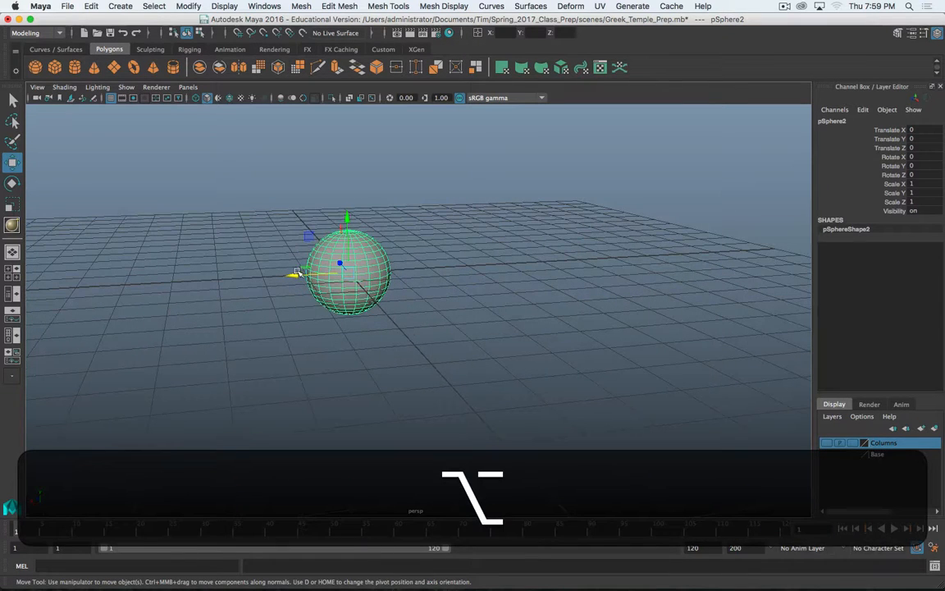
pyautogui.moveTo(294, 277); pyautogui.dragTo(391, 269)
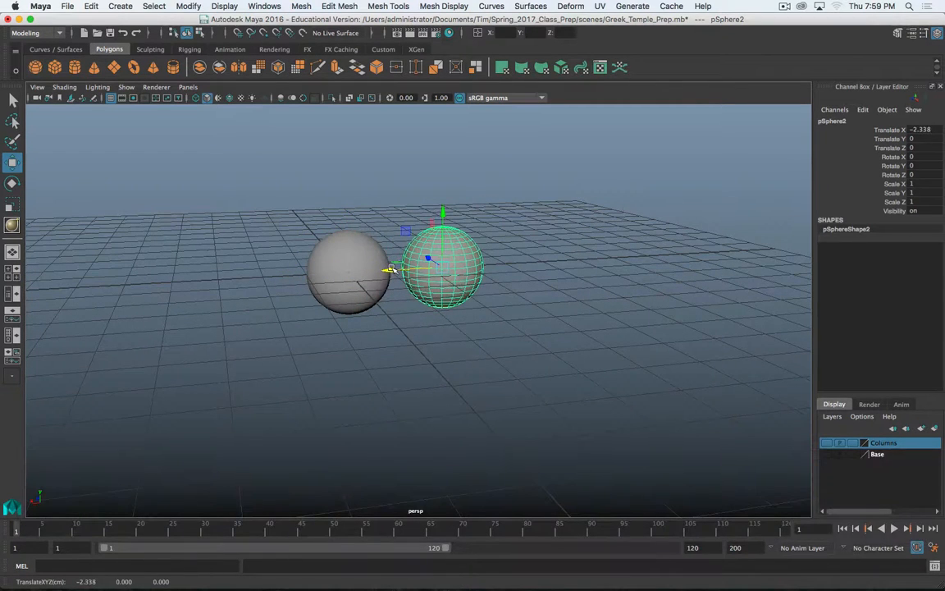
pyautogui.press('e')
pyautogui.press('r')
pyautogui.moveTo(443, 213); pyautogui.dragTo(443, 154)
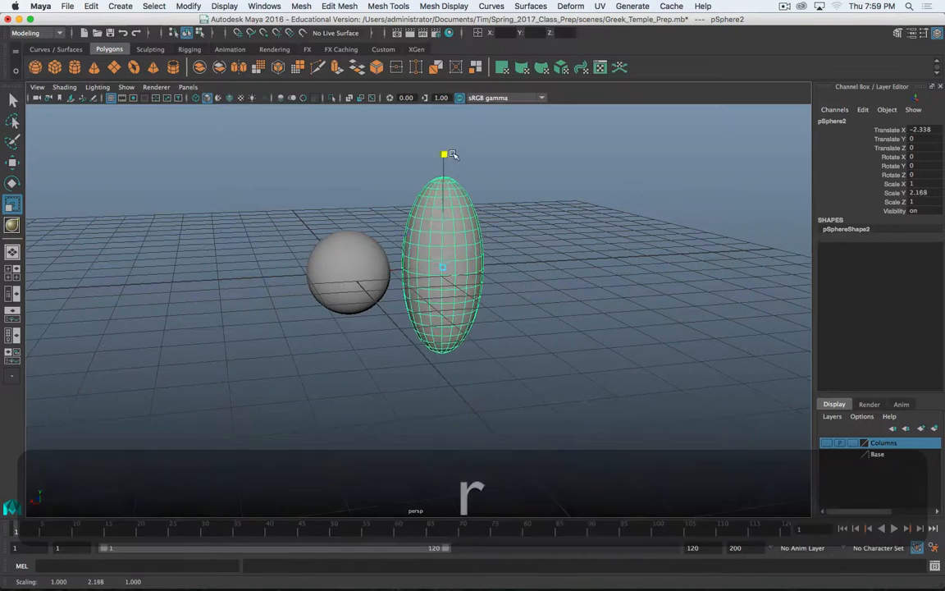
# - Rotate the stretched sphere to about -18.4 in X and 38.6 in Z, and move it along X to about -2.94
pyautogui.press('e')
pyautogui.moveTo(451, 215); pyautogui.dragTo(477, 272)
pyautogui.scroll(-3, 477, 295)
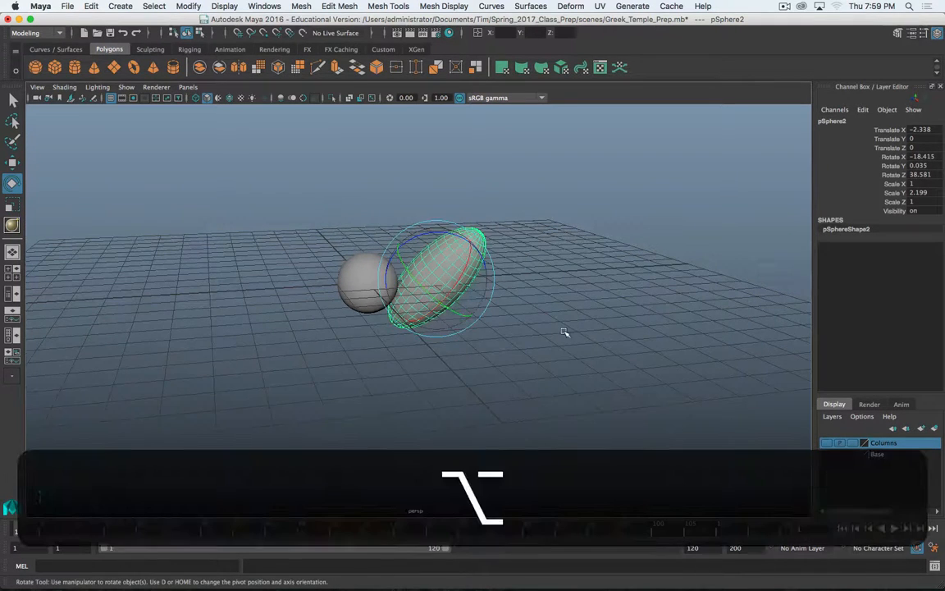
pyautogui.press('w')
pyautogui.moveTo(381, 282); pyautogui.dragTo(401, 282)
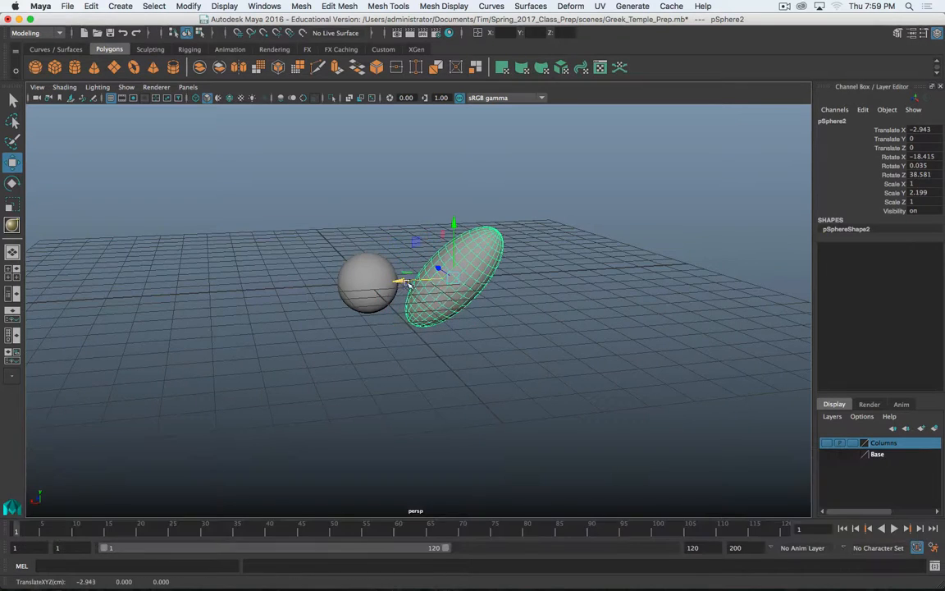
# - Try Duplicate with Transform on the tilted ellipsoid and move the resulting copy along X to about -5.9
pyautogui.keyDown('alt'); pyautogui.moveTo(583, 337); pyautogui.dragTo(399, 323, button='middle'); pyautogui.keyUp('alt')
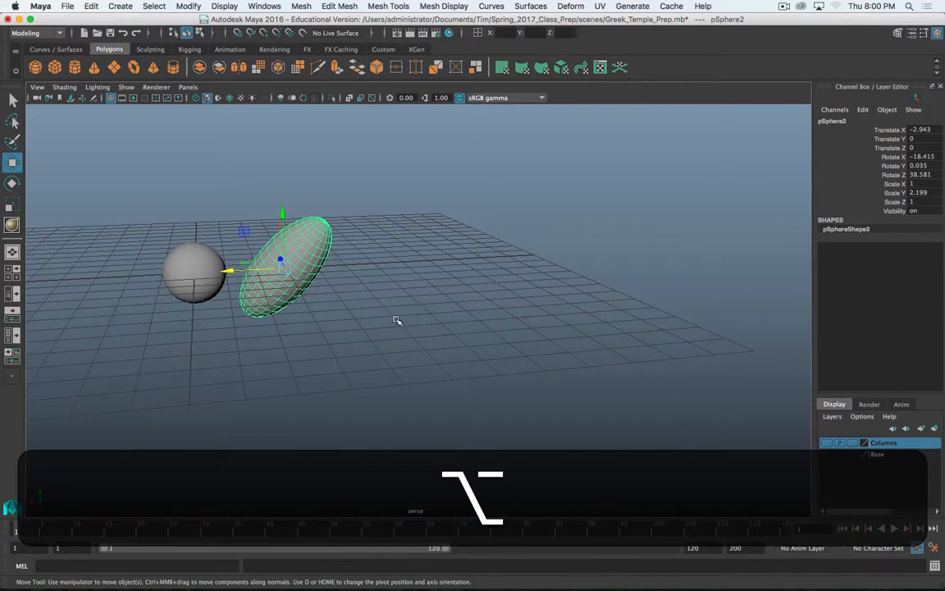
pyautogui.hotkey('shift', 'd')
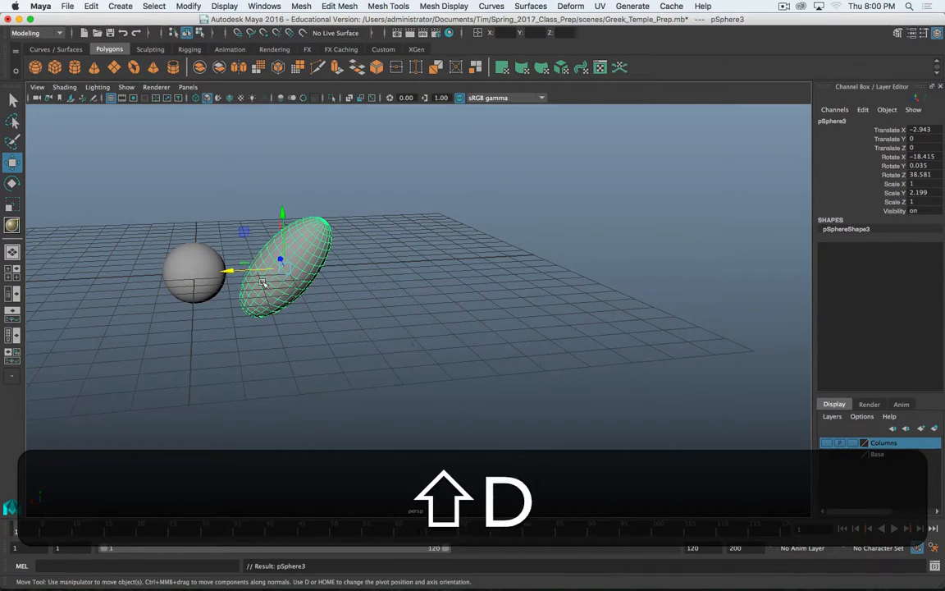
pyautogui.moveTo(228, 270); pyautogui.dragTo(319, 269)
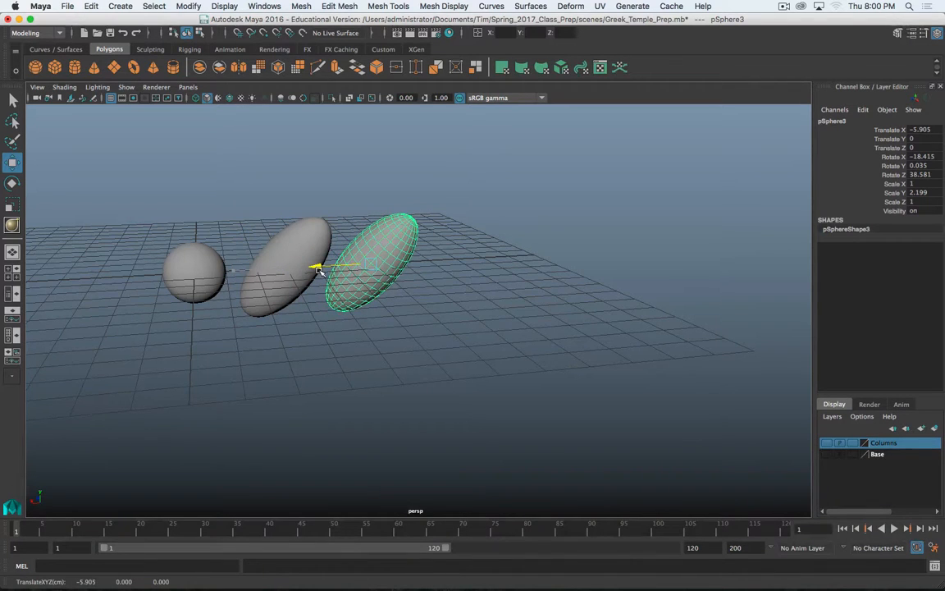
# - Undo the ellipsoid copy and all edits to the second sphere, including its duplication, leaving only the original sphere
pyautogui.press('super+z')
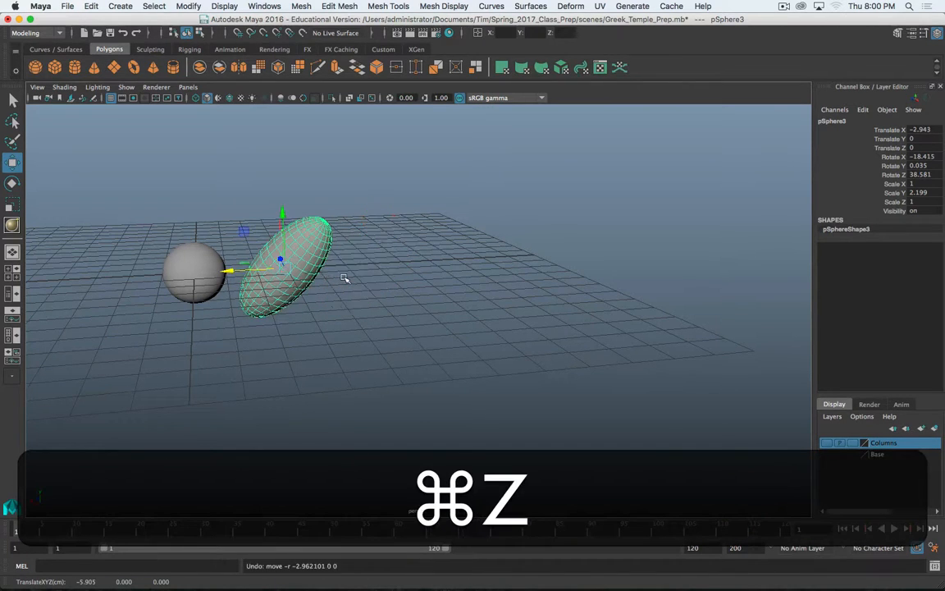
pyautogui.press('super+z')
pyautogui.press('super+z')
pyautogui.press('super+z')
pyautogui.press('super+z')
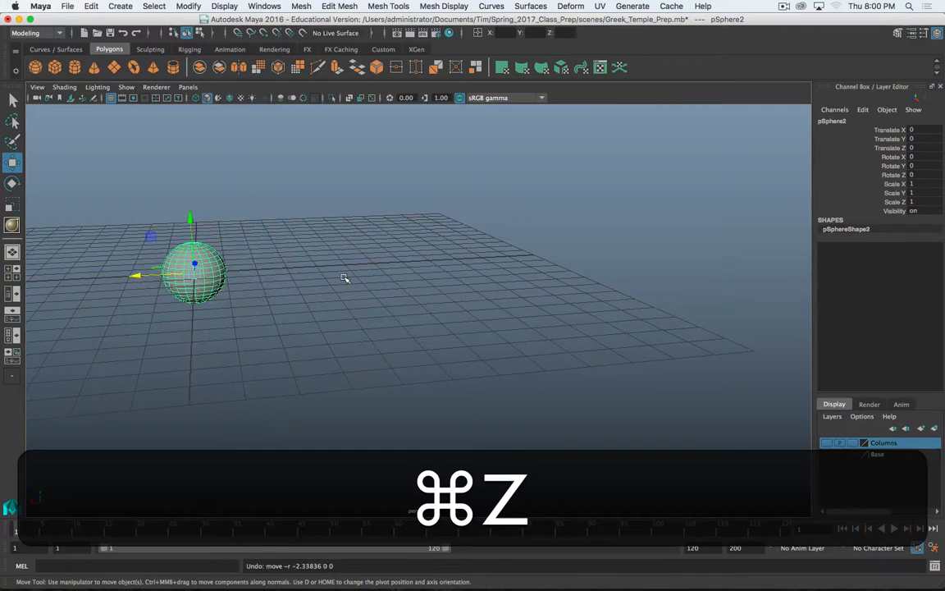
pyautogui.press('super+z')
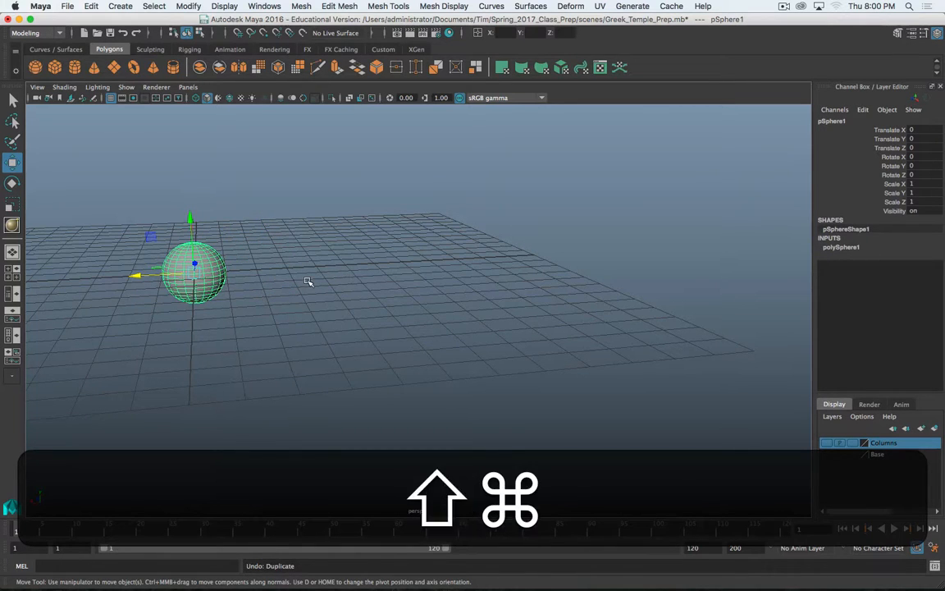
# - Duplicate the original sphere, move the copy along X to about -2.96, and rotate and stretch it into a tilted ellipsoid
pyautogui.press('shift+super+d')
pyautogui.moveTo(143, 275); pyautogui.dragTo(253, 275)
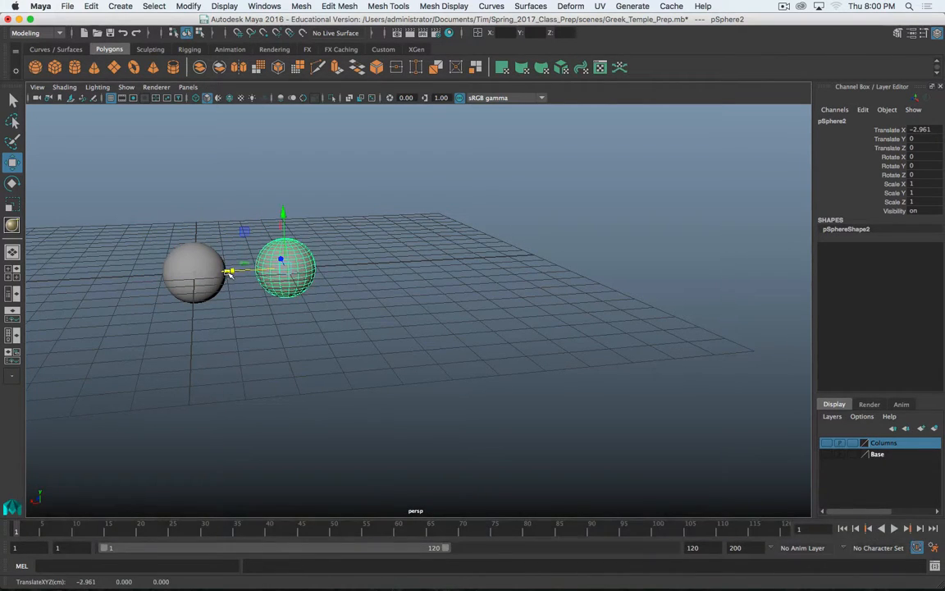
pyautogui.press('e')
pyautogui.moveTo(286, 230); pyautogui.dragTo(334, 210)
pyautogui.press('r')
# - Repeat Duplicate with Transform on the tilted ellipsoid to build a growing spiral of 18 objects including the original sphere
pyautogui.hotkey('shift', 'd')
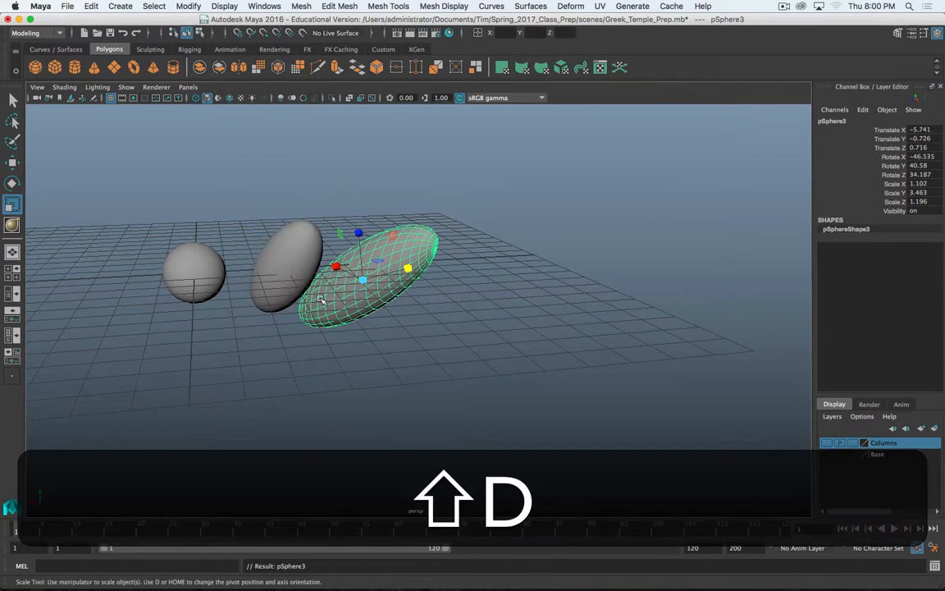
pyautogui.keyDown('alt'); pyautogui.moveTo(312, 347); pyautogui.dragTo(306, 321); pyautogui.keyUp('alt')
pyautogui.hotkey('shift', 'd')
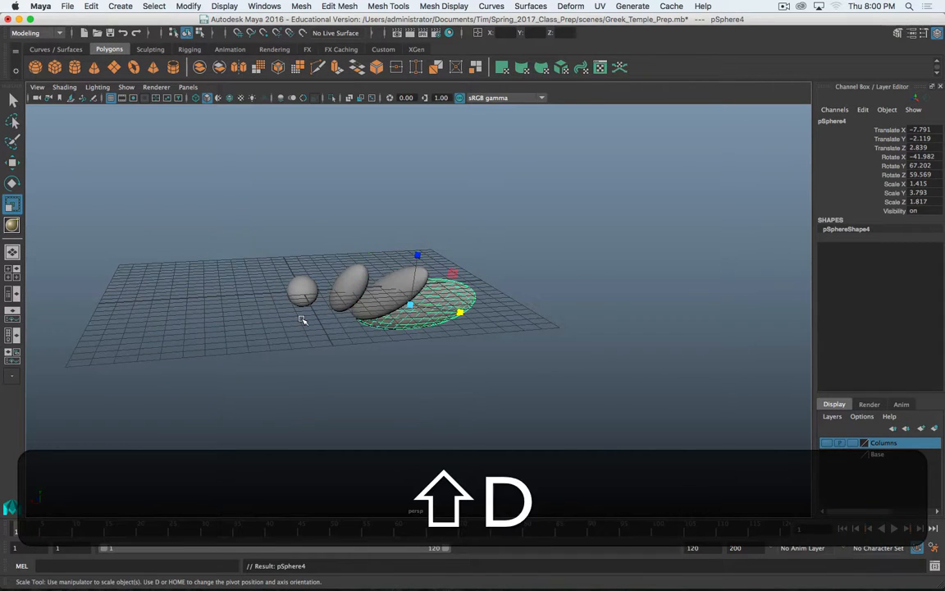
pyautogui.hotkey('shift', 'd')
pyautogui.hotkey('shift', 'd')
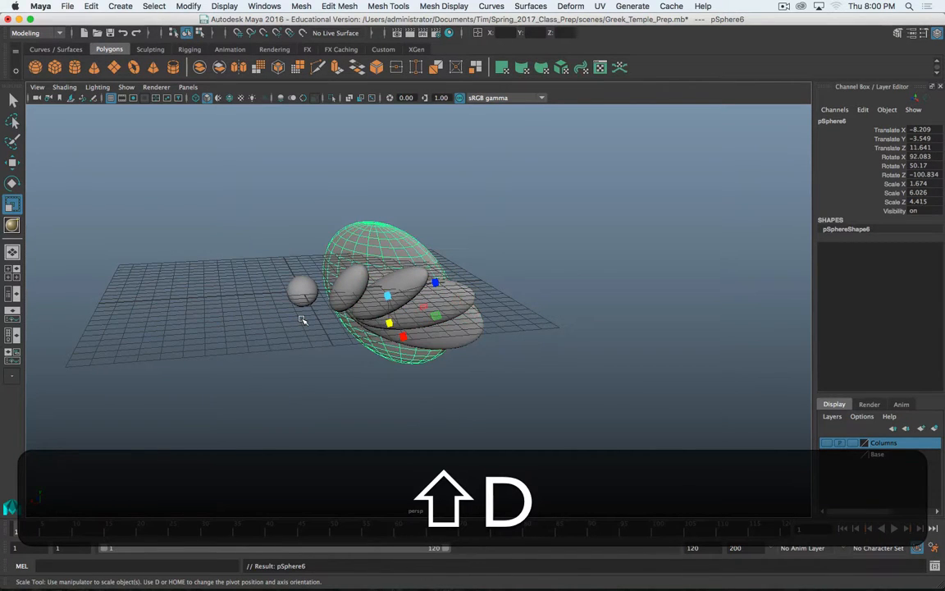
pyautogui.hotkey('shift', 'd')
pyautogui.hotkey('shift', 'd')
pyautogui.scroll(-6, 297, 330)
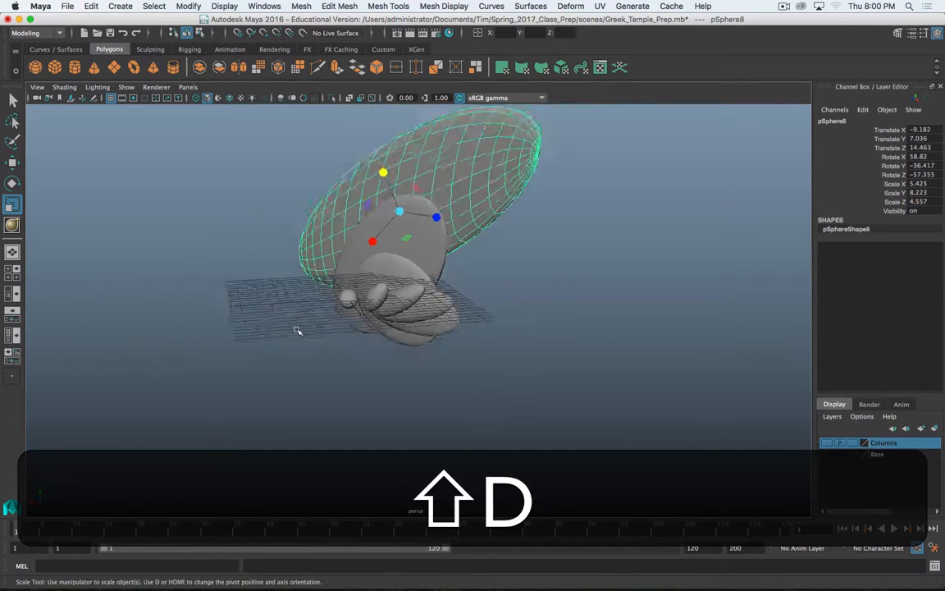
pyautogui.hotkey('shift', 'd')
pyautogui.hotkey('shift', 'd')
pyautogui.hotkey('shift', 'd')
pyautogui.hotkey('shift', 'd')
pyautogui.hotkey('shift', 'd')
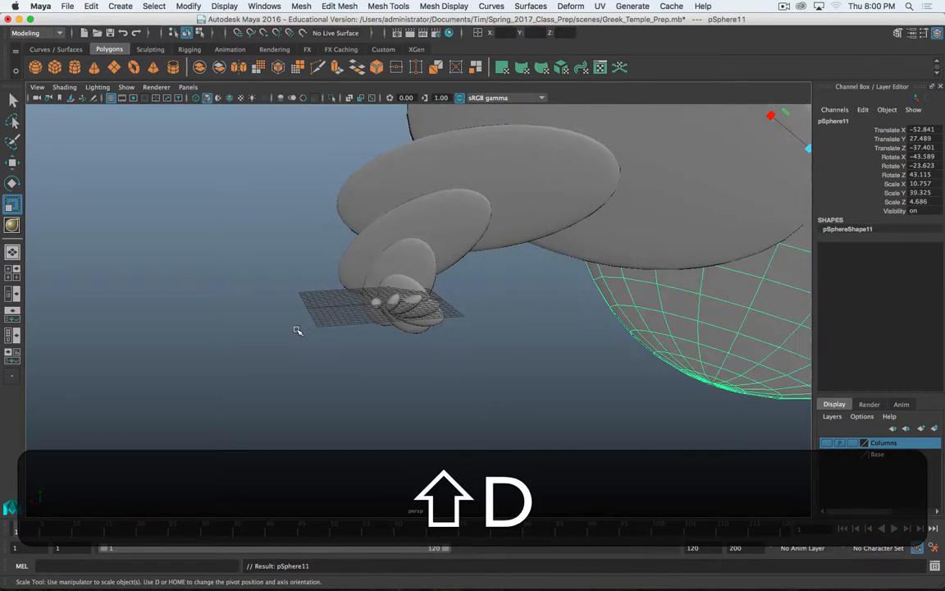
pyautogui.hotkey('shift', 'd')
pyautogui.hotkey('shift', 'd')
pyautogui.scroll(-5, 297, 330)
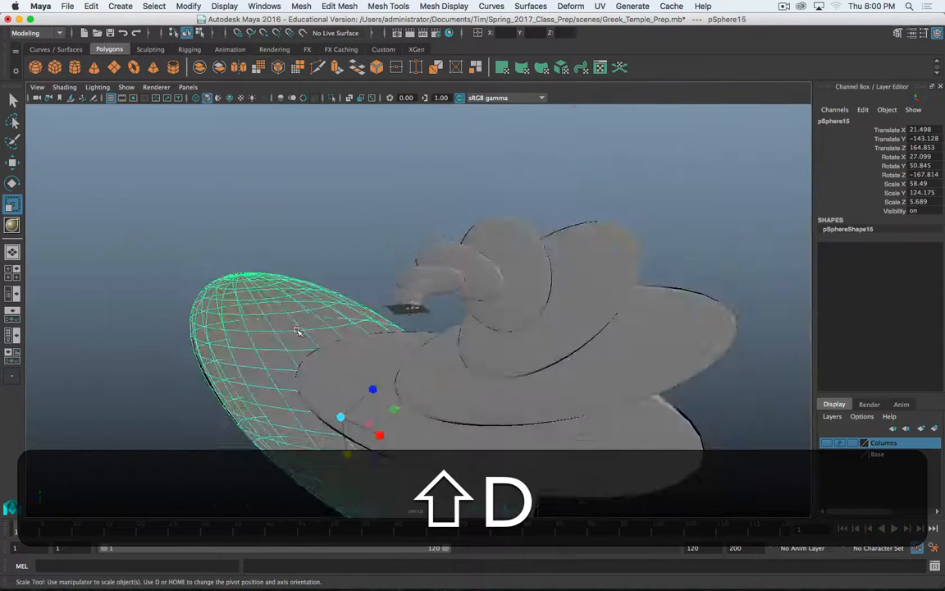
pyautogui.hotkey('shift', 'd')
pyautogui.hotkey('shift', 'd')
pyautogui.hotkey('shift', 'd')
pyautogui.scroll(-5, 297, 329)
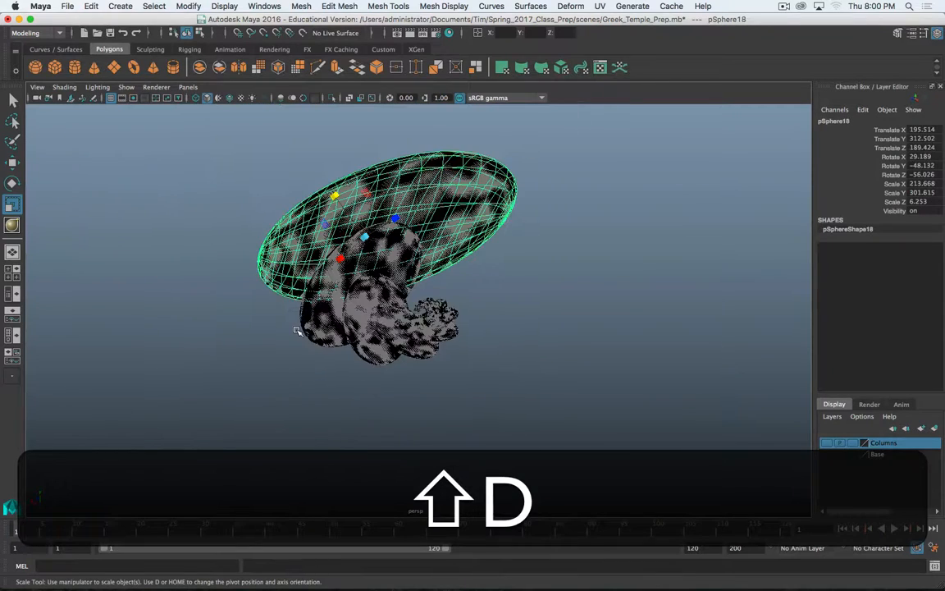
# - Examine the spiral from other angles and undo all its duplicates and the second sphere's edits, leaving only the original sphere
pyautogui.keyDown('alt'); pyautogui.moveTo(572, 266); pyautogui.dragTo(527, 263); pyautogui.keyUp('alt')
pyautogui.press('super+period')
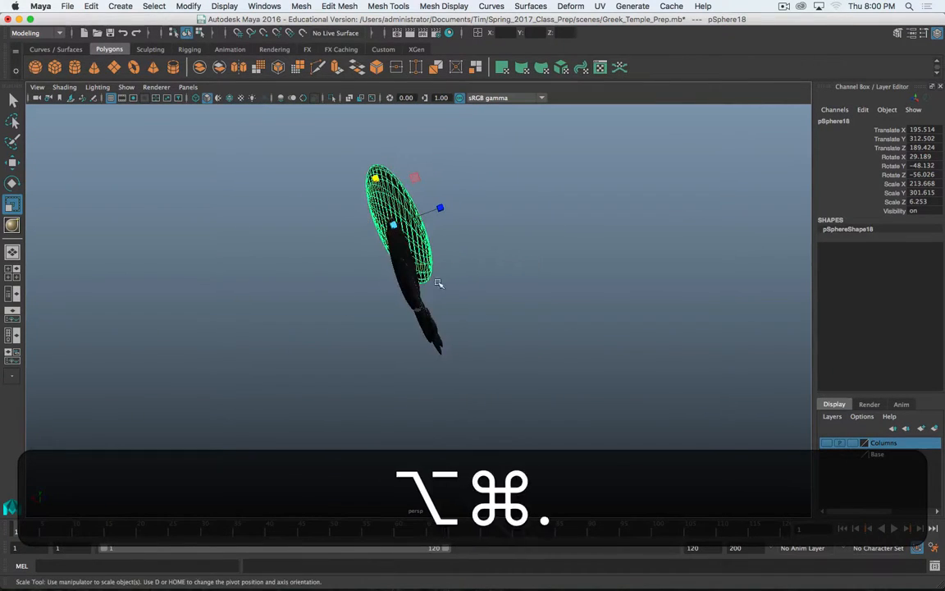
pyautogui.scroll(3, 380, 323)
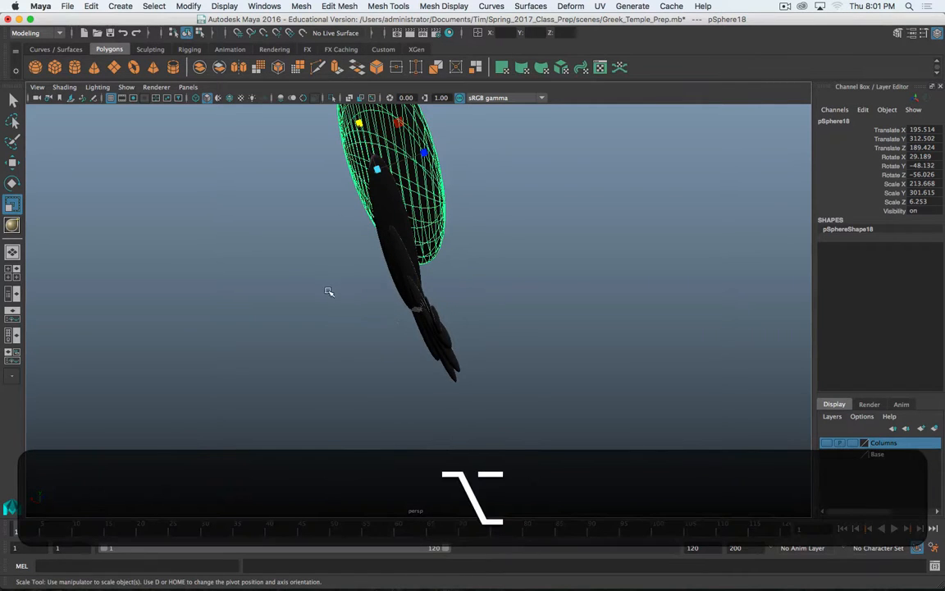
pyautogui.keyDown('alt'); pyautogui.moveTo(328, 291); pyautogui.dragTo(372, 322); pyautogui.keyUp('alt')
pyautogui.hotkey('alt', 'z')
pyautogui.press('z')
pyautogui.press('z')
pyautogui.press('z')
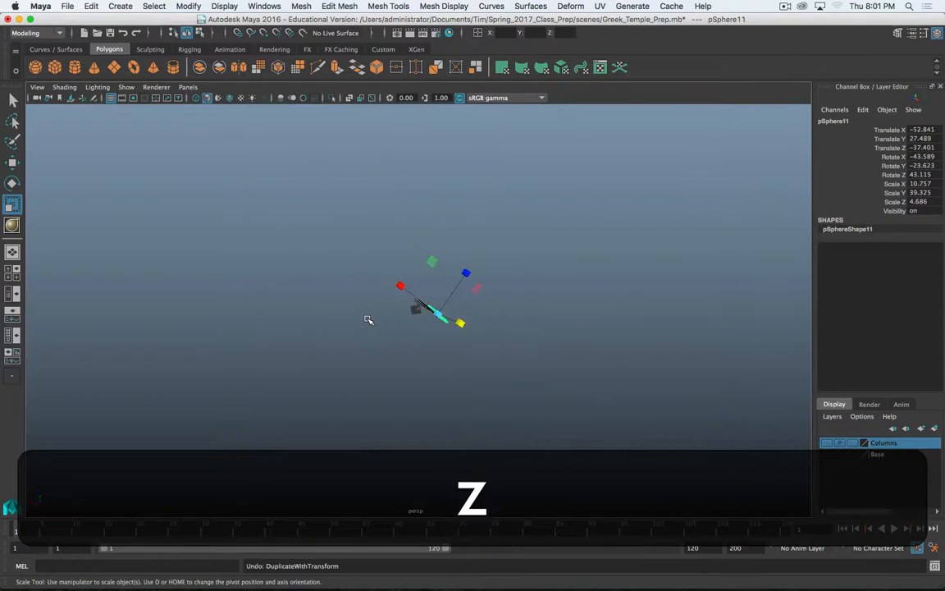
pyautogui.press('z')
pyautogui.press('z')
pyautogui.press('z')
pyautogui.press('z')
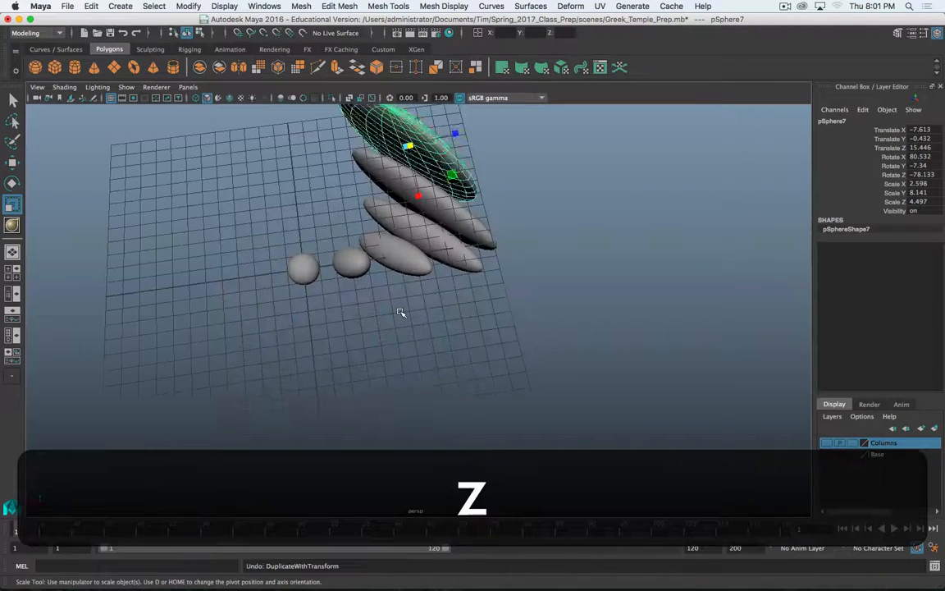
pyautogui.press('z')
pyautogui.press('z')
pyautogui.press('z')
pyautogui.press('z')
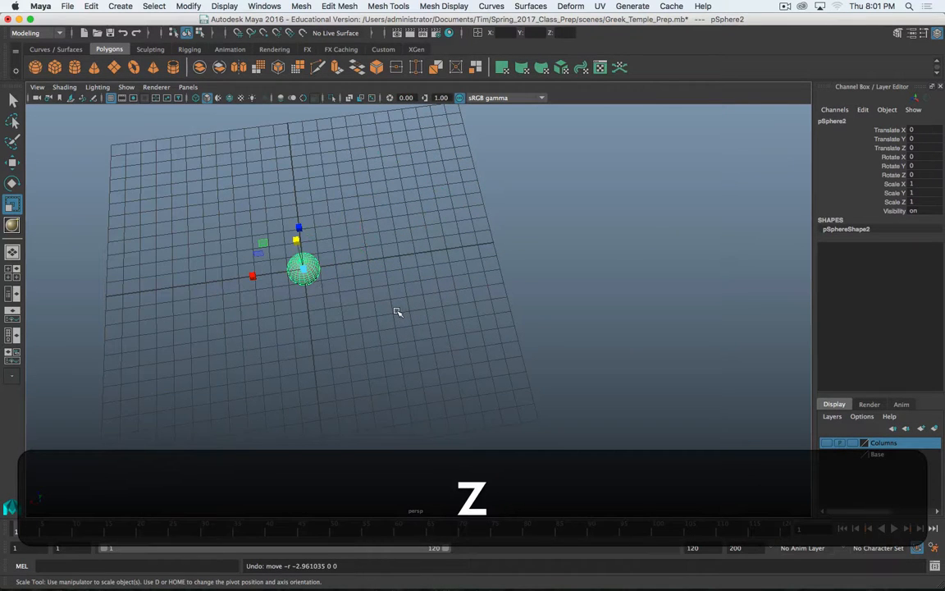
pyautogui.press('z')
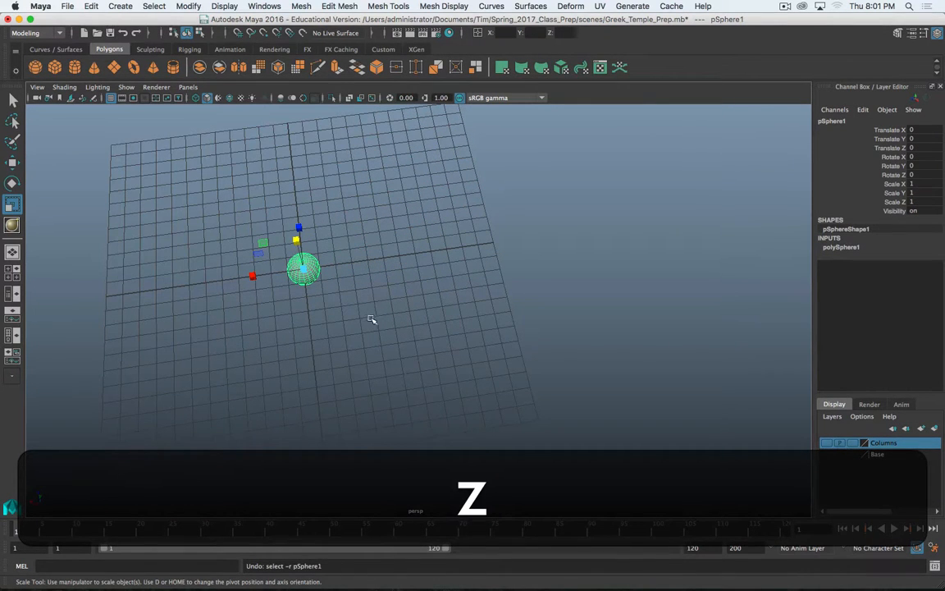
# - Undo and restore the polygon sphere at the origin, and open the Duplicate Special options for it
pyautogui.keyDown('alt'); pyautogui.moveTo(371, 319); pyautogui.dragTo(420, 308); pyautogui.keyUp('alt')
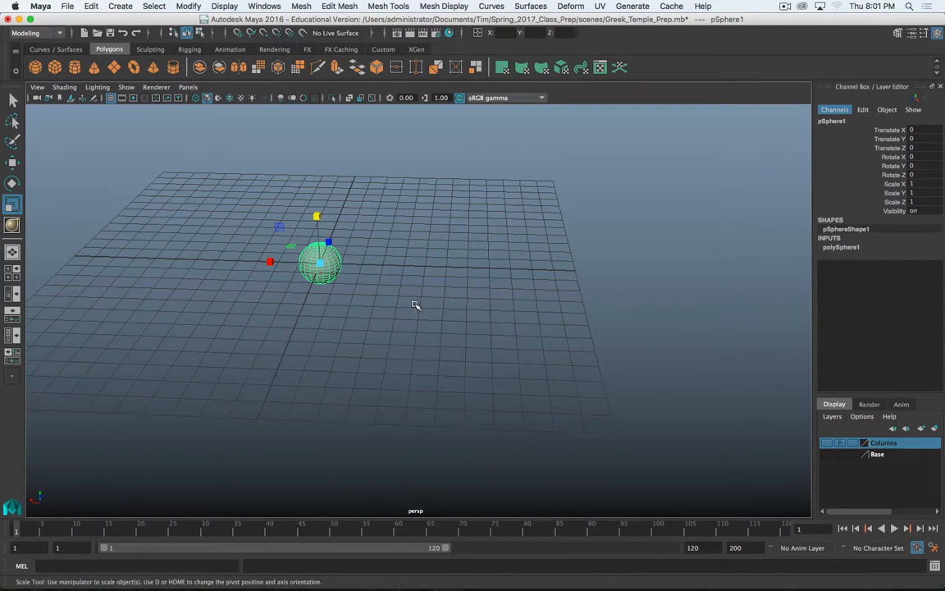
pyautogui.press('z')
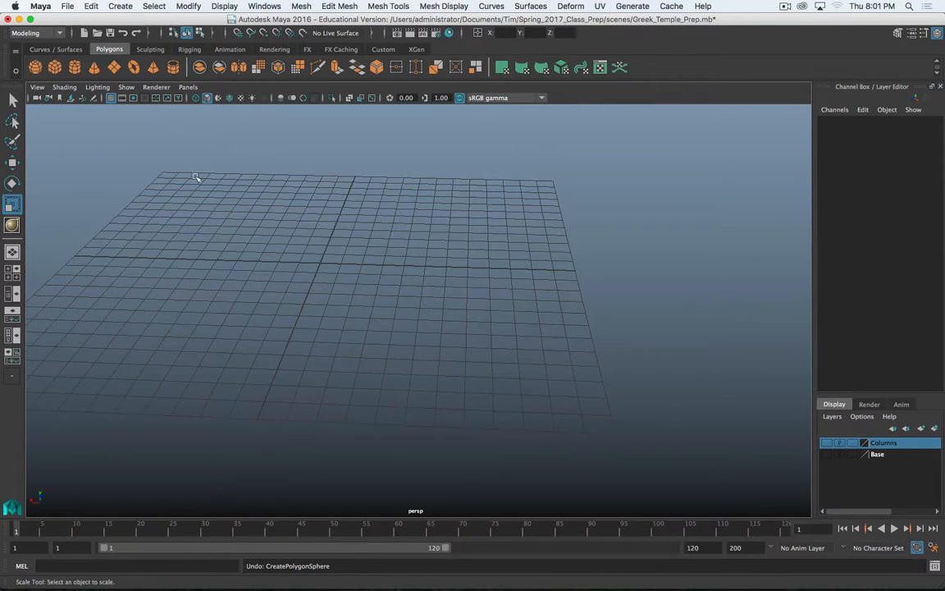
pyautogui.click(93, 5)
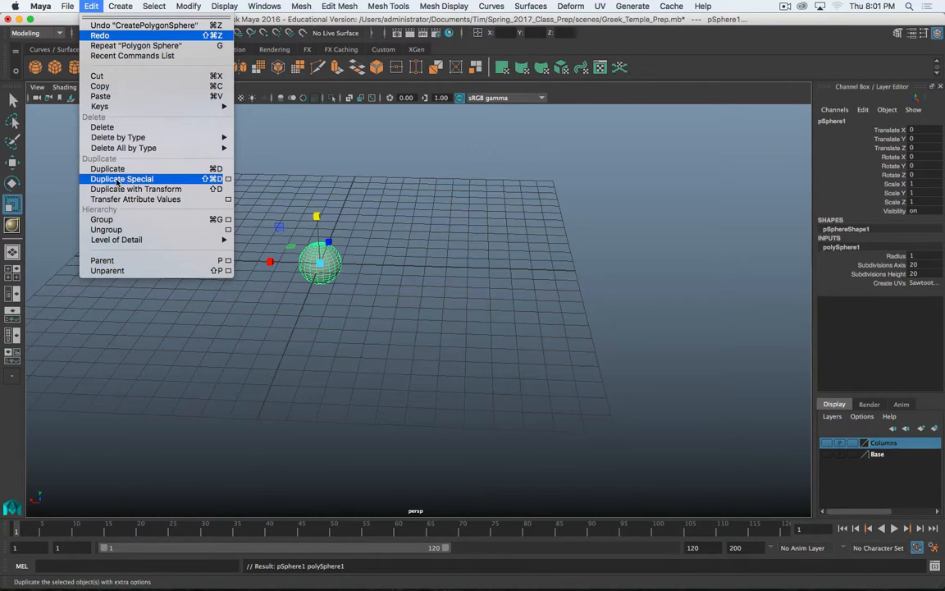
pyautogui.click(228, 179)
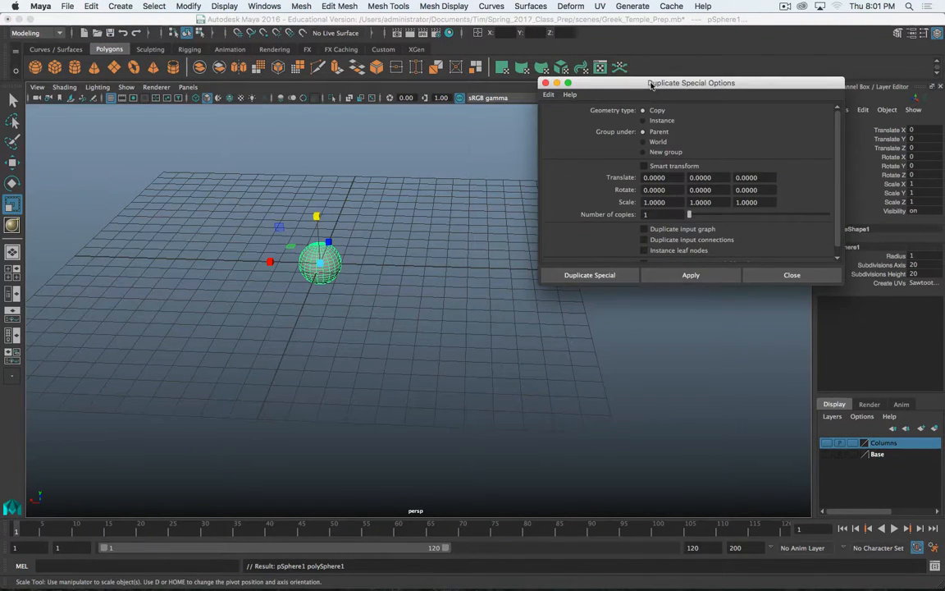
pyautogui.moveTo(650, 85); pyautogui.dragTo(602, 119)
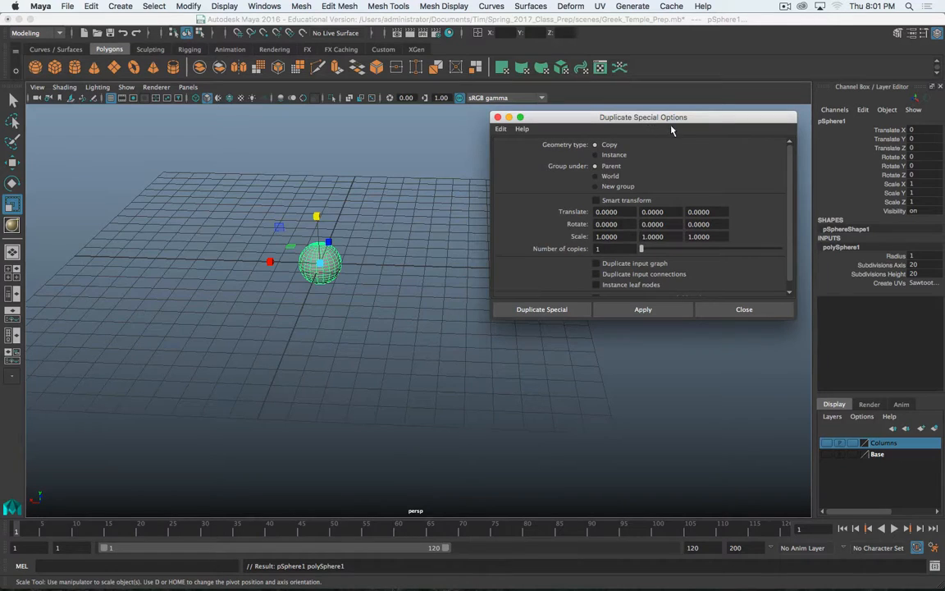
pyautogui.moveTo(669, 118); pyautogui.dragTo(667, 161)
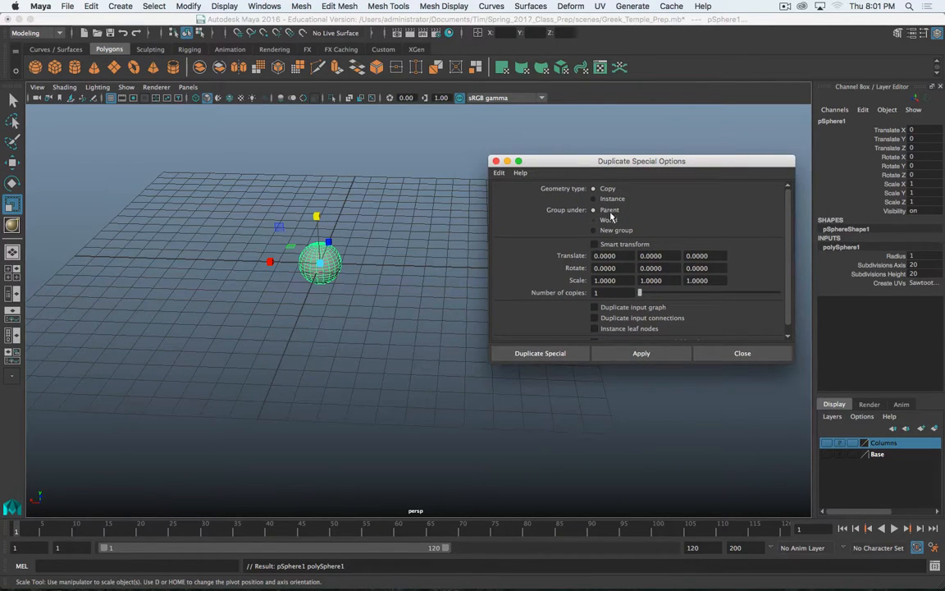
# - Reset the Duplicate Special settings and set the geometry type to Instance
pyautogui.click(594, 198)
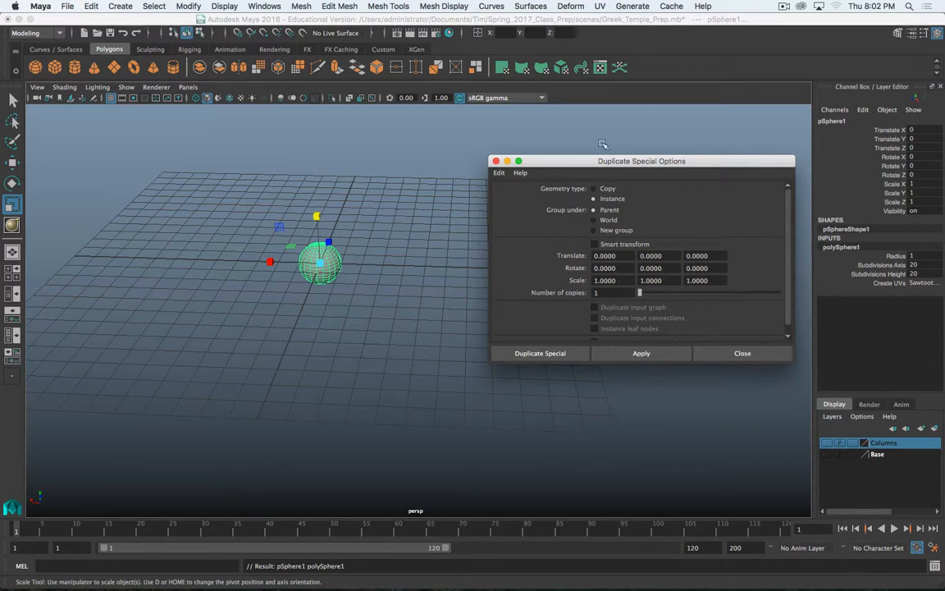
pyautogui.click(498, 172)
pyautogui.click(525, 194)
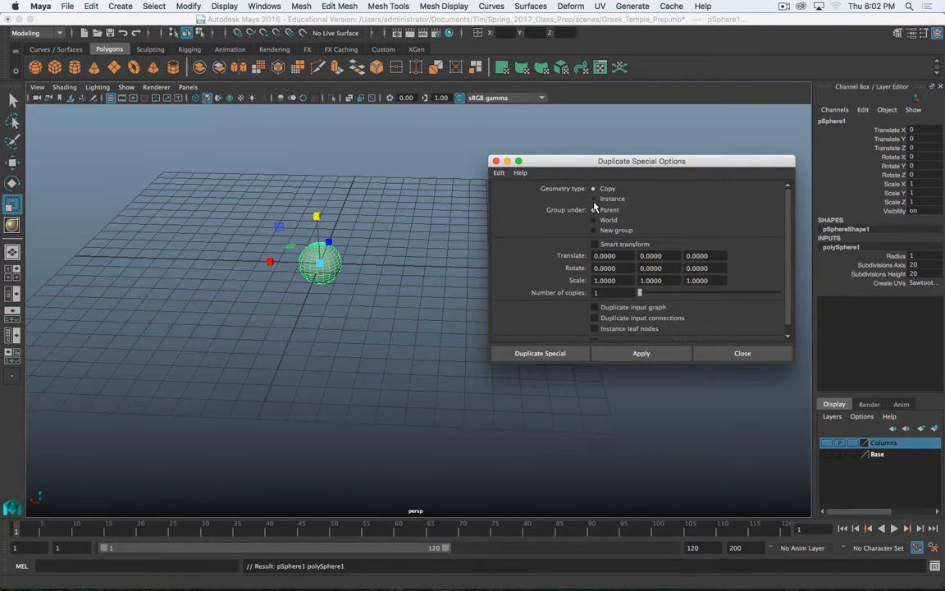
pyautogui.click(594, 198)
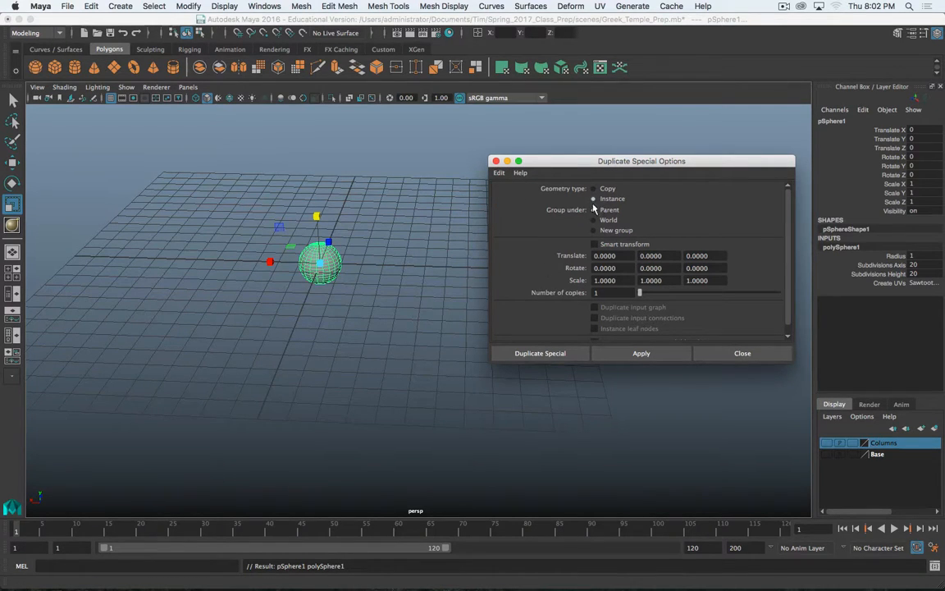
# - Create one Duplicate Special instance of the sphere and move it to about -3.15 in X
pyautogui.click(545, 353)
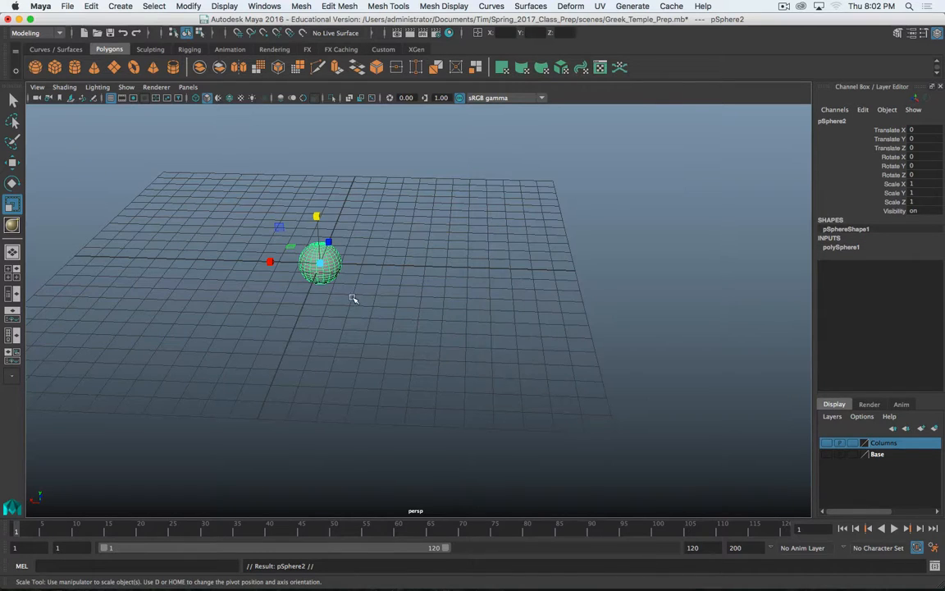
pyautogui.press('w')
pyautogui.moveTo(270, 262); pyautogui.dragTo(331, 271)
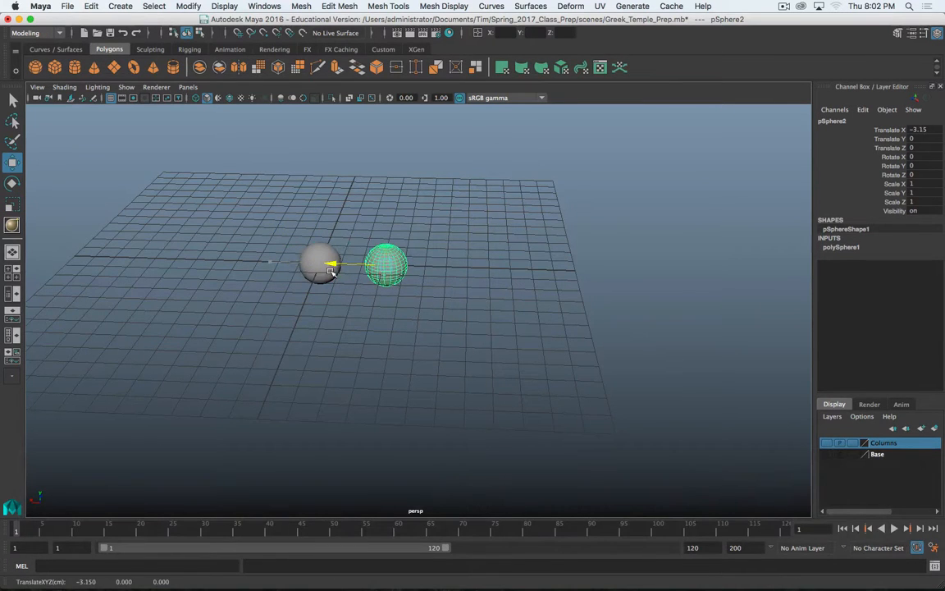
pyautogui.scroll(10, 359, 290)
pyautogui.keyDown('alt'); pyautogui.moveTo(396, 249); pyautogui.dragTo(745, 425, button='middle'); pyautogui.keyUp('alt')
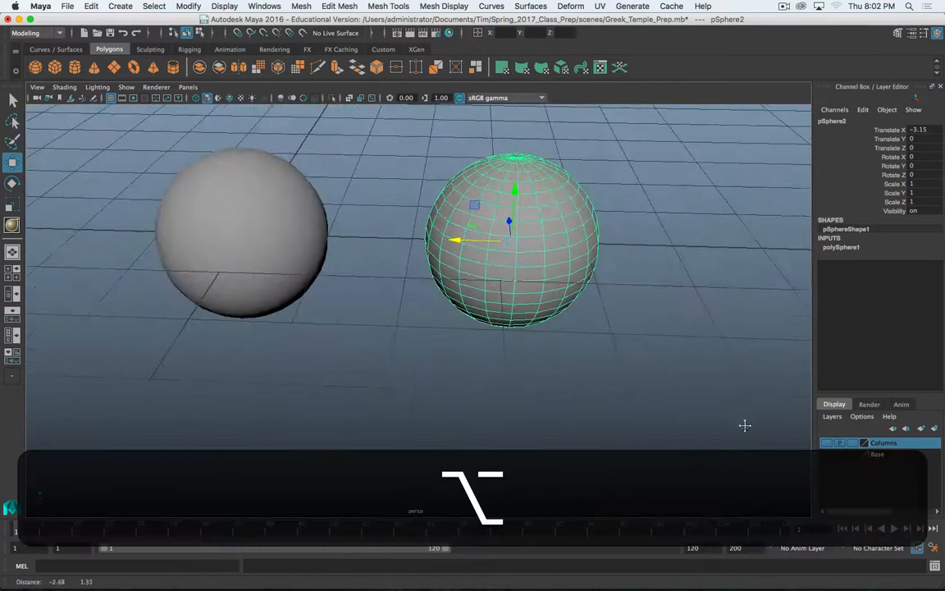
# - Extrude one front face of the original sphere to a thickness of 2.6 and compare both spheres
pyautogui.click(243, 218)
pyautogui.keyDown('alt'); pyautogui.moveTo(243, 217); pyautogui.dragTo(400, 255); pyautogui.keyUp('alt')
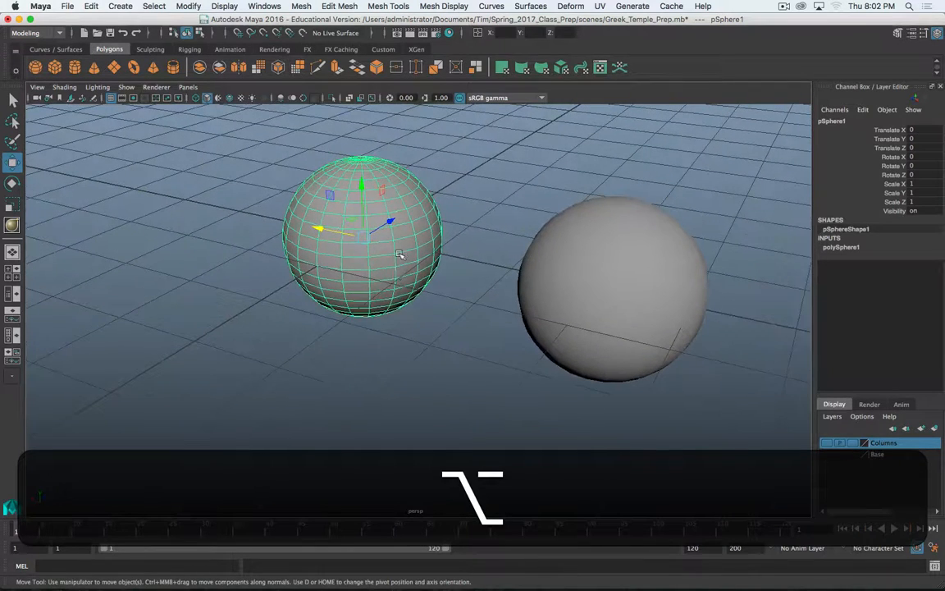
pyautogui.moveTo(400, 255); pyautogui.dragTo(399, 281, button='right')
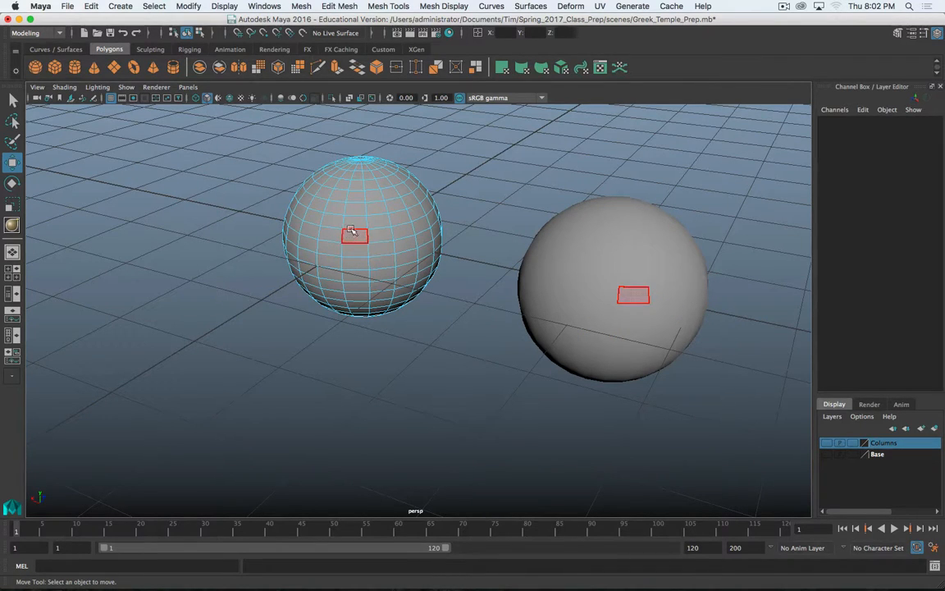
pyautogui.click(354, 218)
pyautogui.press('e')
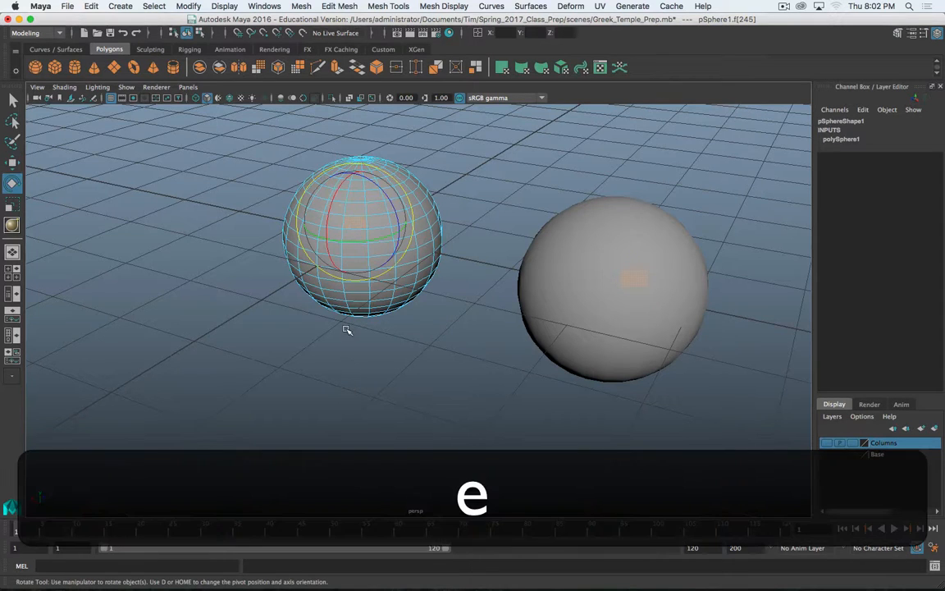
pyautogui.press('r')
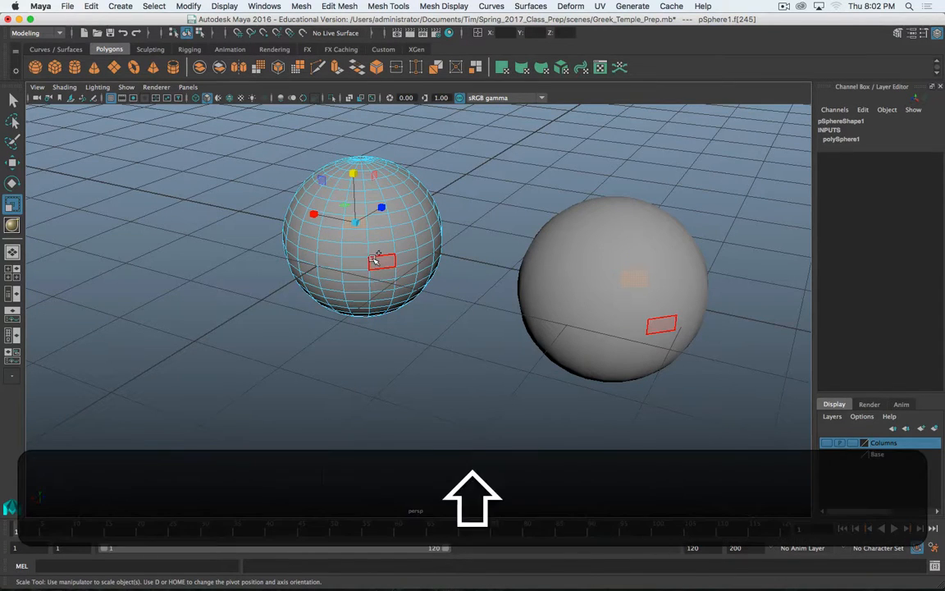
pyautogui.keyDown('shift'); pyautogui.moveTo(372, 260); pyautogui.dragTo(374, 283, button='right'); pyautogui.keyUp('shift')
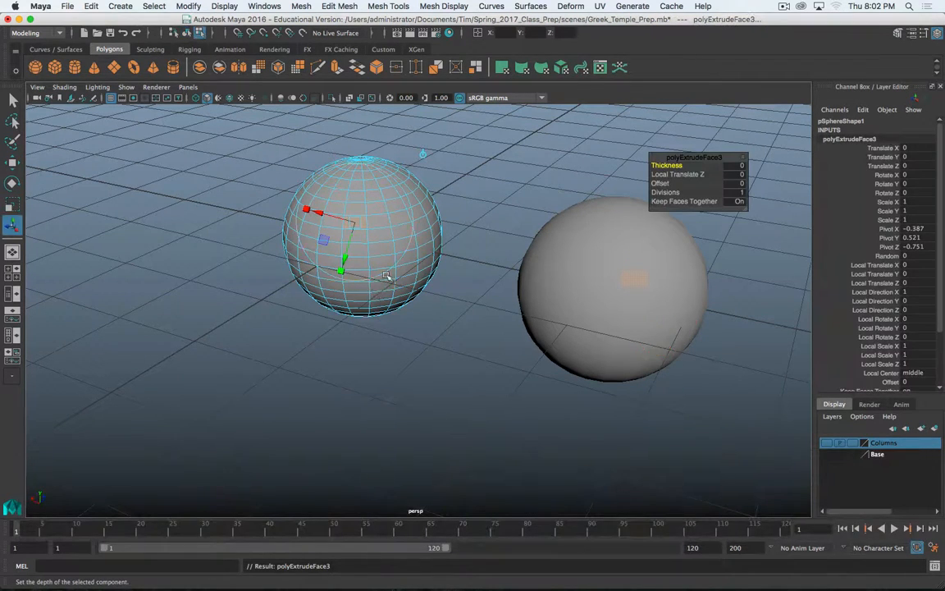
pyautogui.moveTo(375, 346); pyautogui.dragTo(384, 342, button='middle')
pyautogui.scroll(-3, 392, 352)
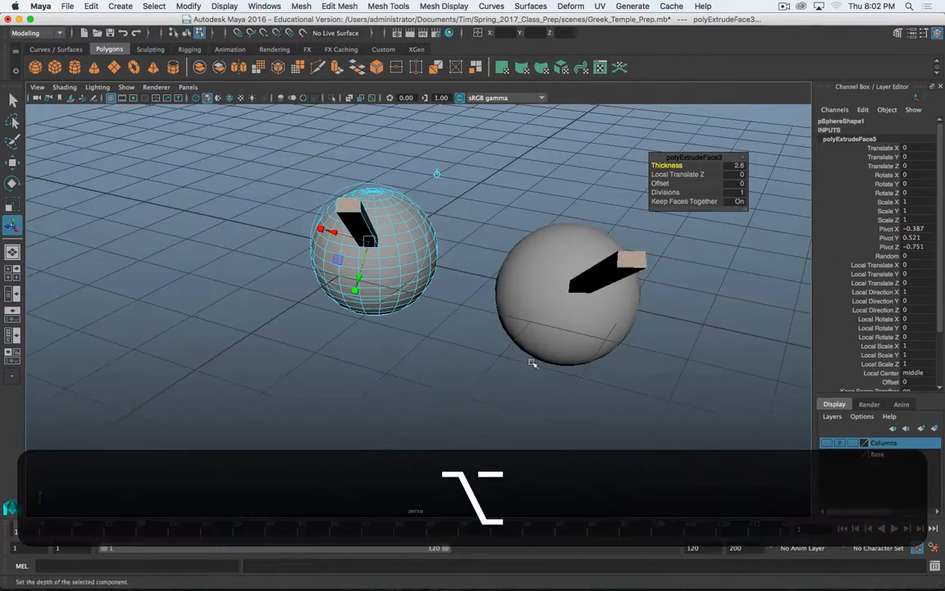
pyautogui.moveTo(532, 362)
pyautogui.keyDown('alt'); pyautogui.mouseDown()
pyautogui.moveTo(438, 349)
pyautogui.moveTo(358, 355)
pyautogui.moveTo(512, 364)
pyautogui.mouseUp(); pyautogui.keyUp('alt')
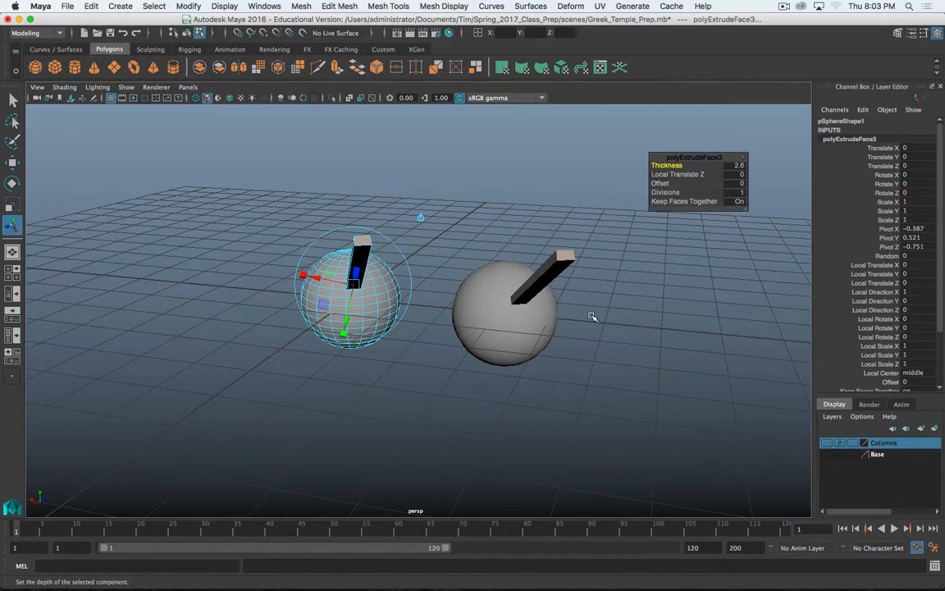
# - Undo the face extrusion and the instanced sphere, leaving only the original sphere selected
pyautogui.press('z')
pyautogui.press('z')
pyautogui.press('z')
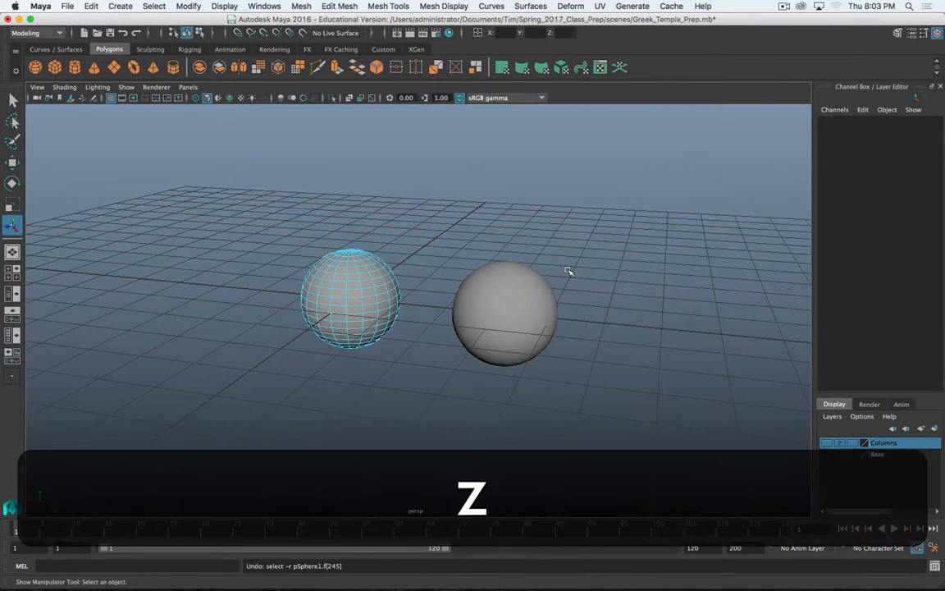
pyautogui.press('z')
pyautogui.press('z')
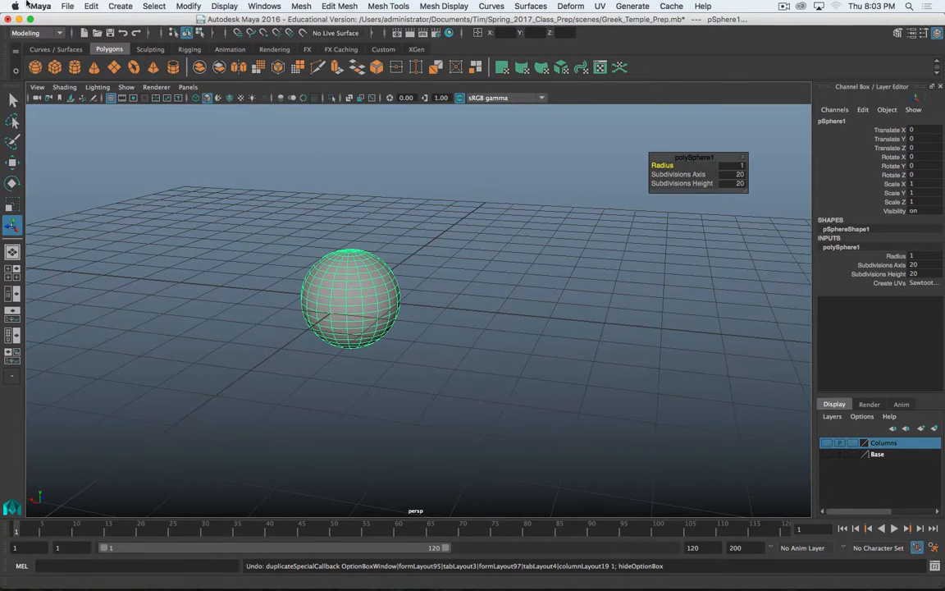
# - Reopen the Duplicate Special options for the sphere and place the Outliner beside them
pyautogui.click(90, 6)
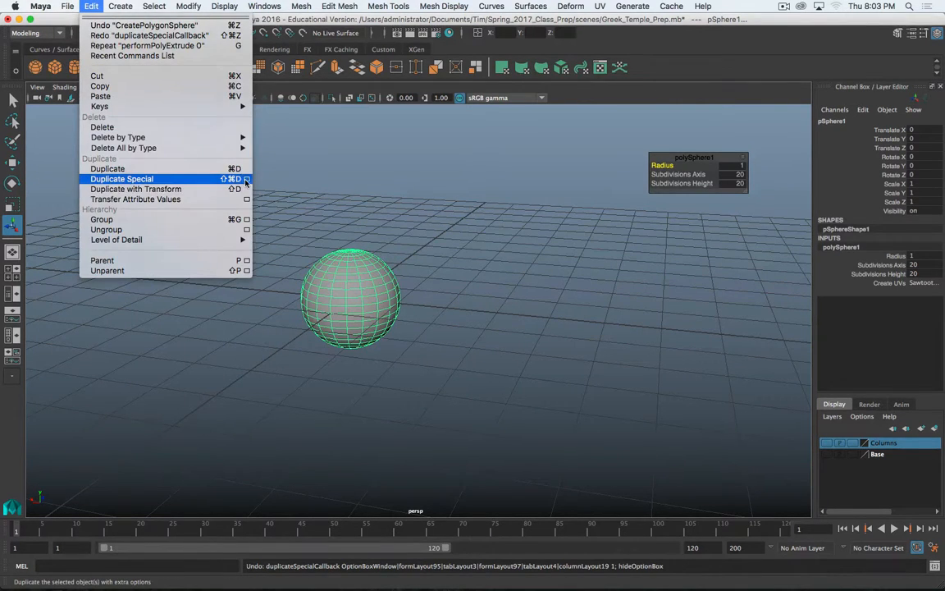
pyautogui.click(437, 267)
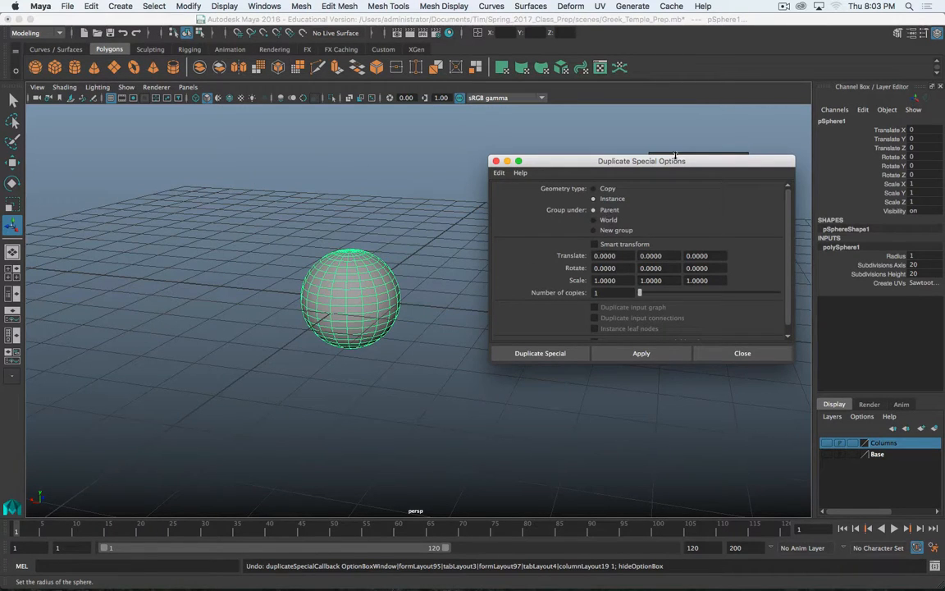
pyautogui.moveTo(672, 160); pyautogui.dragTo(687, 108)
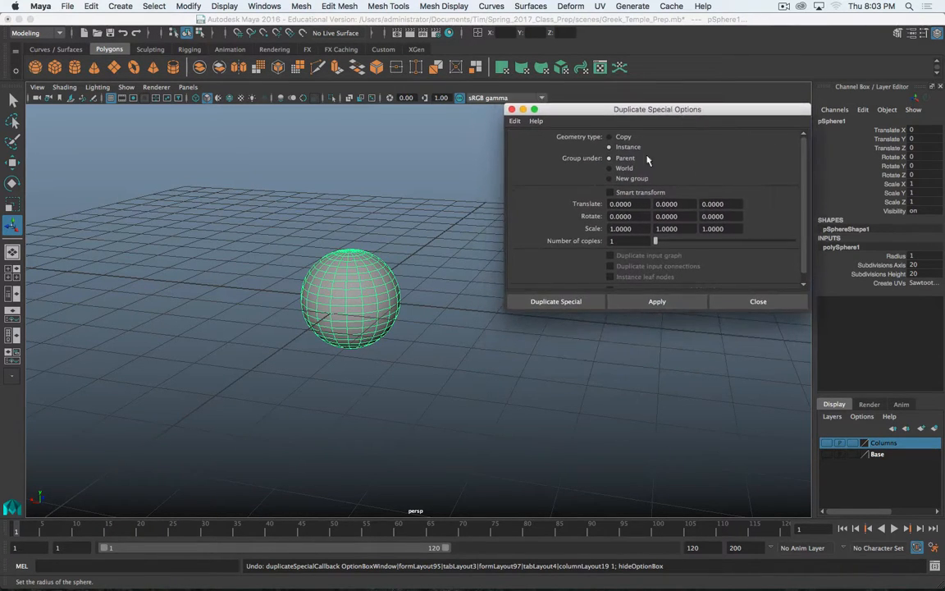
pyautogui.moveTo(2, 123); pyautogui.dragTo(229, 113)
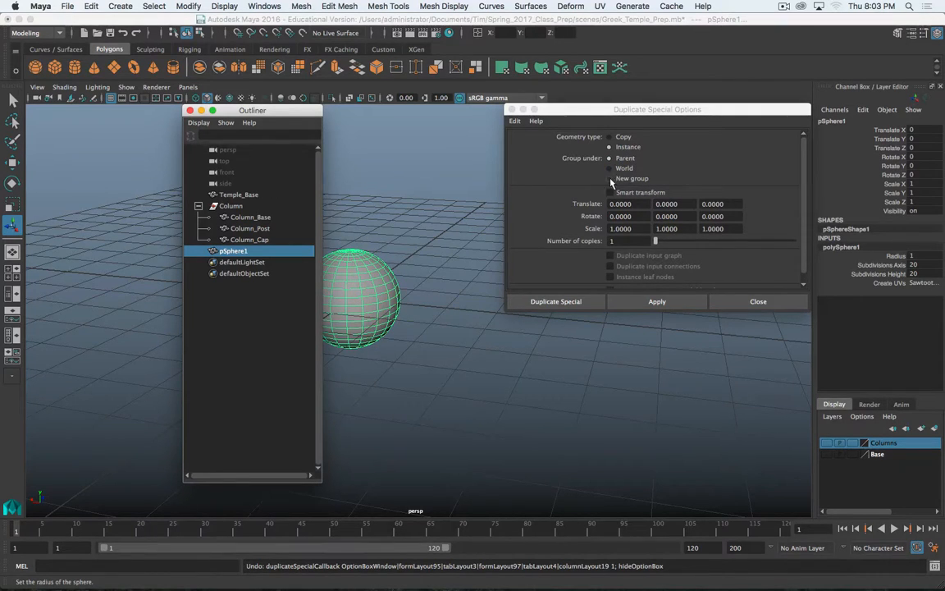
# - Try grouping under New group, restore Parent, and toggle Smart transform on and off again
pyautogui.click(630, 179)
pyautogui.scroll(-1, 563, 267)
pyautogui.scroll(1, 562, 267)
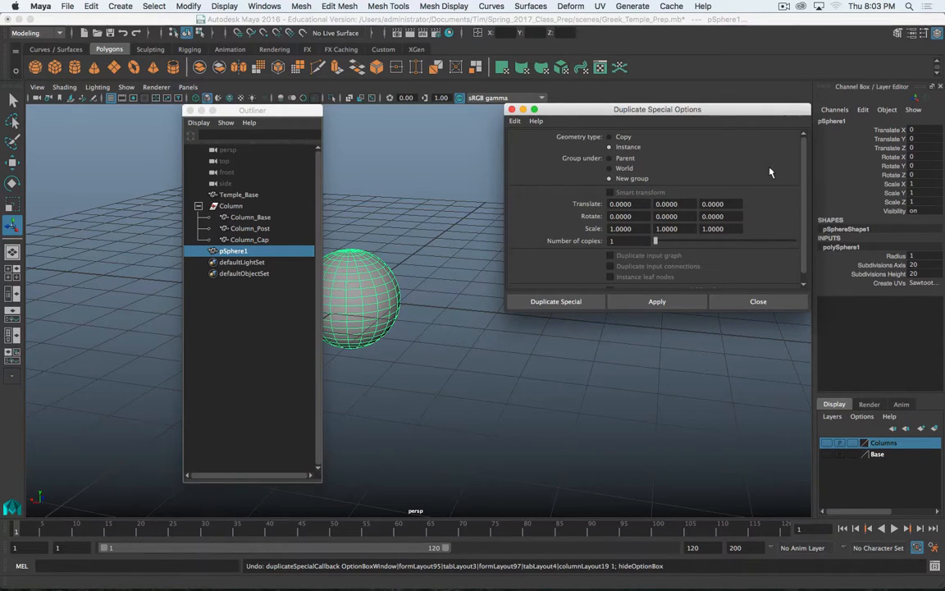
pyautogui.click(627, 157)
pyautogui.click(610, 193)
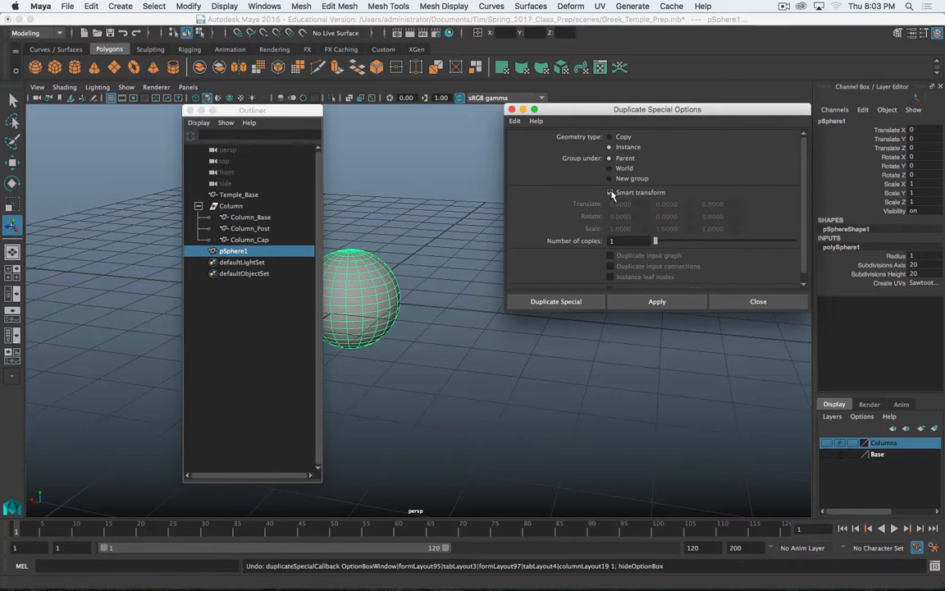
pyautogui.click(610, 193)
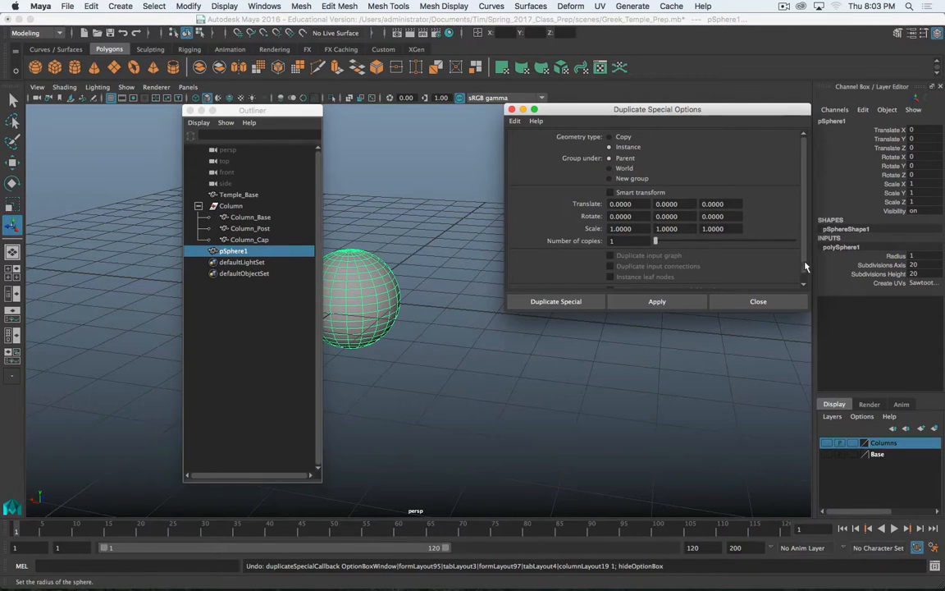
# - Move the Outliner out of view and place the Duplicate Special options clear of the sphere
pyautogui.scroll(-1, 724, 234)
pyautogui.moveTo(611, 108); pyautogui.dragTo(686, 79)
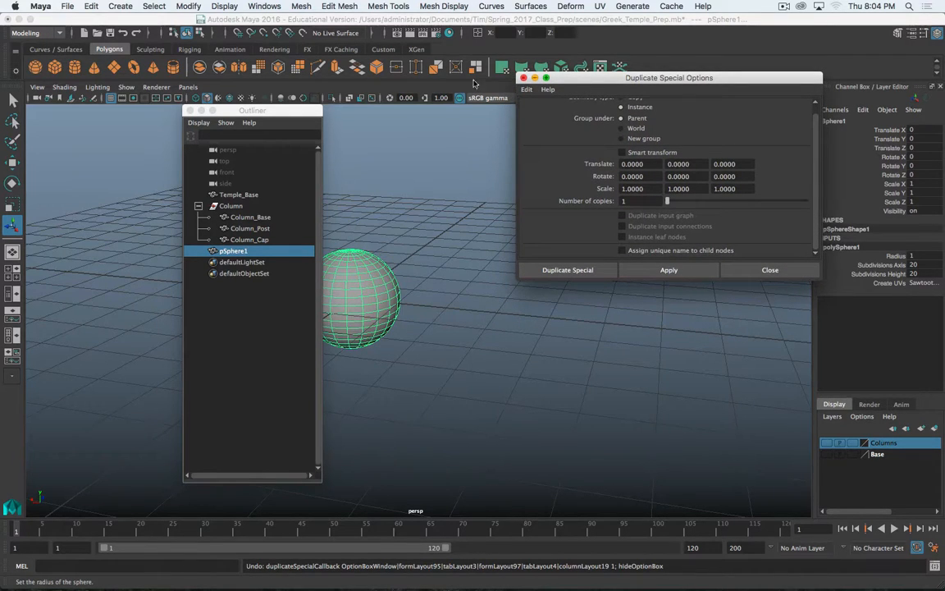
pyautogui.moveTo(269, 111); pyautogui.dragTo(0, 105)
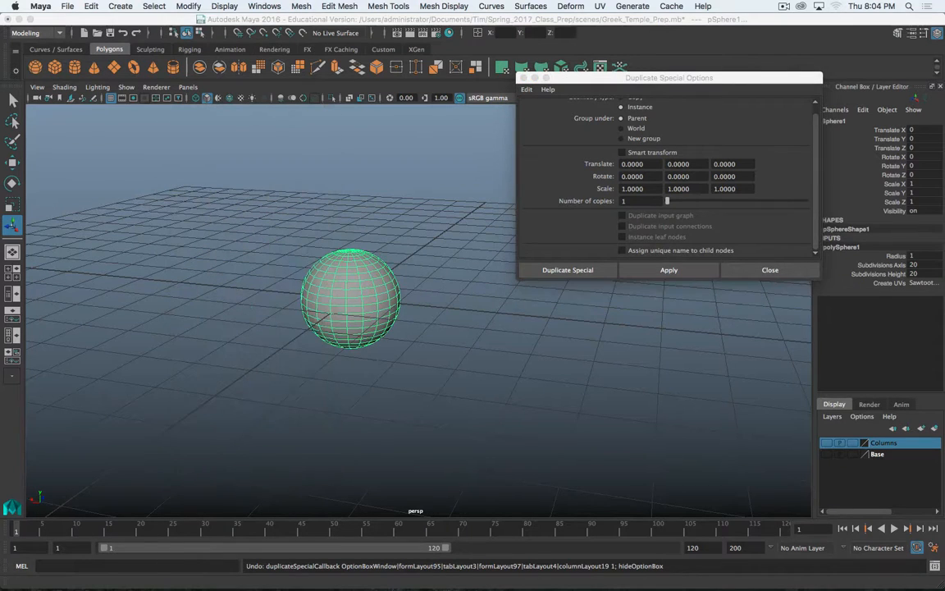
pyautogui.moveTo(758, 82); pyautogui.dragTo(853, 40)
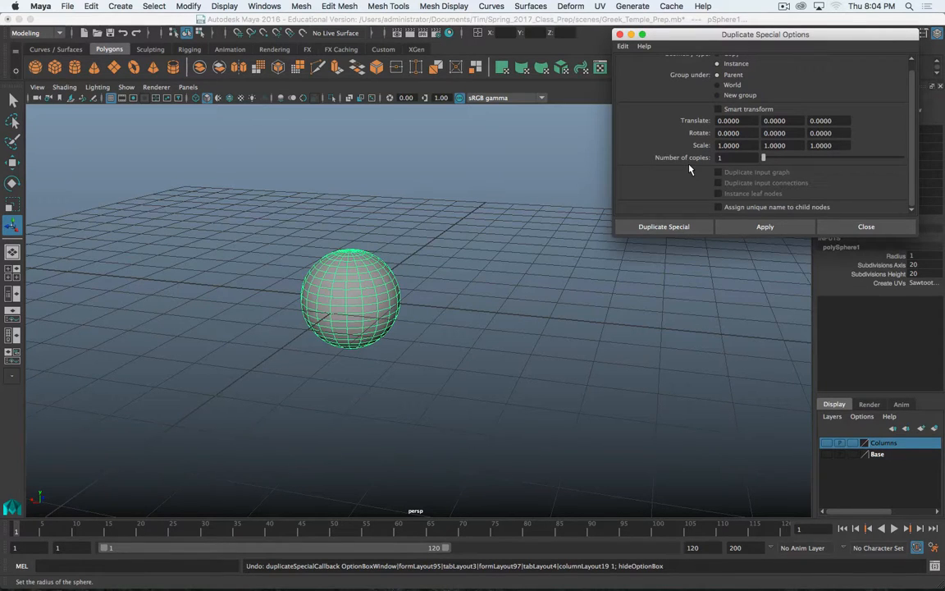
# - Set the Duplicate Special X translation to 3 and the number of copies to 3, and apply it to the sphere
pyautogui.click(724, 121)
pyautogui.write('2')
pyautogui.moveTo(736, 120); pyautogui.dragTo(703, 123)
pyautogui.write('3')
pyautogui.moveTo(734, 158); pyautogui.dragTo(677, 160)
pyautogui.write('3')
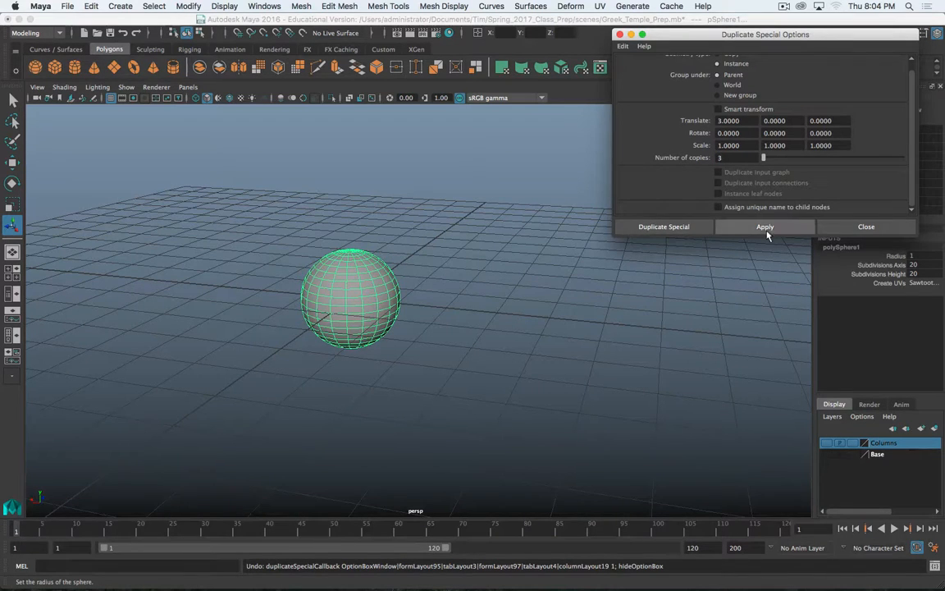
pyautogui.click(767, 233)
# - Examine the row of instanced spheres from both sides and undo the three instances
pyautogui.scroll(-2, 488, 355)
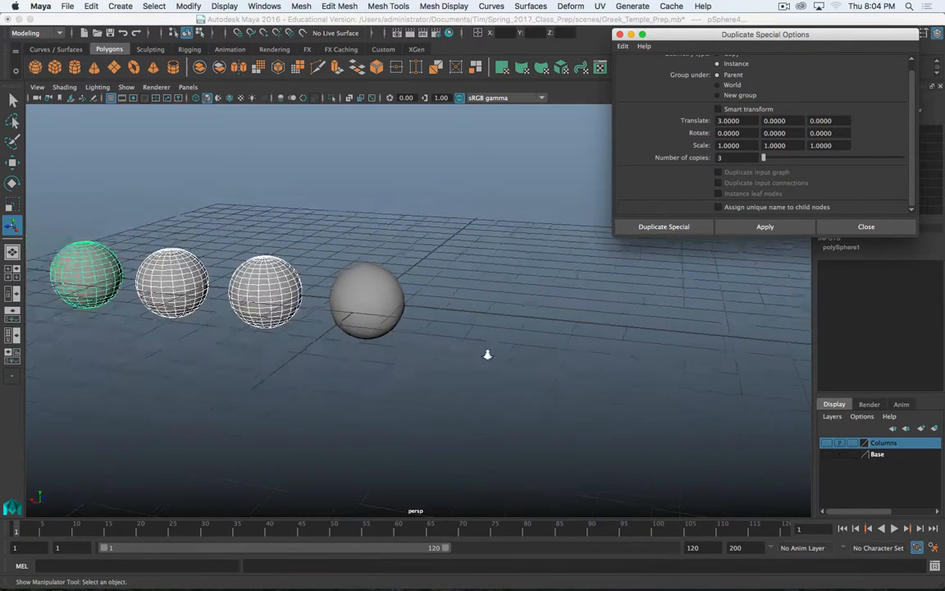
pyautogui.scroll(2, 487, 354)
pyautogui.scroll(-3, 488, 354)
pyautogui.keyDown('alt'); pyautogui.moveTo(489, 354); pyautogui.dragTo(602, 340, button='middle'); pyautogui.keyUp('alt')
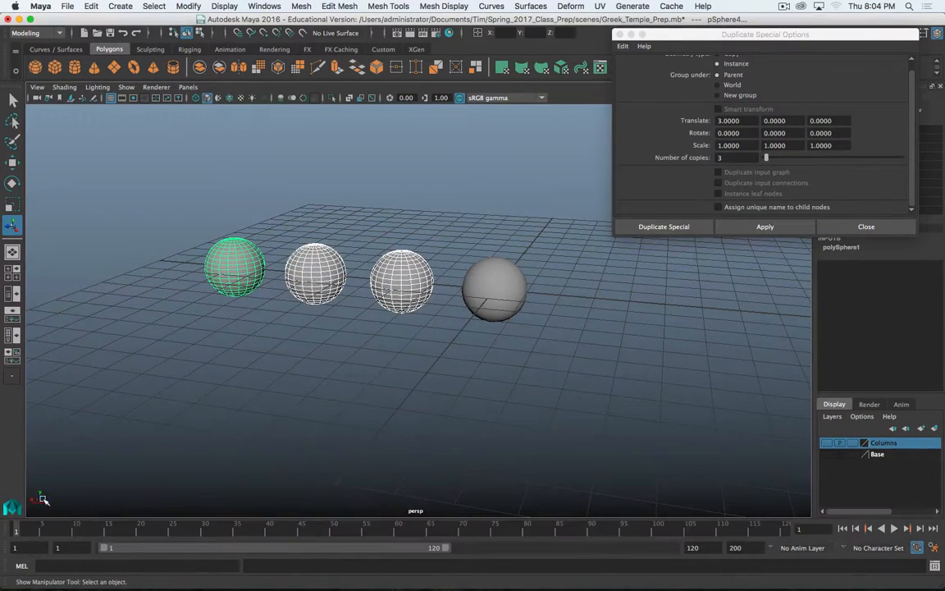
pyautogui.keyDown('alt'); pyautogui.moveTo(634, 395); pyautogui.dragTo(244, 375); pyautogui.keyUp('alt')
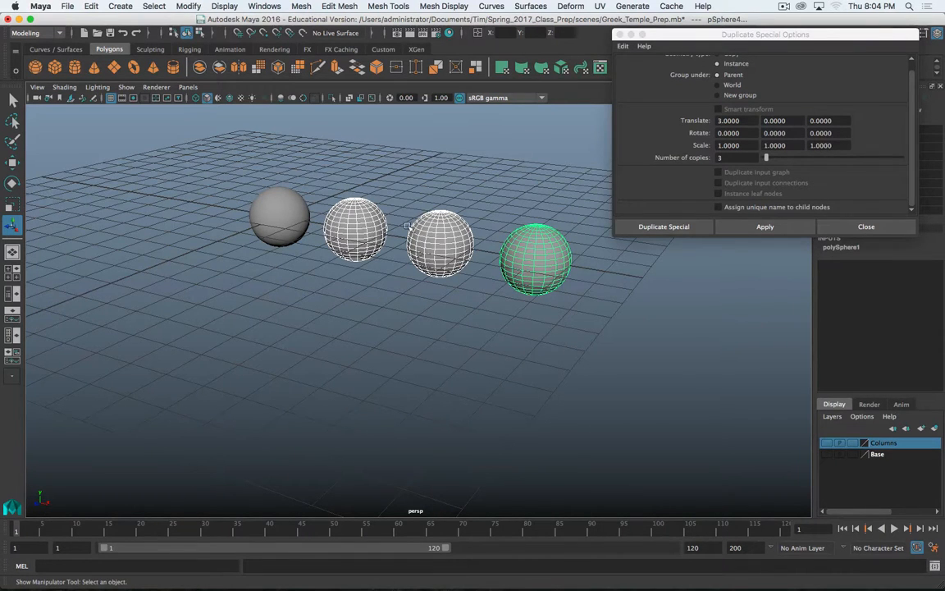
pyautogui.keyDown('alt'); pyautogui.moveTo(339, 270); pyautogui.dragTo(372, 277); pyautogui.keyUp('alt')
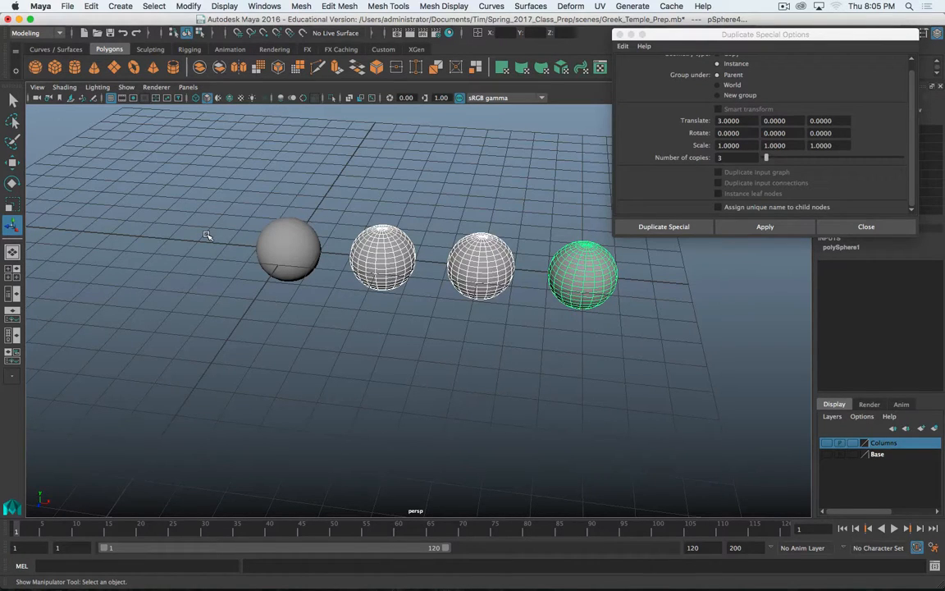
pyautogui.press('z')
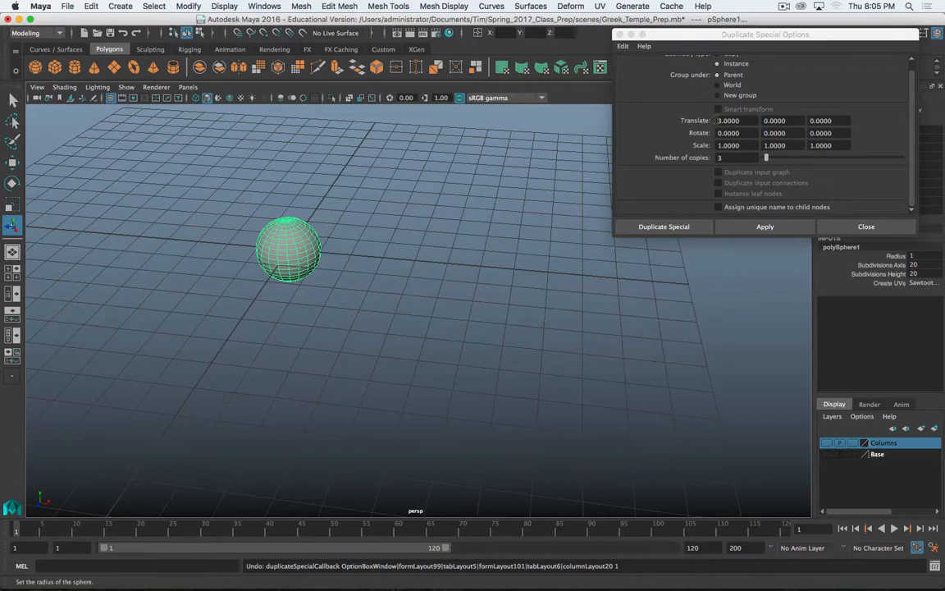
# - Set the Duplicate Special Y scale to 1.2 and create three progressively taller instances of the sphere
pyautogui.moveTo(742, 145); pyautogui.dragTo(693, 145)
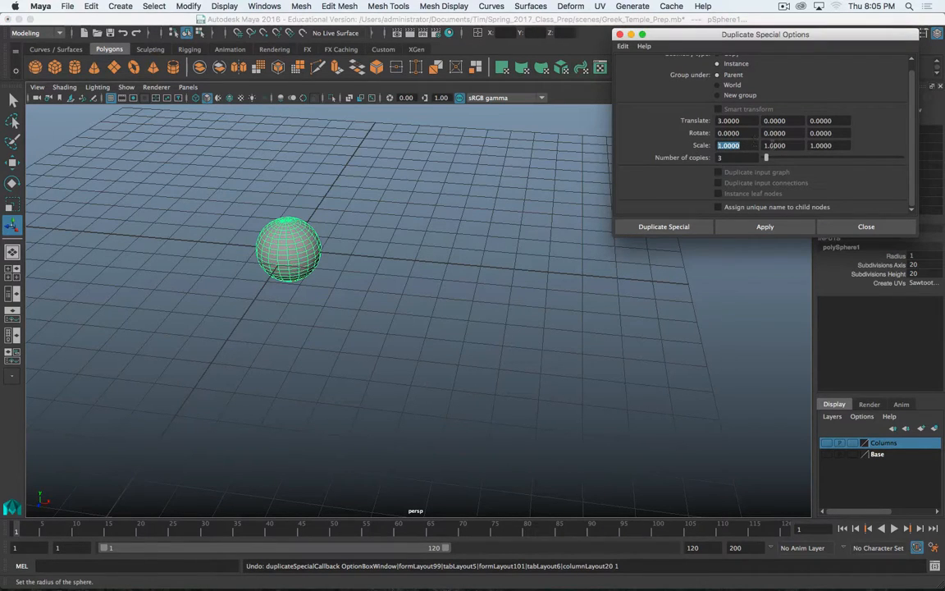
pyautogui.moveTo(798, 146); pyautogui.dragTo(756, 143)
pyautogui.write('1.2')
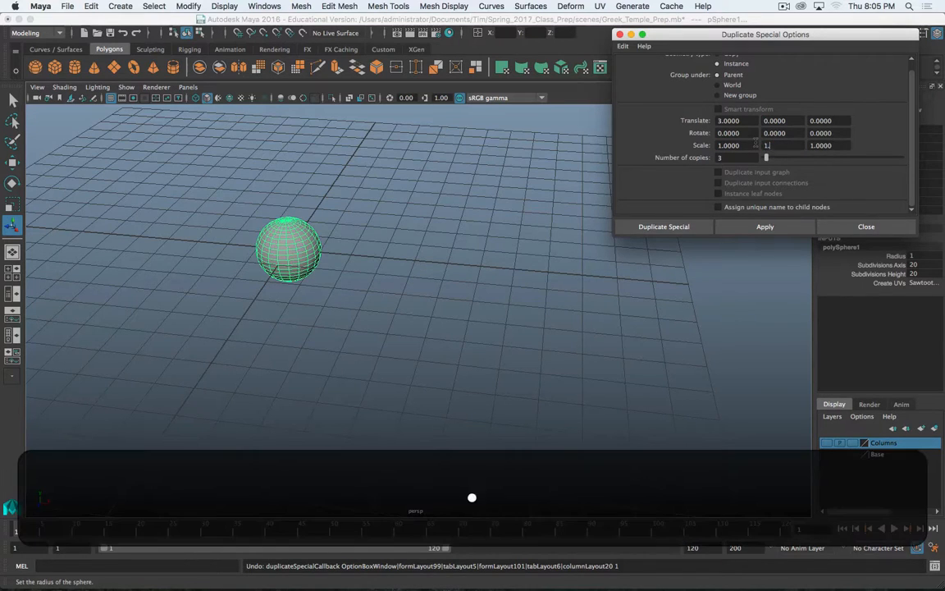
pyautogui.click(766, 228)
pyautogui.keyDown('alt'); pyautogui.moveTo(393, 299); pyautogui.dragTo(373, 294); pyautogui.keyUp('alt')
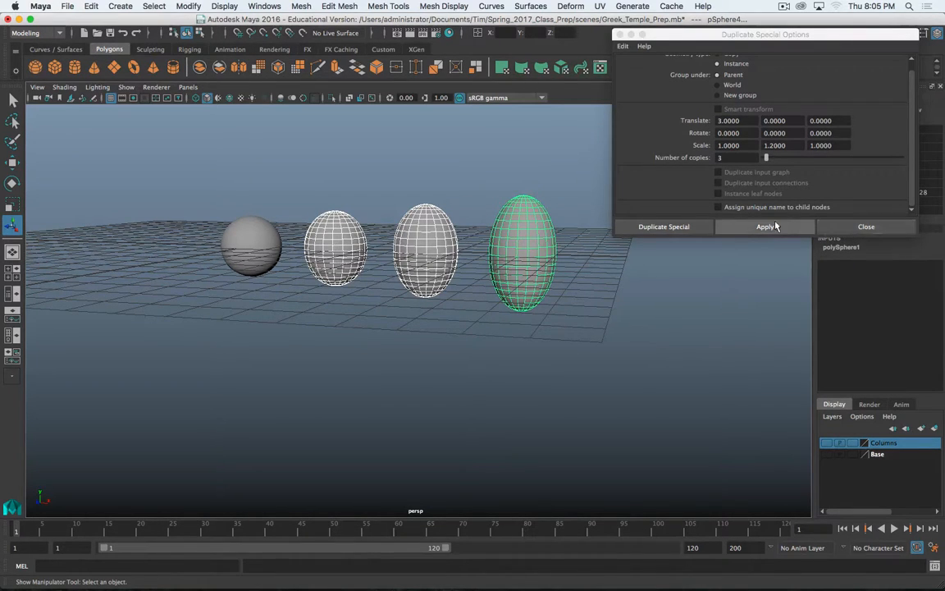
# - Close the Duplicate Special options and delete the original sphere with all its instances
pyautogui.click(864, 227)
pyautogui.moveTo(634, 186); pyautogui.dragTo(70, 318)
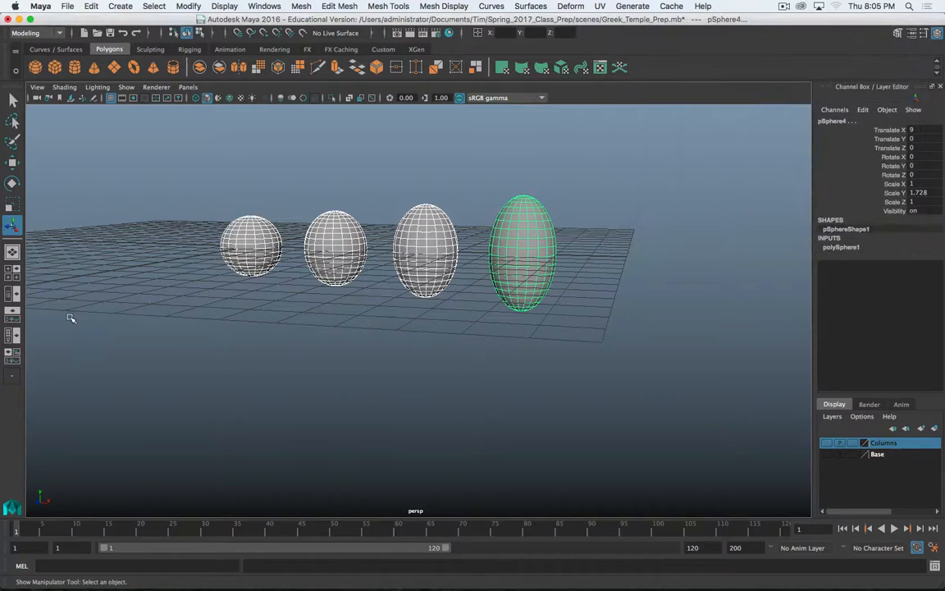
pyautogui.press('BackSpace')
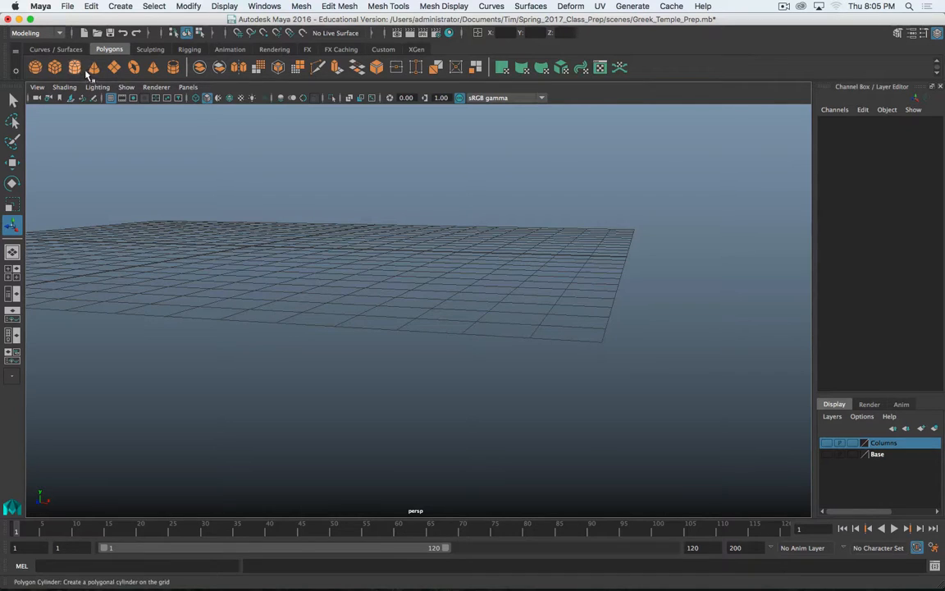
# - Create a polygon pyramid at the origin and set its Translate Y to 0.5
pyautogui.click(153, 67)
pyautogui.keyDown('alt'); pyautogui.moveTo(290, 261); pyautogui.dragTo(448, 282); pyautogui.keyUp('alt')
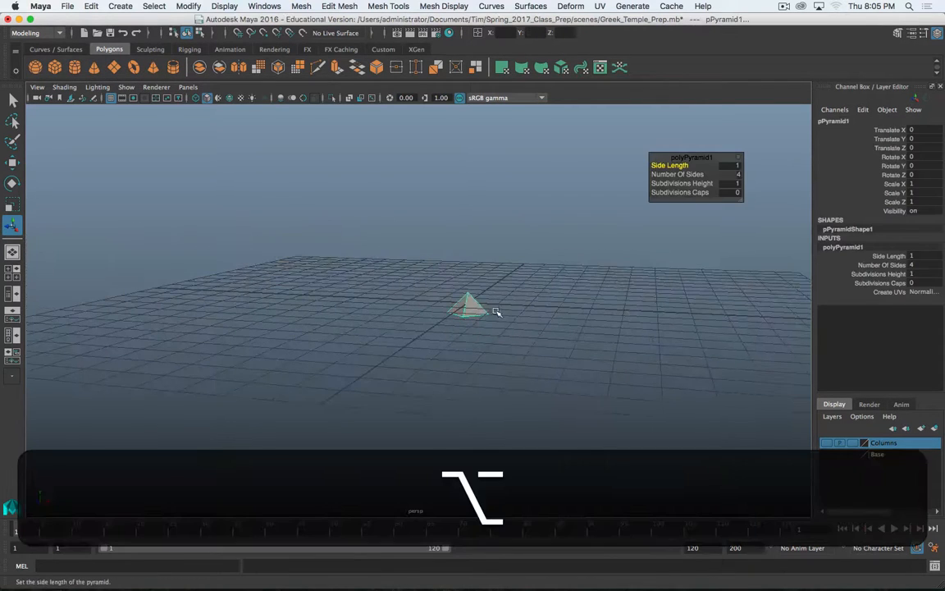
pyautogui.click(914, 139)
pyautogui.write('0.1')
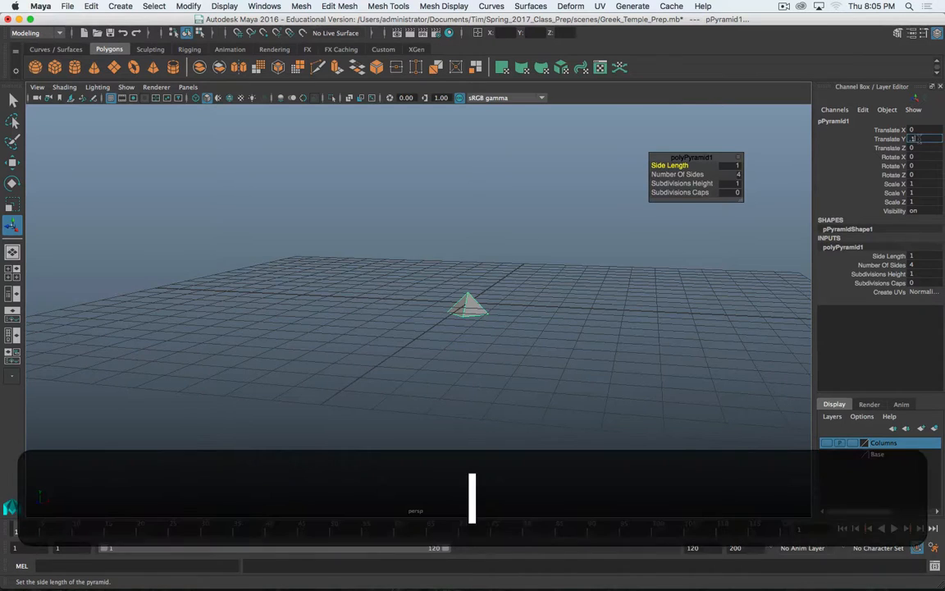
pyautogui.press('Return')
pyautogui.write('0.5')
pyautogui.press('Return')
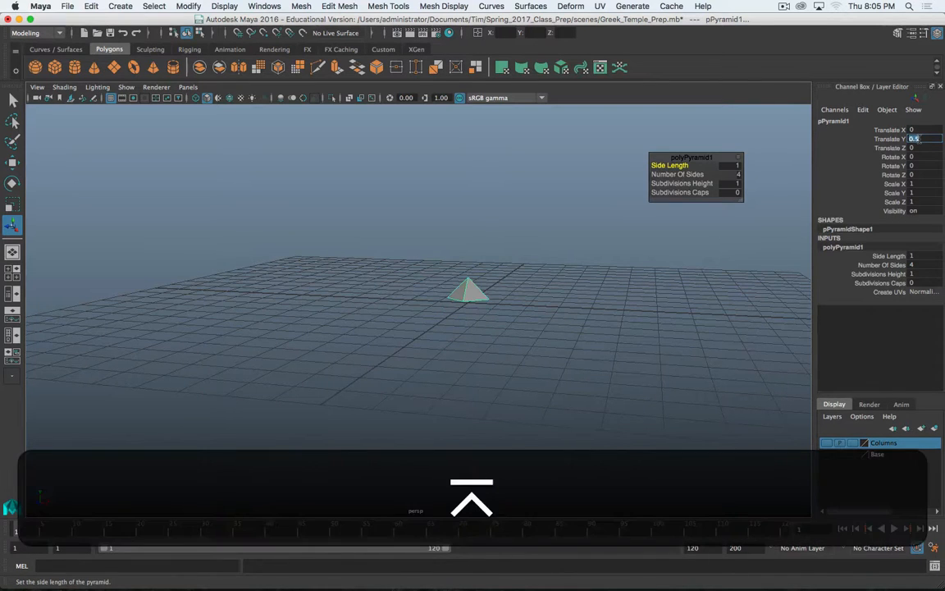
pyautogui.scroll(5, 506, 314)
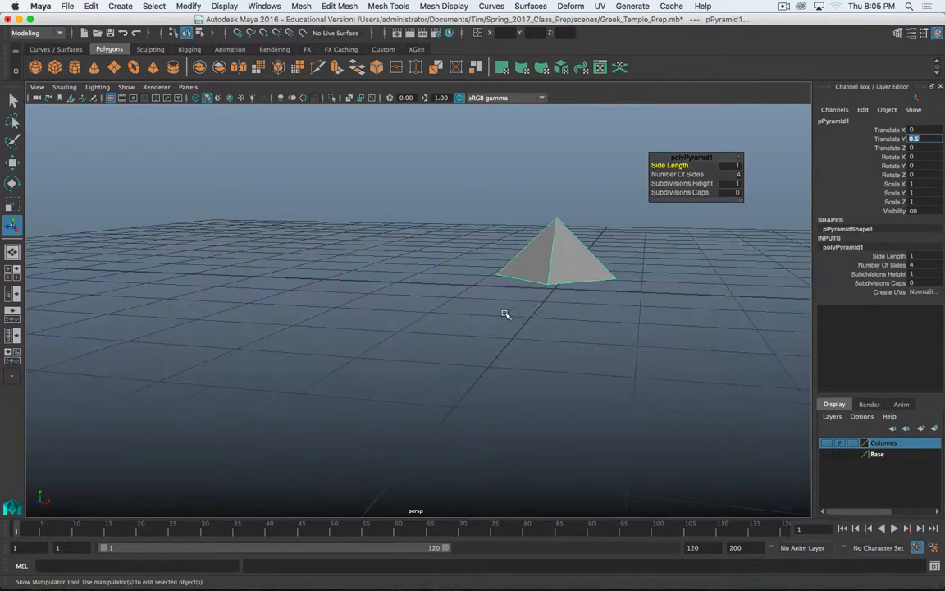
pyautogui.keyDown('alt'); pyautogui.moveTo(534, 313); pyautogui.dragTo(507, 305); pyautogui.keyUp('alt')
# - Move the pyramid's pivot down to the level of its base using point snapping
pyautogui.click(492, 240)
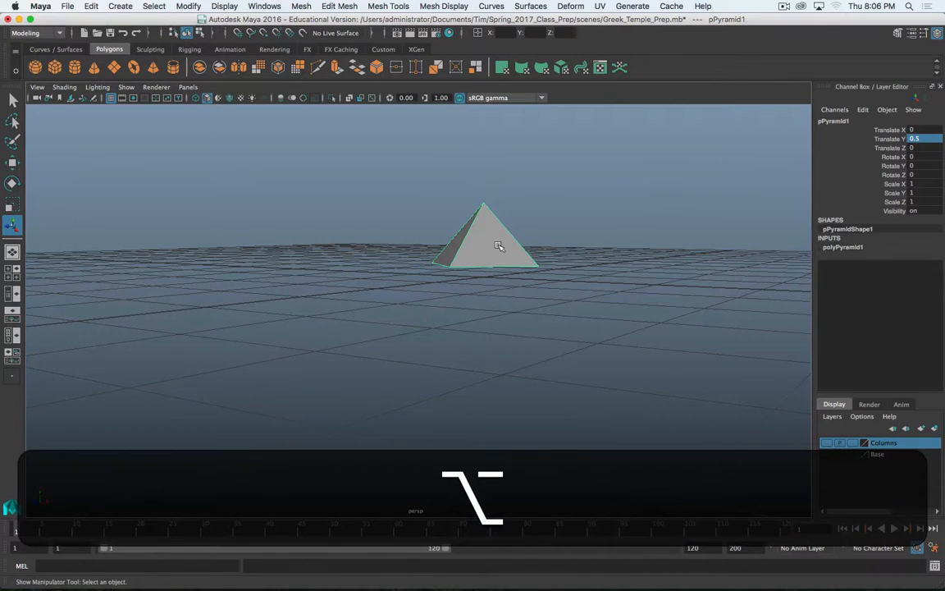
pyautogui.press('w')
pyautogui.press('d')
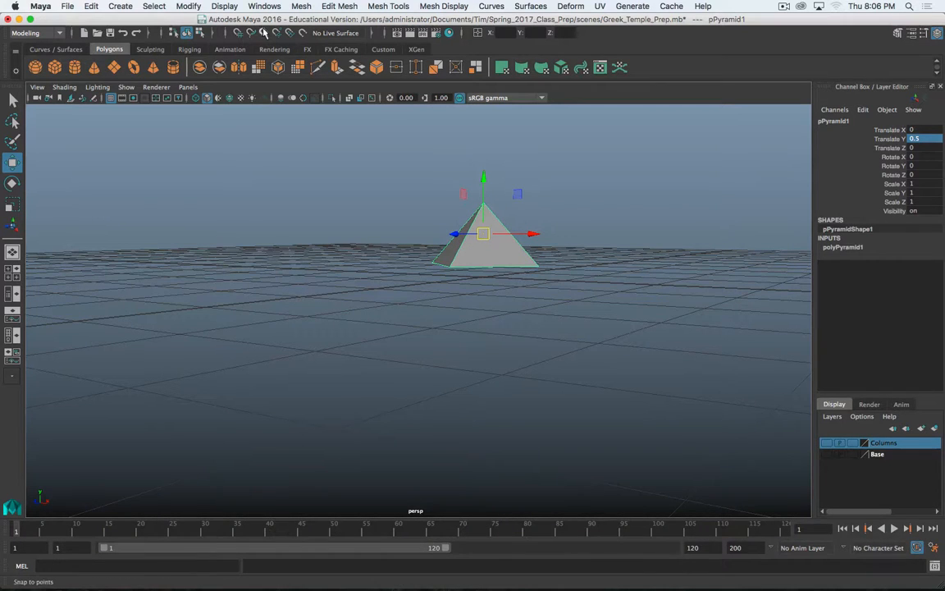
pyautogui.press('d')
pyautogui.moveTo(481, 197); pyautogui.dragTo(465, 285)
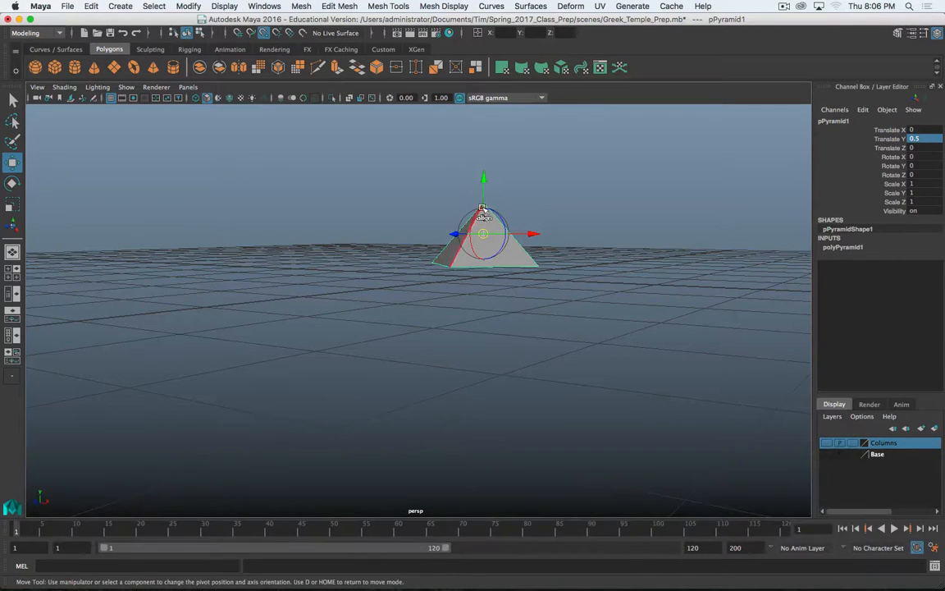
pyautogui.press('d')
pyautogui.moveTo(484, 182); pyautogui.dragTo(452, 266)
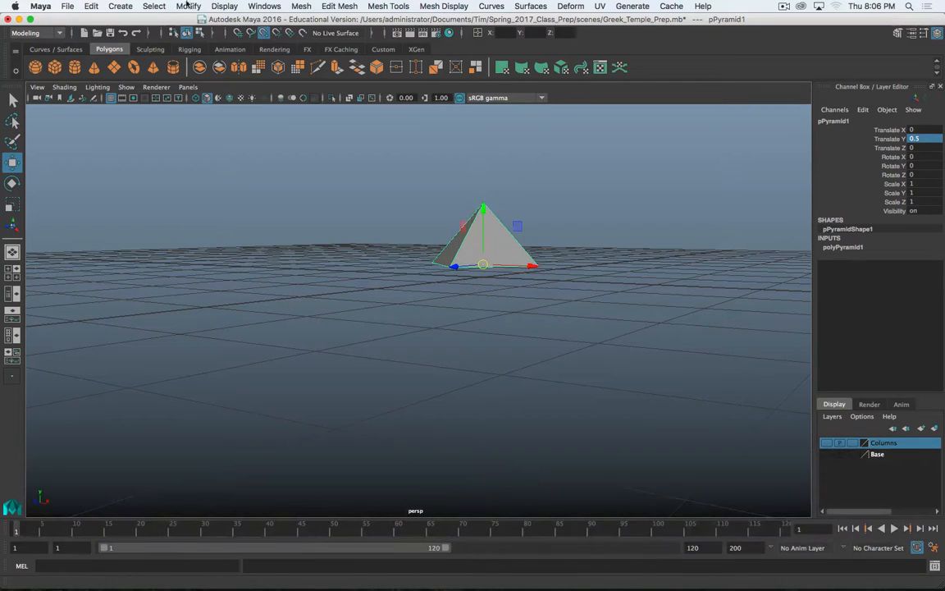
# - Snap the pyramid down so that its base rests on the grid plane
pyautogui.click(239, 34)
pyautogui.click(263, 34)
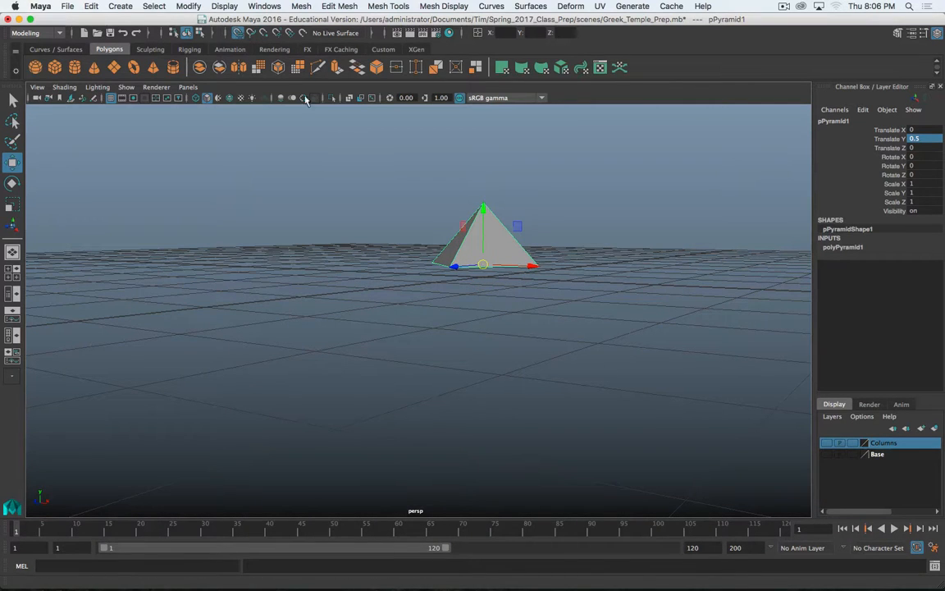
pyautogui.moveTo(487, 236); pyautogui.dragTo(484, 274)
pyautogui.click(483, 246)
pyautogui.moveTo(484, 234); pyautogui.dragTo(485, 248)
pyautogui.keyDown('alt'); pyautogui.moveTo(453, 302); pyautogui.dragTo(310, 336); pyautogui.keyUp('alt')
pyautogui.keyDown('alt'); pyautogui.moveTo(309, 336); pyautogui.dragTo(512, 371, button='right'); pyautogui.keyUp('alt')
pyautogui.keyDown('alt'); pyautogui.moveTo(622, 358); pyautogui.dragTo(485, 253, button='middle'); pyautogui.keyUp('alt')
pyautogui.keyDown('alt'); pyautogui.moveTo(485, 253); pyautogui.dragTo(460, 280); pyautogui.keyUp('alt')
pyautogui.keyDown('alt'); pyautogui.moveTo(500, 354); pyautogui.dragTo(420, 316); pyautogui.keyUp('alt')
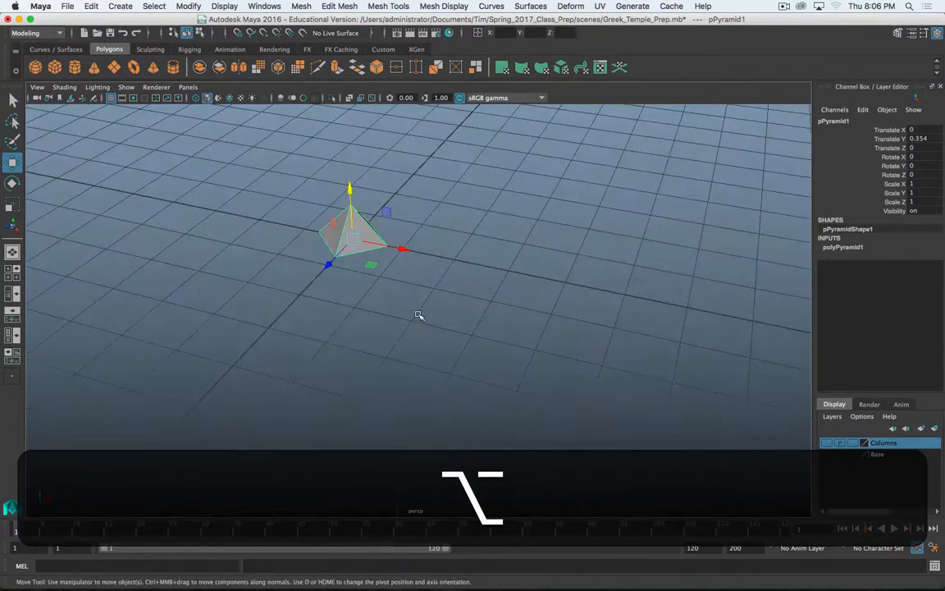
# - Open the Duplicate Special options for the pyramid and reset them to their defaults
pyautogui.hotkey('alt', 'q')
pyautogui.click(91, 5)
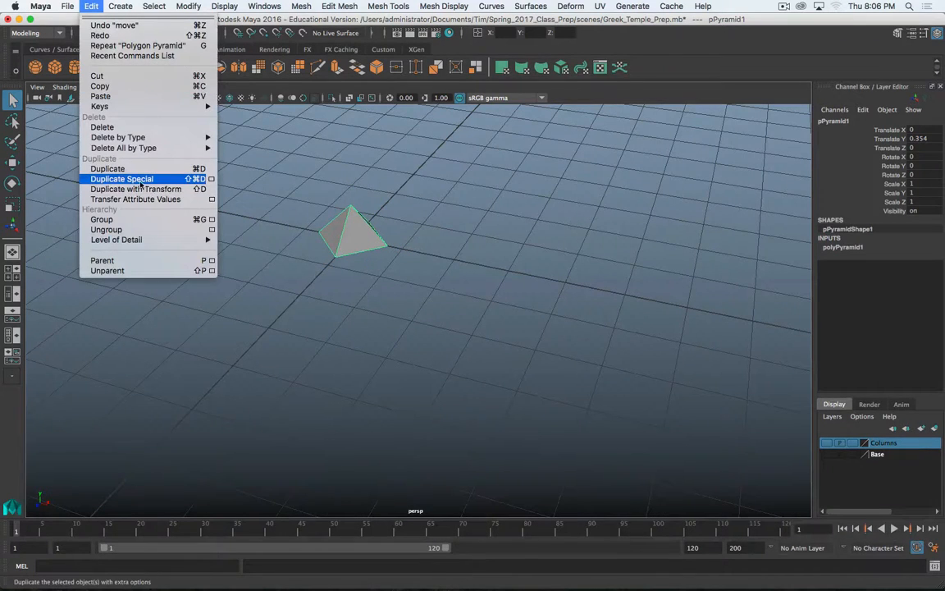
pyautogui.click(211, 179)
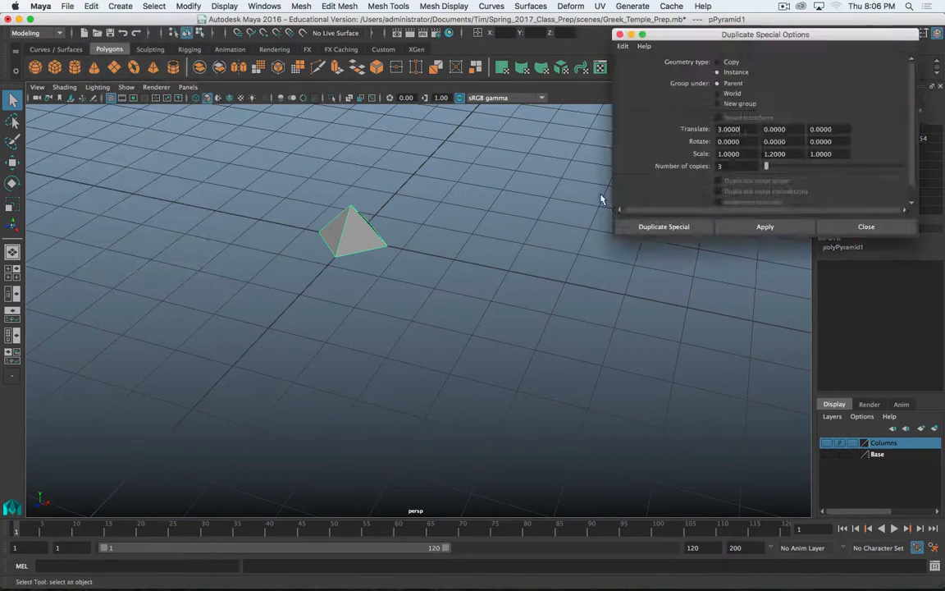
pyautogui.click(624, 47)
pyautogui.click(649, 68)
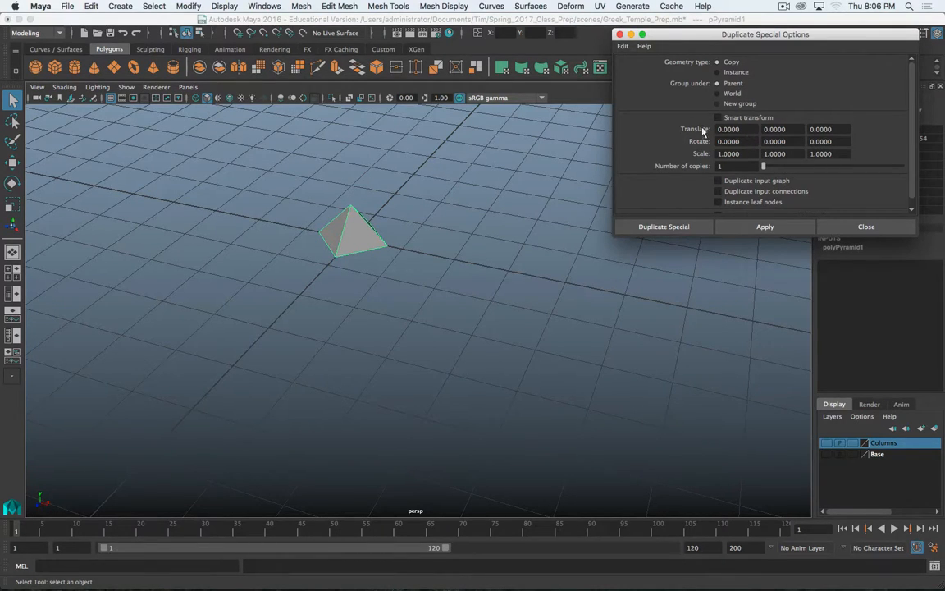
# - Create three copies of the pyramid with Duplicate Special, using X translation 2 and Y rotation 15
pyautogui.scroll(-2, 523, 229)
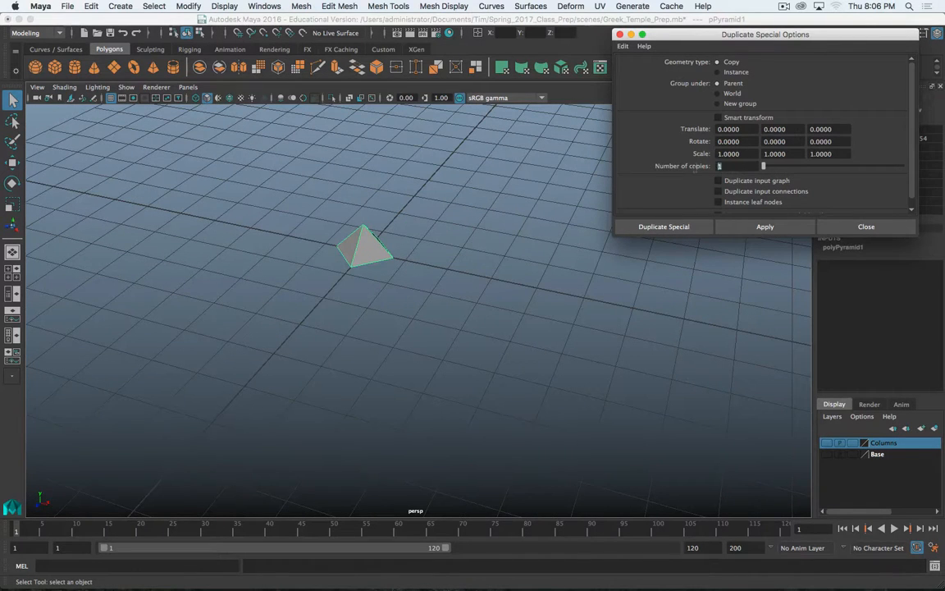
pyautogui.write('3')
pyautogui.moveTo(792, 143); pyautogui.dragTo(752, 140)
pyautogui.write('15')
pyautogui.moveTo(745, 128); pyautogui.dragTo(706, 121)
pyautogui.write('2')
pyautogui.click(744, 227)
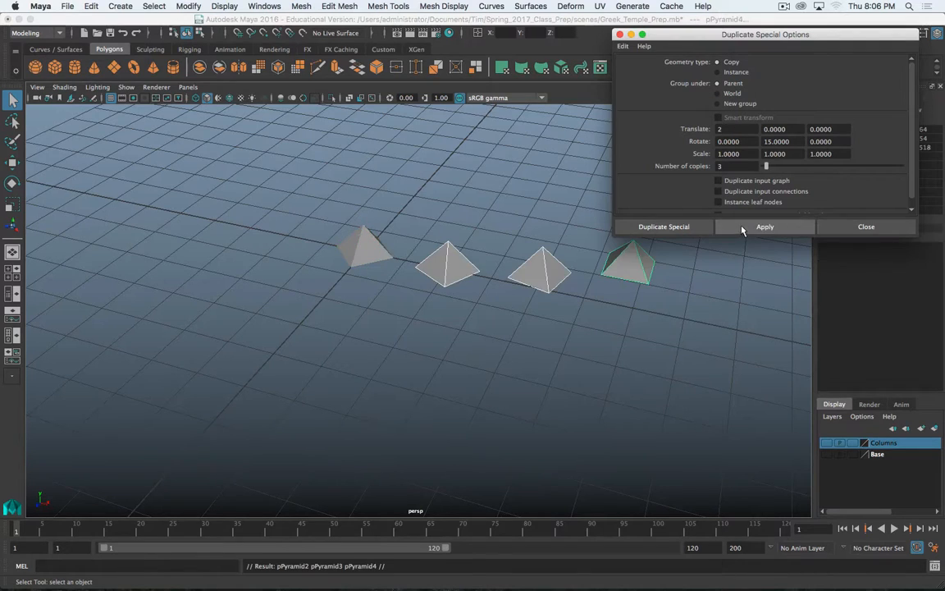
# - Select the first copied pyramid and set the Move tool's axis orientation to Object
pyautogui.scroll(-2, 589, 312)
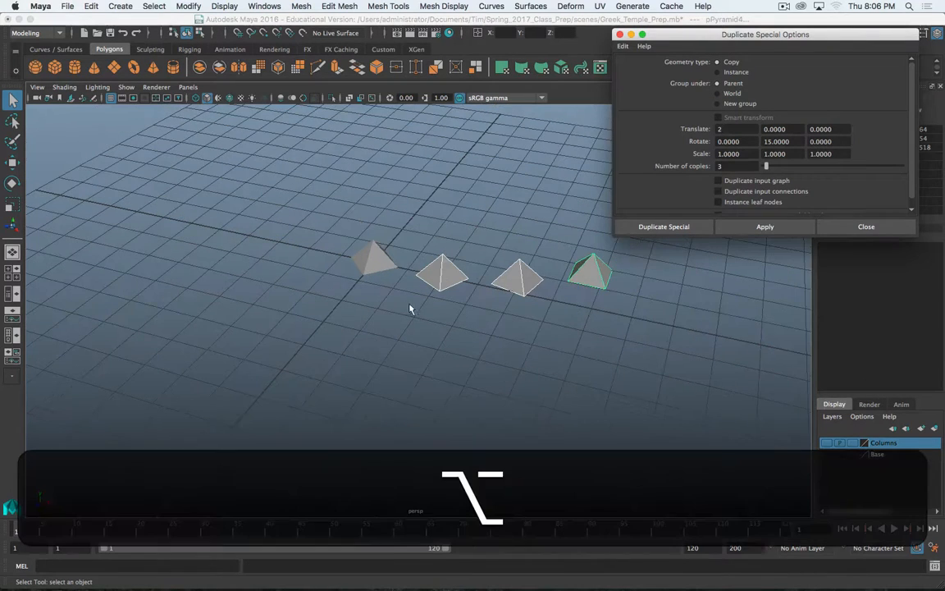
pyautogui.keyDown('alt'); pyautogui.moveTo(410, 307); pyautogui.dragTo(516, 351); pyautogui.keyUp('alt')
pyautogui.keyDown('alt'); pyautogui.moveTo(516, 351); pyautogui.dragTo(447, 327, button='middle'); pyautogui.keyUp('alt')
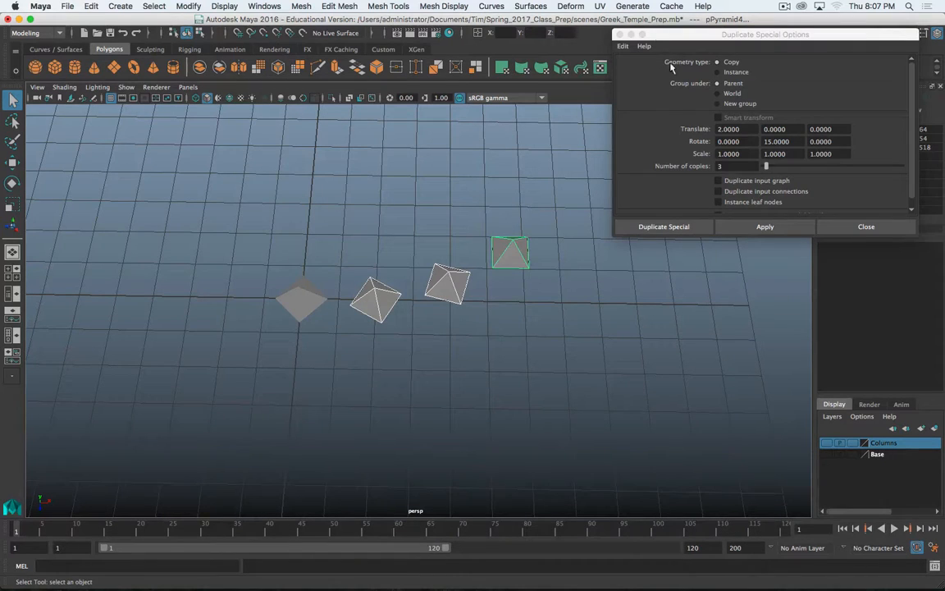
pyautogui.scroll(-1, 653, 121)
pyautogui.scroll(1, 651, 119)
pyautogui.click(375, 301)
pyautogui.press('w')
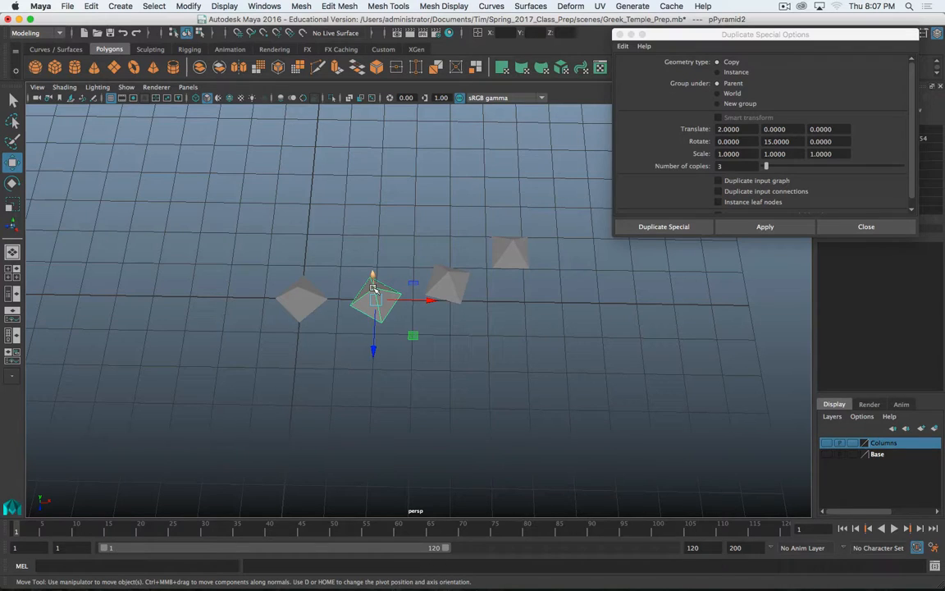
pyautogui.doubleClick(13, 162)
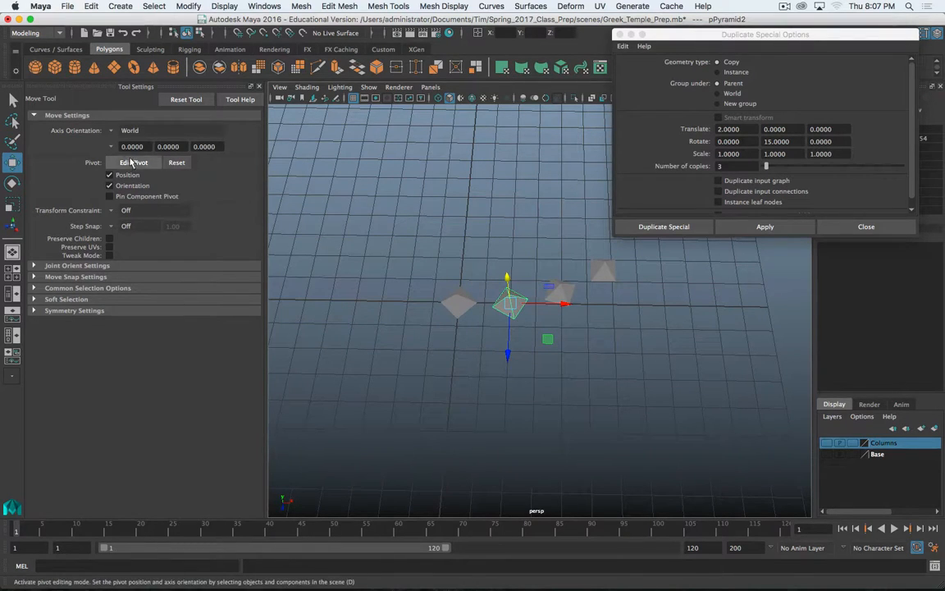
pyautogui.click(115, 135)
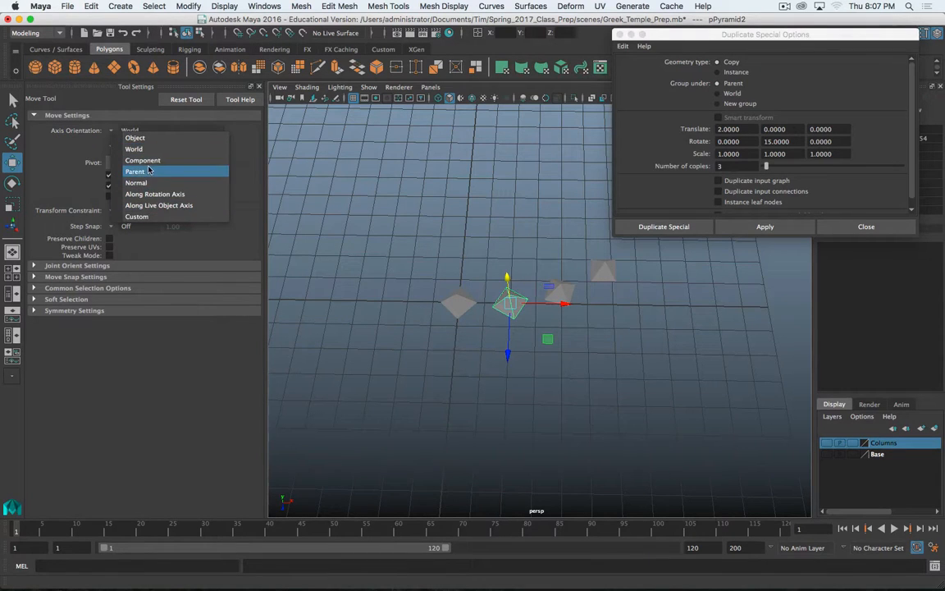
pyautogui.click(146, 140)
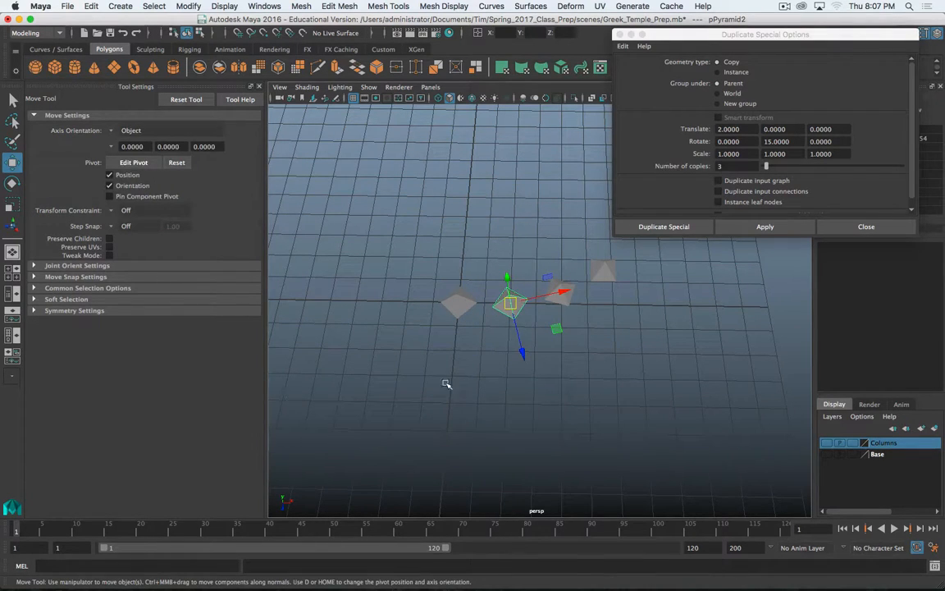
# - Select the original pyramid and its copies in turn to compare the directions of their object axes
pyautogui.keyDown('alt'); pyautogui.moveTo(455, 342); pyautogui.dragTo(539, 332); pyautogui.keyUp('alt')
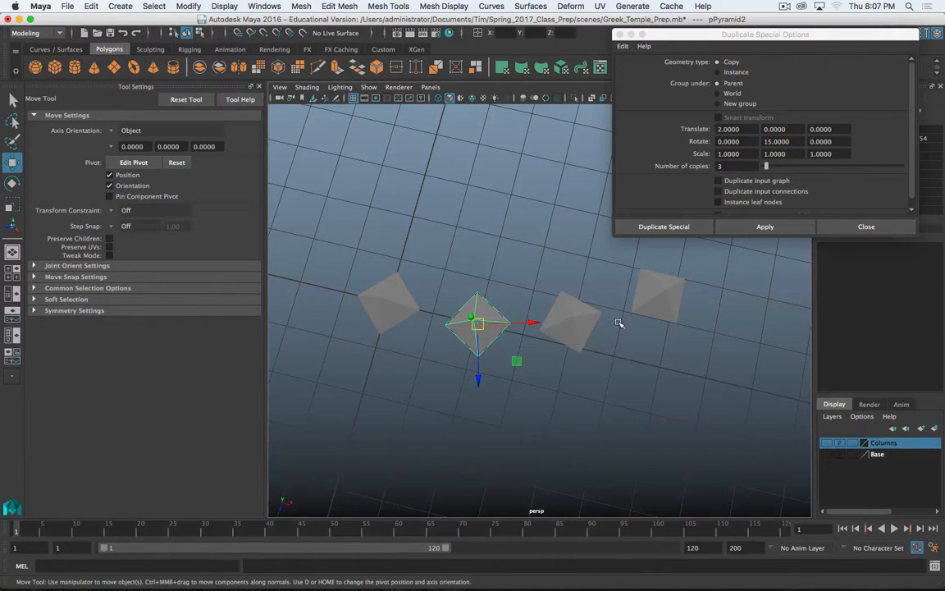
pyautogui.click(565, 321)
pyautogui.click(649, 307)
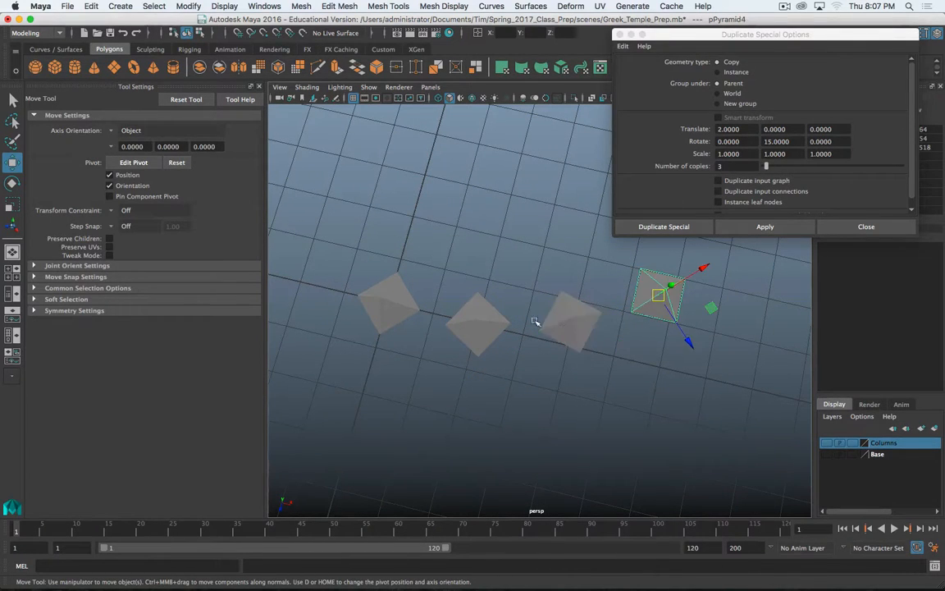
pyautogui.click(399, 310)
pyautogui.click(476, 324)
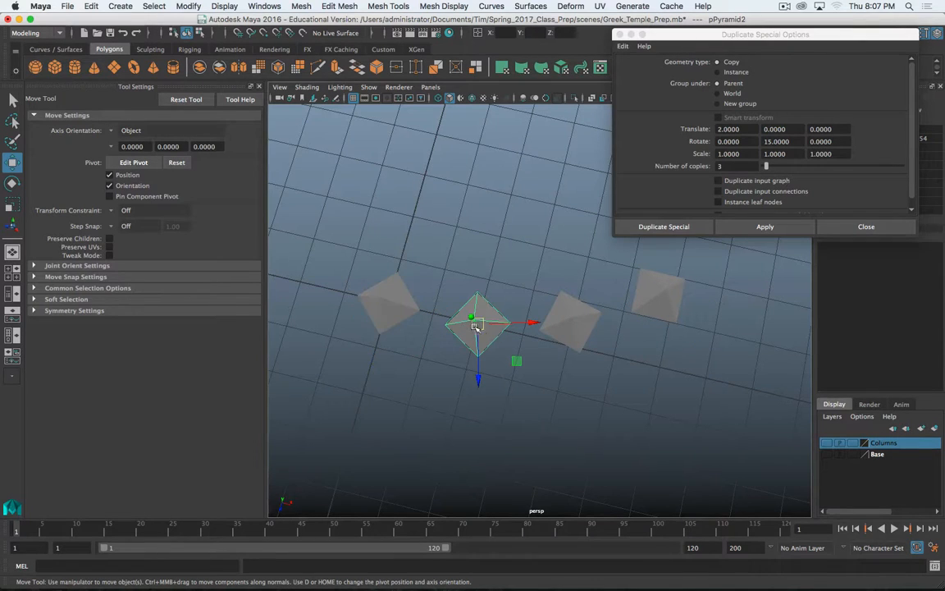
pyautogui.click(388, 304)
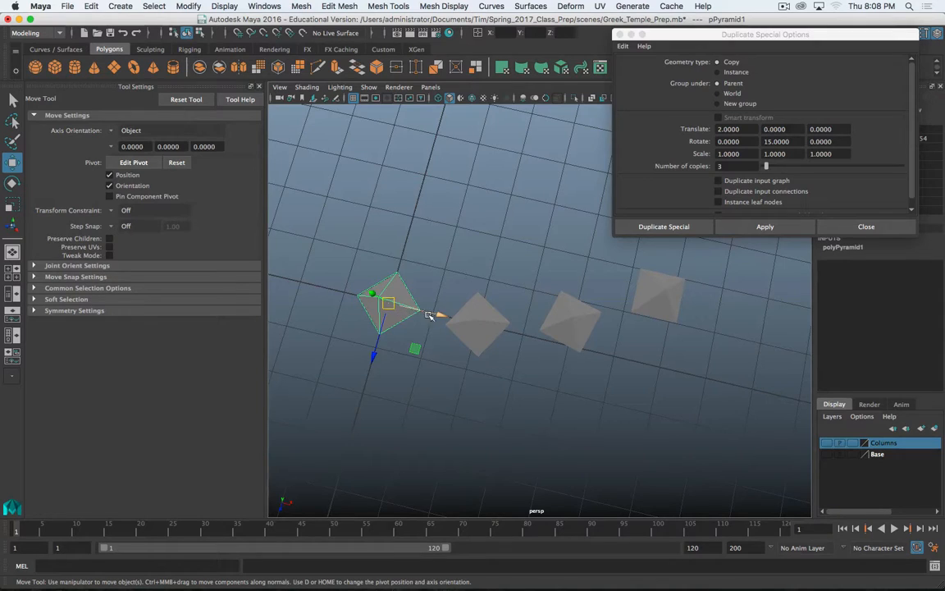
pyautogui.click(472, 323)
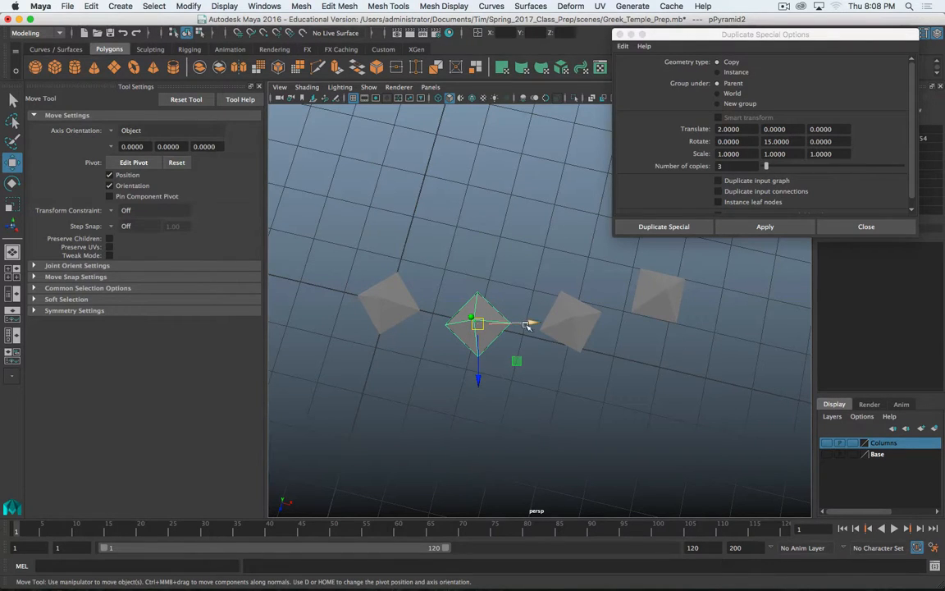
# - Set the Move tool's axis orientation back to World and close its tool settings
pyautogui.click(114, 131)
pyautogui.click(130, 147)
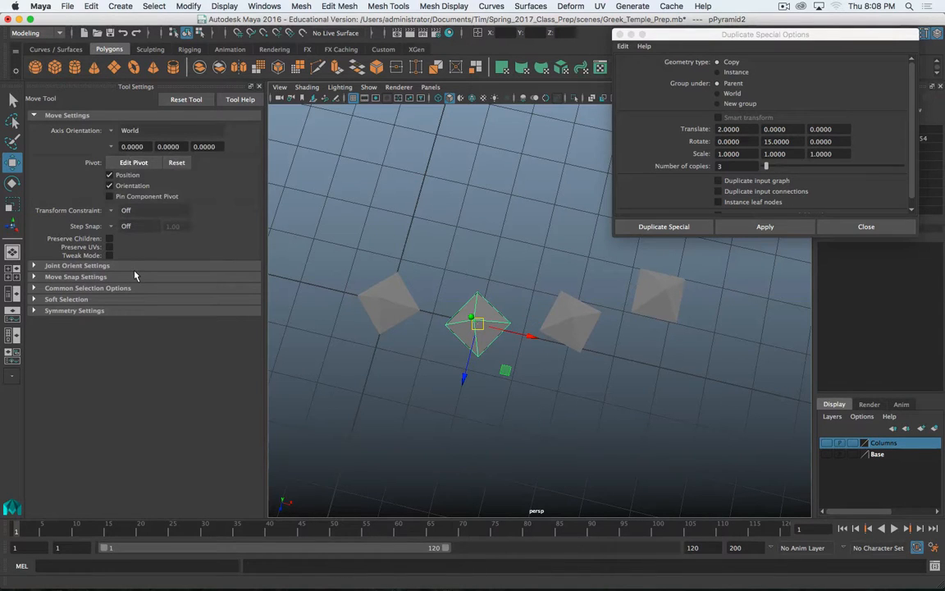
pyautogui.scroll(-5, 371, 302)
pyautogui.scroll(8, 371, 301)
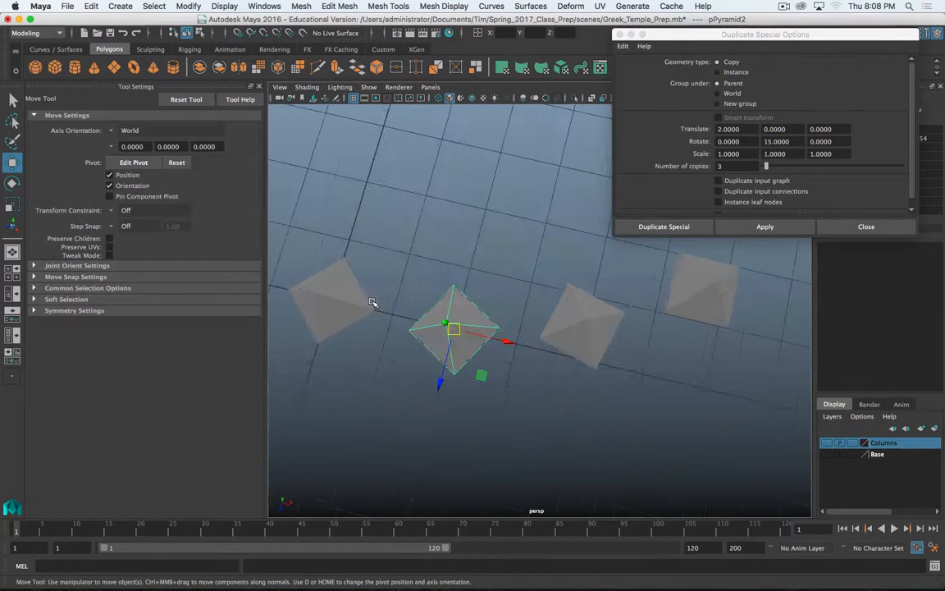
pyautogui.scroll(-8, 367, 306)
pyautogui.keyDown('alt'); pyautogui.moveTo(468, 370); pyautogui.dragTo(466, 321); pyautogui.keyUp('alt')
pyautogui.keyDown('alt'); pyautogui.moveTo(469, 318); pyautogui.dragTo(433, 357, button='middle'); pyautogui.keyUp('alt')
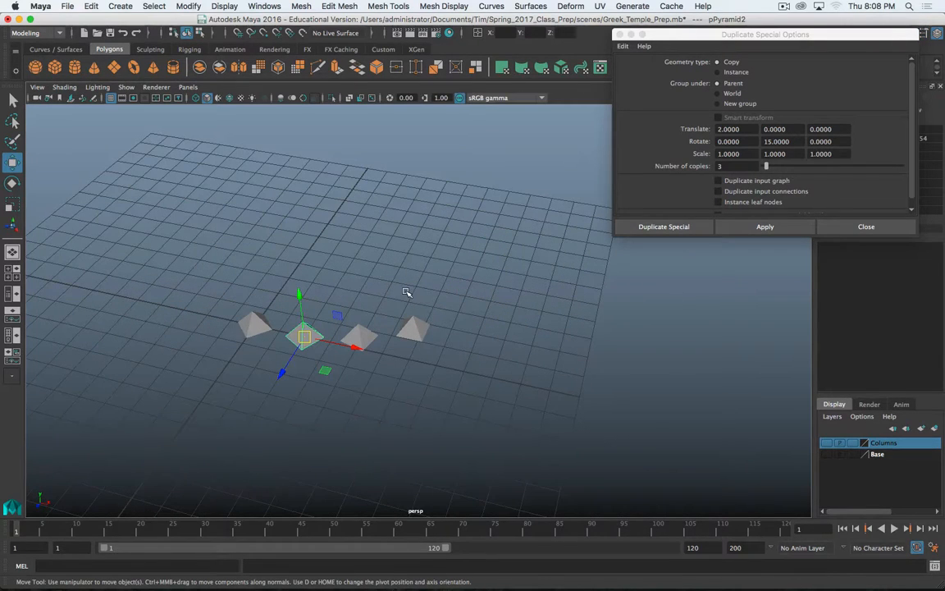
# - Undo the three pyramid copies, keeping the original pyramid selected
pyautogui.press('super+z')
pyautogui.press('super+z')
pyautogui.press('super+z')
pyautogui.press('super+z')
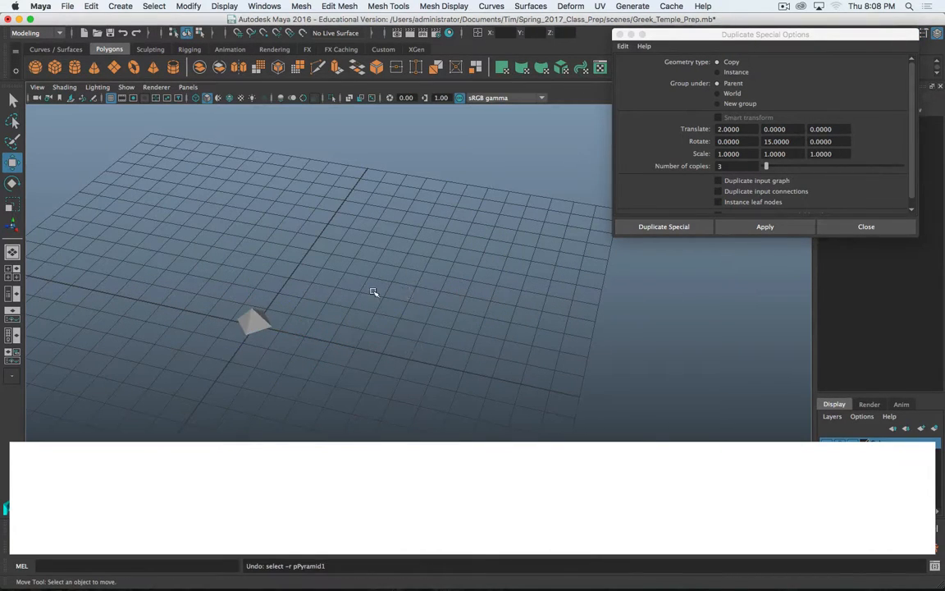
pyautogui.press('super+shift+z')
# - Move the pyramid about 5 grid units along positive X with grid snapping
pyautogui.keyDown('alt'); pyautogui.moveTo(243, 285); pyautogui.dragTo(308, 318); pyautogui.keyUp('alt')
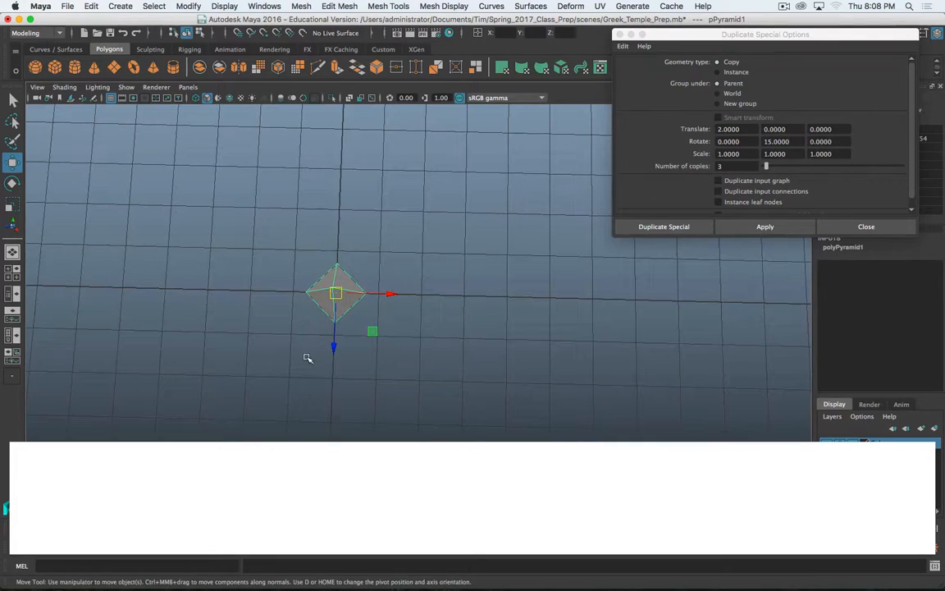
pyautogui.scroll(-3, 370, 320)
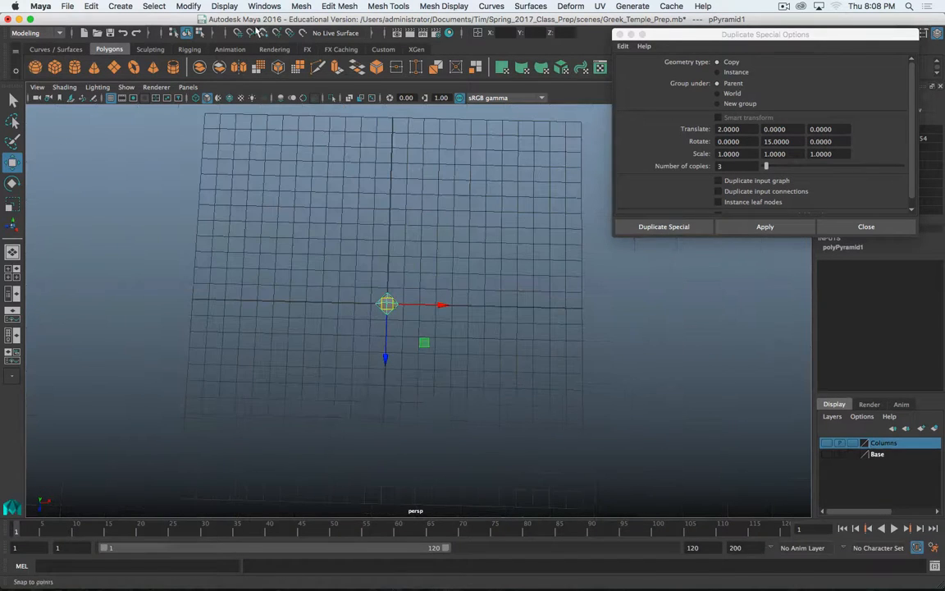
pyautogui.moveTo(442, 305); pyautogui.dragTo(520, 306)
pyautogui.scroll(3, 470, 319)
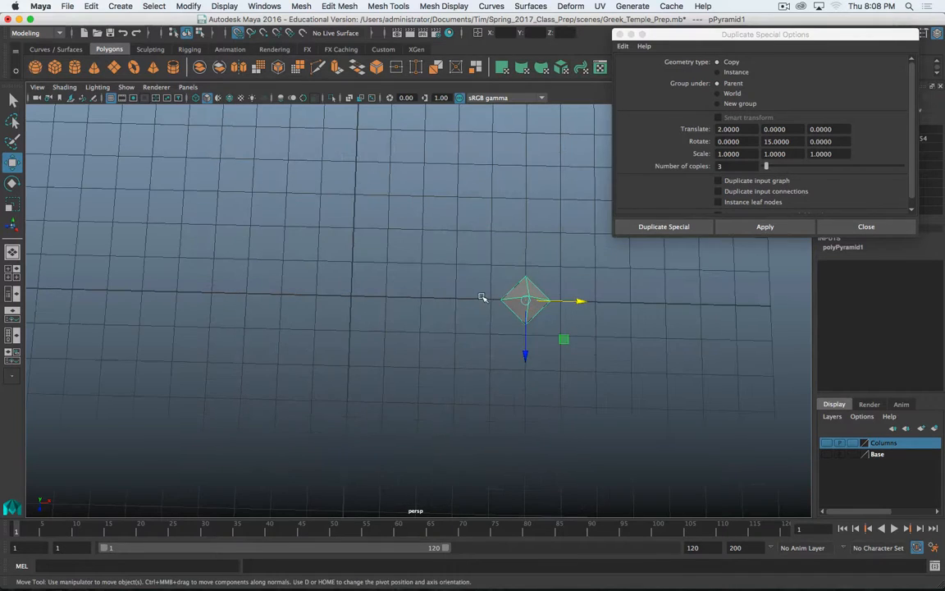
# - Snap the pyramid's pivot back along X to the centre of the grid, leaving the pyramid in place
pyautogui.keyDown('alt'); pyautogui.moveTo(434, 268); pyautogui.dragTo(426, 283); pyautogui.keyUp('alt')
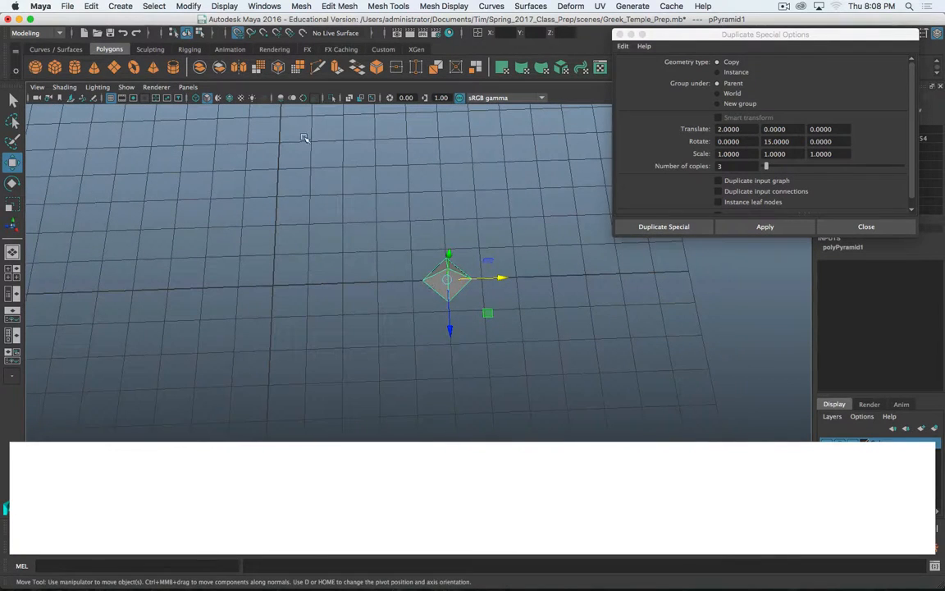
pyautogui.press('d')
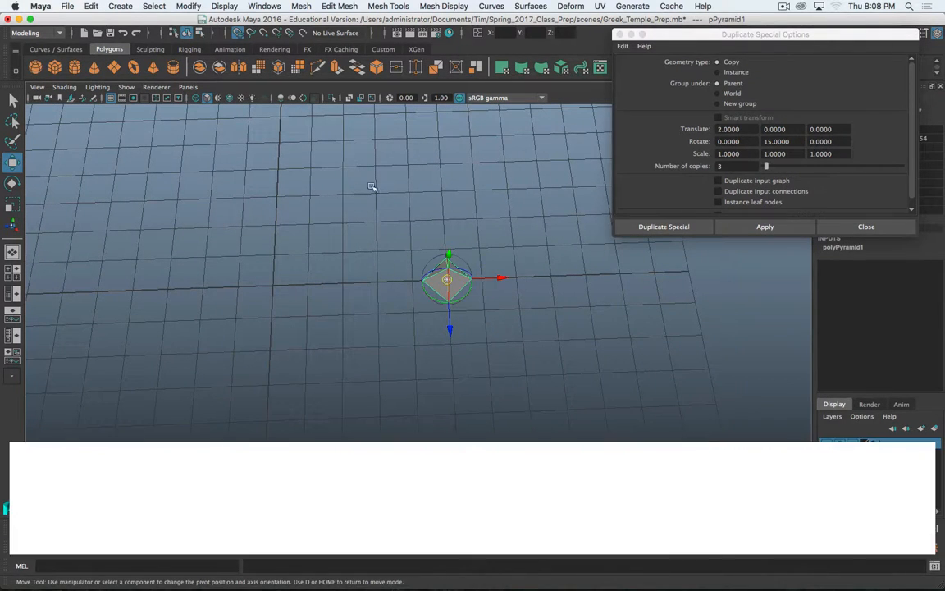
pyautogui.click(488, 279)
pyautogui.moveTo(489, 279); pyautogui.dragTo(274, 287)
pyautogui.press('d')
pyautogui.scroll(-3, 406, 290)
pyautogui.scroll(3, 405, 289)
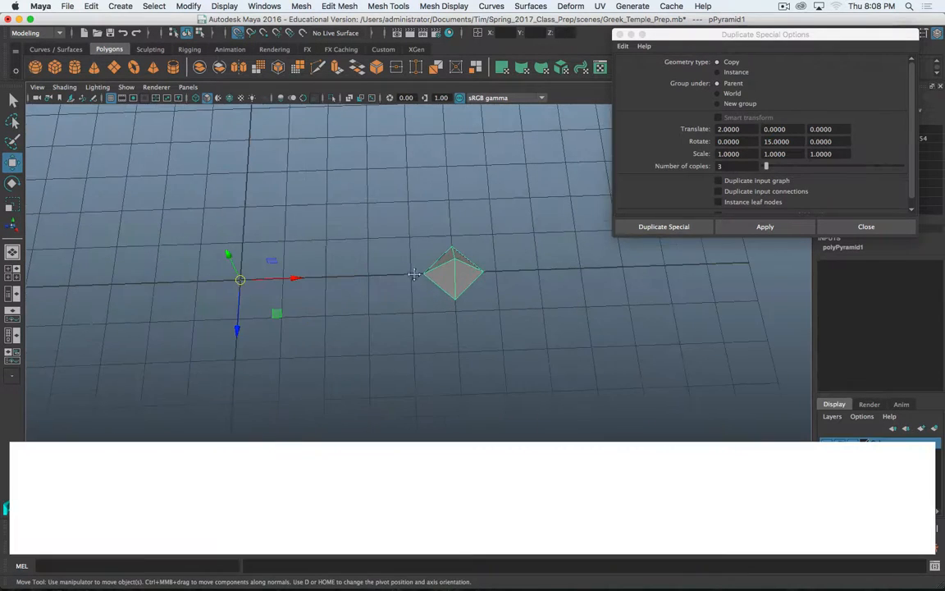
# - Configure Duplicate Special for 11 copies with an X translation of 0
pyautogui.keyDown('alt'); pyautogui.moveTo(410, 283); pyautogui.dragTo(464, 225, button='middle'); pyautogui.keyUp('alt')
pyautogui.keyDown('alt'); pyautogui.moveTo(464, 226); pyautogui.dragTo(383, 242); pyautogui.keyUp('alt')
pyautogui.scroll(-5, 446, 247)
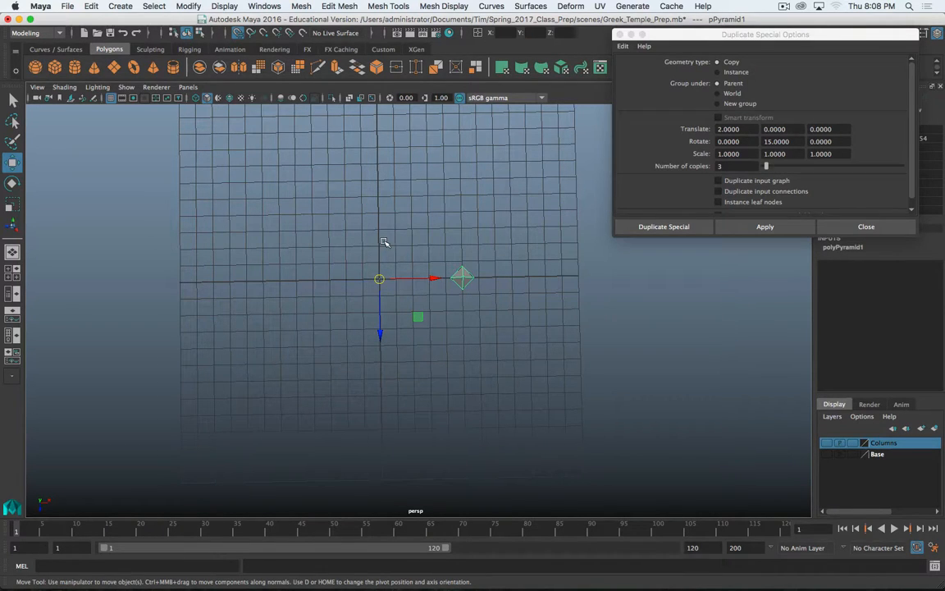
pyautogui.click(699, 185)
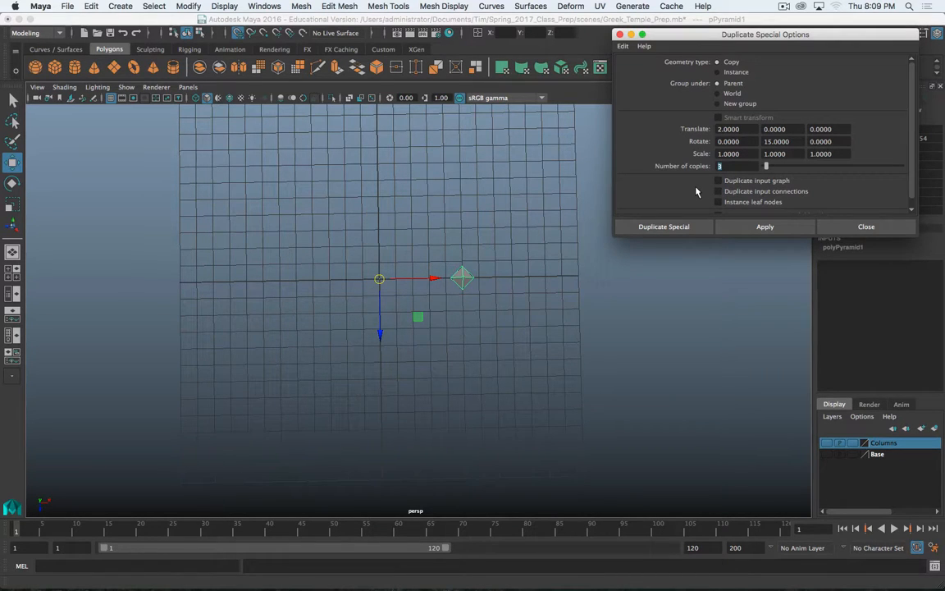
pyautogui.write('11')
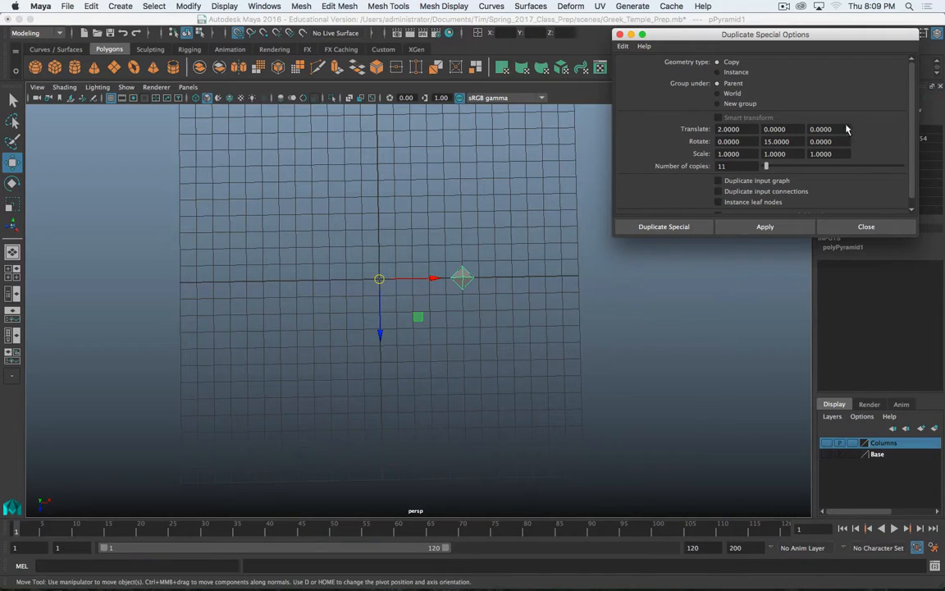
pyautogui.click(745, 130)
pyautogui.write('0')
pyautogui.click(786, 142)
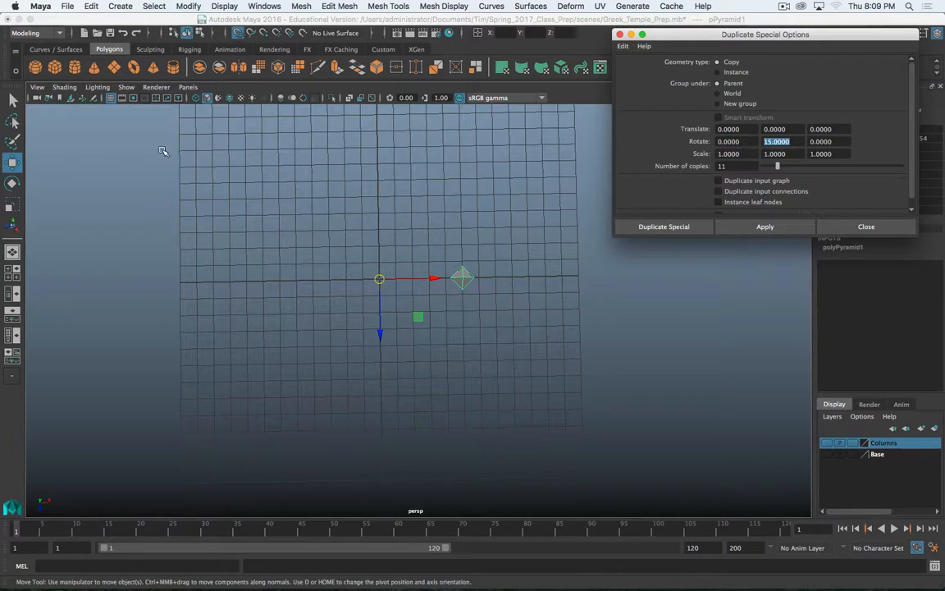
# - Find and open the Calculator app, placing its window clear of the pyramid
pyautogui.press('super+space')
pyautogui.write('ca')
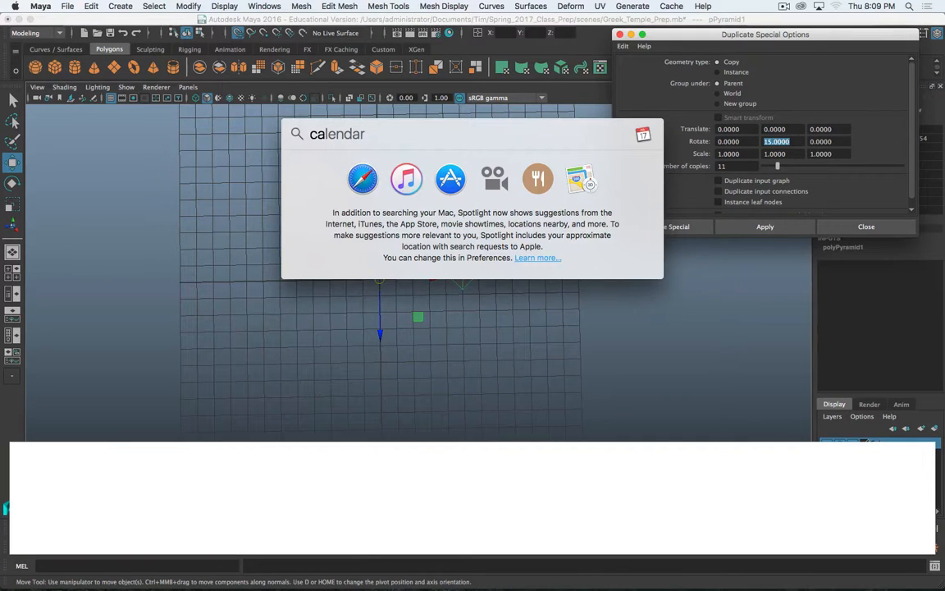
pyautogui.write(';c')
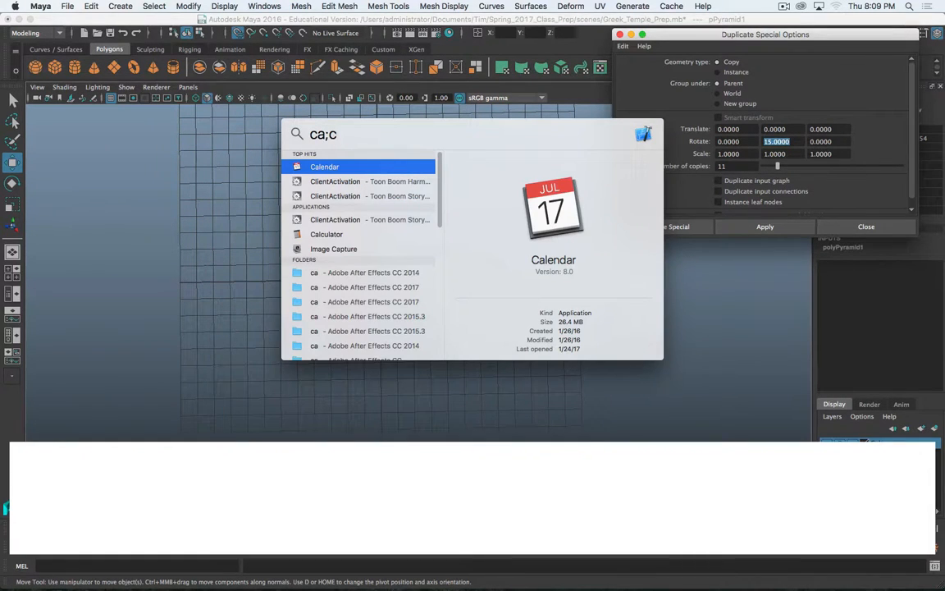
pyautogui.press('BackSpace')
pyautogui.press('BackSpace')
pyautogui.write('lc')
pyautogui.press('Return')
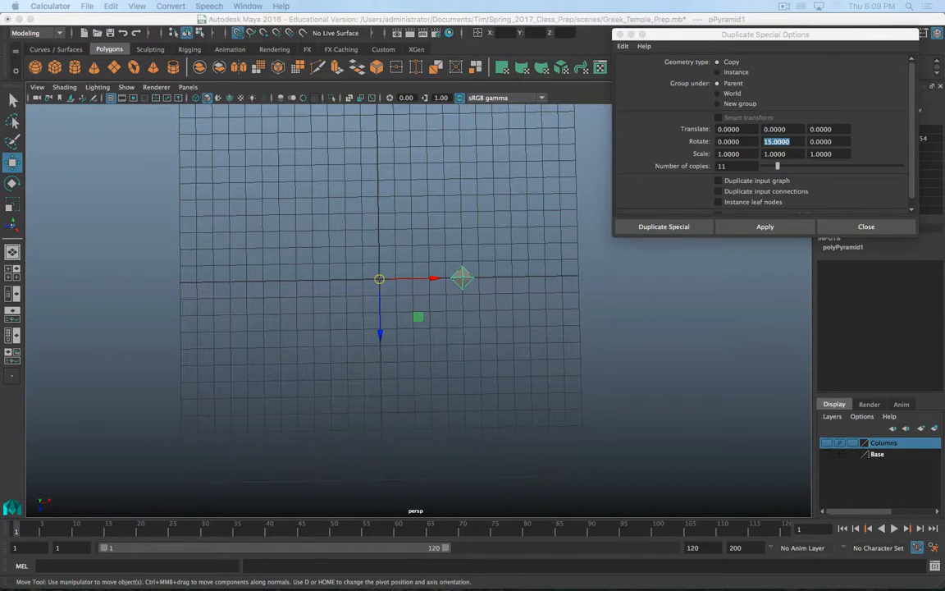
pyautogui.moveTo(253, 153); pyautogui.dragTo(202, 146)
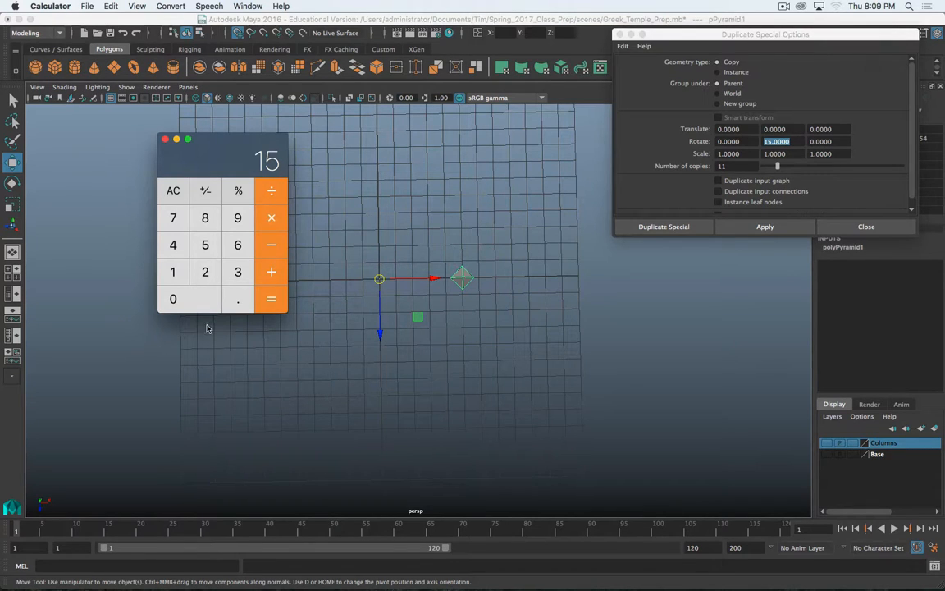
# - Calculate 360 divided by 12 to get the rotation angle between copies
pyautogui.click(172, 189)
pyautogui.click(243, 280)
pyautogui.click(238, 246)
pyautogui.click(192, 303)
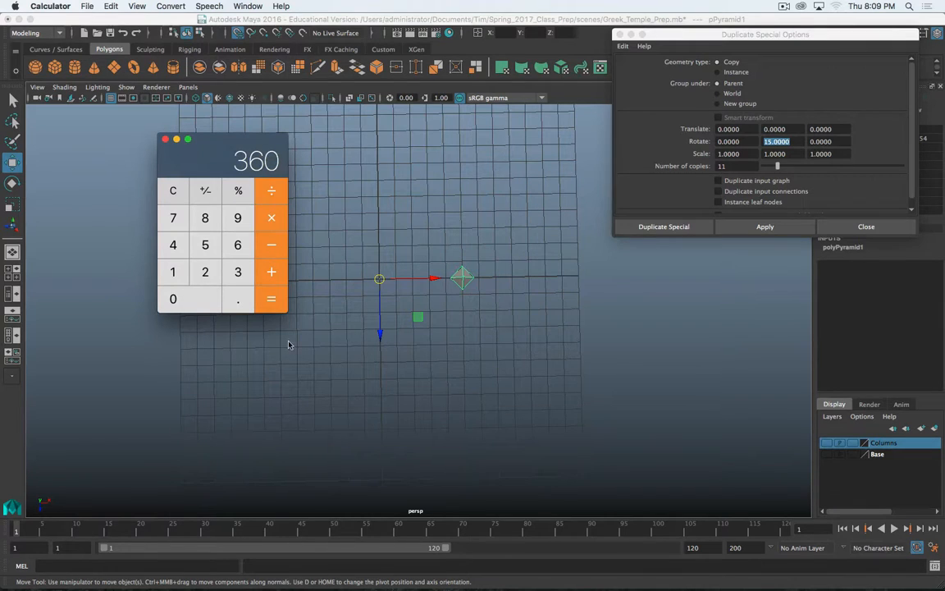
pyautogui.click(265, 191)
pyautogui.click(172, 272)
pyautogui.click(203, 271)
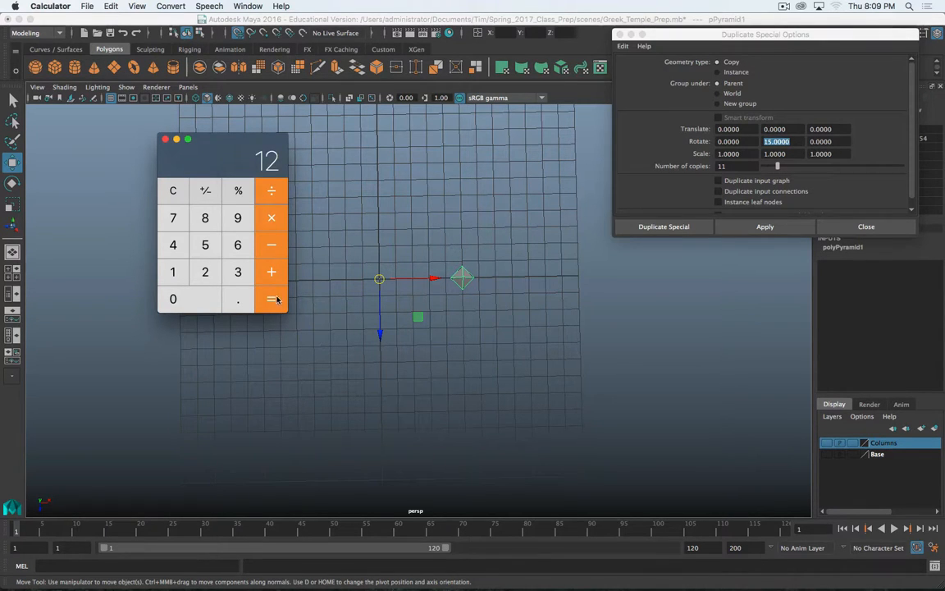
pyautogui.click(276, 300)
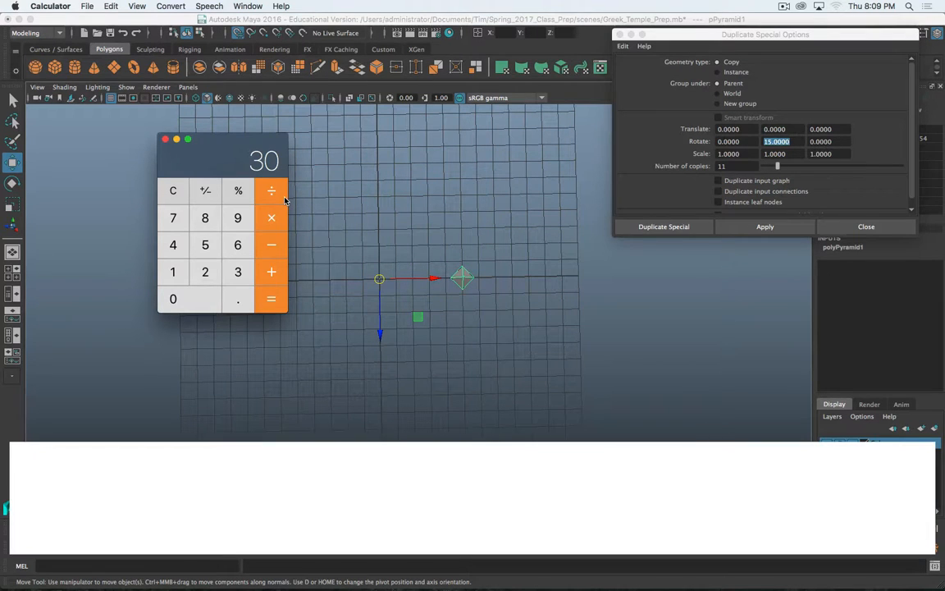
# - Set the Duplicate Special Y rotation to 30, apply it to the pyramid, and close the Calculator
pyautogui.click(782, 120)
pyautogui.write('30')
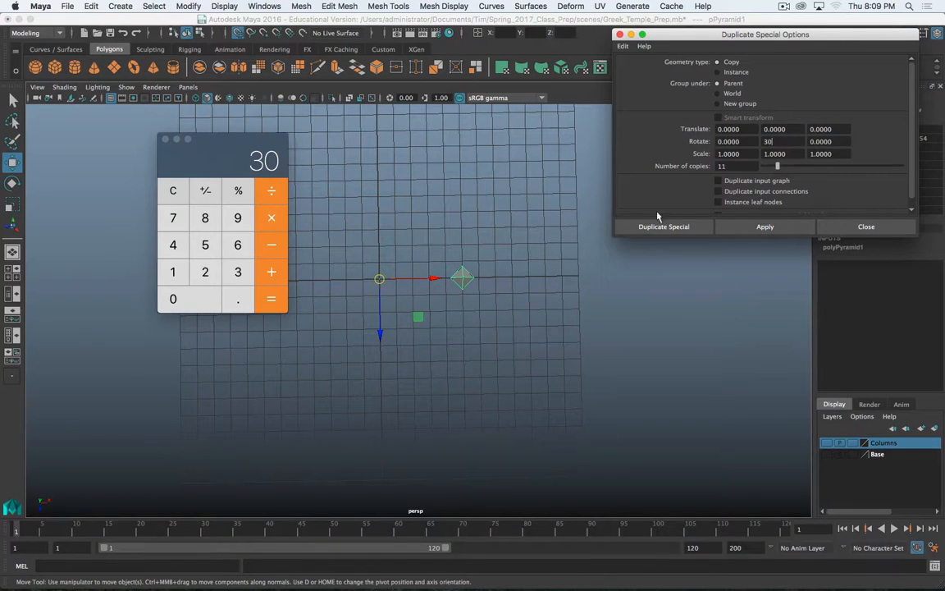
pyautogui.click(739, 227)
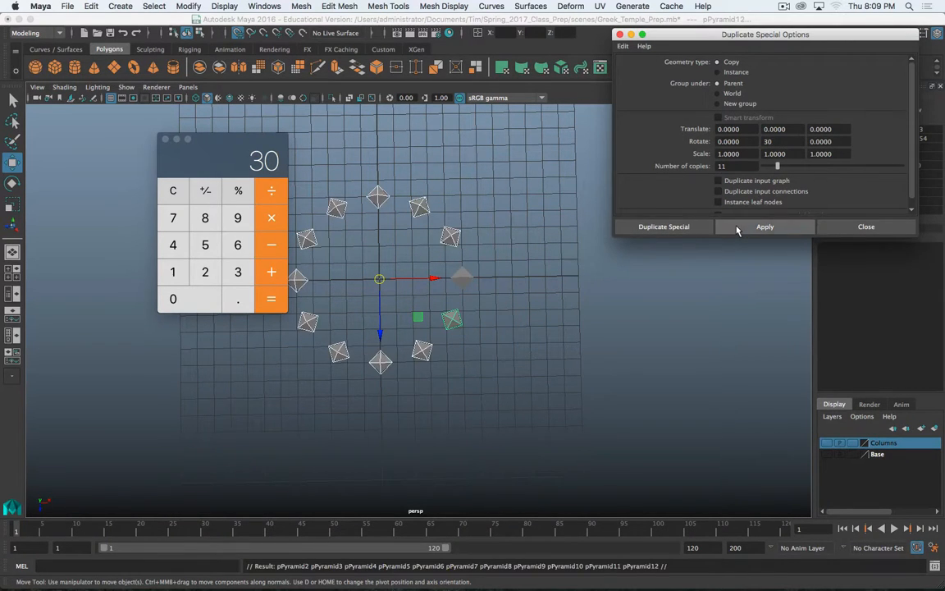
pyautogui.click(164, 139)
# - Examine the ring of pyramids in perspective, and select the copy at the far side to check its pivot
pyautogui.keyDown('alt'); pyautogui.moveTo(268, 276); pyautogui.dragTo(361, 244); pyautogui.keyUp('alt')
pyautogui.click(335, 268)
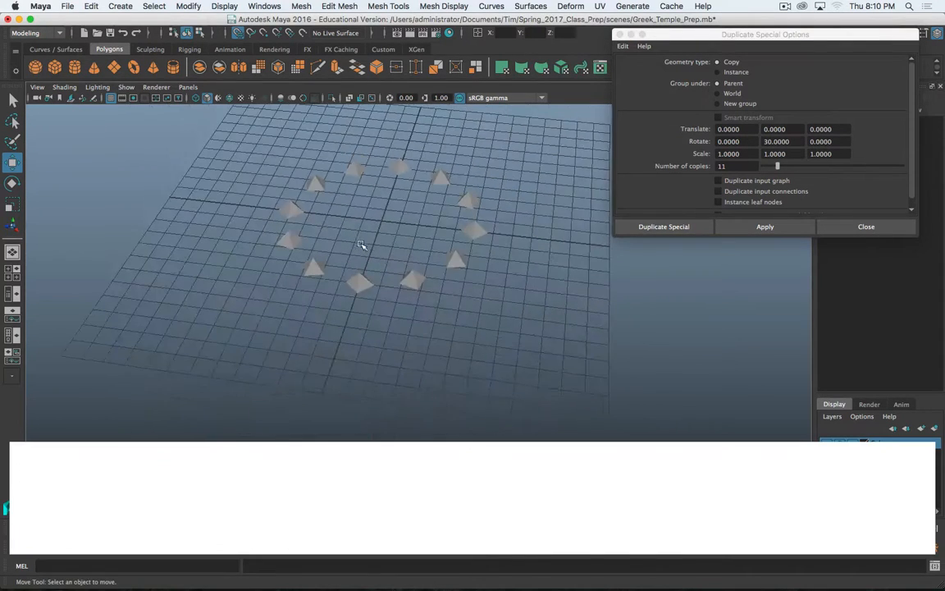
pyautogui.scroll(5, 361, 245)
pyautogui.keyDown('alt'); pyautogui.moveTo(388, 194); pyautogui.dragTo(418, 316, button='middle'); pyautogui.keyUp('alt')
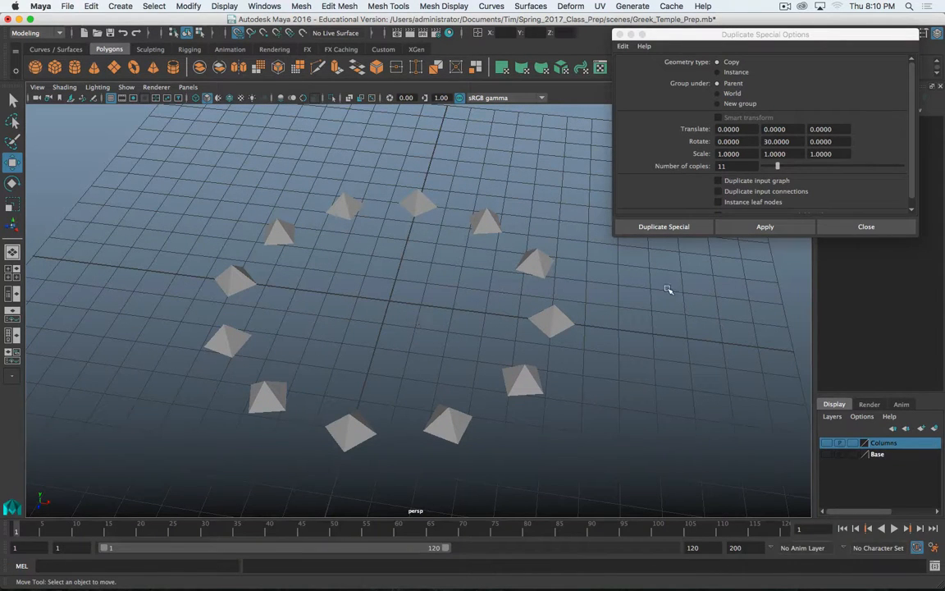
pyautogui.scroll(-1, 679, 180)
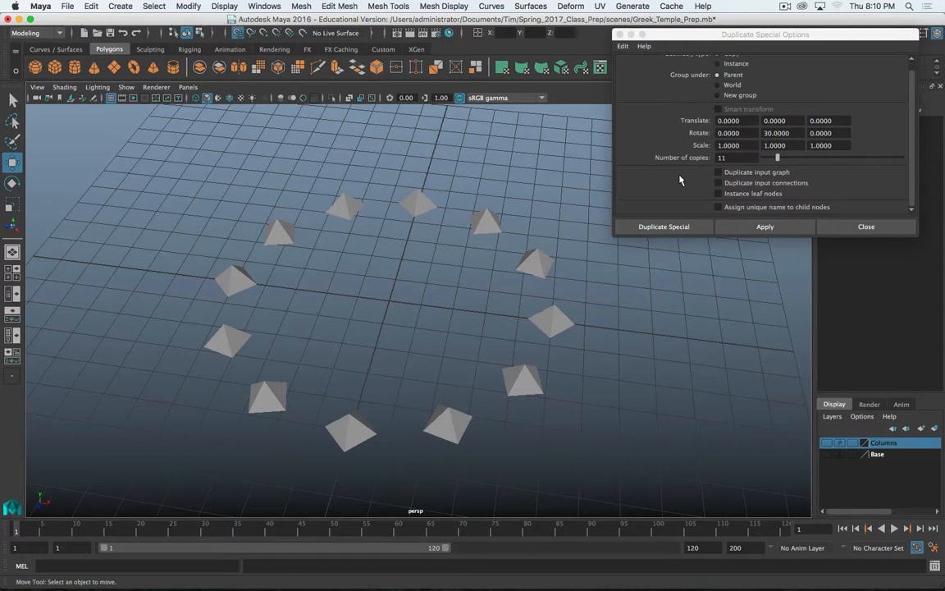
pyautogui.scroll(1, 685, 182)
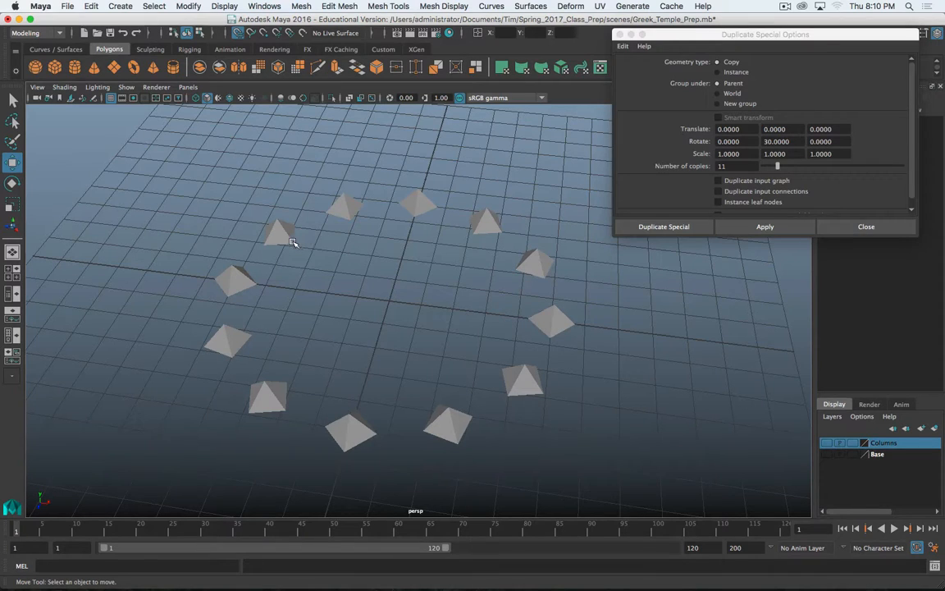
pyautogui.click(416, 212)
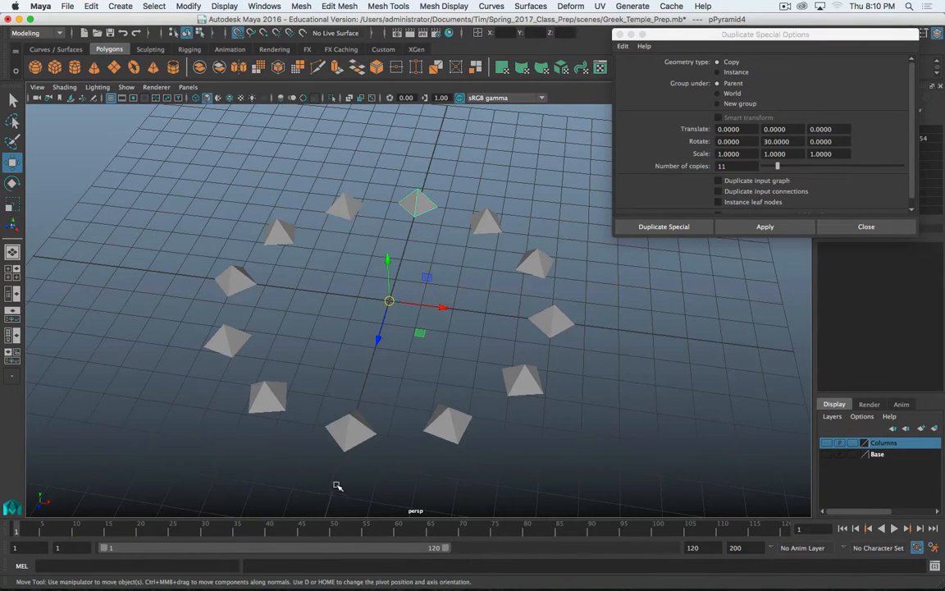
pyautogui.moveTo(348, 361)
pyautogui.keyDown('alt'); pyautogui.mouseDown()
pyautogui.moveTo(363, 402)
pyautogui.moveTo(348, 363)
pyautogui.mouseUp(); pyautogui.keyUp('alt')
# - Close the Duplicate Special options and delete all the pyramids in the ring
pyautogui.click(866, 226)
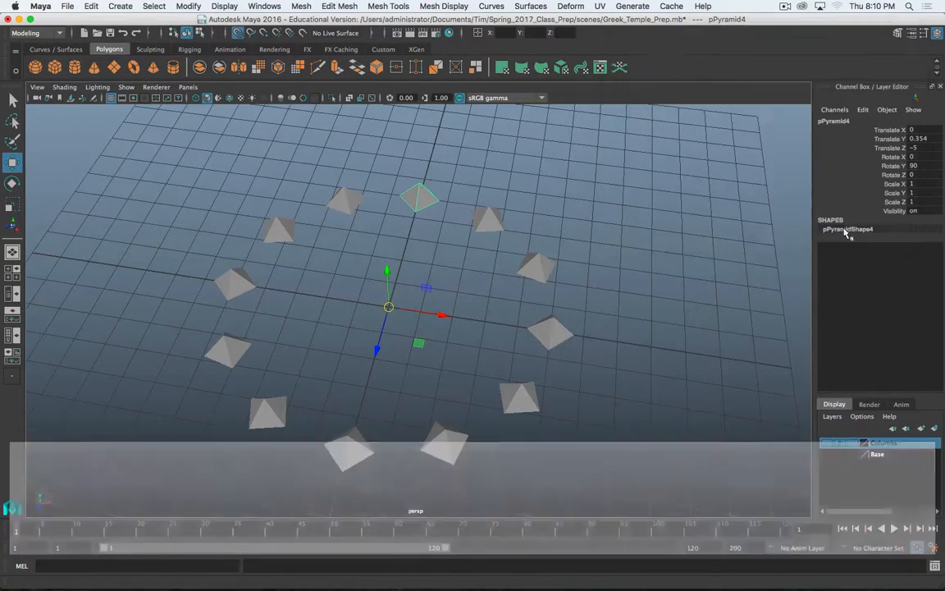
pyautogui.scroll(-5, 598, 188)
pyautogui.moveTo(576, 191); pyautogui.dragTo(218, 443)
pyautogui.press('Delete')
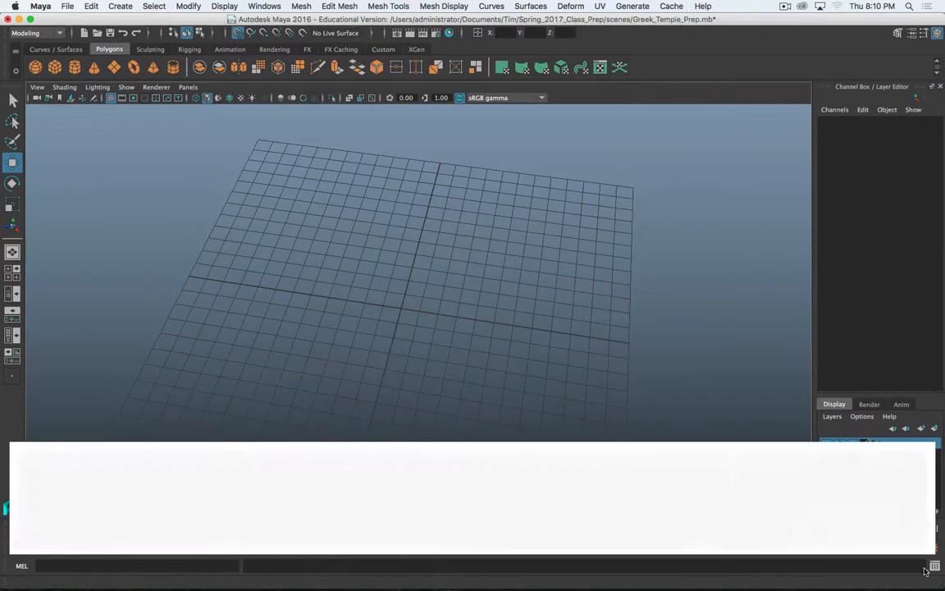
# - Make the Base and Columns layers visible and select the stepped temple base
pyautogui.click(826, 454)
pyautogui.click(826, 443)
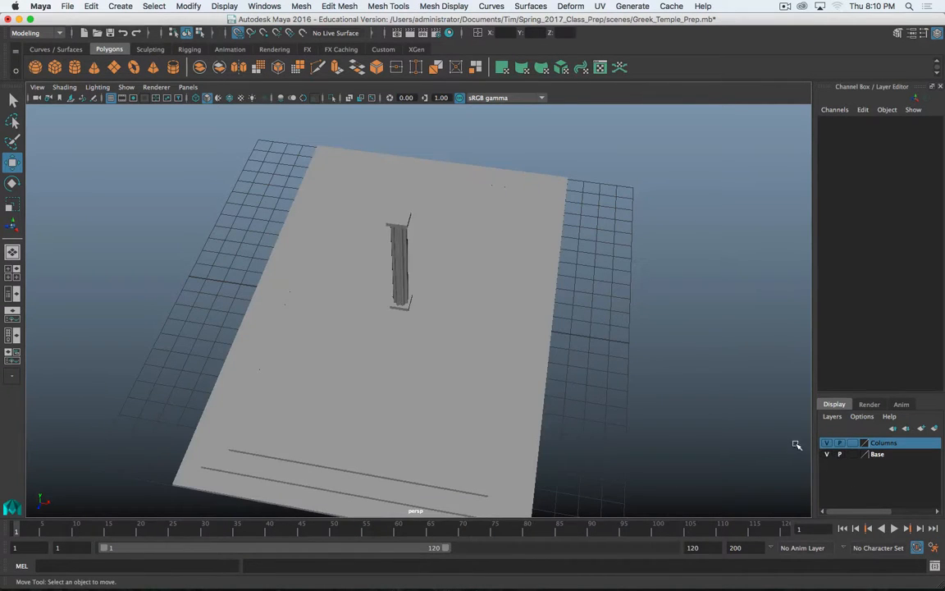
pyautogui.keyDown('alt'); pyautogui.moveTo(464, 374); pyautogui.dragTo(398, 337); pyautogui.keyUp('alt')
pyautogui.scroll(4, 399, 335)
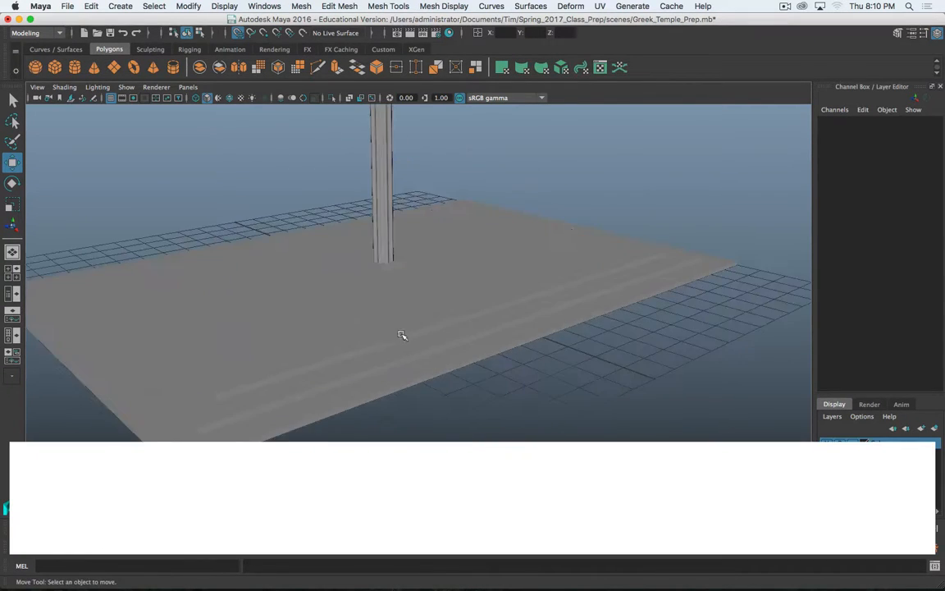
pyautogui.keyDown('alt'); pyautogui.moveTo(402, 333); pyautogui.dragTo(490, 391, button='middle'); pyautogui.keyUp('alt')
pyautogui.click(474, 289)
pyautogui.keyDown('alt'); pyautogui.moveTo(439, 391); pyautogui.dragTo(332, 359); pyautogui.keyUp('alt')
pyautogui.click(395, 358)
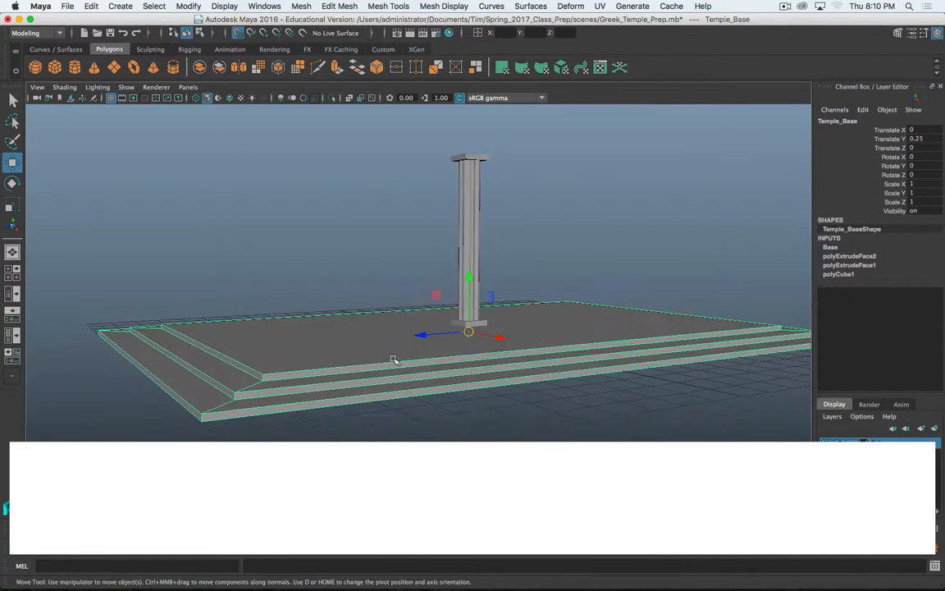
# - Switch to the top orthographic view with the column and the front end of the temple base in frame
pyautogui.keyDown('alt'); pyautogui.moveTo(465, 338); pyautogui.dragTo(525, 420); pyautogui.keyUp('alt')
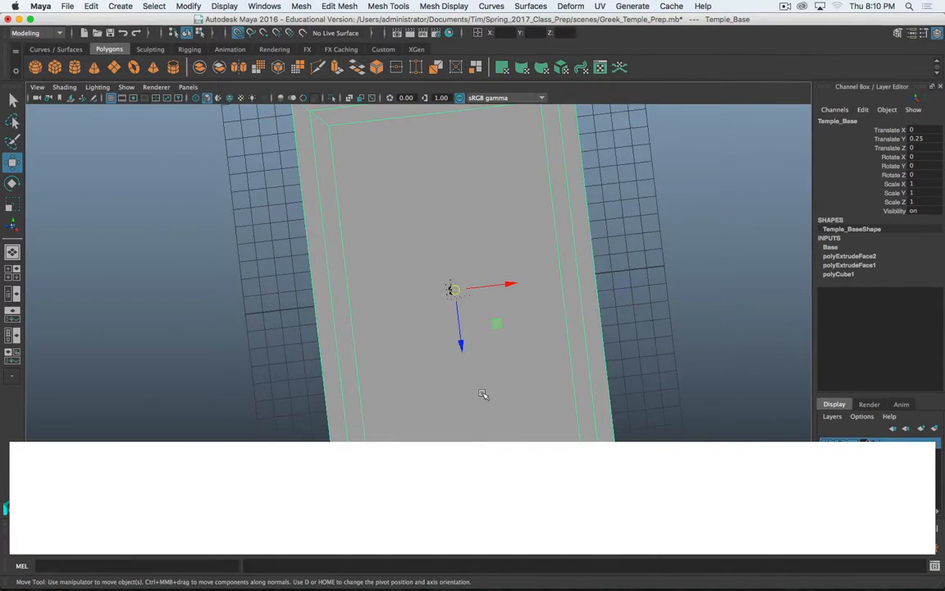
pyautogui.keyDown('alt'); pyautogui.moveTo(481, 392); pyautogui.dragTo(480, 398); pyautogui.keyUp('alt')
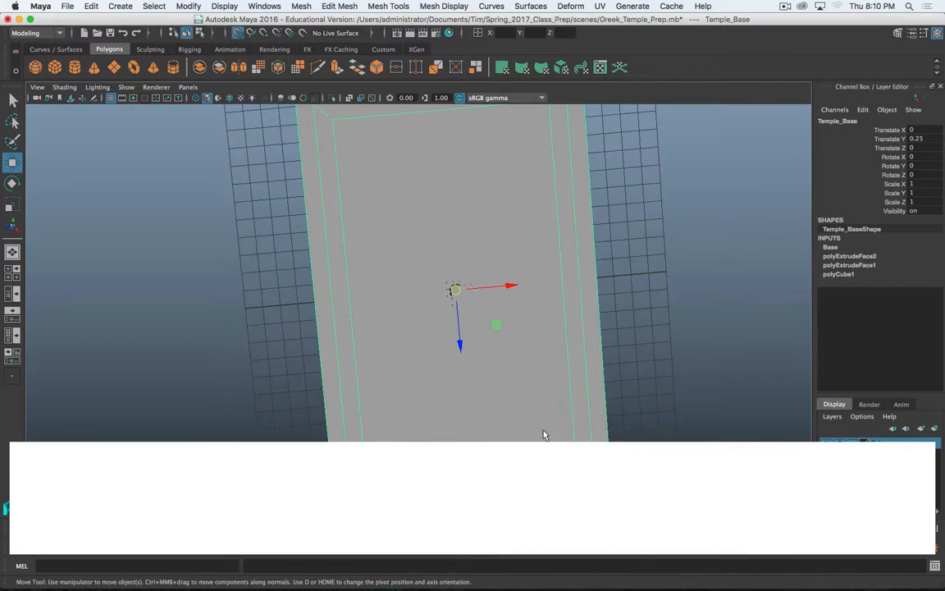
pyautogui.press('space')
pyautogui.press('space')
pyautogui.press('space')
pyautogui.press('space')
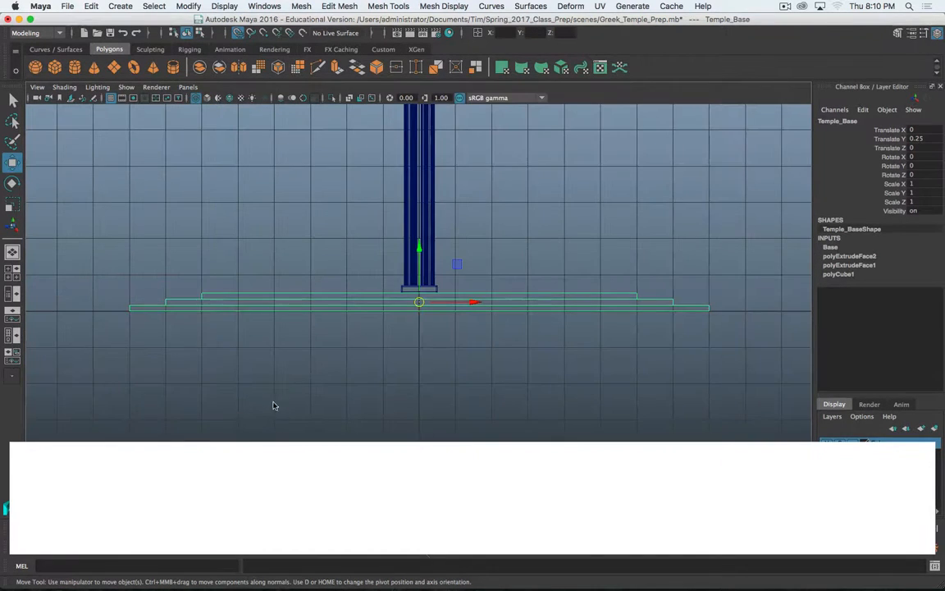
pyautogui.scroll(-15, 315, 261)
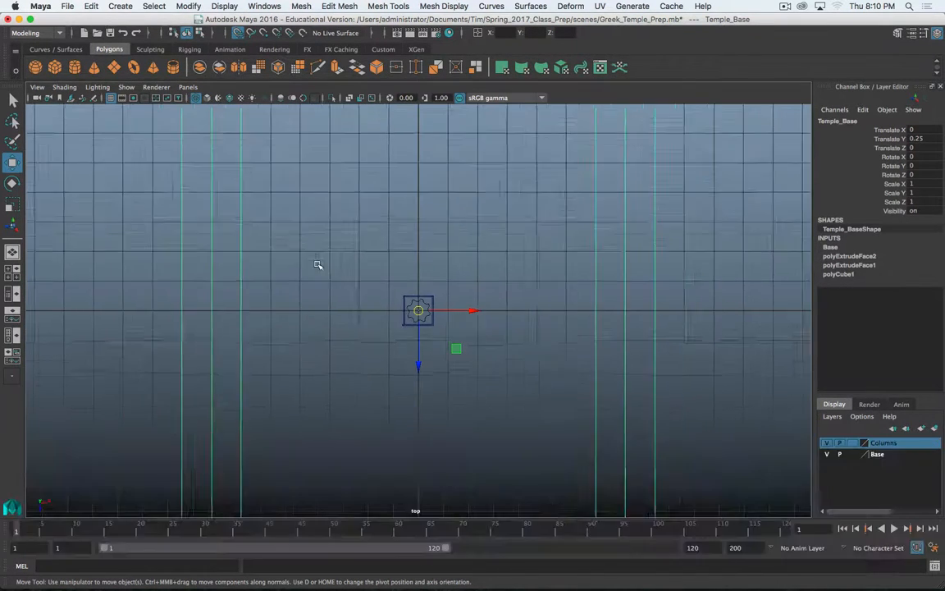
pyautogui.keyDown('alt'); pyautogui.moveTo(418, 440); pyautogui.dragTo(400, 348, button='middle'); pyautogui.keyUp('alt')
pyautogui.scroll(-3, 411, 401)
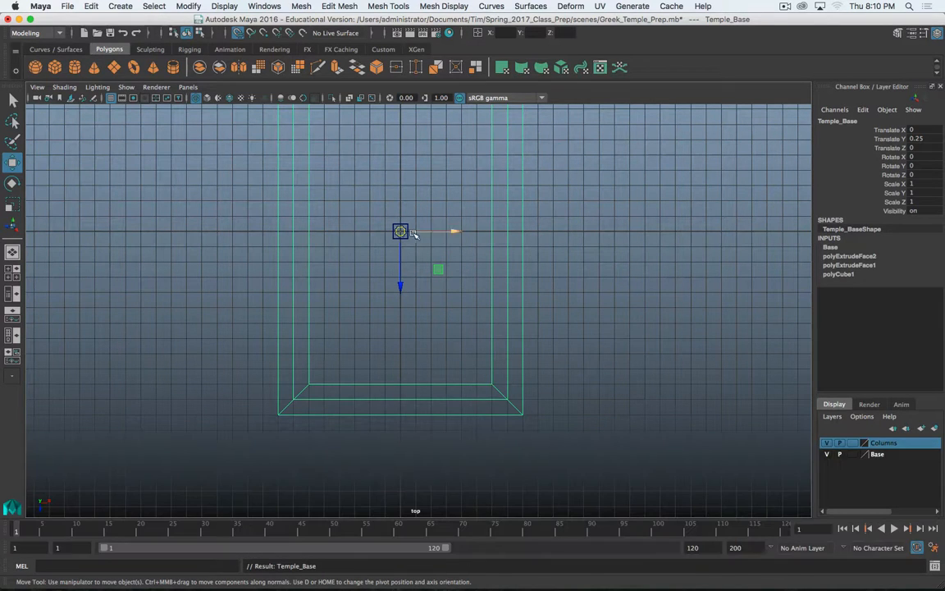
# - Select the column post, extend the selection to its parent Column group, and move the floating window aside
pyautogui.click(408, 236)
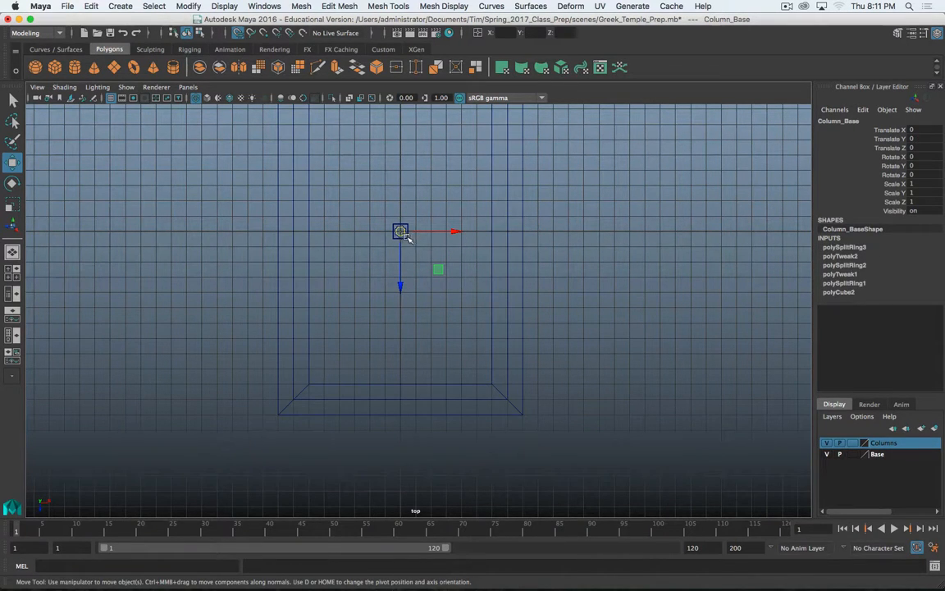
pyautogui.press('q')
pyautogui.click(405, 229)
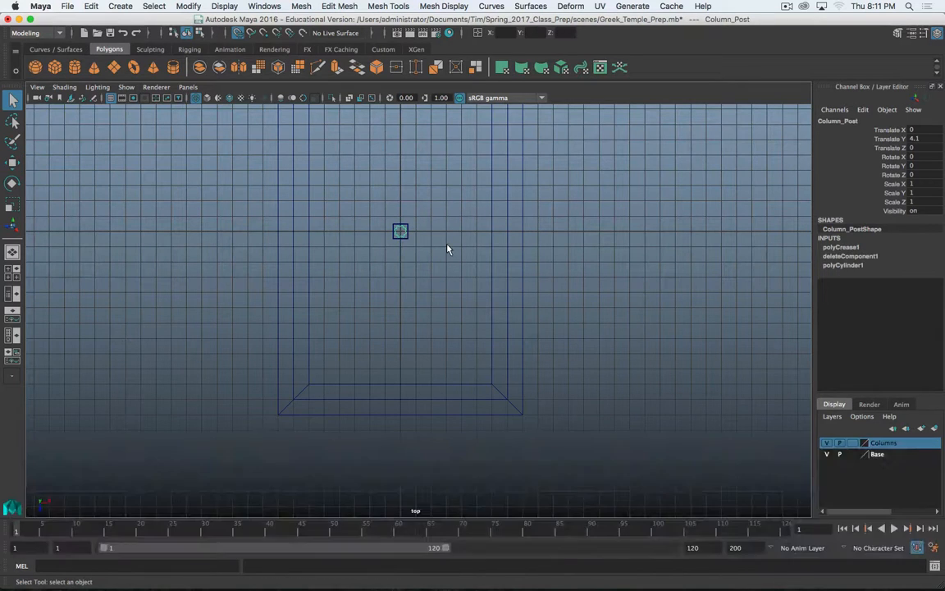
pyautogui.press('Up')
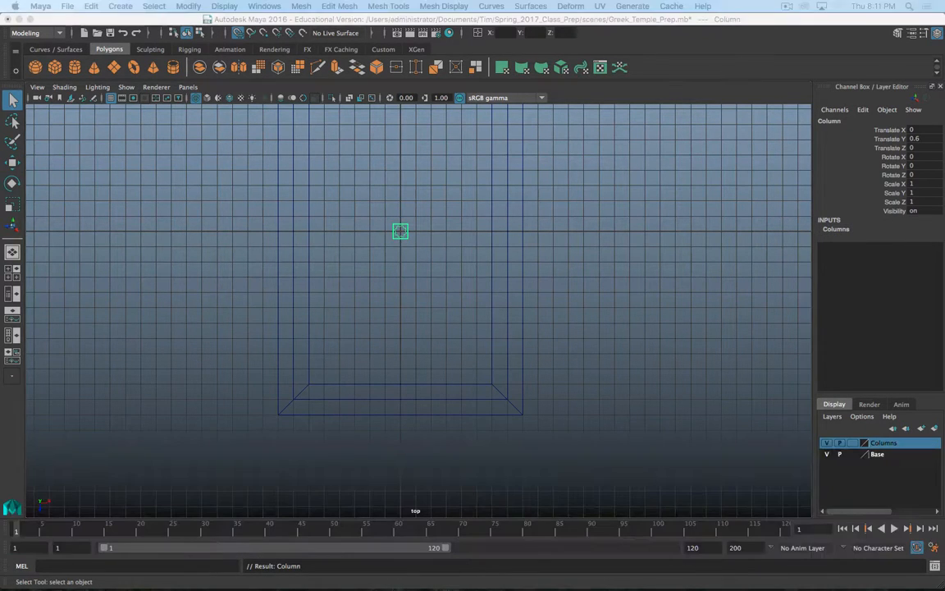
pyautogui.moveTo(288, 101); pyautogui.dragTo(11, 107)
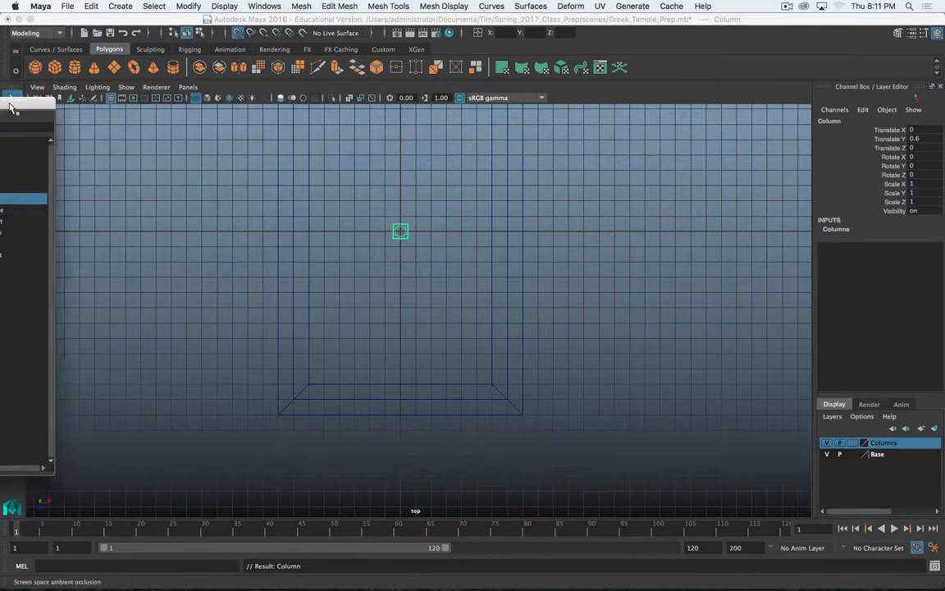
# - Move the Column group to the front corner of the temple base's upper step, at X 5 and Z 9
pyautogui.press('w')
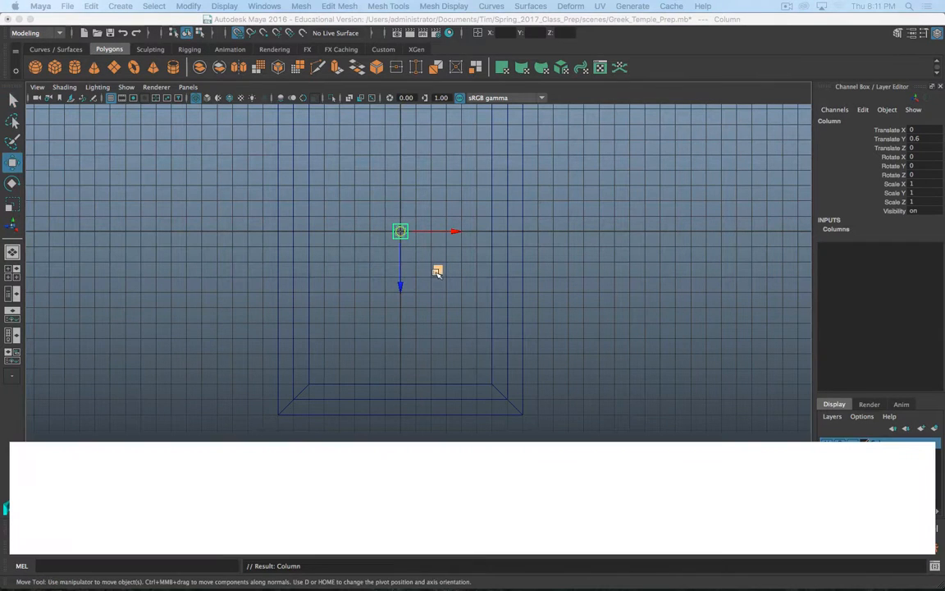
pyautogui.moveTo(437, 272); pyautogui.dragTo(514, 407, button='middle')
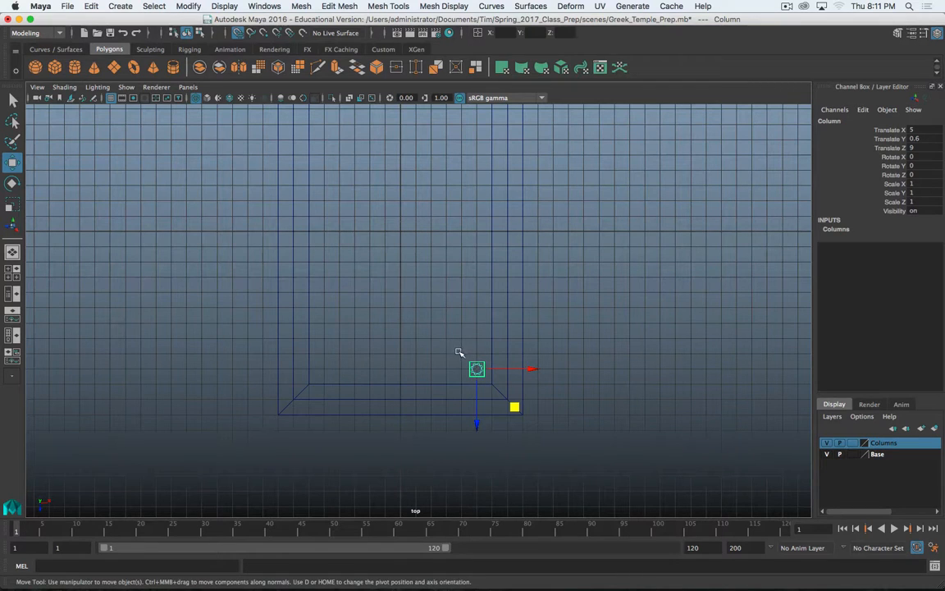
pyautogui.scroll(5, 457, 377)
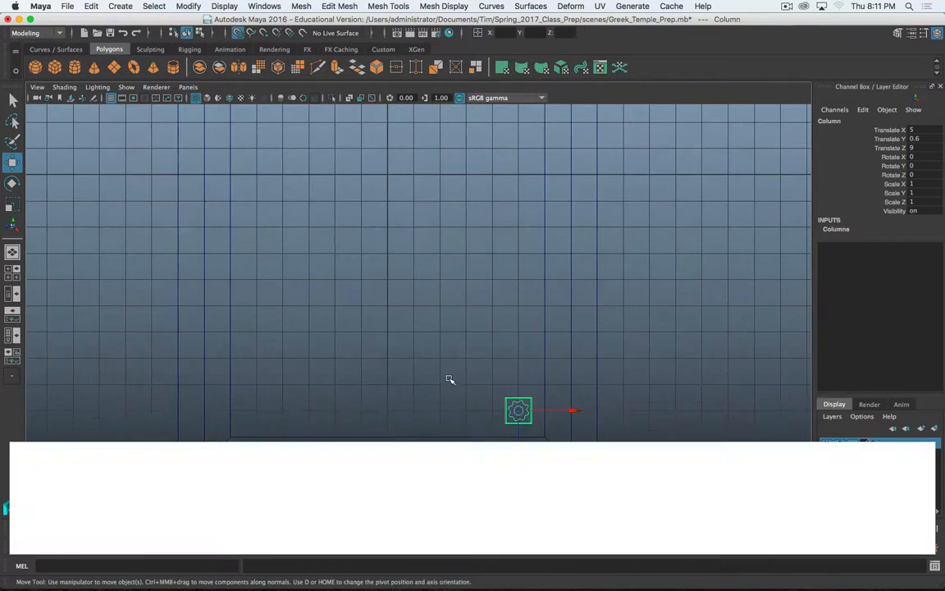
# - Return to the perspective view and reset the Duplicate Special options for the Column group to their defaults
pyautogui.keyDown('alt'); pyautogui.moveTo(450, 379); pyautogui.dragTo(498, 287, button='middle'); pyautogui.keyUp('alt')
pyautogui.scroll(2, 498, 287)
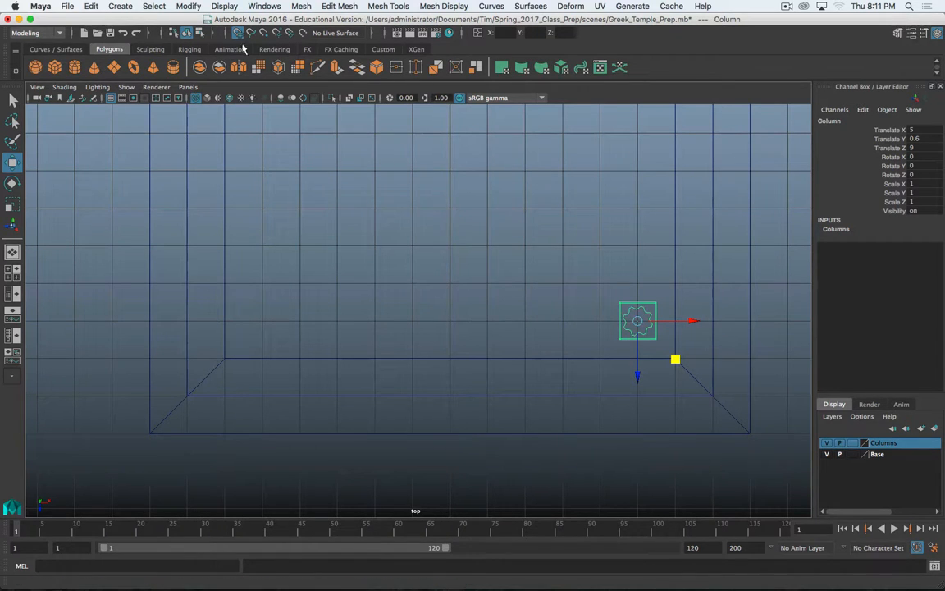
pyautogui.press('space')
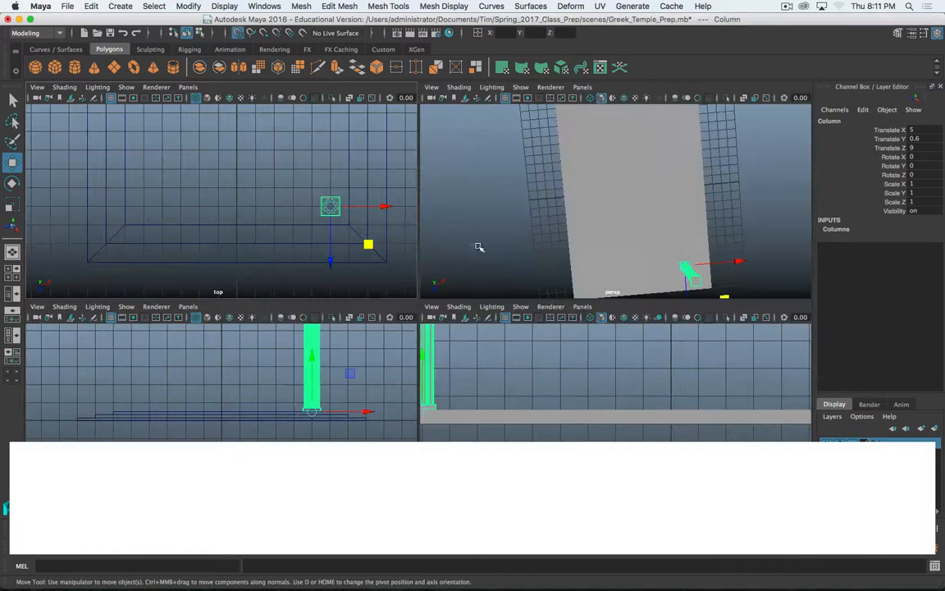
pyautogui.press('space')
pyautogui.keyDown('alt'); pyautogui.moveTo(542, 276); pyautogui.dragTo(582, 196); pyautogui.keyUp('alt')
pyautogui.keyDown('alt'); pyautogui.moveTo(372, 284); pyautogui.dragTo(458, 289, button='middle'); pyautogui.keyUp('alt')
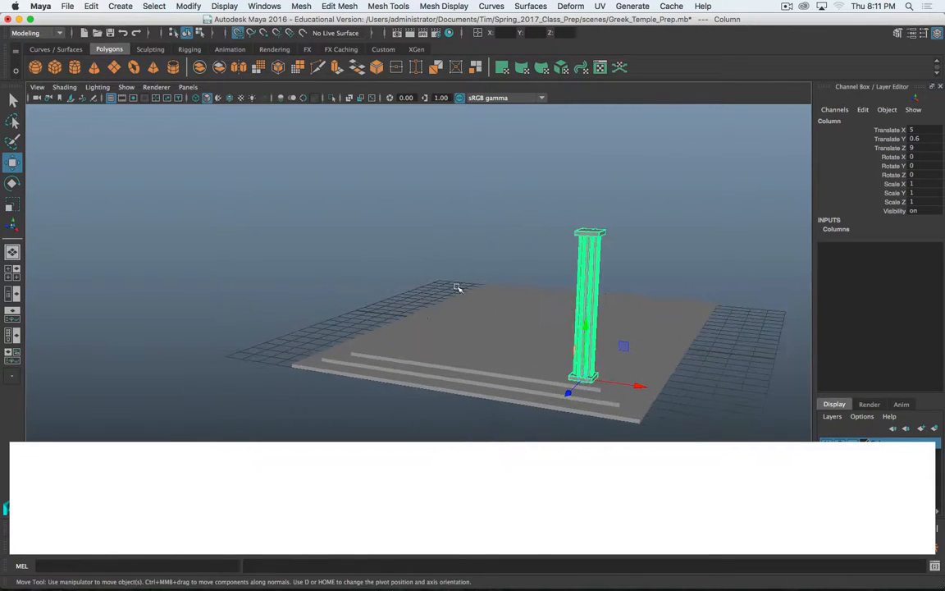
pyautogui.click(91, 6)
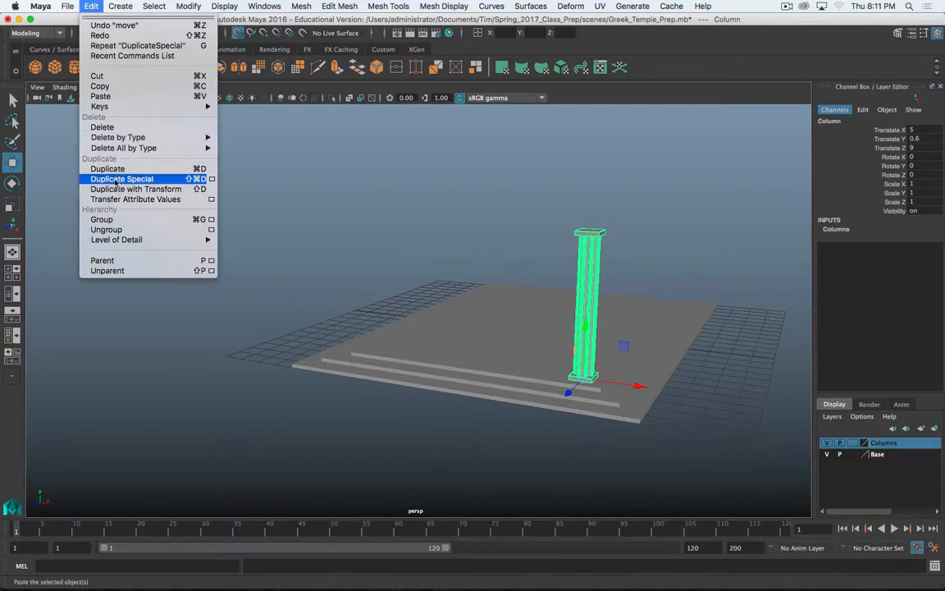
pyautogui.click(193, 178)
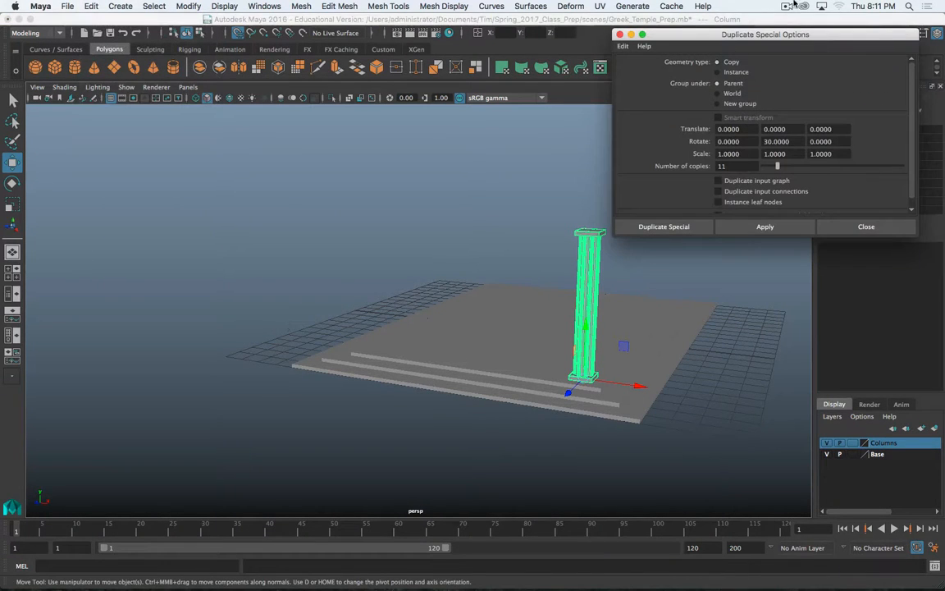
pyautogui.moveTo(796, 33); pyautogui.dragTo(284, 112)
pyautogui.moveTo(407, 316); pyautogui.dragTo(449, 373)
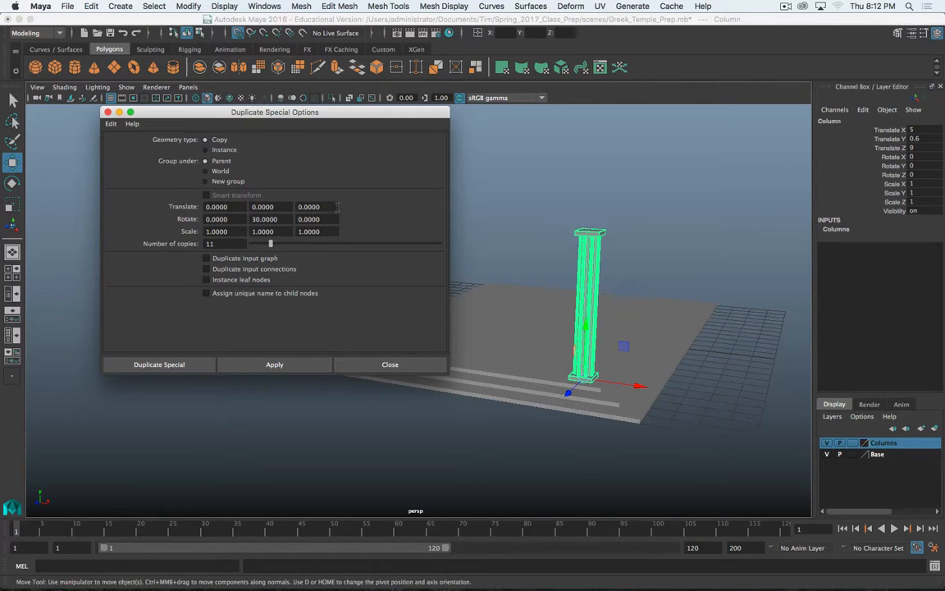
pyautogui.click(111, 123)
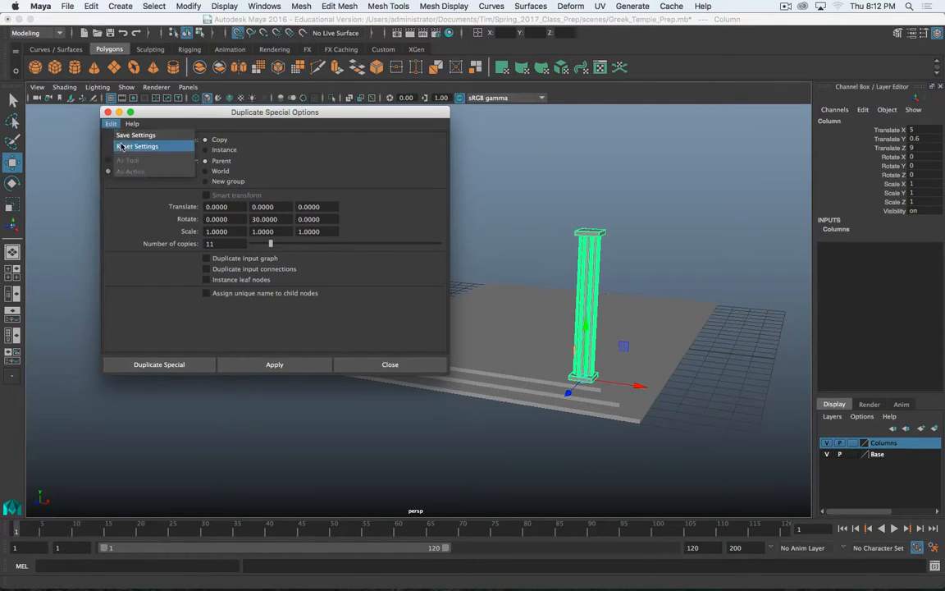
pyautogui.click(121, 146)
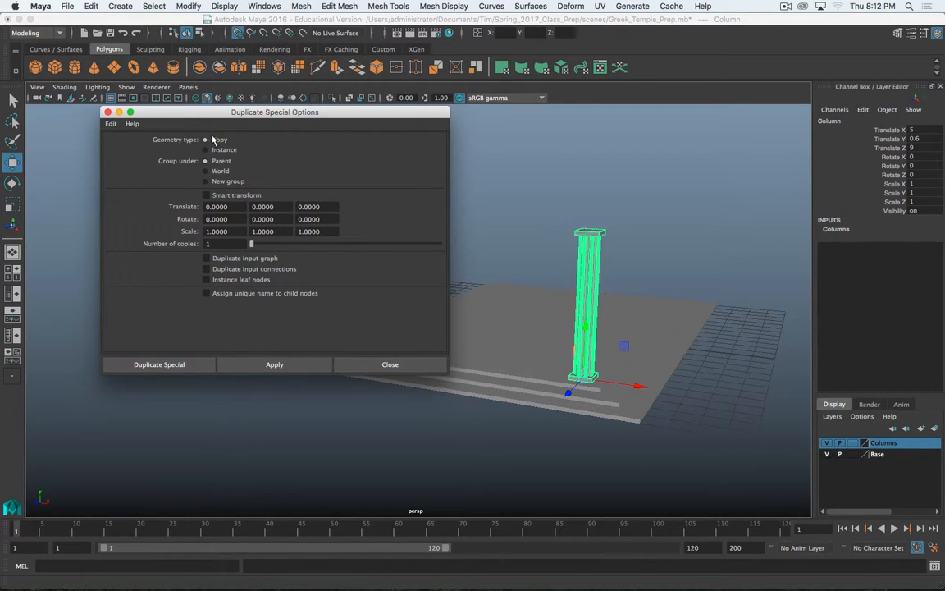
# - Duplicate the column into a new group as 5 copies, each offset -2 in X, using Duplicate Special
pyautogui.click(206, 182)
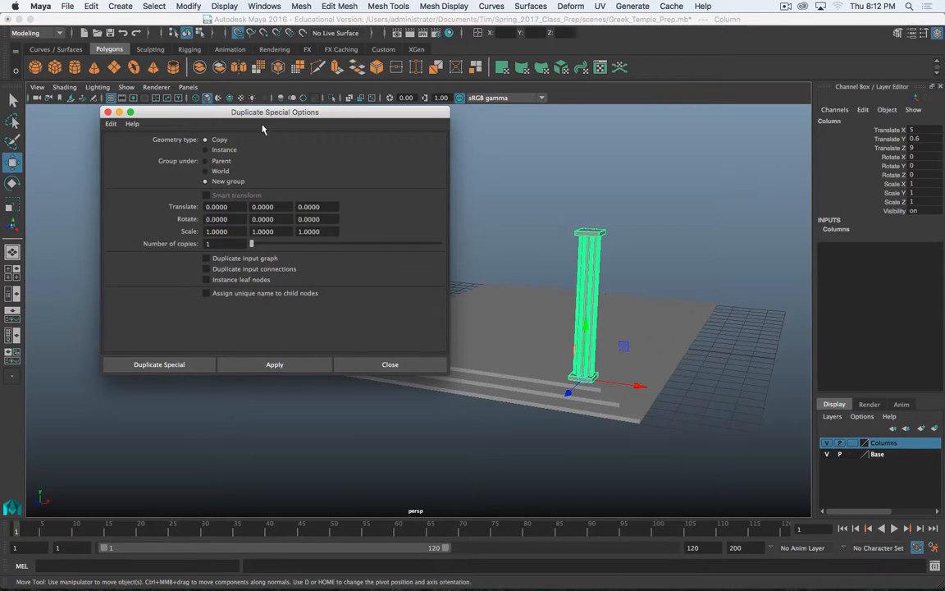
pyautogui.moveTo(263, 114); pyautogui.dragTo(287, 84)
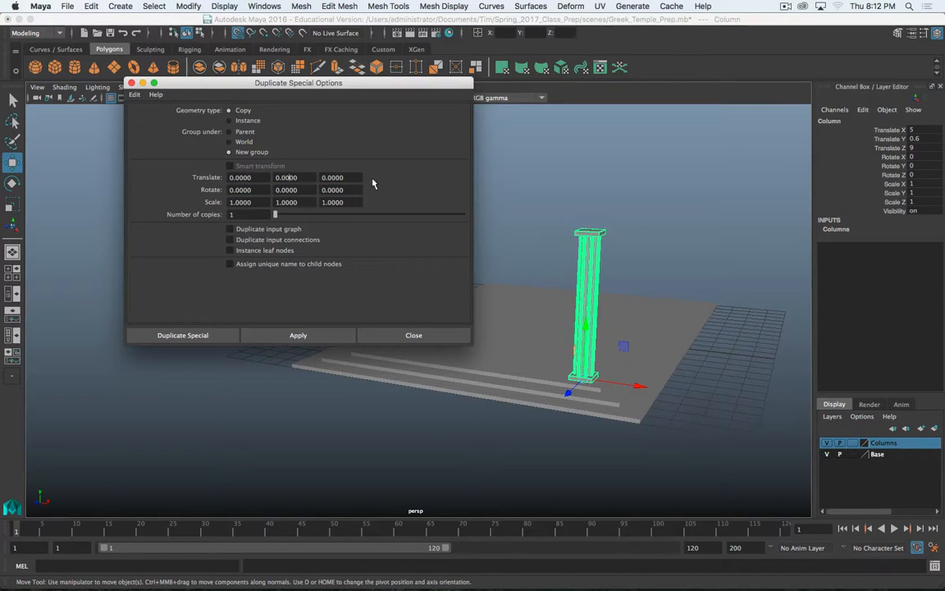
pyautogui.doubleClick(251, 178)
pyautogui.write('-2')
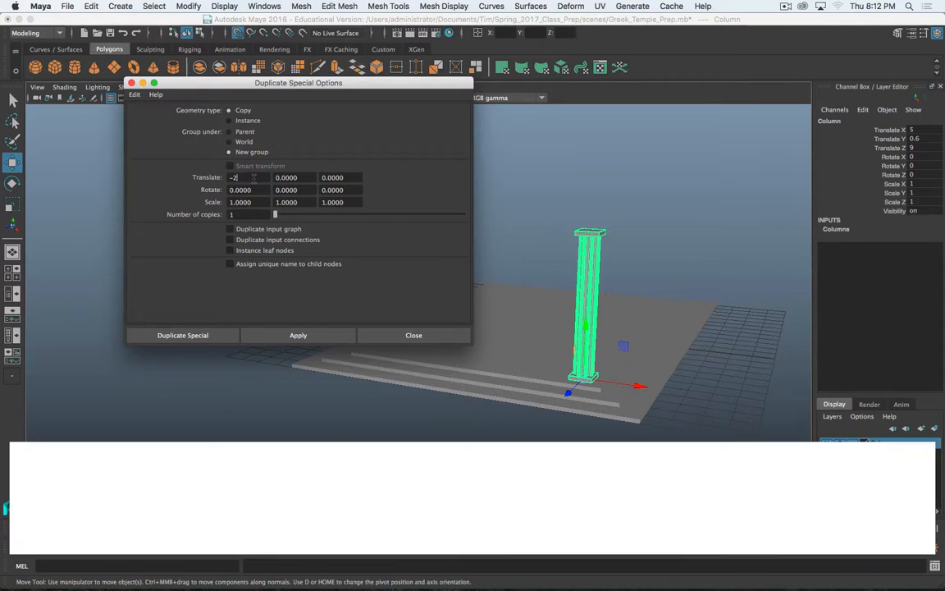
pyautogui.press('Return')
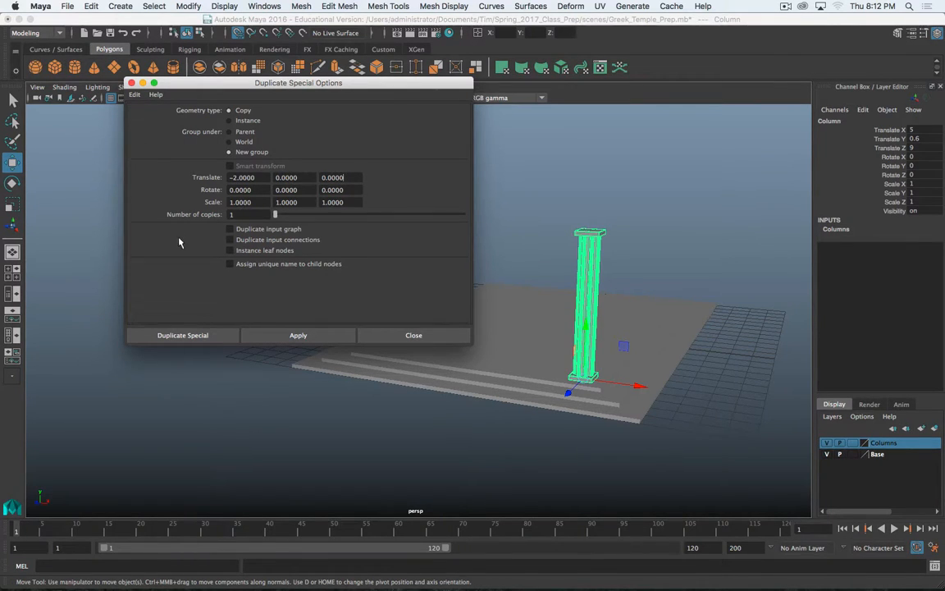
pyautogui.write('5')
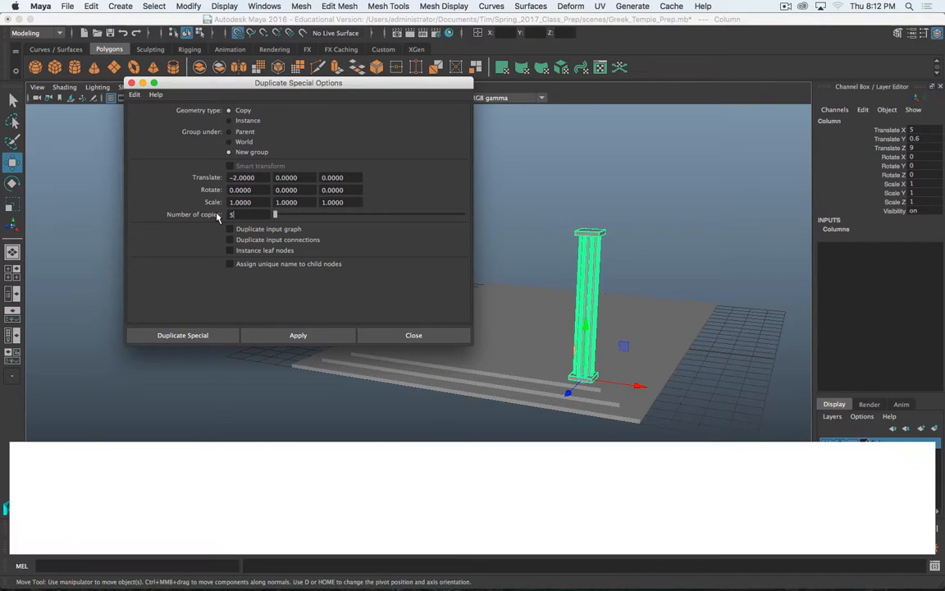
pyautogui.click(182, 336)
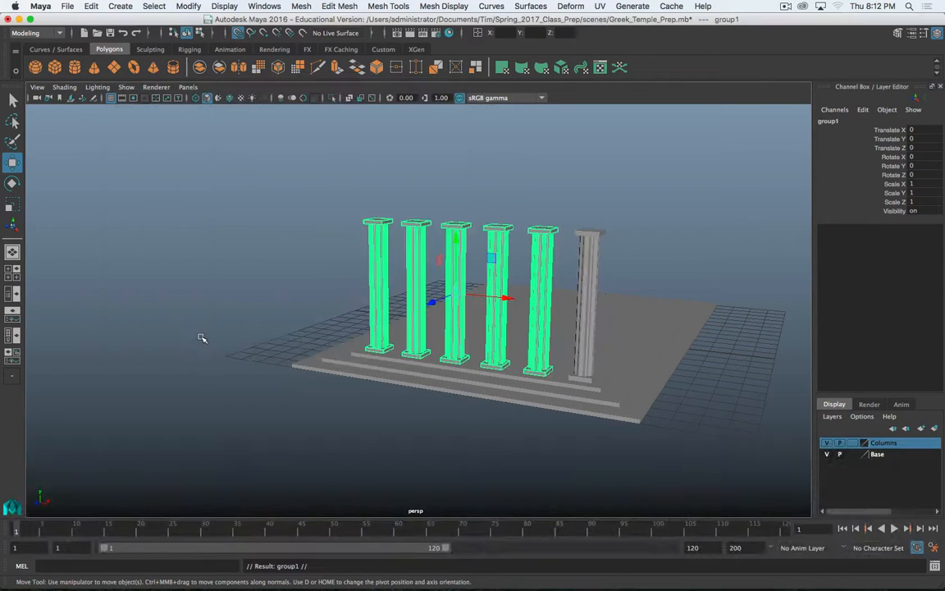
# - Examine the copied columns and their new group in the Outliner, expanding group1 and selecting its members
pyautogui.keyDown('alt'); pyautogui.moveTo(610, 253); pyautogui.dragTo(641, 298); pyautogui.keyUp('alt')
pyautogui.keyDown('alt'); pyautogui.moveTo(511, 347); pyautogui.dragTo(521, 341); pyautogui.keyUp('alt')
pyautogui.click(540, 317)
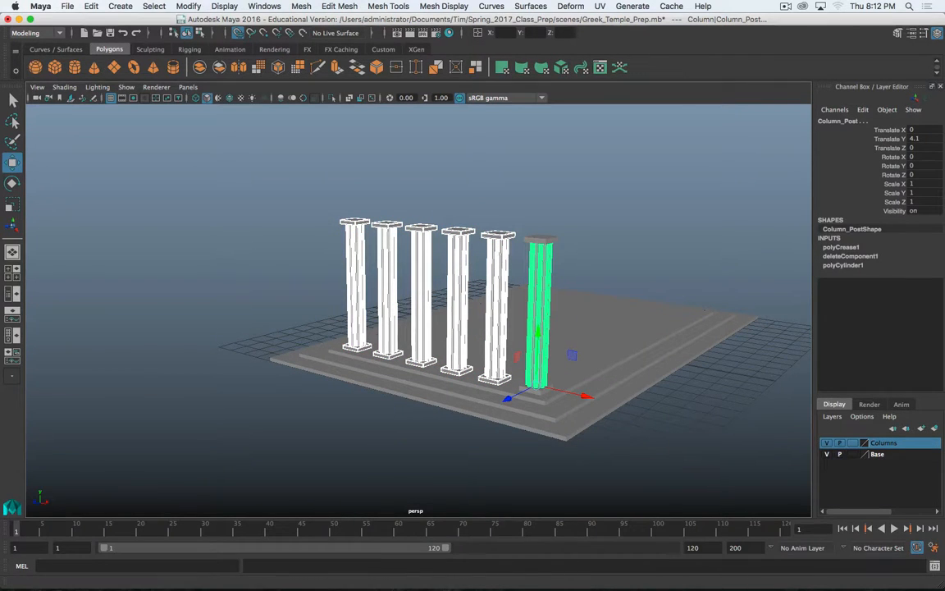
pyautogui.moveTo(0, 102); pyautogui.dragTo(204, 115)
pyautogui.click(148, 256)
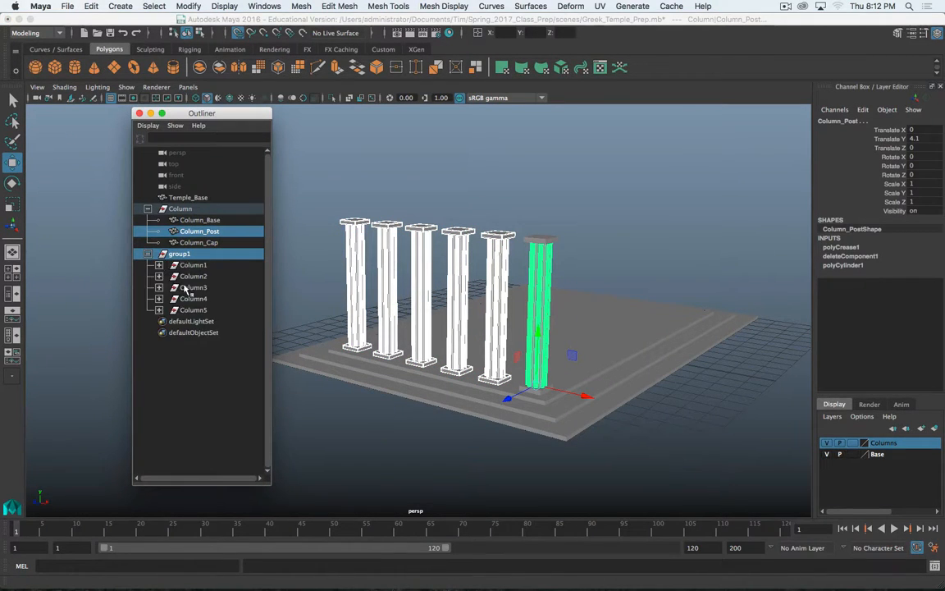
pyautogui.click(371, 291)
pyautogui.click(179, 253)
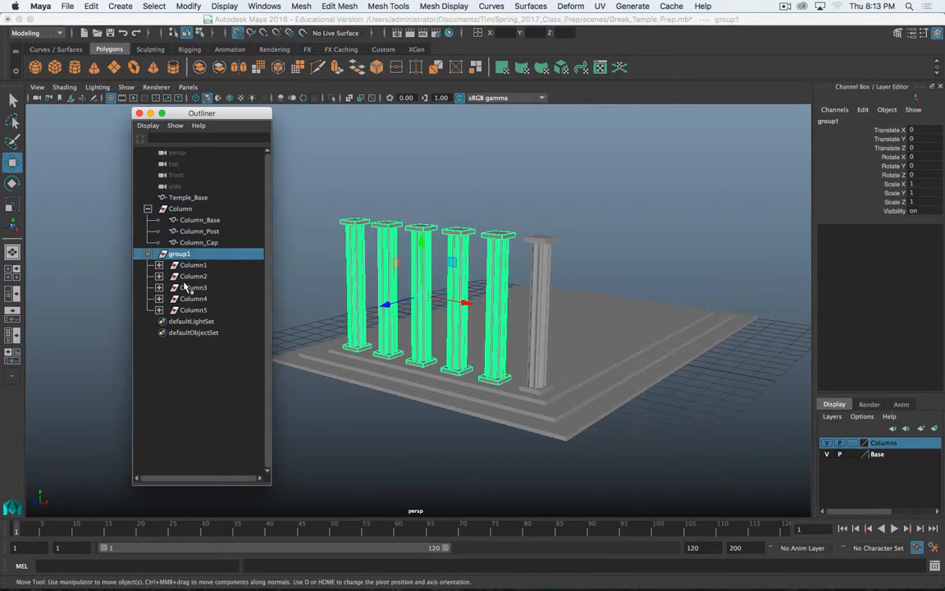
pyautogui.click(193, 265)
pyautogui.click(193, 308)
pyautogui.click(181, 254)
# - Move the original Column into group1 in the Outliner and select all six columns of the row
pyautogui.click(172, 209)
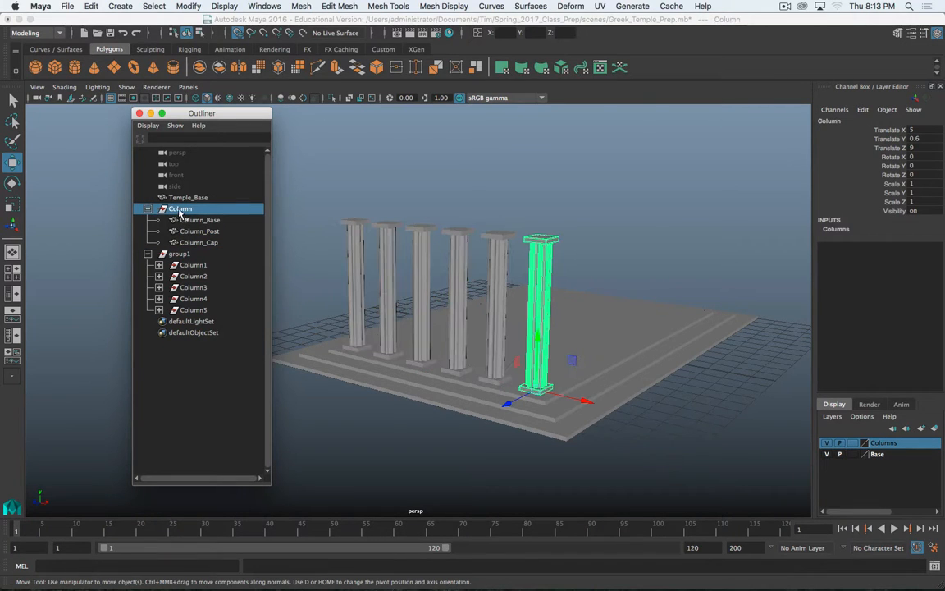
pyautogui.moveTo(181, 212); pyautogui.dragTo(178, 255, button='middle')
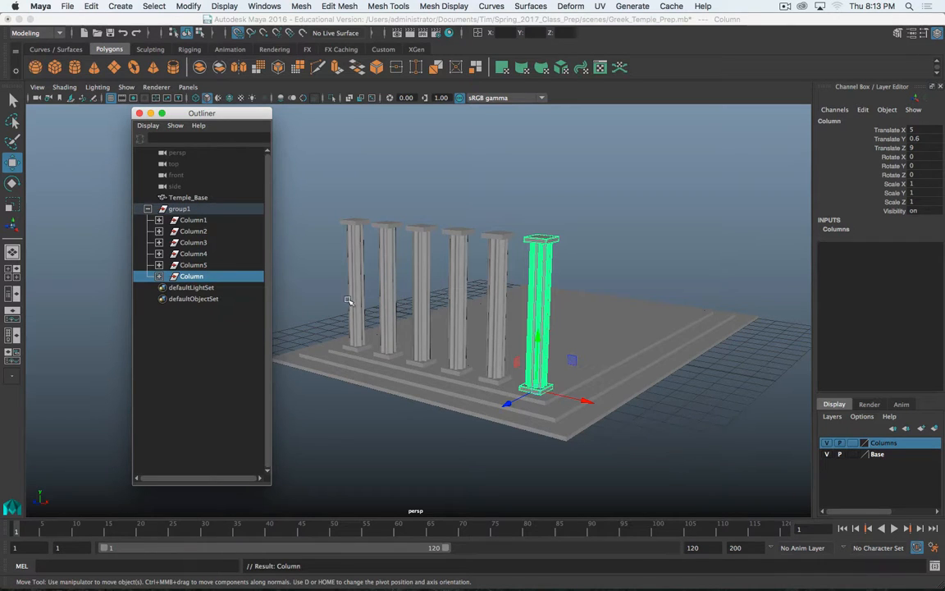
pyautogui.keyDown('shift'); pyautogui.click(189, 222); pyautogui.keyUp('shift')
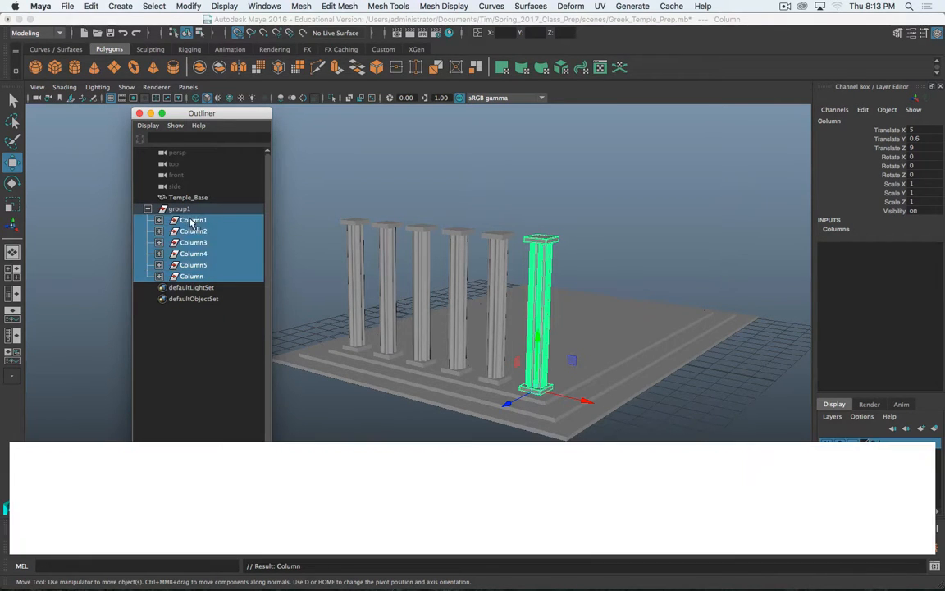
pyautogui.keyDown('alt'); pyautogui.moveTo(443, 287); pyautogui.dragTo(463, 328); pyautogui.keyUp('alt')
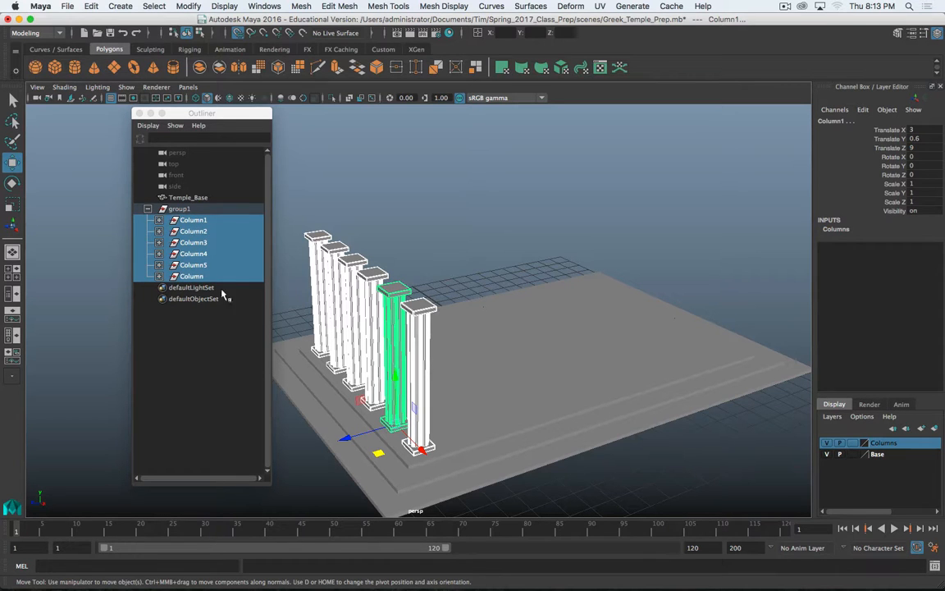
# - View the whole temple base and column row from the top, checking shaded display before returning to wireframe
pyautogui.keyDown('alt'); pyautogui.moveTo(475, 399); pyautogui.dragTo(513, 350); pyautogui.keyUp('alt')
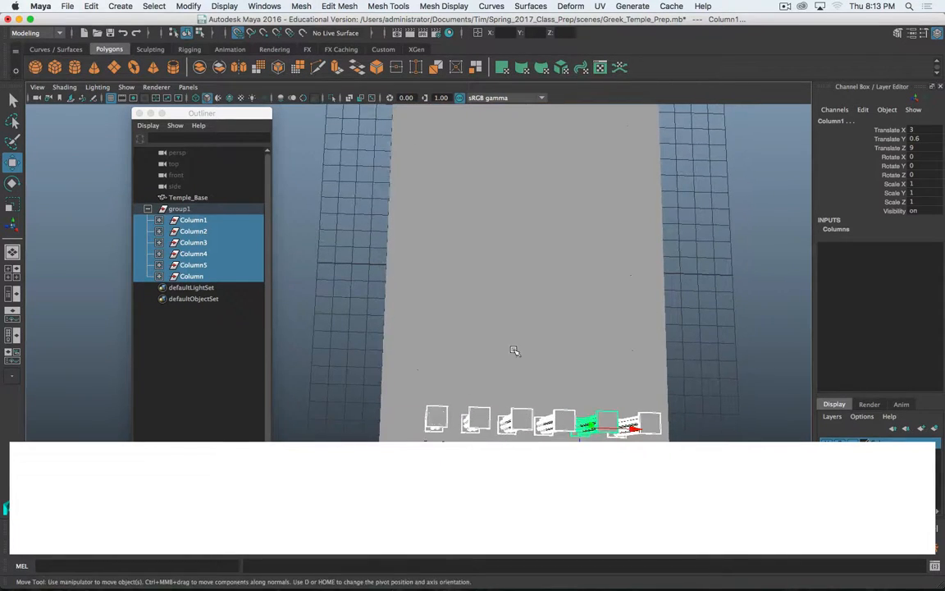
pyautogui.press('space')
pyautogui.press('space')
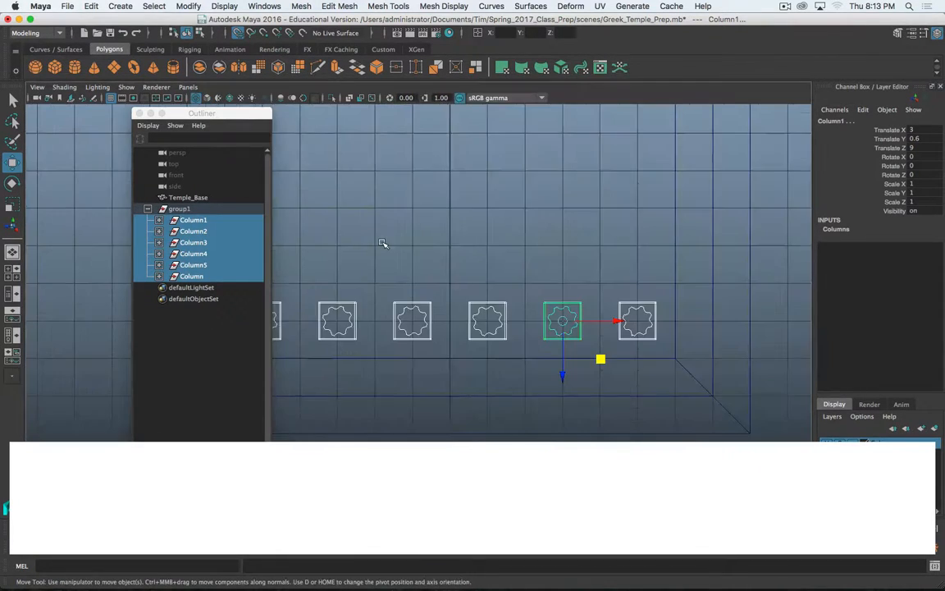
pyautogui.keyDown('alt'); pyautogui.moveTo(419, 269); pyautogui.dragTo(485, 359, button='right'); pyautogui.keyUp('alt')
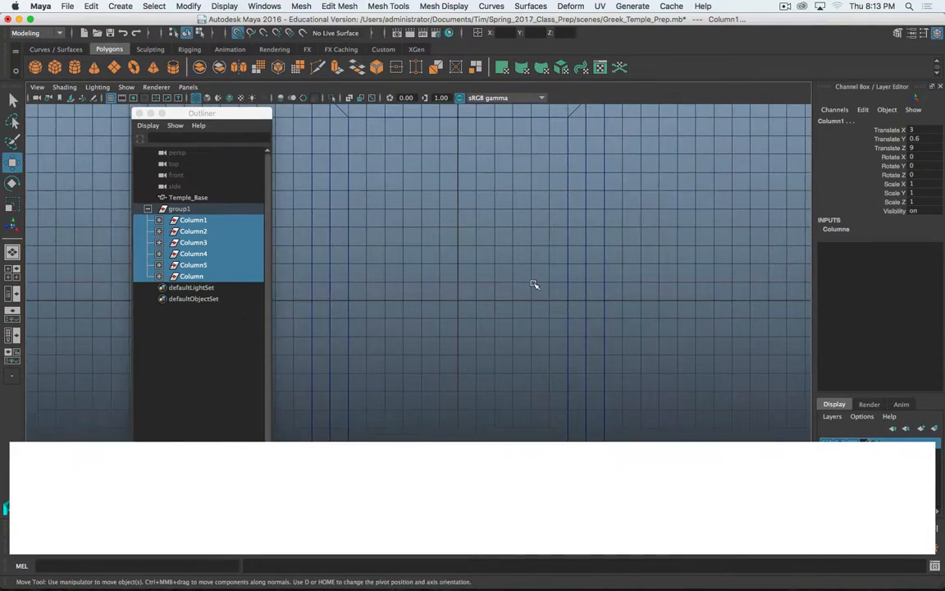
pyautogui.scroll(-3, 533, 283)
pyautogui.scroll(2, 533, 283)
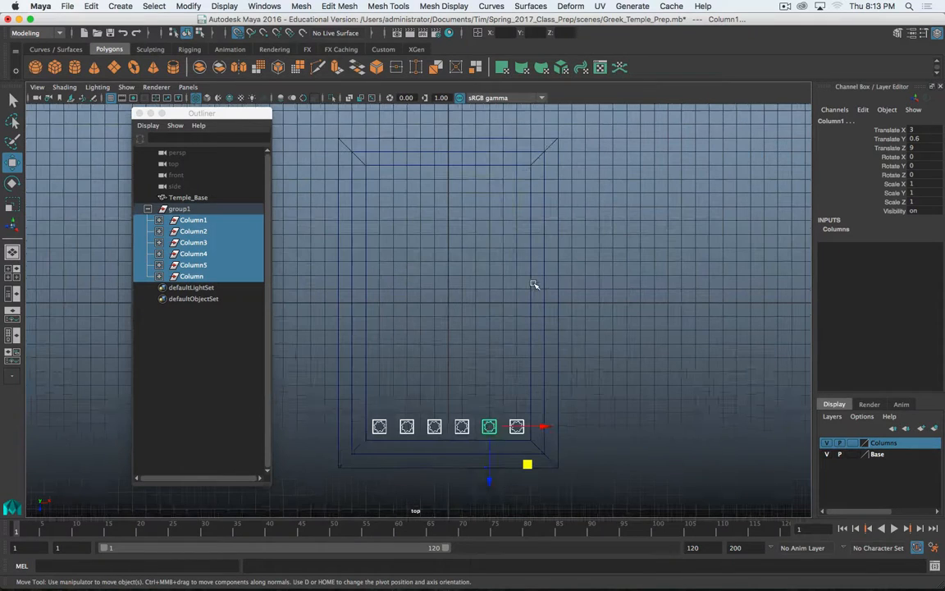
pyautogui.press('5')
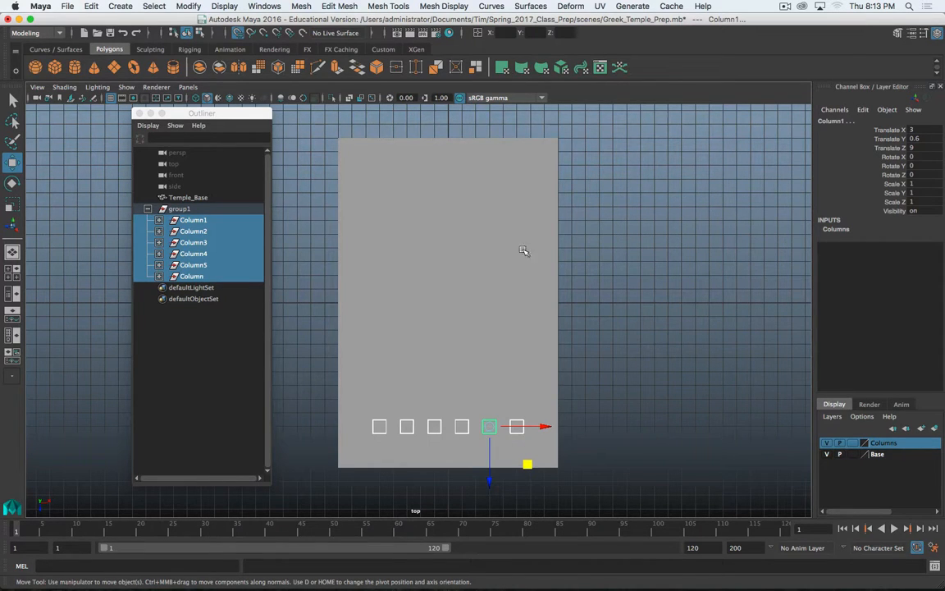
pyautogui.press('1')
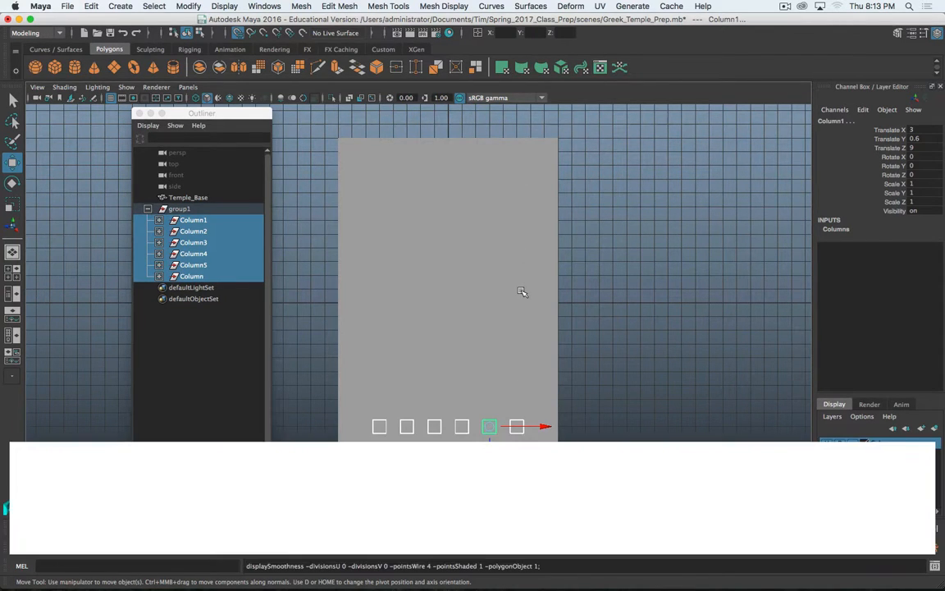
pyautogui.press('4')
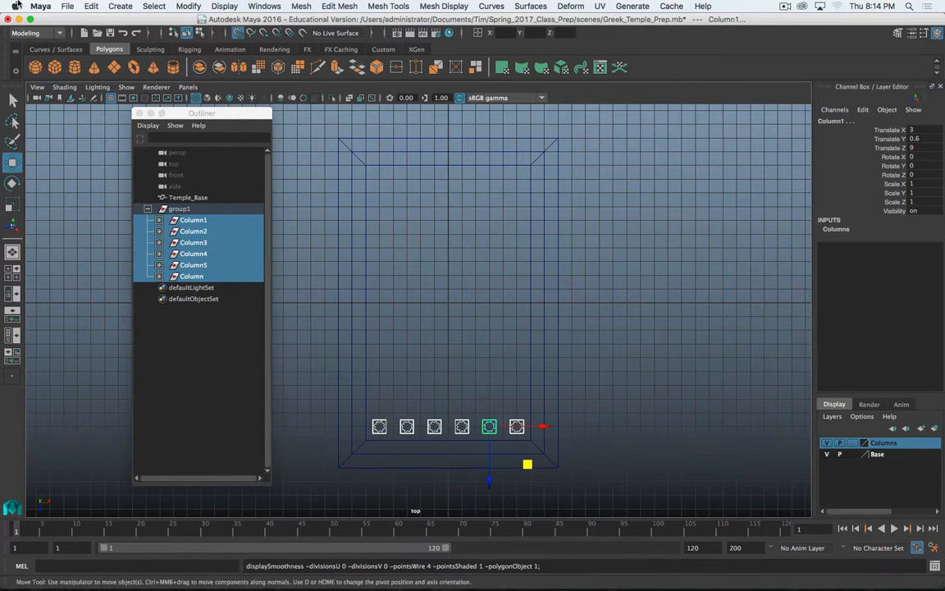
# - Duplicate the selected row of columns 9 times into a new group with Duplicate Special, translating 0 in X and -2 in Z
pyautogui.click(91, 5)
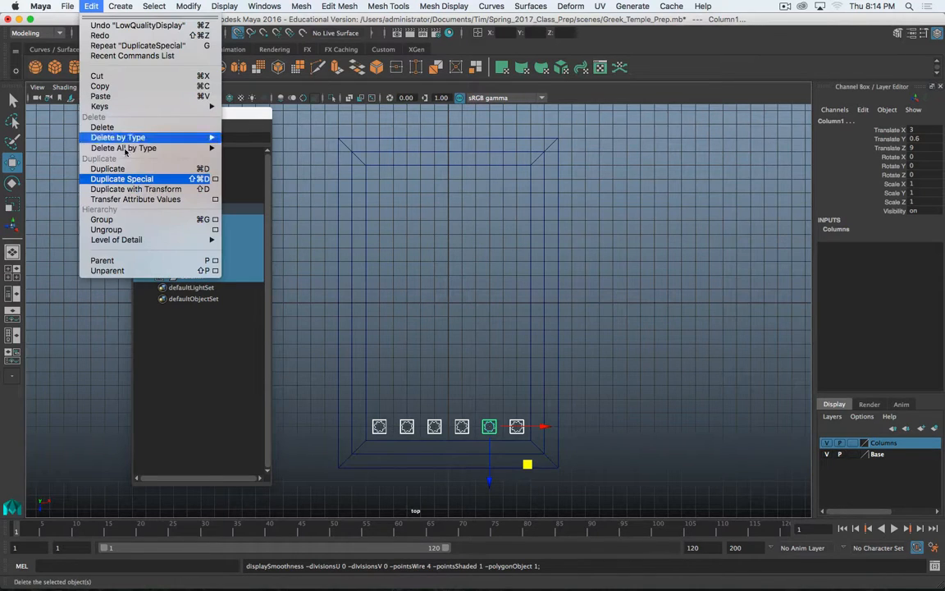
pyautogui.click(214, 179)
pyautogui.moveTo(259, 183); pyautogui.dragTo(204, 175)
pyautogui.write('0')
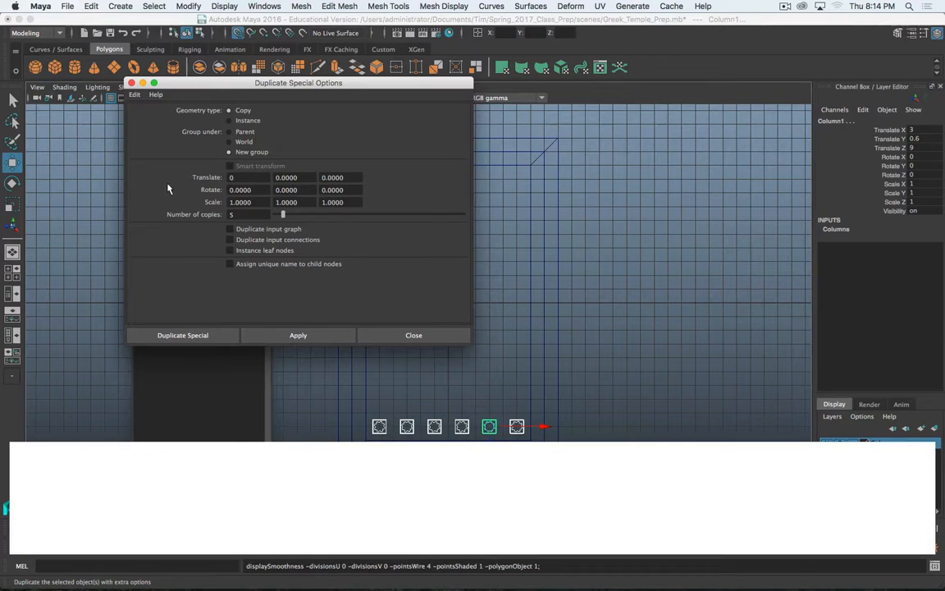
pyautogui.moveTo(350, 179); pyautogui.dragTo(315, 170)
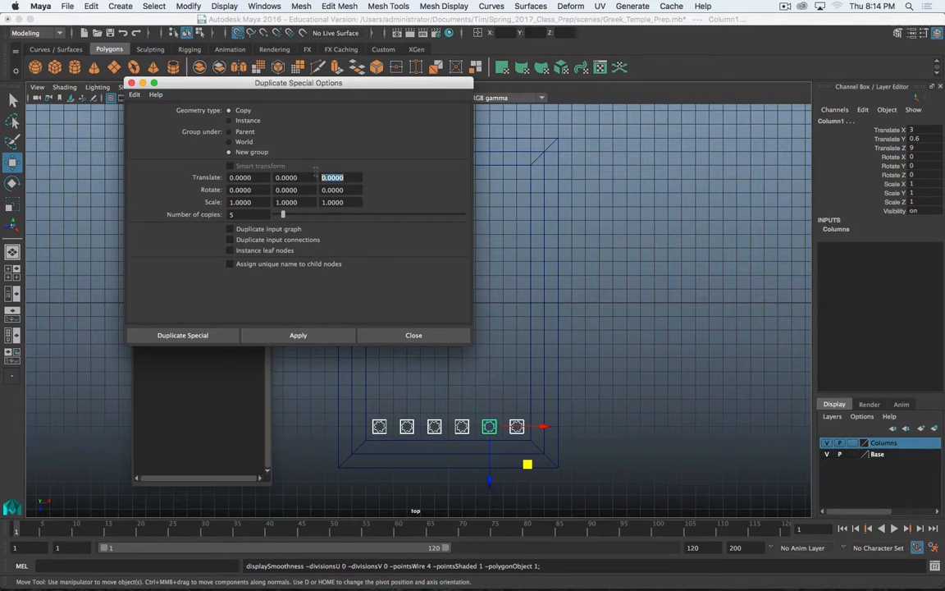
pyautogui.write('-2')
pyautogui.press('Tab')
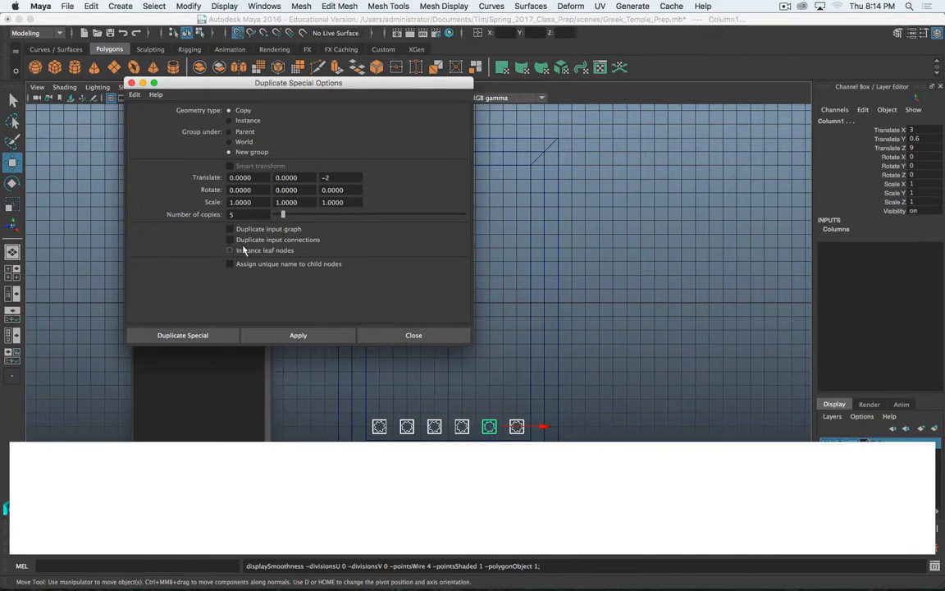
pyautogui.write('9')
pyautogui.click(206, 335)
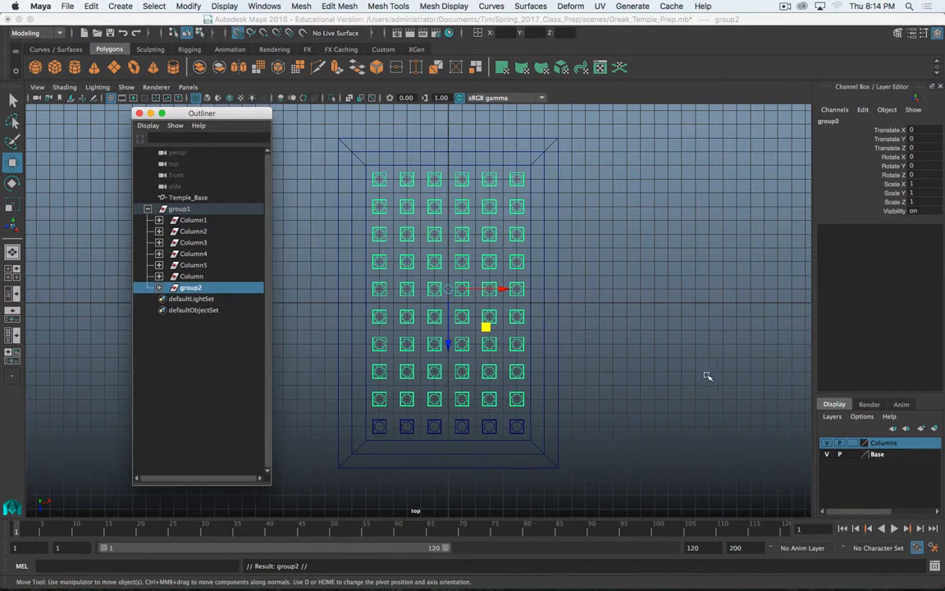
# - Close the Outliner, clear the selection and switch to the four-view layout
pyautogui.click(139, 113)
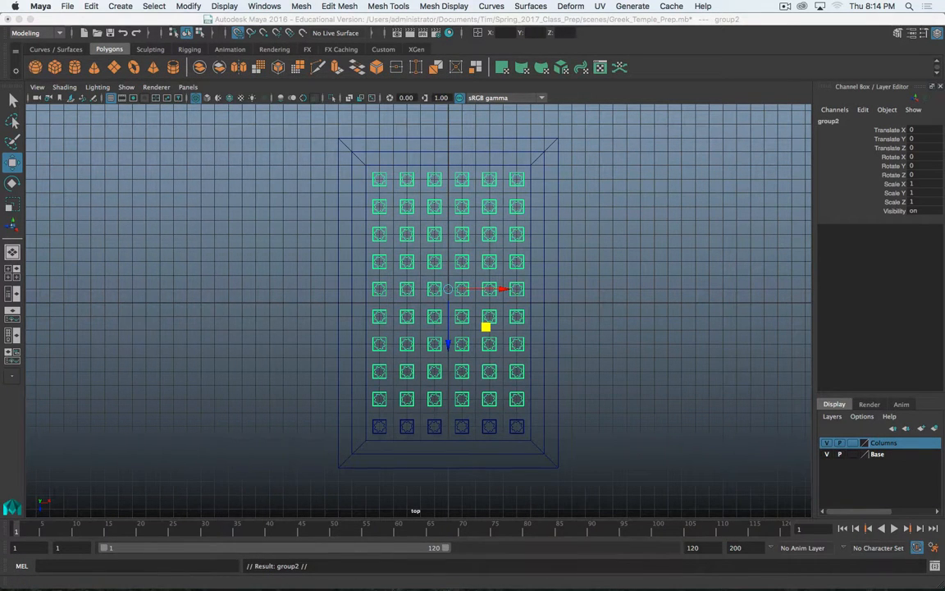
pyautogui.click(600, 290)
pyautogui.press('space')
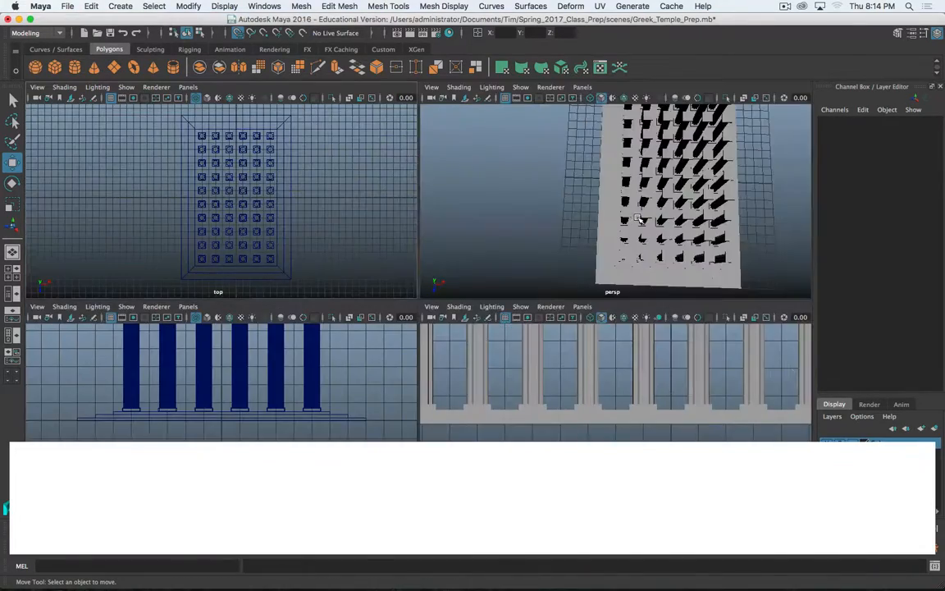
# - Examine the rows of columns on the temple base in the perspective view, at eye level between them and from above
pyautogui.press('space')
pyautogui.keyDown('alt'); pyautogui.moveTo(599, 290); pyautogui.dragTo(534, 181); pyautogui.keyUp('alt')
pyautogui.scroll(6, 520, 263)
pyautogui.scroll(2, 520, 263)
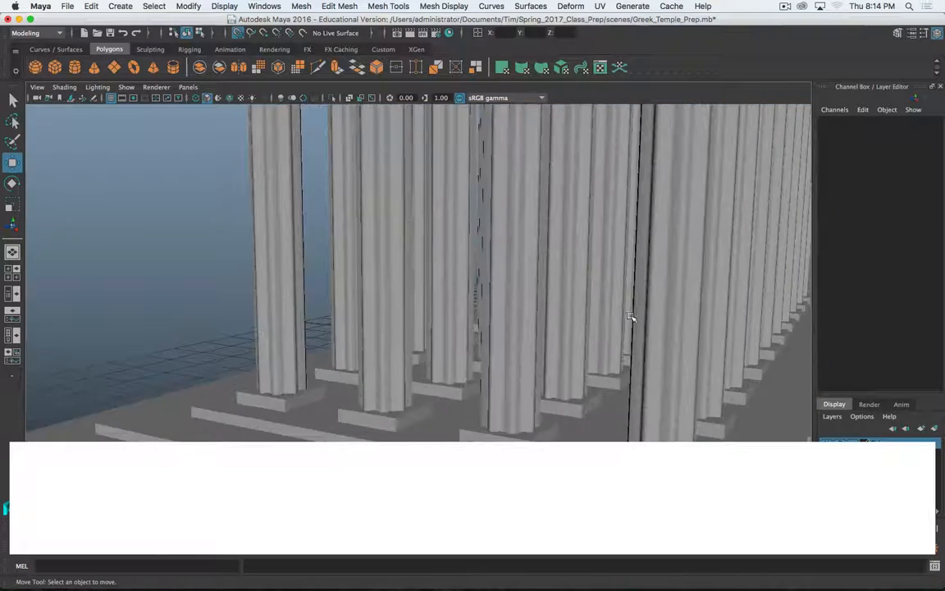
pyautogui.keyDown('alt'); pyautogui.moveTo(633, 319); pyautogui.dragTo(406, 284, button='middle'); pyautogui.keyUp('alt')
pyautogui.moveTo(405, 285)
pyautogui.keyDown('alt'); pyautogui.mouseDown()
pyautogui.moveTo(427, 294)
pyautogui.moveTo(417, 296)
pyautogui.mouseUp(); pyautogui.keyUp('alt')
pyautogui.scroll(5, 415, 282)
pyautogui.keyDown('alt'); pyautogui.moveTo(527, 335); pyautogui.dragTo(520, 226, button='right'); pyautogui.keyUp('alt')
pyautogui.keyDown('alt'); pyautogui.moveTo(520, 226); pyautogui.dragTo(525, 249); pyautogui.keyUp('alt')
pyautogui.press('a')
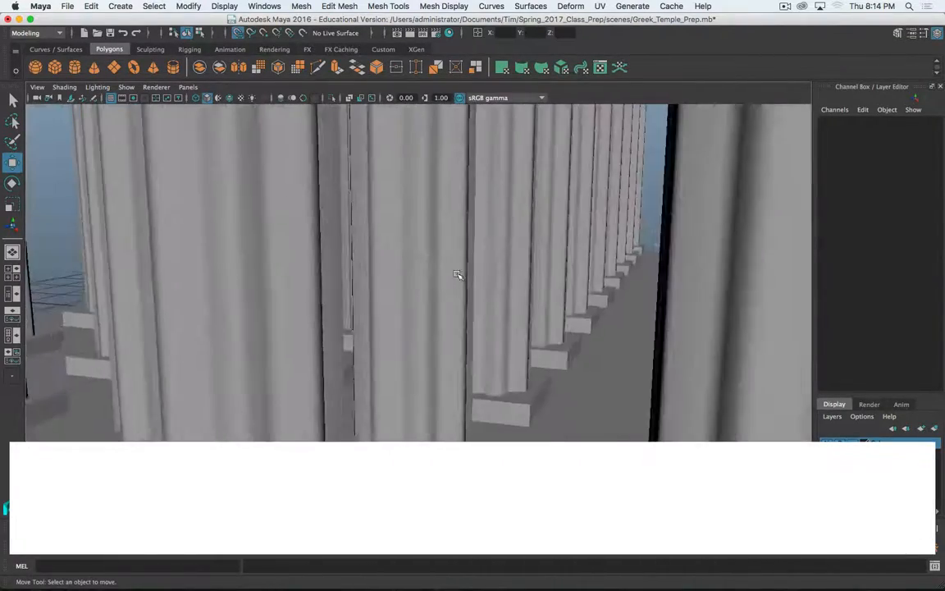
pyautogui.scroll(8, 453, 299)
pyautogui.keyDown('alt'); pyautogui.moveTo(483, 295); pyautogui.dragTo(468, 378, button='middle'); pyautogui.keyUp('alt')
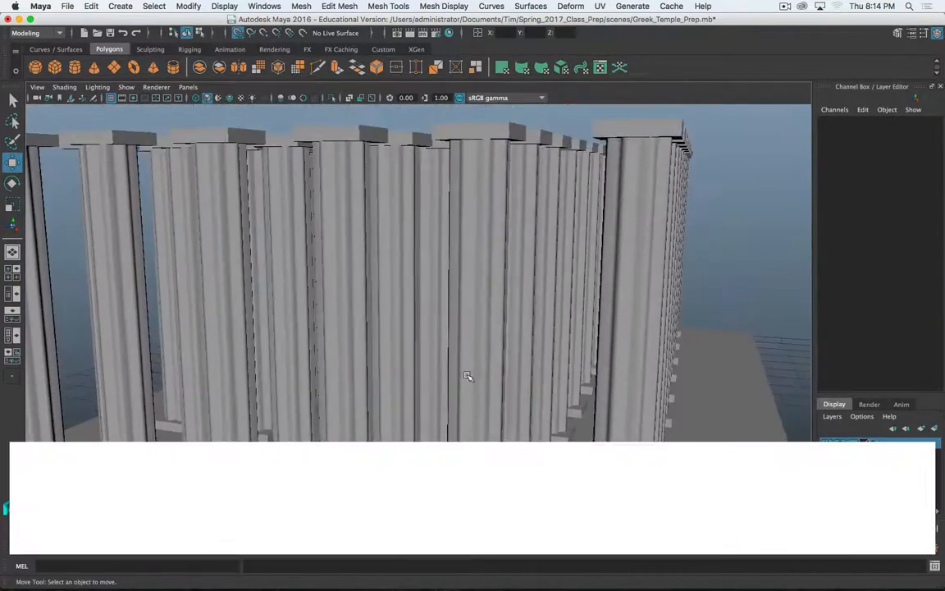
pyautogui.scroll(-8, 461, 377)
pyautogui.keyDown('alt'); pyautogui.moveTo(454, 378); pyautogui.dragTo(511, 373); pyautogui.keyUp('alt')
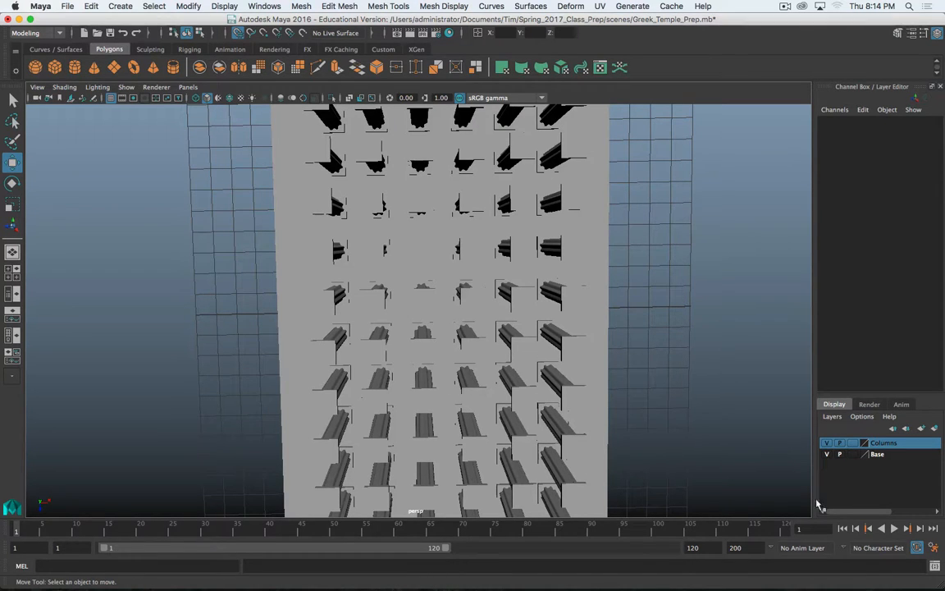
# - Hide the Base layer and delete the interior block of columns, four wide by six deep, leaving three full rows at the front
pyautogui.click(827, 455)
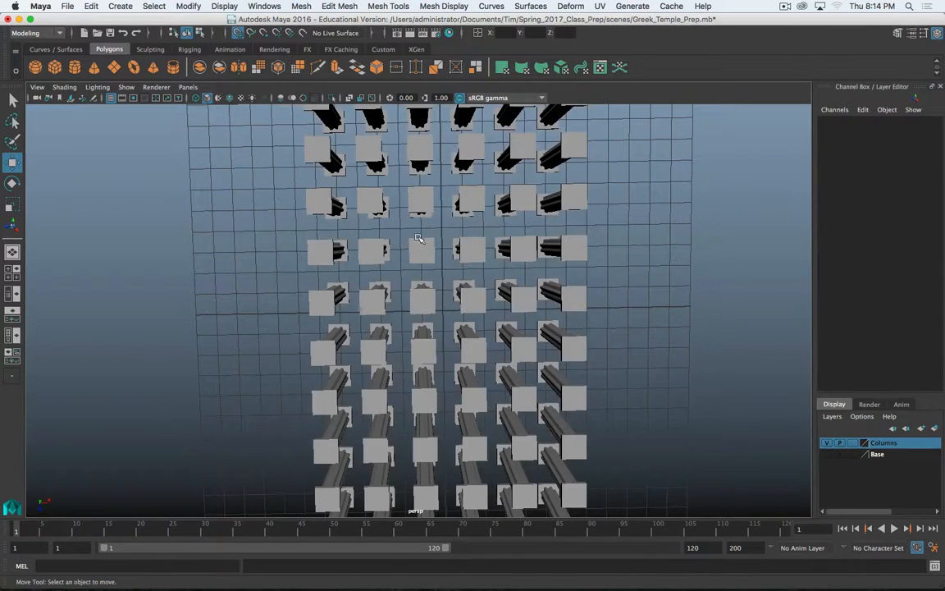
pyautogui.press('space')
pyautogui.press('space')
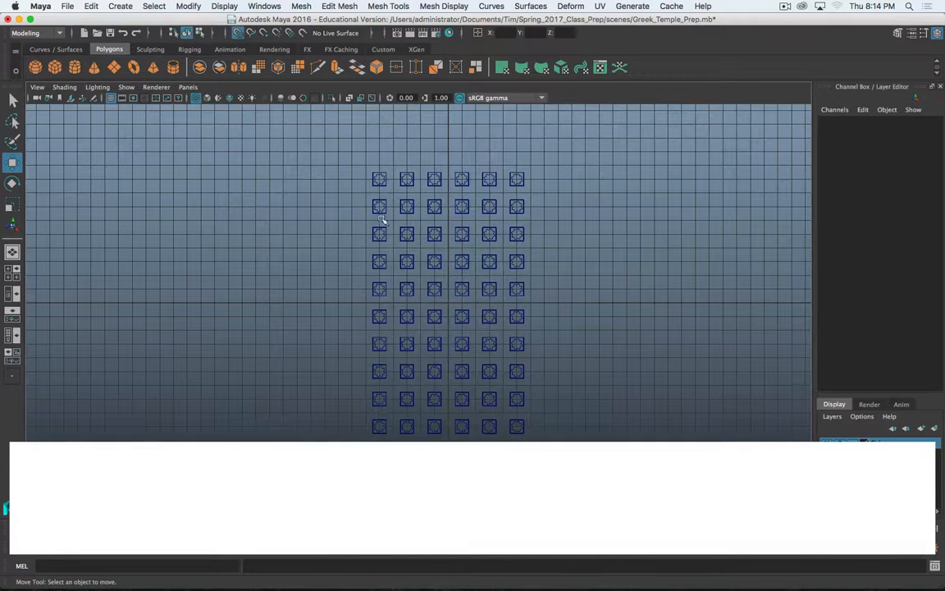
pyautogui.moveTo(402, 210); pyautogui.dragTo(509, 359)
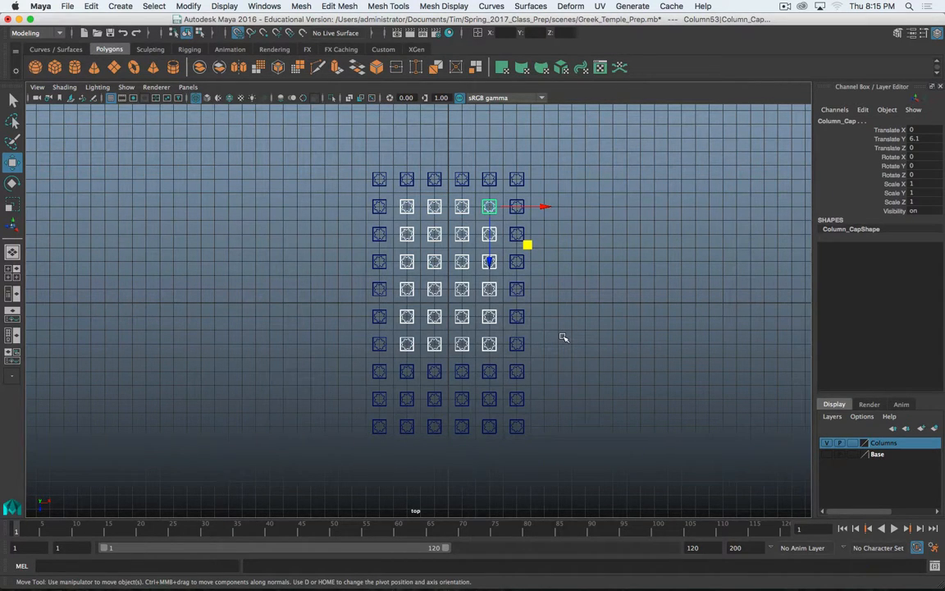
pyautogui.press('Delete')
pyautogui.press('space')
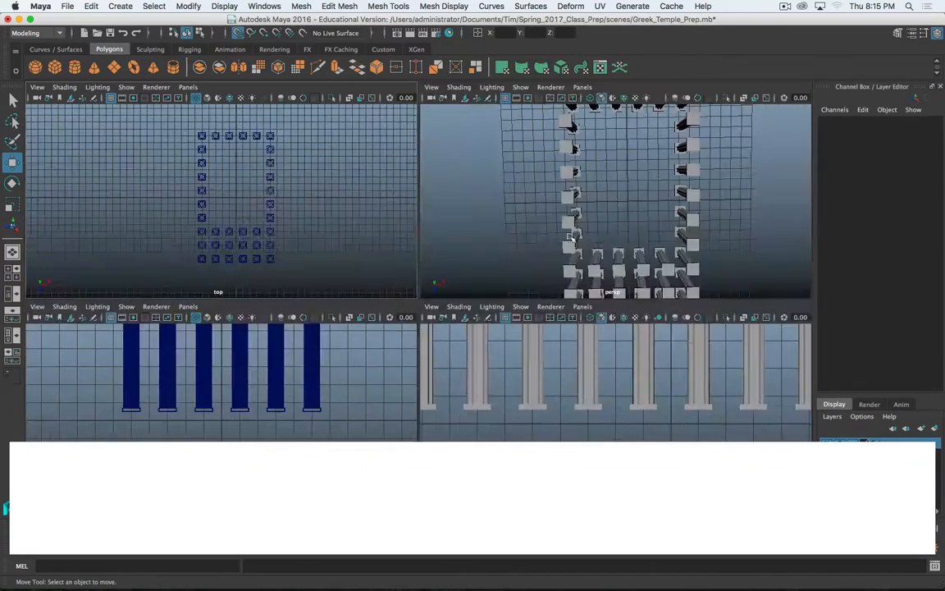
pyautogui.press('space')
pyautogui.keyDown('alt'); pyautogui.moveTo(394, 263); pyautogui.dragTo(446, 359); pyautogui.keyUp('alt')
# - Create a polygon cube and rename it Temple Room
pyautogui.click(433, 362)
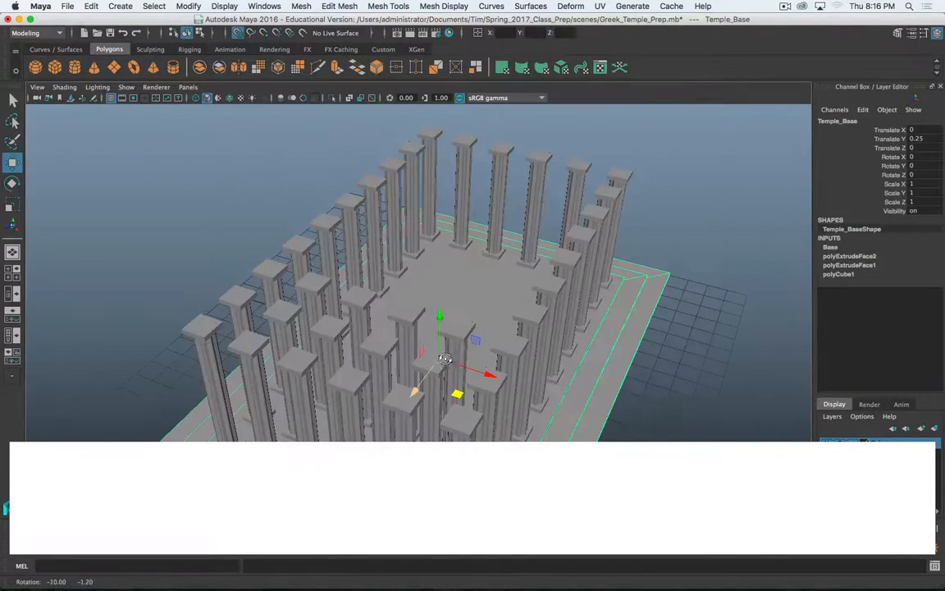
pyautogui.click(55, 68)
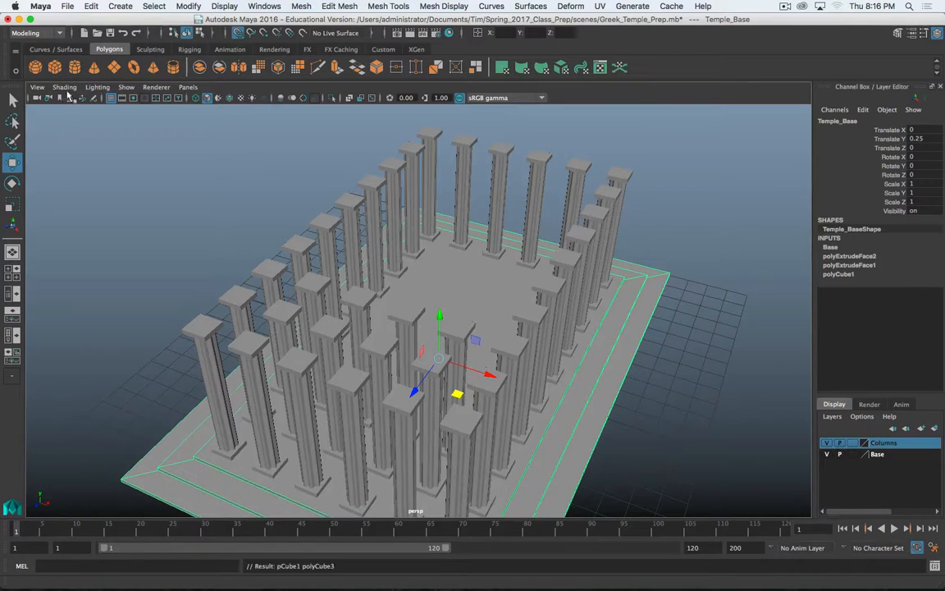
pyautogui.doubleClick(831, 121)
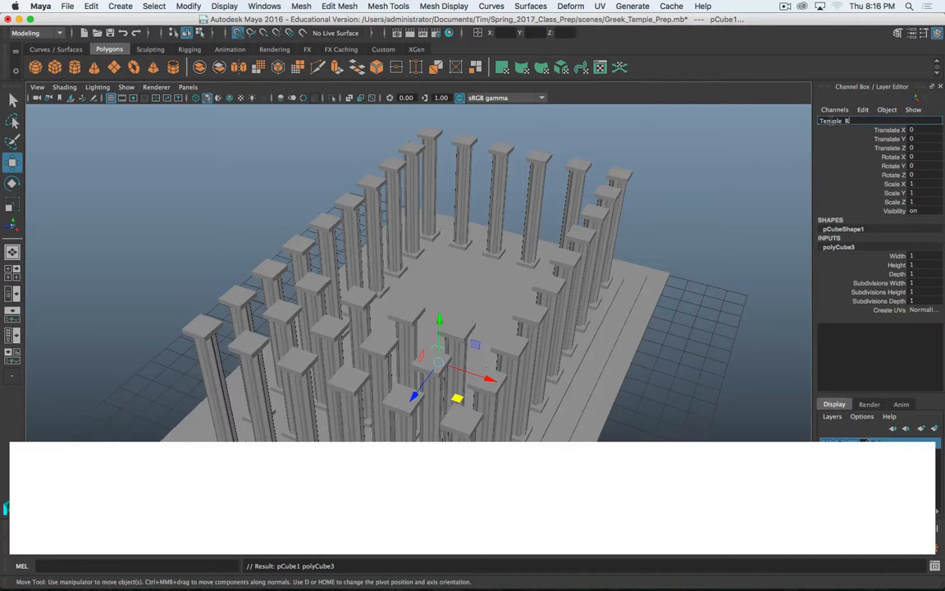
pyautogui.write('Temple Room')
pyautogui.press('Return')
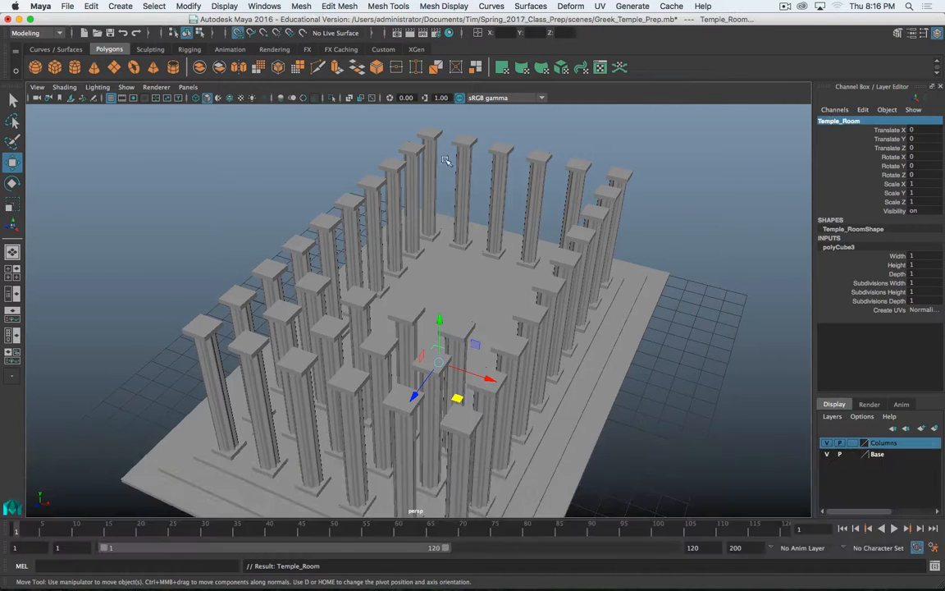
# - Move the Temple_Room cube up to Translate Y 1 so that it sits on the temple base
pyautogui.keyDown('alt'); pyautogui.moveTo(428, 310); pyautogui.dragTo(484, 315); pyautogui.keyUp('alt')
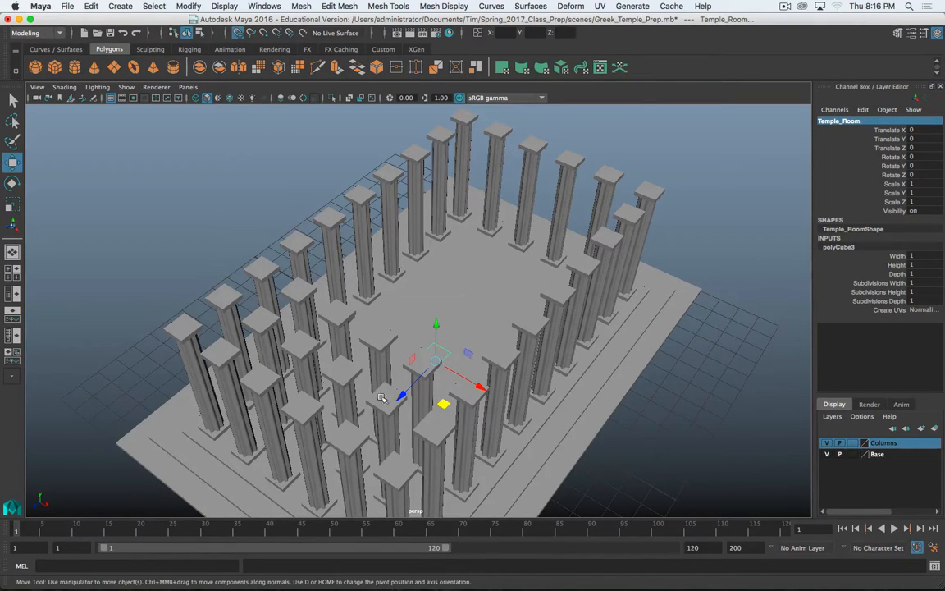
pyautogui.scroll(5, 396, 379)
pyautogui.keyDown('alt'); pyautogui.moveTo(432, 408); pyautogui.dragTo(400, 437); pyautogui.keyUp('alt')
pyautogui.press('r')
pyautogui.scroll(-5, 386, 430)
pyautogui.scroll(5, 401, 437)
pyautogui.press('w')
pyautogui.moveTo(450, 361); pyautogui.dragTo(443, 394)
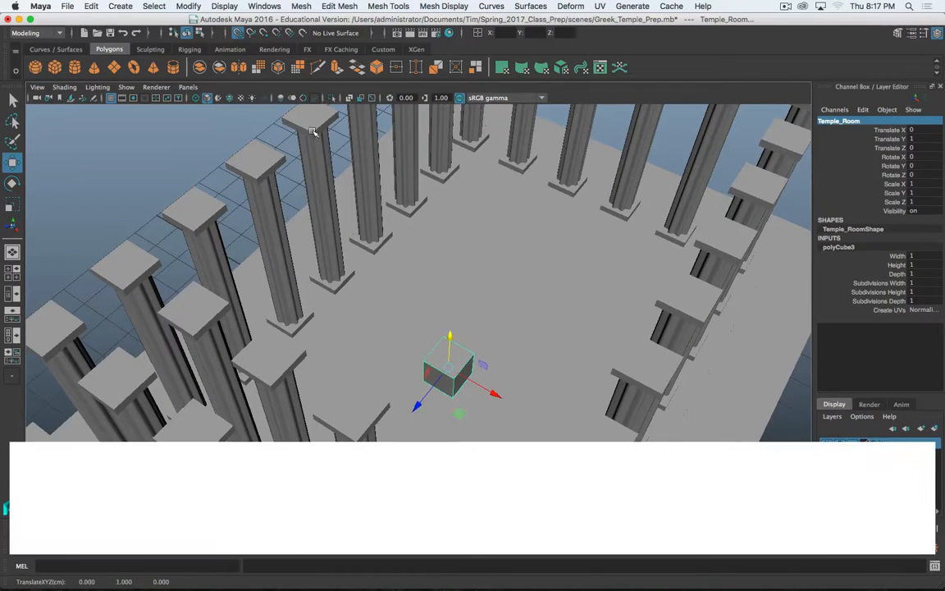
# - Stretch Temple_Room along the temple's length to about 7.57 in Z and move it back to about Translate Z -2.32
pyautogui.keyDown('alt'); pyautogui.moveTo(500, 358); pyautogui.dragTo(544, 316); pyautogui.keyUp('alt')
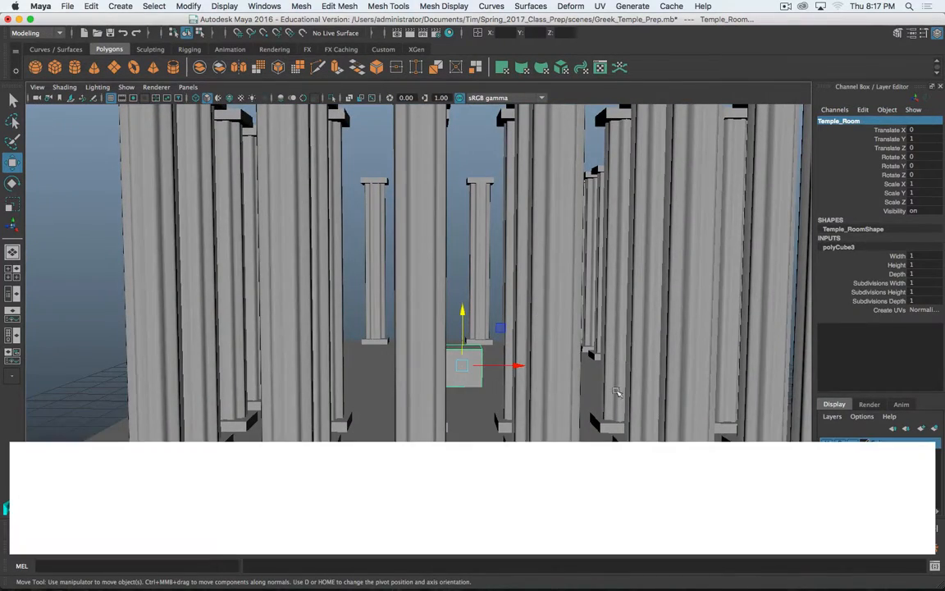
pyautogui.keyDown('alt'); pyautogui.moveTo(575, 393); pyautogui.dragTo(220, 412); pyautogui.keyUp('alt')
pyautogui.press('r')
pyautogui.keyDown('alt'); pyautogui.moveTo(586, 372); pyautogui.dragTo(440, 321); pyautogui.keyUp('alt')
pyautogui.moveTo(363, 340); pyautogui.dragTo(411, 347)
pyautogui.press('w')
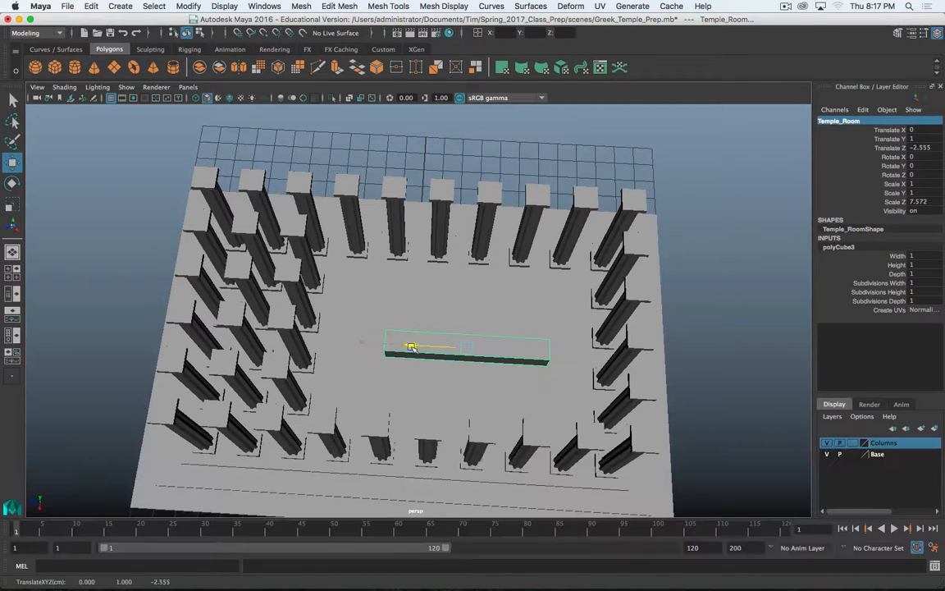
pyautogui.press('space')
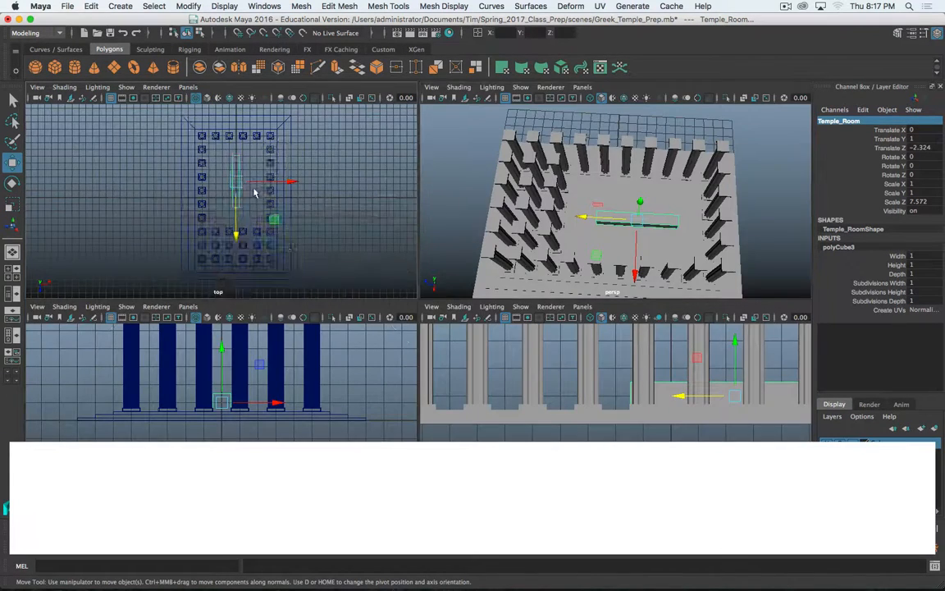
# - Scale Temple_Room in the top view to about 7.93 in X and 11.28 in Z to fill the cleared interior
pyautogui.press('space')
pyautogui.press('r')
pyautogui.scroll(3, 487, 307)
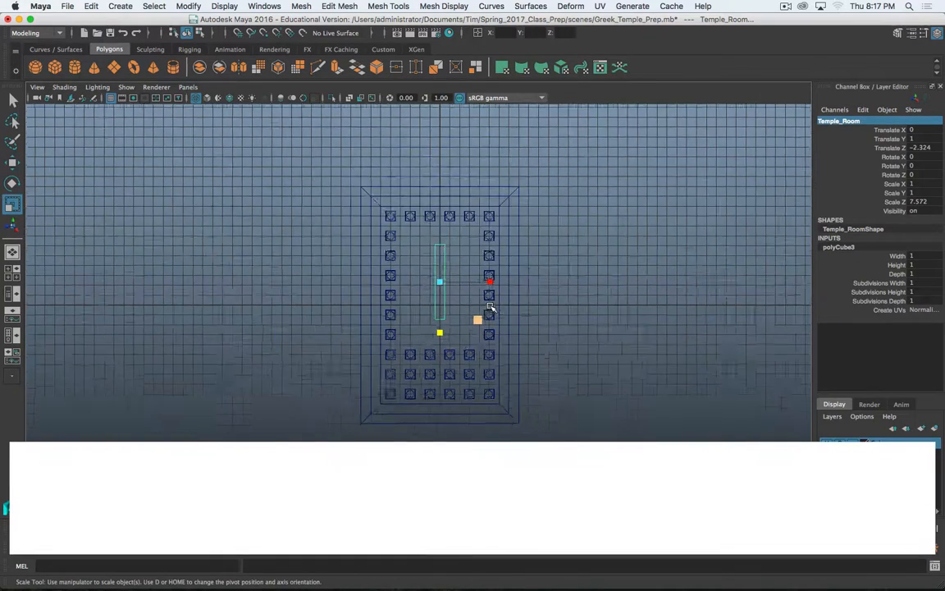
pyautogui.scroll(2, 491, 303)
pyautogui.moveTo(517, 251); pyautogui.dragTo(613, 249)
pyautogui.moveTo(518, 247); pyautogui.dragTo(537, 256)
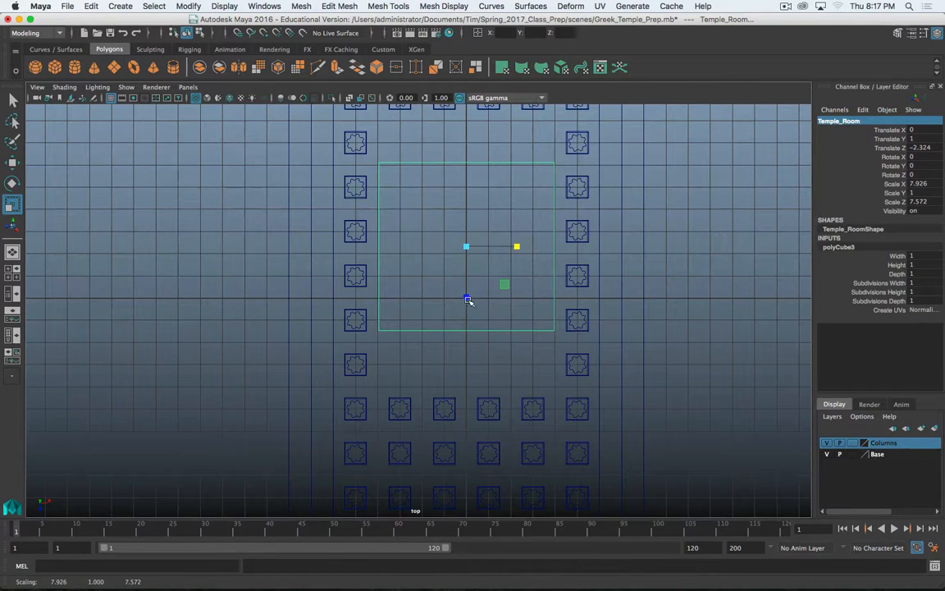
pyautogui.moveTo(468, 301); pyautogui.dragTo(466, 323)
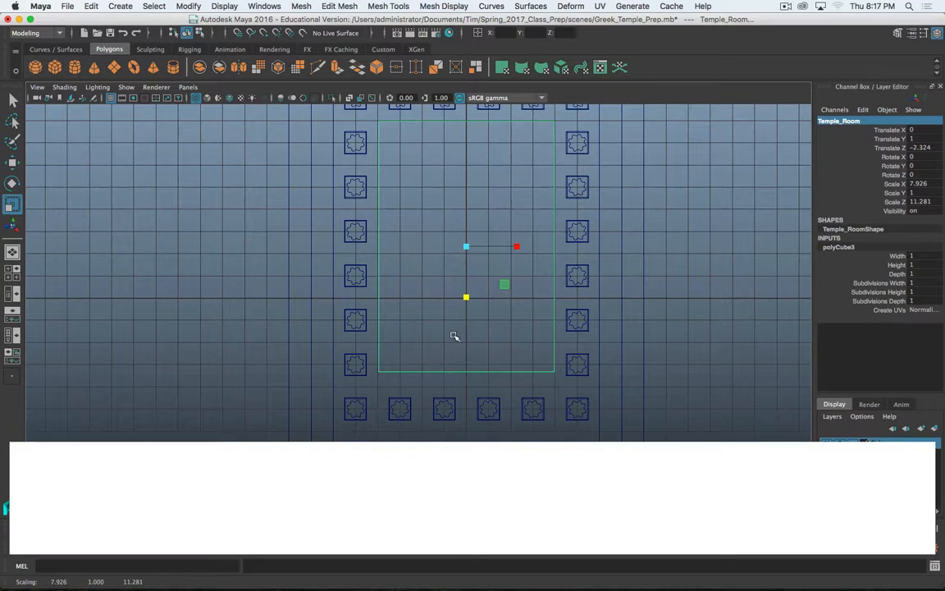
# - Raise Temple_Room slightly in the front view, to about Translate Y 1.09
pyautogui.press('space')
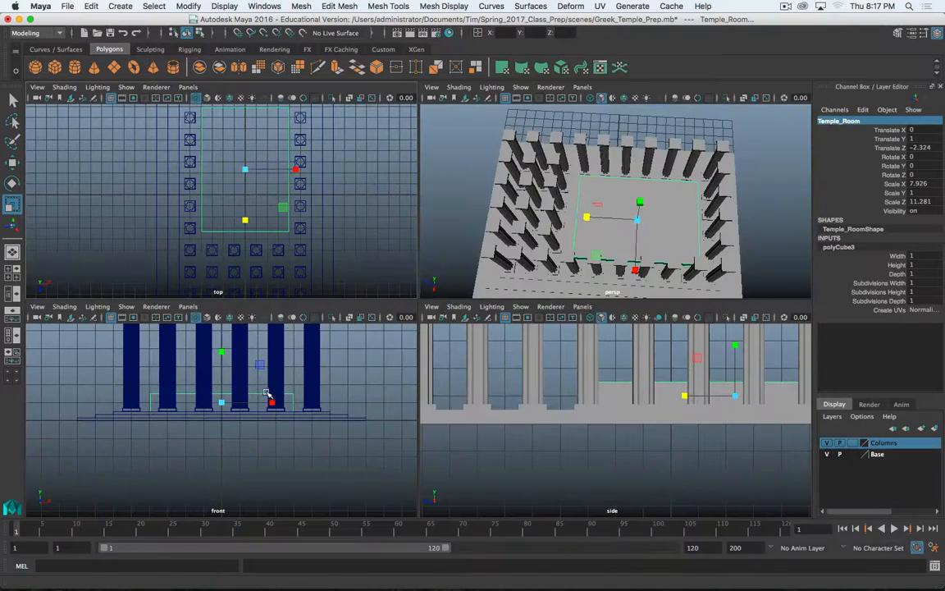
pyautogui.press('space')
pyautogui.keyDown('alt'); pyautogui.moveTo(407, 200); pyautogui.dragTo(414, 313, button='middle'); pyautogui.keyUp('alt')
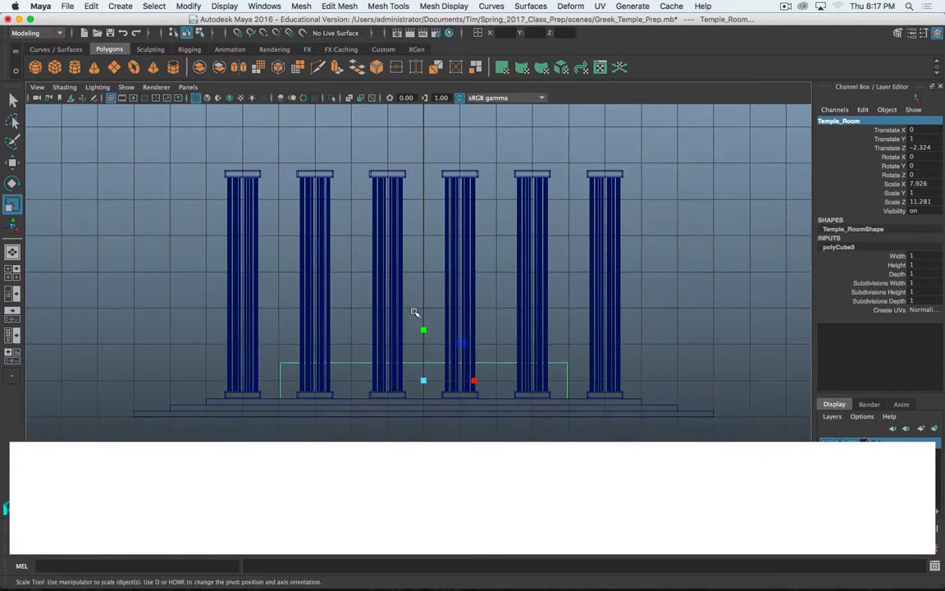
pyautogui.press('w')
pyautogui.moveTo(424, 327); pyautogui.dragTo(426, 324)
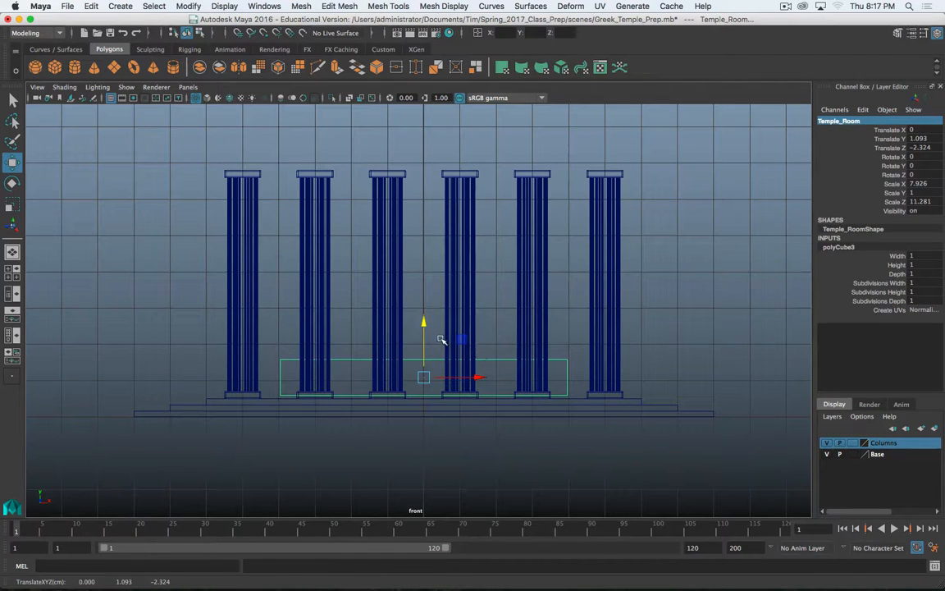
# - Try to heighten Temple_Room by scaling it to about 3.63 in Y and moving it up, and undo both changes
pyautogui.press('r')
pyautogui.moveTo(425, 326); pyautogui.dragTo(433, 197)
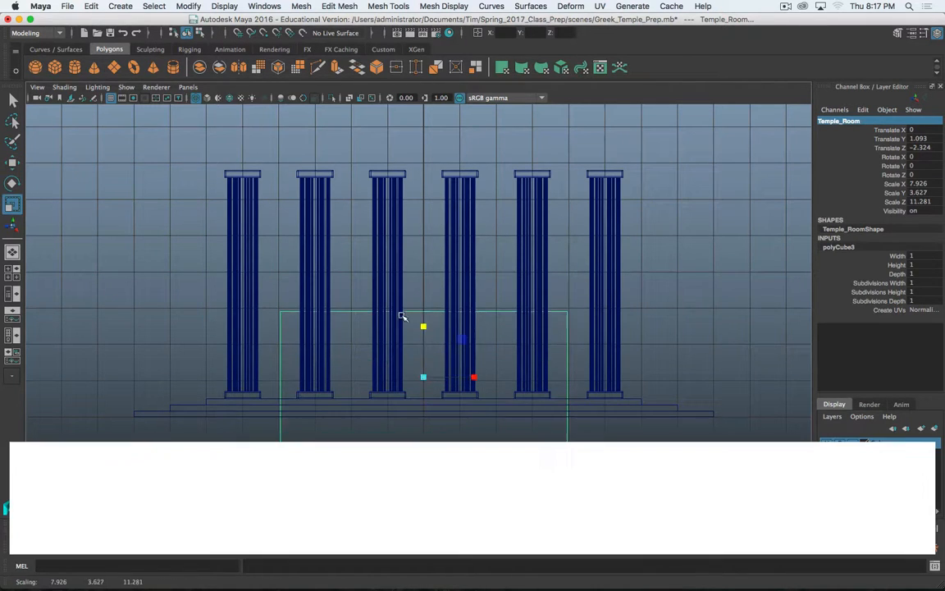
pyautogui.press('w')
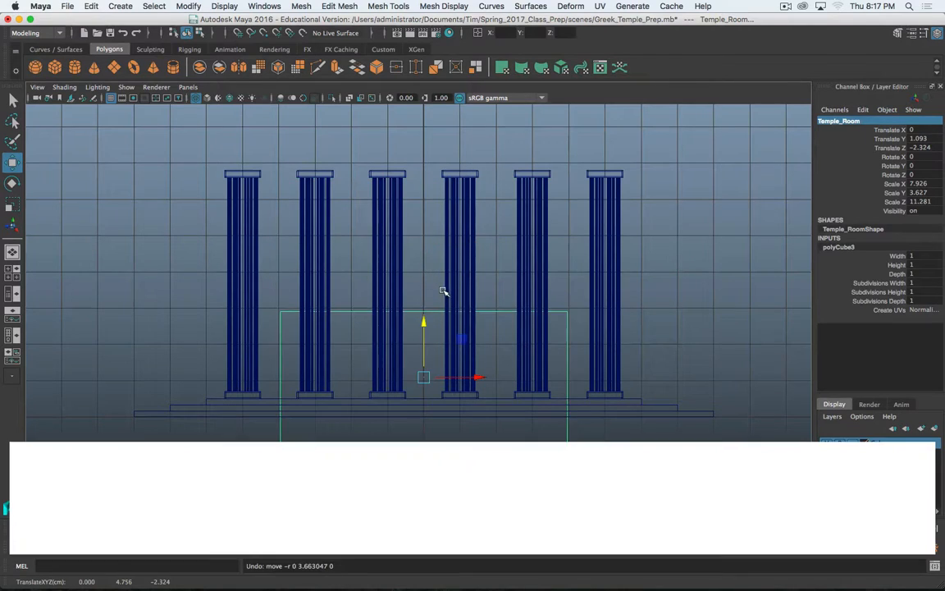
pyautogui.hotkey('ctrl', 'z')
pyautogui.keyDown('alt'); pyautogui.moveTo(557, 315); pyautogui.dragTo(552, 322); pyautogui.keyUp('alt')
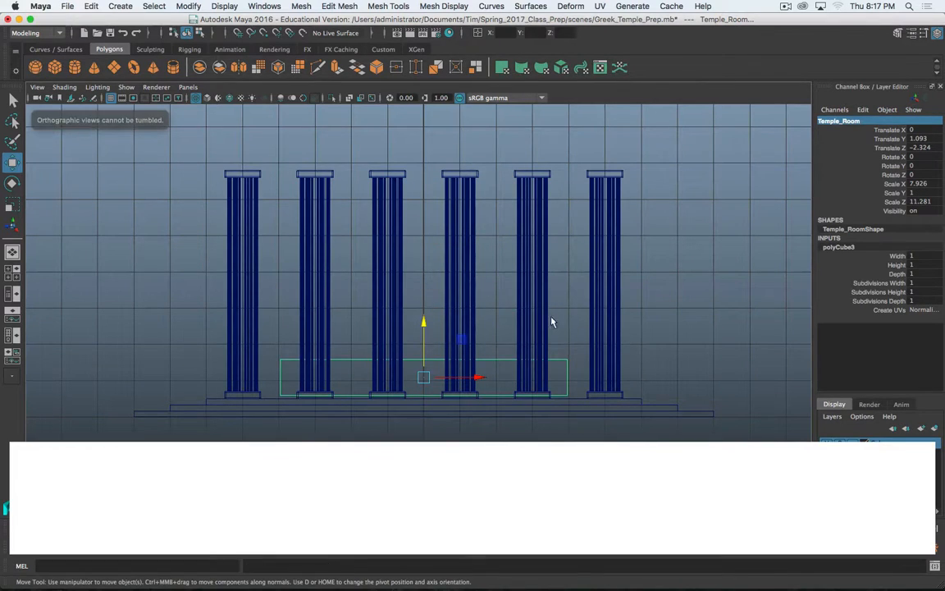
# - Select the top face of Temple_Room in the perspective view and move it up to nearly the height of the column caps
pyautogui.press('space')
pyautogui.press('space')
pyautogui.keyDown('alt'); pyautogui.moveTo(566, 248); pyautogui.dragTo(541, 261); pyautogui.keyUp('alt')
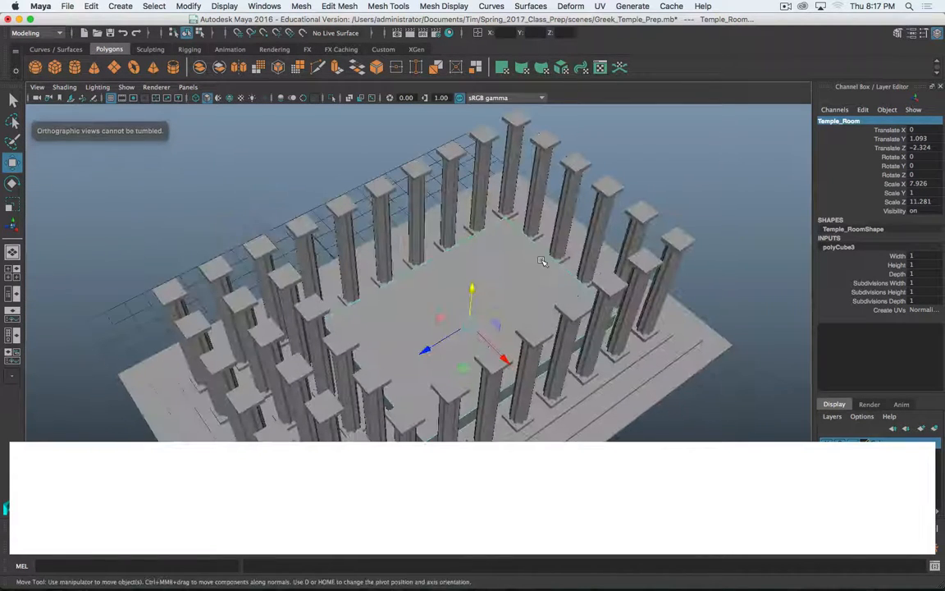
pyautogui.moveTo(542, 261); pyautogui.dragTo(525, 298, button='right')
pyautogui.keyDown('alt'); pyautogui.moveTo(525, 298); pyautogui.dragTo(452, 320); pyautogui.keyUp('alt')
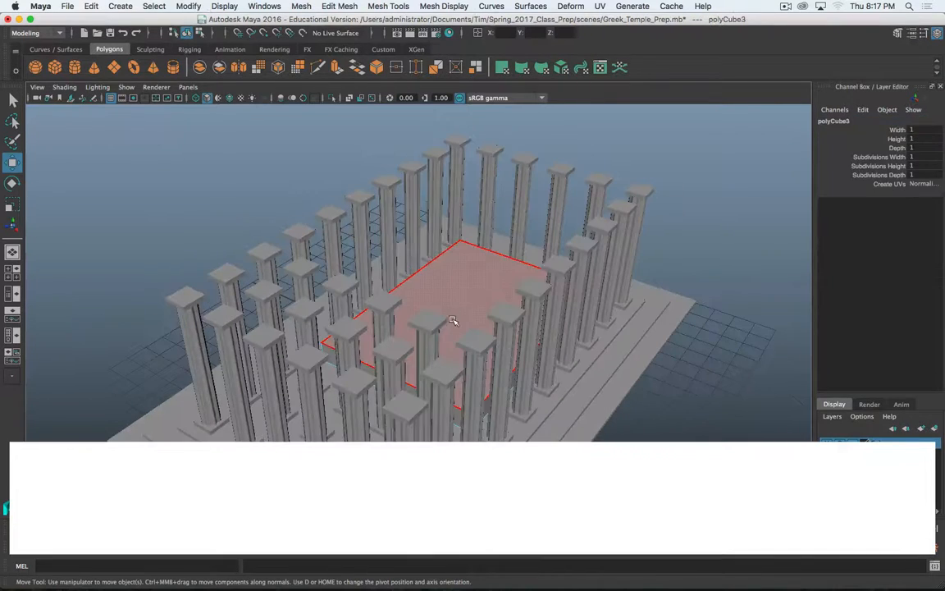
pyautogui.click(452, 320)
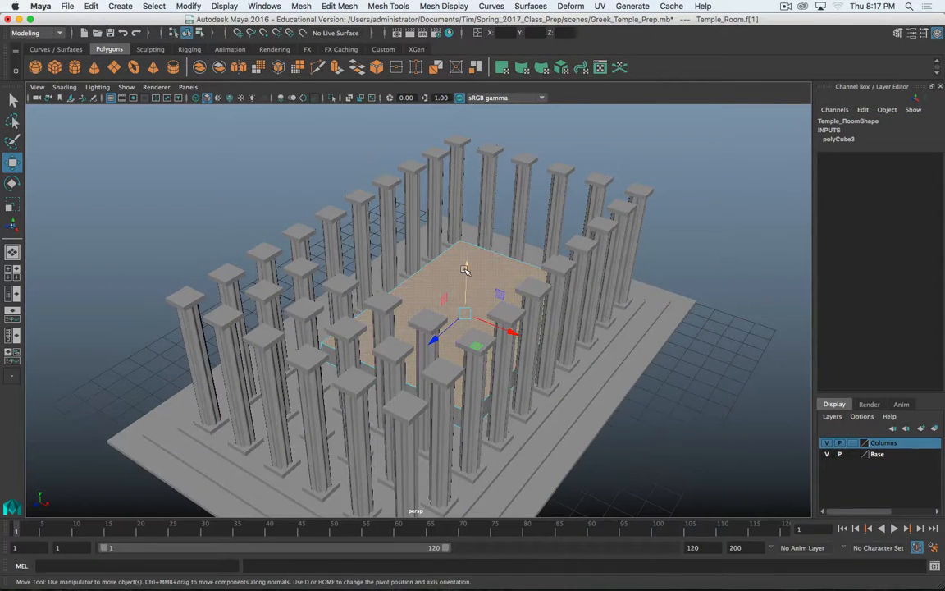
pyautogui.moveTo(465, 269); pyautogui.dragTo(472, 173)
pyautogui.keyDown('alt'); pyautogui.moveTo(411, 278); pyautogui.dragTo(437, 277); pyautogui.keyUp('alt')
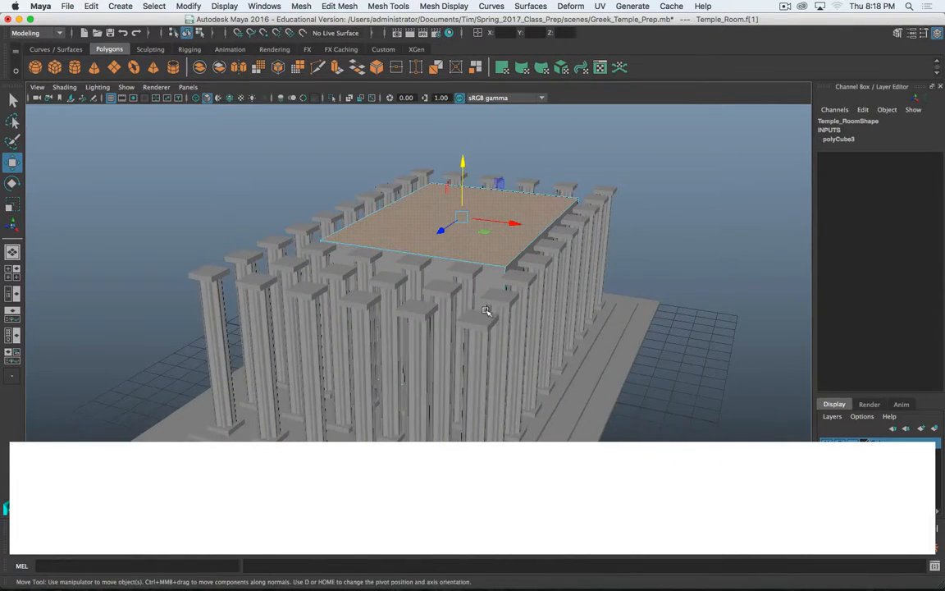
# - Turn on Snap to Points and snap the room's top face vertically to the top of the column caps, at Y 6.8
pyautogui.keyDown('alt'); pyautogui.moveTo(485, 310); pyautogui.dragTo(417, 302); pyautogui.keyUp('alt')
pyautogui.scroll(6, 424, 211)
pyautogui.keyDown('alt'); pyautogui.moveTo(432, 176); pyautogui.dragTo(467, 279, button='middle'); pyautogui.keyUp('alt')
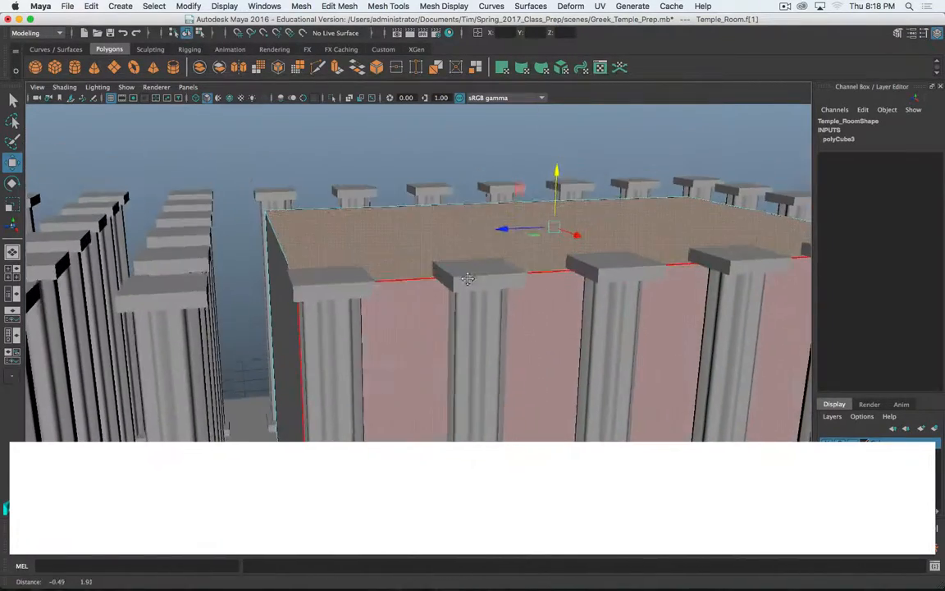
pyautogui.keyDown('alt'); pyautogui.moveTo(468, 279); pyautogui.dragTo(343, 271); pyautogui.keyUp('alt')
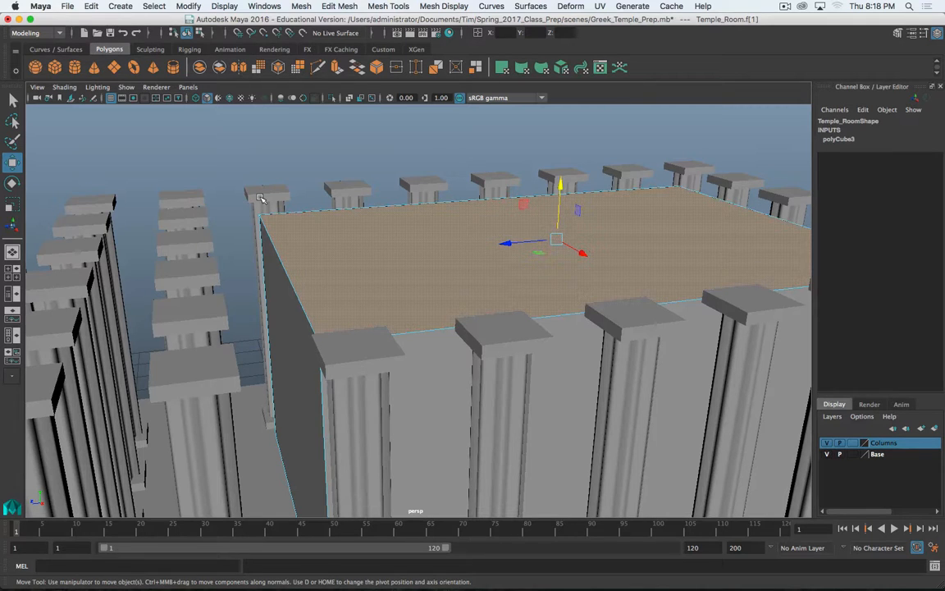
pyautogui.keyDown('alt'); pyautogui.moveTo(259, 198); pyautogui.dragTo(325, 295); pyautogui.keyUp('alt')
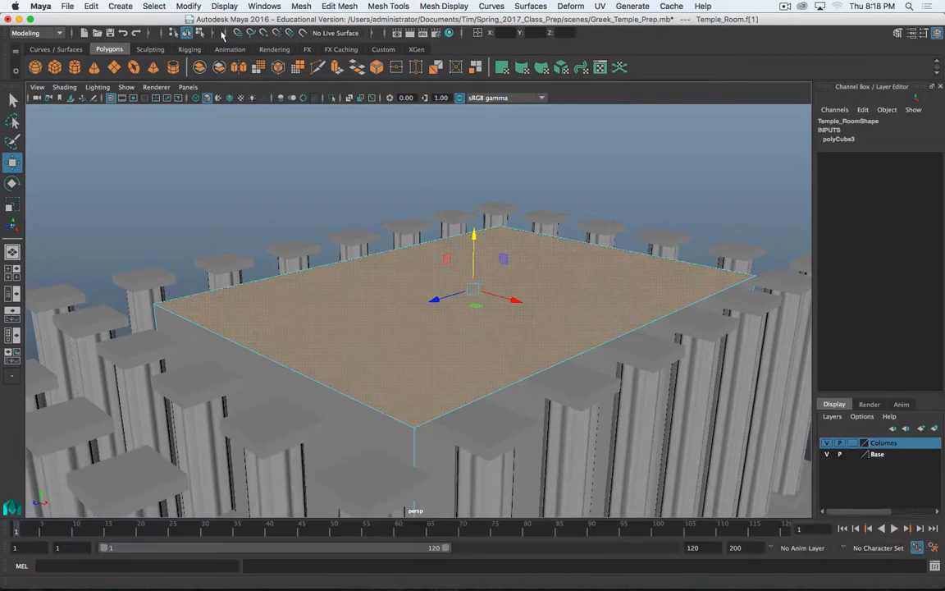
pyautogui.click(264, 33)
pyautogui.scroll(5, 482, 290)
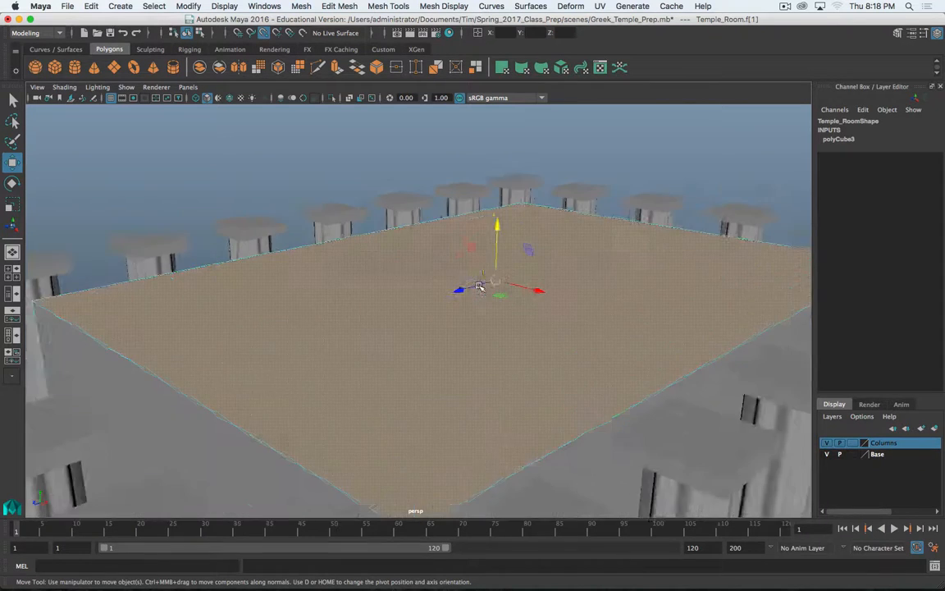
pyautogui.keyDown('alt'); pyautogui.moveTo(463, 291); pyautogui.dragTo(459, 218); pyautogui.keyUp('alt')
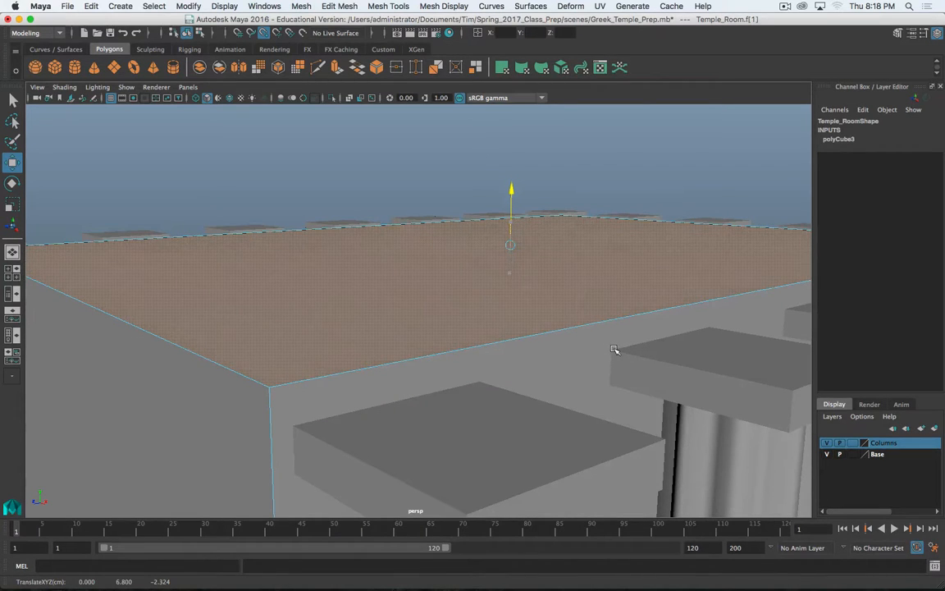
# - Examine how the room's top face lines up with the column caps in perspective and in the side view's wireframe
pyautogui.keyDown('alt'); pyautogui.moveTo(612, 350); pyautogui.dragTo(462, 372); pyautogui.keyUp('alt')
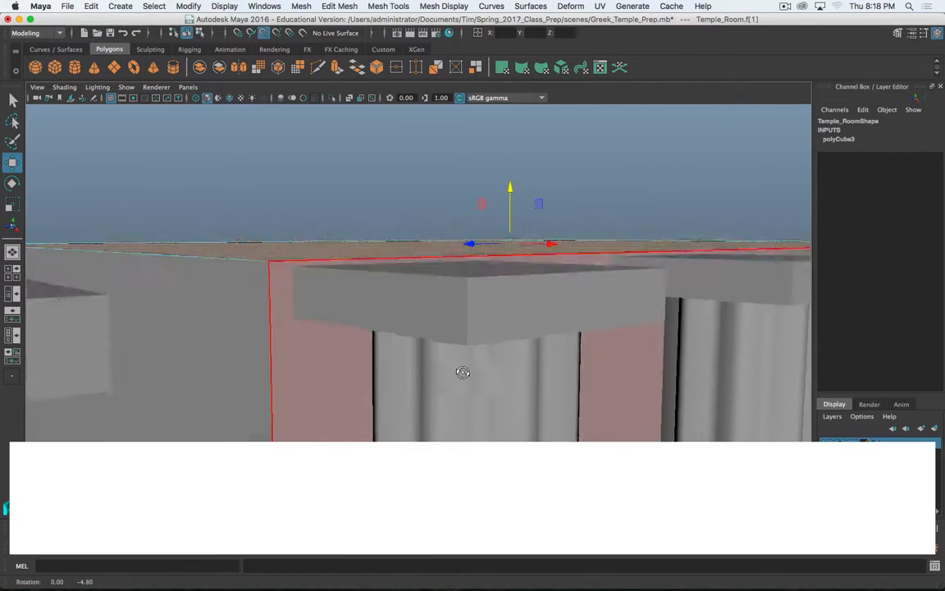
pyautogui.press('space')
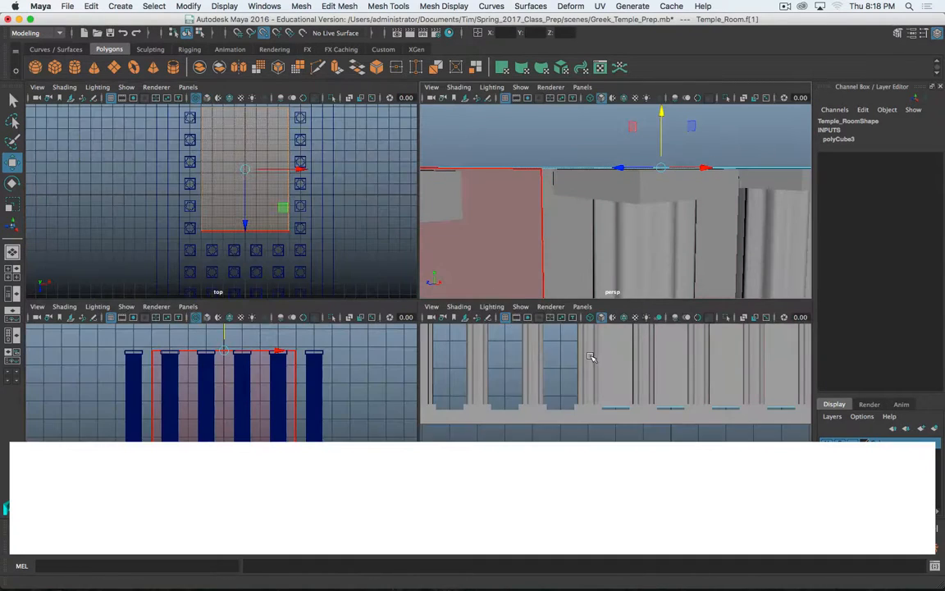
pyautogui.press('space')
pyautogui.press('f')
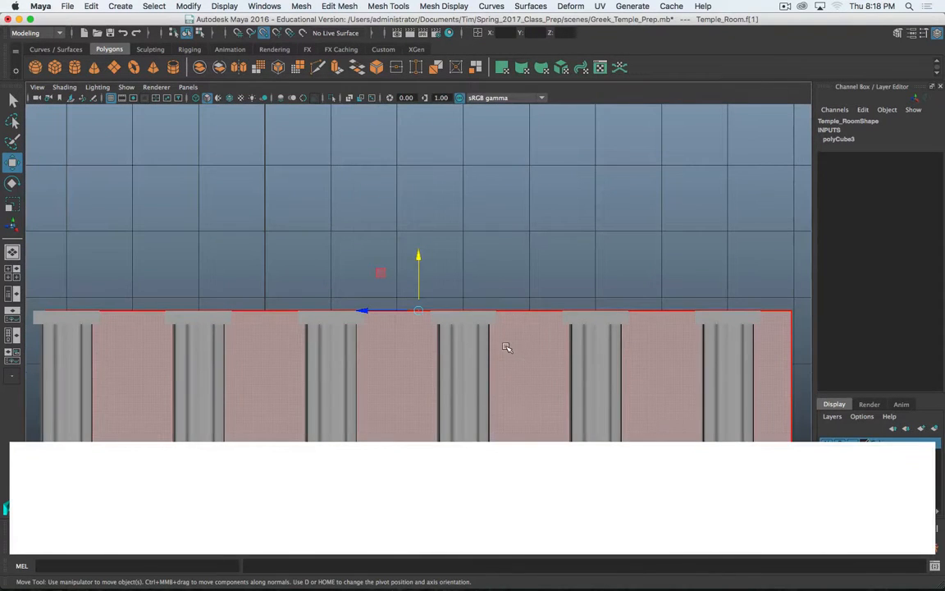
pyautogui.press('4')
pyautogui.scroll(6, 506, 348)
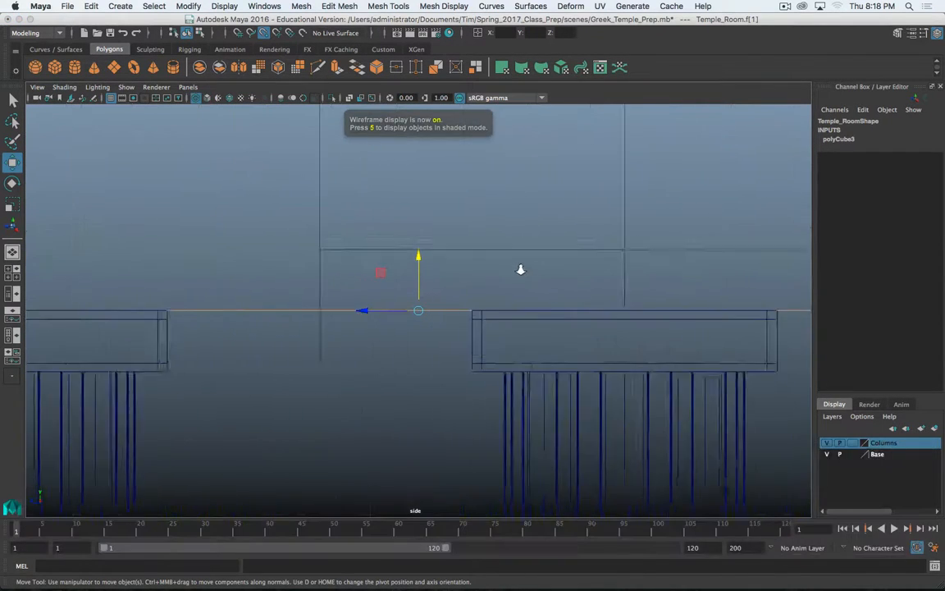
pyautogui.scroll(2, 520, 269)
pyautogui.scroll(-8, 422, 295)
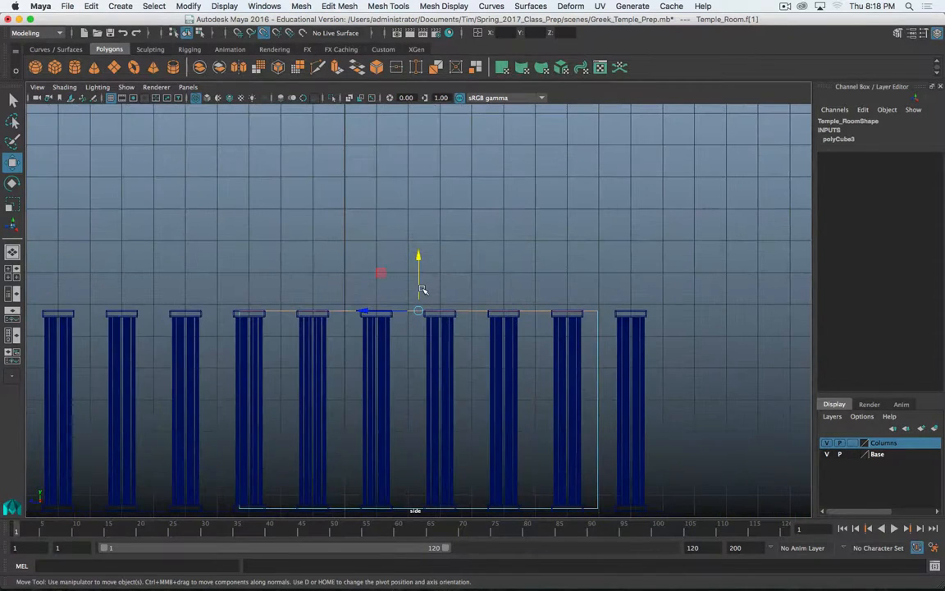
pyautogui.press('5')
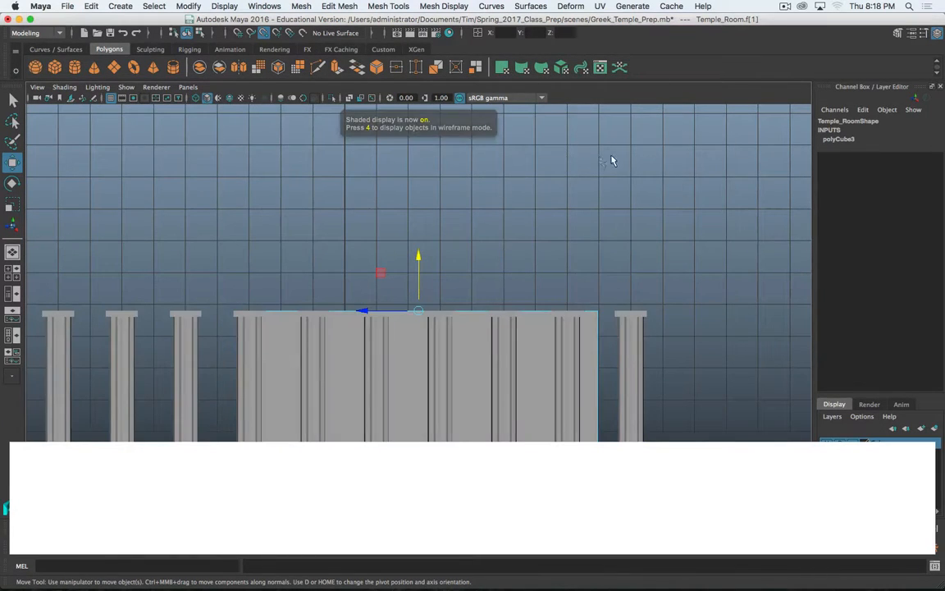
# - Select the bottom face of Temple_Room and snap it vertically to the top of the base, at Y 0.5
pyautogui.press('space')
pyautogui.press('space')
pyautogui.keyDown('alt'); pyautogui.moveTo(510, 211); pyautogui.dragTo(368, 270); pyautogui.keyUp('alt')
pyautogui.keyDown('alt'); pyautogui.moveTo(369, 270); pyautogui.dragTo(434, 244, button='right'); pyautogui.keyUp('alt')
pyautogui.keyDown('alt'); pyautogui.moveTo(434, 244); pyautogui.dragTo(377, 314); pyautogui.keyUp('alt')
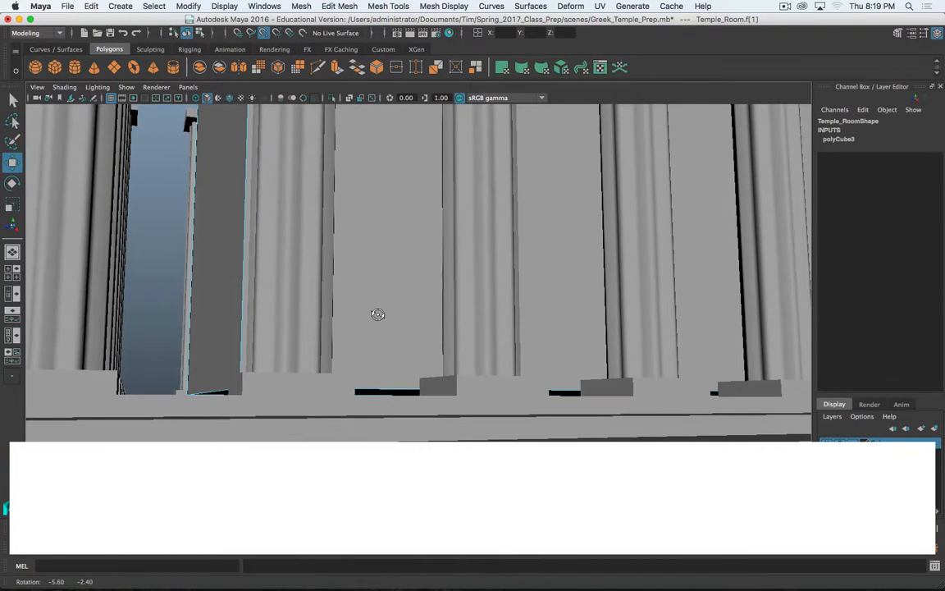
pyautogui.click(390, 391)
pyautogui.keyDown('alt'); pyautogui.moveTo(392, 367); pyautogui.dragTo(380, 378); pyautogui.keyUp('alt')
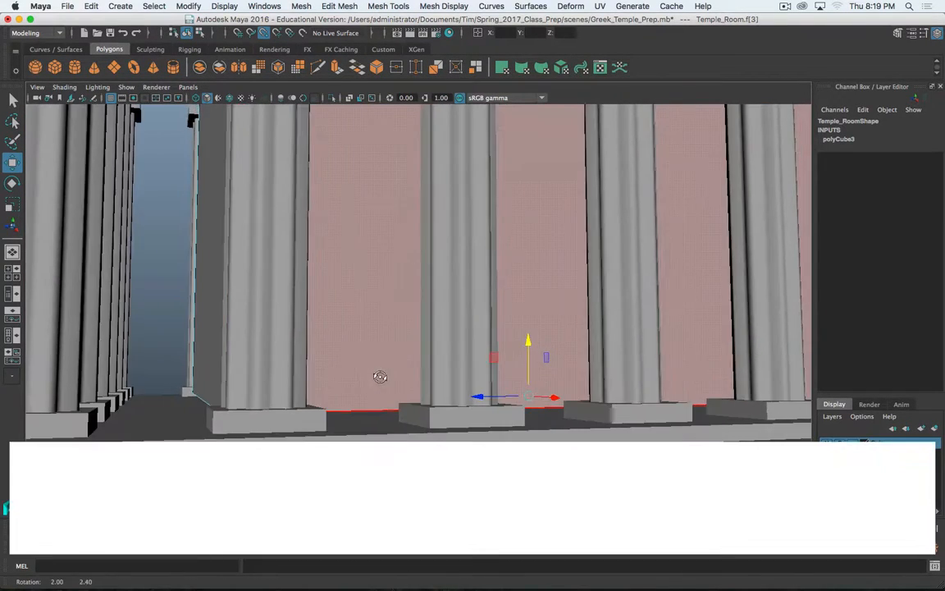
pyautogui.moveTo(529, 380); pyautogui.dragTo(566, 416)
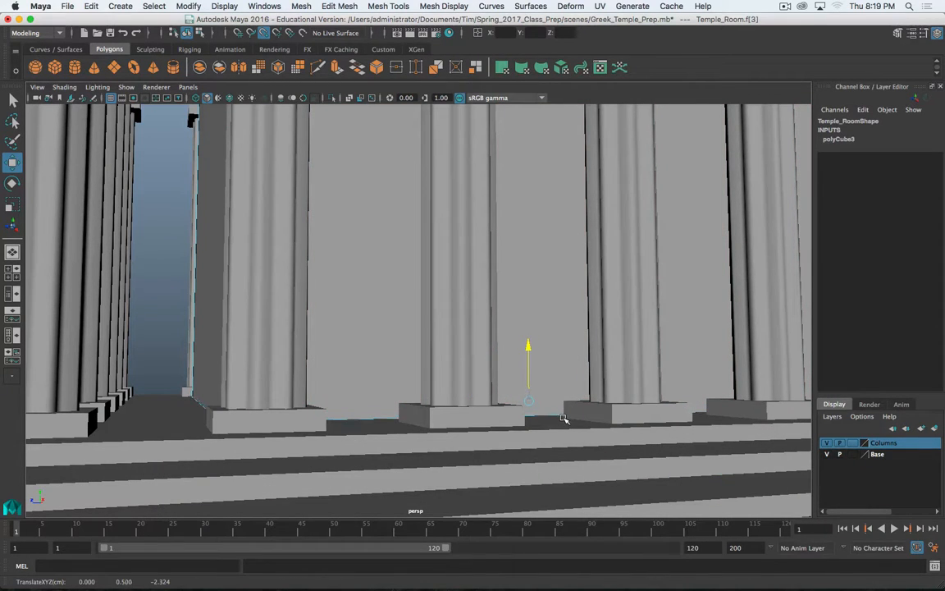
pyautogui.moveTo(562, 419); pyautogui.dragTo(564, 421)
# - Examine in the side view, wireframe and shaded, how the room's bottom meets the base and the column feet
pyautogui.press('space')
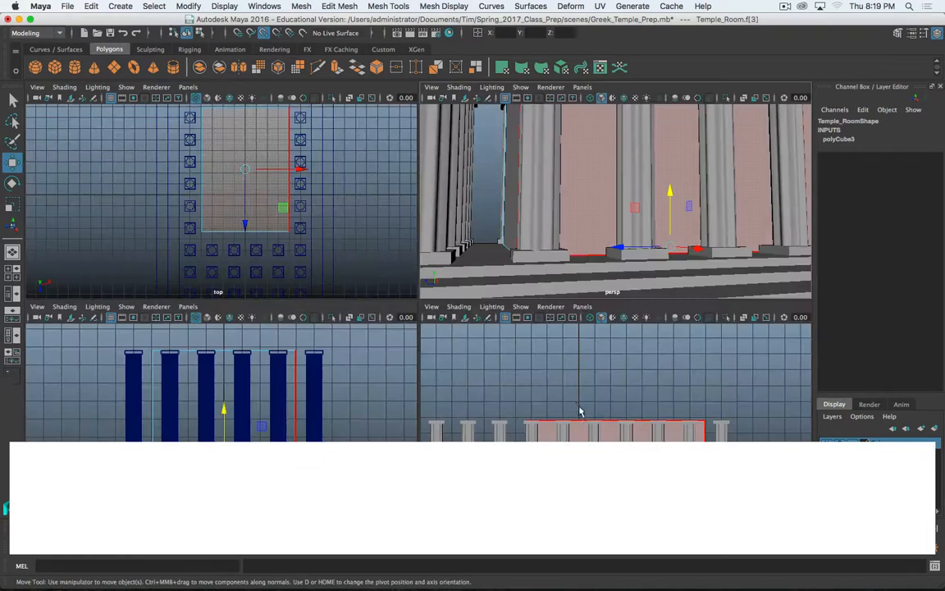
pyautogui.press('space')
pyautogui.scroll(3, 548, 432)
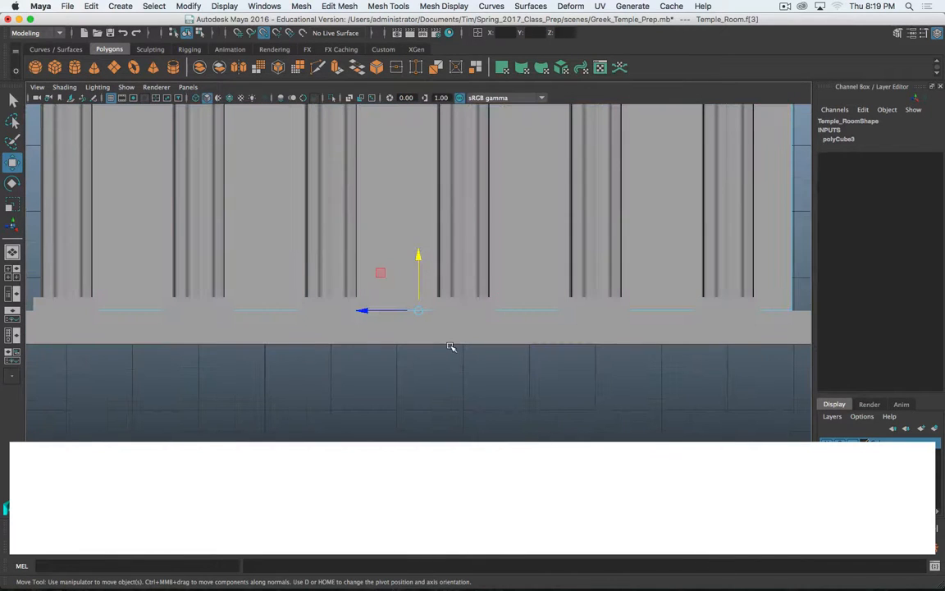
pyautogui.scroll(3, 450, 332)
pyautogui.press('4')
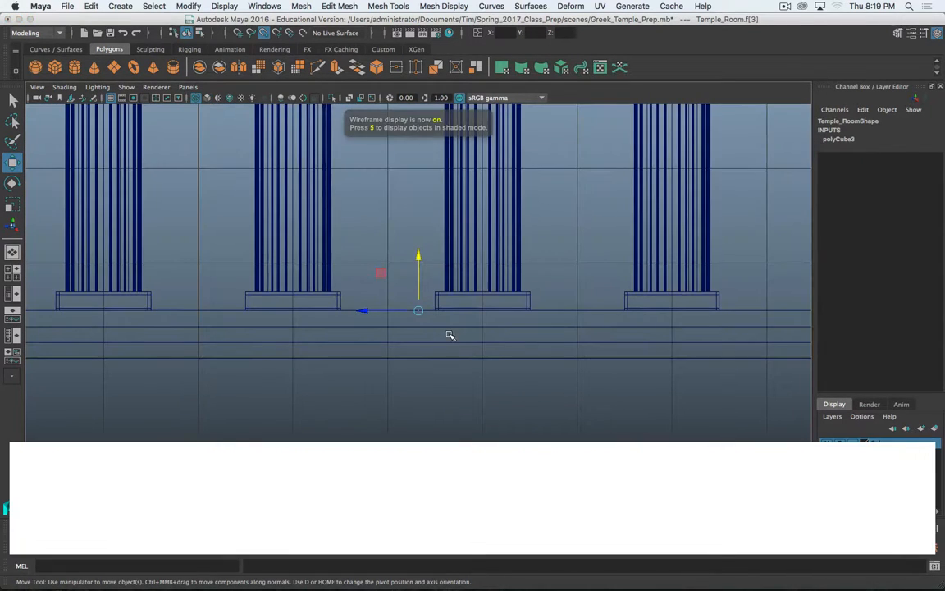
pyautogui.scroll(-5, 447, 318)
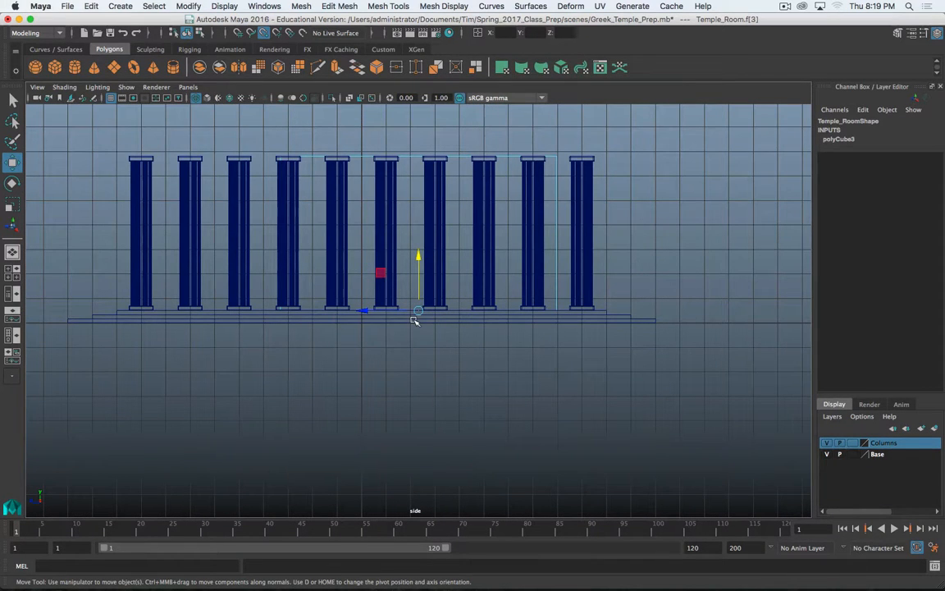
pyautogui.press('5')
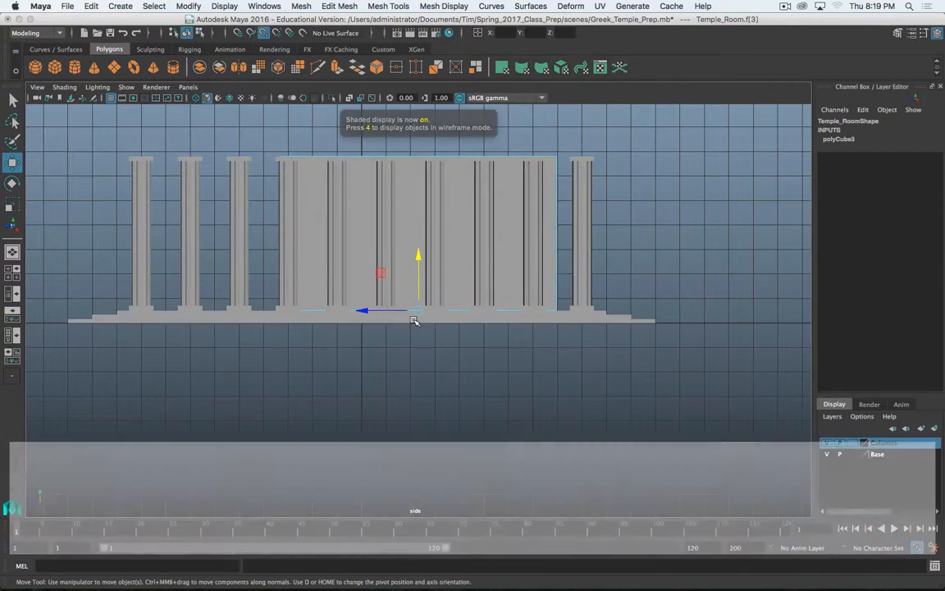
pyautogui.press('space')
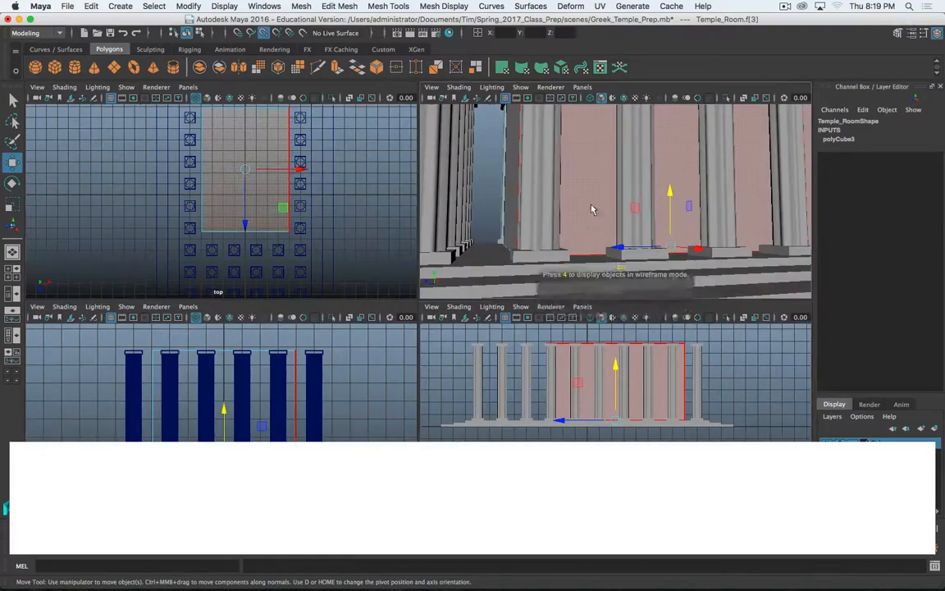
# - Insert two evenly spaced edge loops across the width of Temple_Room with the Insert Edge Loop tool
pyautogui.press('space')
pyautogui.keyDown('alt'); pyautogui.moveTo(532, 183); pyautogui.dragTo(460, 279); pyautogui.keyUp('alt')
pyautogui.scroll(-10, 502, 260)
pyautogui.click(428, 257)
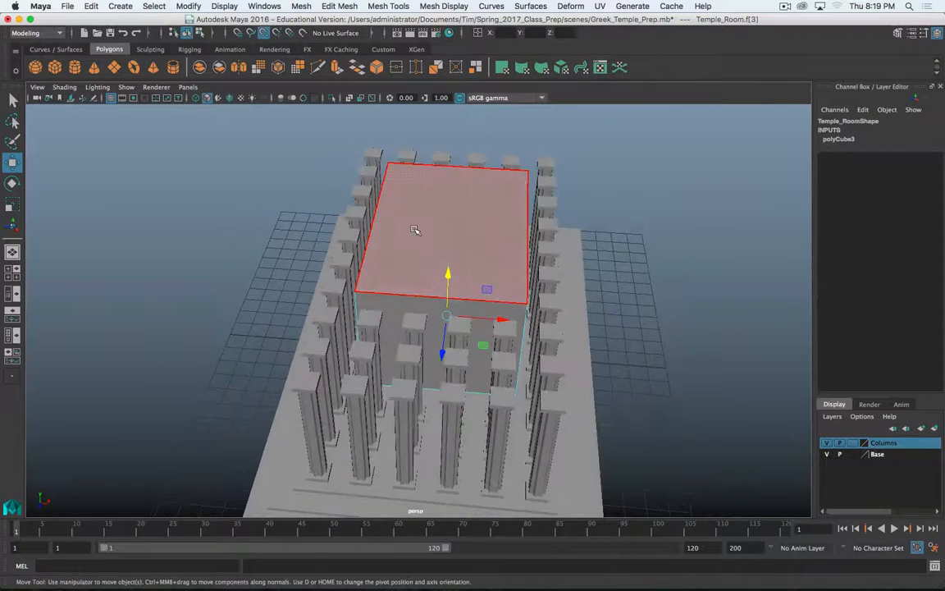
pyautogui.moveTo(414, 229); pyautogui.dragTo(416, 262, button='right')
pyautogui.click(427, 298)
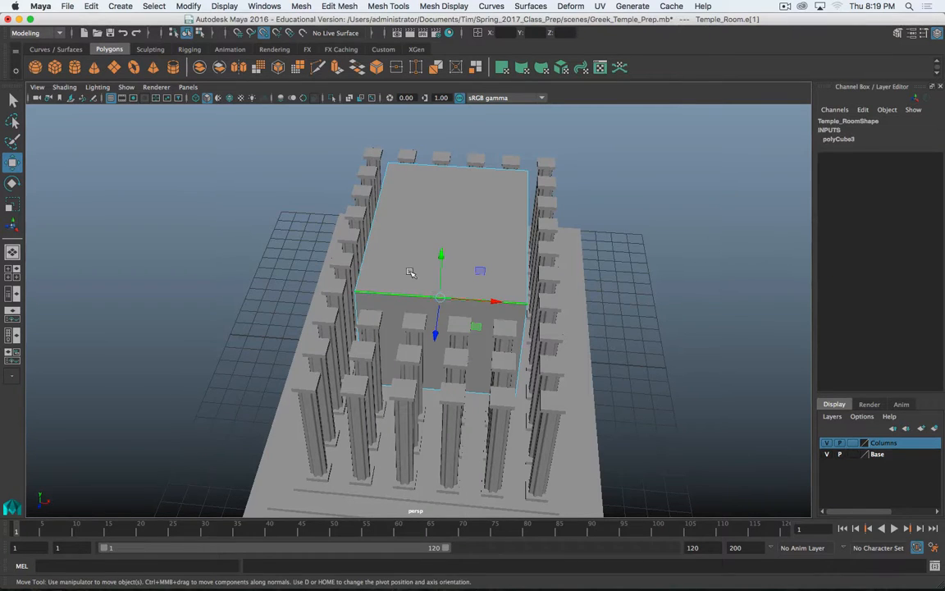
pyautogui.keyDown('shift'); pyautogui.moveTo(401, 297); pyautogui.dragTo(445, 373, button='right'); pyautogui.keyUp('shift')
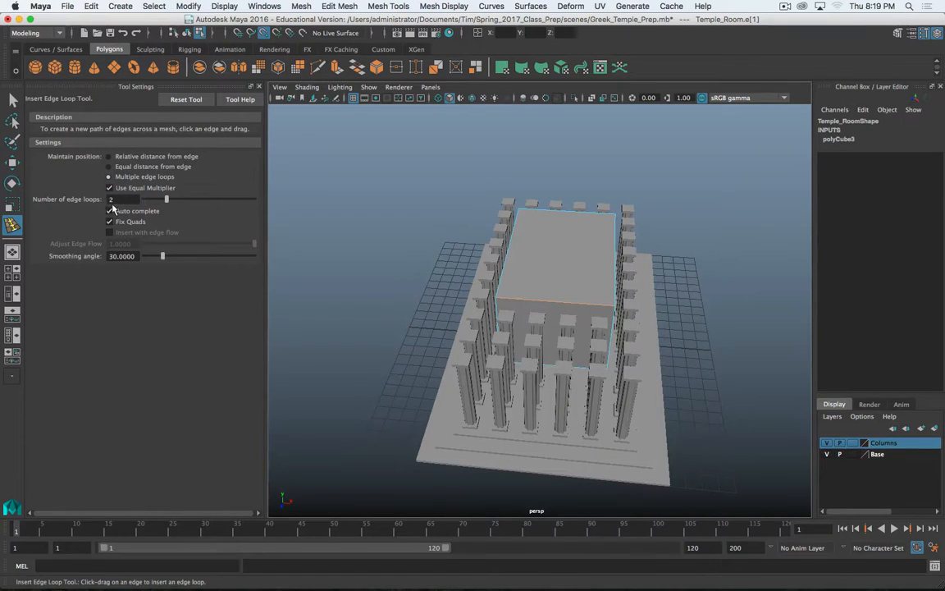
pyautogui.click(550, 304)
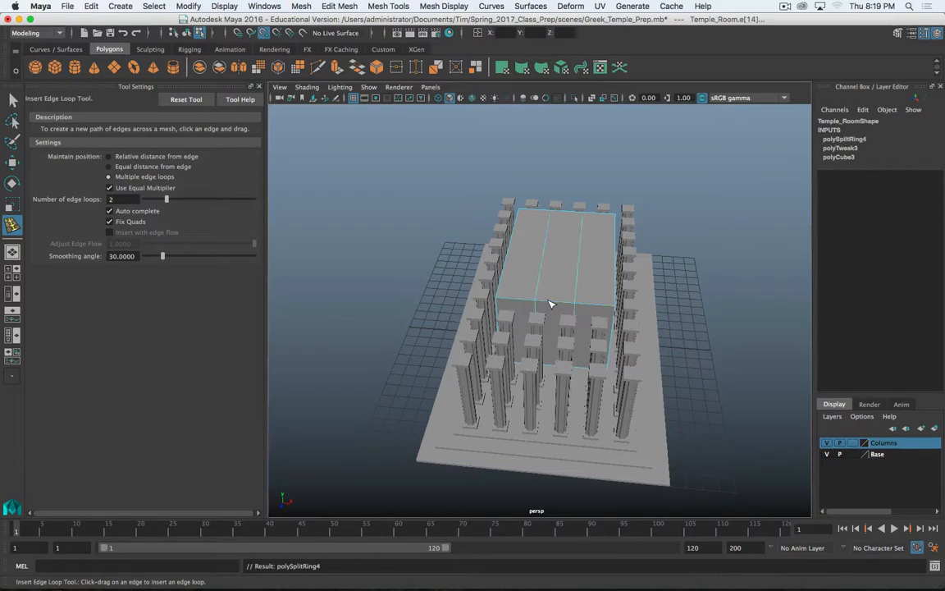
# - Hide the Columns layer and insert one horizontal edge loop around Temple_Room at door height, using Relative distance from edge
pyautogui.keyDown('alt'); pyautogui.moveTo(529, 357); pyautogui.dragTo(518, 338); pyautogui.keyUp('alt')
pyautogui.scroll(10, 523, 332)
pyautogui.scroll(-5, 523, 328)
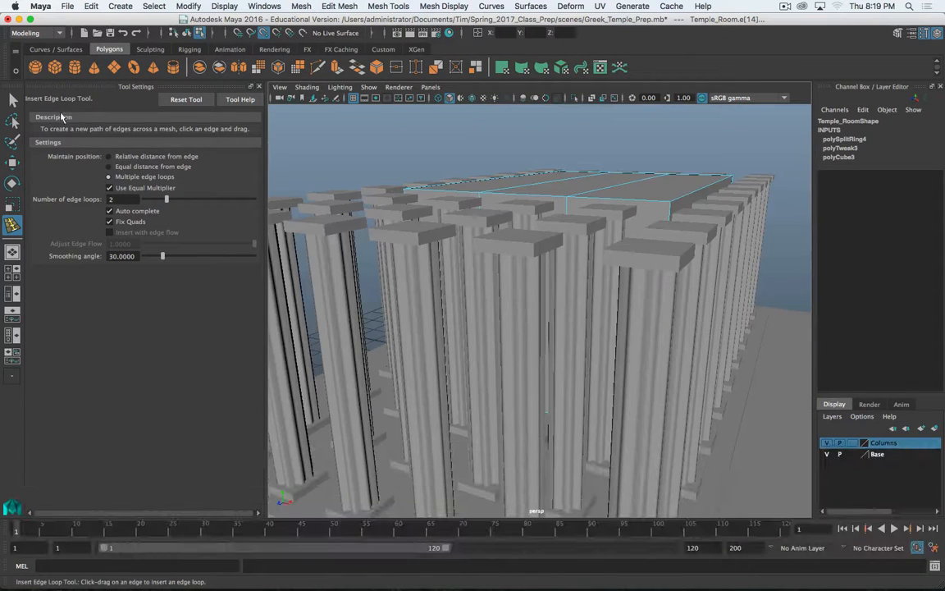
pyautogui.click(113, 157)
pyautogui.keyDown('alt'); pyautogui.moveTo(361, 215); pyautogui.dragTo(764, 428); pyautogui.keyUp('alt')
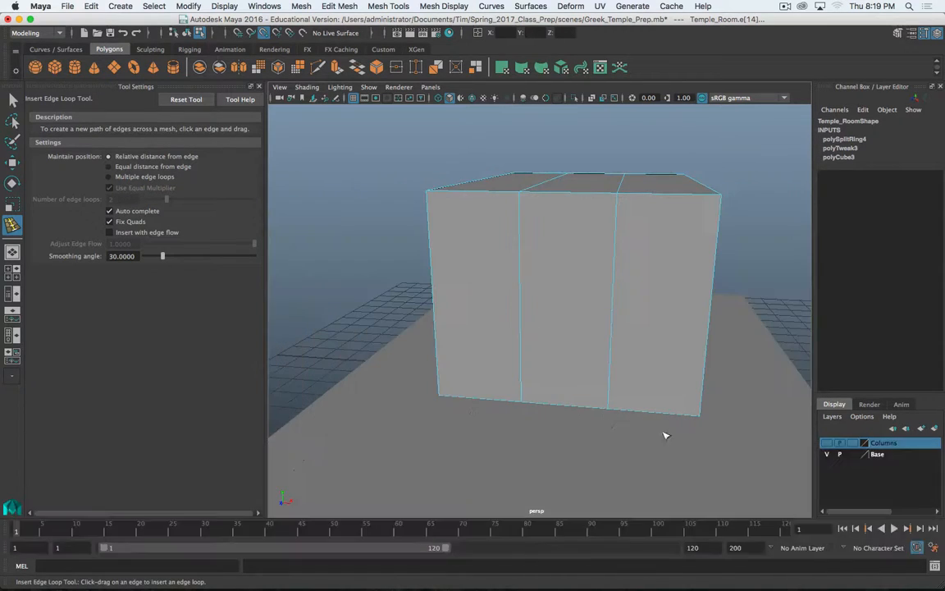
pyautogui.keyDown('alt'); pyautogui.moveTo(664, 434); pyautogui.dragTo(556, 325); pyautogui.keyUp('alt')
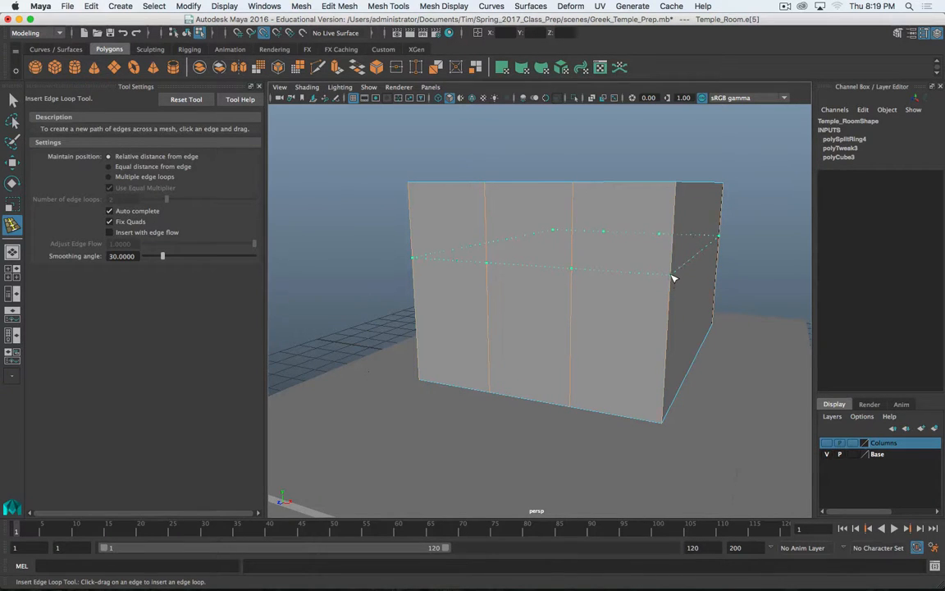
pyautogui.click(673, 278)
# - Delete the lower middle face of Temple_Room's front wall to open a doorway
pyautogui.press('w')
pyautogui.click(489, 279)
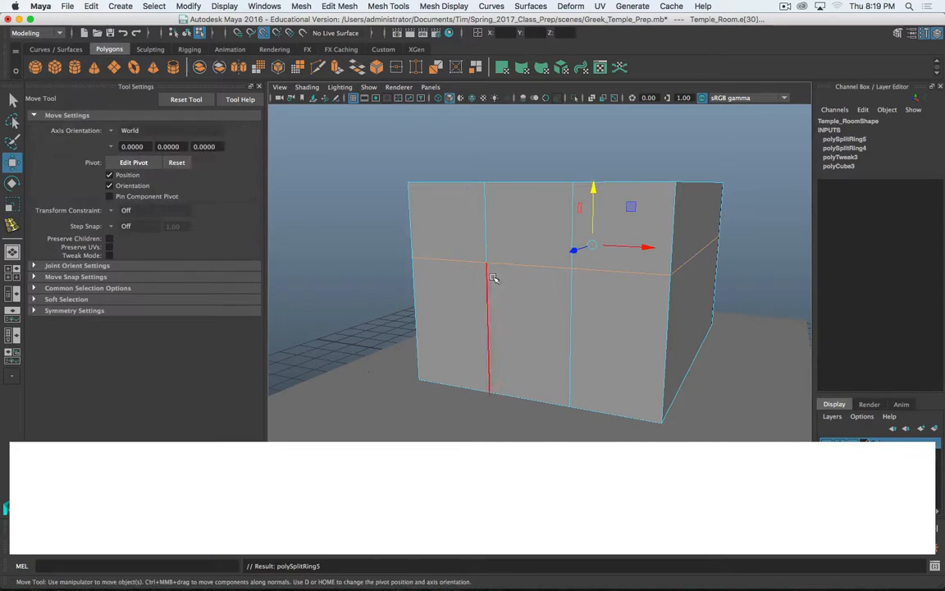
pyautogui.click(576, 326)
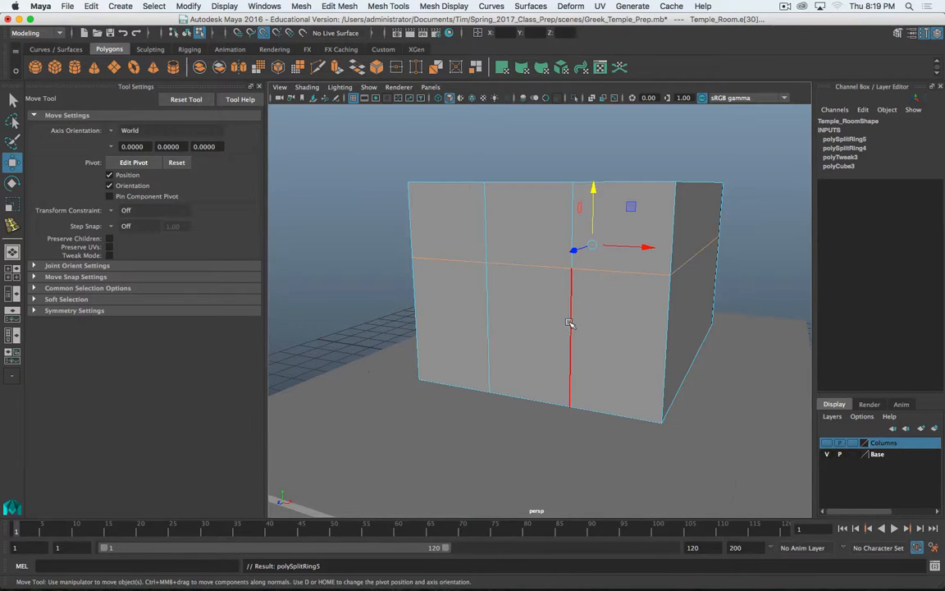
pyautogui.moveTo(535, 267); pyautogui.dragTo(539, 298, button='right')
pyautogui.click(508, 333)
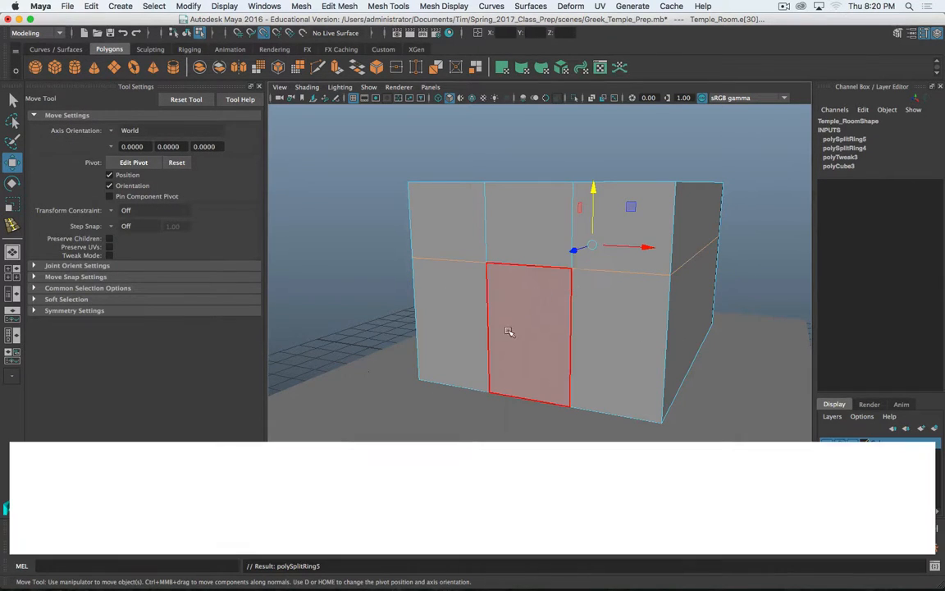
pyautogui.keyDown('alt'); pyautogui.moveTo(508, 333); pyautogui.dragTo(517, 327); pyautogui.keyUp('alt')
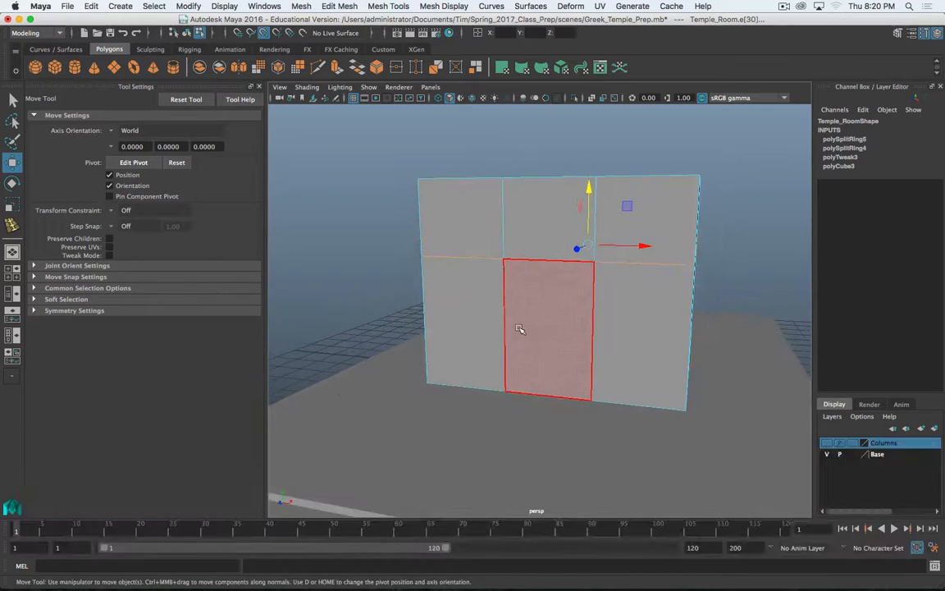
pyautogui.click(516, 327)
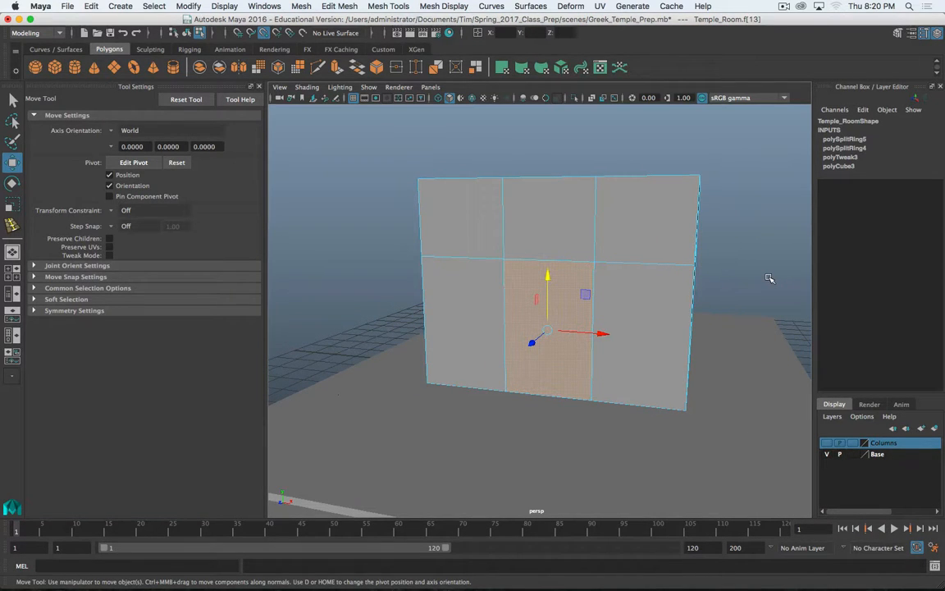
pyautogui.press('Delete')
# - Select the floor faces inside Temple_Room and delete them
pyautogui.keyDown('alt'); pyautogui.moveTo(769, 278); pyautogui.dragTo(613, 321); pyautogui.keyUp('alt')
pyautogui.click(595, 352)
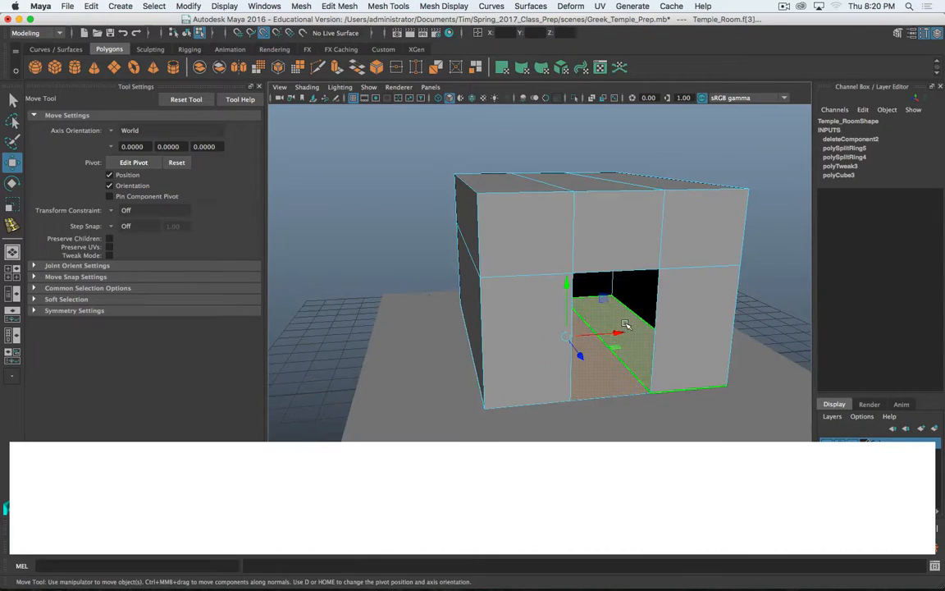
pyautogui.click(625, 324)
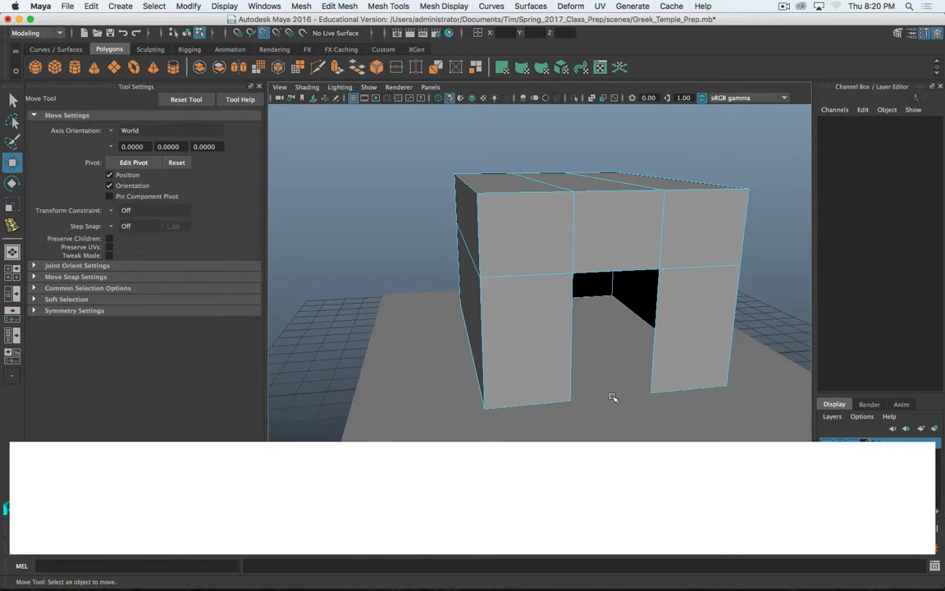
# - Select the side and top edges that frame the doorway opening
pyautogui.keyDown('alt'); pyautogui.moveTo(612, 397); pyautogui.dragTo(524, 365); pyautogui.keyUp('alt')
pyautogui.scroll(10, 497, 378)
pyautogui.scroll(-8, 503, 374)
pyautogui.moveTo(475, 267); pyautogui.dragTo(450, 226, button='right')
pyautogui.doubleClick(463, 411)
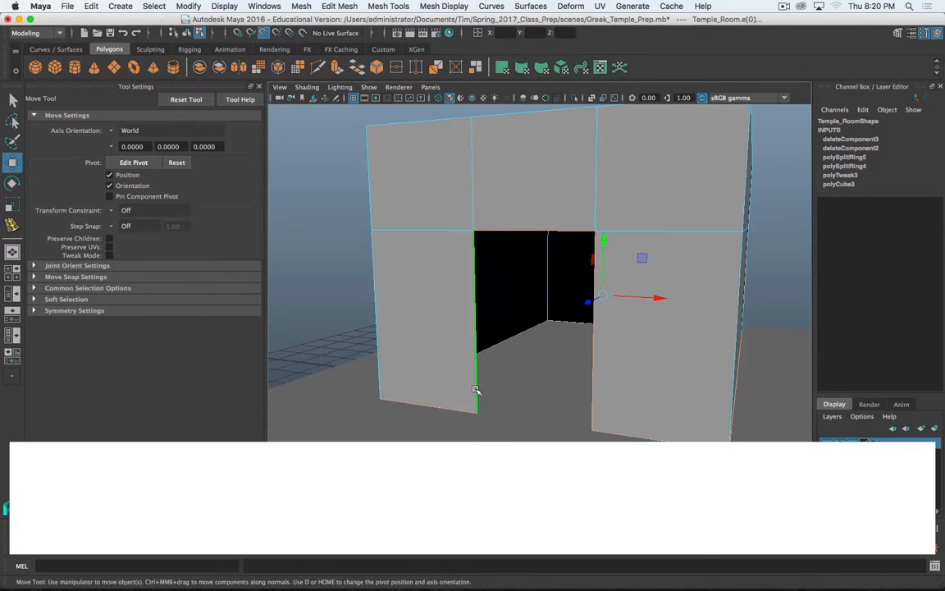
pyautogui.click(475, 328)
pyautogui.keyDown('shift'); pyautogui.click(598, 287); pyautogui.keyUp('shift')
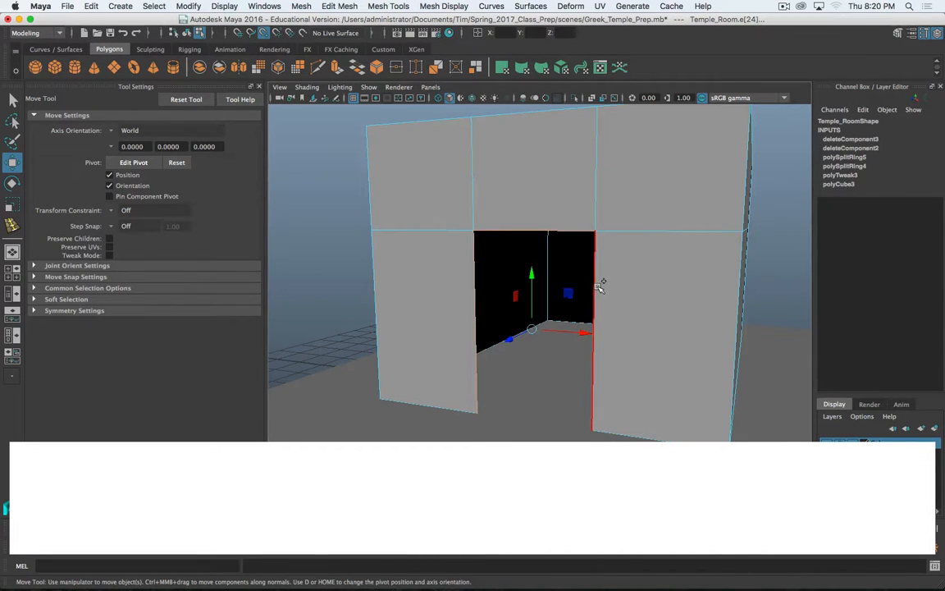
pyautogui.keyDown('alt'); pyautogui.moveTo(599, 285); pyautogui.dragTo(661, 327); pyautogui.keyUp('alt')
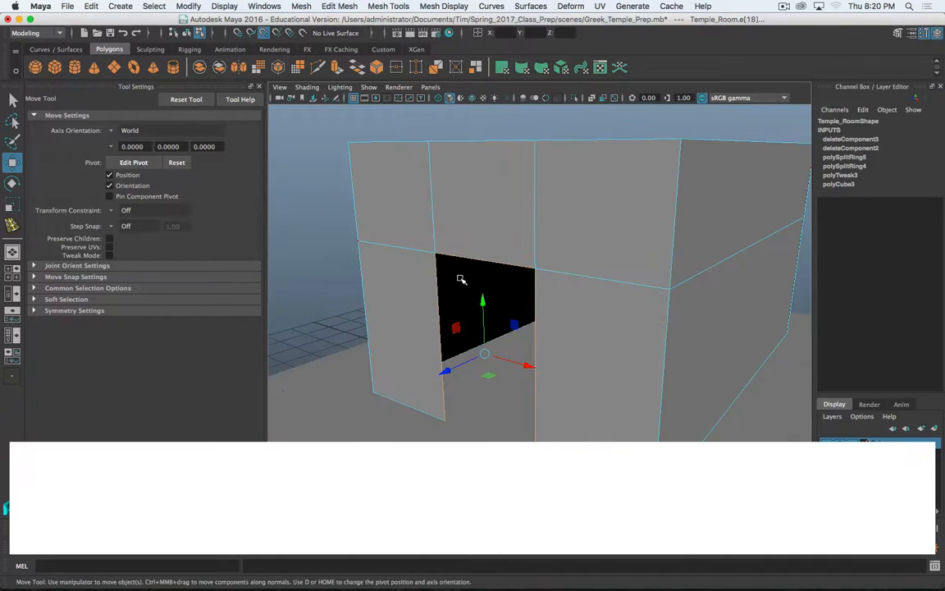
# - Extrude the doorway edges and move them slightly into the room along Z, with the view in wireframe
pyautogui.keyDown('shift'); pyautogui.moveTo(437, 277); pyautogui.dragTo(453, 308, button='right'); pyautogui.keyUp('shift')
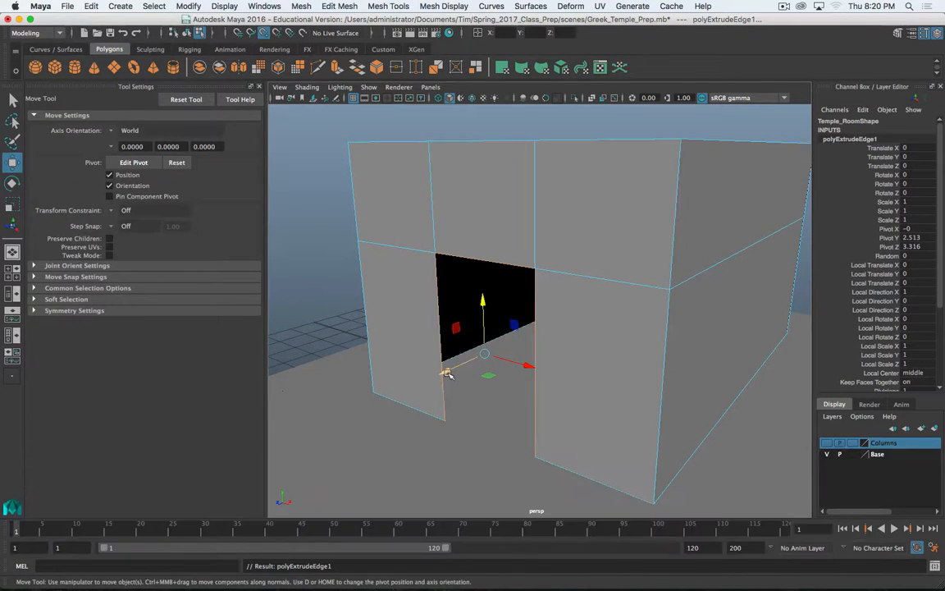
pyautogui.moveTo(445, 373); pyautogui.dragTo(456, 371)
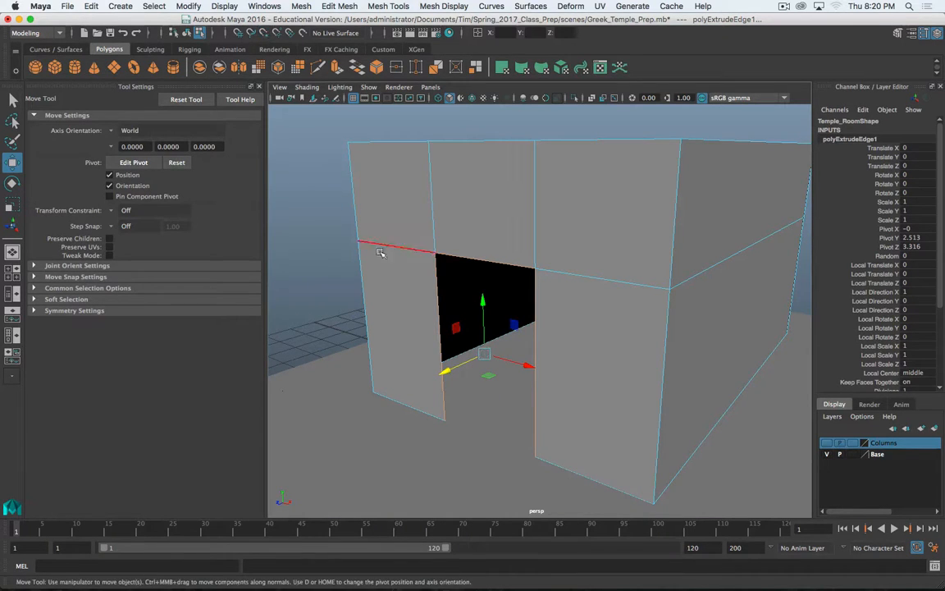
pyautogui.moveTo(464, 371)
pyautogui.mouseDown()
pyautogui.moveTo(446, 370)
pyautogui.moveTo(470, 369)
pyautogui.moveTo(472, 351)
pyautogui.moveTo(472, 363)
pyautogui.moveTo(458, 366)
pyautogui.moveTo(472, 369)
pyautogui.mouseUp()
pyautogui.press('4')
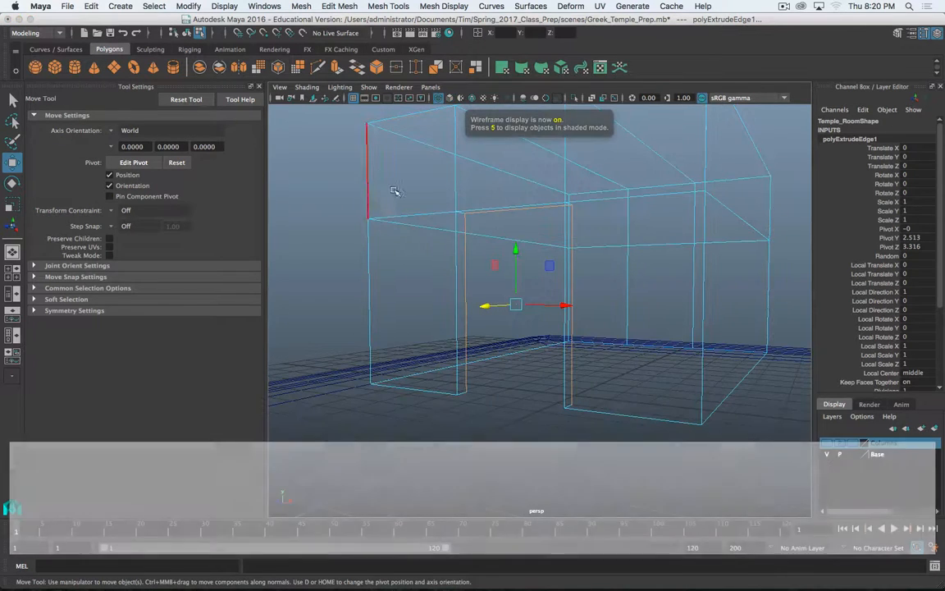
# - Extrude the inner doorway edges again and scale them slightly wider along X to give the frame a second return
pyautogui.scroll(3, 661, 336)
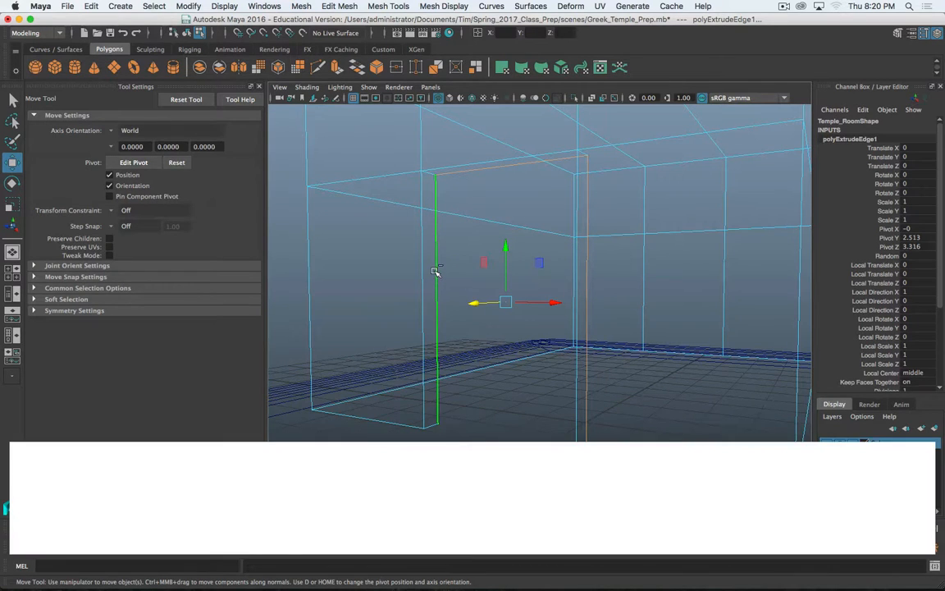
pyautogui.keyDown('shift'); pyautogui.moveTo(434, 271); pyautogui.dragTo(440, 302, button='right'); pyautogui.keyUp('shift')
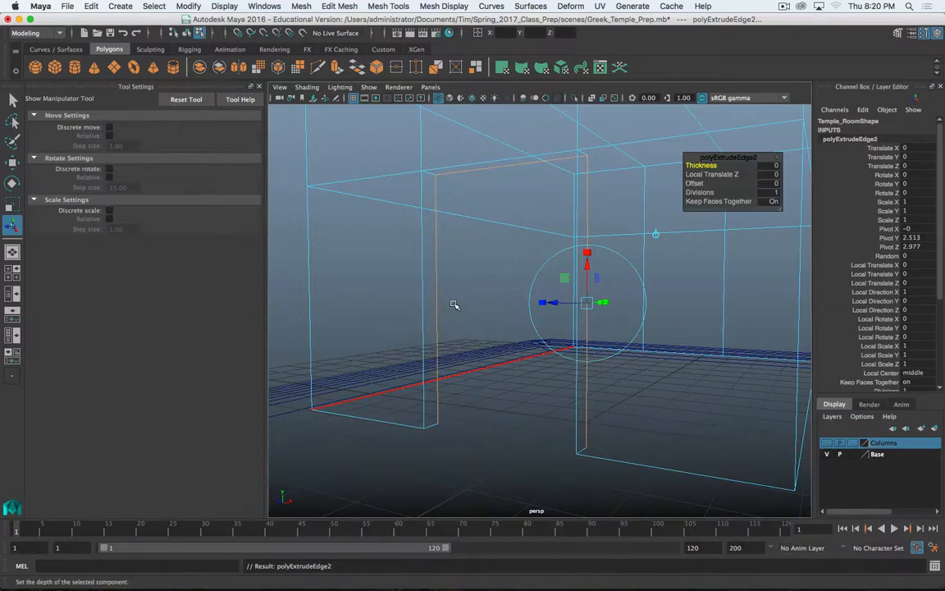
pyautogui.press('r')
pyautogui.moveTo(552, 303); pyautogui.dragTo(558, 305)
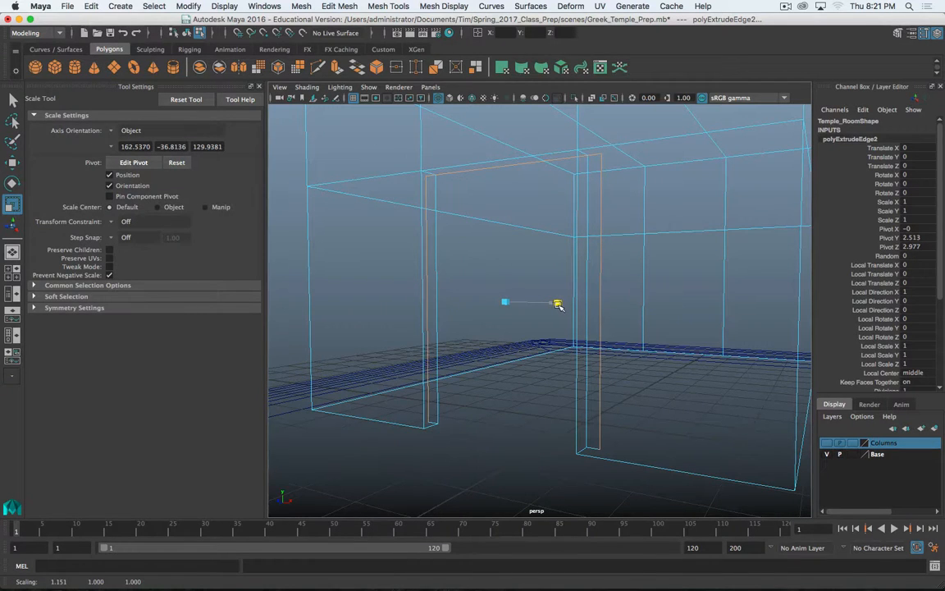
pyautogui.press('q')
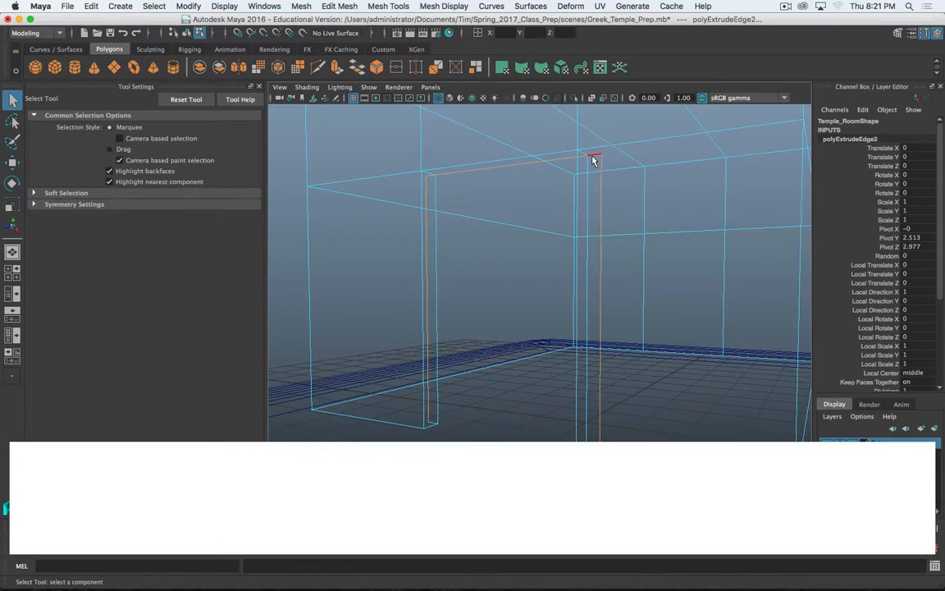
# - Try to raise one short edge at the doorway's inner upper corner along Y, and undo the move
pyautogui.click(595, 158)
pyautogui.press('w')
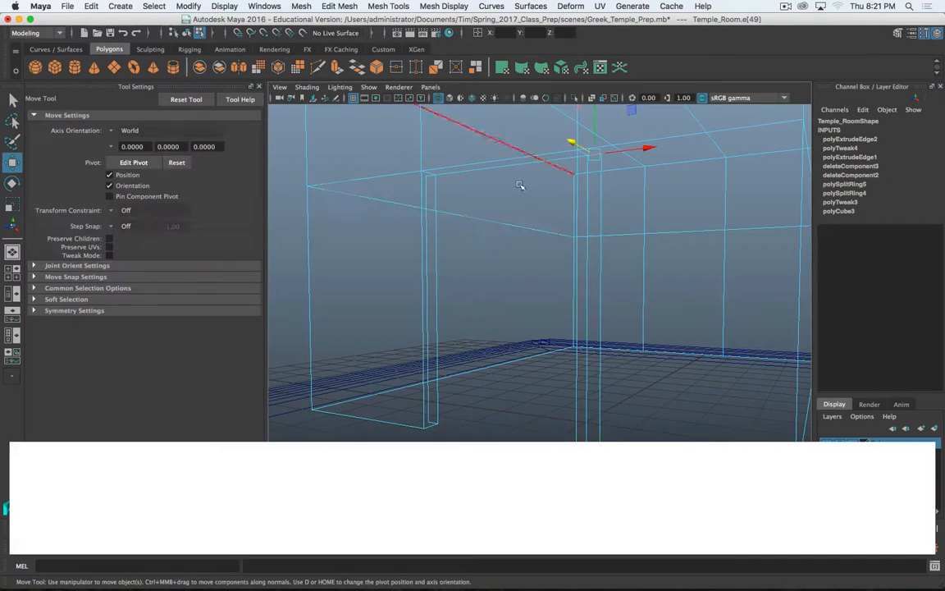
pyautogui.moveTo(592, 145); pyautogui.dragTo(597, 121)
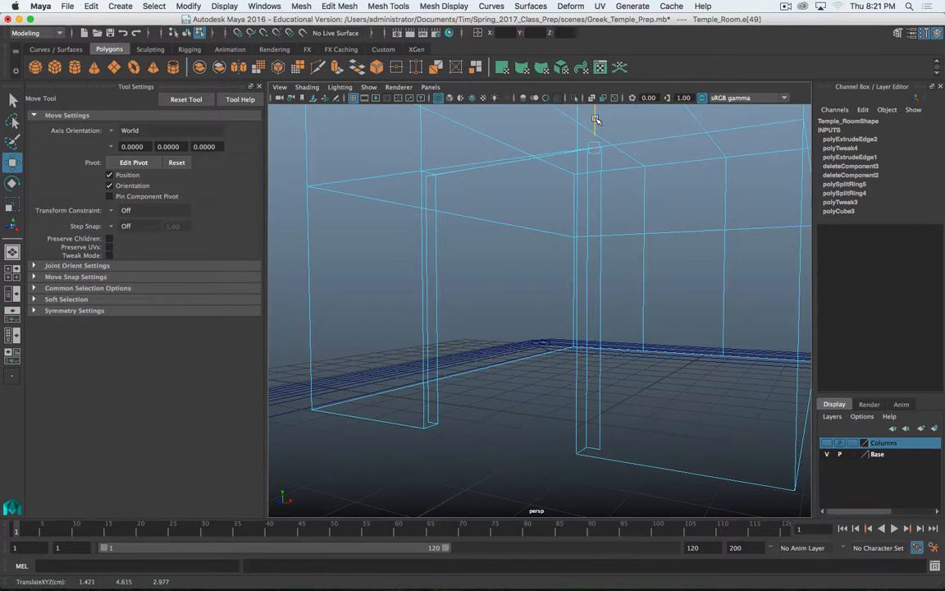
pyautogui.press('super+z')
# - Try to lower the long inner top edge of the doorway slightly along Y
pyautogui.keyDown('alt'); pyautogui.moveTo(561, 201); pyautogui.dragTo(548, 172); pyautogui.keyUp('alt')
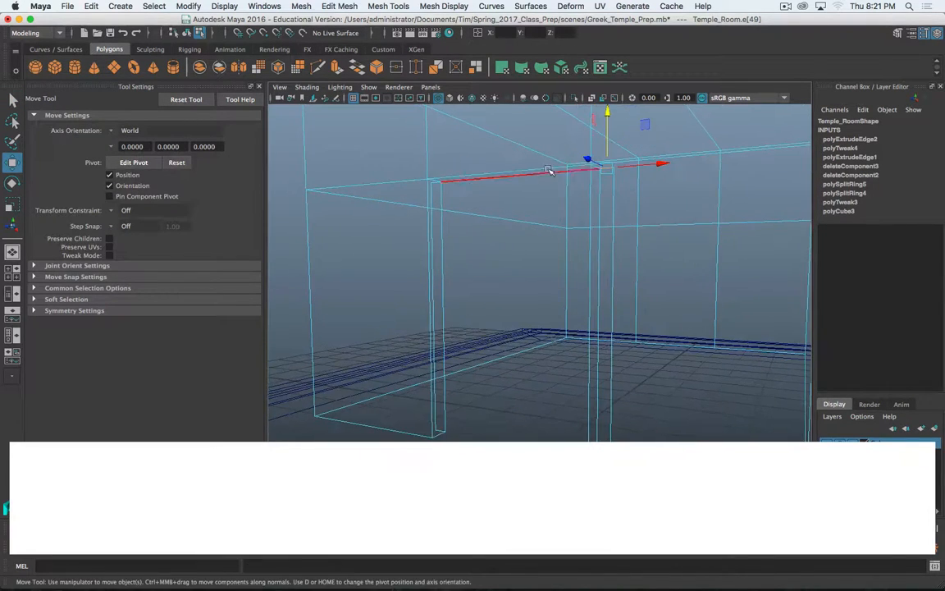
pyautogui.click(567, 185)
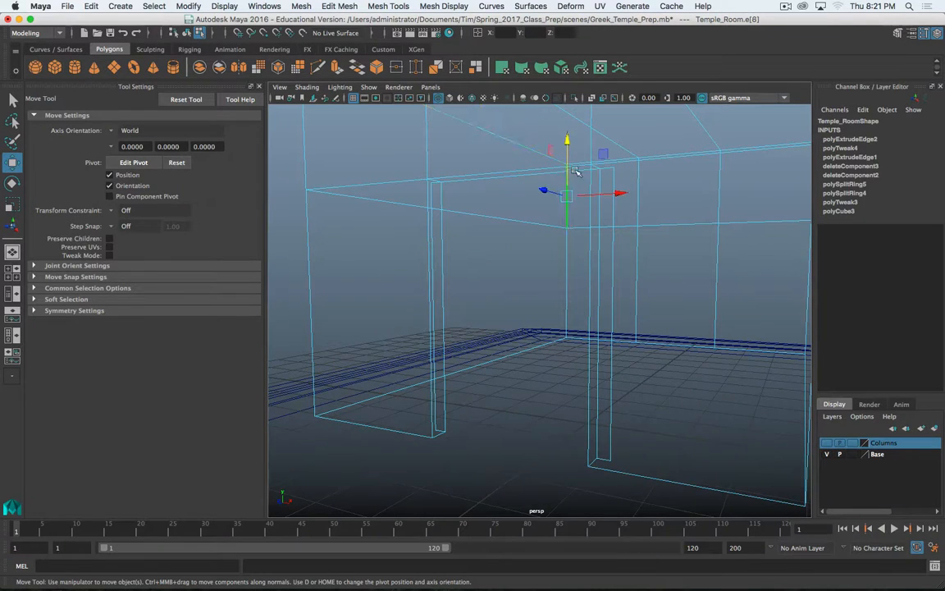
pyautogui.click(604, 169)
pyautogui.moveTo(549, 192)
pyautogui.keyDown('alt'); pyautogui.mouseDown()
pyautogui.moveTo(512, 183)
pyautogui.moveTo(535, 201)
pyautogui.mouseUp(); pyautogui.keyUp('alt')
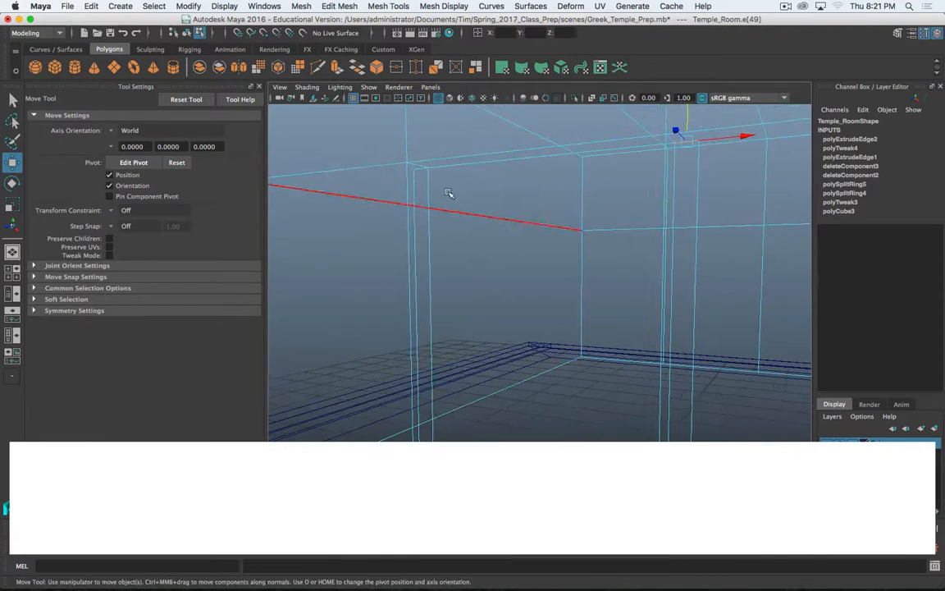
pyautogui.click(417, 169)
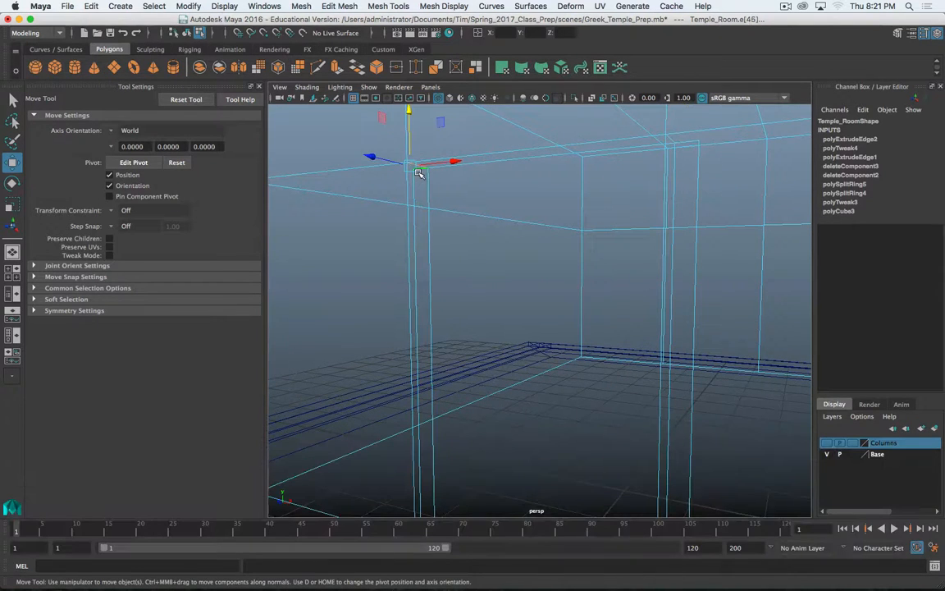
pyautogui.click(517, 161)
pyautogui.keyDown('alt'); pyautogui.moveTo(517, 176); pyautogui.dragTo(483, 269); pyautogui.keyUp('alt')
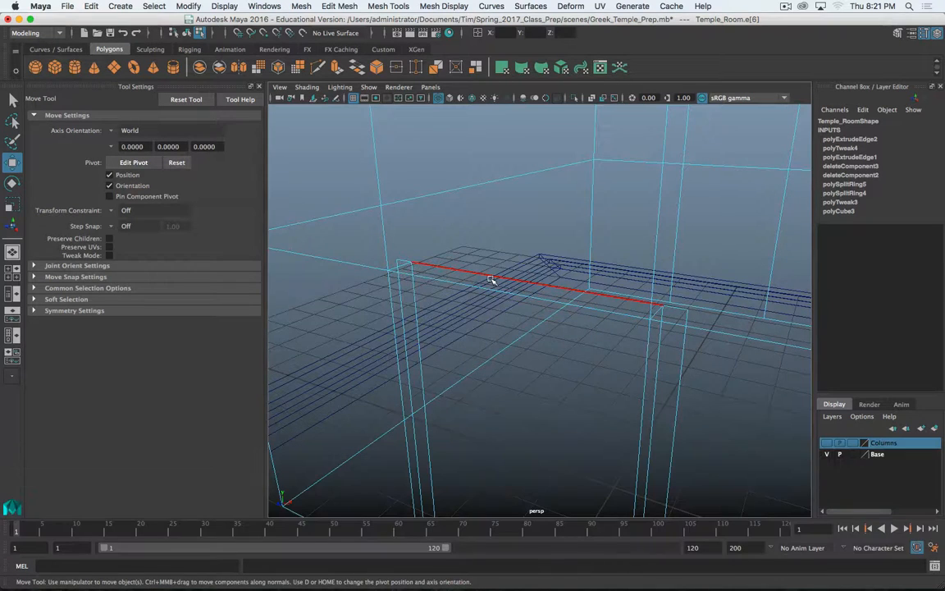
pyautogui.click(460, 271)
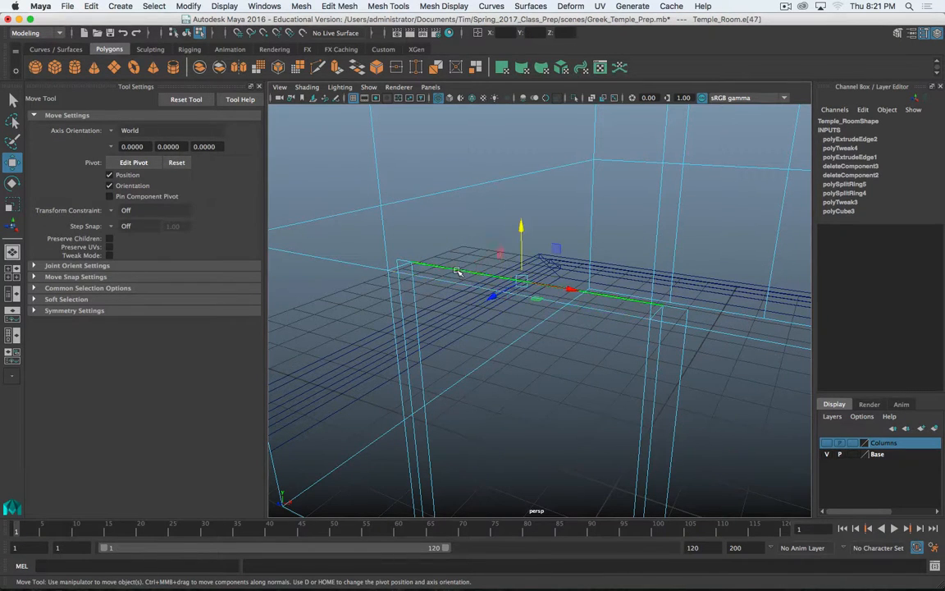
pyautogui.moveTo(525, 233); pyautogui.dragTo(484, 258)
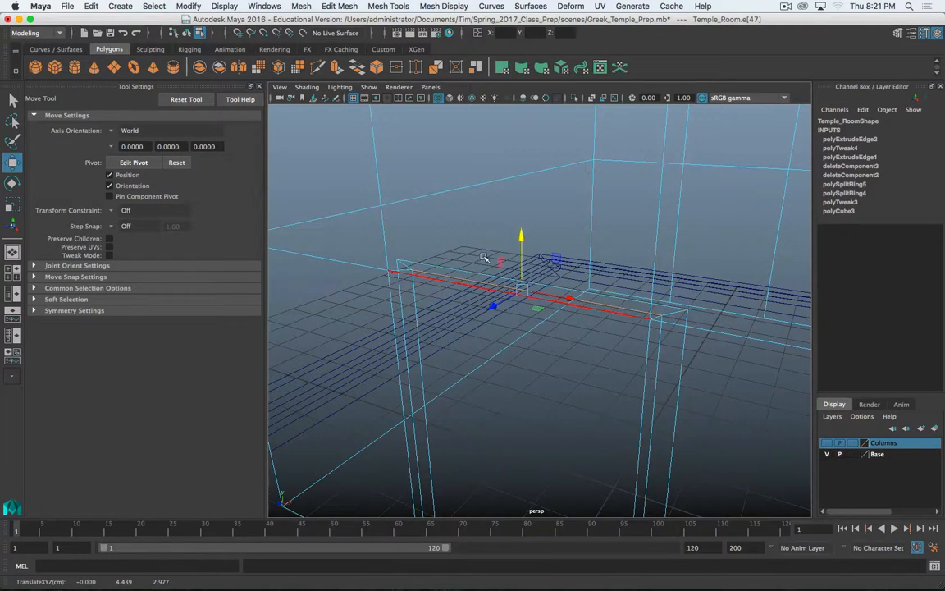
pyautogui.click(460, 272)
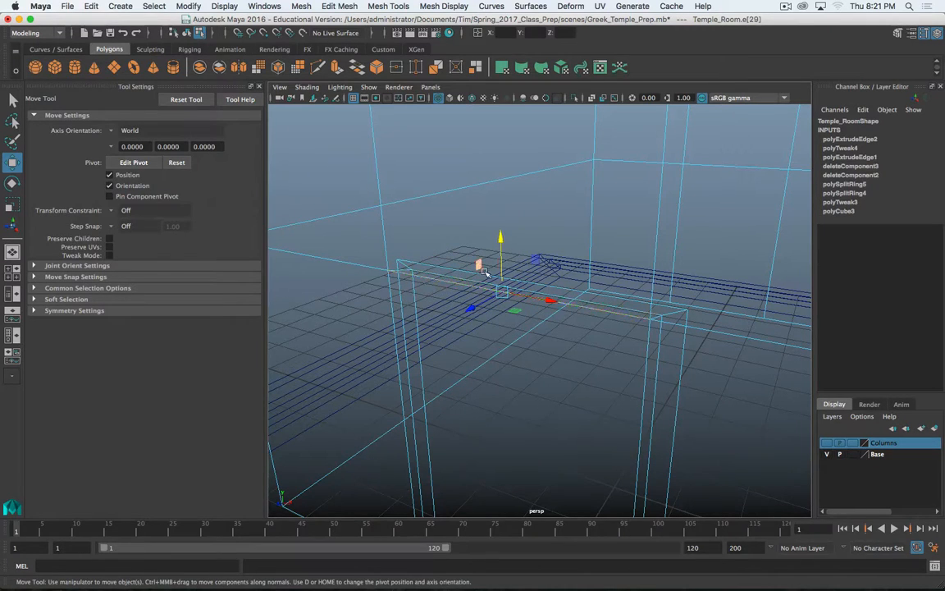
# - Try to raise the doorway's long inner top edge together with its short end edges, and undo the move
pyautogui.click(451, 269)
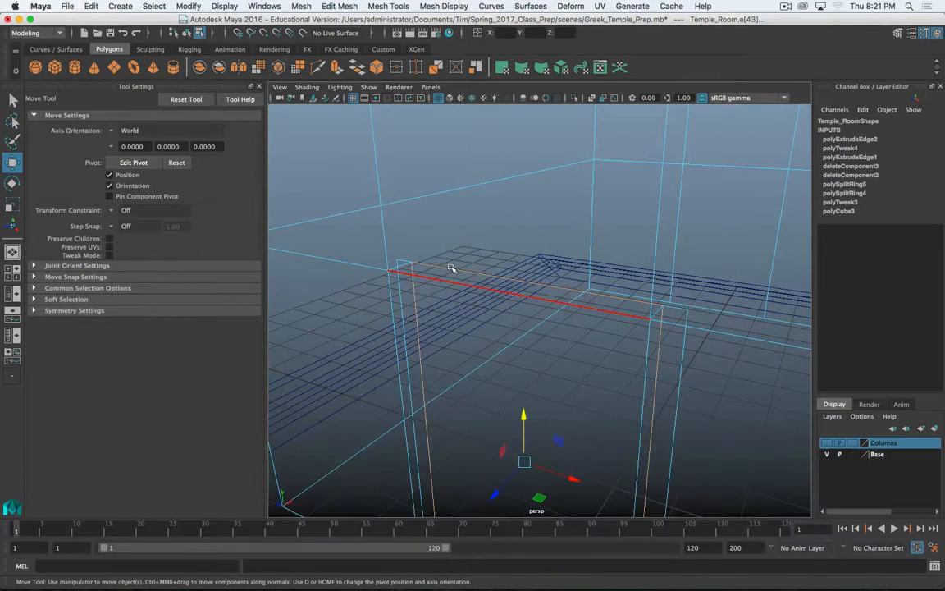
pyautogui.click(453, 269)
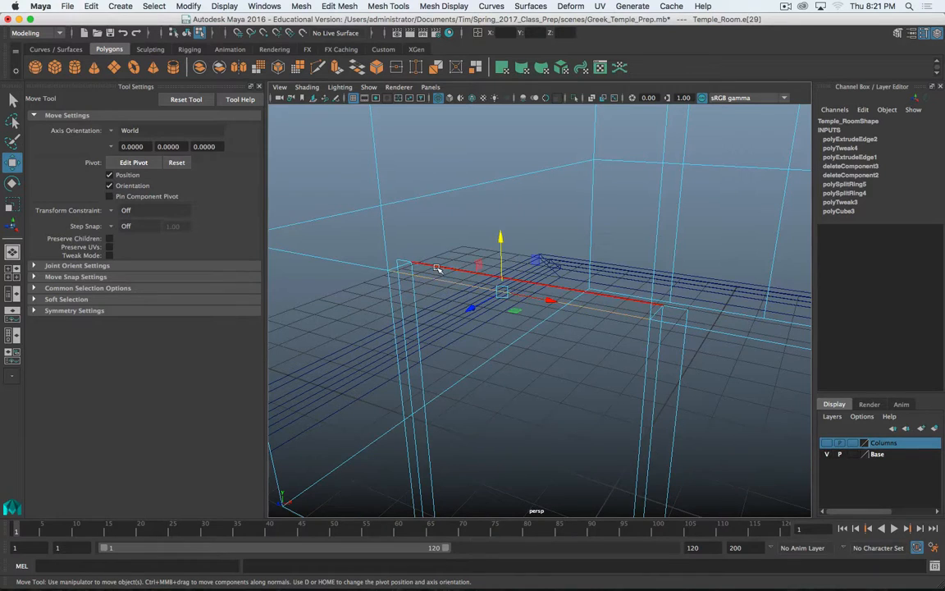
pyautogui.click(437, 269)
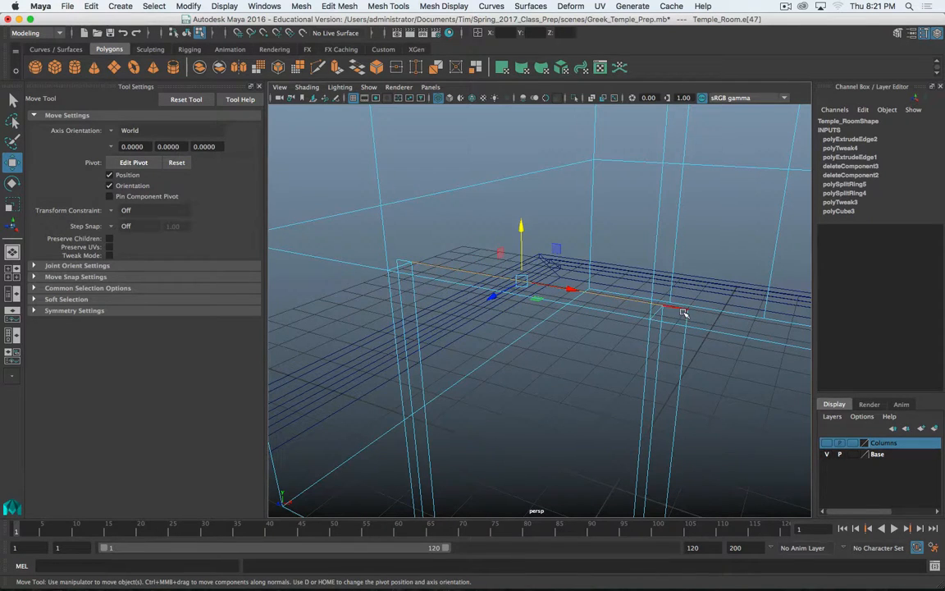
pyautogui.moveTo(683, 266); pyautogui.dragTo(631, 274, button='right')
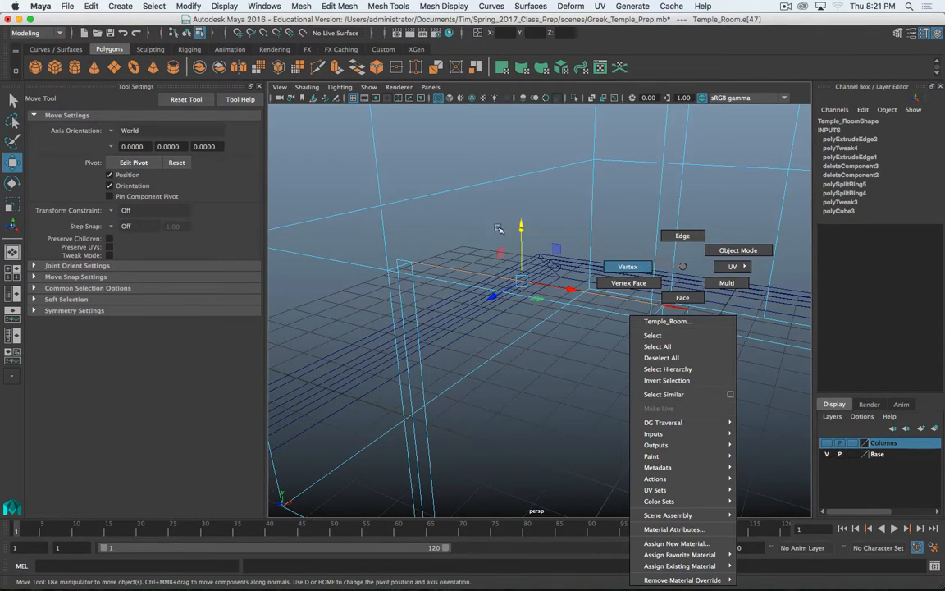
pyautogui.moveTo(498, 228); pyautogui.dragTo(685, 267, button='right')
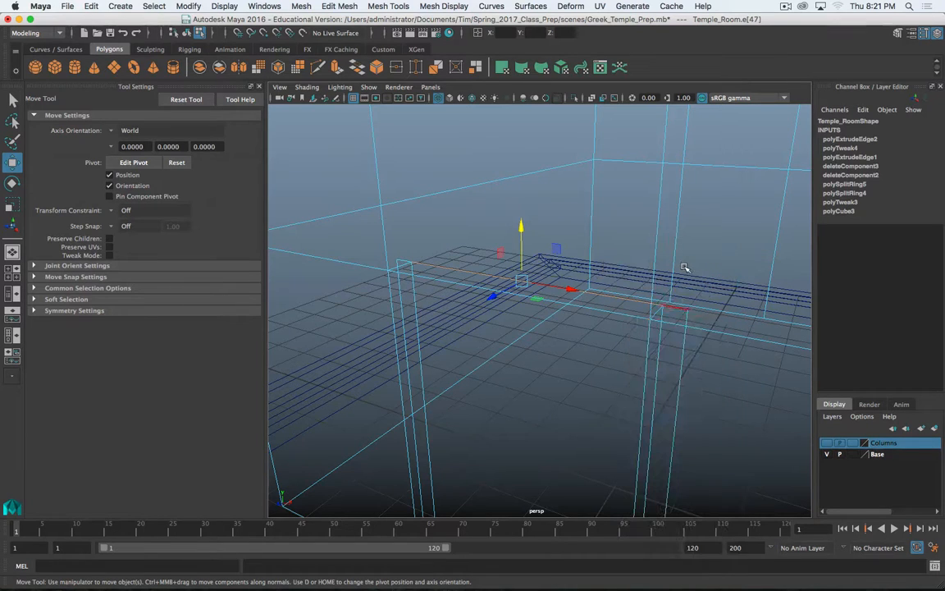
pyautogui.keyDown('alt'); pyautogui.moveTo(492, 273); pyautogui.dragTo(481, 196); pyautogui.keyUp('alt')
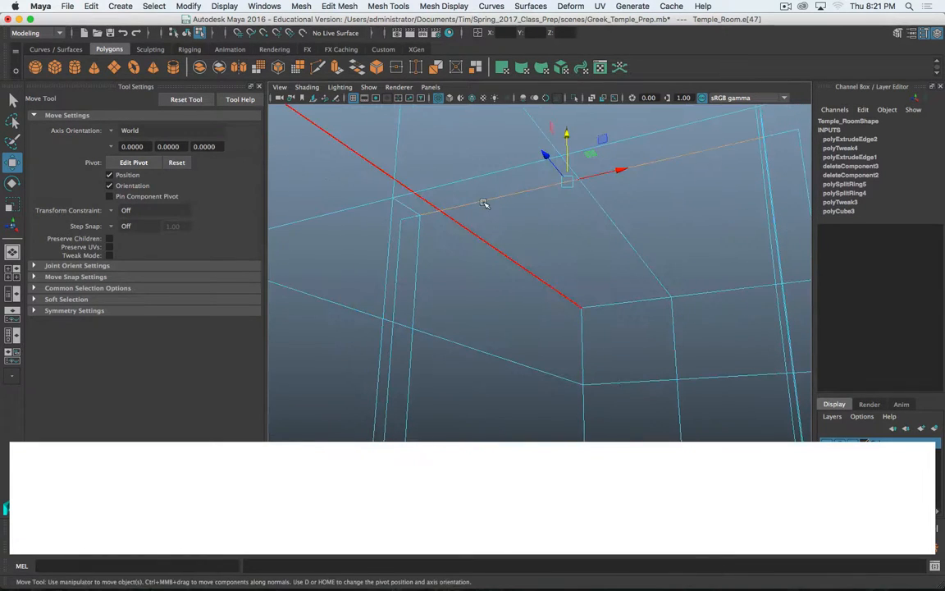
pyautogui.click(485, 204)
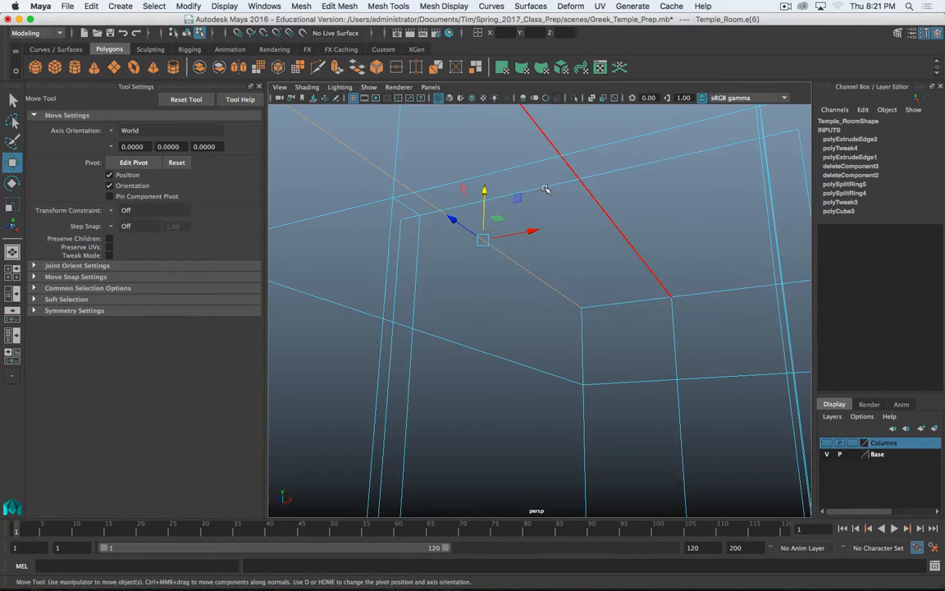
pyautogui.click(547, 183)
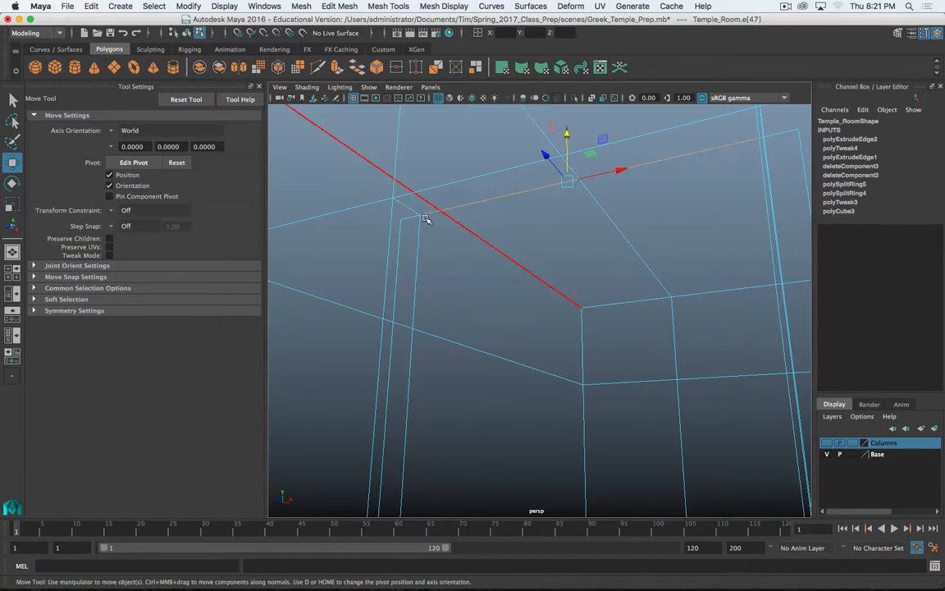
pyautogui.keyDown('alt'); pyautogui.moveTo(588, 198); pyautogui.dragTo(439, 156); pyautogui.keyUp('alt')
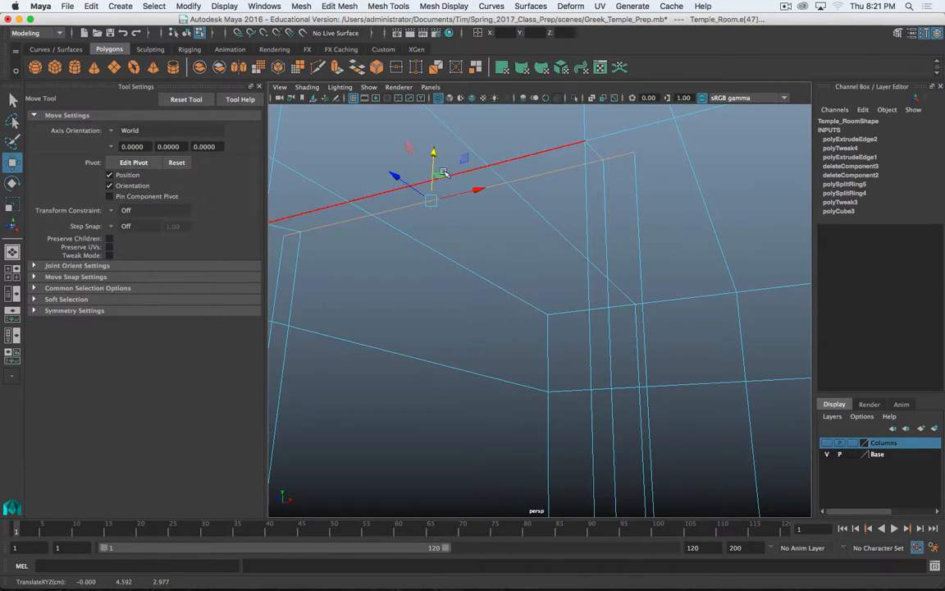
pyautogui.press('z')
# - Try to raise only the two short edges at the doorway's inner upper corners, and undo the move
pyautogui.click(623, 166)
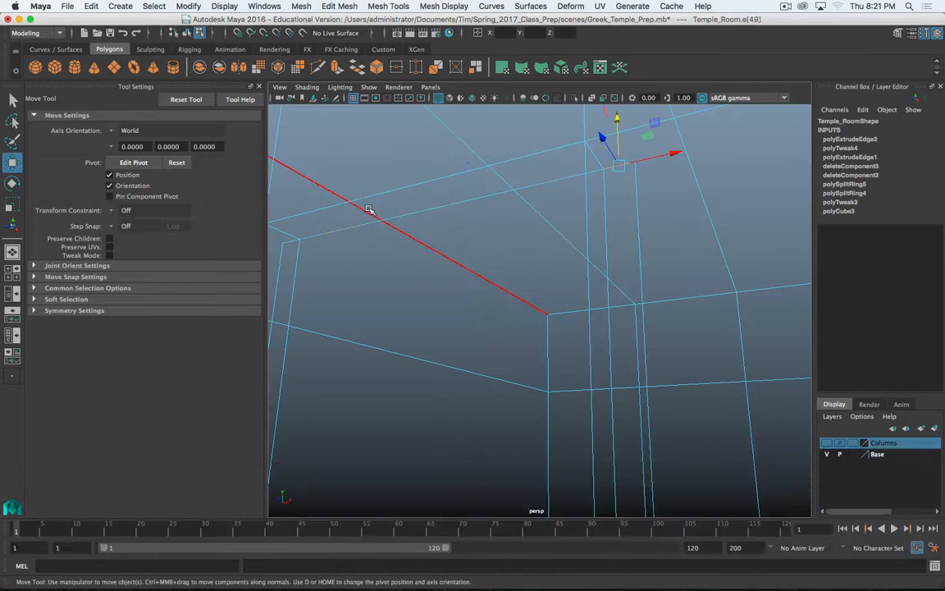
pyautogui.keyDown('shift'); pyautogui.click(291, 241); pyautogui.keyUp('shift')
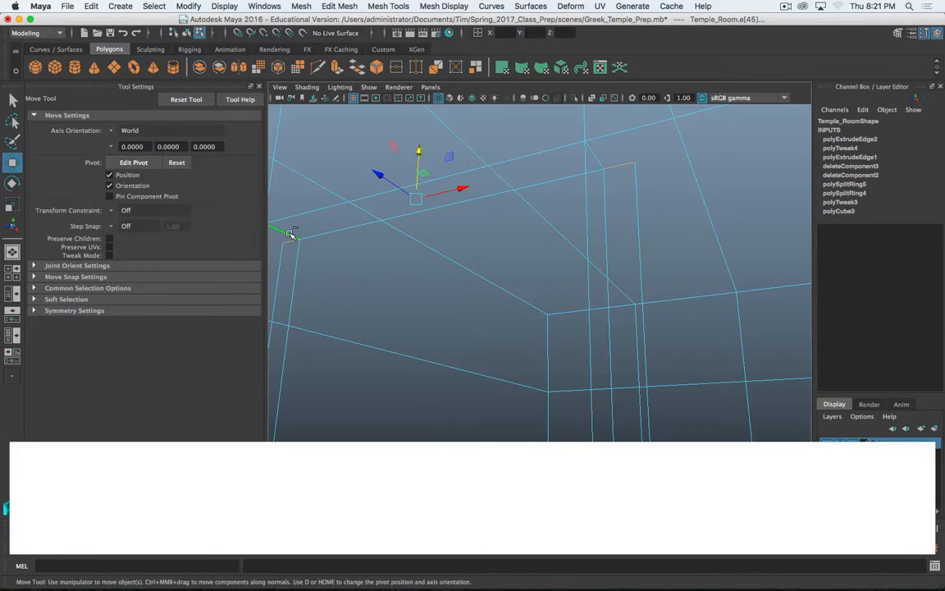
pyautogui.moveTo(432, 160); pyautogui.dragTo(437, 148)
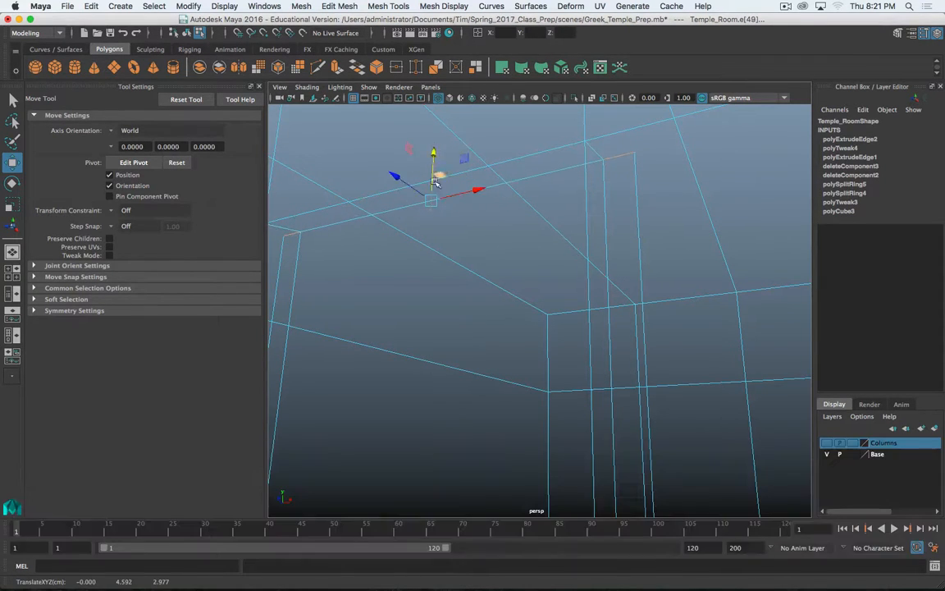
pyautogui.press('z')
# - Adjust the height of the doorway's long inner top edge along Y, finishing with the view in shaded mode
pyautogui.click(334, 230)
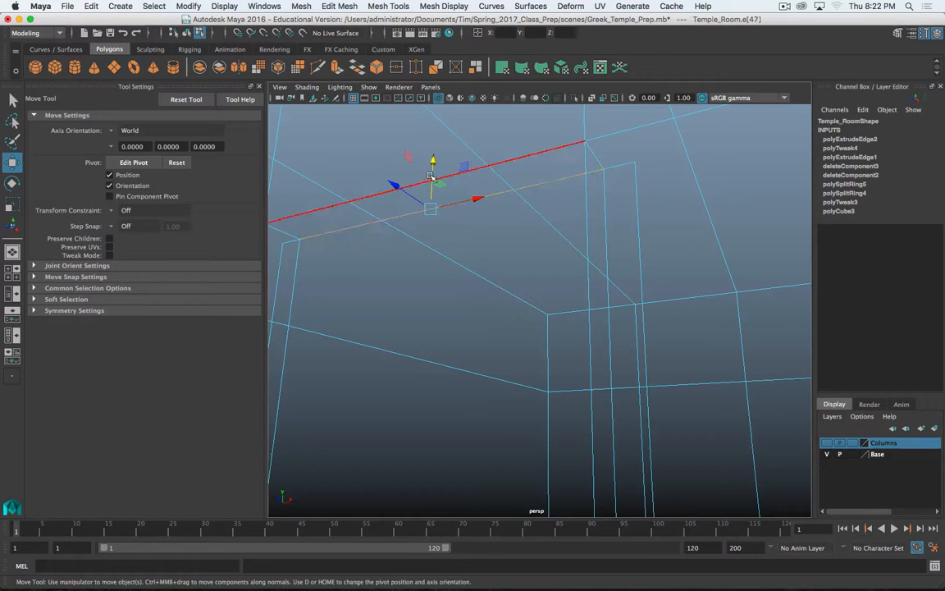
pyautogui.moveTo(436, 161); pyautogui.dragTo(432, 187)
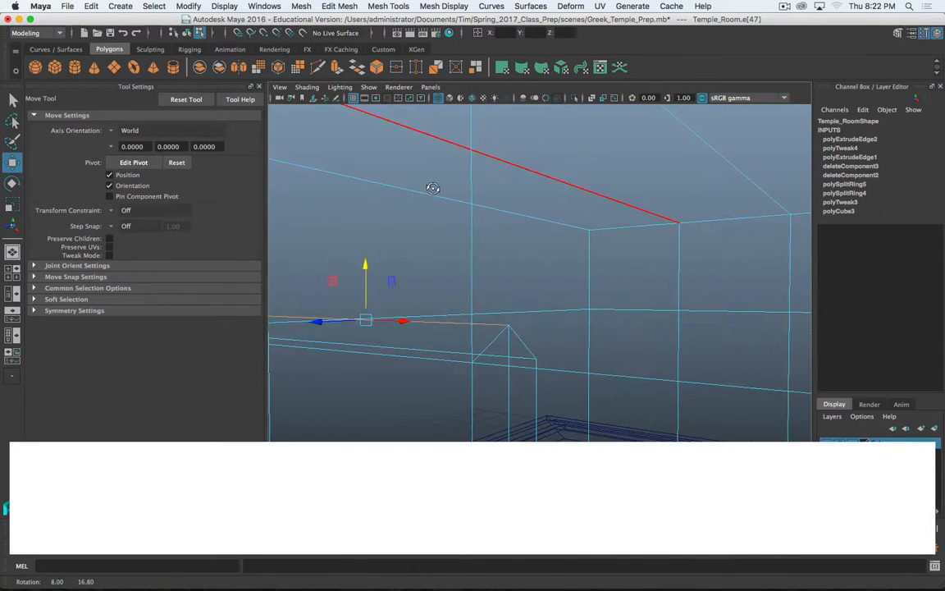
pyautogui.click(450, 352)
pyautogui.moveTo(363, 291)
pyautogui.mouseDown()
pyautogui.moveTo(366, 268)
pyautogui.moveTo(373, 302)
pyautogui.mouseUp()
pyautogui.click(498, 325)
pyautogui.scroll(-8, 425, 388)
pyautogui.moveTo(426, 388)
pyautogui.keyDown('alt'); pyautogui.mouseDown()
pyautogui.moveTo(525, 361)
pyautogui.moveTo(558, 297)
pyautogui.moveTo(483, 319)
pyautogui.mouseUp(); pyautogui.keyUp('alt')
pyautogui.press('5')
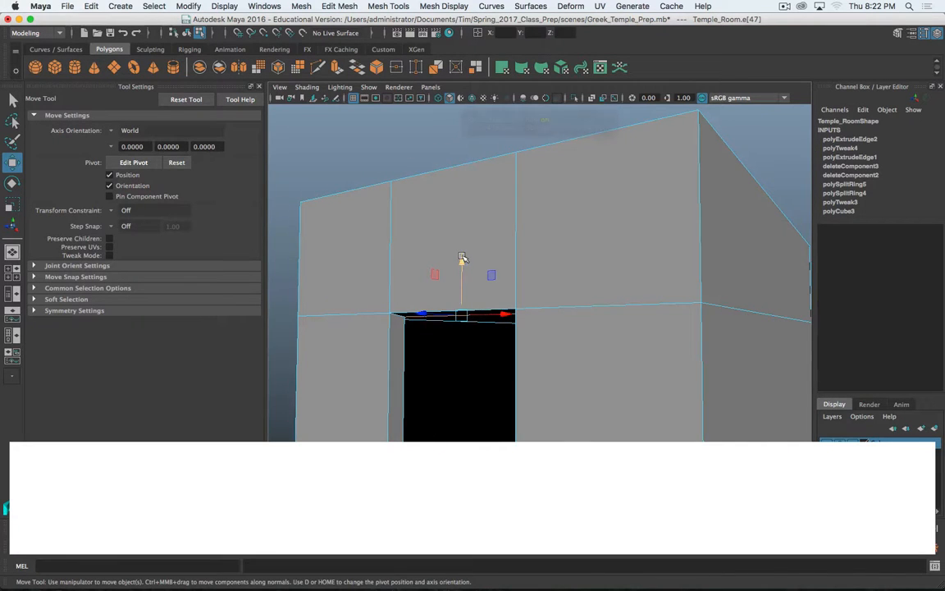
pyautogui.moveTo(463, 258); pyautogui.dragTo(462, 254)
# - Return Temple_Room to object mode and make the Columns layer visible around it
pyautogui.scroll(-6, 466, 339)
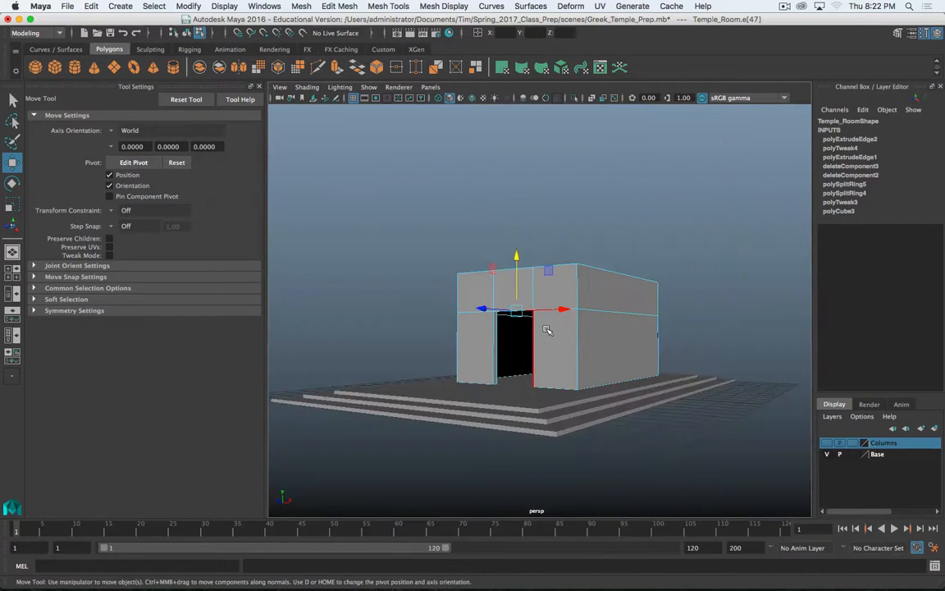
pyautogui.keyDown('alt'); pyautogui.moveTo(547, 330); pyautogui.dragTo(486, 364); pyautogui.keyUp('alt')
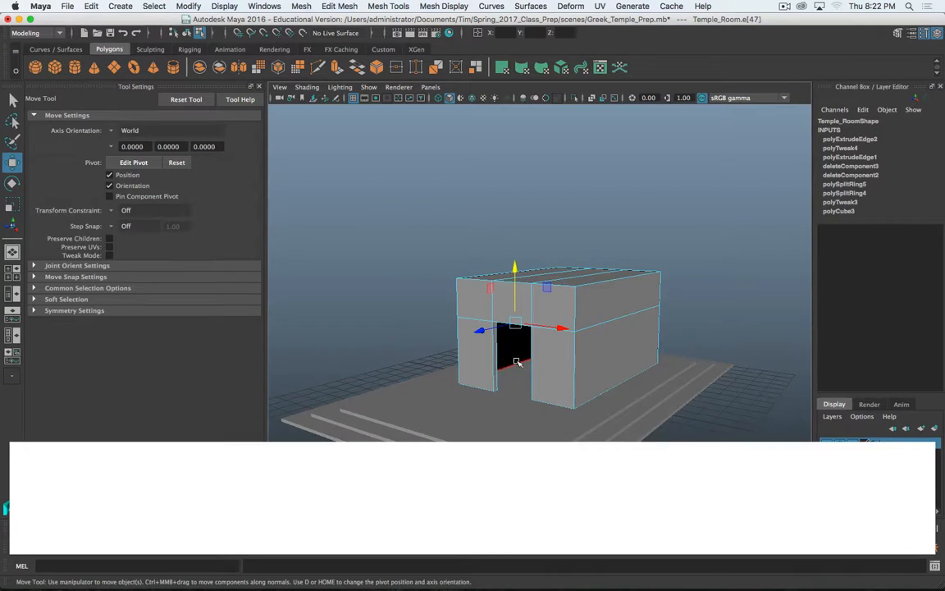
pyautogui.scroll(5, 517, 362)
pyautogui.scroll(-5, 488, 378)
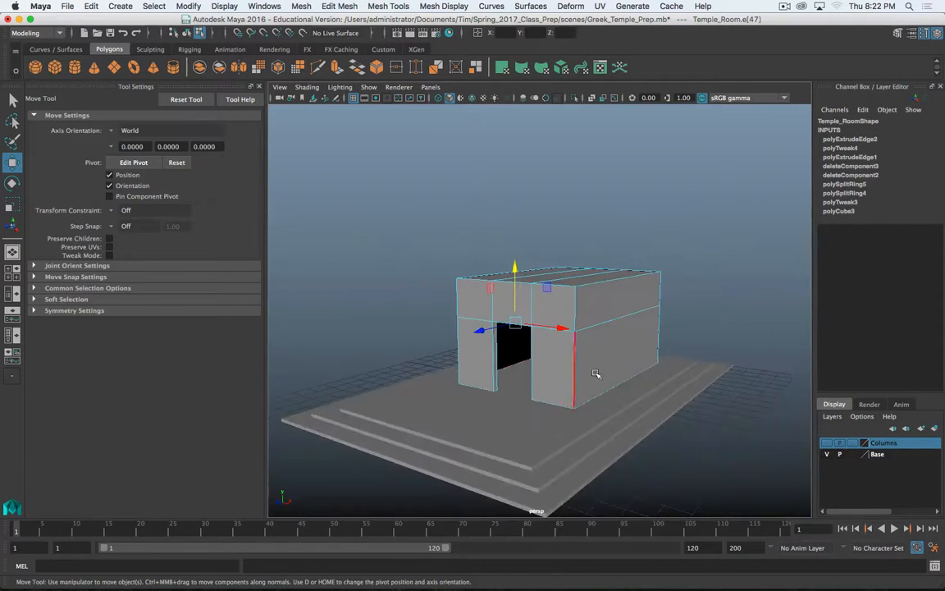
pyautogui.moveTo(599, 267); pyautogui.dragTo(601, 284, button='right')
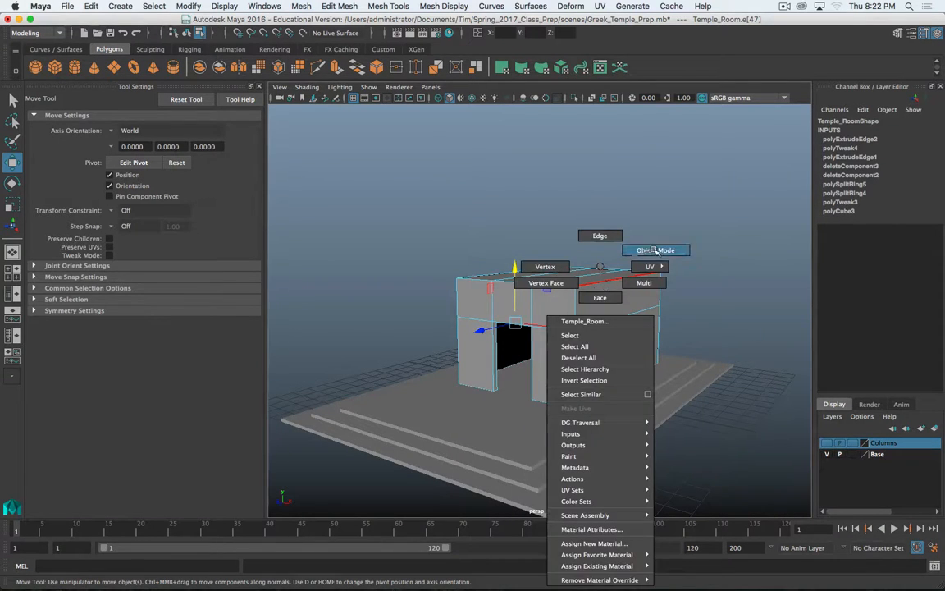
pyautogui.moveTo(654, 251); pyautogui.dragTo(654, 251, button='right')
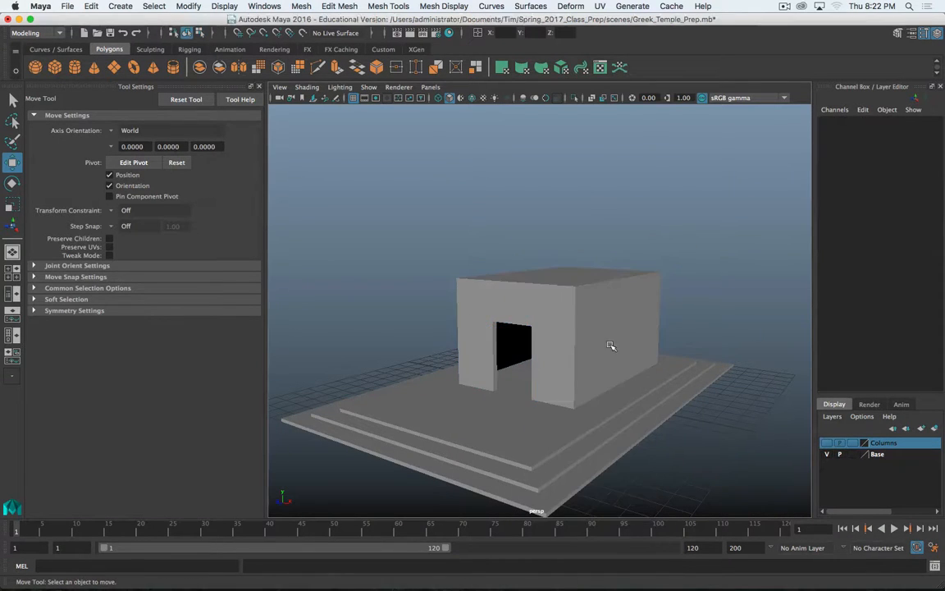
pyautogui.click(827, 443)
pyautogui.keyDown('alt'); pyautogui.moveTo(624, 422); pyautogui.dragTo(613, 436); pyautogui.keyUp('alt')
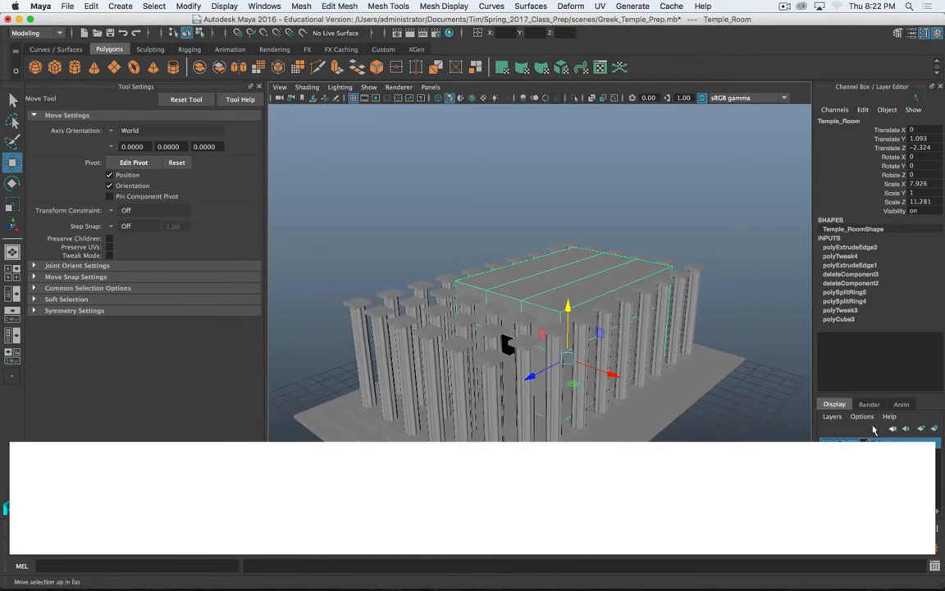
# - Create a display layer from the selected Temple_Room, name it Room, and toggle its visibility off and back on
pyautogui.click(833, 417)
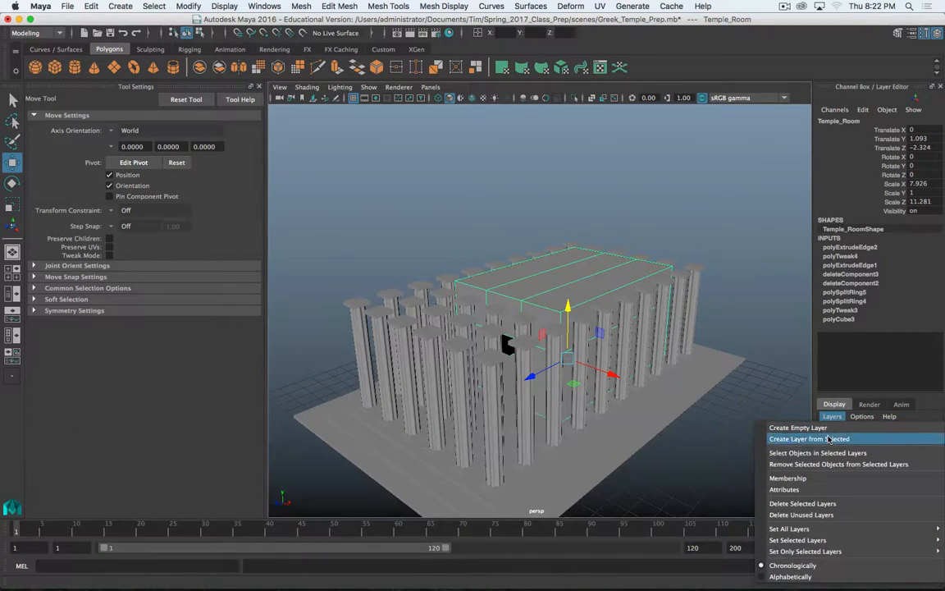
pyautogui.click(849, 439)
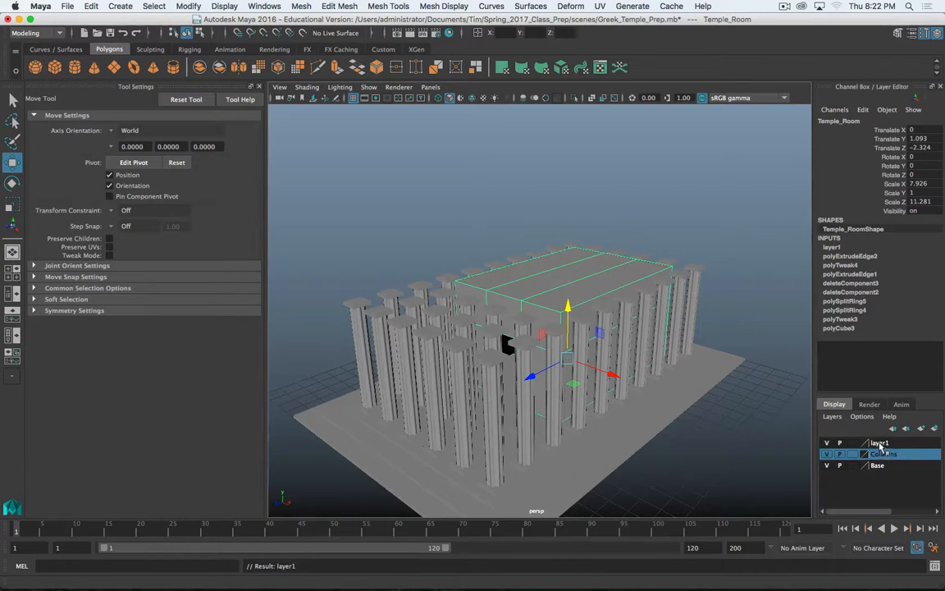
pyautogui.doubleClick(880, 443)
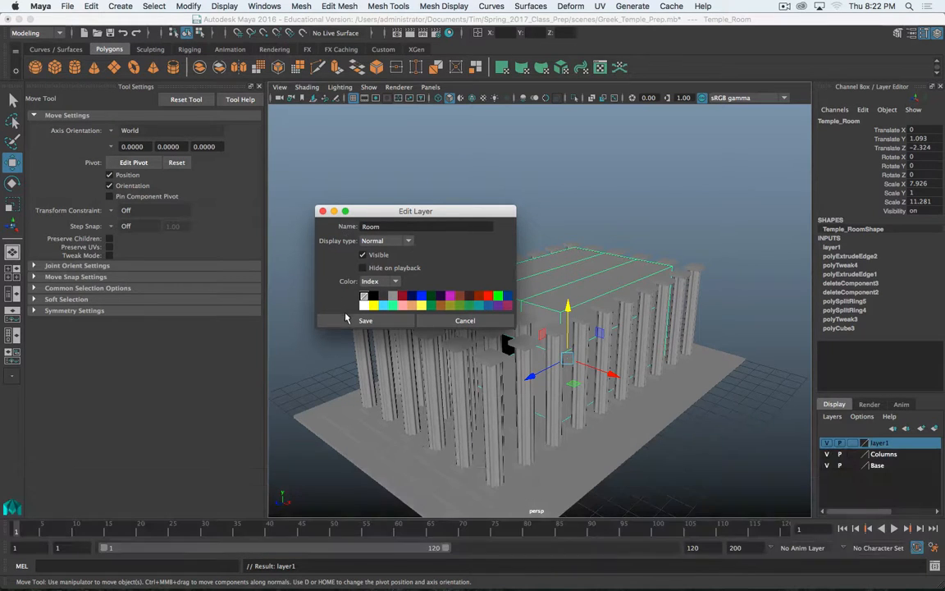
pyautogui.click(365, 320)
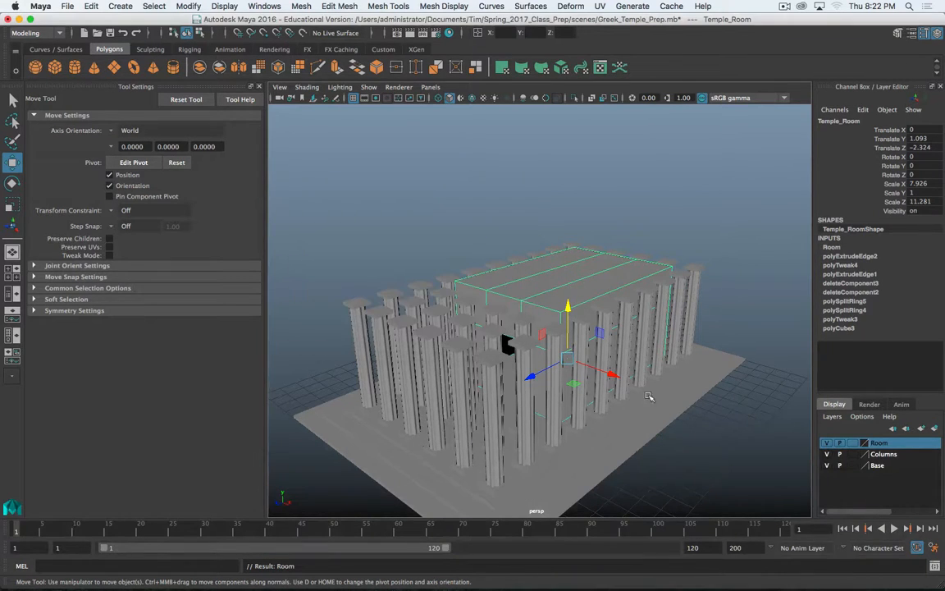
pyautogui.click(826, 443)
pyautogui.click(827, 444)
# - Delete the row of four whole columns directly in front of the room's doorway, Column14 to Column17
pyautogui.keyDown('alt'); pyautogui.moveTo(592, 418); pyautogui.dragTo(634, 390); pyautogui.keyUp('alt')
pyautogui.scroll(8, 612, 392)
pyautogui.scroll(-6, 614, 391)
pyautogui.keyDown('alt'); pyautogui.moveTo(633, 369); pyautogui.dragTo(660, 238, button='middle'); pyautogui.keyUp('alt')
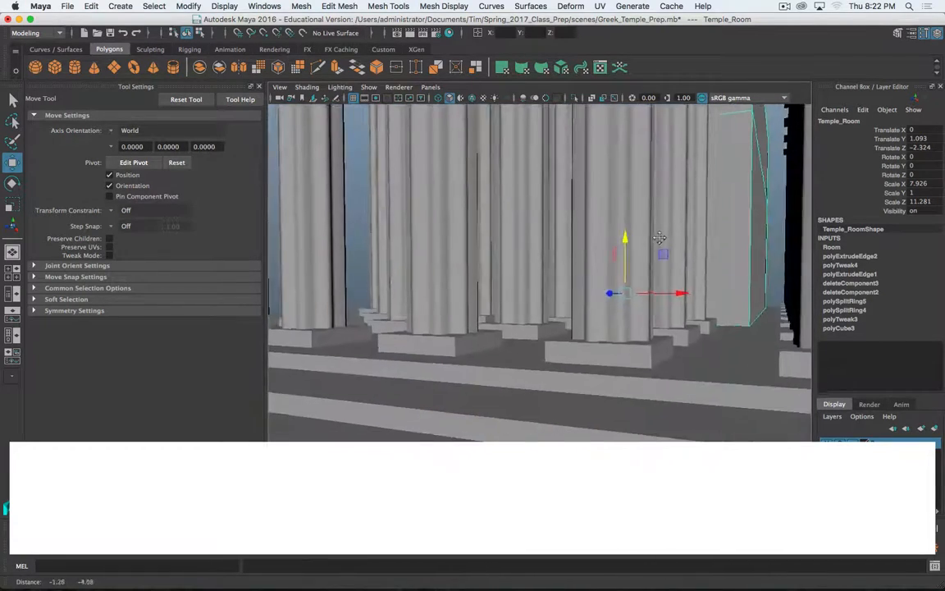
pyautogui.scroll(-8, 627, 263)
pyautogui.keyDown('alt'); pyautogui.moveTo(579, 249); pyautogui.dragTo(489, 305); pyautogui.keyUp('alt')
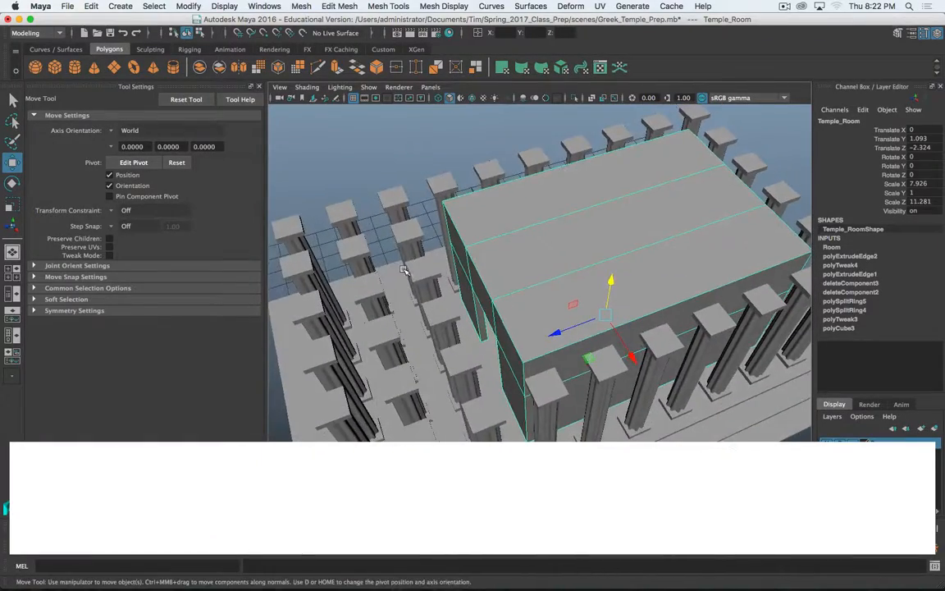
pyautogui.keyDown('alt'); pyautogui.moveTo(403, 270); pyautogui.dragTo(391, 246); pyautogui.keyUp('alt')
pyautogui.click(435, 302)
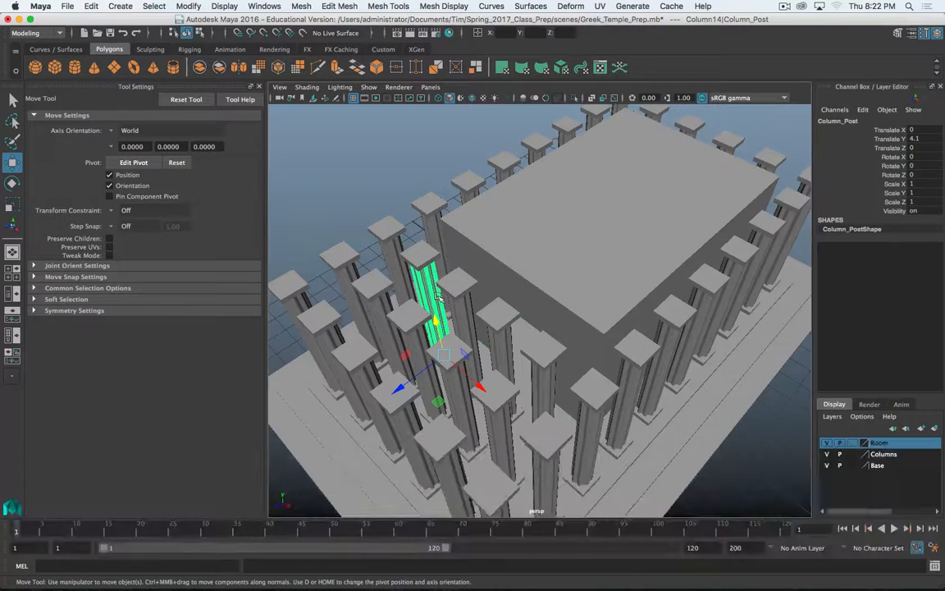
pyautogui.keyDown('shift'); pyautogui.click(468, 328); pyautogui.keyUp('shift')
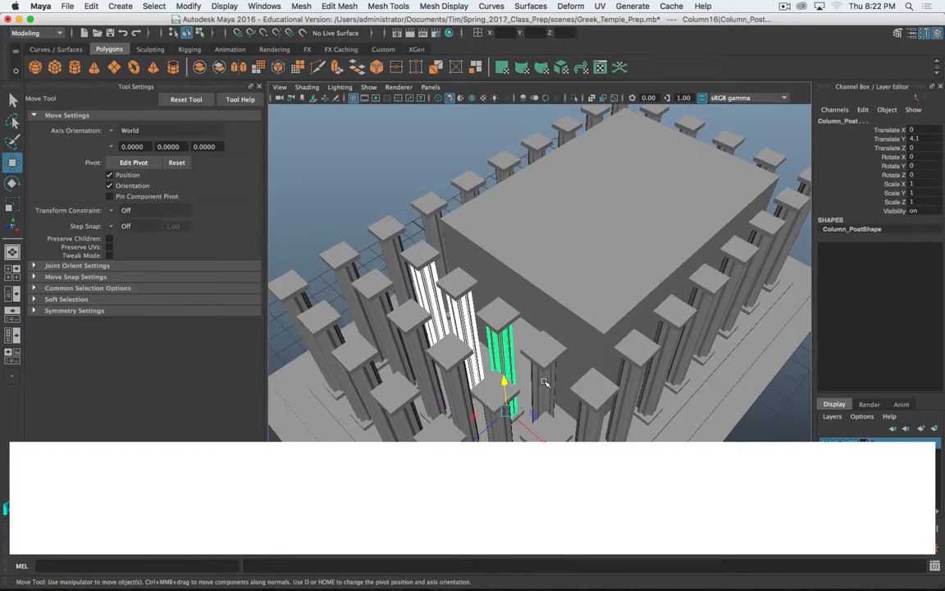
pyautogui.press('Up')
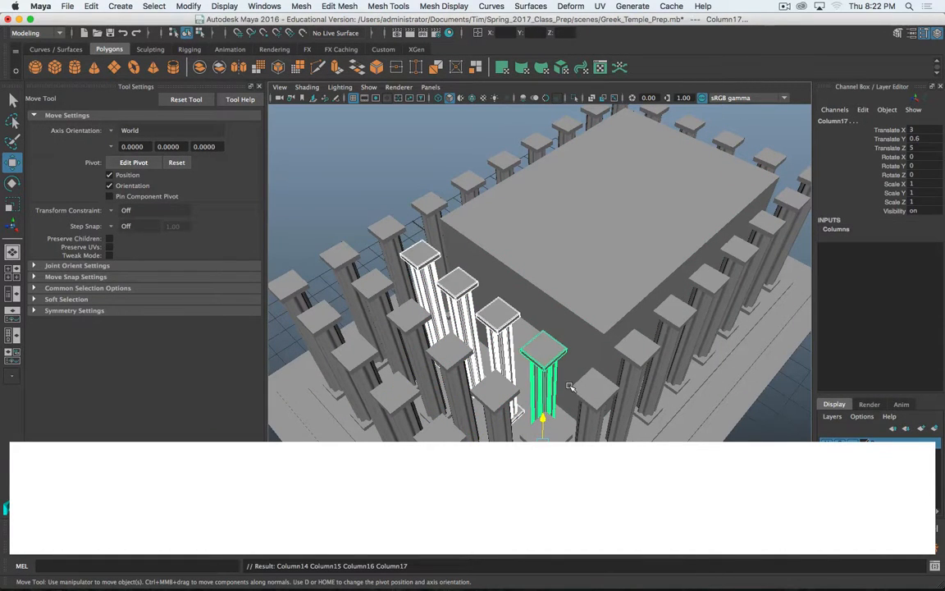
pyautogui.keyDown('alt'); pyautogui.moveTo(571, 387); pyautogui.dragTo(598, 348); pyautogui.keyUp('alt')
pyautogui.press('Delete')
pyautogui.keyDown('alt'); pyautogui.moveTo(639, 346); pyautogui.dragTo(551, 361); pyautogui.keyUp('alt')
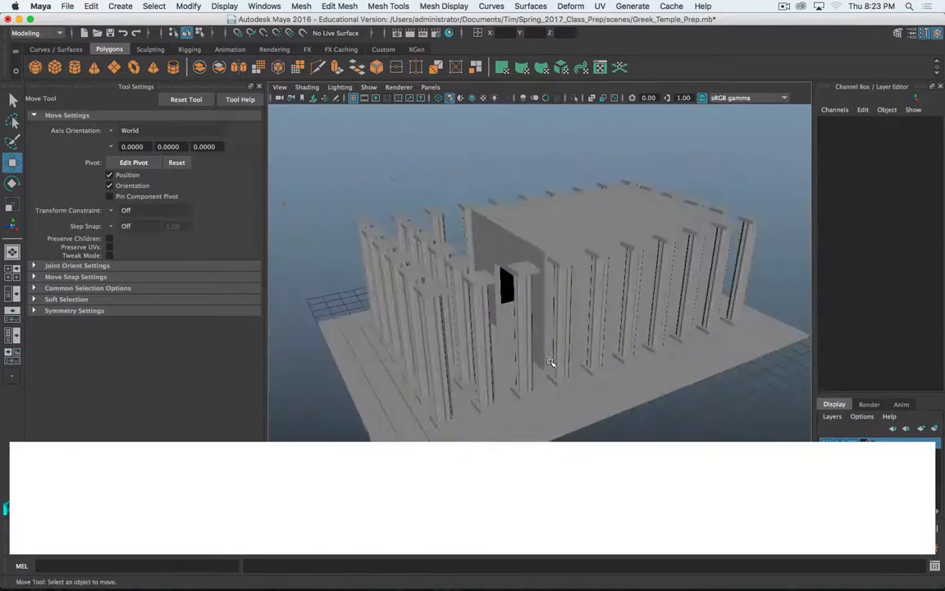
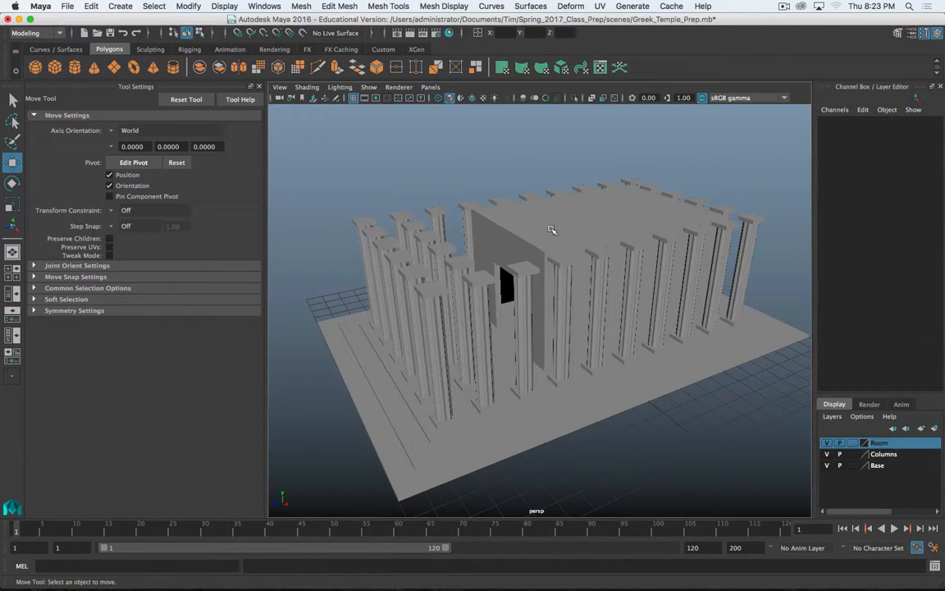
pyautogui.click(496, 210)
pyautogui.keyDown('alt'); pyautogui.moveTo(406, 245); pyautogui.dragTo(350, 234); pyautogui.keyUp('alt')
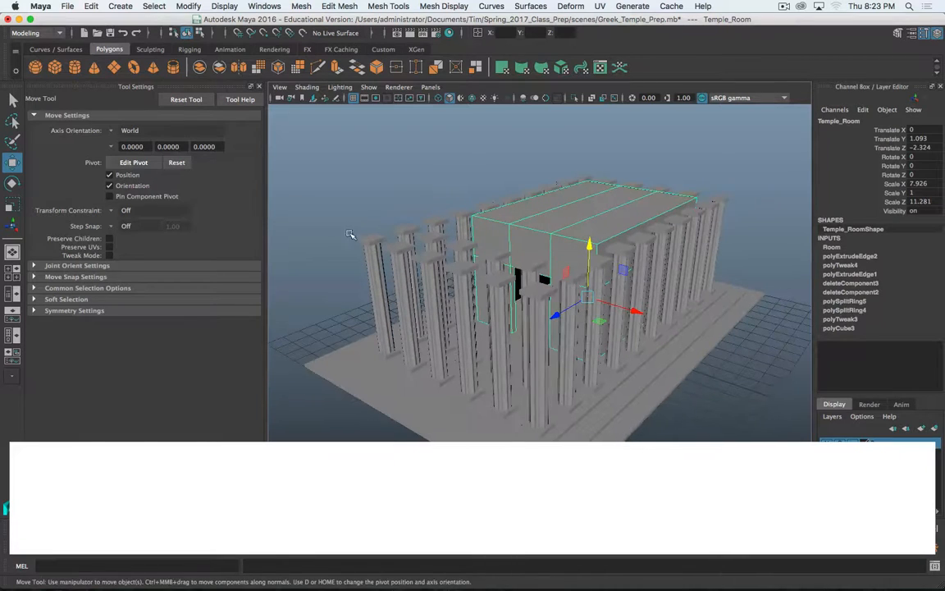
pyautogui.click(416, 144)
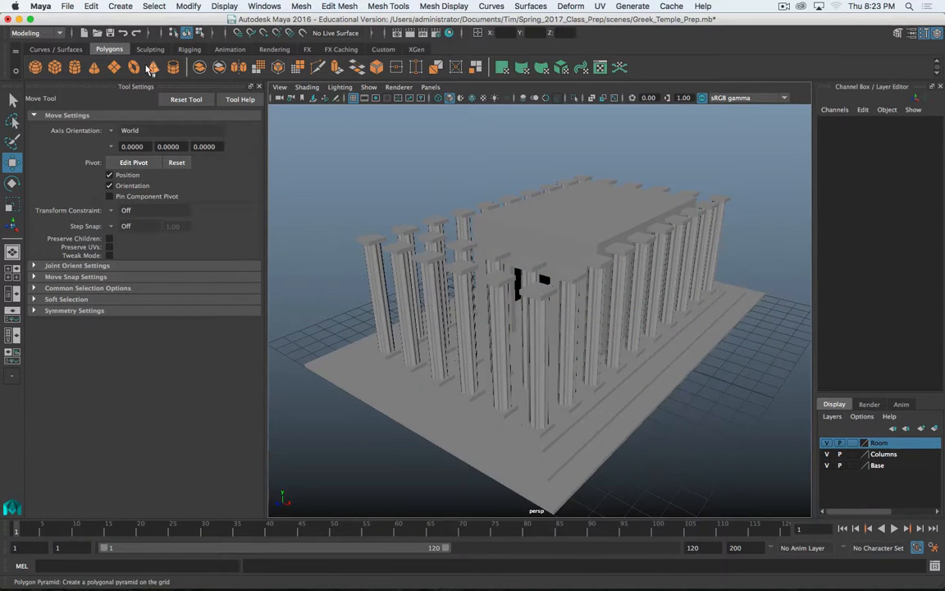
# - Create a polygon cube, raise it above the temple room to about 7.693 in Y, and name it Temple_Roof
pyautogui.click(55, 67)
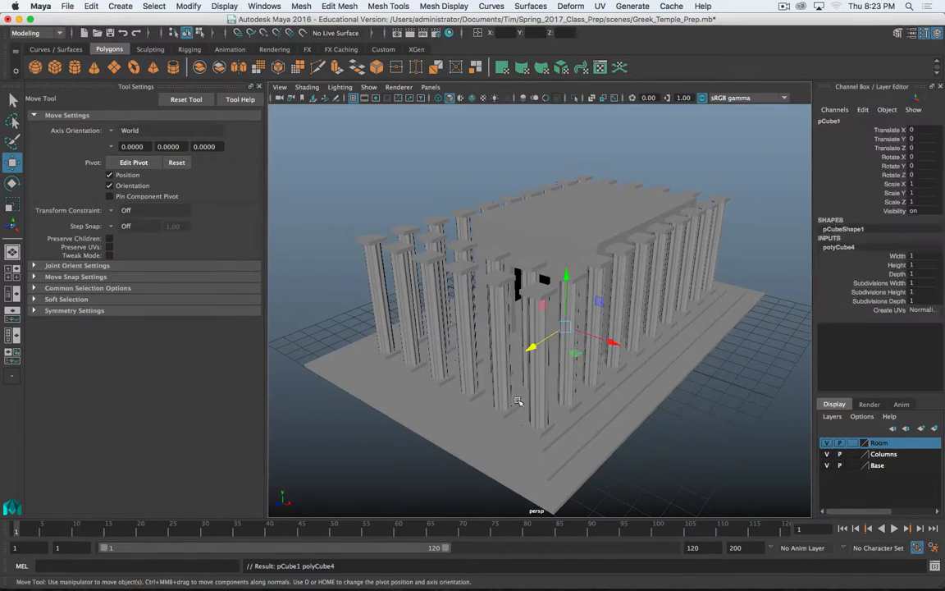
pyautogui.moveTo(513, 396)
pyautogui.keyDown('alt'); pyautogui.mouseDown()
pyautogui.moveTo(544, 385)
pyautogui.moveTo(528, 391)
pyautogui.mouseUp(); pyautogui.keyUp('alt')
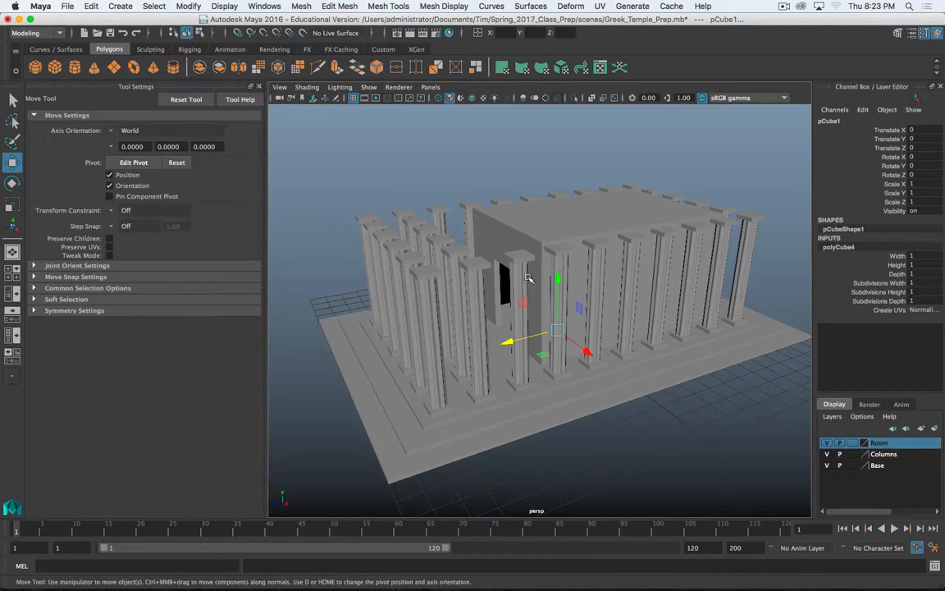
pyautogui.moveTo(557, 287); pyautogui.dragTo(559, 277)
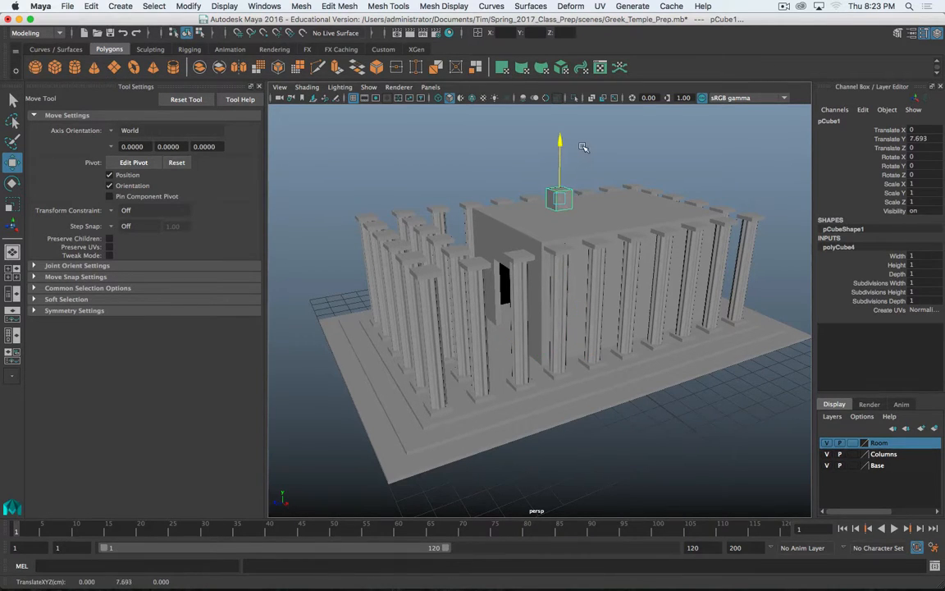
pyautogui.doubleClick(836, 123)
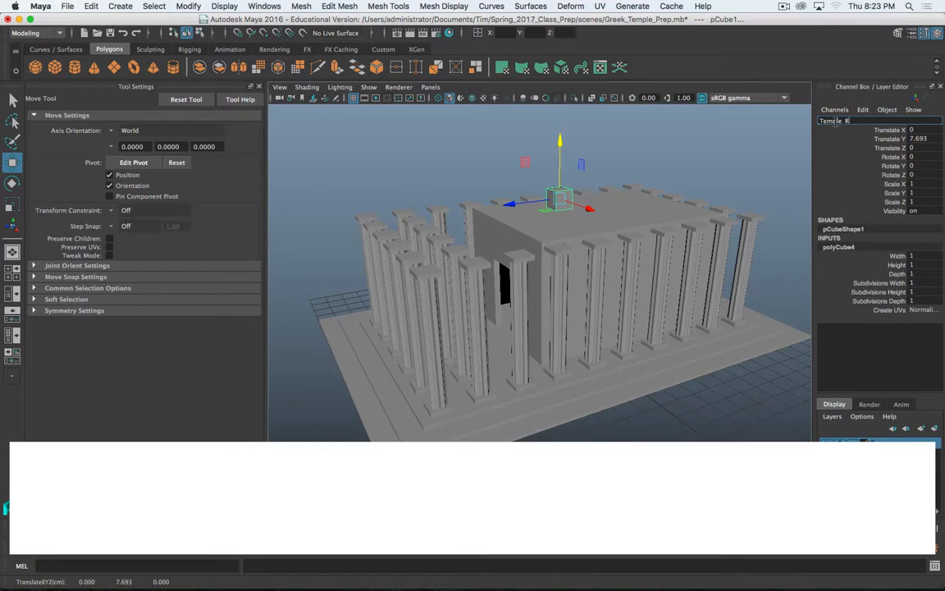
pyautogui.write('Temple_Roof')
pyautogui.press('Return')
# - Scale Temple_Roof to about 12.26 in X and 18.91 in Z so it covers all the columns
pyautogui.keyDown('alt'); pyautogui.moveTo(529, 193); pyautogui.dragTo(362, 255); pyautogui.keyUp('alt')
pyautogui.press('r')
pyautogui.keyDown('alt'); pyautogui.moveTo(470, 273); pyautogui.dragTo(912, 267); pyautogui.keyUp('alt')
pyautogui.moveTo(627, 215); pyautogui.dragTo(659, 246)
pyautogui.keyDown('alt'); pyautogui.moveTo(633, 290); pyautogui.dragTo(574, 175); pyautogui.keyUp('alt')
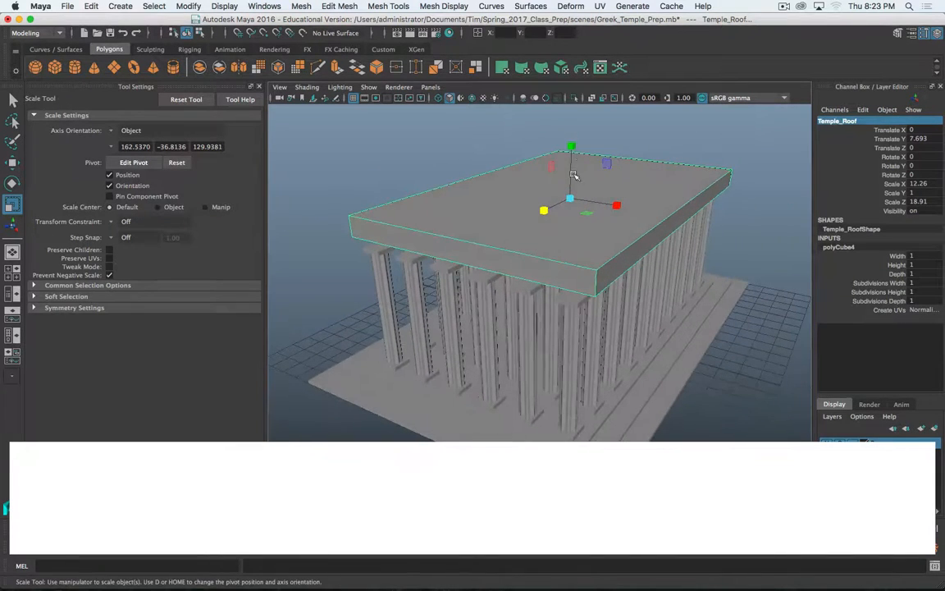
# - Thicken Temple_Roof by raising its top face to about 10.964 in Y
pyautogui.rightClick(657, 183)
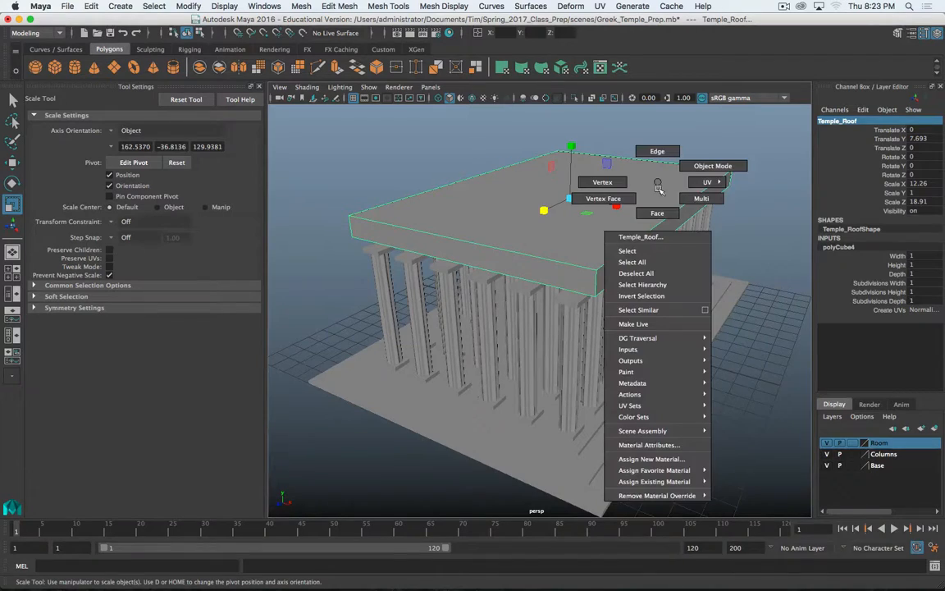
pyautogui.click(657, 213)
pyautogui.moveTo(648, 215)
pyautogui.keyDown('alt'); pyautogui.mouseDown()
pyautogui.moveTo(557, 213)
pyautogui.moveTo(674, 216)
pyautogui.moveTo(624, 219)
pyautogui.moveTo(557, 247)
pyautogui.moveTo(650, 233)
pyautogui.mouseUp(); pyautogui.keyUp('alt')
pyautogui.press('w')
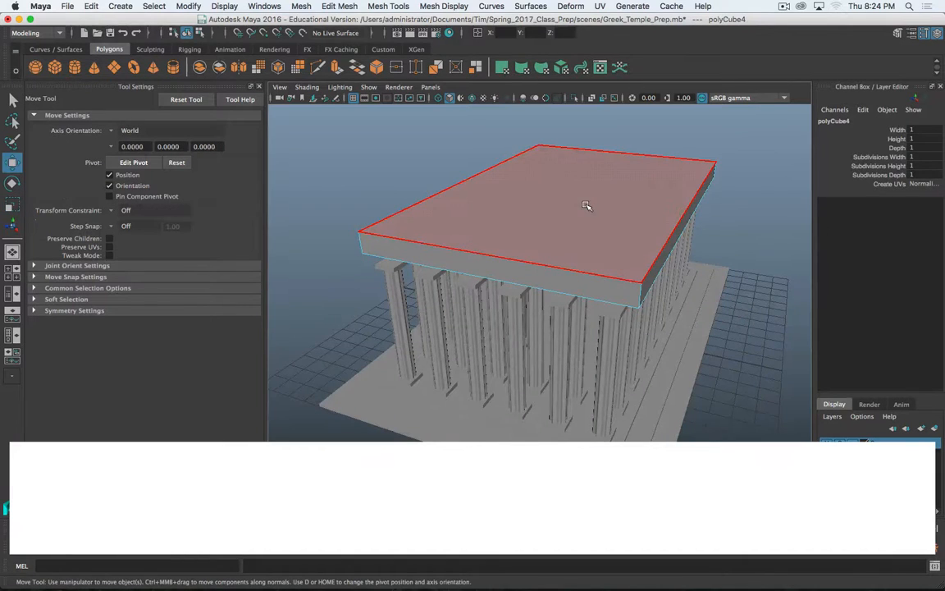
pyautogui.click(584, 205)
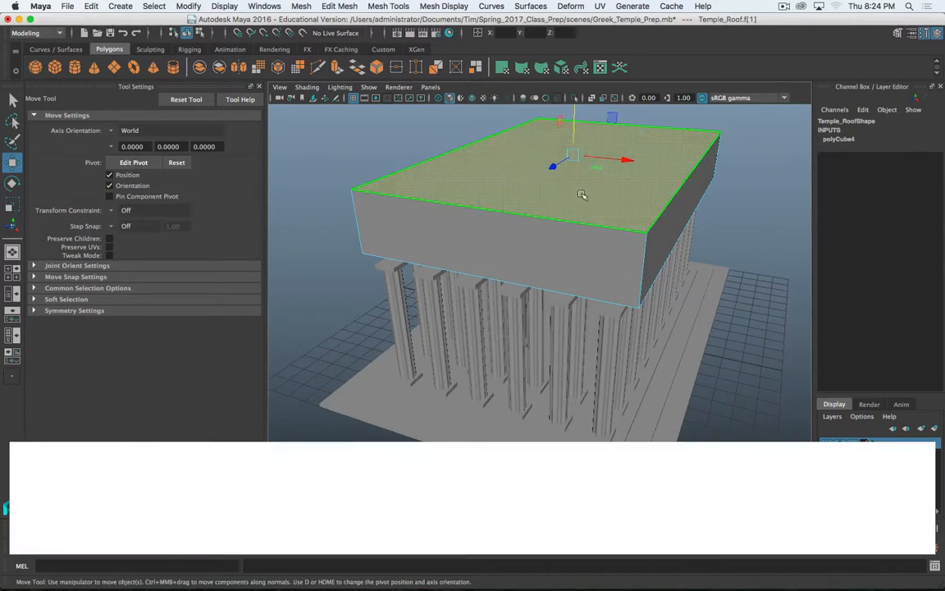
pyautogui.keyDown('alt'); pyautogui.moveTo(566, 200); pyautogui.dragTo(557, 264); pyautogui.keyUp('alt')
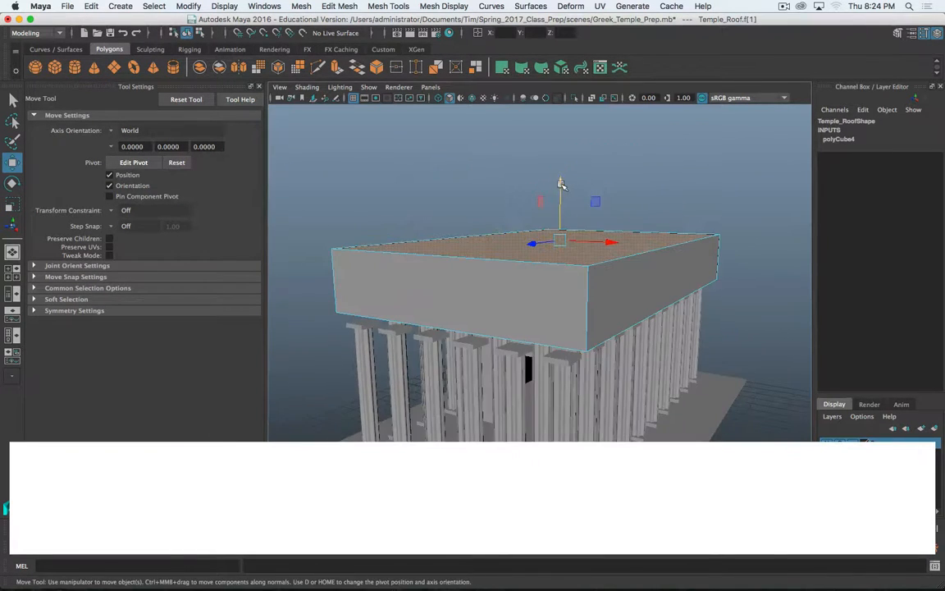
pyautogui.moveTo(557, 161)
pyautogui.mouseDown()
pyautogui.moveTo(565, 238)
pyautogui.moveTo(564, 166)
pyautogui.mouseUp()
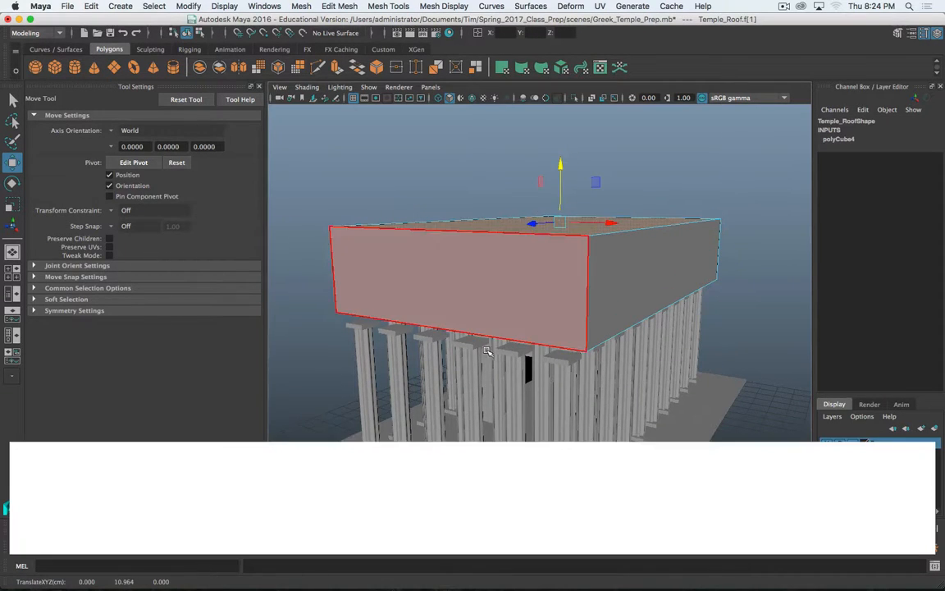
# - Snap the roof's bottom face down along Y onto the tops of the column caps using point snapping
pyautogui.keyDown('alt'); pyautogui.moveTo(492, 351); pyautogui.dragTo(551, 309); pyautogui.keyUp('alt')
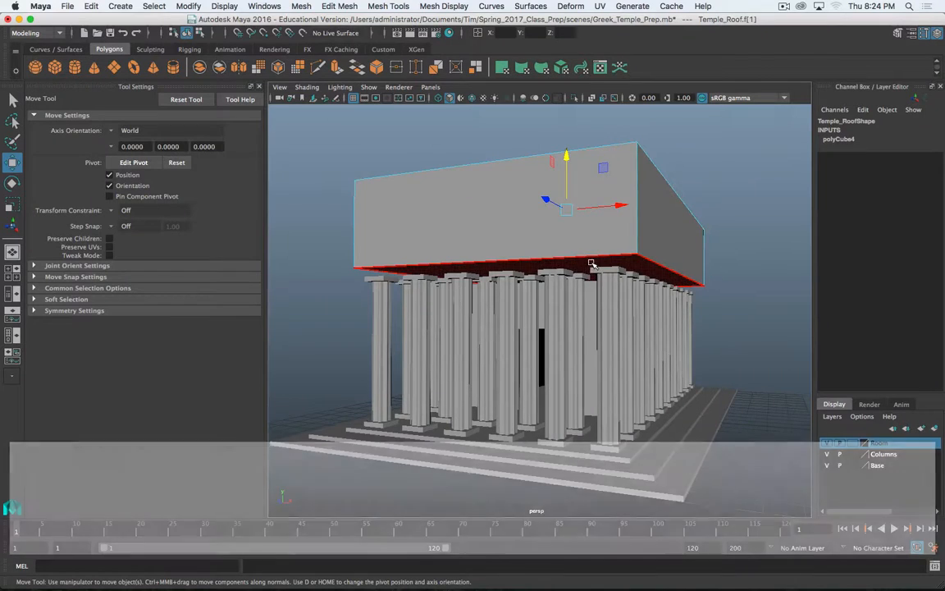
pyautogui.click(591, 263)
pyautogui.click(264, 34)
pyautogui.scroll(8, 550, 306)
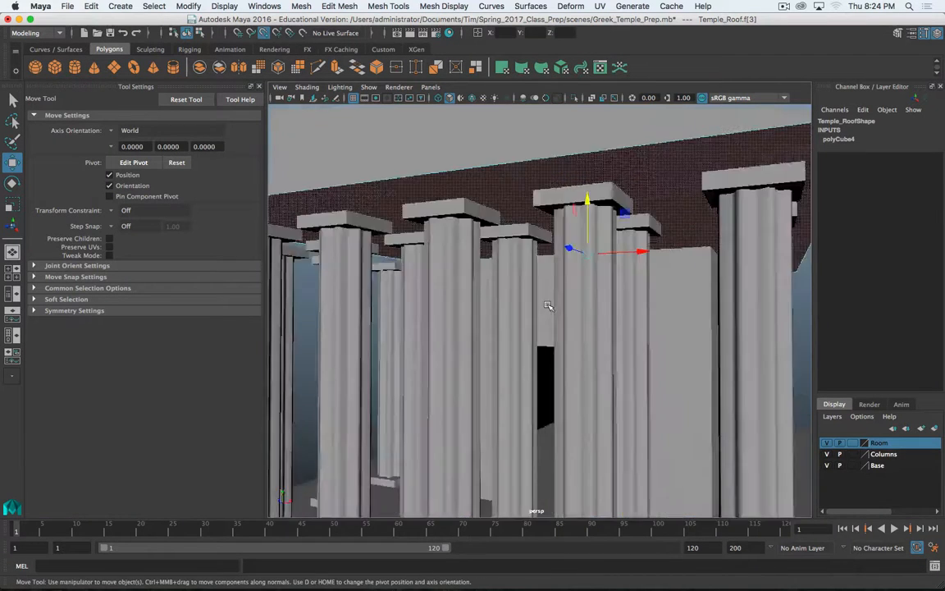
pyautogui.scroll(-3, 621, 261)
pyautogui.keyDown('alt'); pyautogui.moveTo(681, 255); pyautogui.dragTo(615, 263, button='middle'); pyautogui.keyUp('alt')
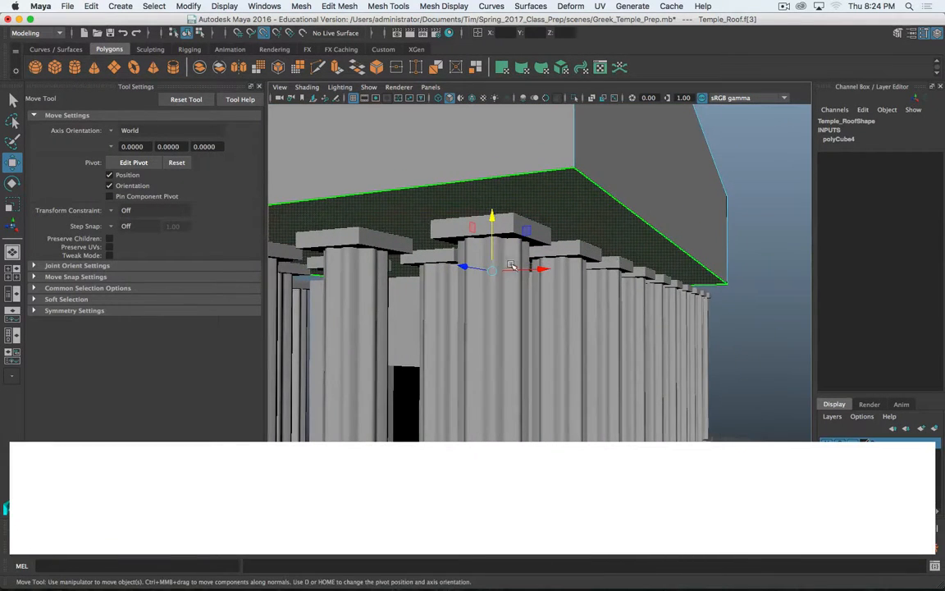
pyautogui.moveTo(496, 231); pyautogui.dragTo(622, 285)
# - Examine how the roof's bottom face meets the column caps in wireframe and front view, ending in the shaded perspective view
pyautogui.scroll(-3, 552, 290)
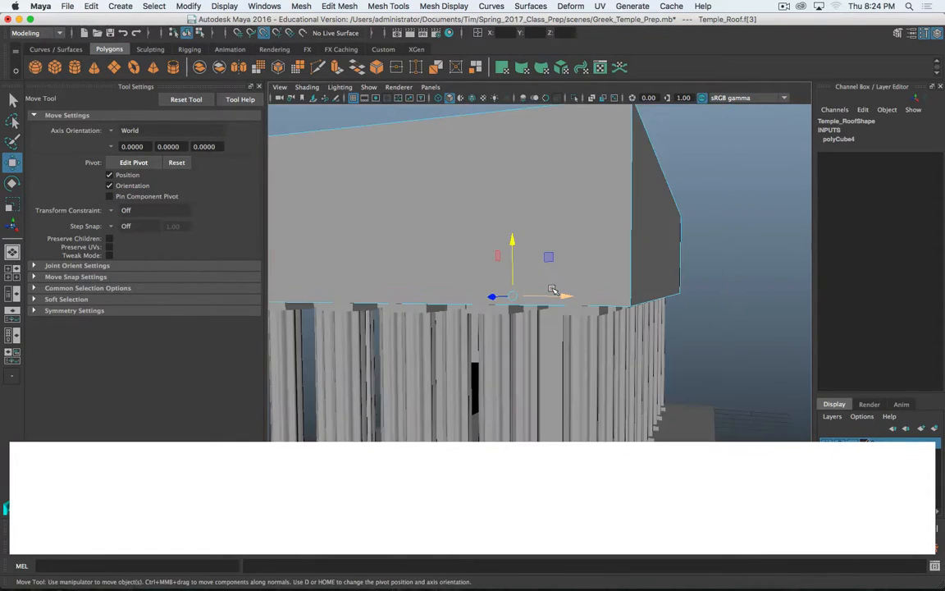
pyautogui.scroll(8, 552, 290)
pyautogui.scroll(-3, 553, 289)
pyautogui.press('4')
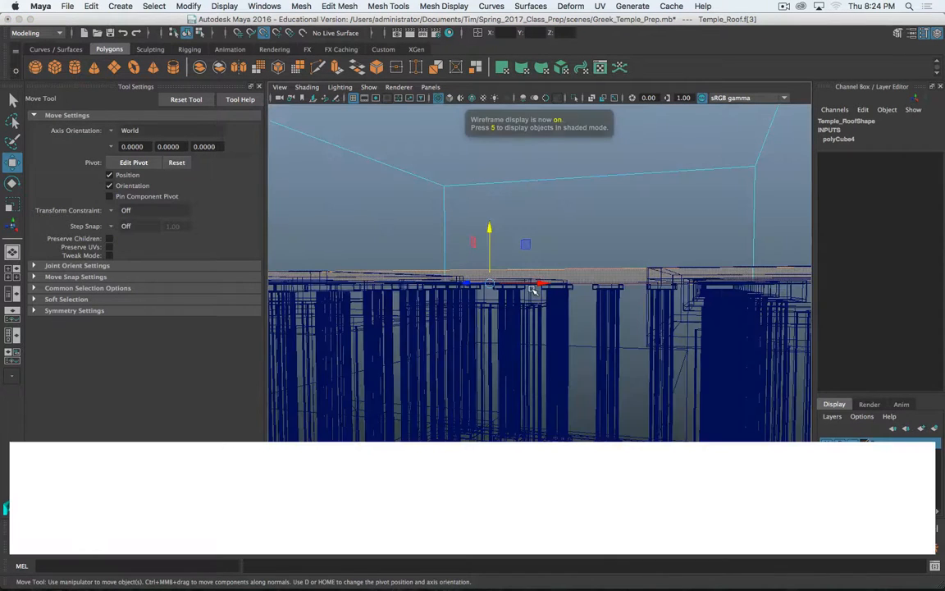
pyautogui.scroll(-2, 534, 290)
pyautogui.press('space')
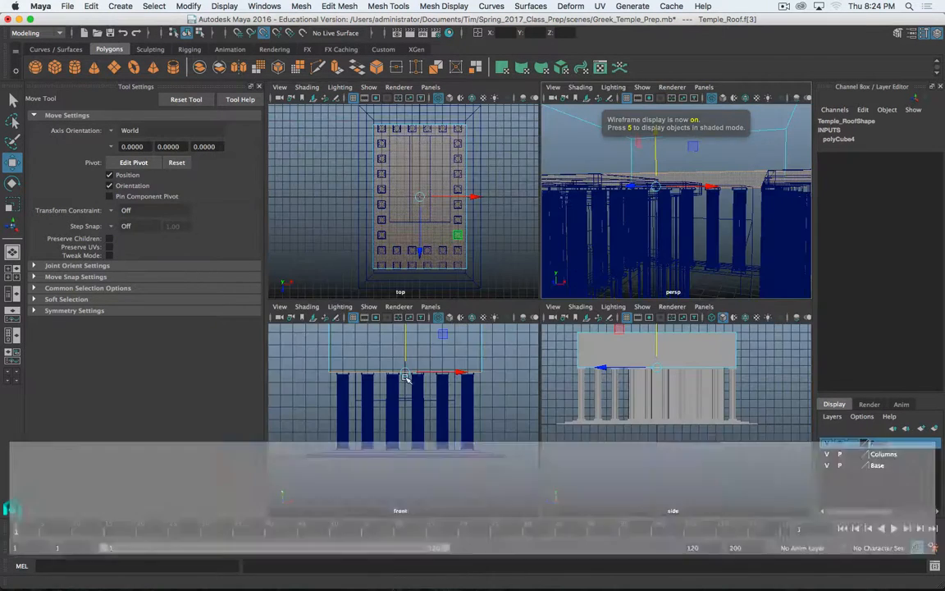
pyautogui.press('space')
pyautogui.scroll(5, 449, 337)
pyautogui.scroll(-6, 502, 312)
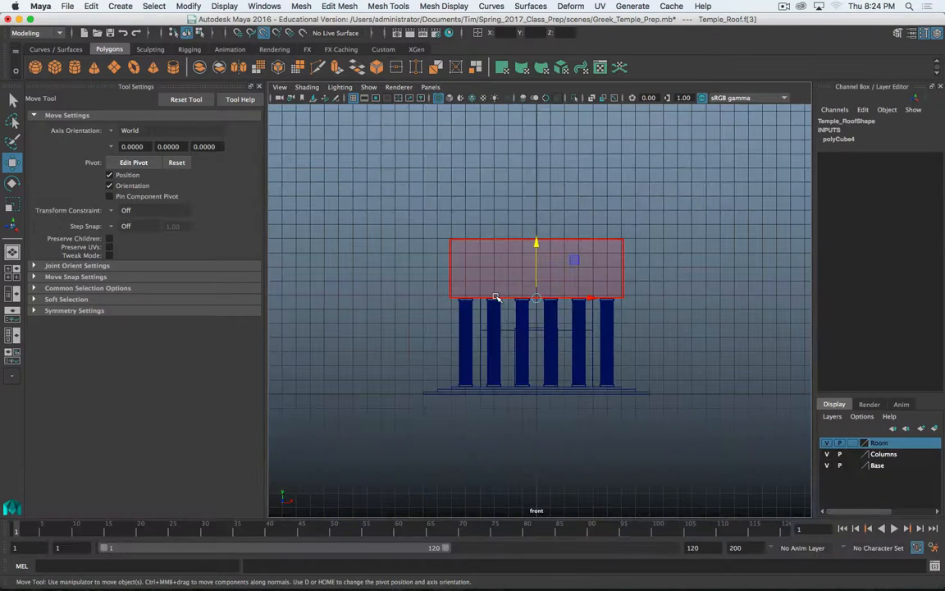
pyautogui.press('space')
pyautogui.press('space')
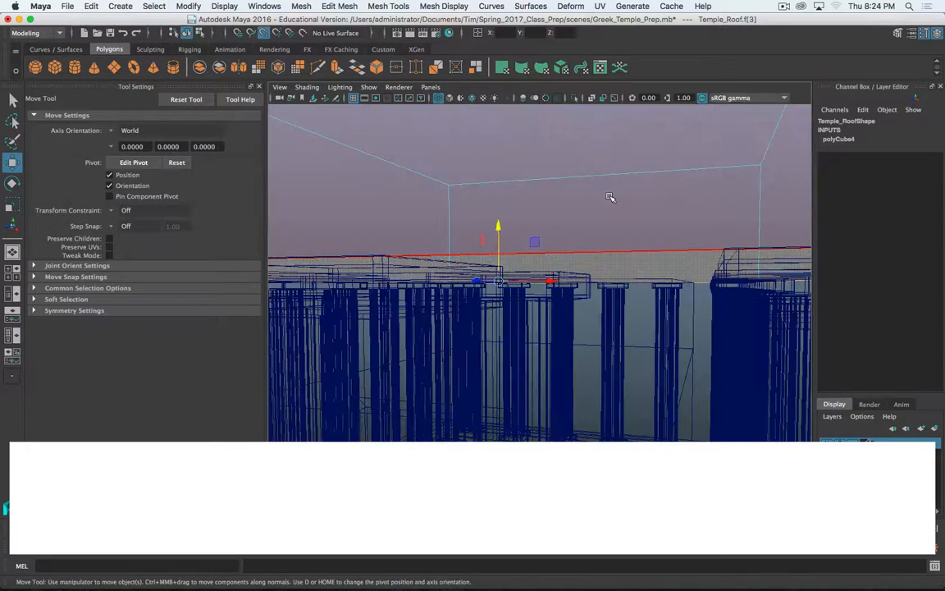
pyautogui.press('5')
pyautogui.scroll(-6, 581, 255)
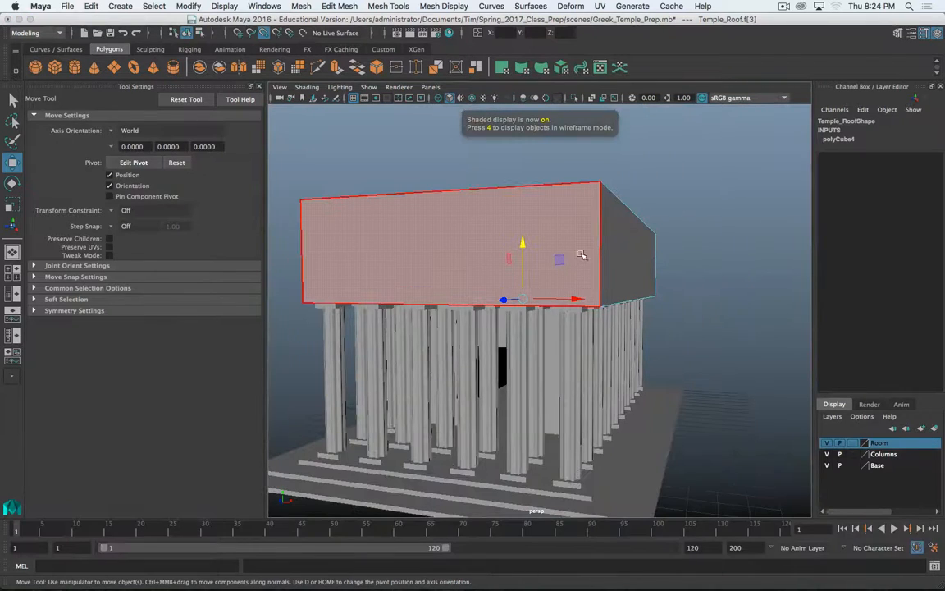
# - Insert a horizontal edge loop around the sides of Temple_Roof, in the lower part of its height
pyautogui.moveTo(597, 235); pyautogui.dragTo(590, 266, button='right')
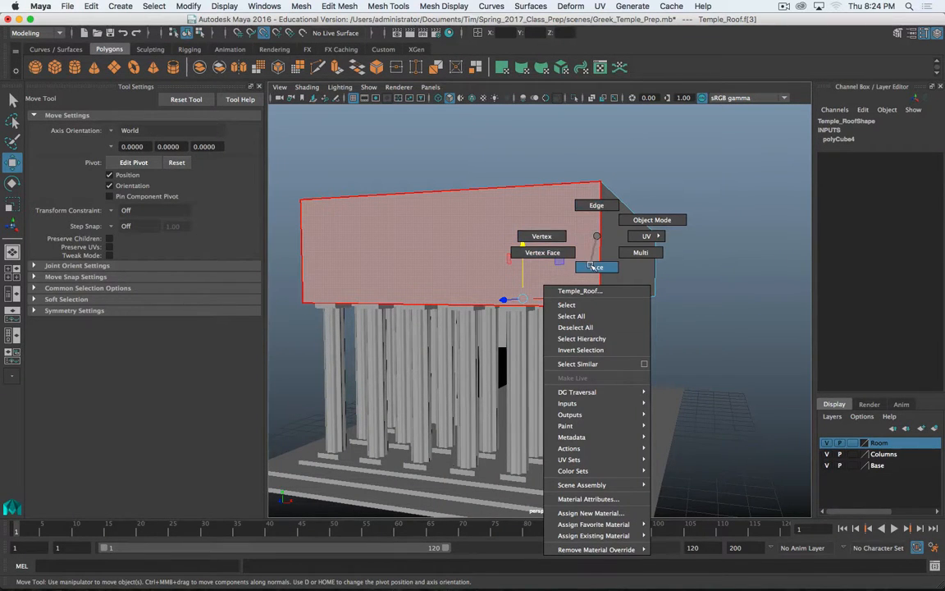
pyautogui.moveTo(607, 210); pyautogui.dragTo(606, 210, button='right')
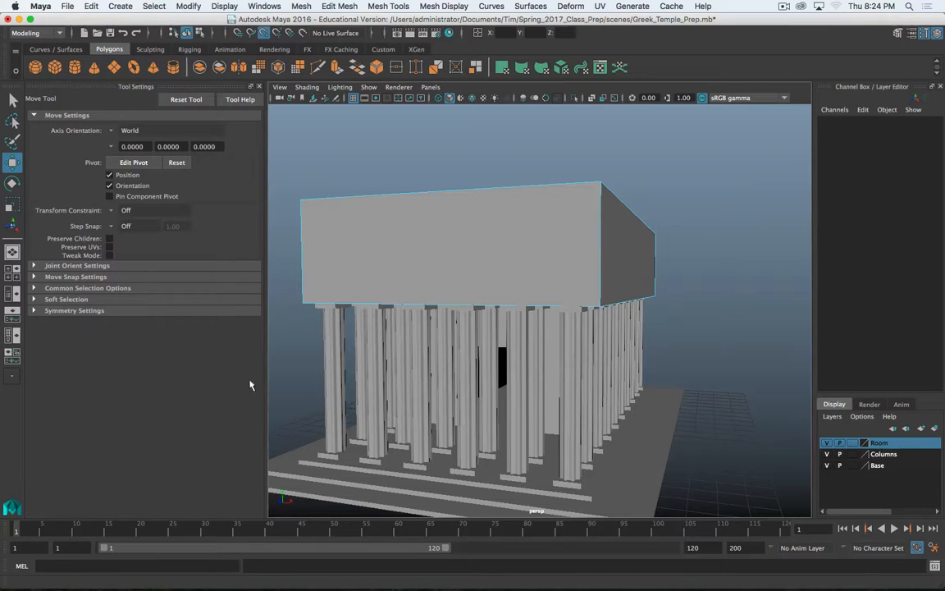
pyautogui.keyDown('shift'); pyautogui.moveTo(598, 243); pyautogui.dragTo(597, 321, button='right'); pyautogui.keyUp('shift')
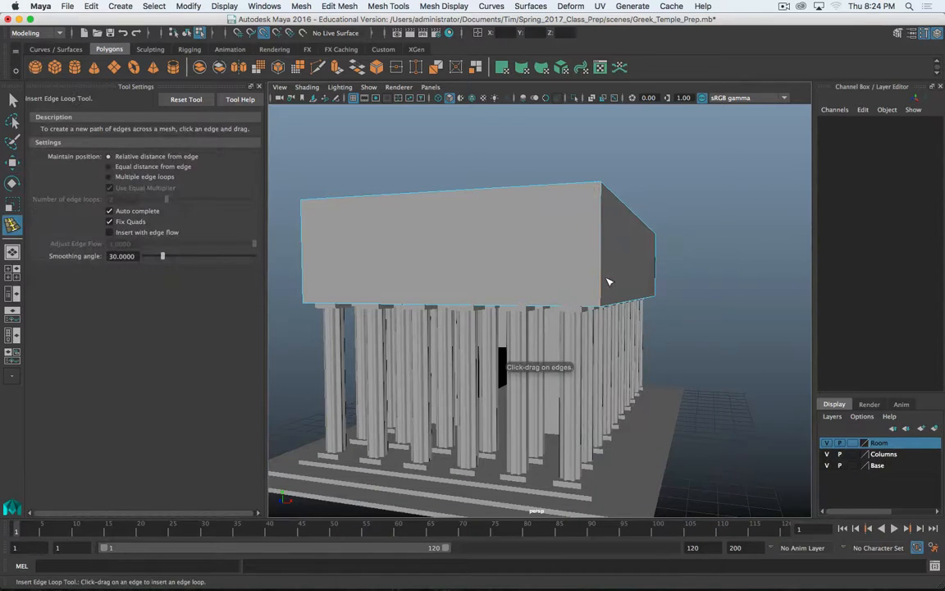
pyautogui.moveTo(608, 282); pyautogui.dragTo(520, 252)
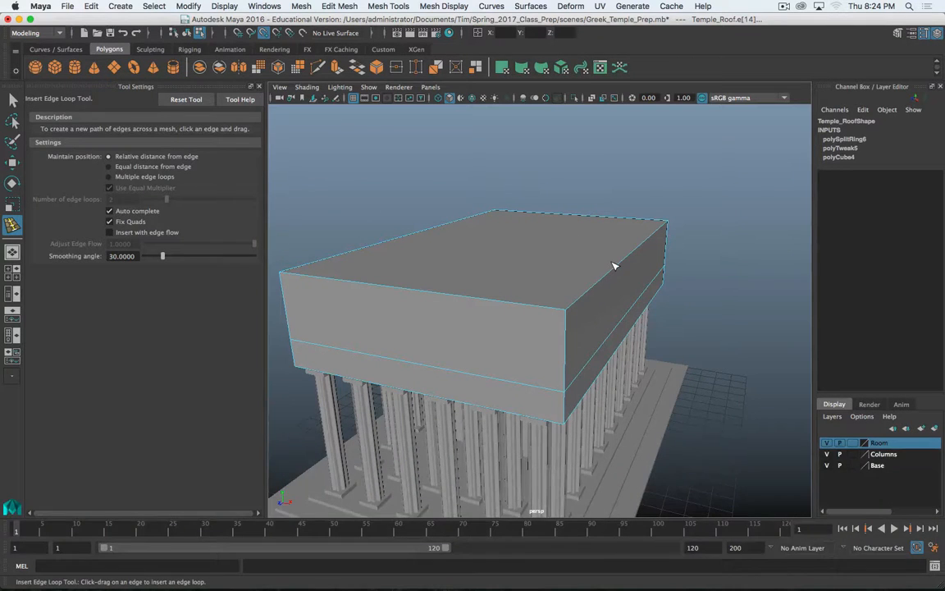
# - Try to taper the roof by moving its two long top edges inward along X one at a time
pyautogui.press('w')
pyautogui.click(436, 238)
pyautogui.keyDown('shift'); pyautogui.click(409, 234); pyautogui.keyUp('shift')
pyautogui.keyDown('alt'); pyautogui.moveTo(451, 265); pyautogui.dragTo(482, 277); pyautogui.keyUp('alt')
pyautogui.press('r')
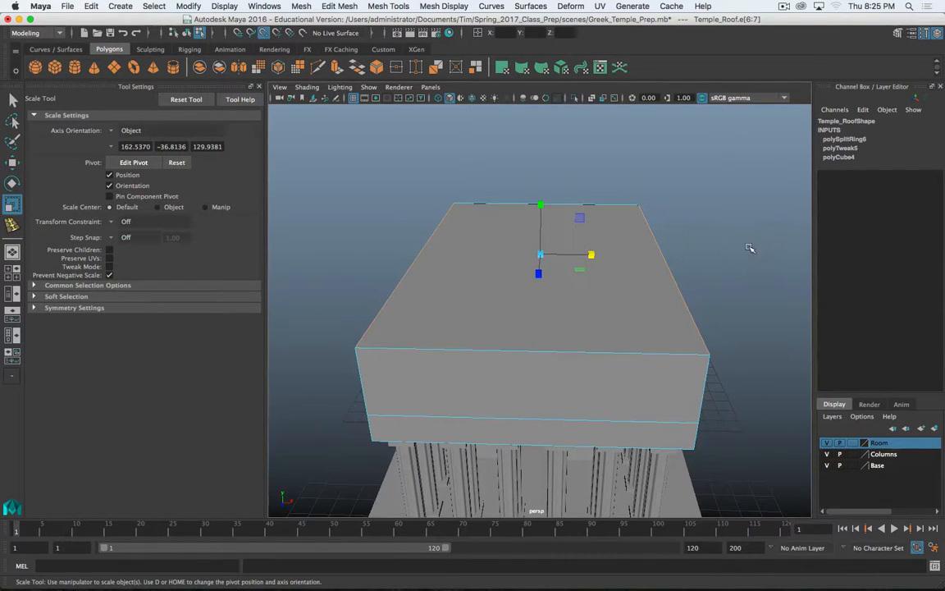
pyautogui.click(673, 267)
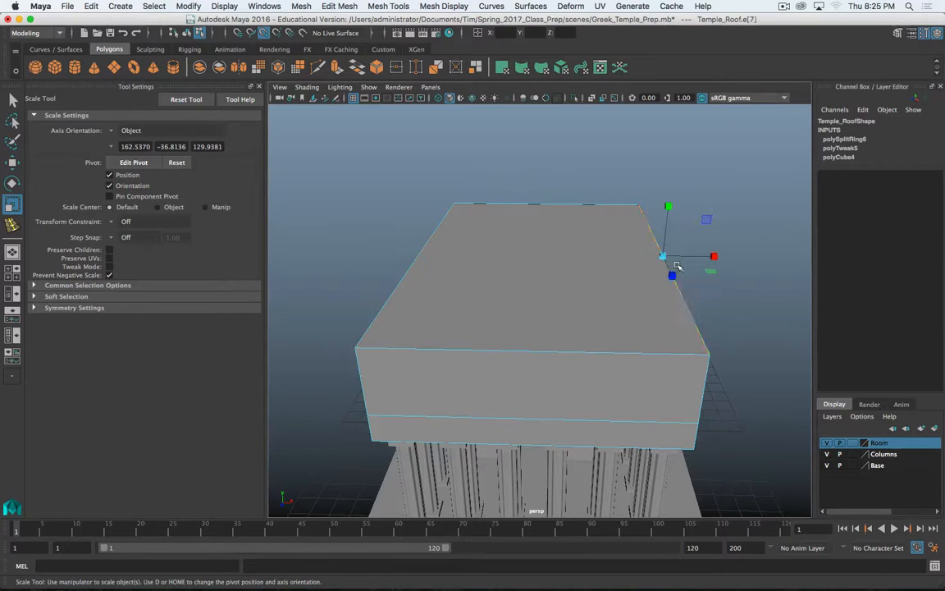
pyautogui.press('w')
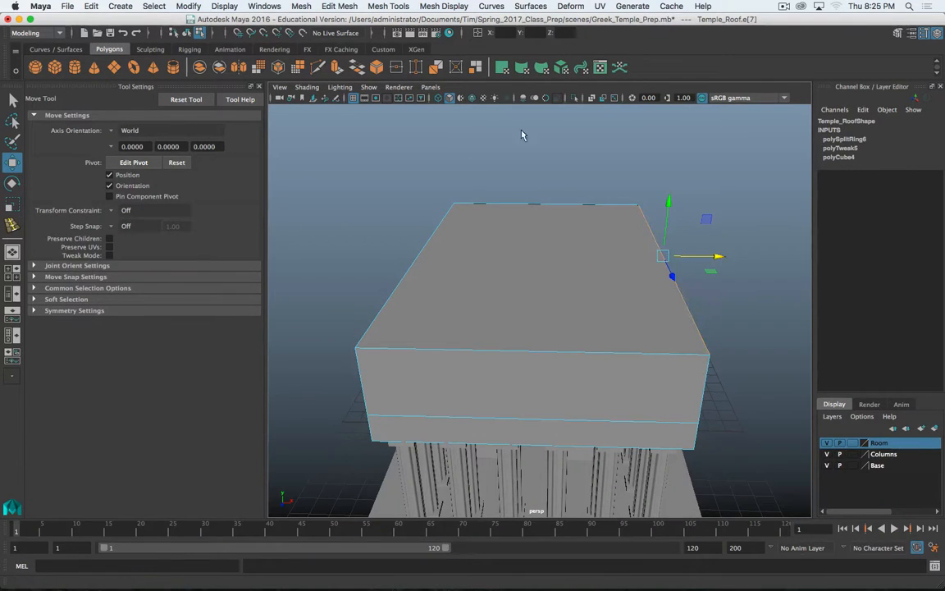
pyautogui.moveTo(717, 258); pyautogui.dragTo(645, 254)
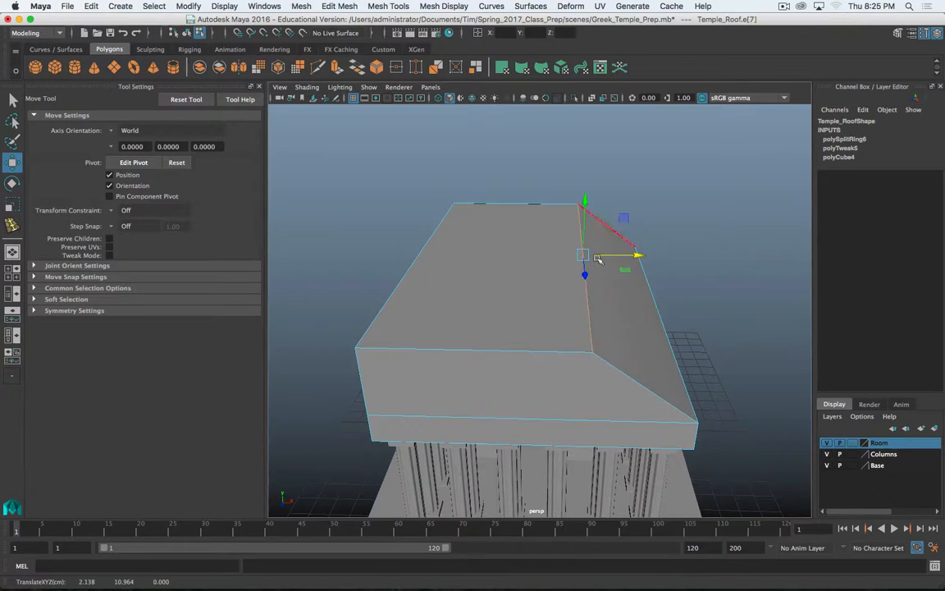
pyautogui.click(414, 260)
pyautogui.moveTo(474, 255); pyautogui.dragTo(585, 275)
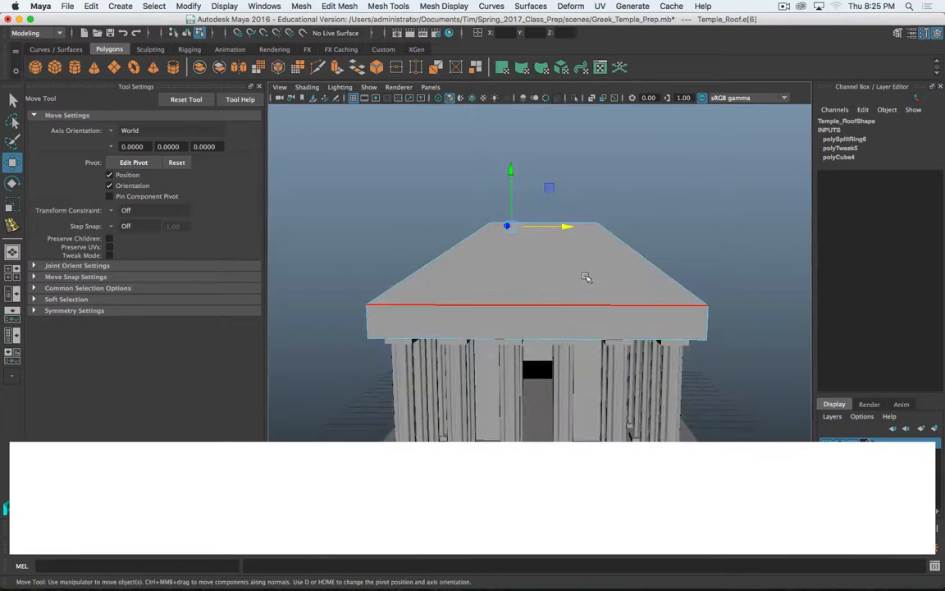
# - Undo the separate moves of the roof's long top edges
pyautogui.press('super+z')
pyautogui.press('super+z')
pyautogui.press('super+z')
# - Form the gable by scaling the roof's two long top edges together to about 0.1 in X, leaving a narrow ridge
pyautogui.keyDown('alt'); pyautogui.moveTo(590, 225); pyautogui.dragTo(540, 261); pyautogui.keyUp('alt')
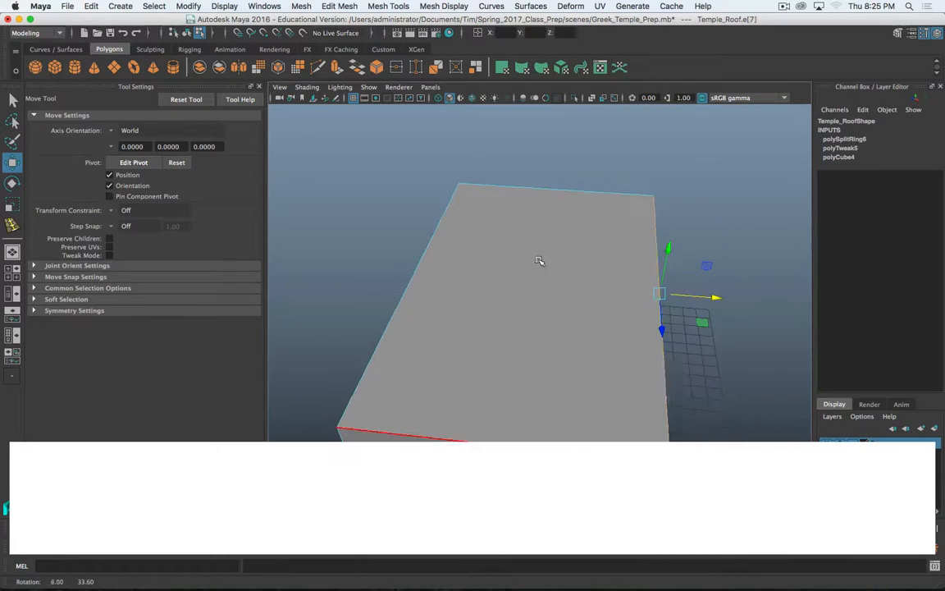
pyautogui.click(680, 222)
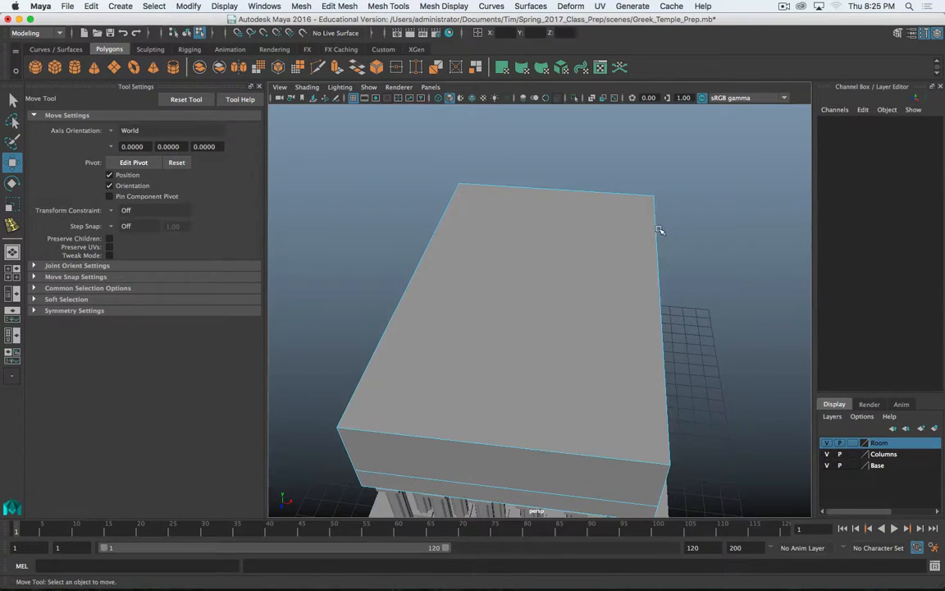
pyautogui.click(660, 231)
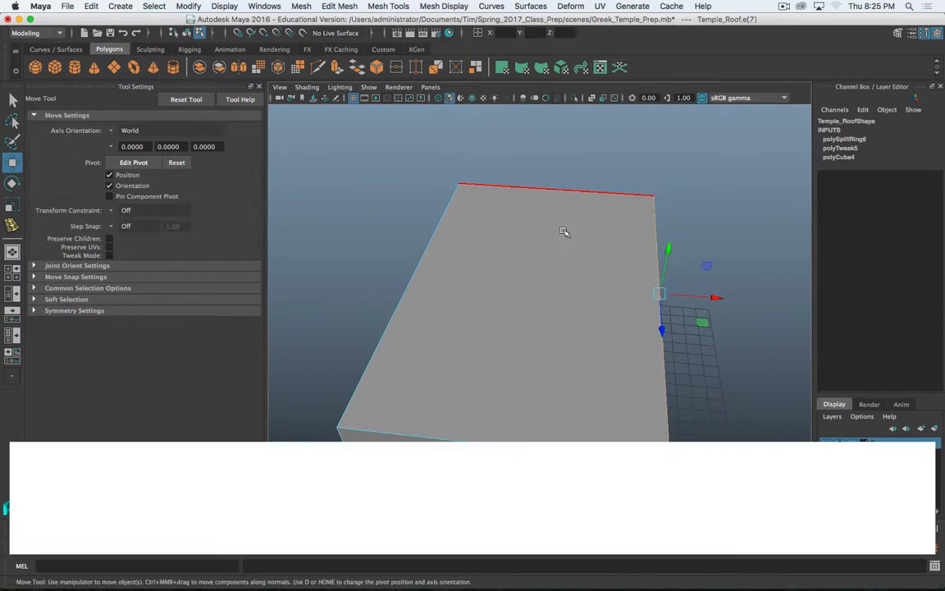
pyautogui.keyDown('shift'); pyautogui.click(439, 234); pyautogui.keyUp('shift')
pyautogui.press('r')
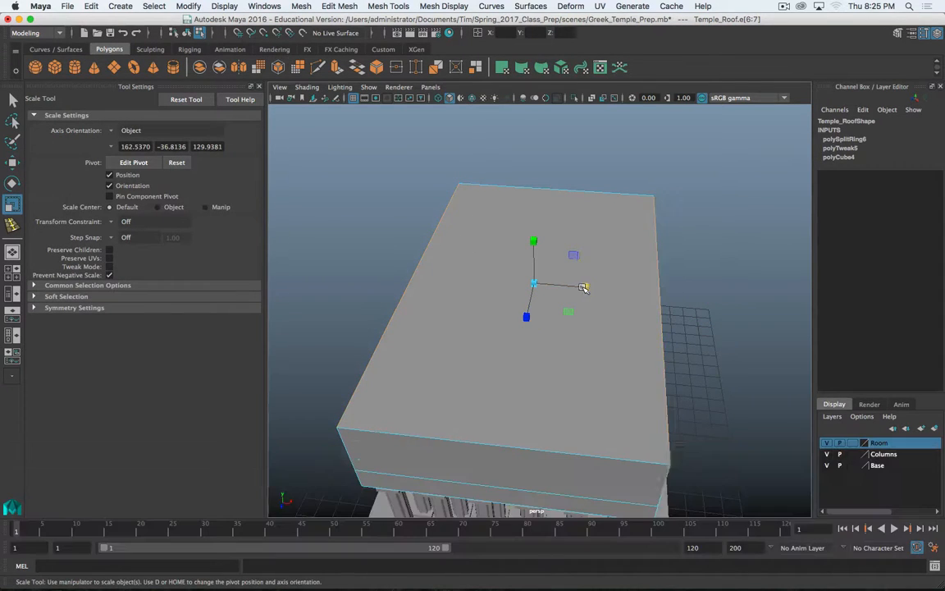
pyautogui.moveTo(582, 287); pyautogui.dragTo(539, 285)
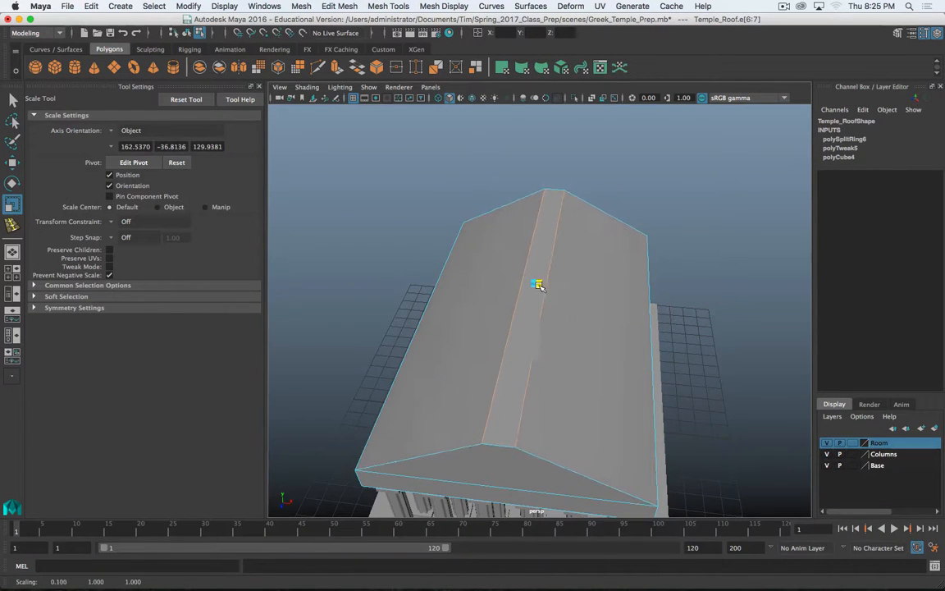
# - Move both faces of the roof's front gable end outward along Z to about 10.14
pyautogui.keyDown('alt'); pyautogui.moveTo(538, 331); pyautogui.dragTo(489, 300); pyautogui.keyUp('alt')
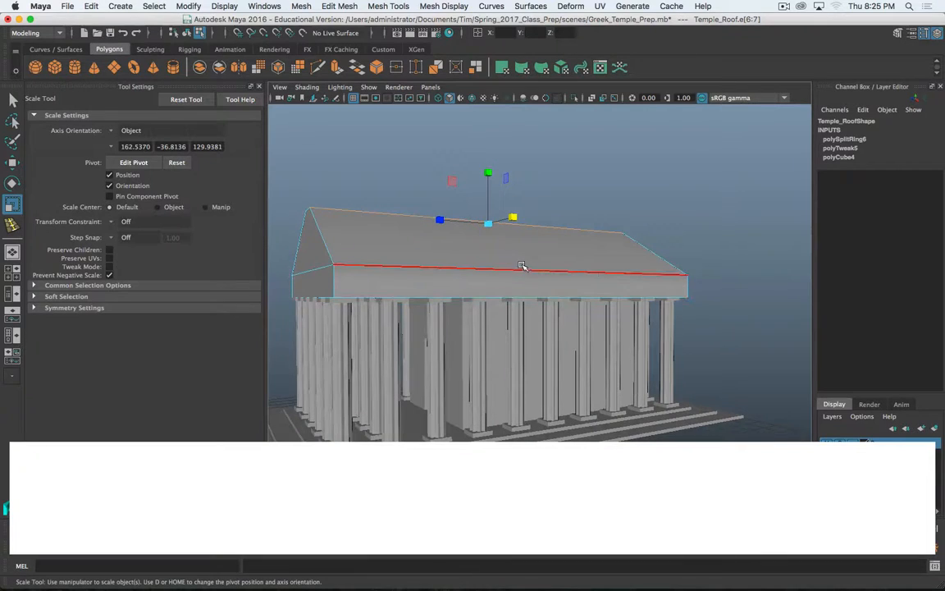
pyautogui.moveTo(317, 255); pyautogui.dragTo(316, 288, button='right')
pyautogui.click(310, 256)
pyautogui.keyDown('shift'); pyautogui.click(317, 283); pyautogui.keyUp('shift')
pyautogui.keyDown('alt'); pyautogui.moveTo(436, 272); pyautogui.dragTo(501, 273); pyautogui.keyUp('alt')
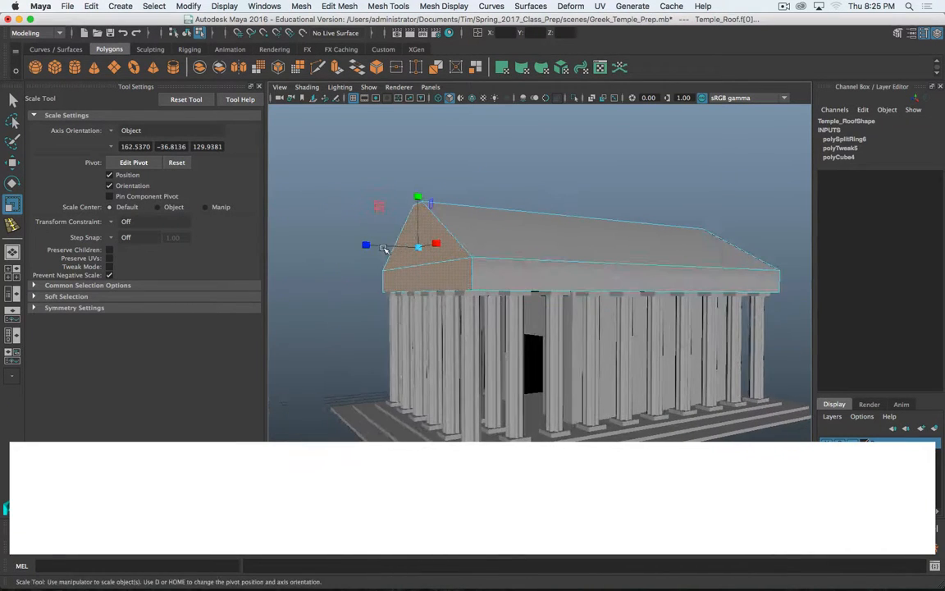
pyautogui.press('w')
pyautogui.moveTo(369, 244); pyautogui.dragTo(347, 244)
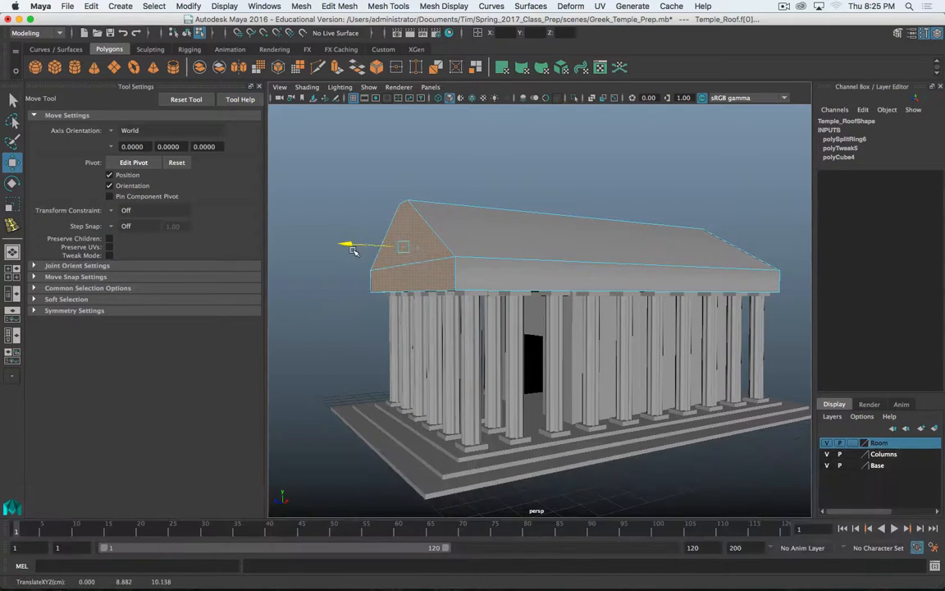
# - Move the roof's rear gable faces outward along Z and return the roof to object mode
pyautogui.keyDown('alt'); pyautogui.moveTo(636, 293); pyautogui.dragTo(657, 249); pyautogui.keyUp('alt')
pyautogui.click(697, 250)
pyautogui.click(696, 252)
pyautogui.keyDown('alt'); pyautogui.moveTo(427, 288); pyautogui.dragTo(623, 313); pyautogui.keyUp('alt')
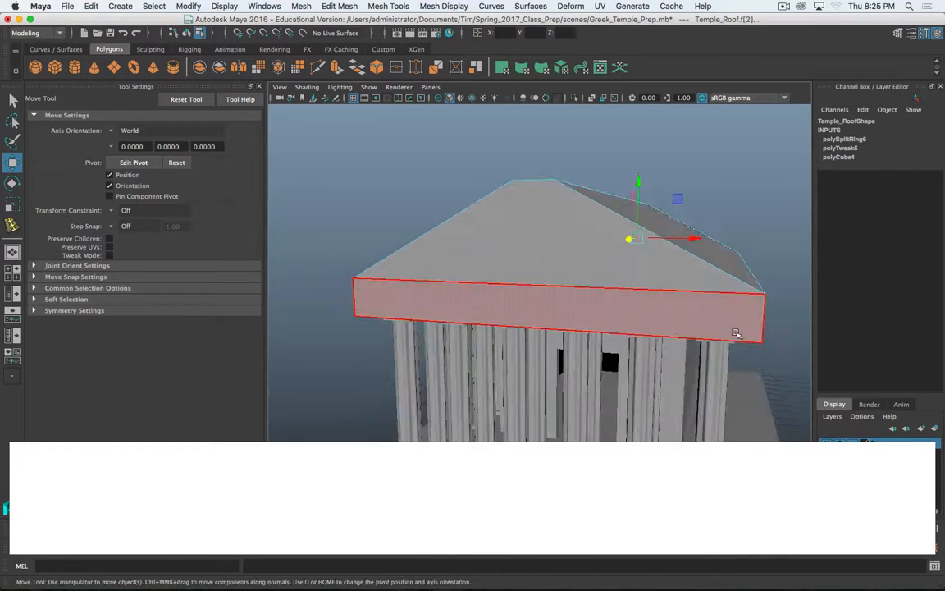
pyautogui.moveTo(739, 265); pyautogui.dragTo(737, 315, button='right')
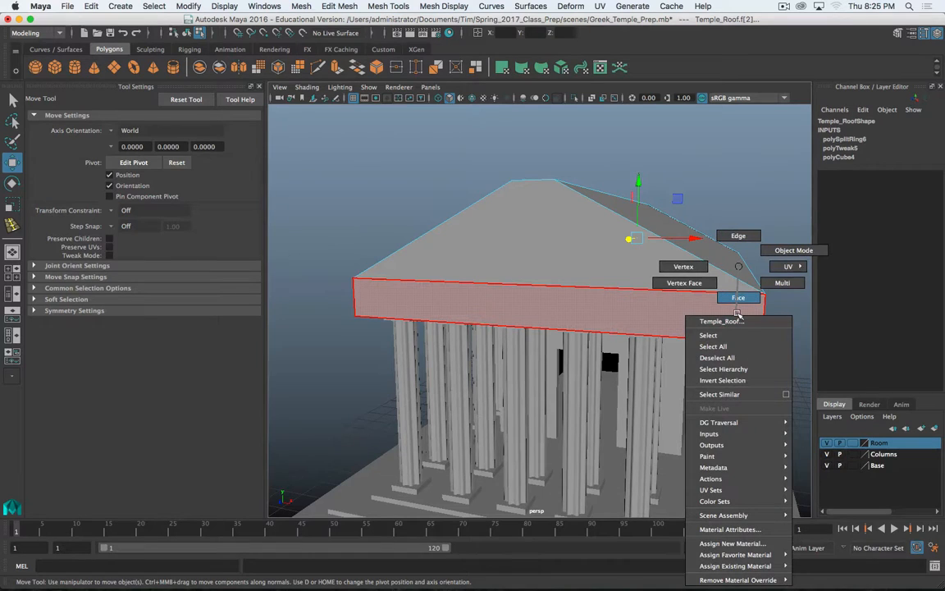
pyautogui.moveTo(740, 267); pyautogui.dragTo(738, 296, button='right')
pyautogui.scroll(-8, 706, 359)
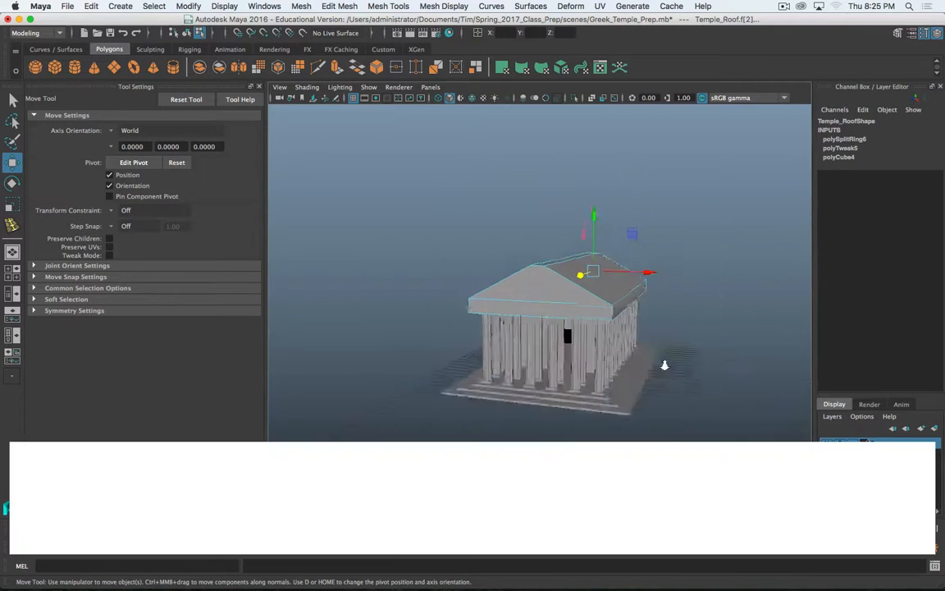
pyautogui.scroll(3, 664, 365)
pyautogui.moveTo(602, 266); pyautogui.dragTo(648, 265, button='right')
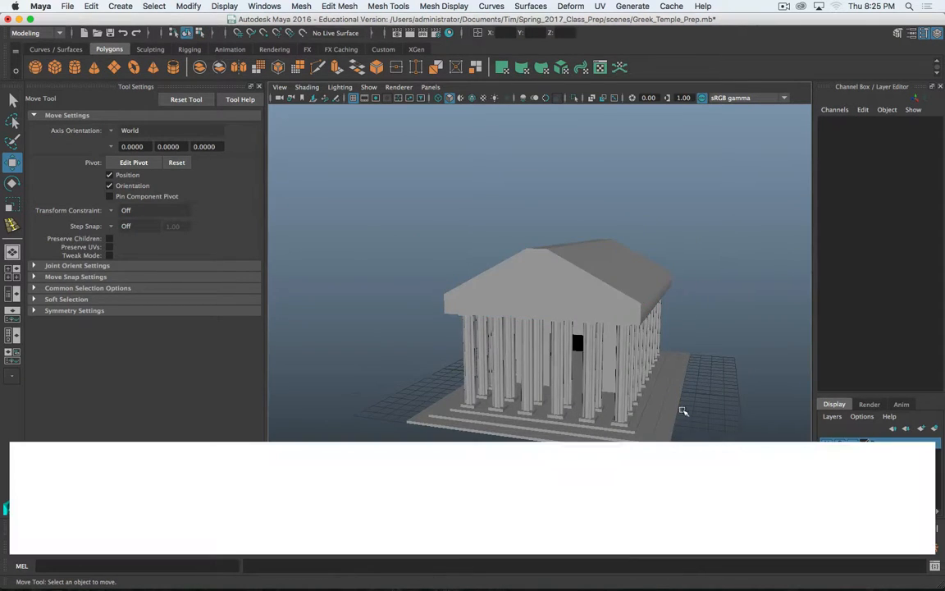
# - Insert two evenly spaced edge loops around the vertical band of Temple_Roof using the Multiple edge loops option
pyautogui.keyDown('alt'); pyautogui.moveTo(681, 407); pyautogui.dragTo(516, 267); pyautogui.keyUp('alt')
pyautogui.click(580, 314)
pyautogui.scroll(6, 582, 316)
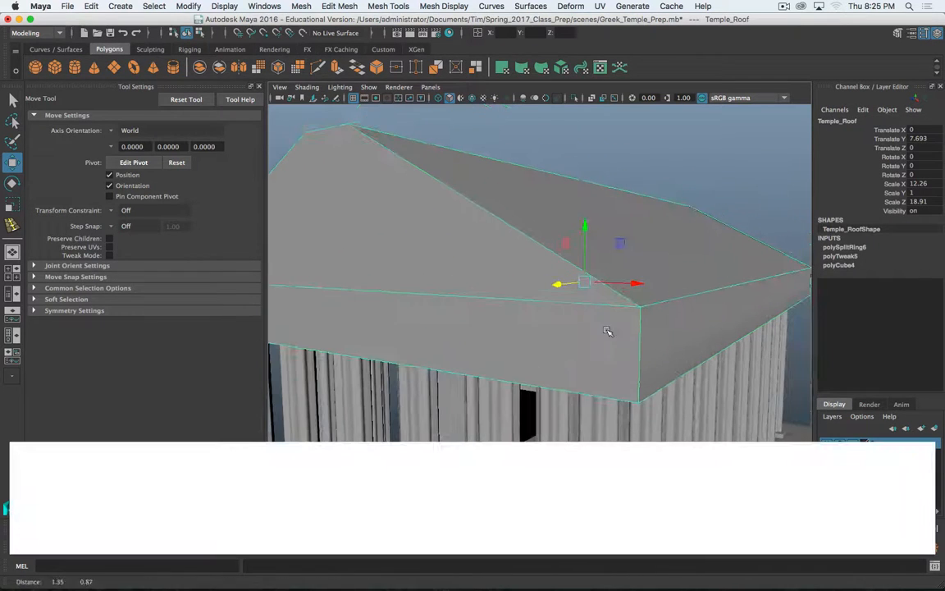
pyautogui.moveTo(612, 266); pyautogui.dragTo(618, 241, button='right')
pyautogui.click(653, 337)
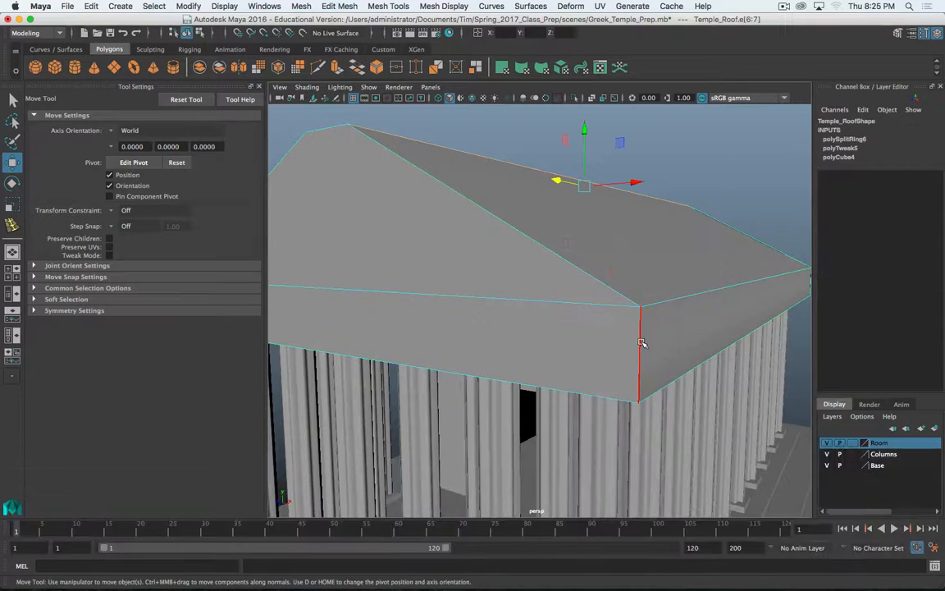
pyautogui.keyDown('shift'); pyautogui.rightClick(642, 343); pyautogui.keyUp('shift')
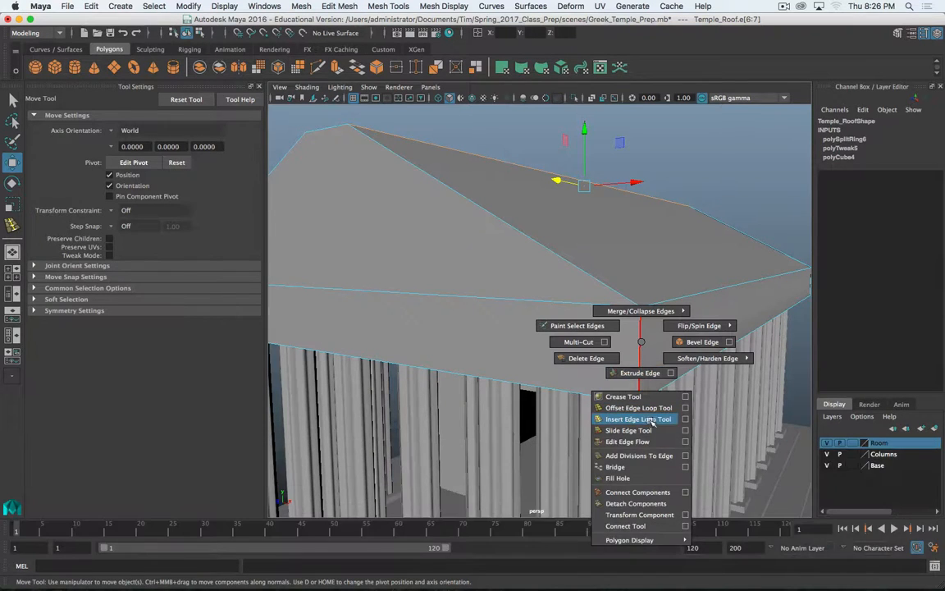
pyautogui.click(661, 420)
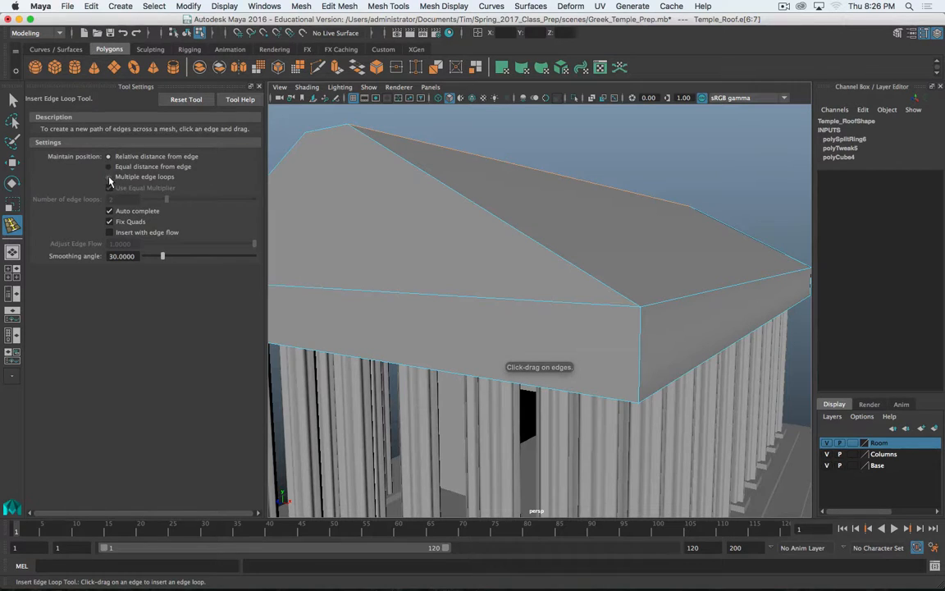
pyautogui.click(109, 176)
pyautogui.click(642, 348)
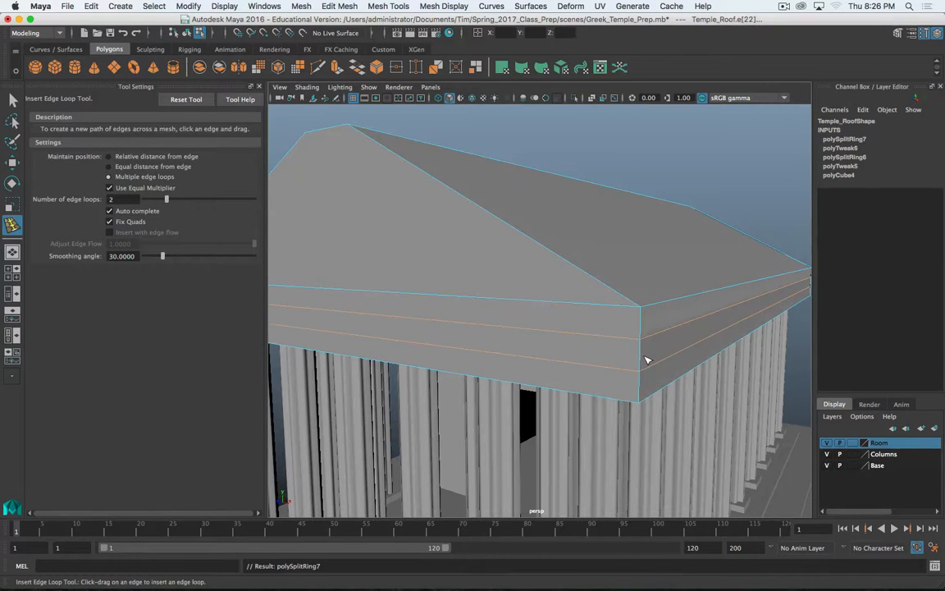
# - Select the complete loop of middle-band faces around the roof and check the selection in wireframe and shaded display
pyautogui.press('w')
pyautogui.moveTo(621, 266); pyautogui.dragTo(620, 304, button='right')
pyautogui.click(614, 353)
pyautogui.keyDown('shift'); pyautogui.doubleClick(668, 346); pyautogui.keyUp('shift')
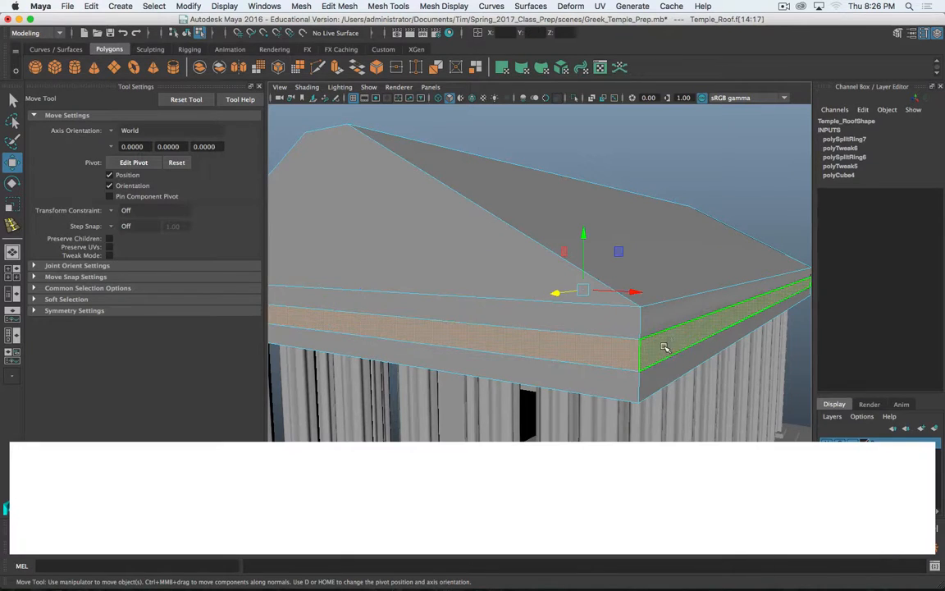
pyautogui.click(573, 350)
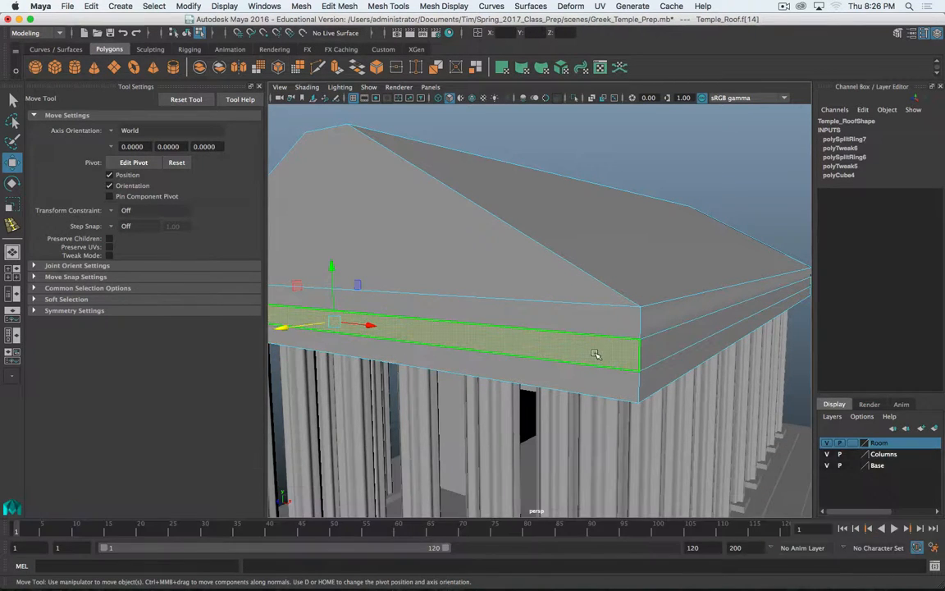
pyautogui.doubleClick(660, 344)
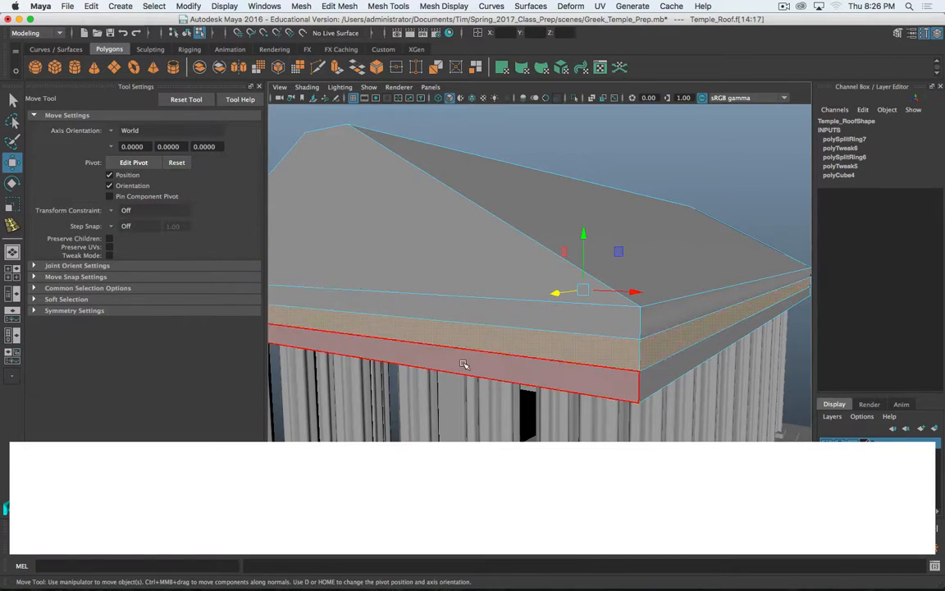
pyautogui.press('f')
pyautogui.press('4')
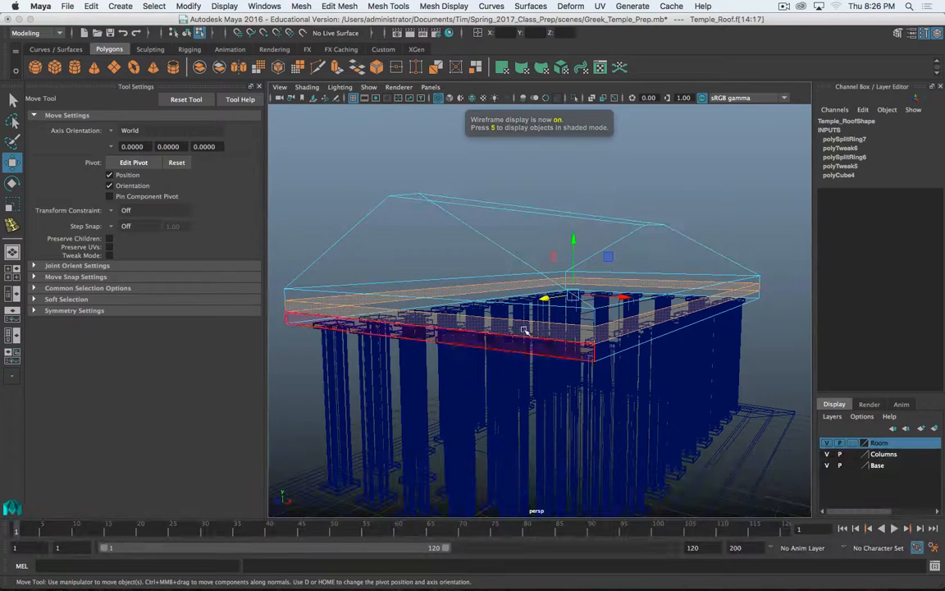
pyautogui.press('5')
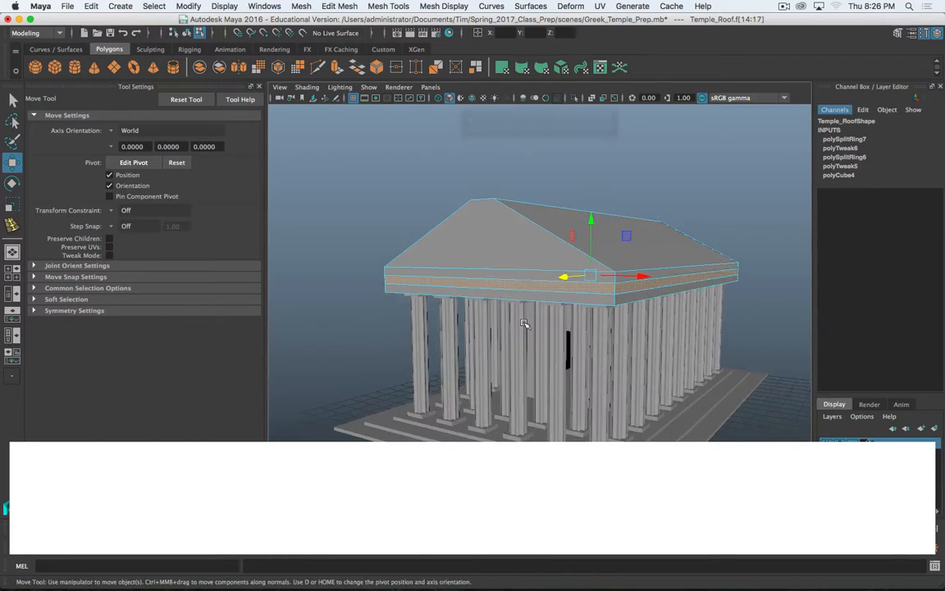
pyautogui.click(588, 240)
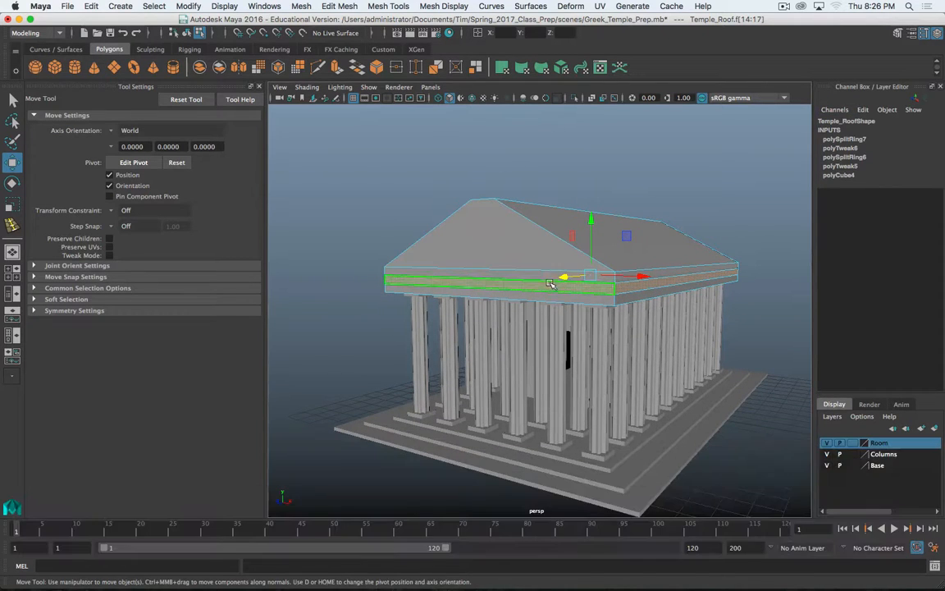
# - Extrude the selected middle band of faces inward with a thickness of about -0.35 to form a groove
pyautogui.keyDown('shift'); pyautogui.moveTo(543, 345); pyautogui.dragTo(552, 320, button='right'); pyautogui.keyUp('shift')
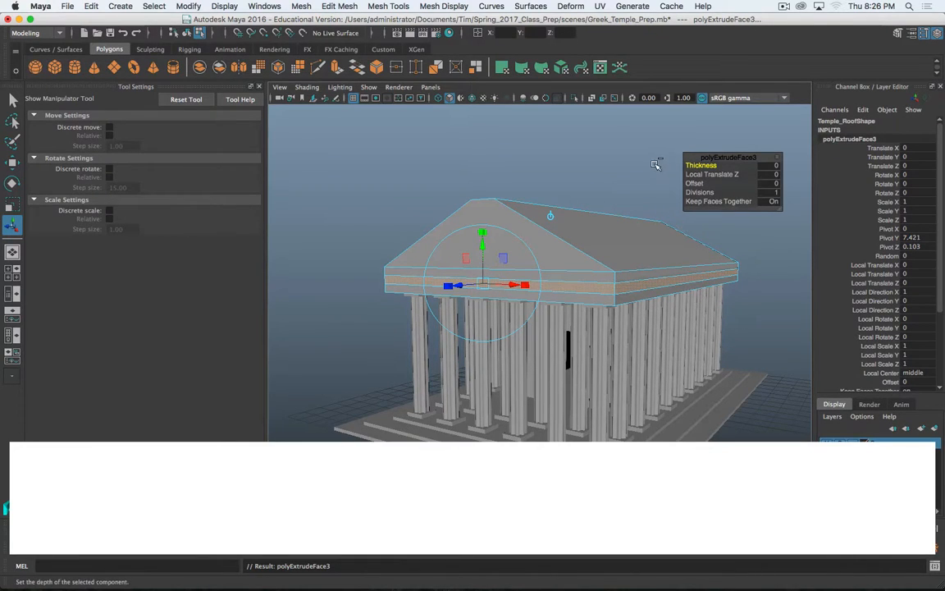
pyautogui.moveTo(655, 165); pyautogui.dragTo(650, 163, button='middle')
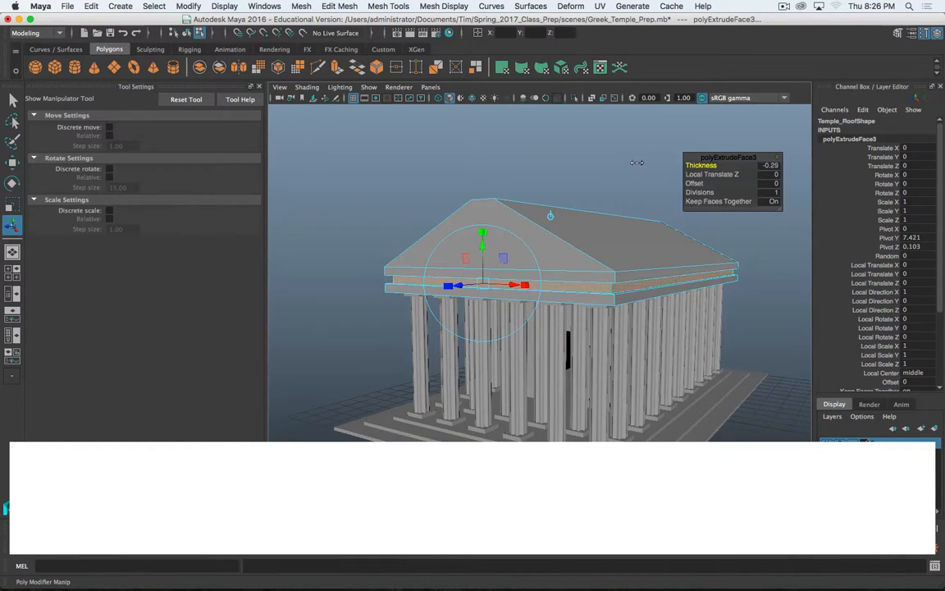
pyautogui.scroll(8, 586, 314)
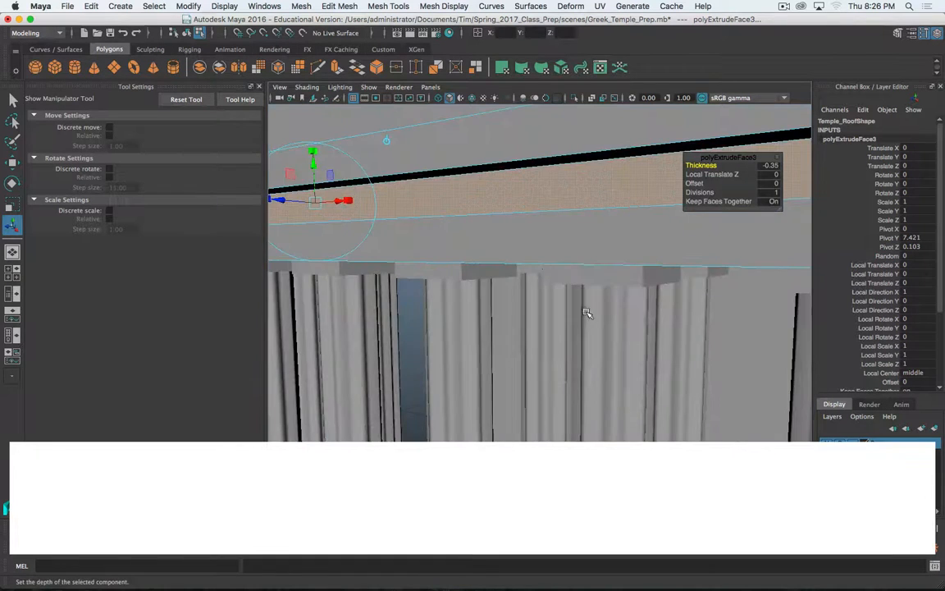
# - Extrude the front gable face of Temple_Roof with an offset of about 0.28 to create an inset border
pyautogui.scroll(-4, 637, 287)
pyautogui.keyDown('alt'); pyautogui.moveTo(629, 275); pyautogui.dragTo(544, 308, button='middle'); pyautogui.keyUp('alt')
pyautogui.keyDown('alt'); pyautogui.moveTo(544, 307); pyautogui.dragTo(526, 294); pyautogui.keyUp('alt')
pyautogui.scroll(-5, 512, 320)
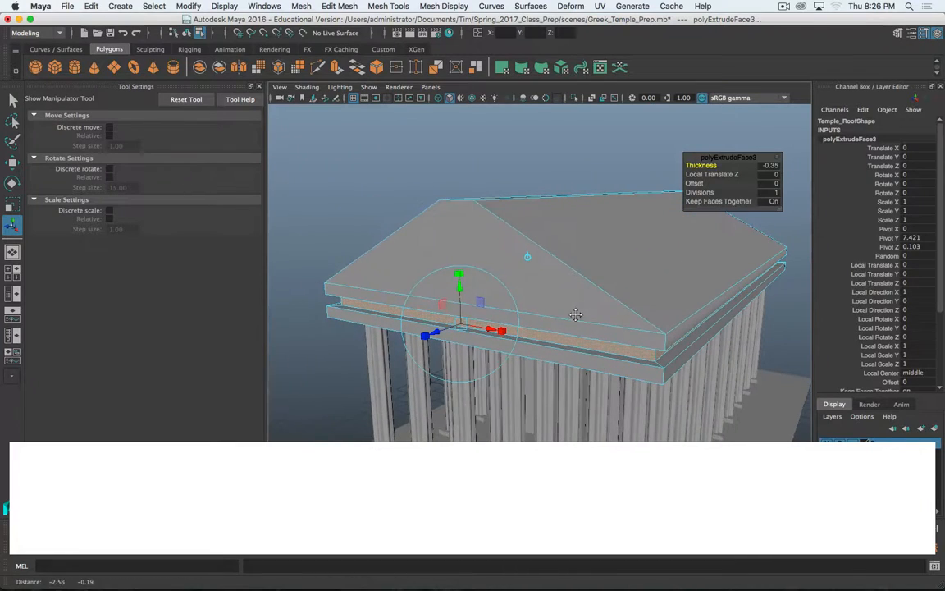
pyautogui.click(527, 293)
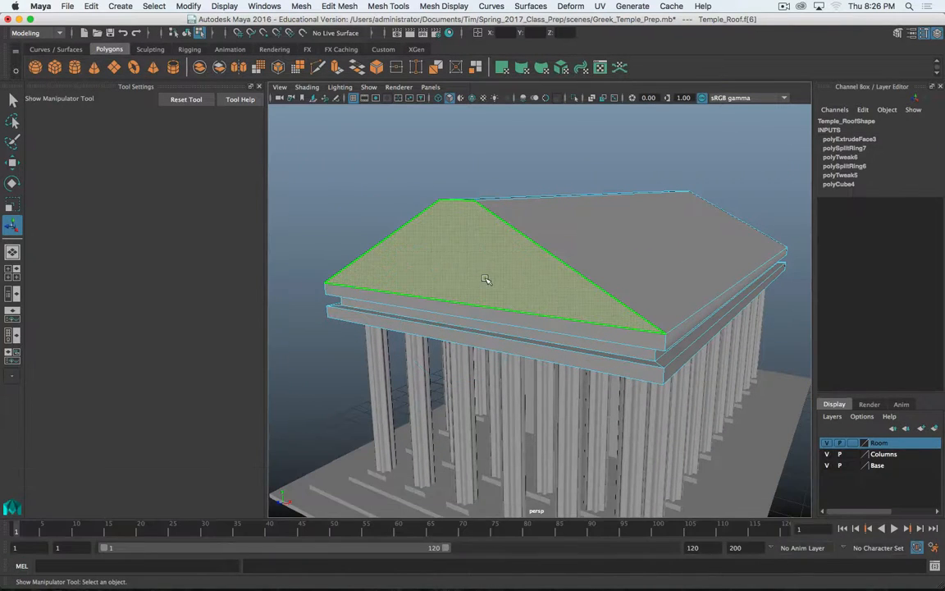
pyautogui.keyDown('shift'); pyautogui.moveTo(505, 271); pyautogui.dragTo(510, 299, button='right'); pyautogui.keyUp('shift')
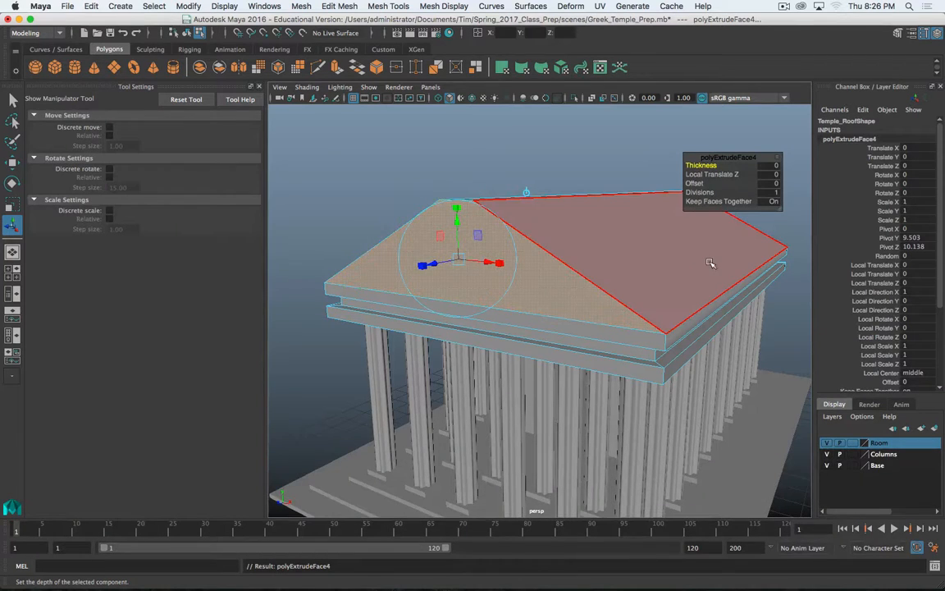
pyautogui.click(693, 183)
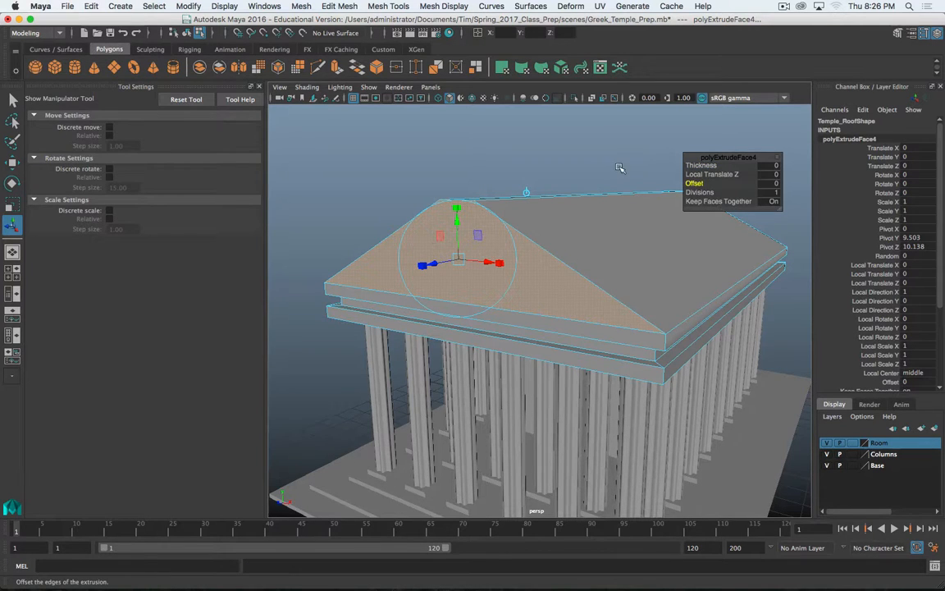
pyautogui.moveTo(568, 146); pyautogui.dragTo(650, 158, button='middle')
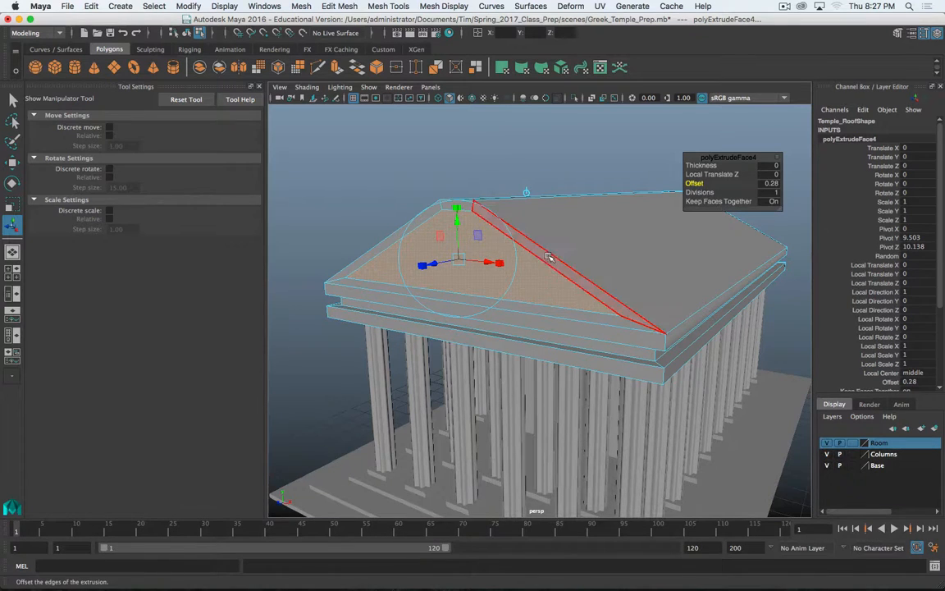
# - Extrude the inset gable face again with a negative thickness to recess the pediment behind its border
pyautogui.hotkey('ctrl', 'e')
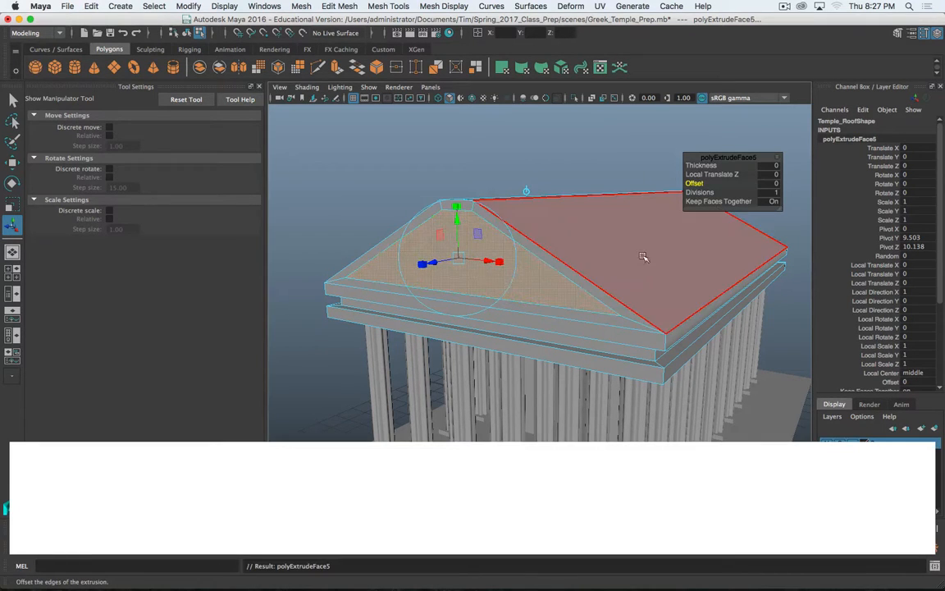
pyautogui.click(693, 165)
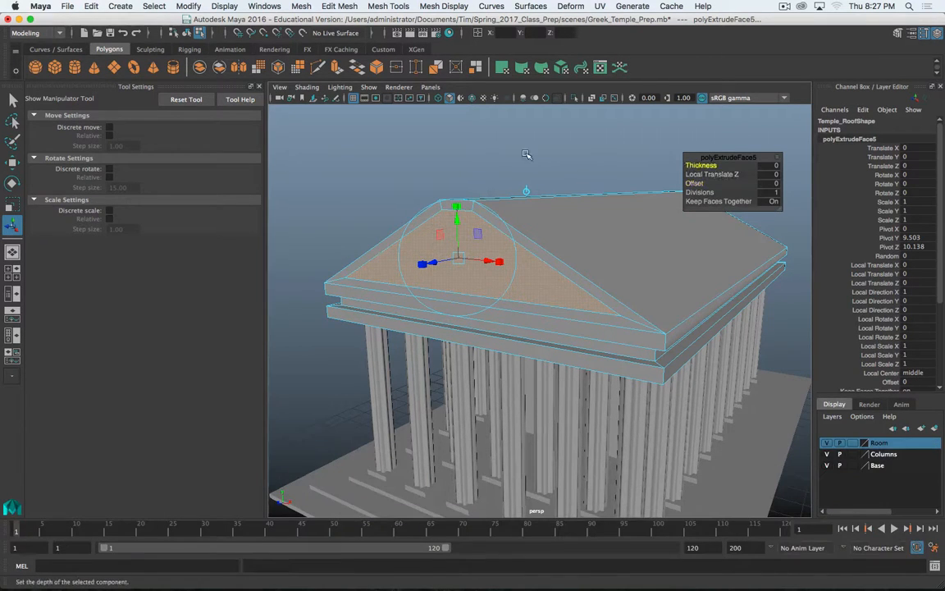
pyautogui.moveTo(525, 155); pyautogui.dragTo(503, 156, button='middle')
pyautogui.keyDown('alt'); pyautogui.moveTo(465, 368); pyautogui.dragTo(447, 360); pyautogui.keyUp('alt')
pyautogui.press('q')
pyautogui.scroll(8, 495, 306)
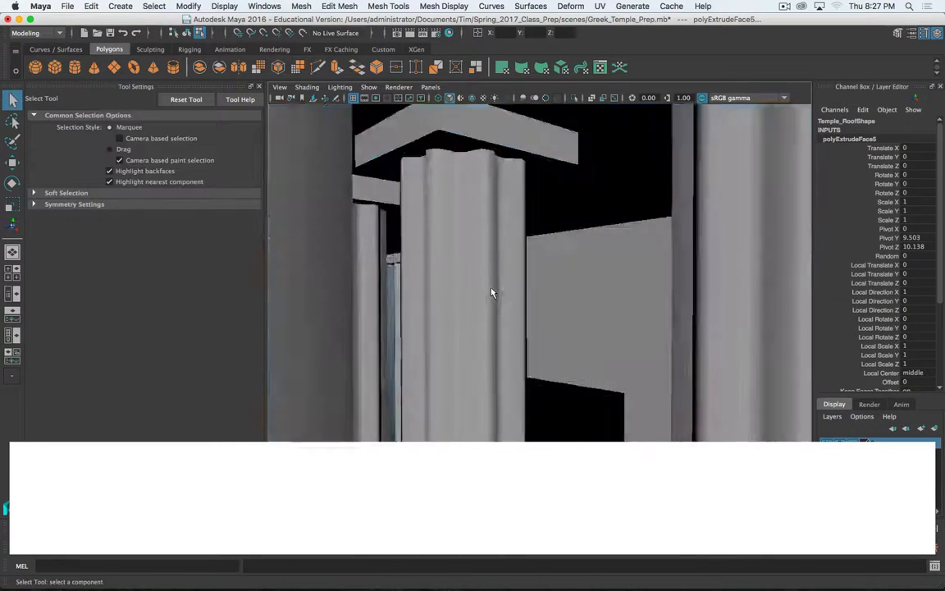
pyautogui.scroll(-10, 491, 291)
pyautogui.keyDown('alt'); pyautogui.moveTo(537, 281); pyautogui.dragTo(553, 284); pyautogui.keyUp('alt')
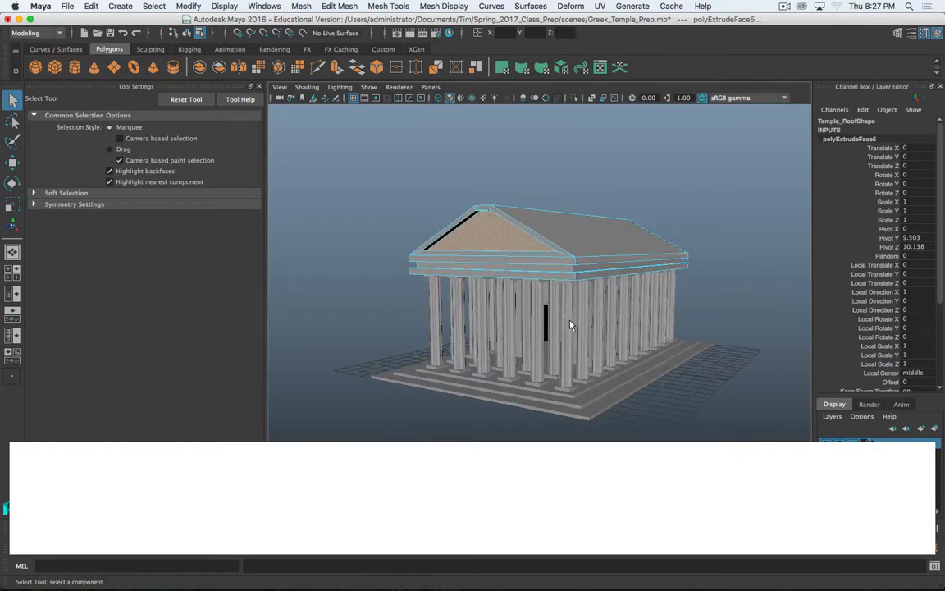
# - Return to object mode, select the entire column group, turn on its smooth mesh preview, and deselect it
pyautogui.press('Up')
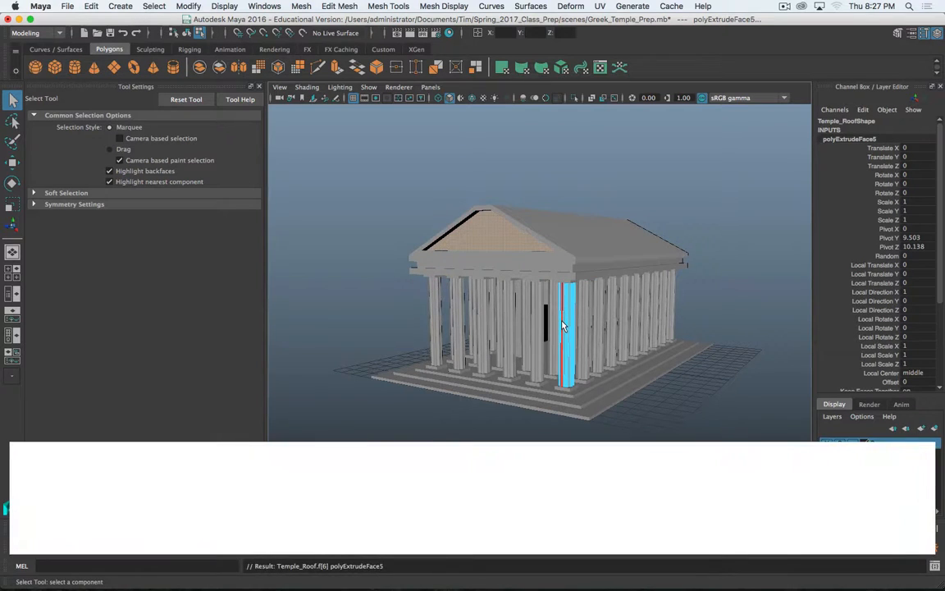
pyautogui.moveTo(563, 326); pyautogui.dragTo(591, 259, button='right')
pyautogui.click(565, 318)
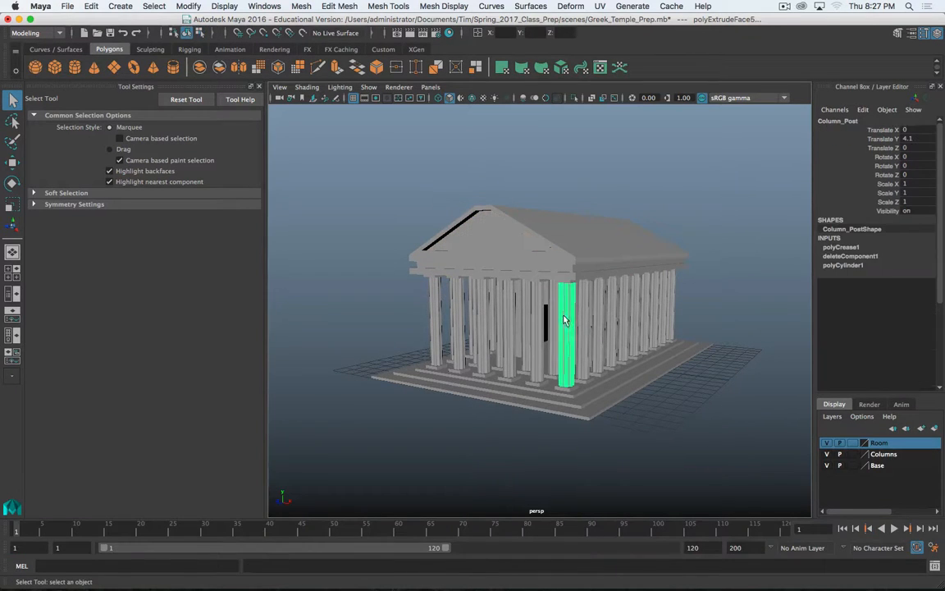
pyautogui.press('Up')
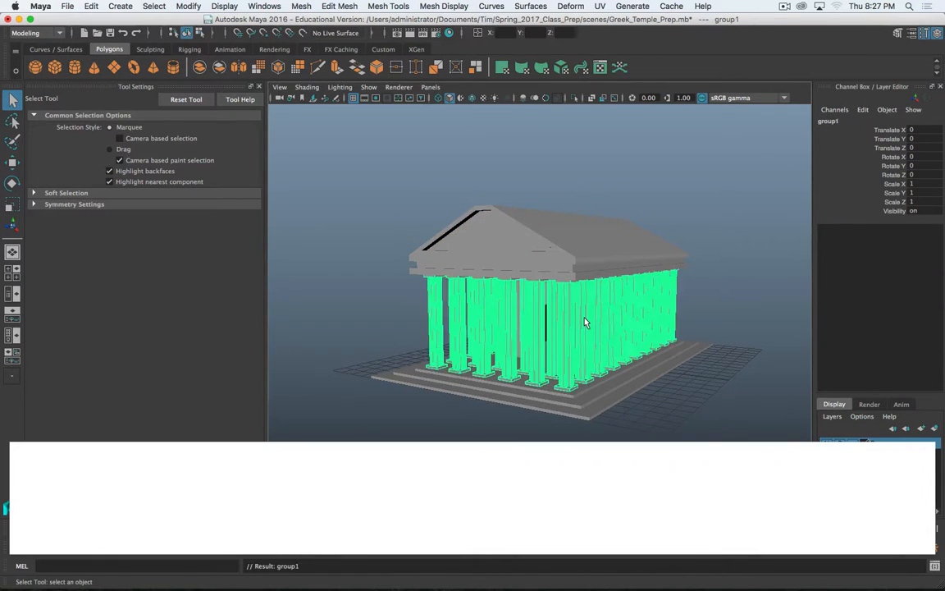
pyautogui.press('3')
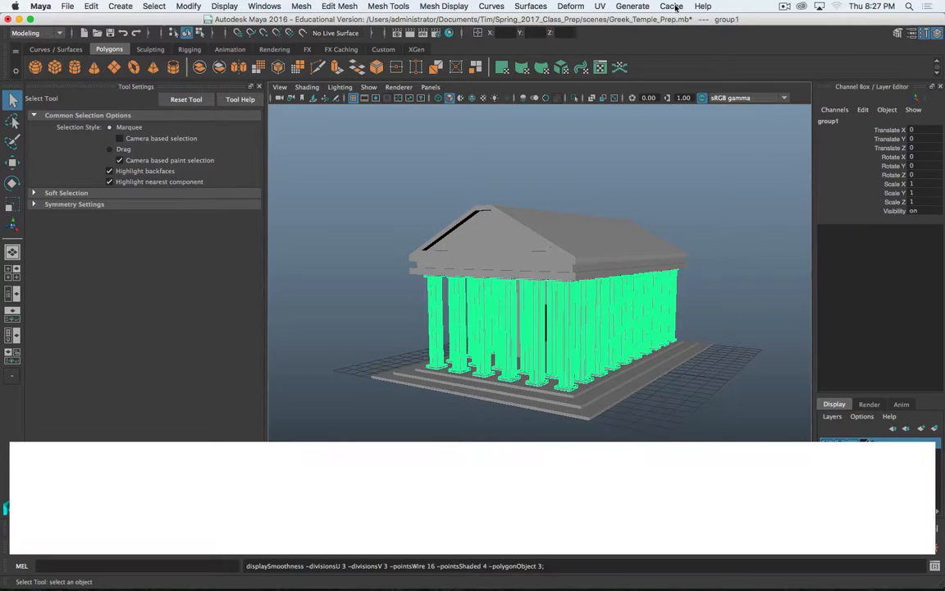
pyautogui.click(638, 416)
# - Select Temple_Roof and examine how the smoothed columns and their capitals meet the grooved roof band
pyautogui.keyDown('alt'); pyautogui.moveTo(557, 361); pyautogui.dragTo(604, 383); pyautogui.keyUp('alt')
pyautogui.scroll(8, 451, 391)
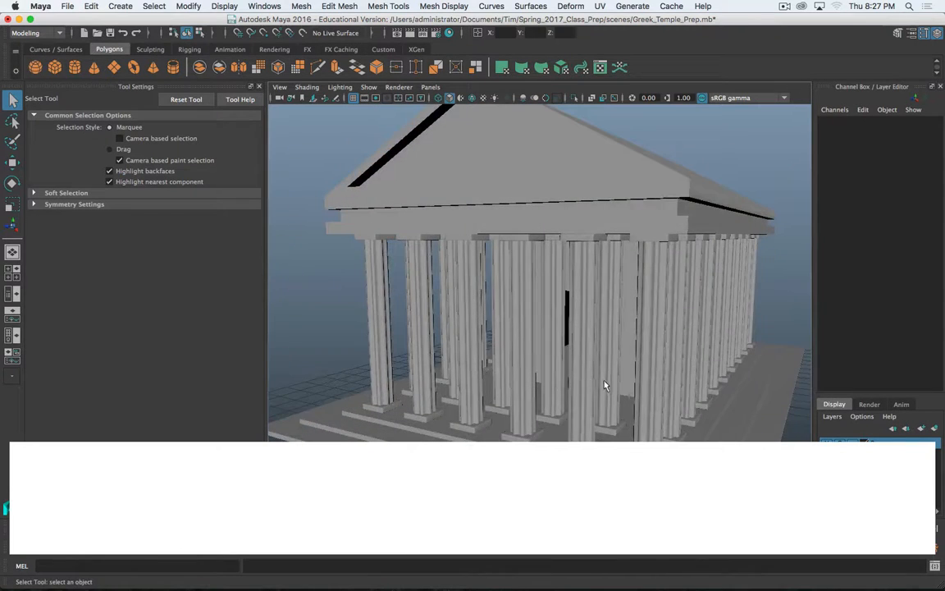
pyautogui.keyDown('alt'); pyautogui.moveTo(605, 384); pyautogui.dragTo(599, 339, button='right'); pyautogui.keyUp('alt')
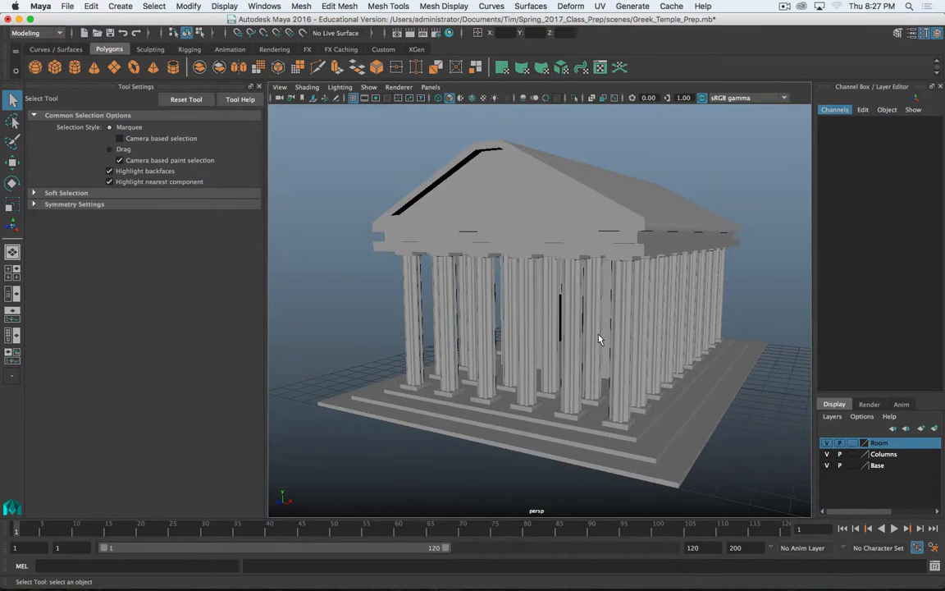
pyautogui.click(598, 339)
pyautogui.click(580, 232)
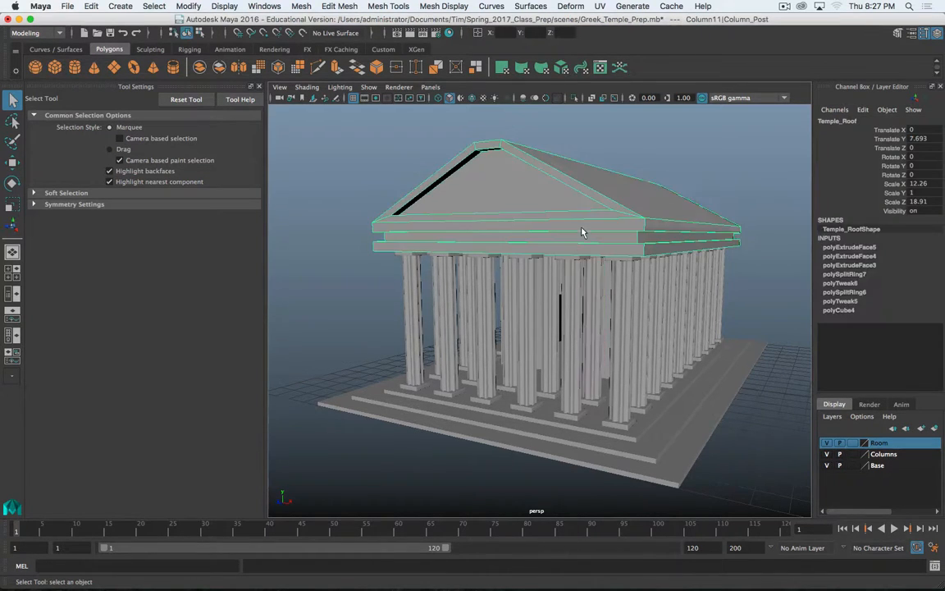
pyautogui.scroll(3, 528, 375)
pyautogui.scroll(3, 529, 375)
pyautogui.scroll(-3, 527, 376)
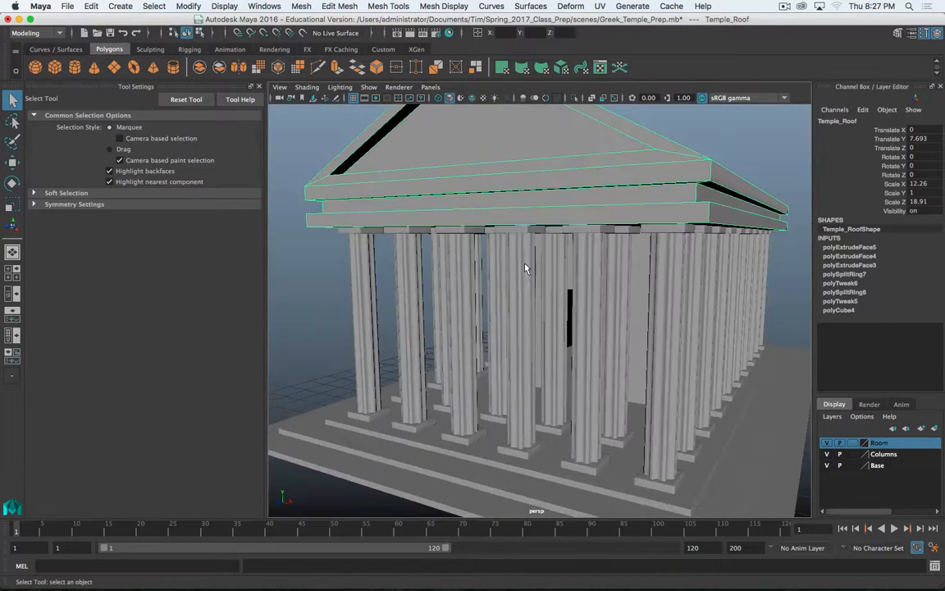
pyautogui.scroll(3, 443, 228)
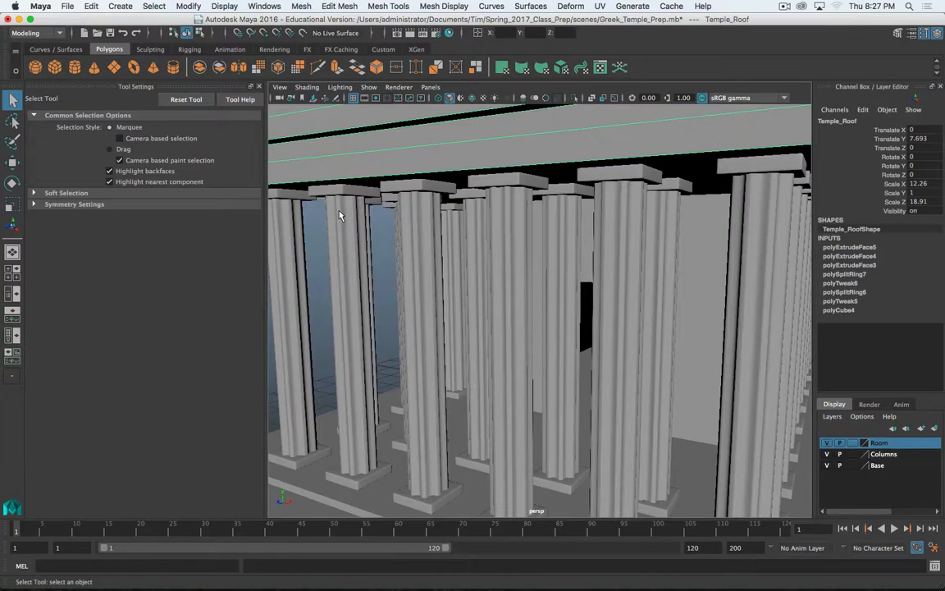
pyautogui.scroll(-5, 341, 215)
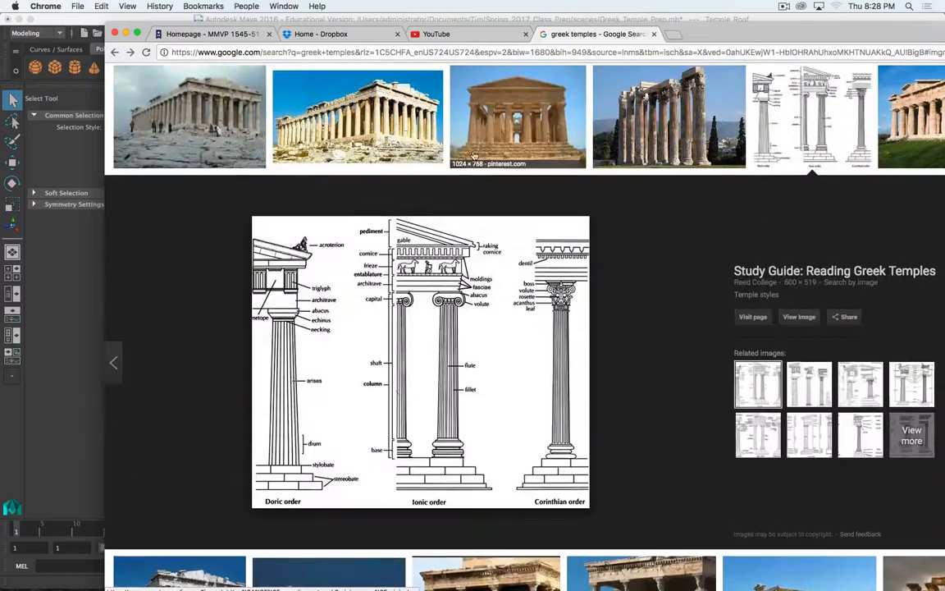
# - Switch to Chrome and examine several Greek temple reference photos for pediment, entablature and column details, then move the browser out of the way
pyautogui.scroll(4, 675, 231)
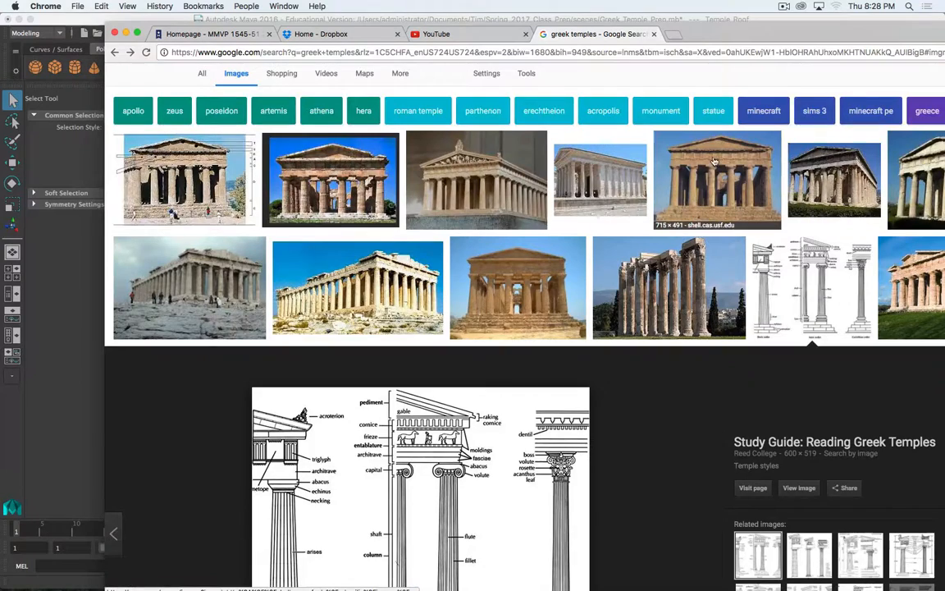
pyautogui.click(684, 192)
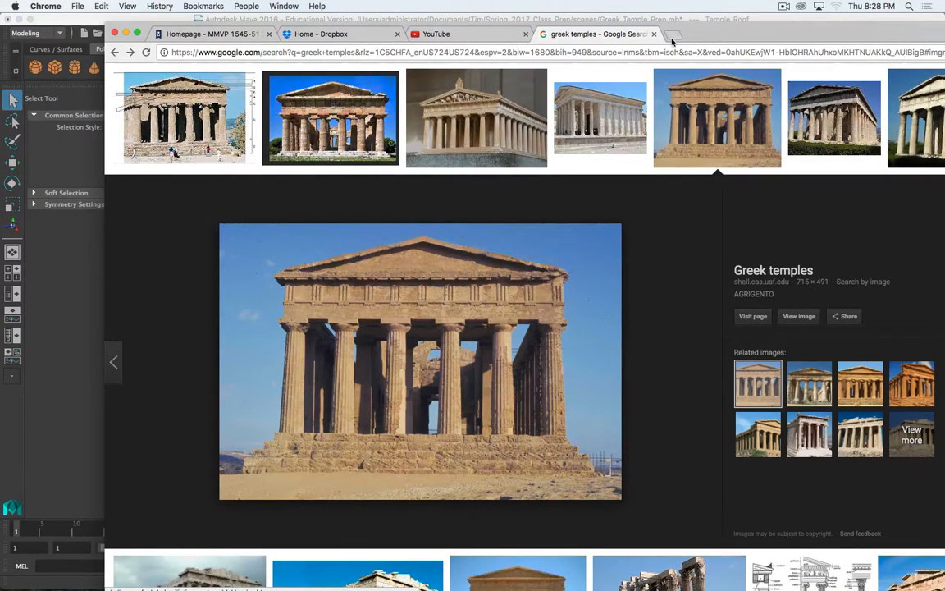
pyautogui.moveTo(698, 36); pyautogui.dragTo(618, 380)
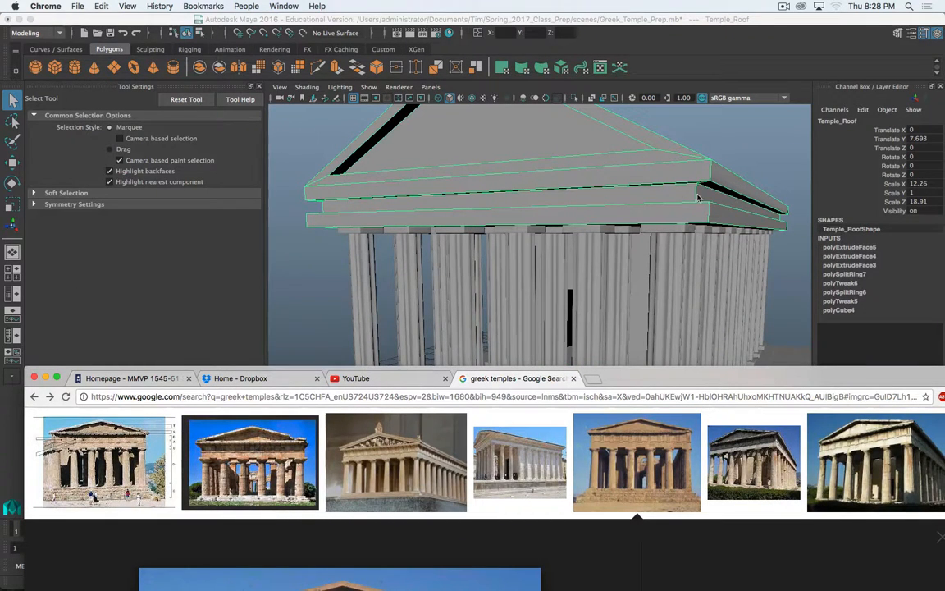
pyautogui.moveTo(634, 380); pyautogui.dragTo(676, 34)
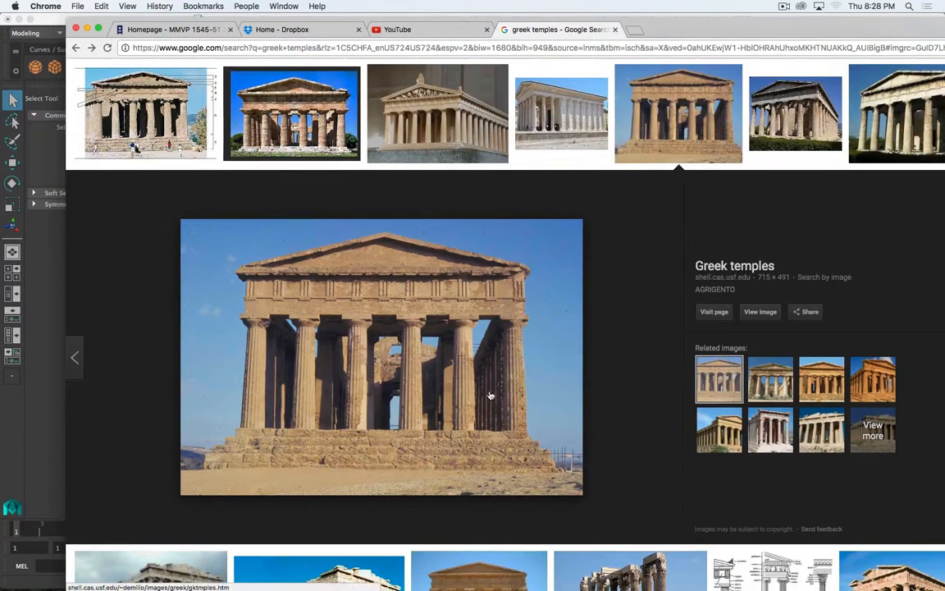
pyautogui.click(303, 139)
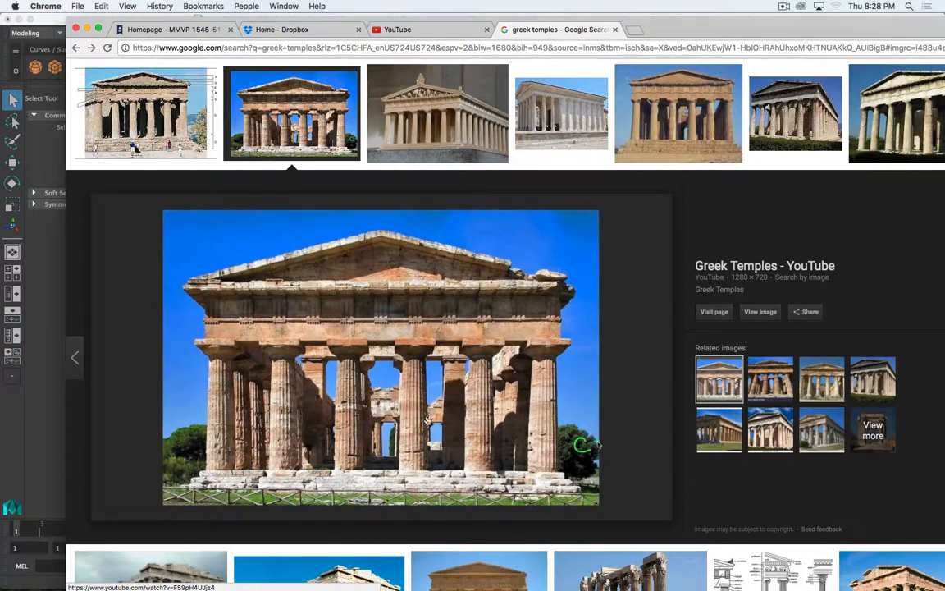
pyautogui.moveTo(643, 33); pyautogui.dragTo(620, 29)
pyautogui.click(533, 123)
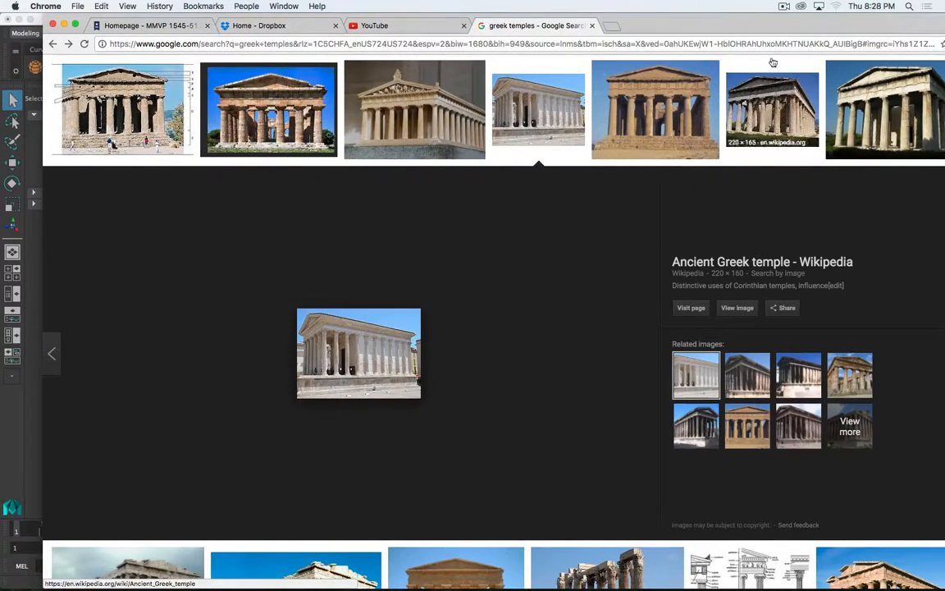
pyautogui.scroll(-3, 515, 359)
pyautogui.click(591, 422)
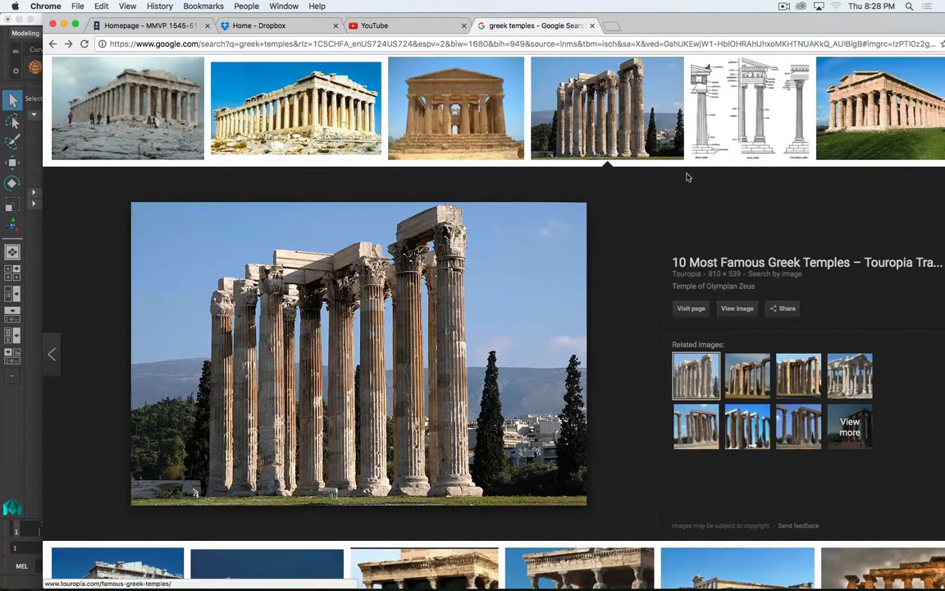
pyautogui.moveTo(720, 22); pyautogui.dragTo(0, 24)
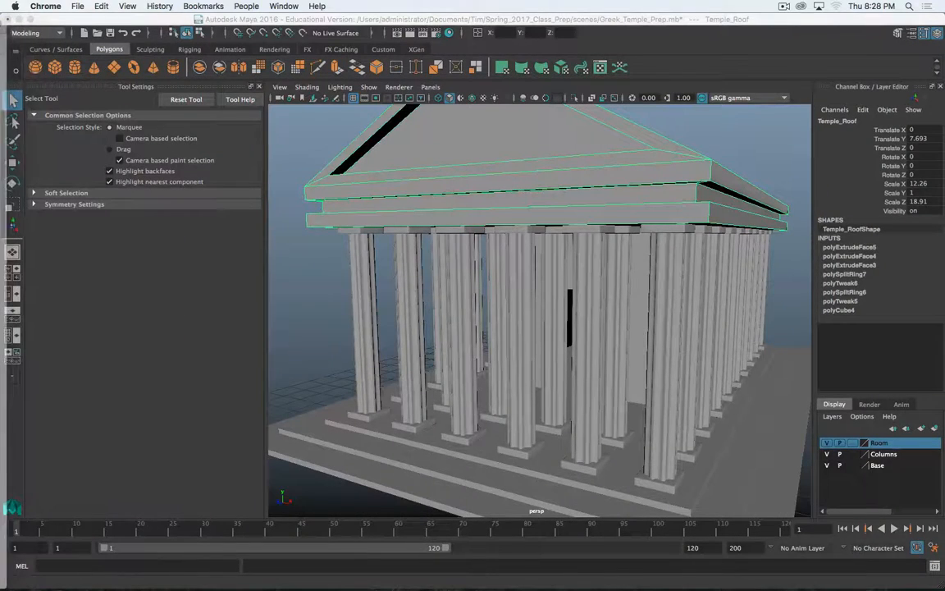
# - Close the Tool Settings to enlarge the viewport and show the whole temple
pyautogui.click(259, 87)
pyautogui.scroll(-10, 448, 338)
pyautogui.moveTo(449, 339)
pyautogui.keyDown('alt'); pyautogui.mouseDown()
pyautogui.moveTo(450, 347)
pyautogui.moveTo(295, 344)
pyautogui.moveTo(420, 362)
pyautogui.moveTo(502, 354)
pyautogui.moveTo(451, 350)
pyautogui.moveTo(464, 350)
pyautogui.mouseUp(); pyautogui.keyUp('alt')
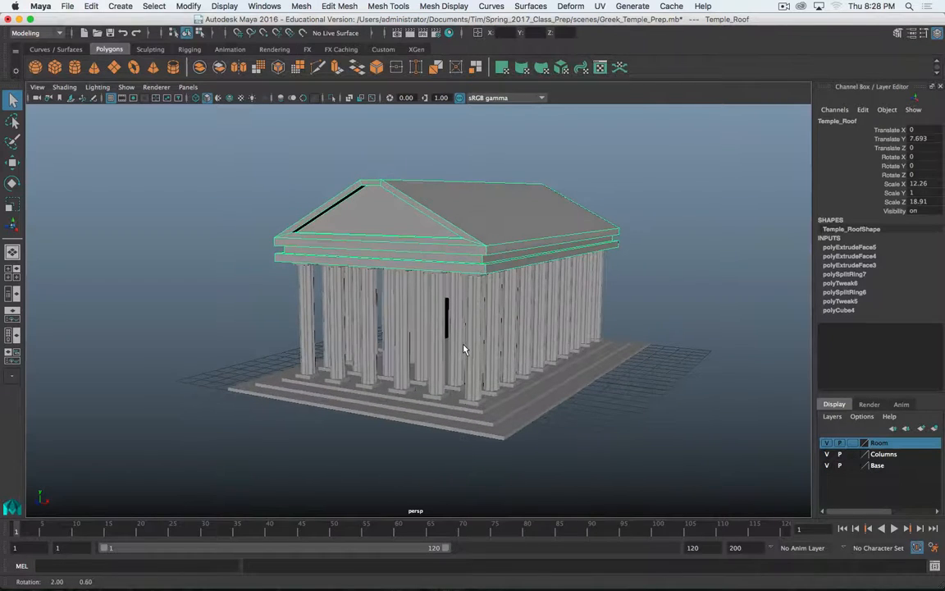